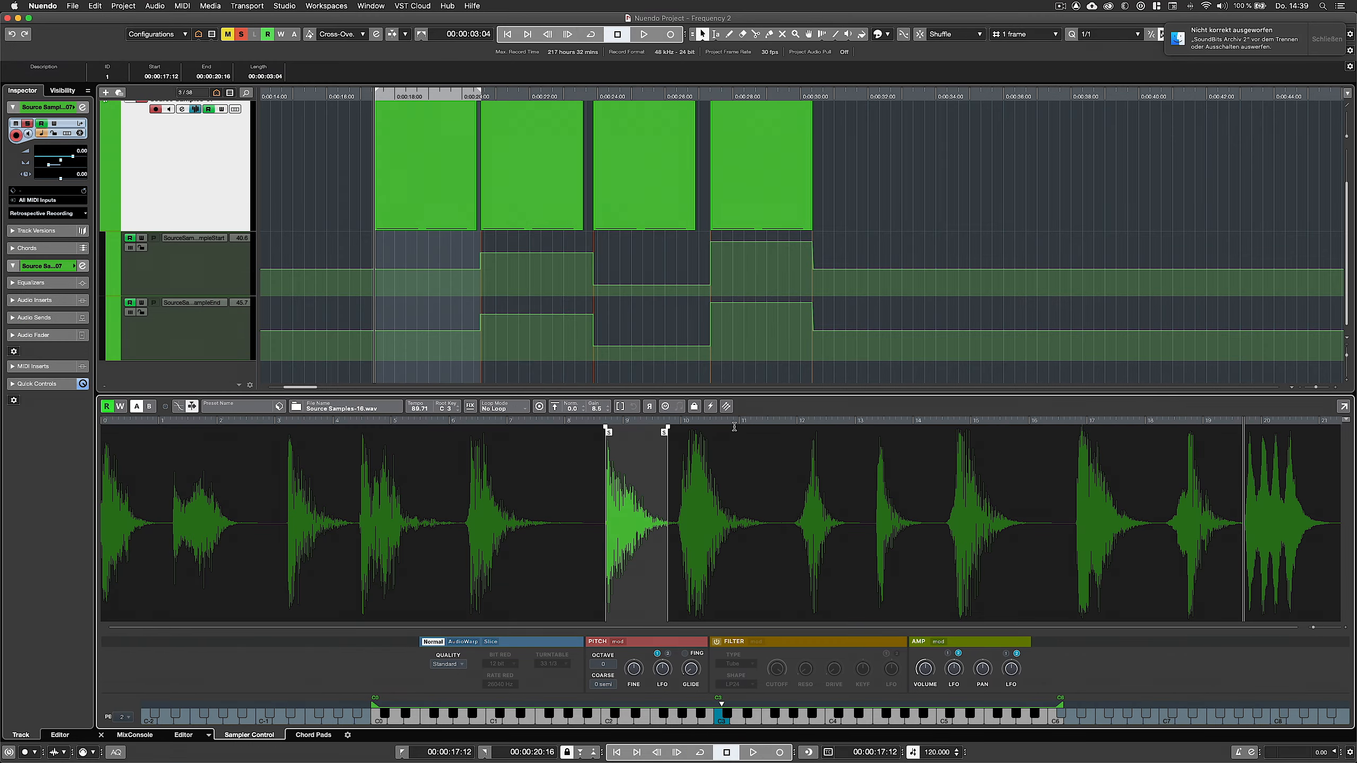
- Transfer the sample selection in Sampler Control to Padshop 2 and adjust its Speed parameter
click(727, 407)
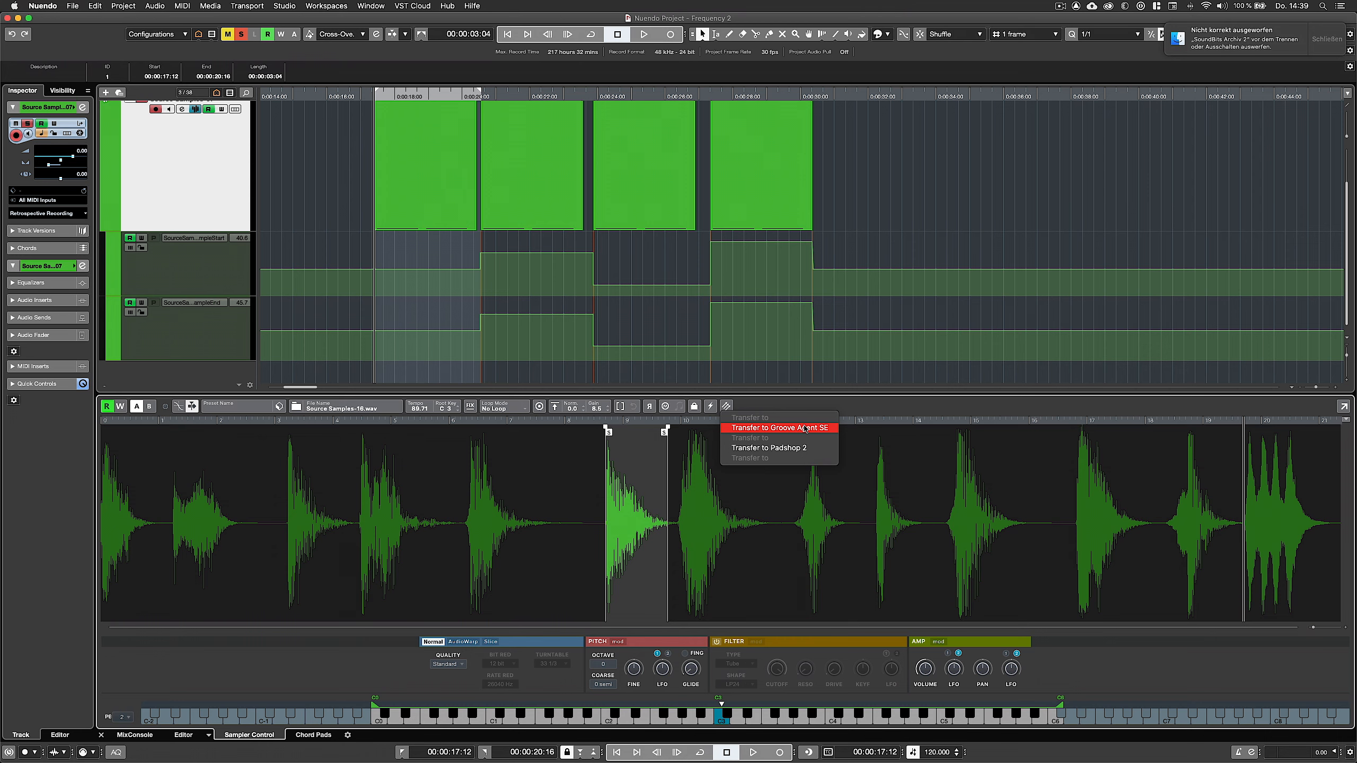
click(803, 452)
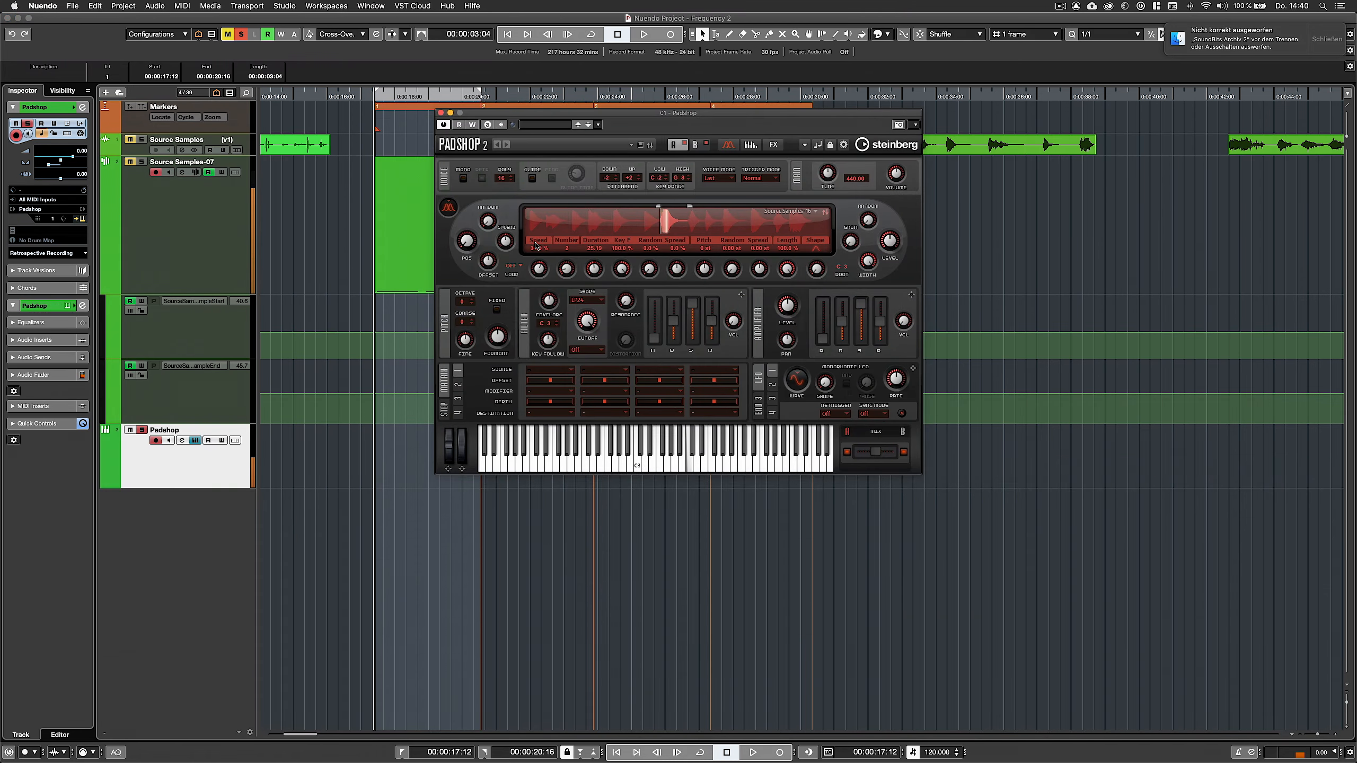
drag(536, 246, 538, 297)
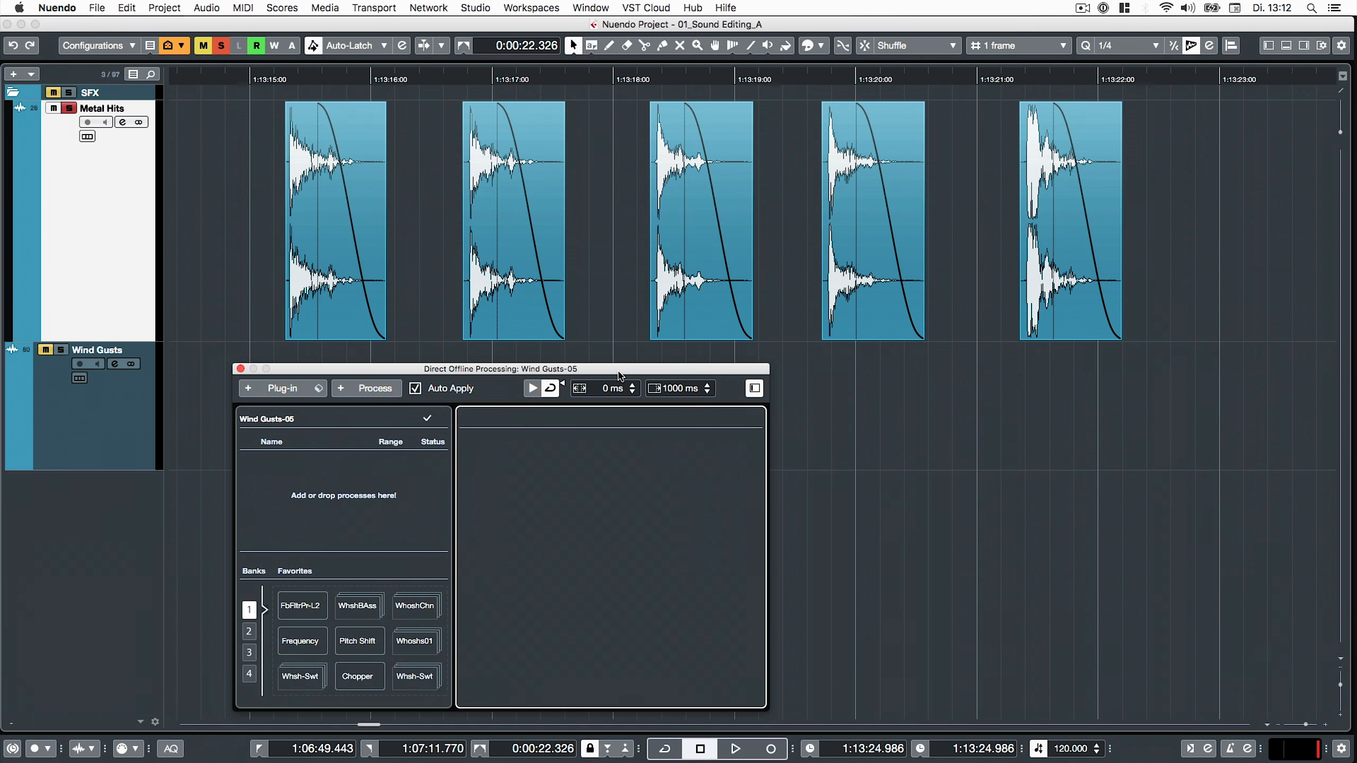
- Look through the offline processes and plug-ins available for the Wind Gusts-05 event
click(377, 389)
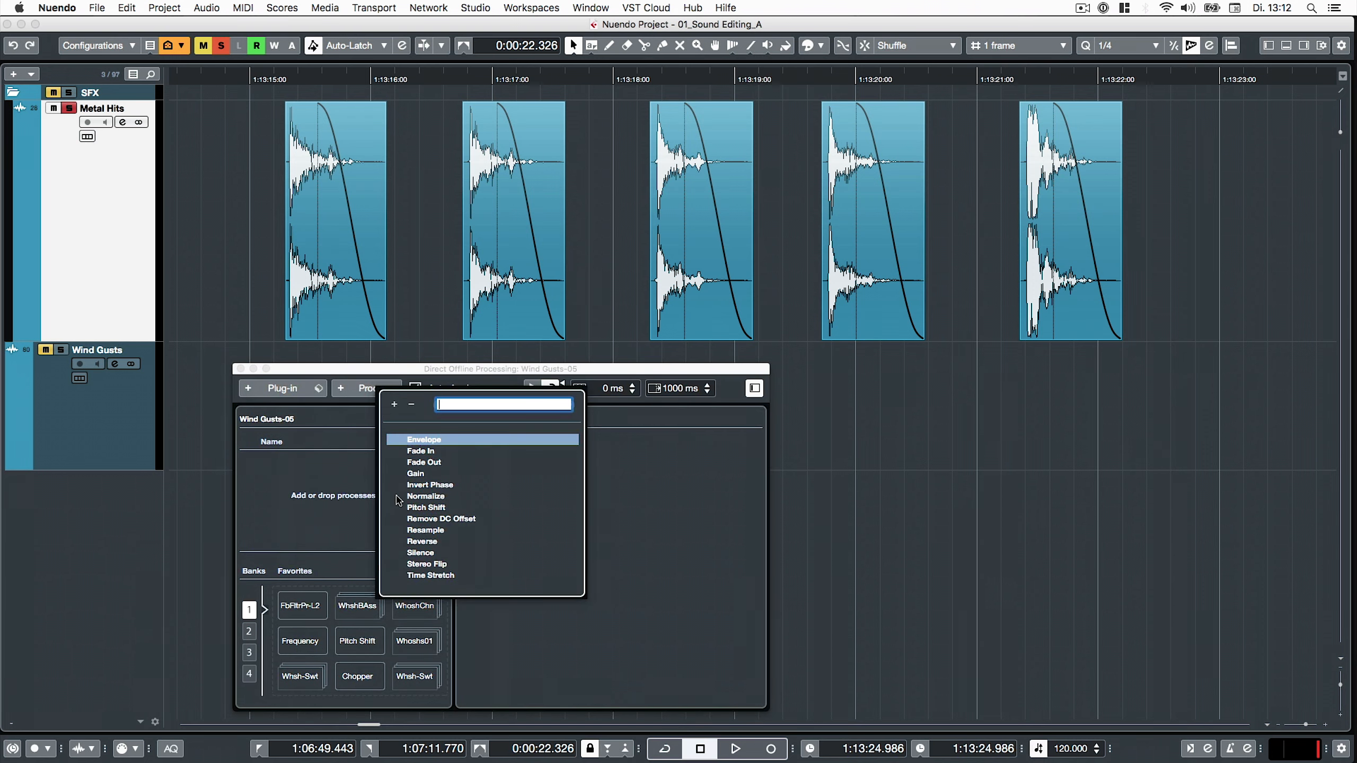
click(447, 374)
click(286, 388)
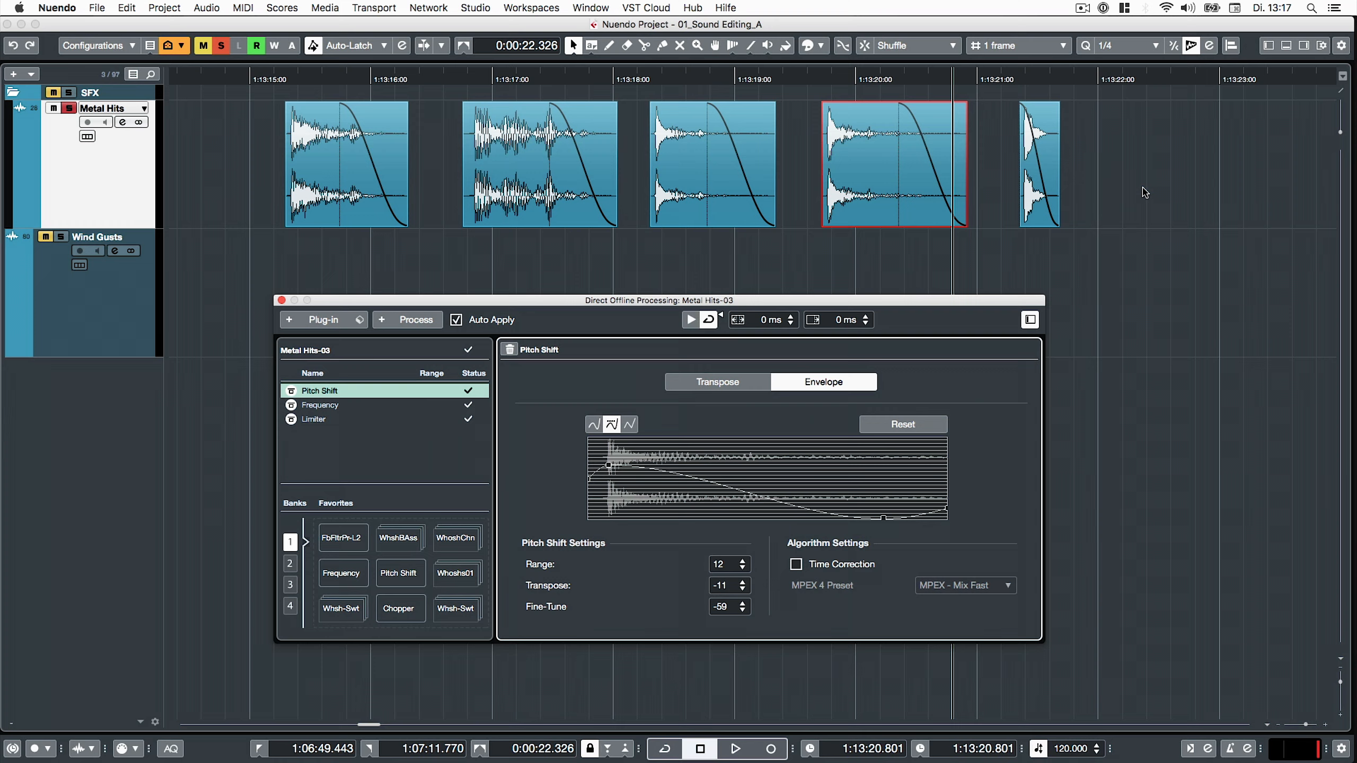
- Select all five Metal Hits events, set the processing tail to 2000 ms and search the plug-ins for "revel"
drag(1145, 192, 345, 131)
click(851, 326)
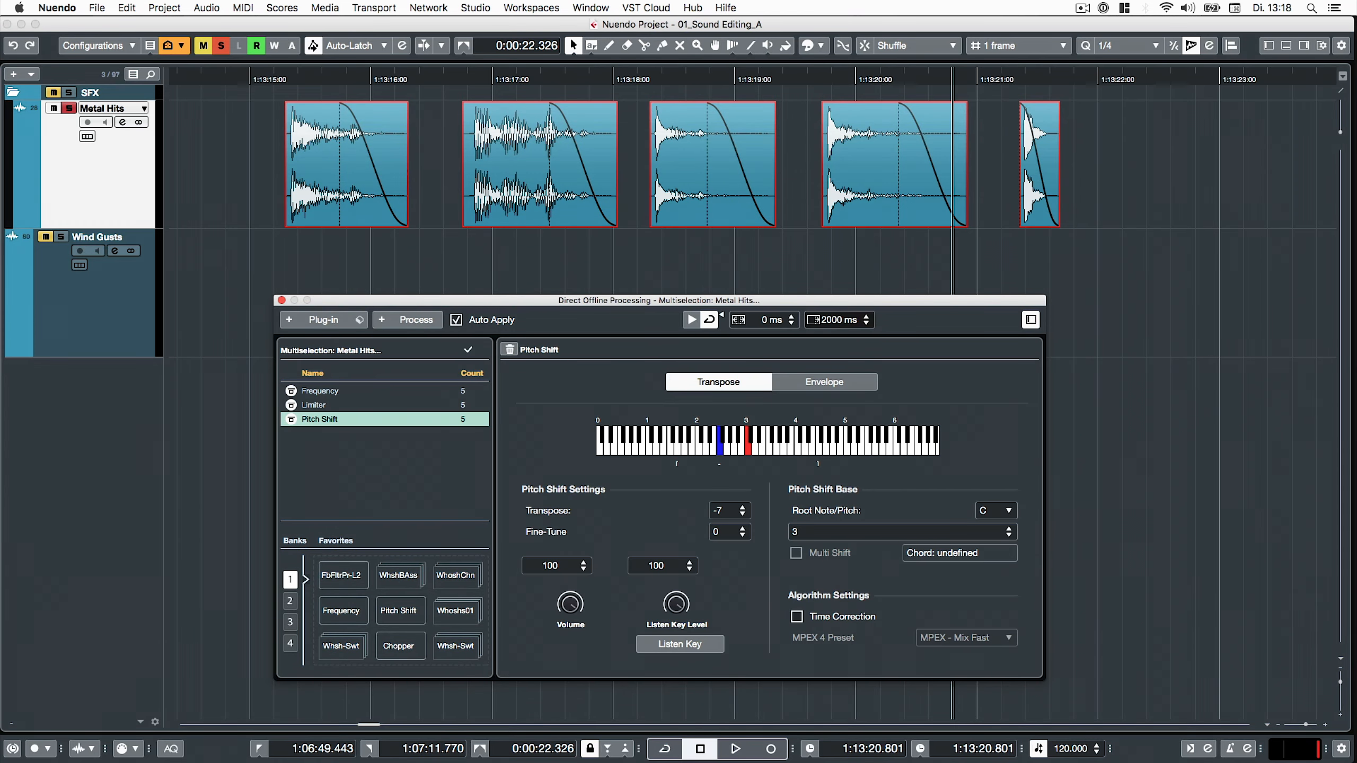
click(323, 319)
text(revel)
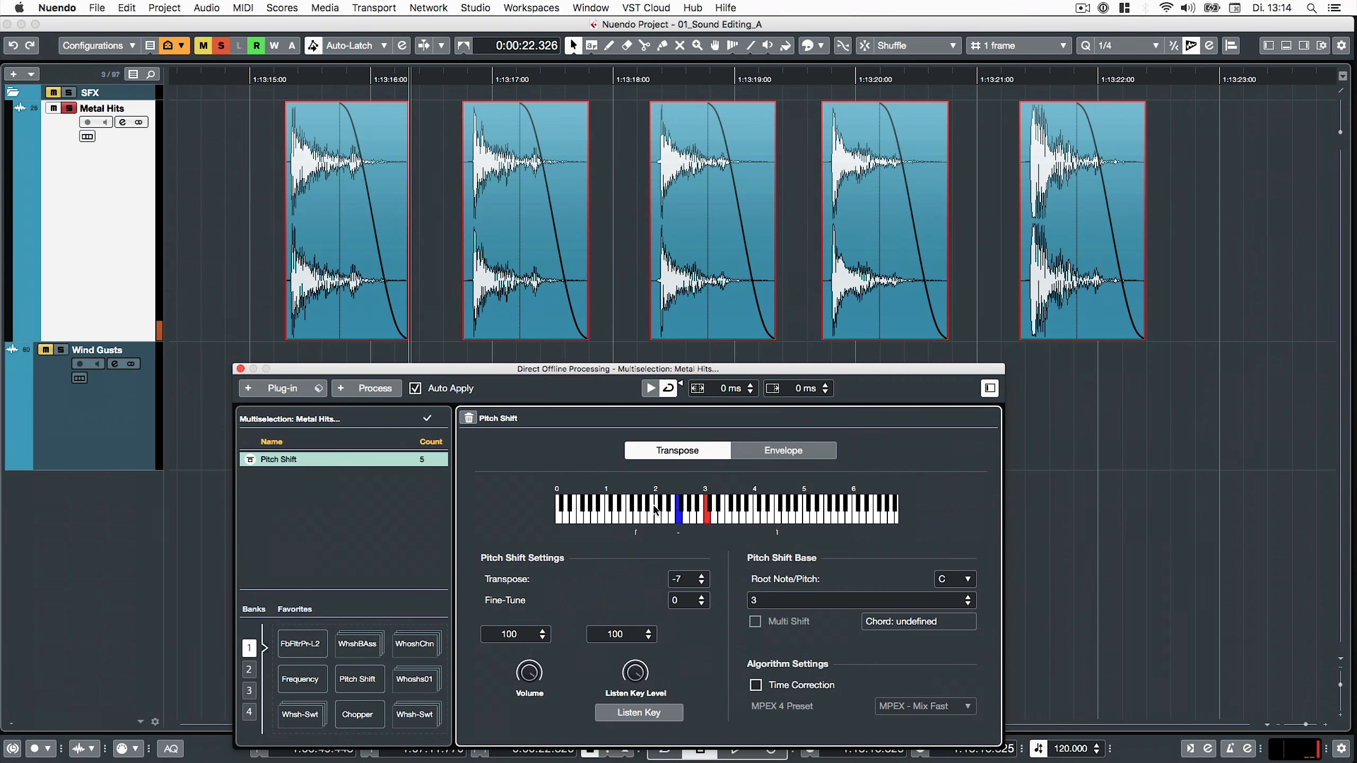
- Shape the Pitch Shift envelope curve of the third Metal Hits event by moving a point early in the sound
click(574, 302)
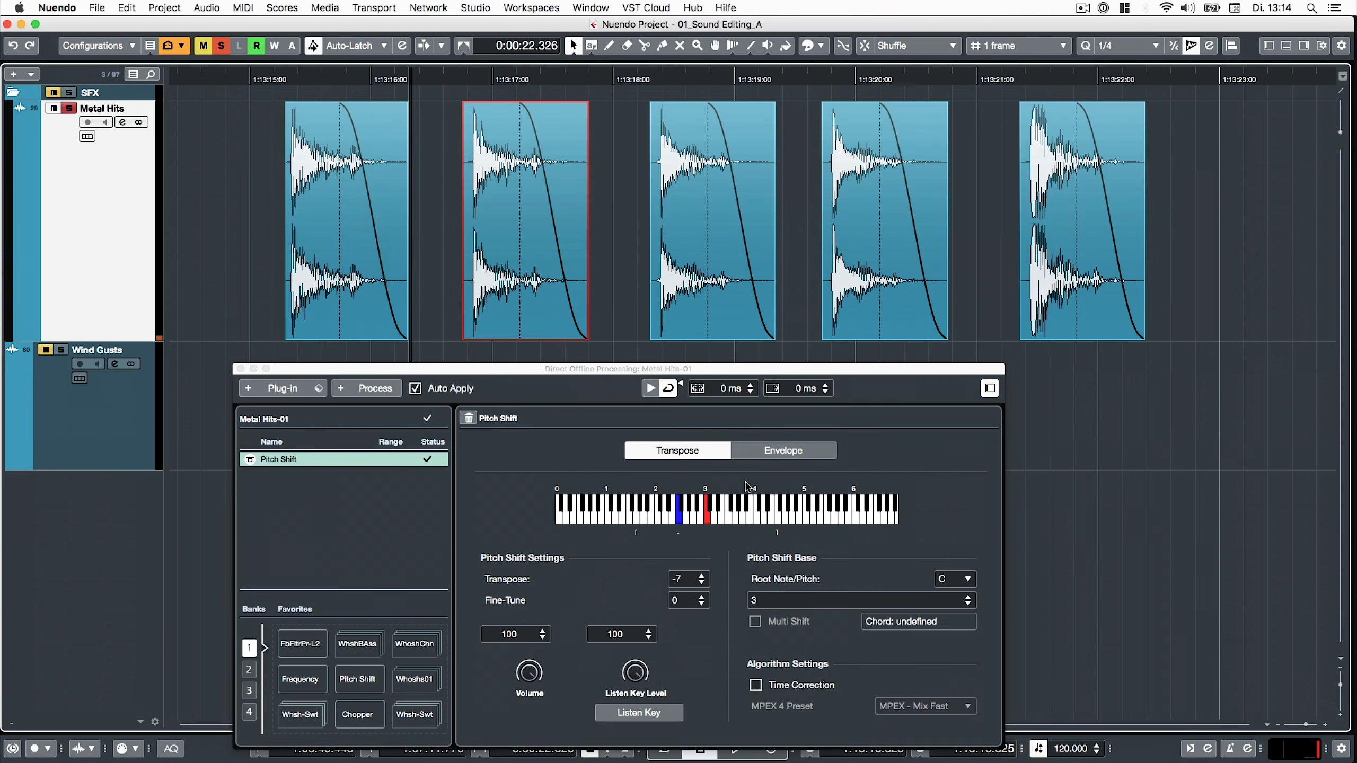
click(694, 299)
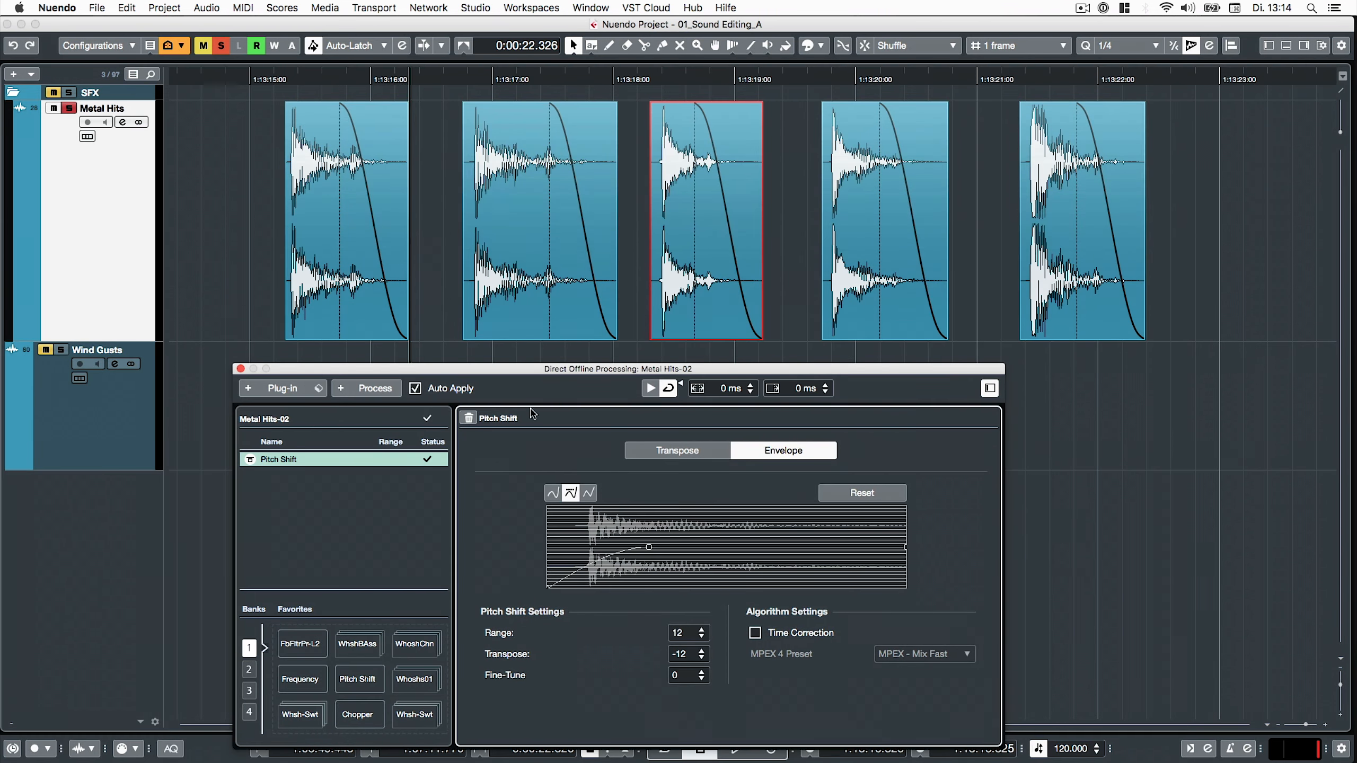
drag(617, 556, 610, 554)
- Copy the third Metal Hits event's Pitch Shift process onto the fourth event, replacing the Pitch Shift already there
right_click(269, 458)
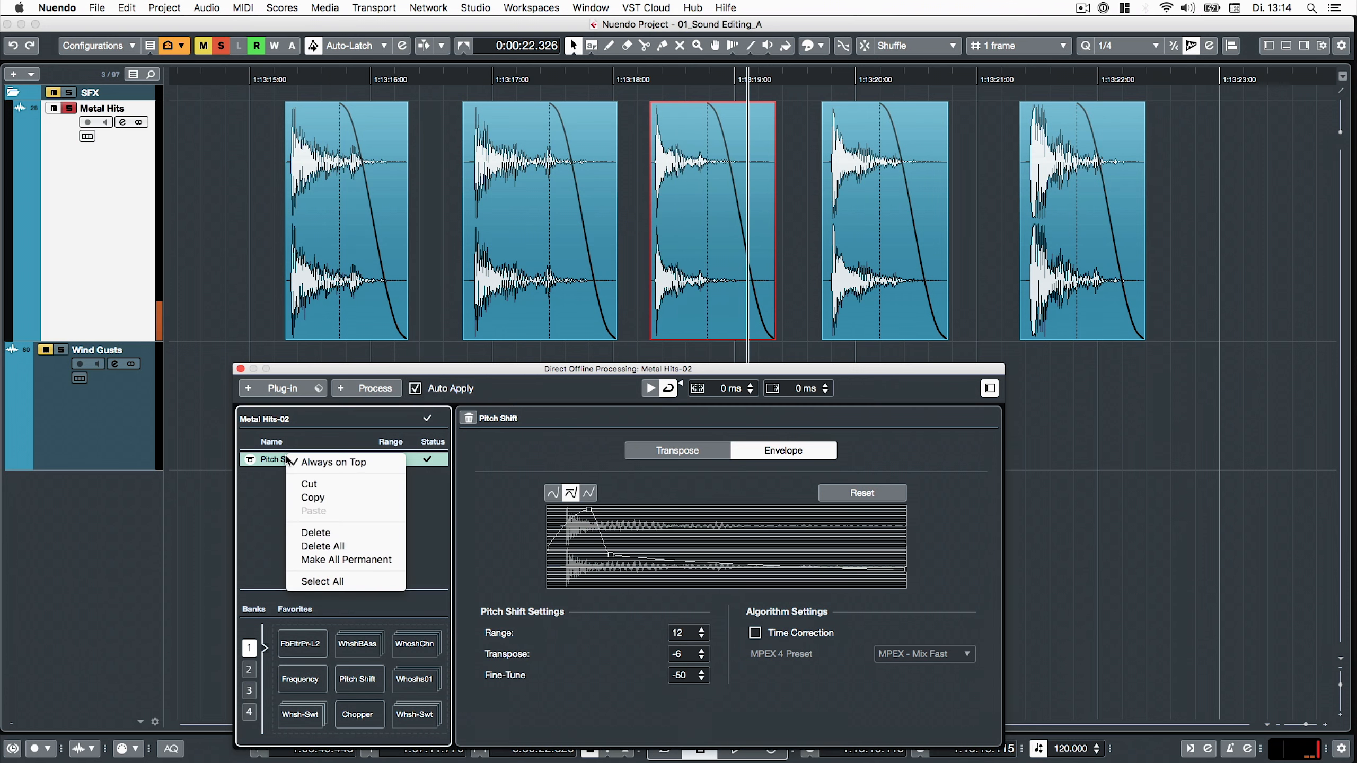
click(304, 500)
click(874, 276)
right_click(295, 461)
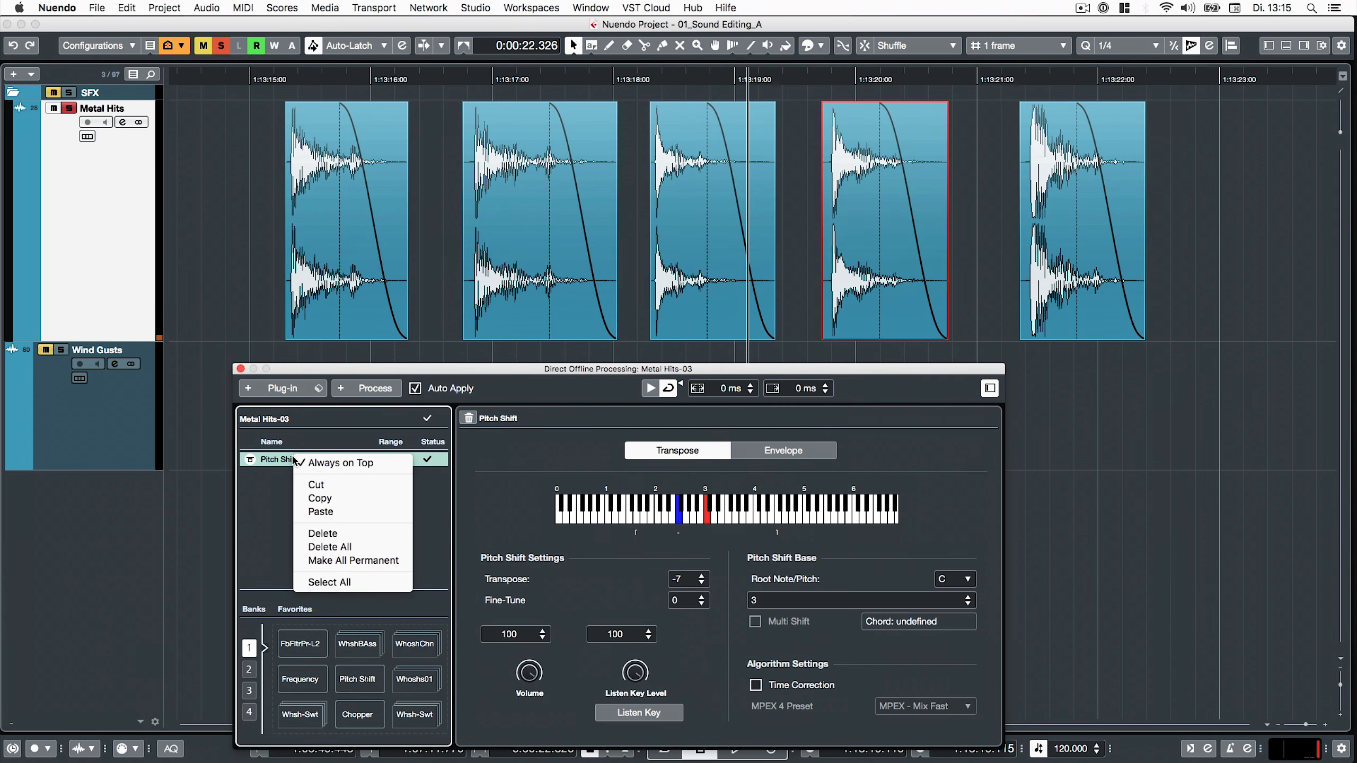
click(329, 534)
key(super+v)
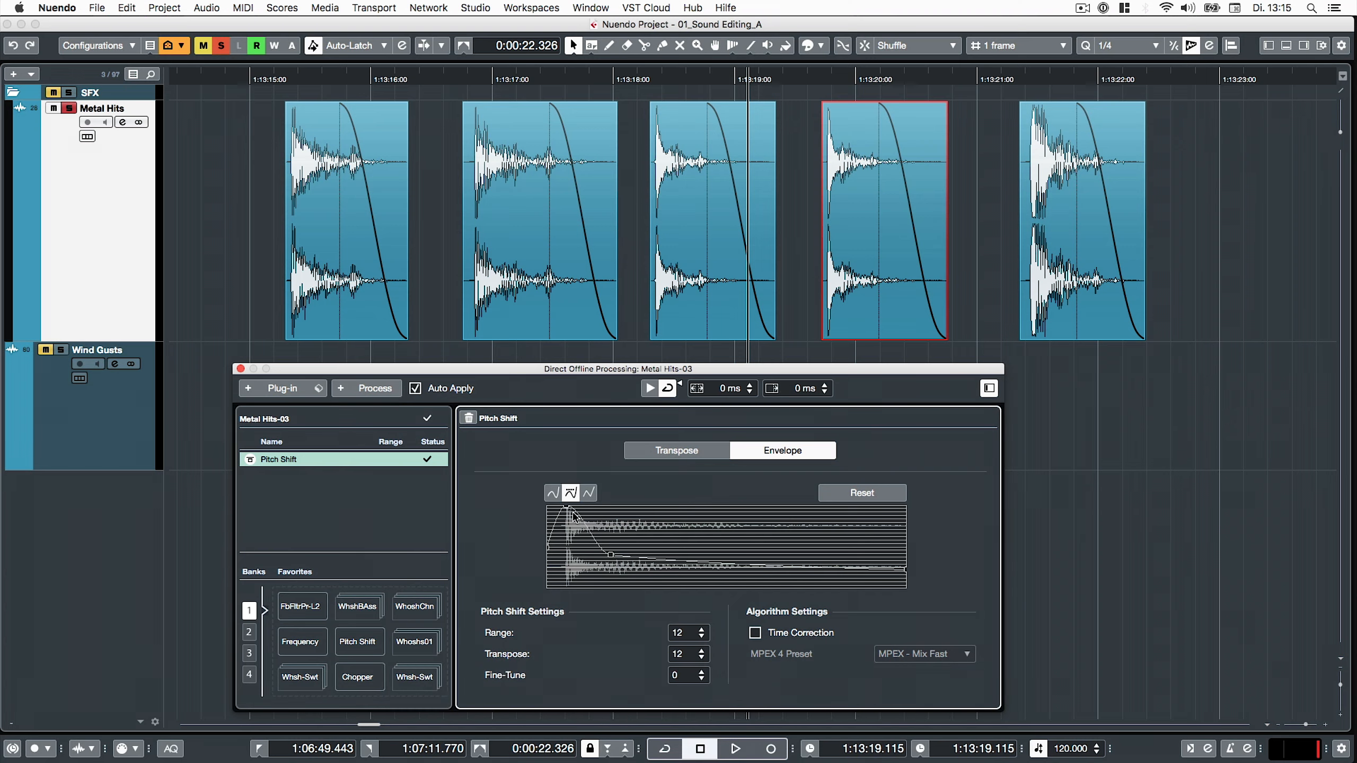
click(1074, 283)
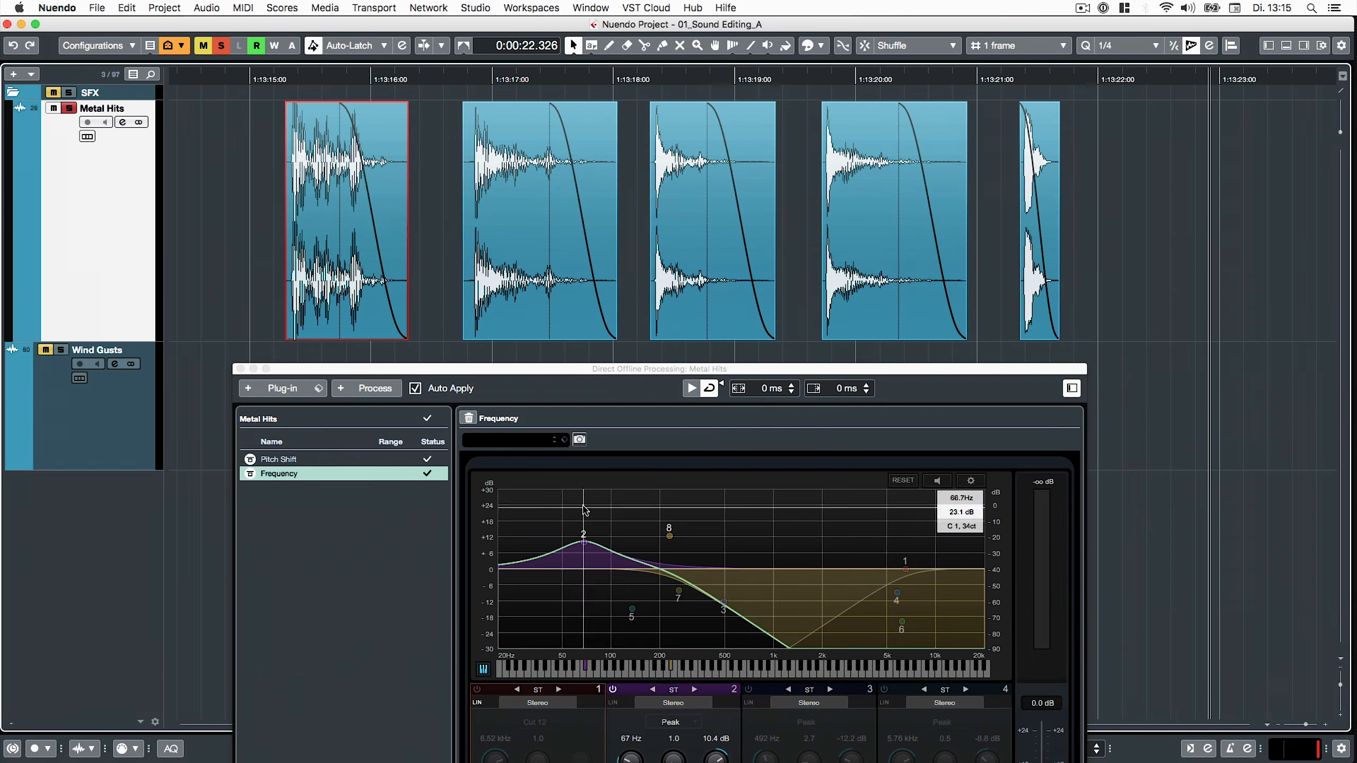
- Add the REVelation reverb to all five Metal Hits events and lower its mix level
drag(409, 381, 597, 167)
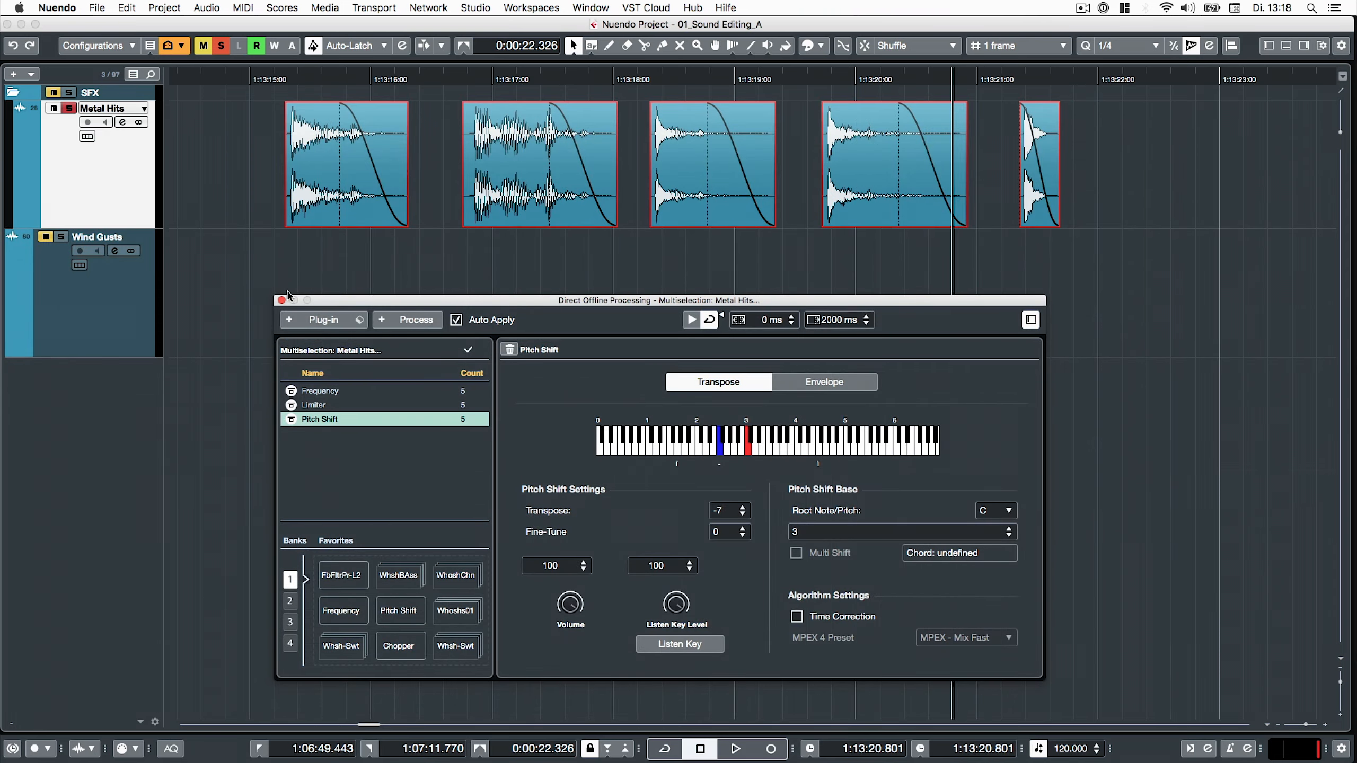
click(324, 320)
text(revel)
double_click(397, 380)
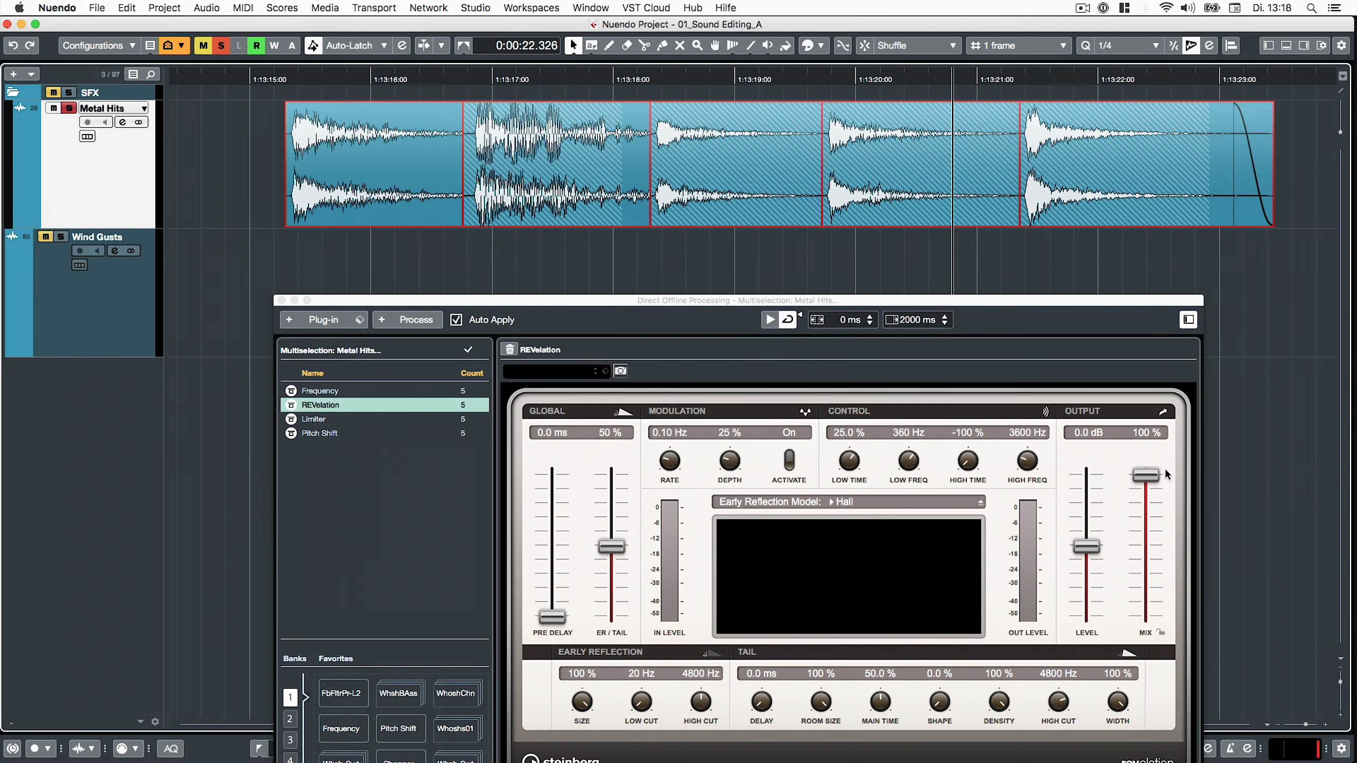
drag(1147, 474, 1143, 577)
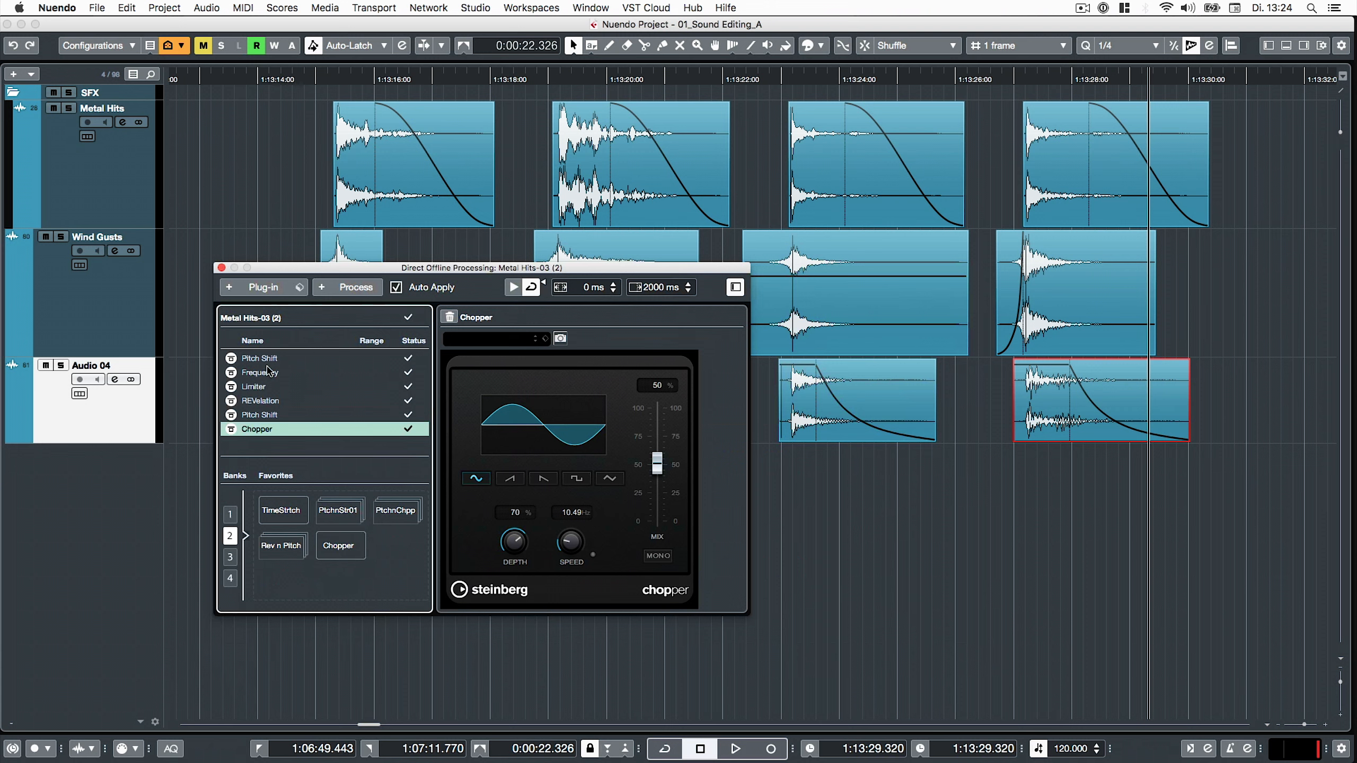
- Save all six processes of the Metal Hits-03 (2) event as a favorite named "Whoosh Sweetener" in bank 2
shift+click(268, 362)
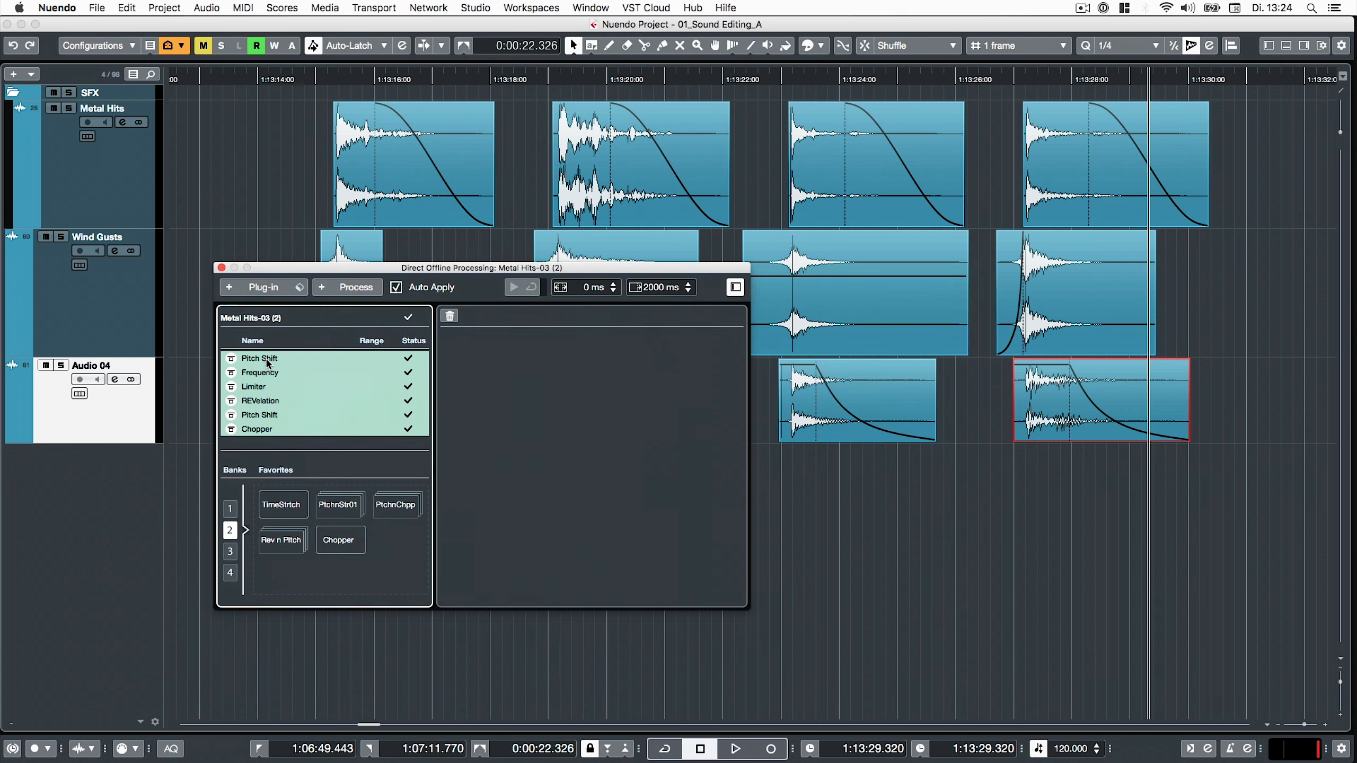
drag(379, 493, 388, 581)
text(Whoosh)
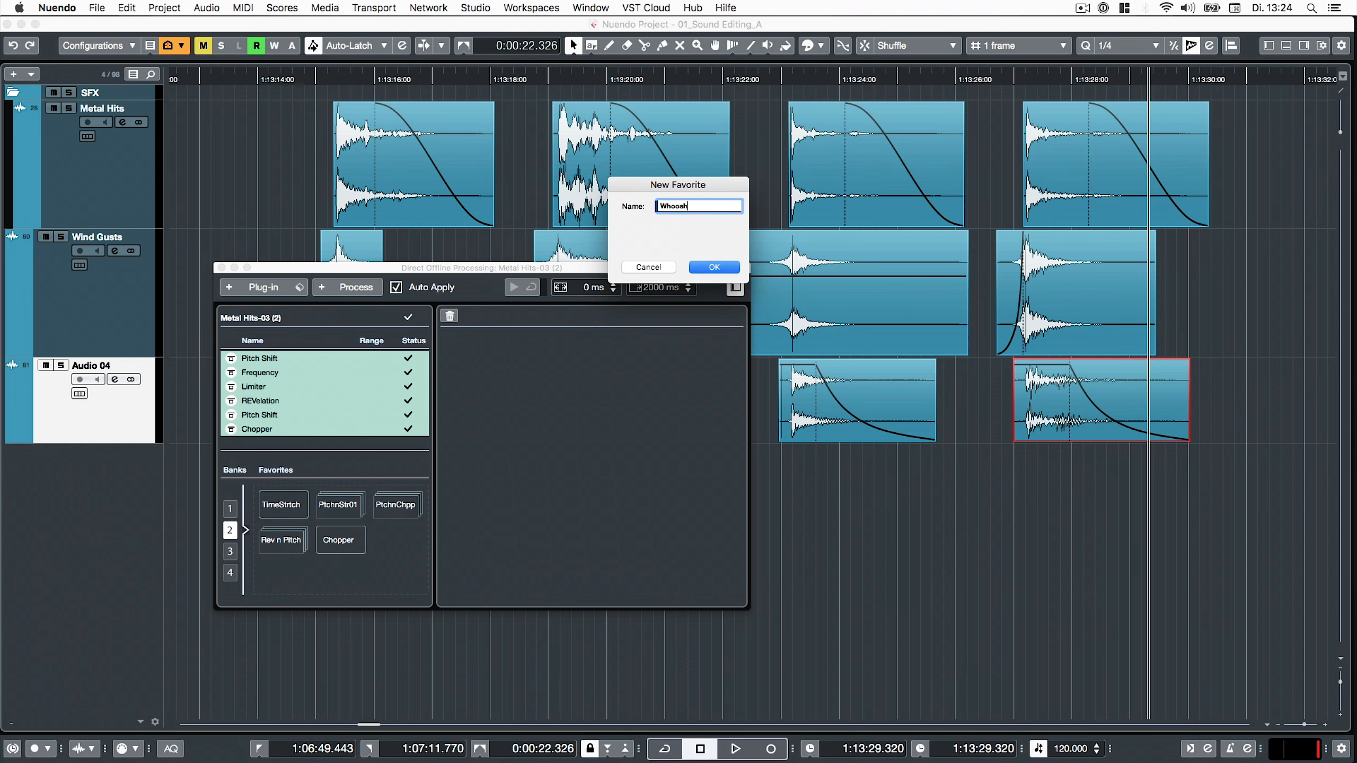
text(Sweetener)
key(Return)
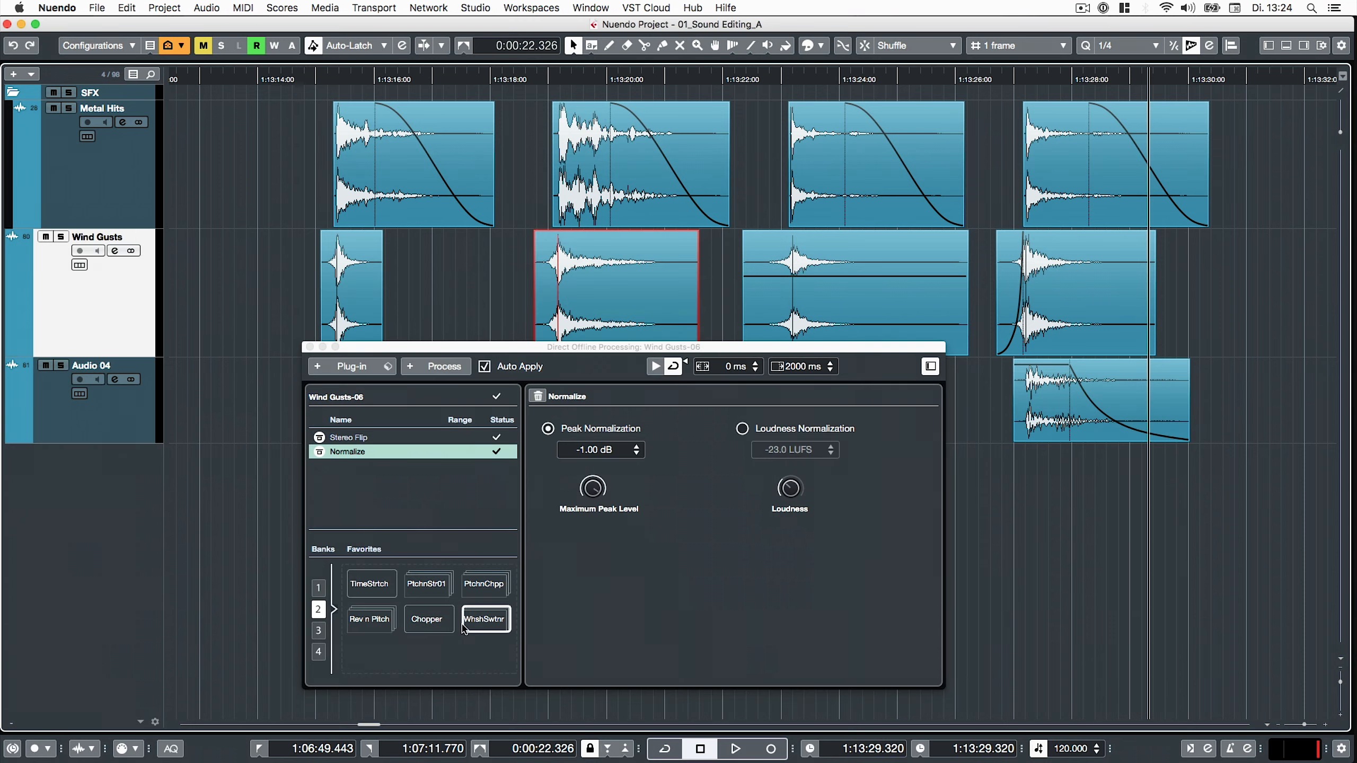
- Apply the Whoosh Sweetener favorite to Wind Gusts-06 and the Wind Gusts channel's insert chain to Wind Gusts-09 as offline processing
click(481, 625)
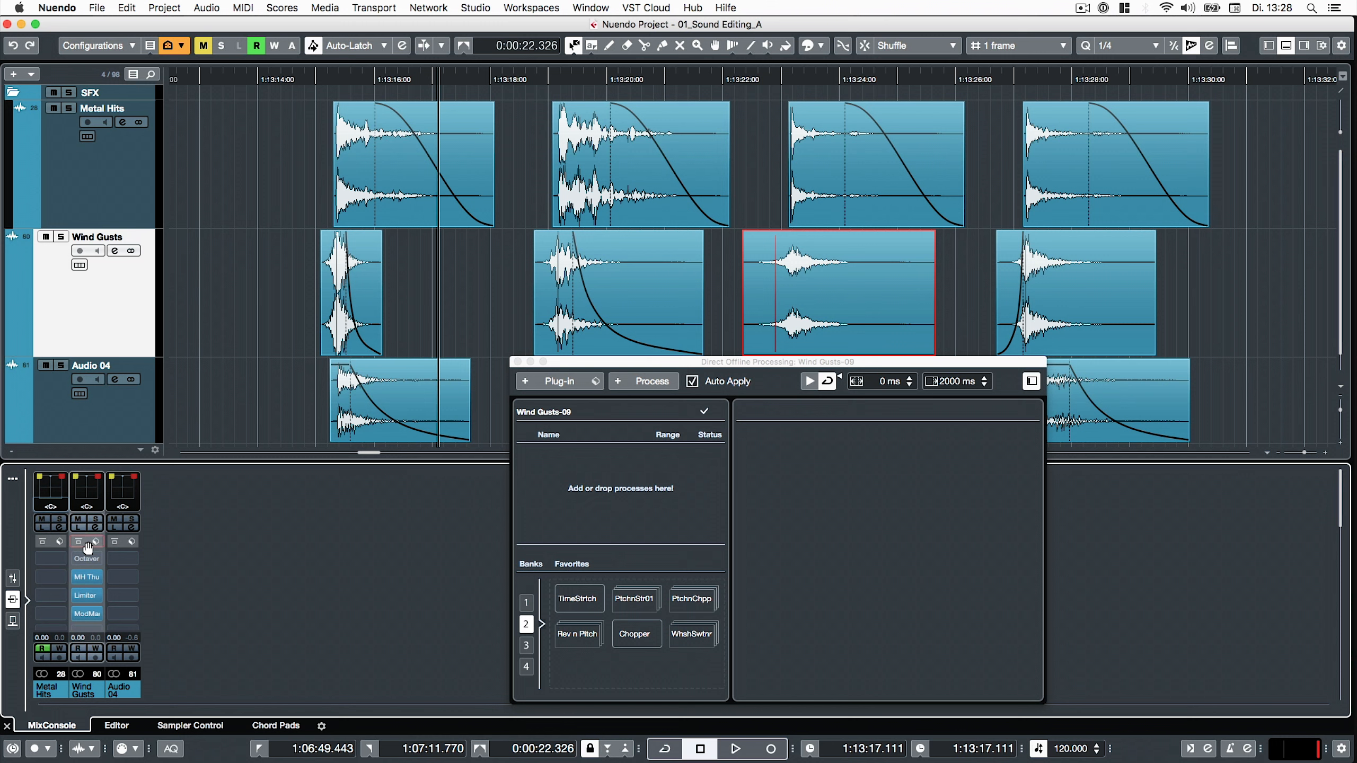
drag(87, 544, 591, 509)
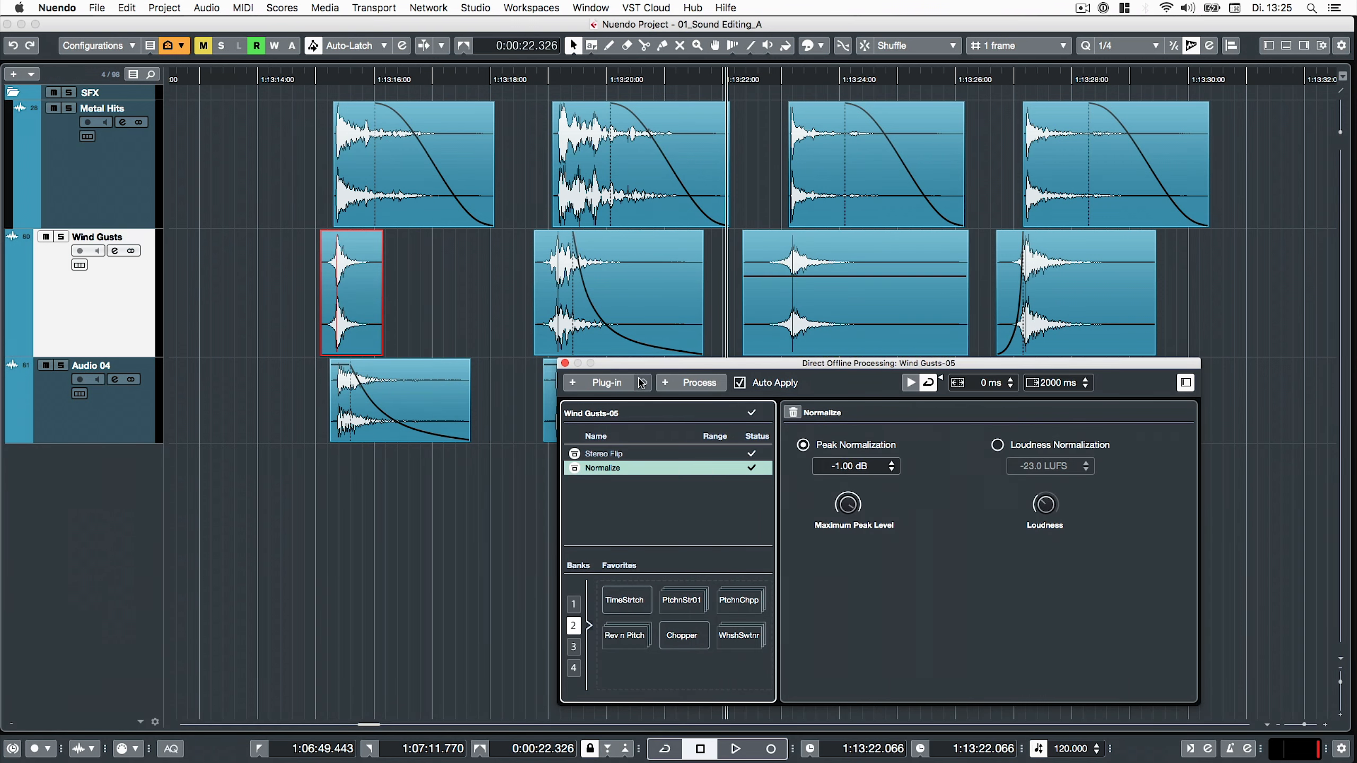
- Load the first preset from the "Whoosh" results onto the Wind Gusts-05 event
click(640, 383)
click(656, 389)
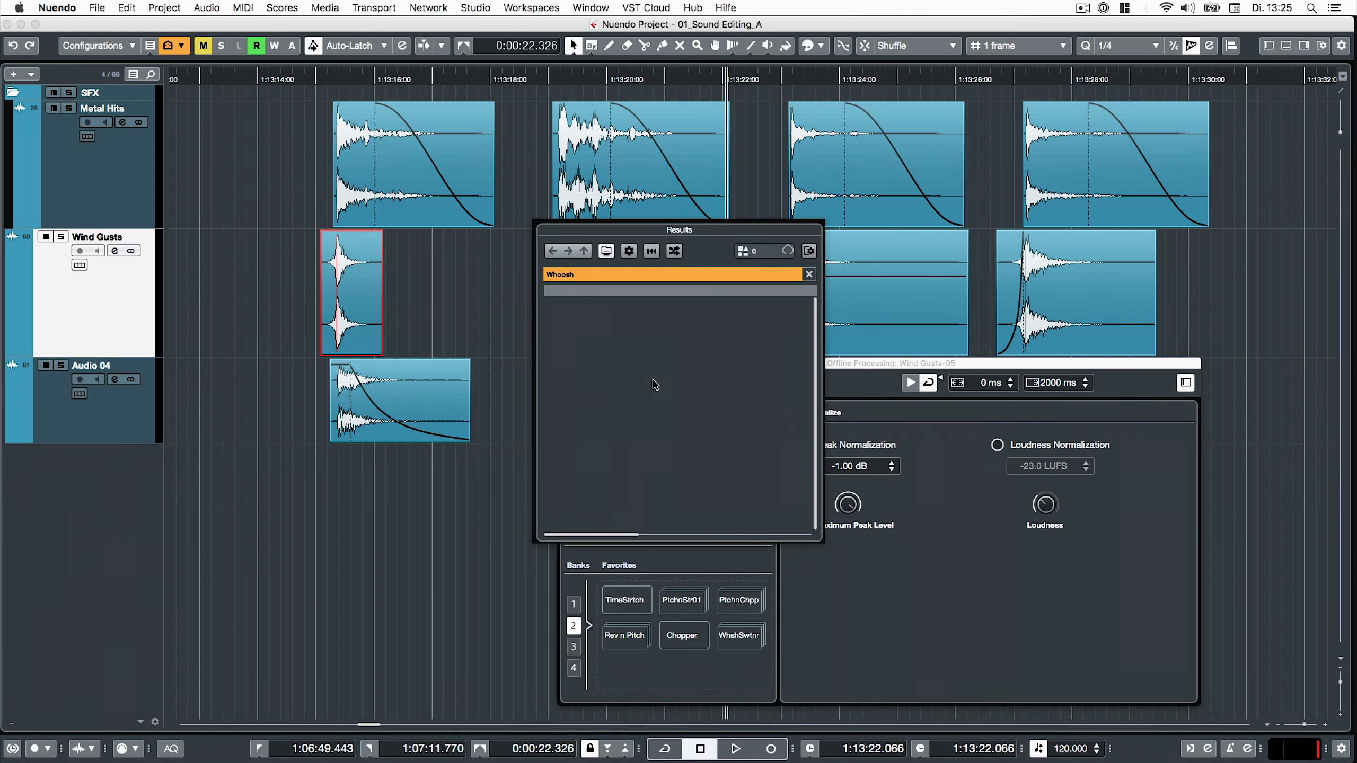
double_click(590, 304)
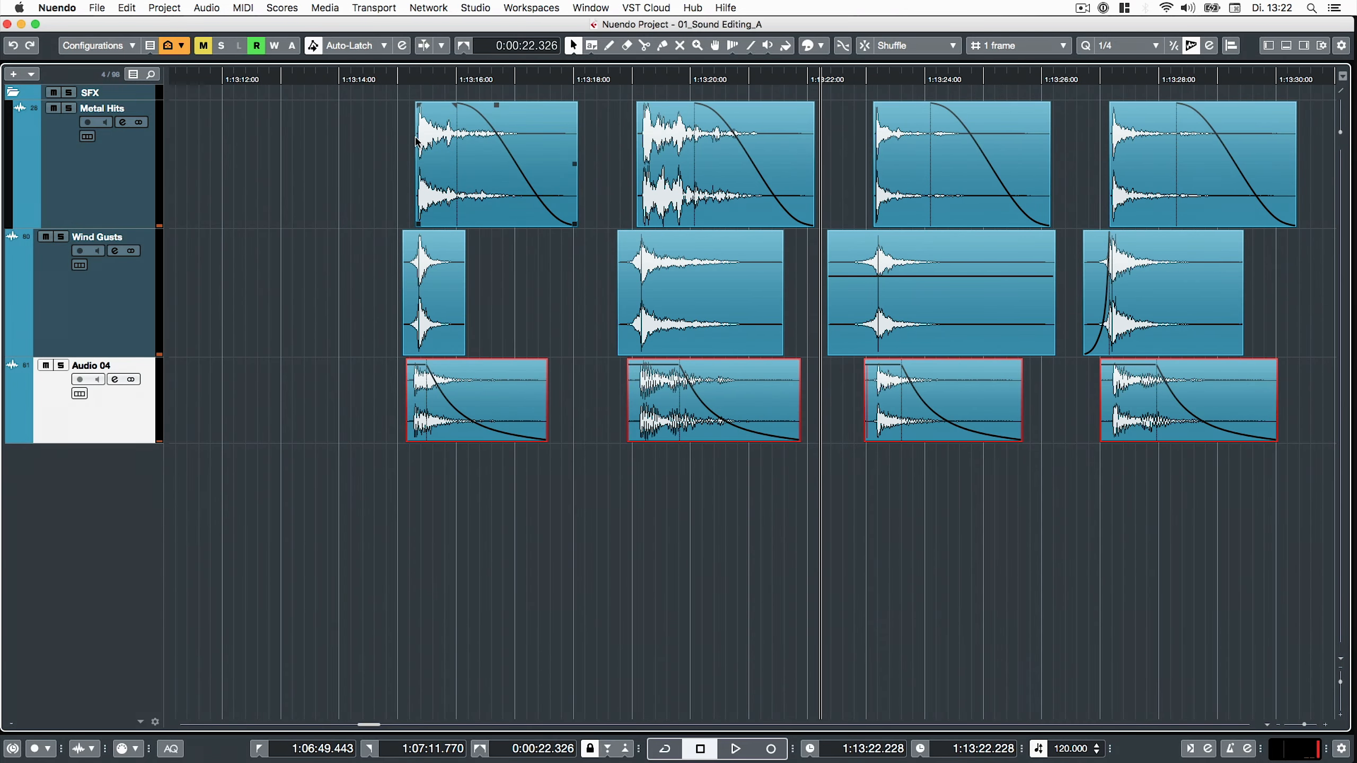
- Play back the layered hits and gusts from about 1:13:14, just before the first events
click(373, 80)
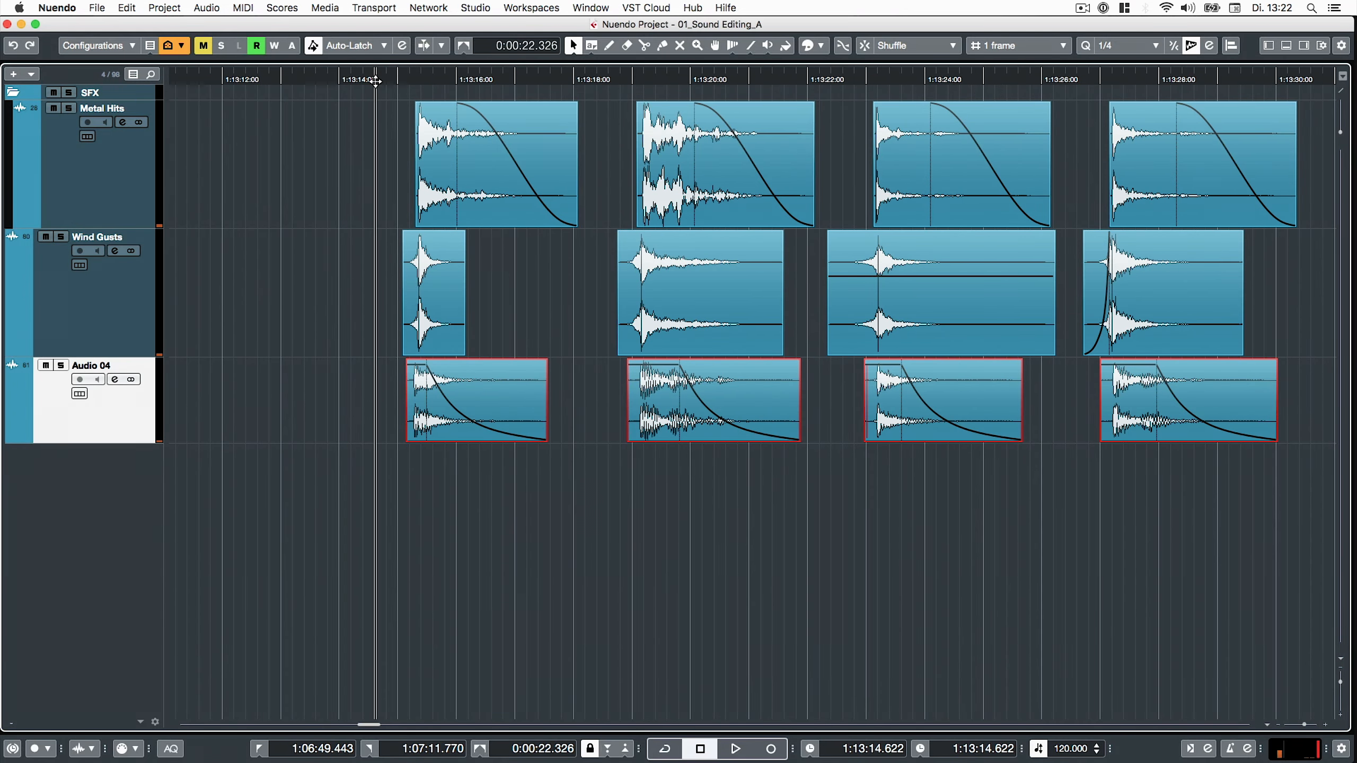
key(space)
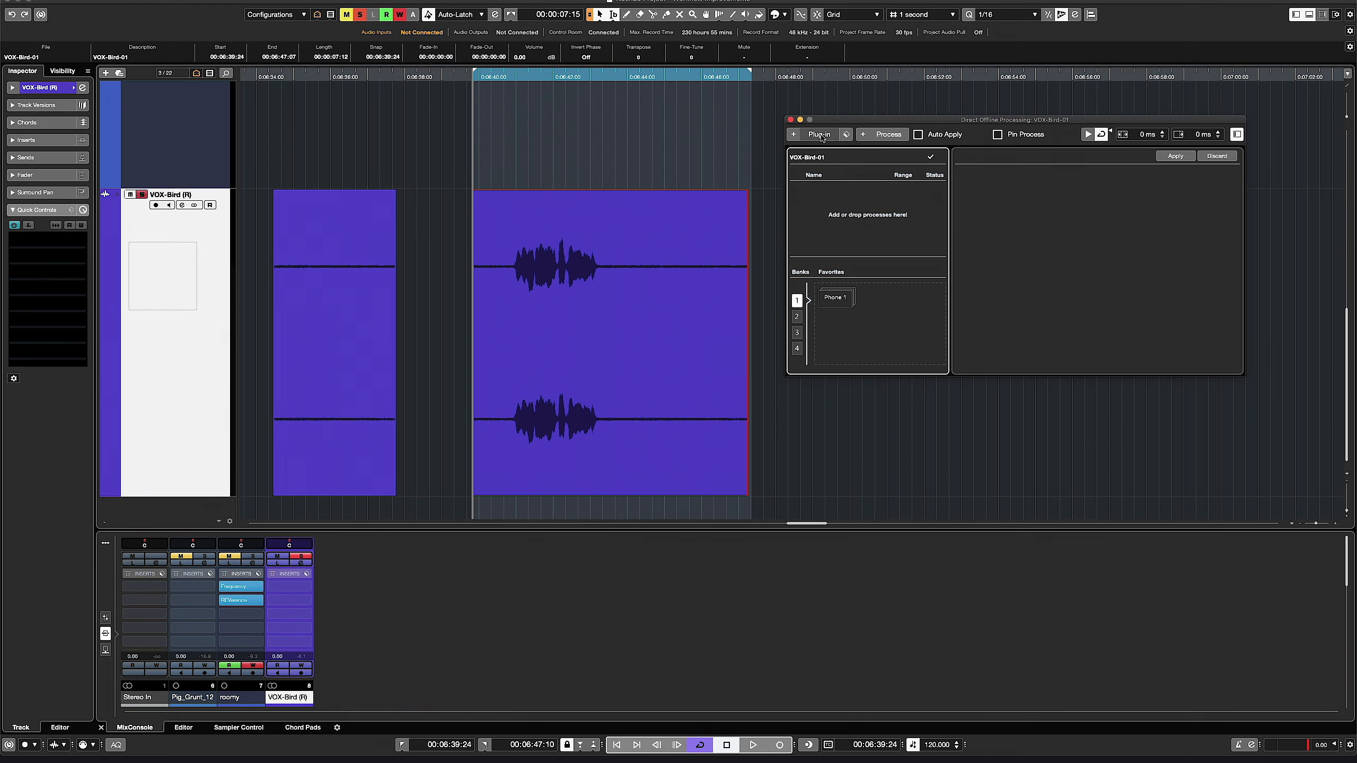
- Load RX 8 Voice De-noise as a pinned offline process and learn the noise profile from the noise-only VOX-Bird clip
click(819, 134)
text(de-no)
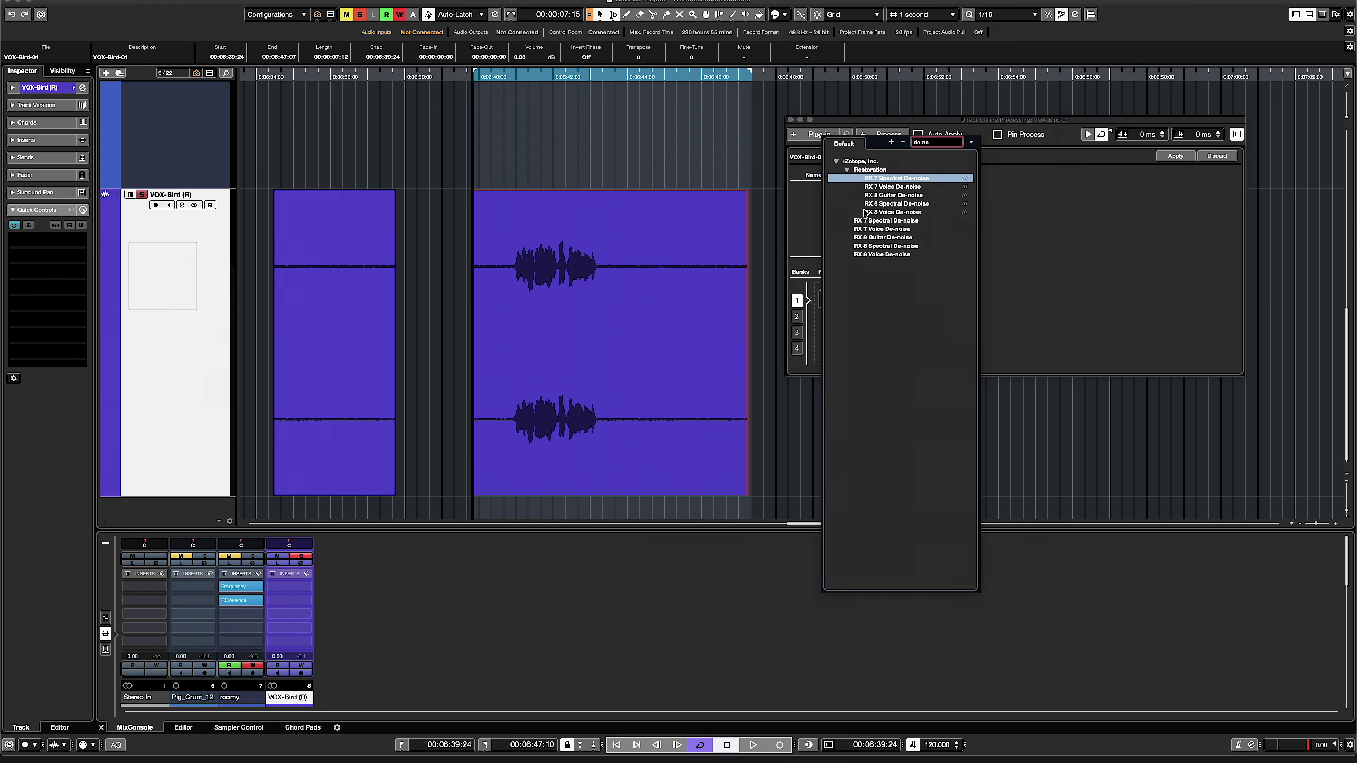
click(866, 212)
click(386, 400)
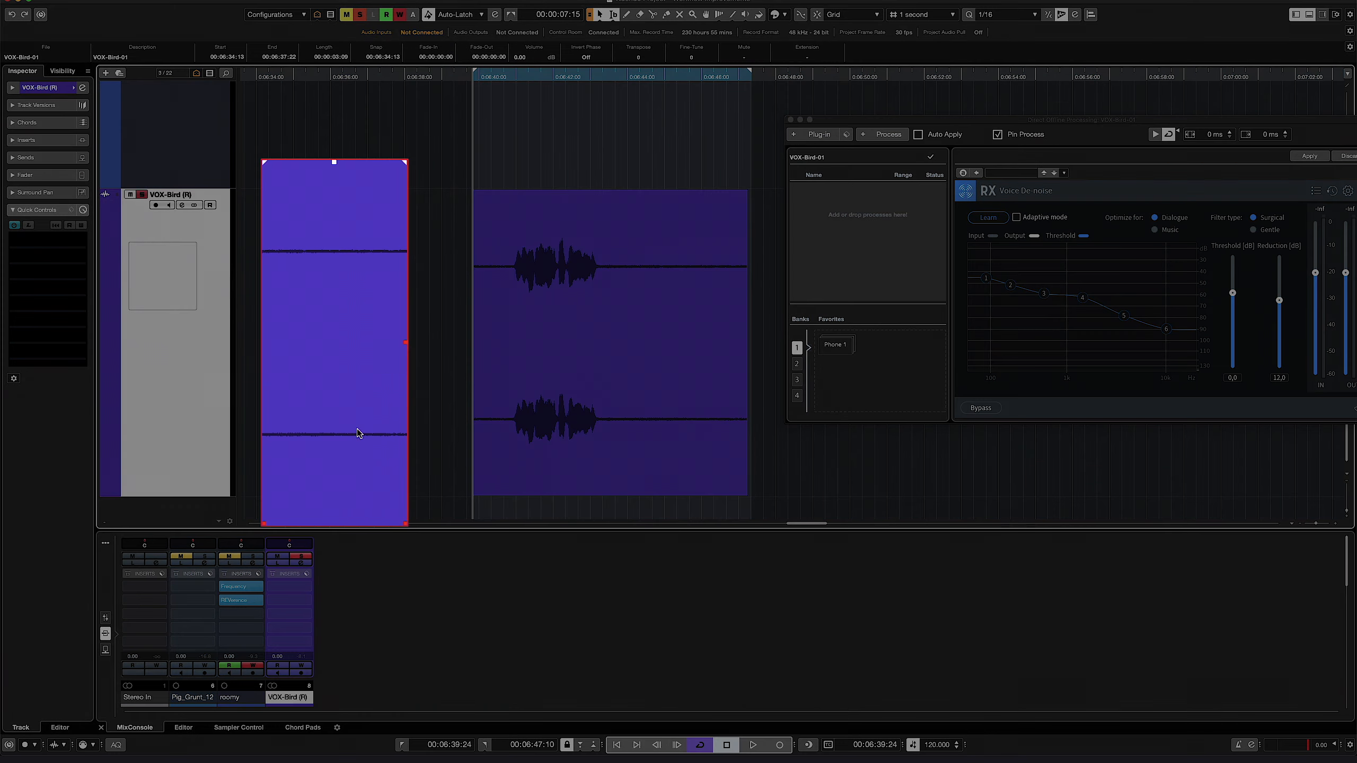
click(1126, 113)
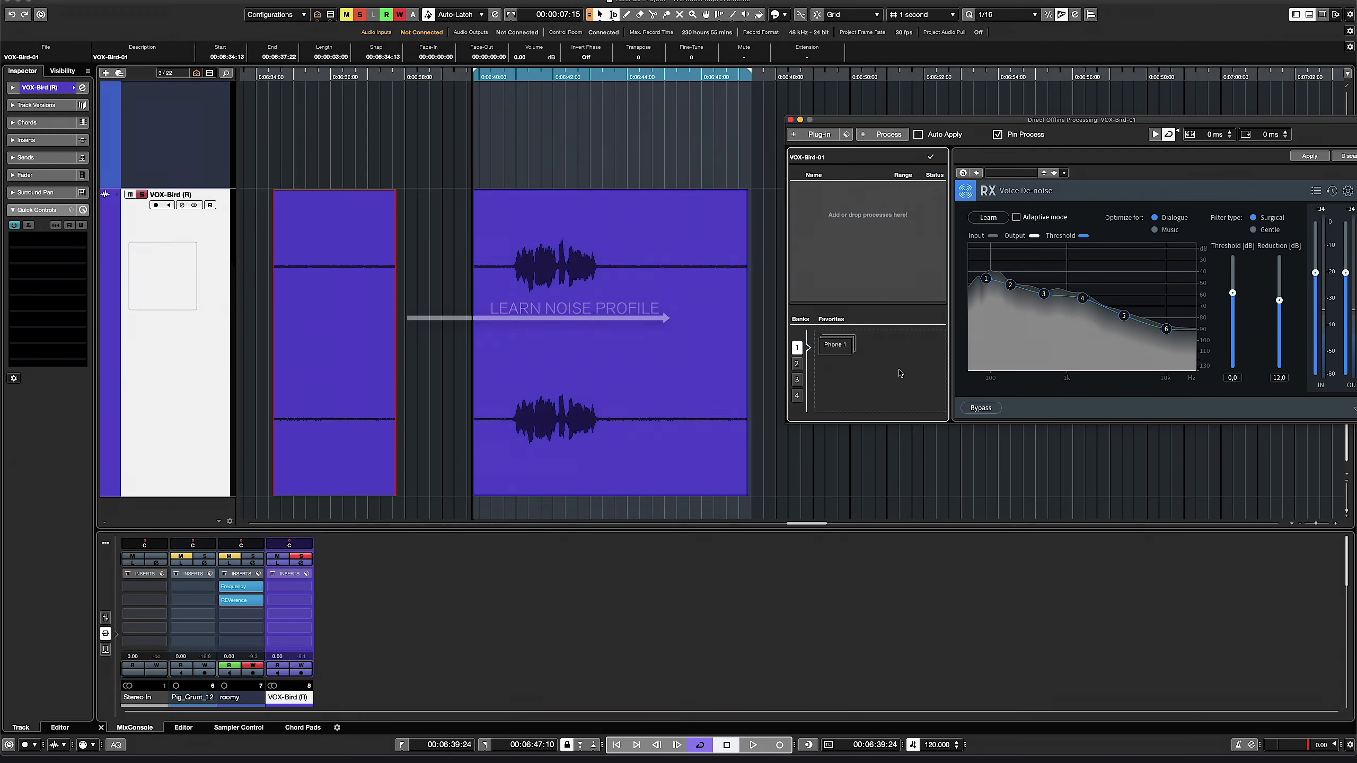
- Apply the Voice De-noise process to the VOX-Bird voice clip and play the result
click(657, 416)
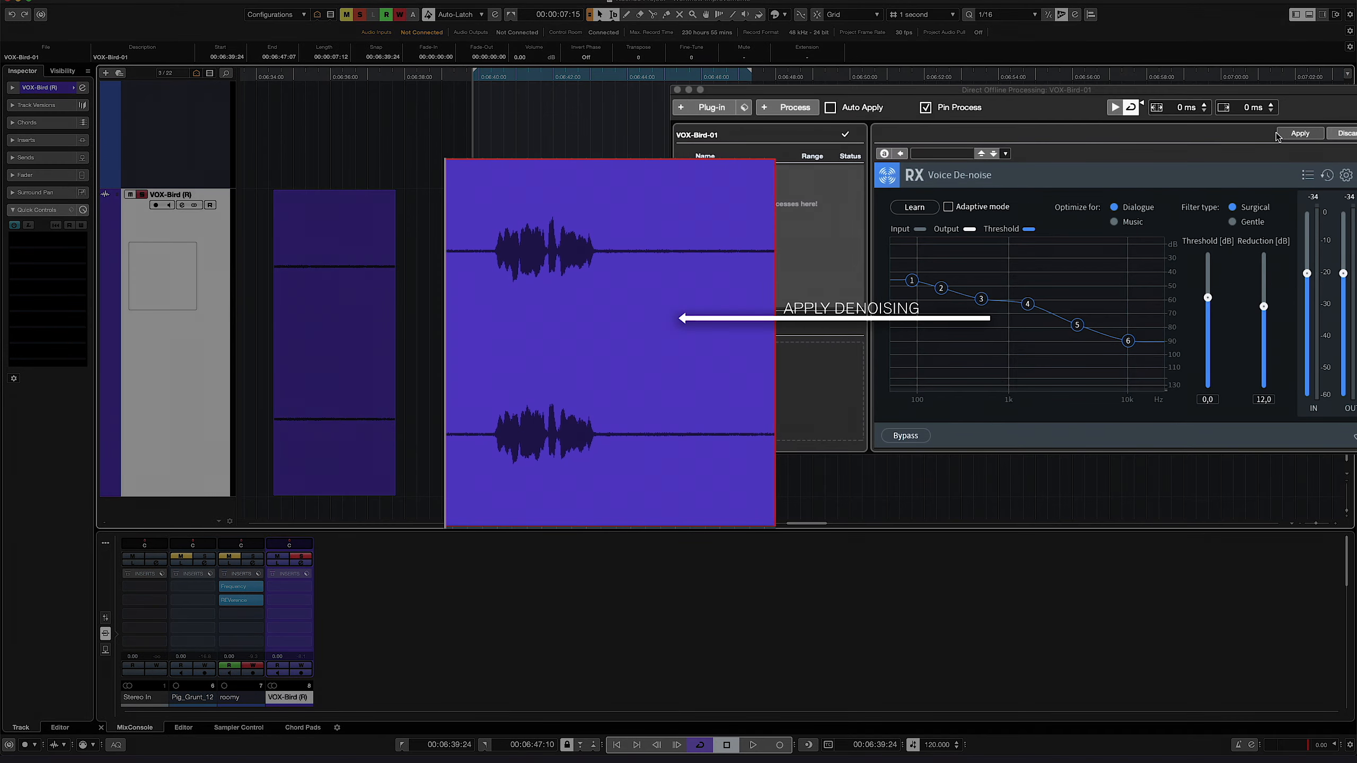
click(1283, 134)
click(720, 488)
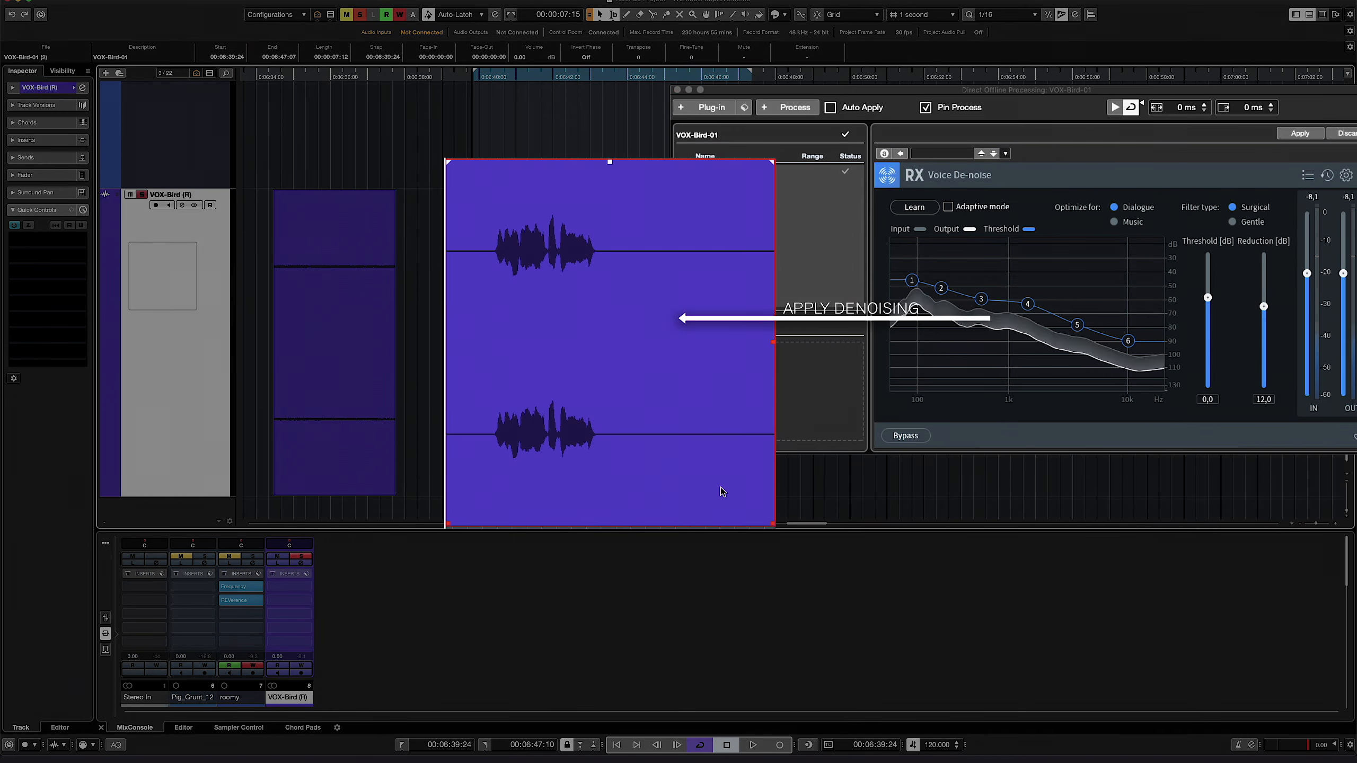
key(space)
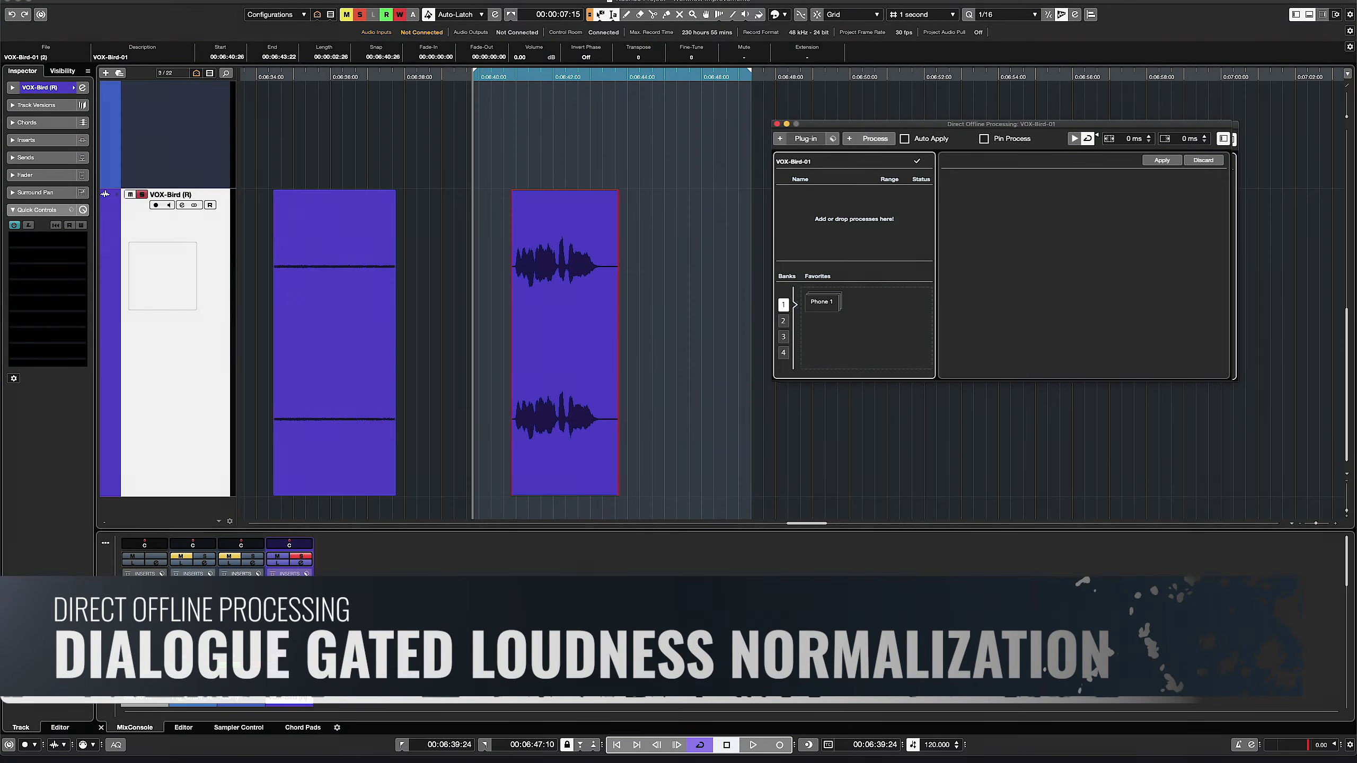
- Normalize the trimmed VOX-Bird voice clip with dialogue-gated loudness normalization at -27.0 LUFS and a 15 % threshold
click(878, 138)
click(908, 219)
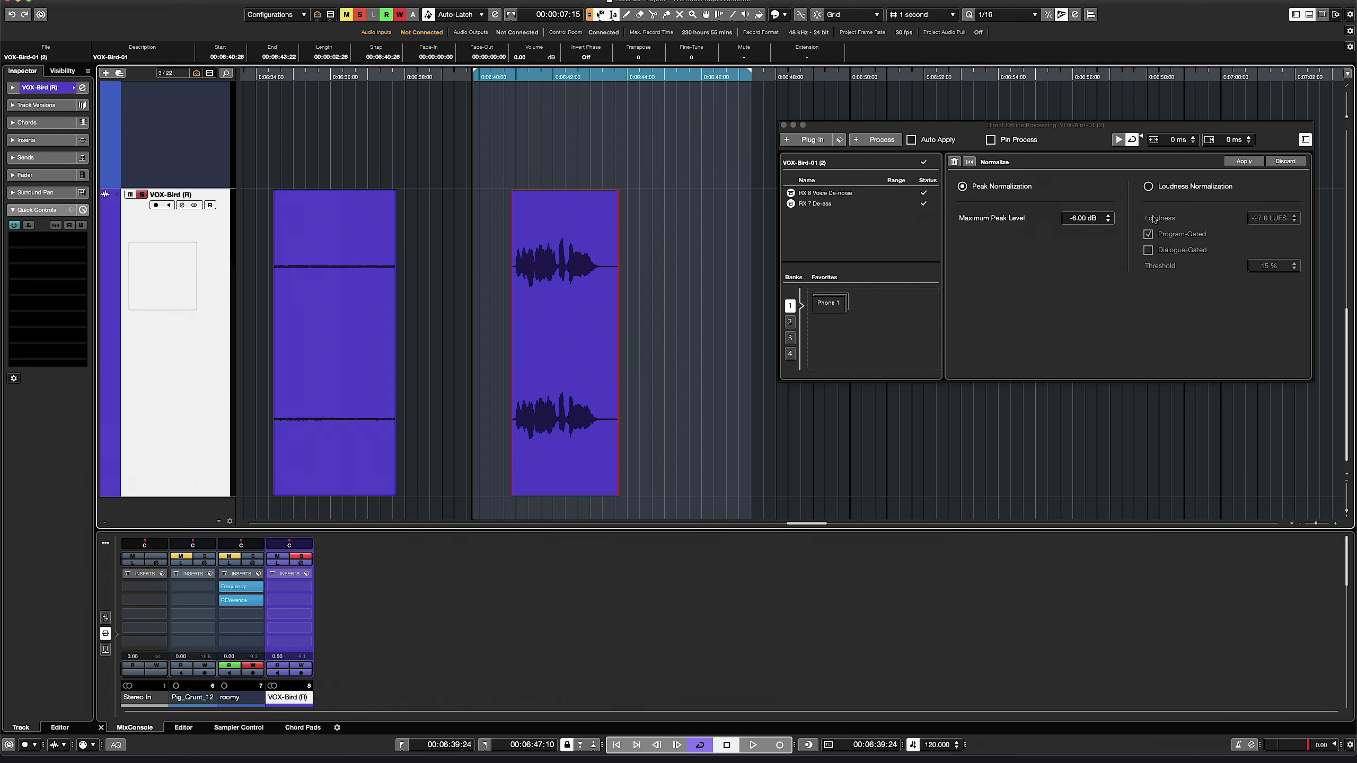
click(1195, 192)
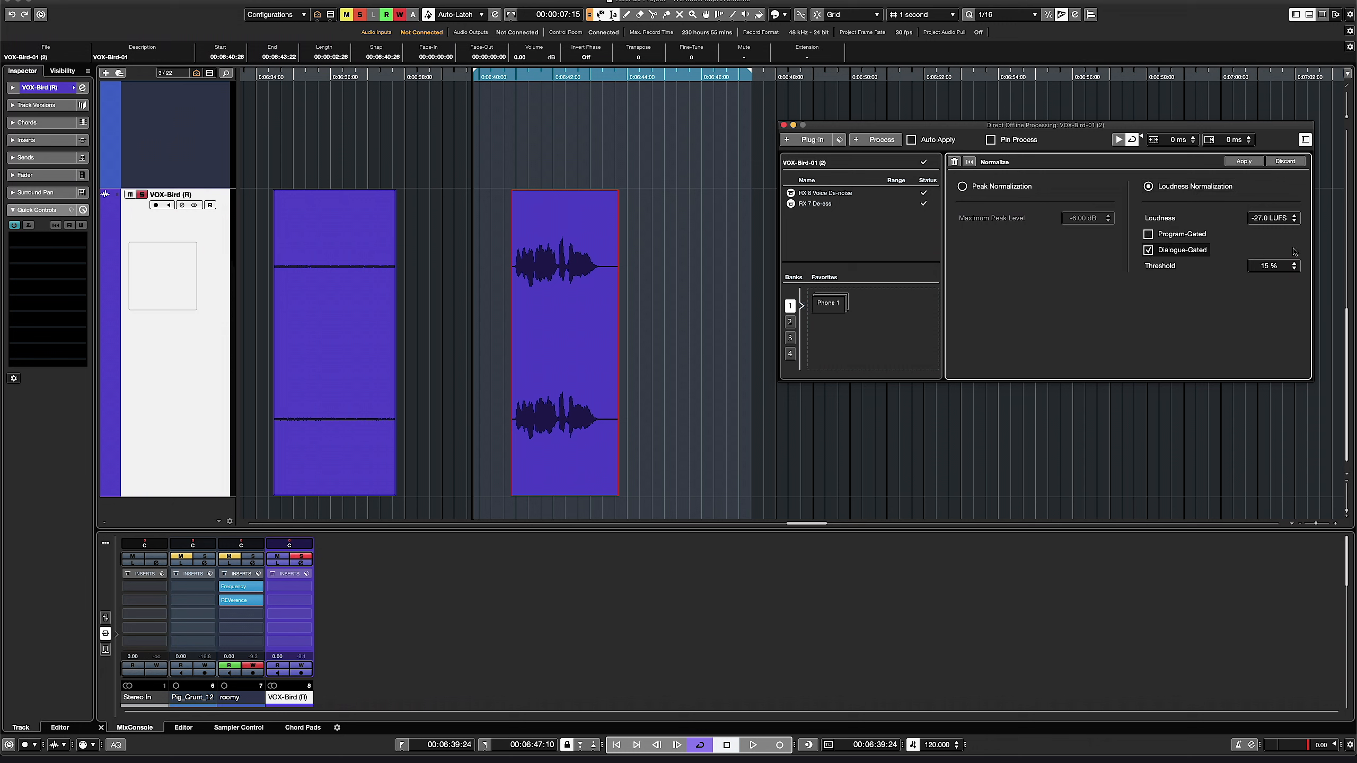
click(1243, 162)
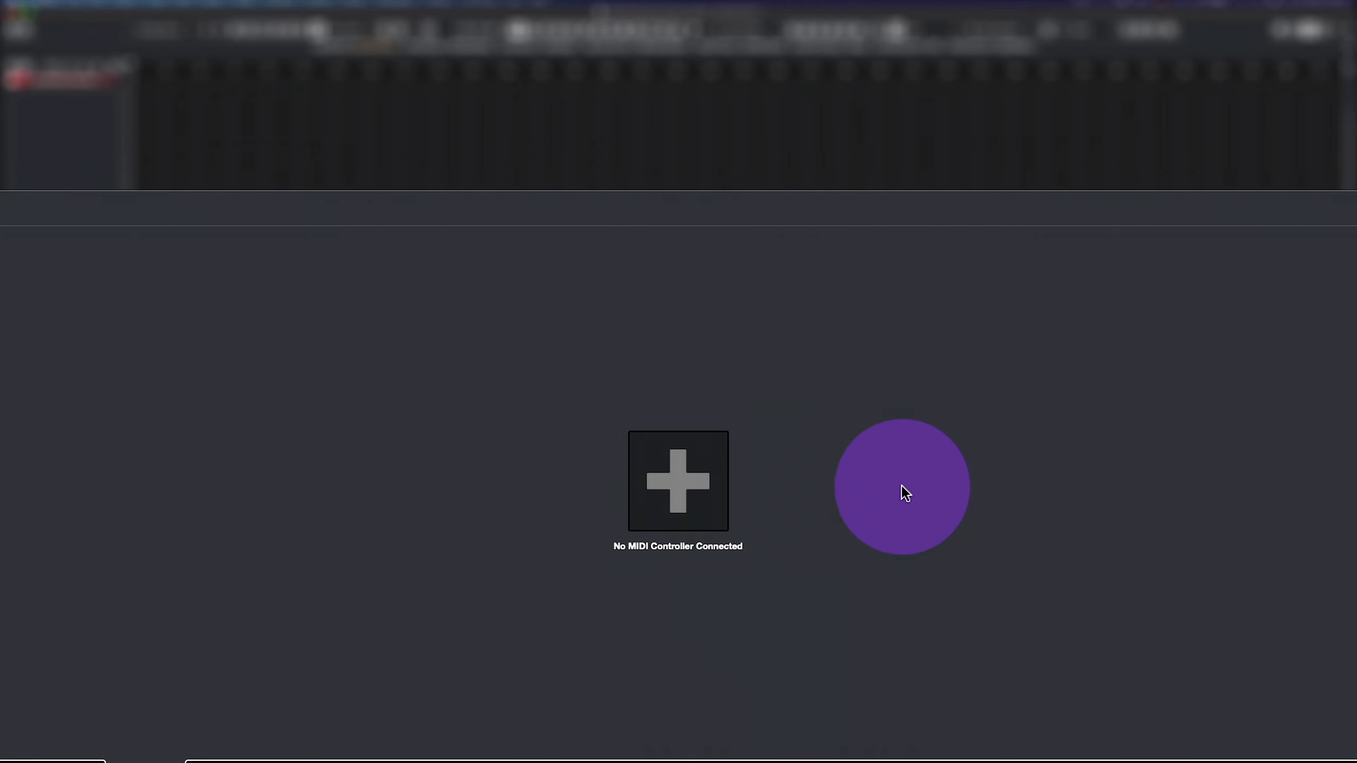
- Add a MIDI controller surface on the Impulse input port with vendor Novation and model Impulse 49
click(674, 494)
click(835, 436)
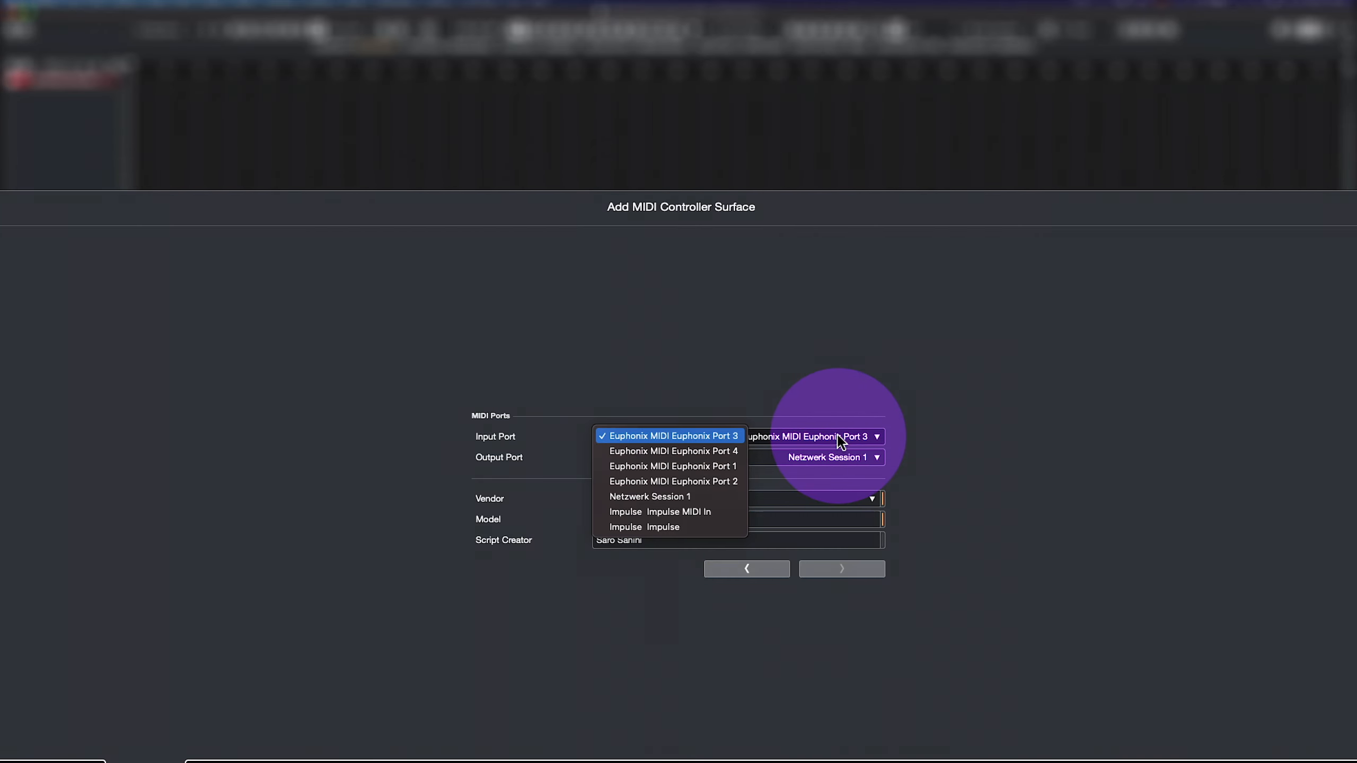
click(728, 510)
click(842, 500)
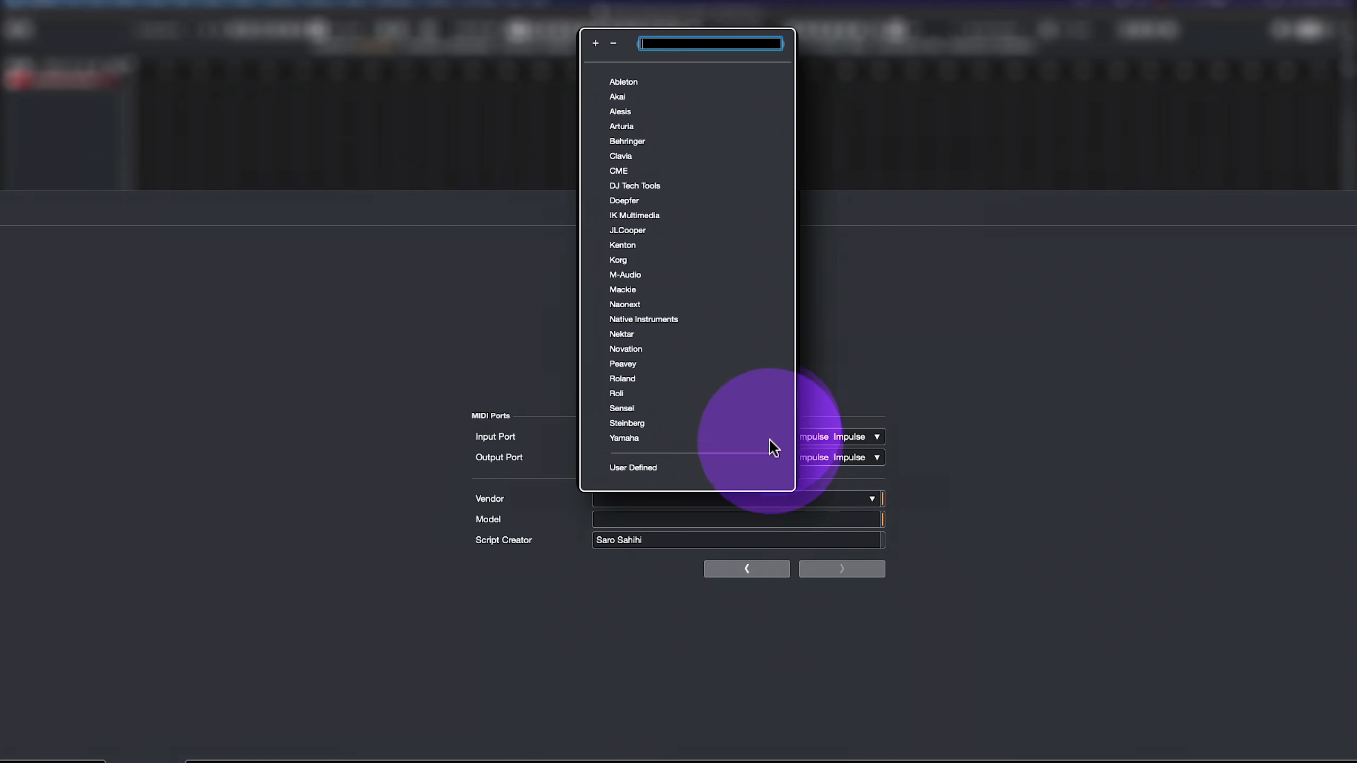
click(625, 348)
click(759, 518)
text(Impulse 4)
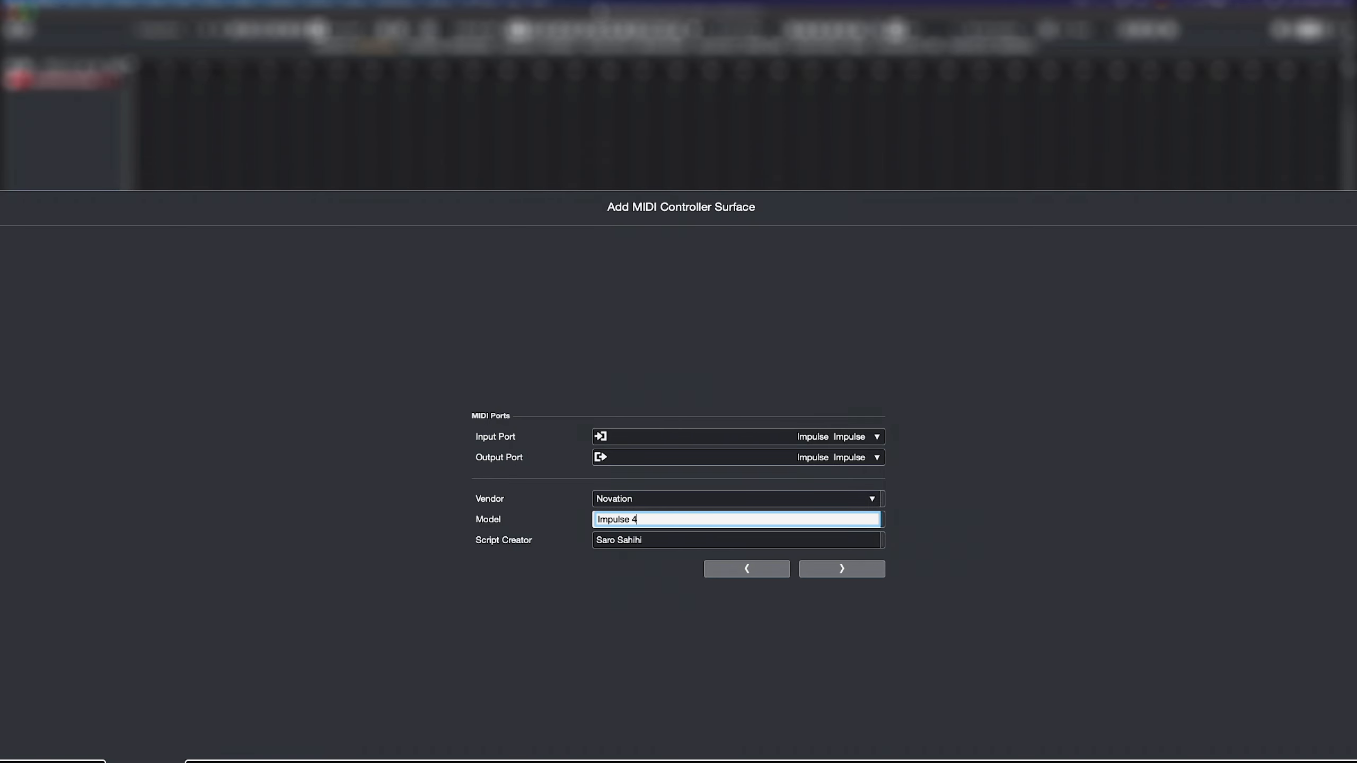
text(9)
key(Tab)
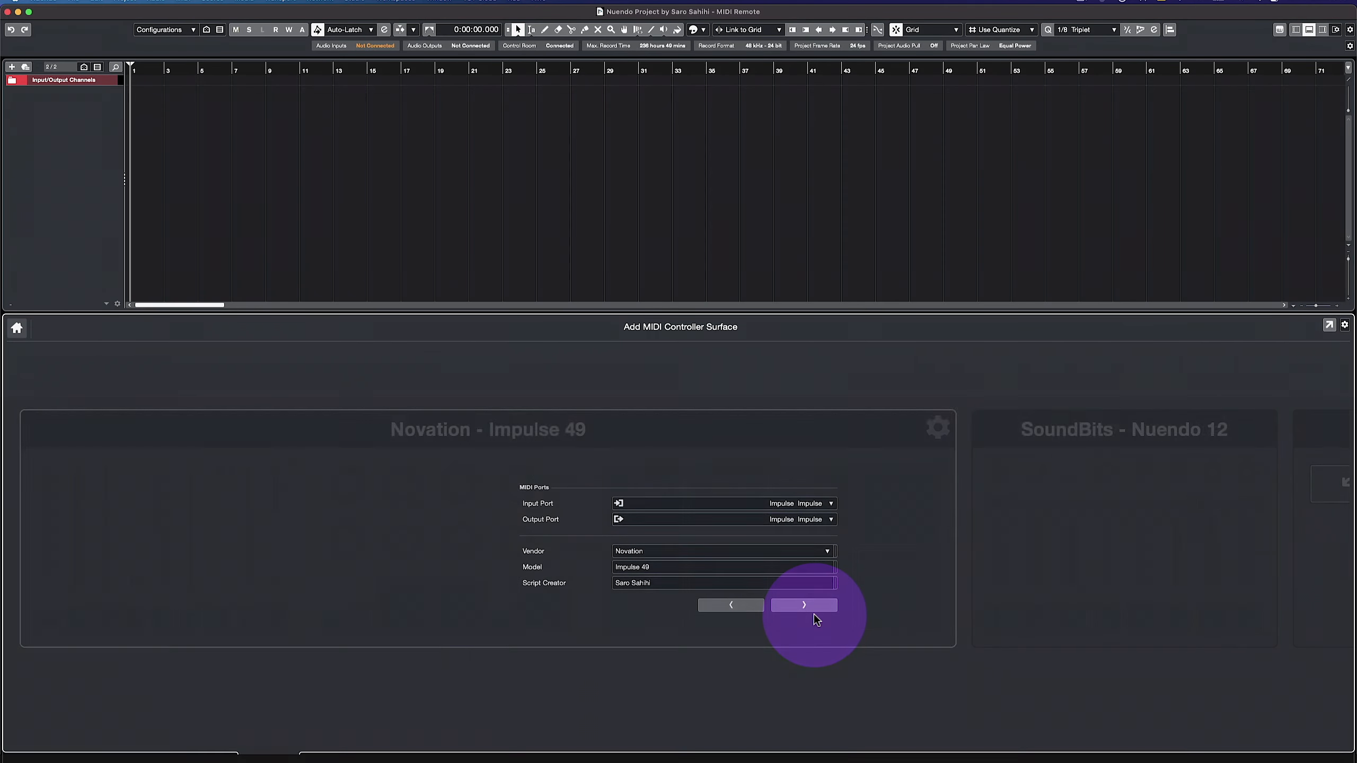
click(813, 611)
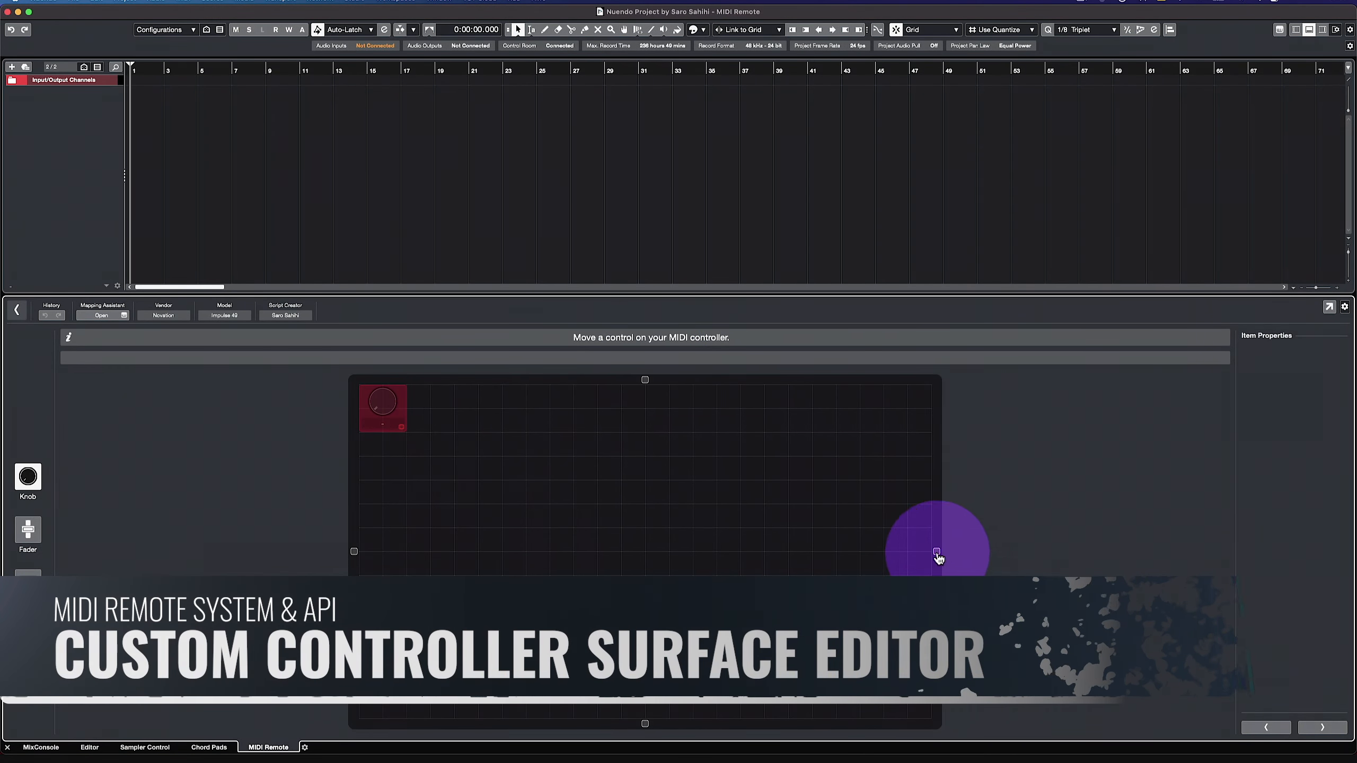
- Widen the Impulse 49 surface, rearrange its fader controls and enlarge the small buttons below the knobs
drag(937, 558, 964, 556)
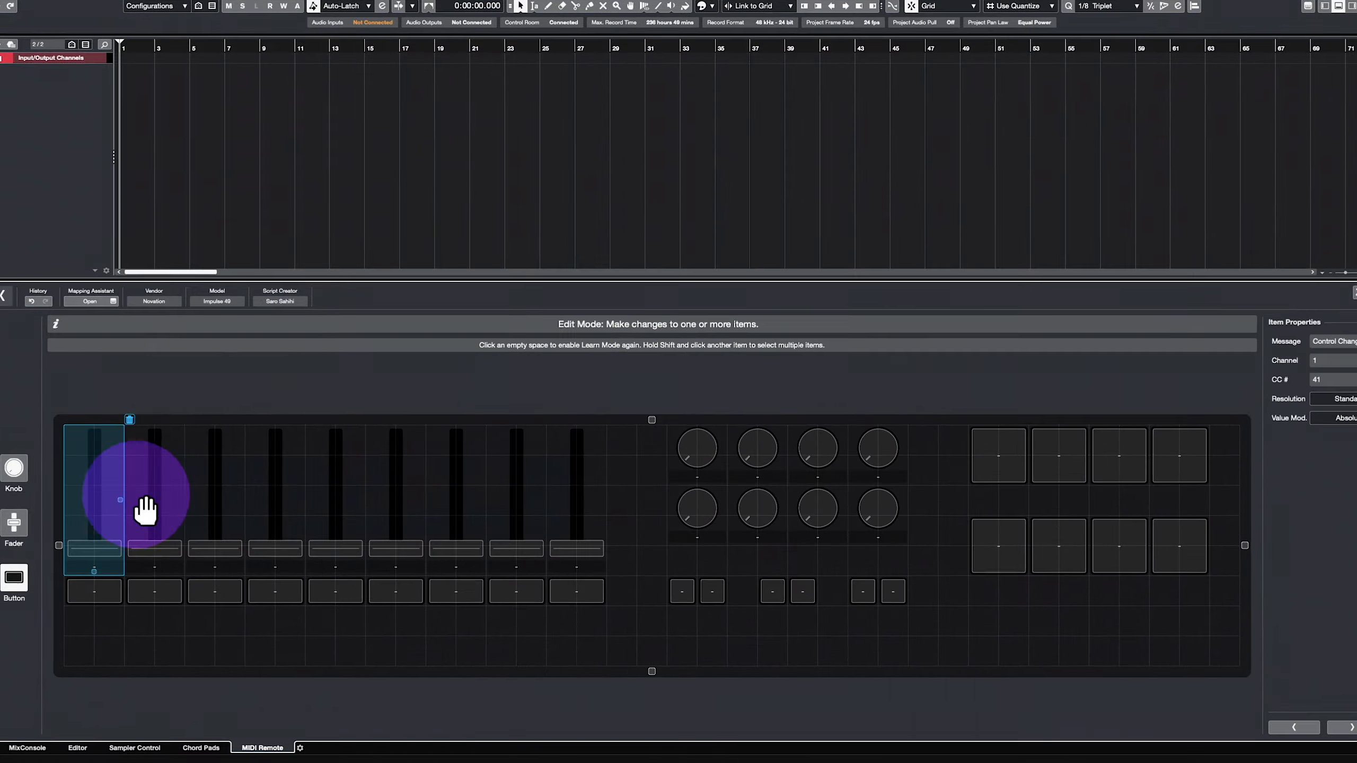
click(195, 512)
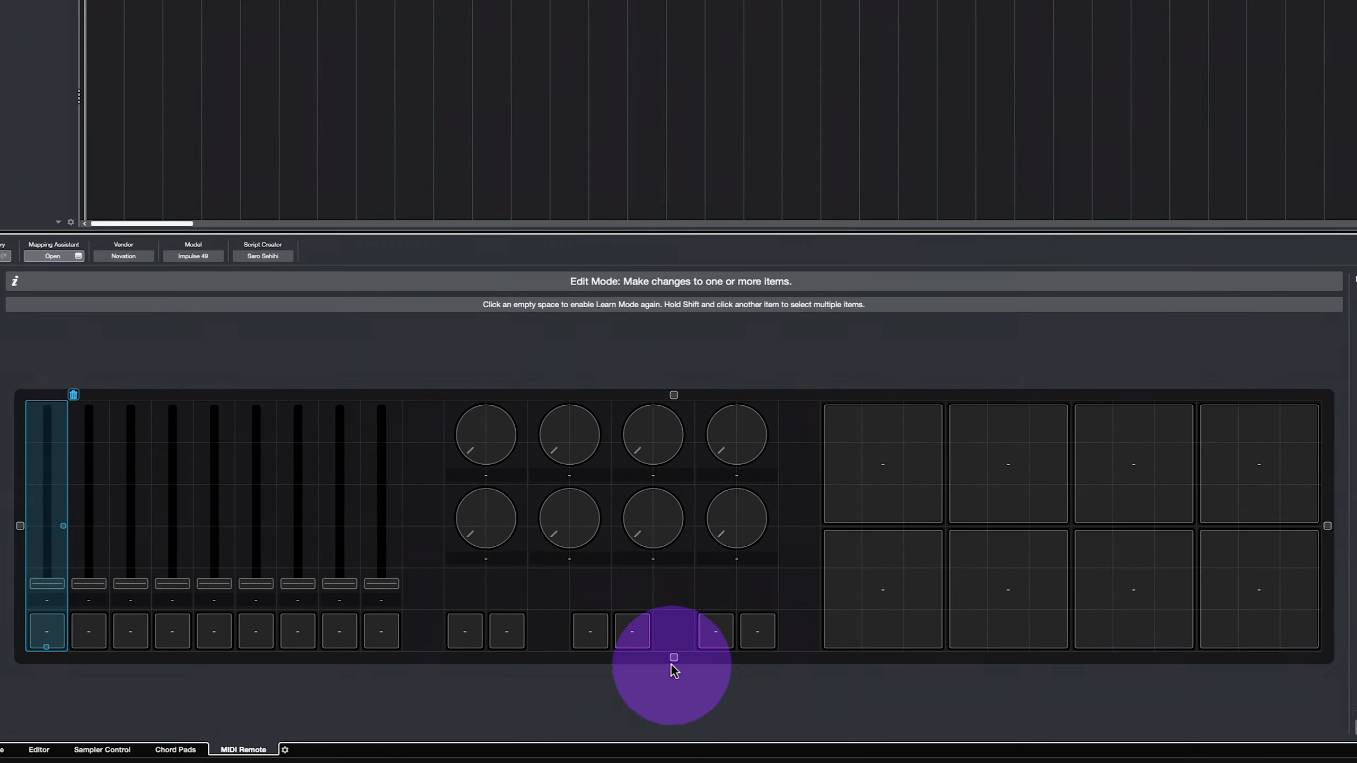
drag(587, 631, 671, 644)
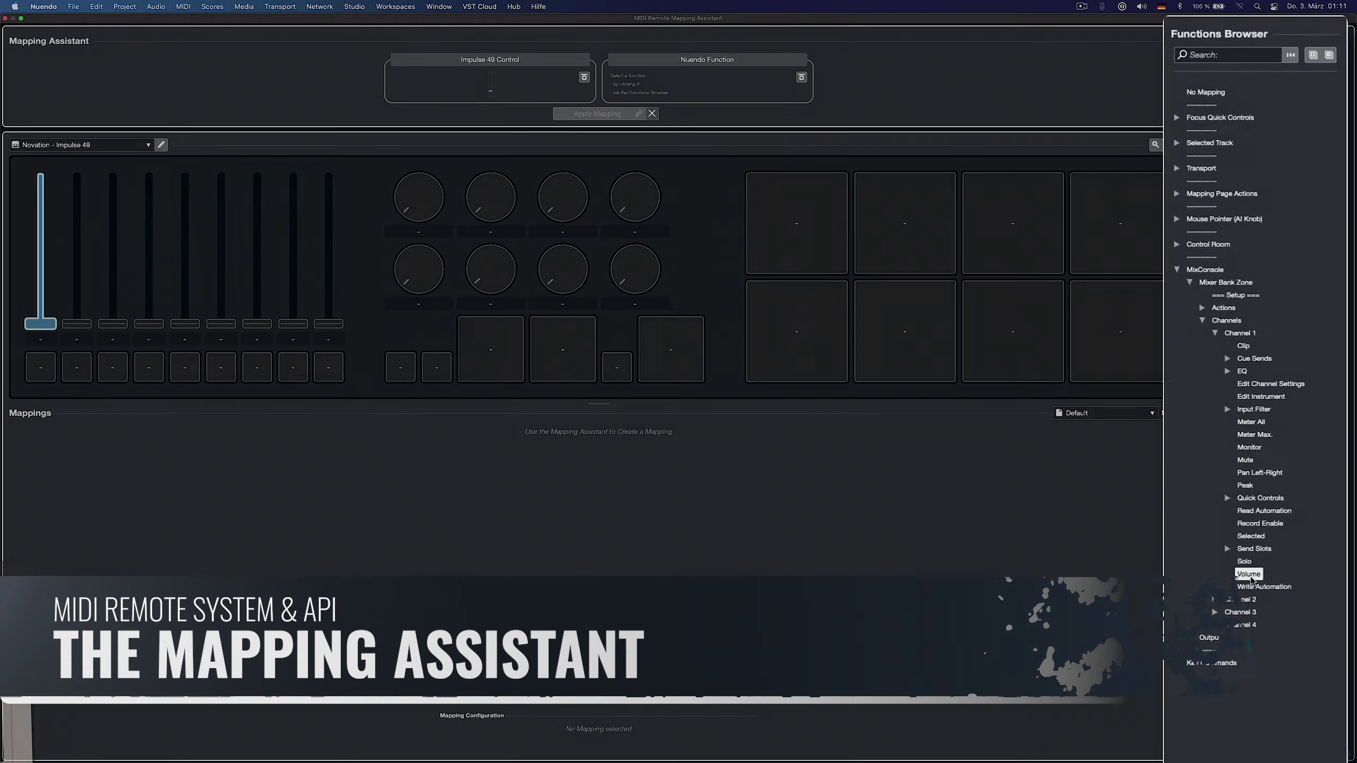
- Map the Impulse 49's first fader to the Channel 1 Volume function and select the MiniLab mkII script in the MIDI Remote Manager
click(1261, 496)
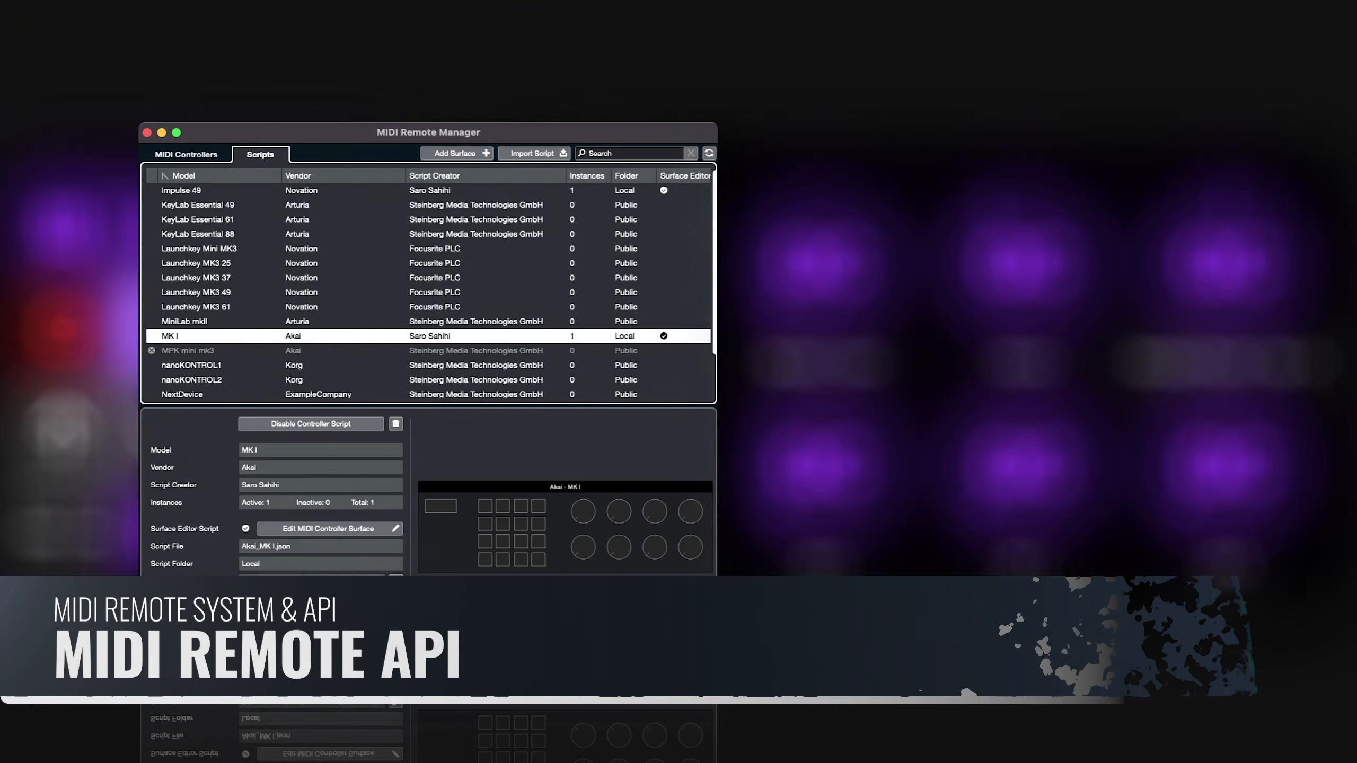
click(184, 322)
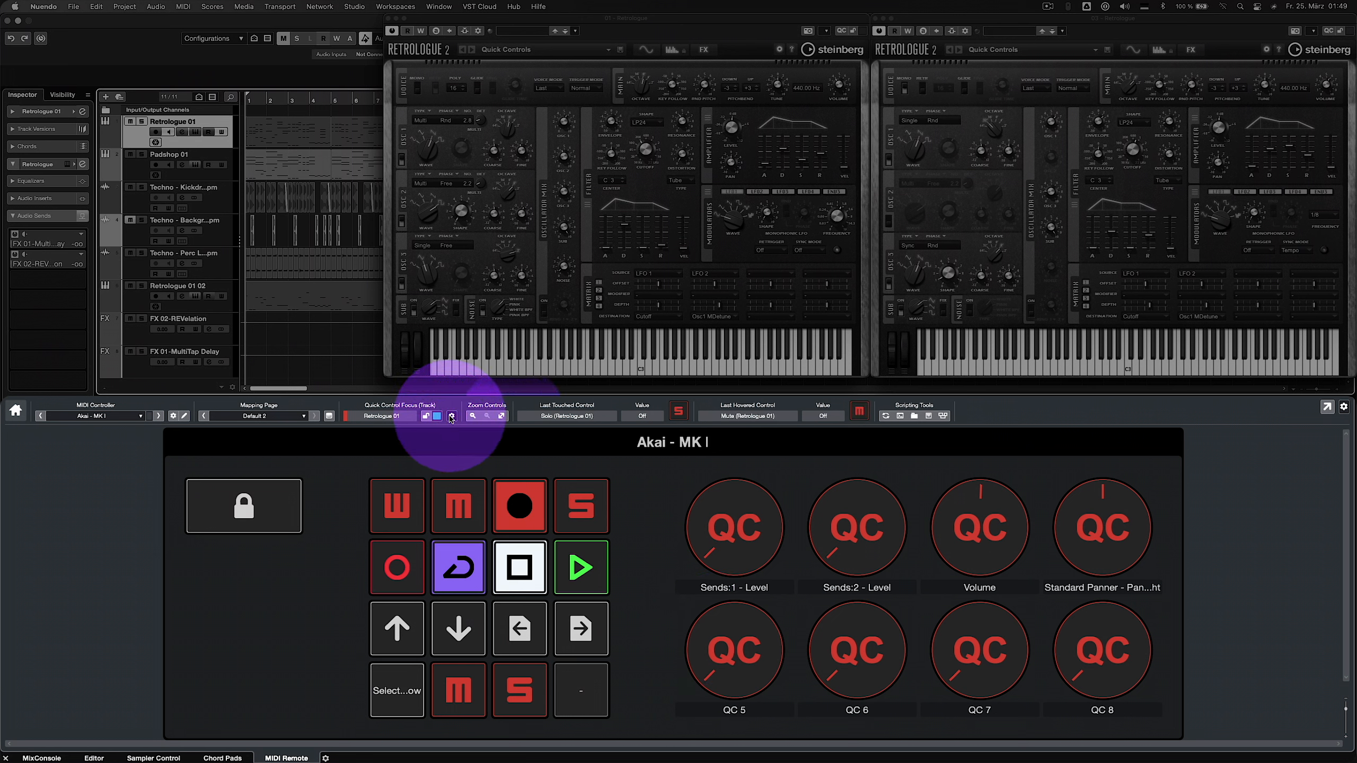
- Try Plug-in Window Focus Only for the quick controls, switch to Track Focus Only, and select the Techno background track
click(451, 416)
click(469, 490)
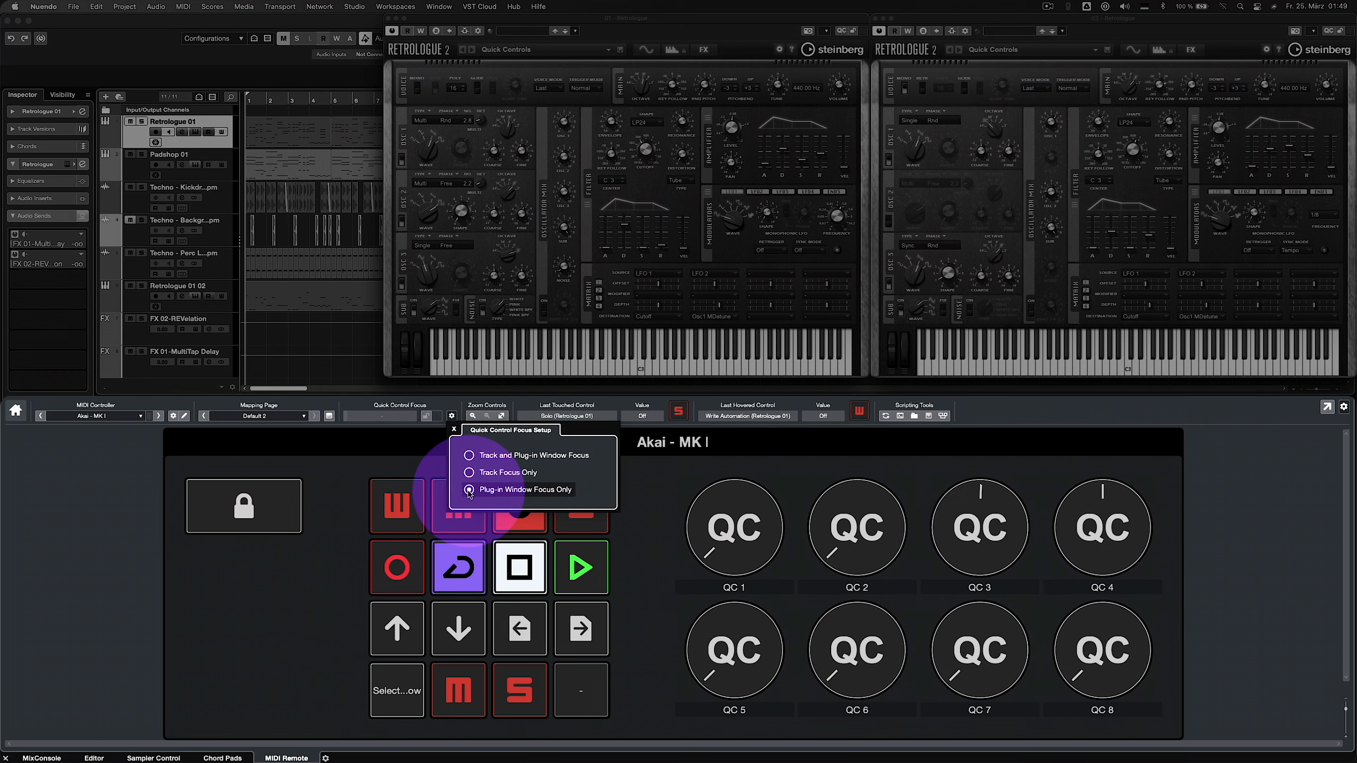
click(469, 472)
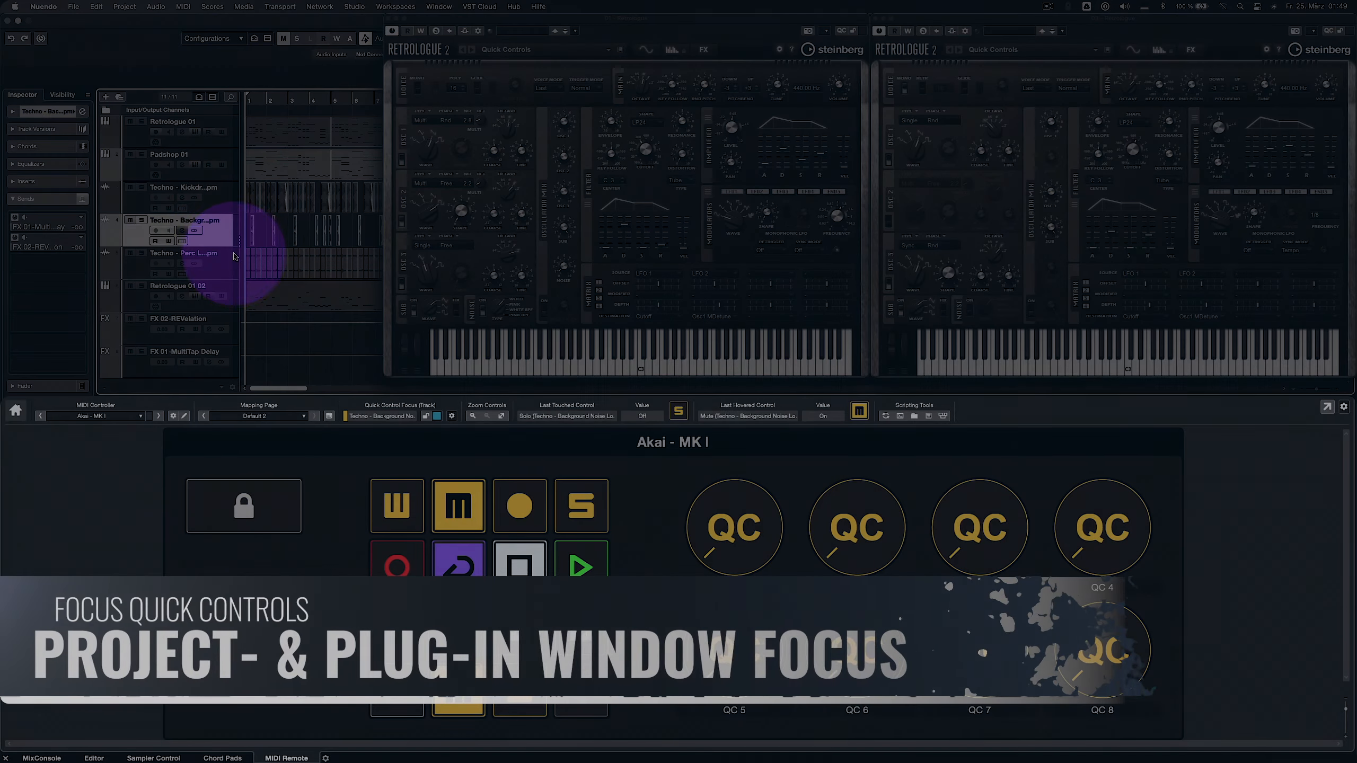
click(231, 241)
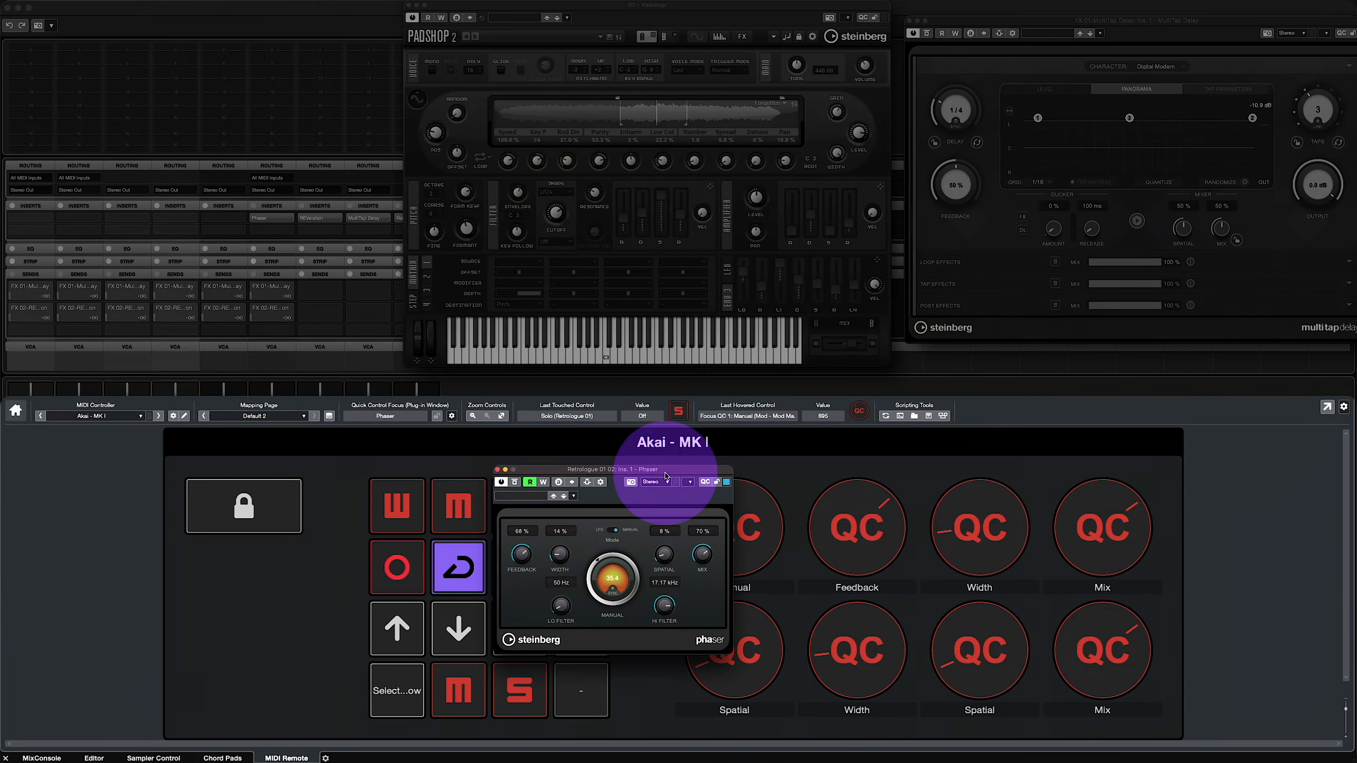
- Bring the Padshop and MultiTap Delay plug-in windows into quick control focus one after the other
click(651, 7)
click(999, 19)
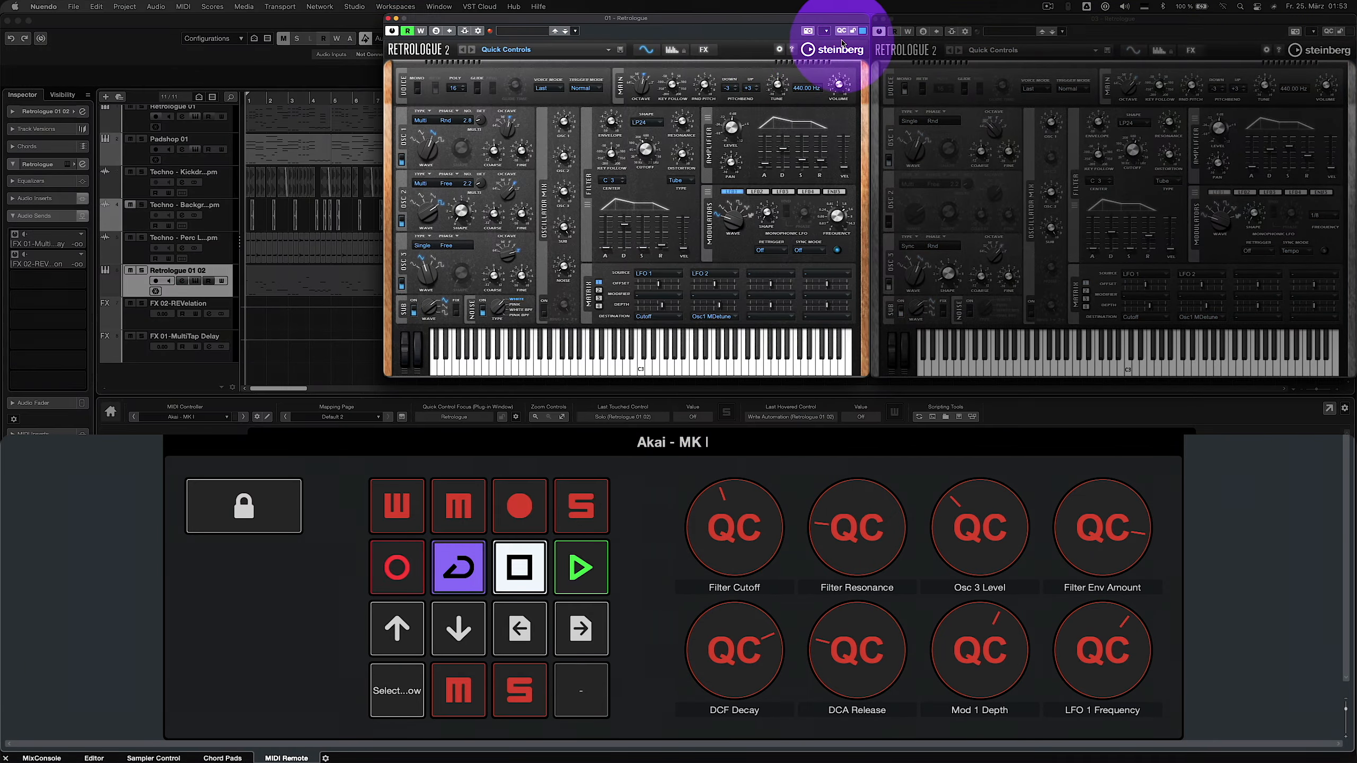
- Show the quick controls section in both Retrologue plug-in windows
click(841, 31)
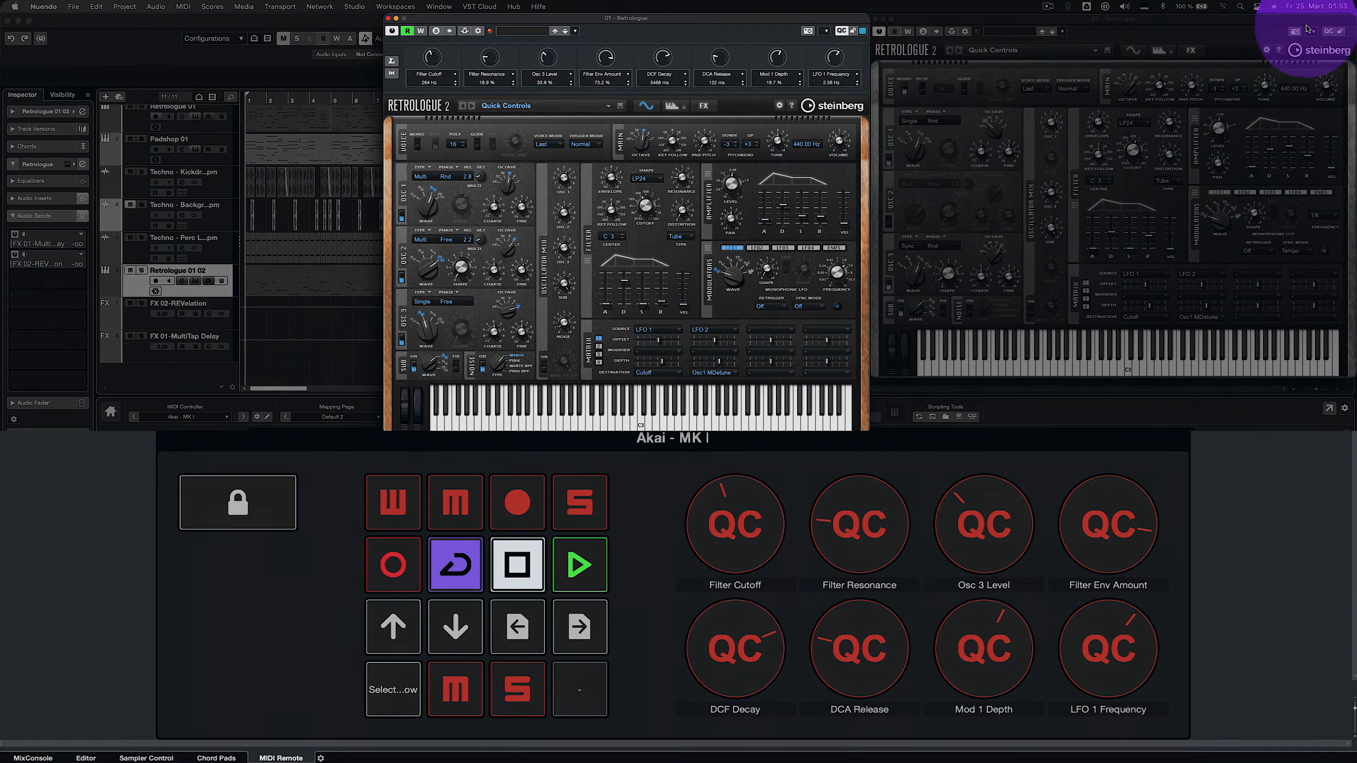
click(1329, 31)
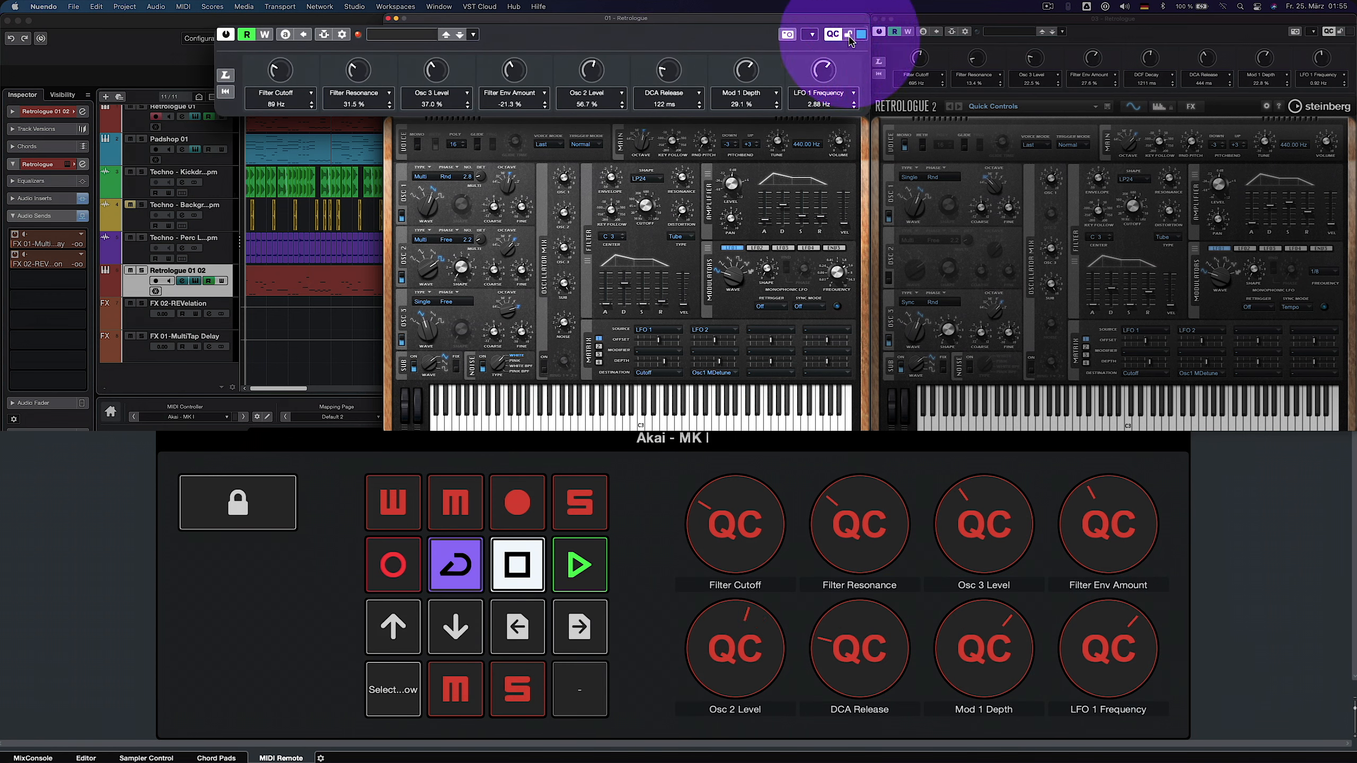
key(Up)
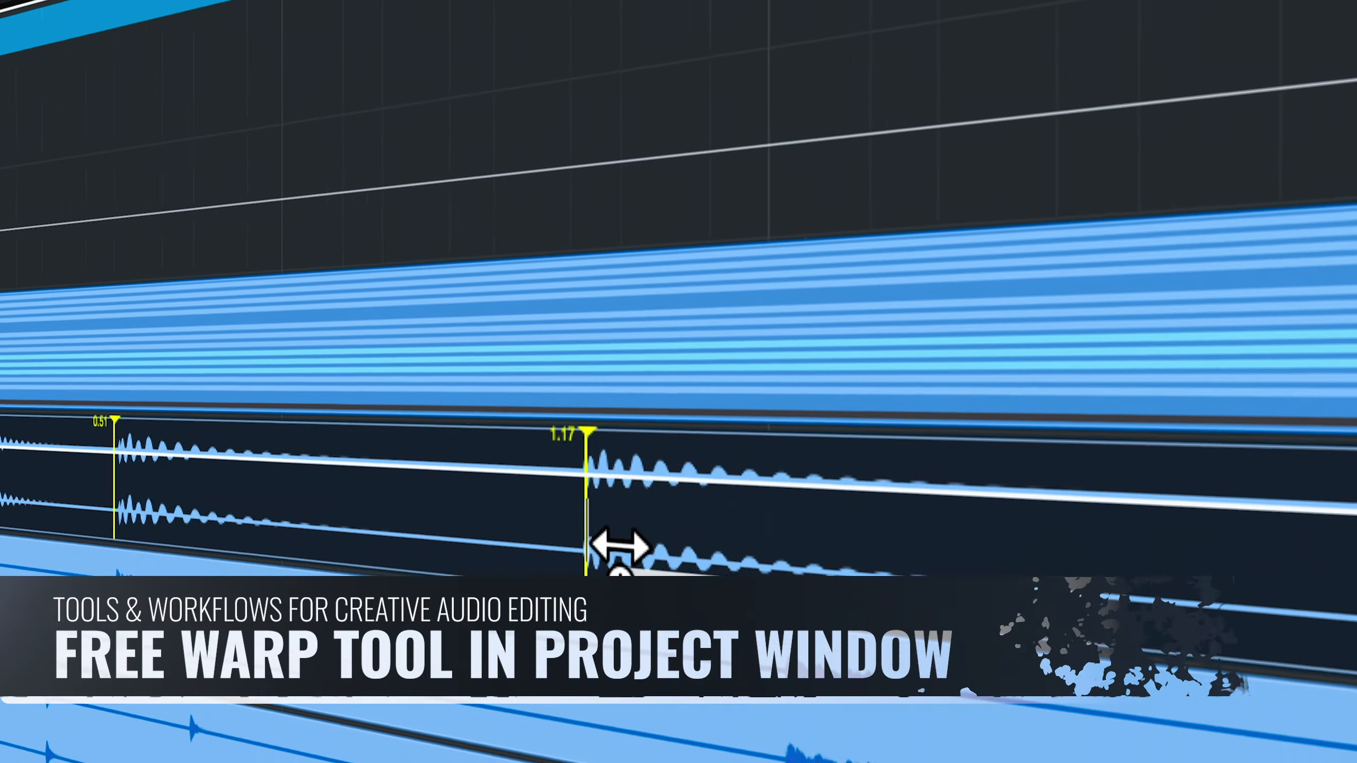
- Shift transients with the Free Warp tool in the project window, including those in the SFX C 4 and SFX B 12 events
drag(620, 549, 545, 496)
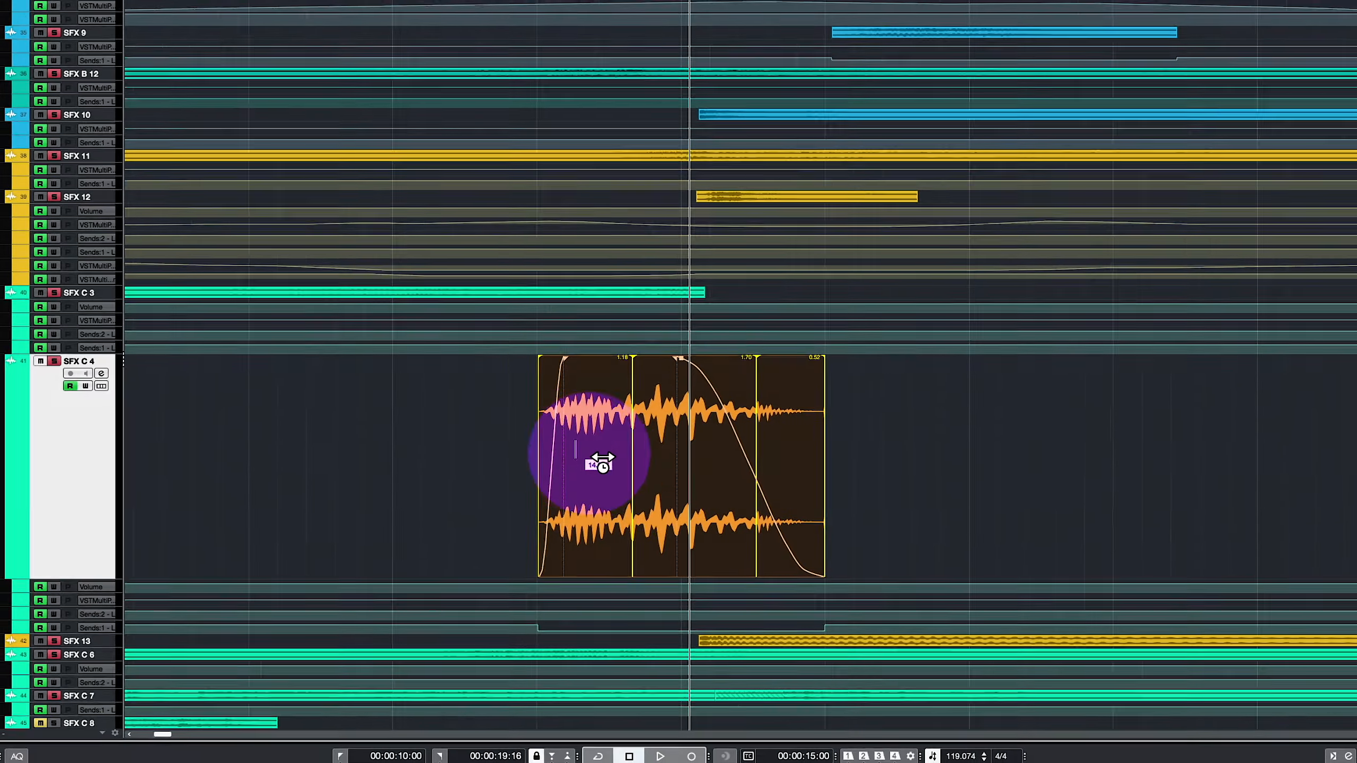
drag(601, 460, 678, 474)
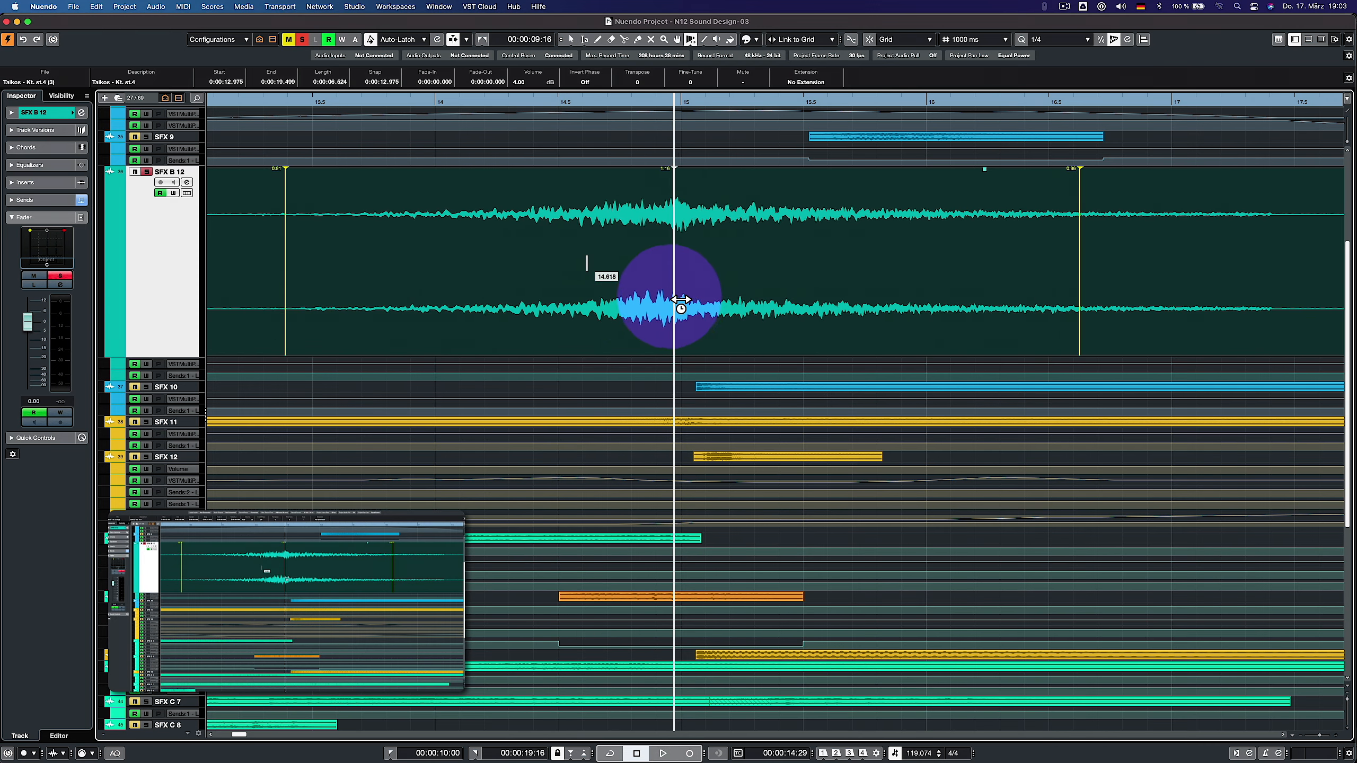
mouse_move(685, 305)
mouse_down()
mouse_move(646, 305)
mouse_move(667, 307)
mouse_up()
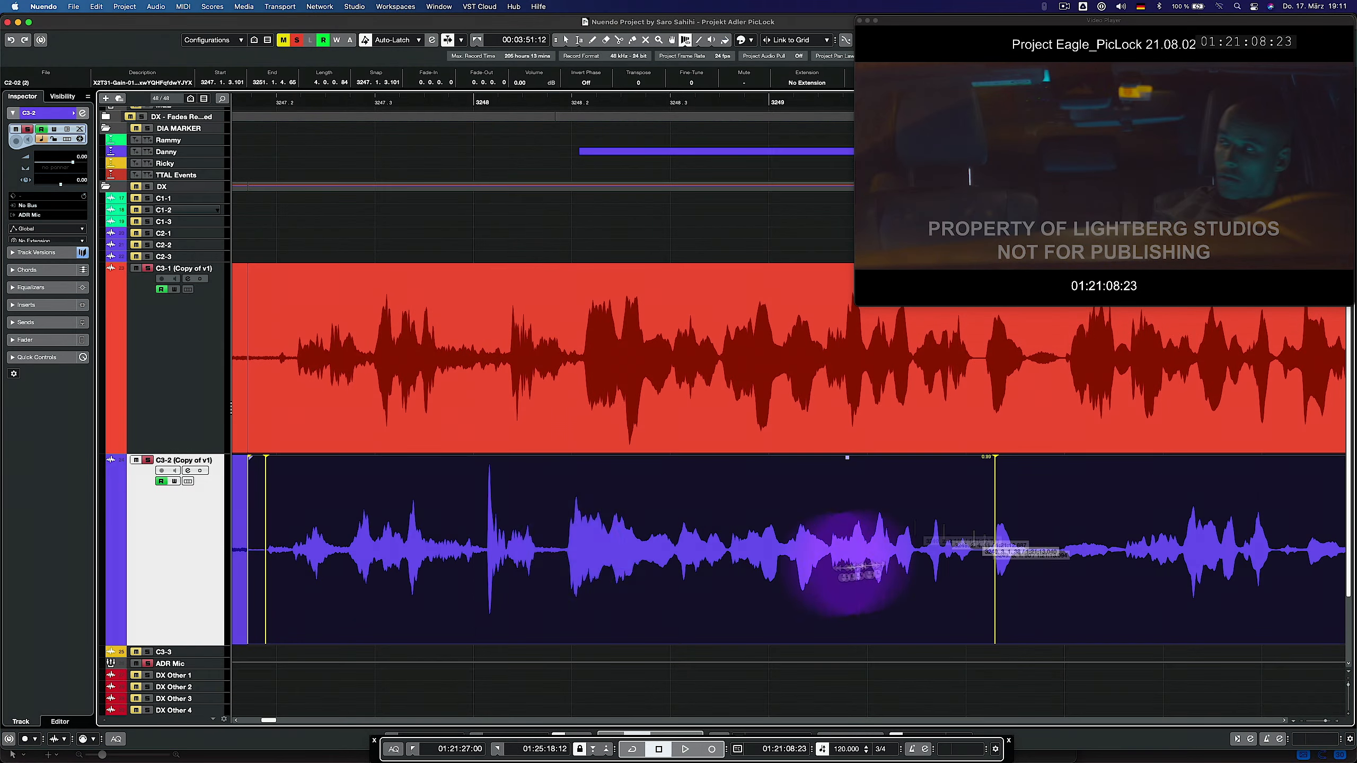
- Free-warp the dialogue event on track C3-2 so its syllables line up with the reference take on C3-1
drag(568, 555, 587, 556)
drag(503, 553, 515, 552)
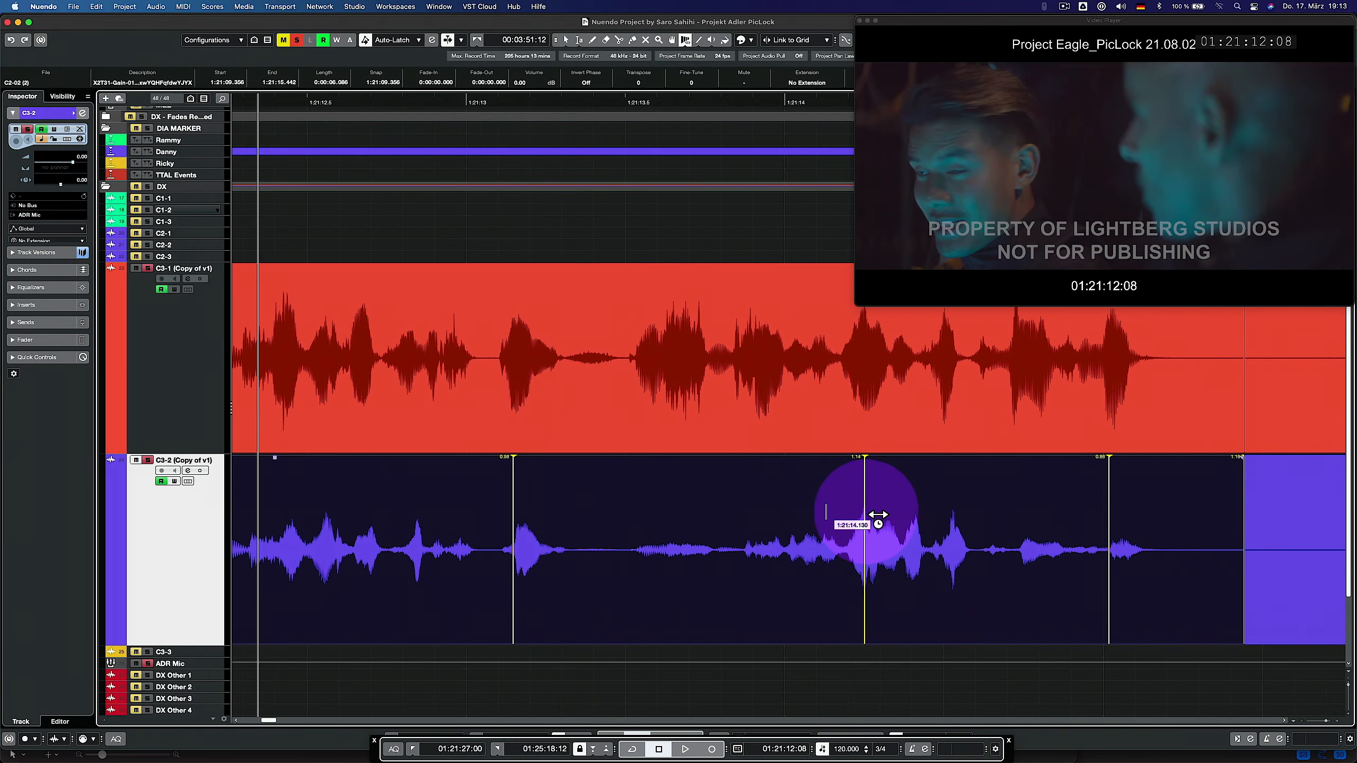
drag(954, 550, 945, 550)
mouse_move(743, 557)
mouse_down()
mouse_move(661, 603)
mouse_move(713, 605)
mouse_up()
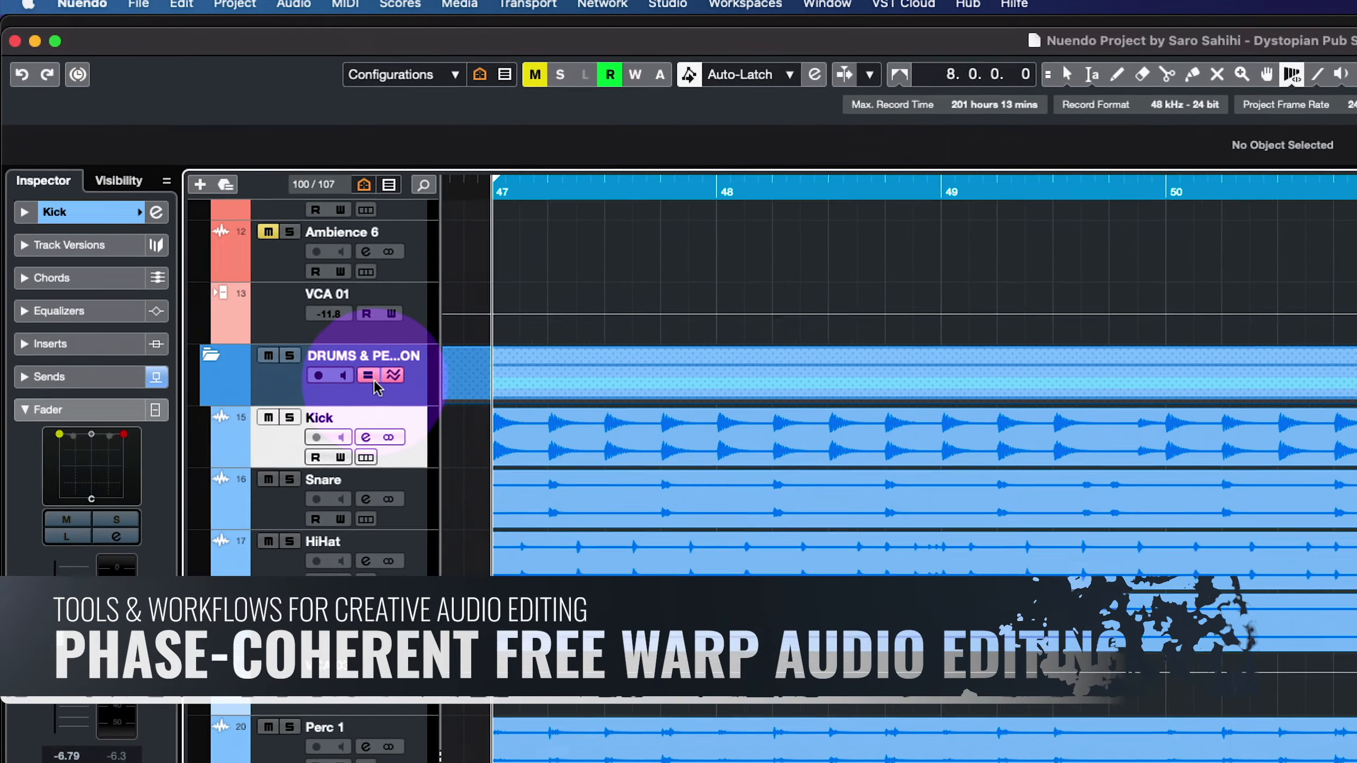
- Turn on phase-coherent AudioWarp for the drums and percussion folder and add a shared warp marker at bar 50
click(396, 377)
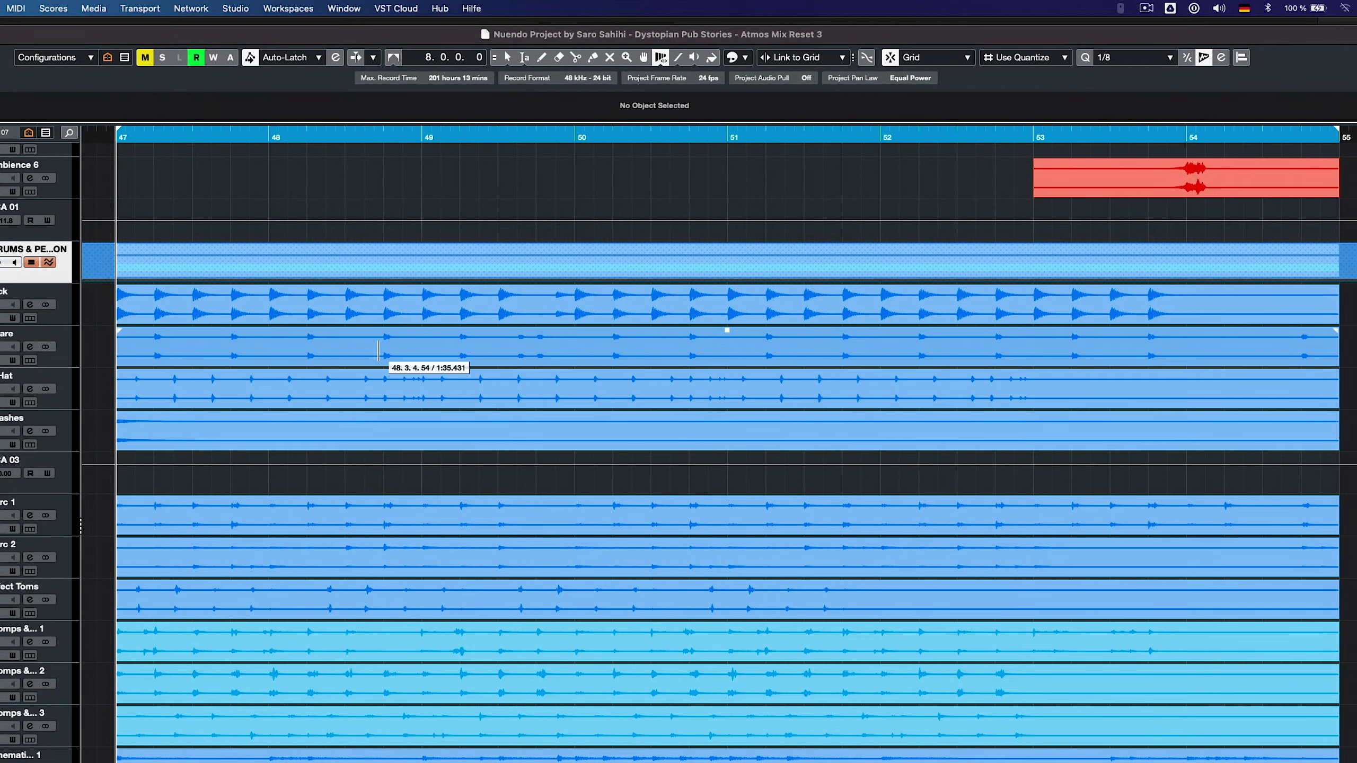
click(569, 312)
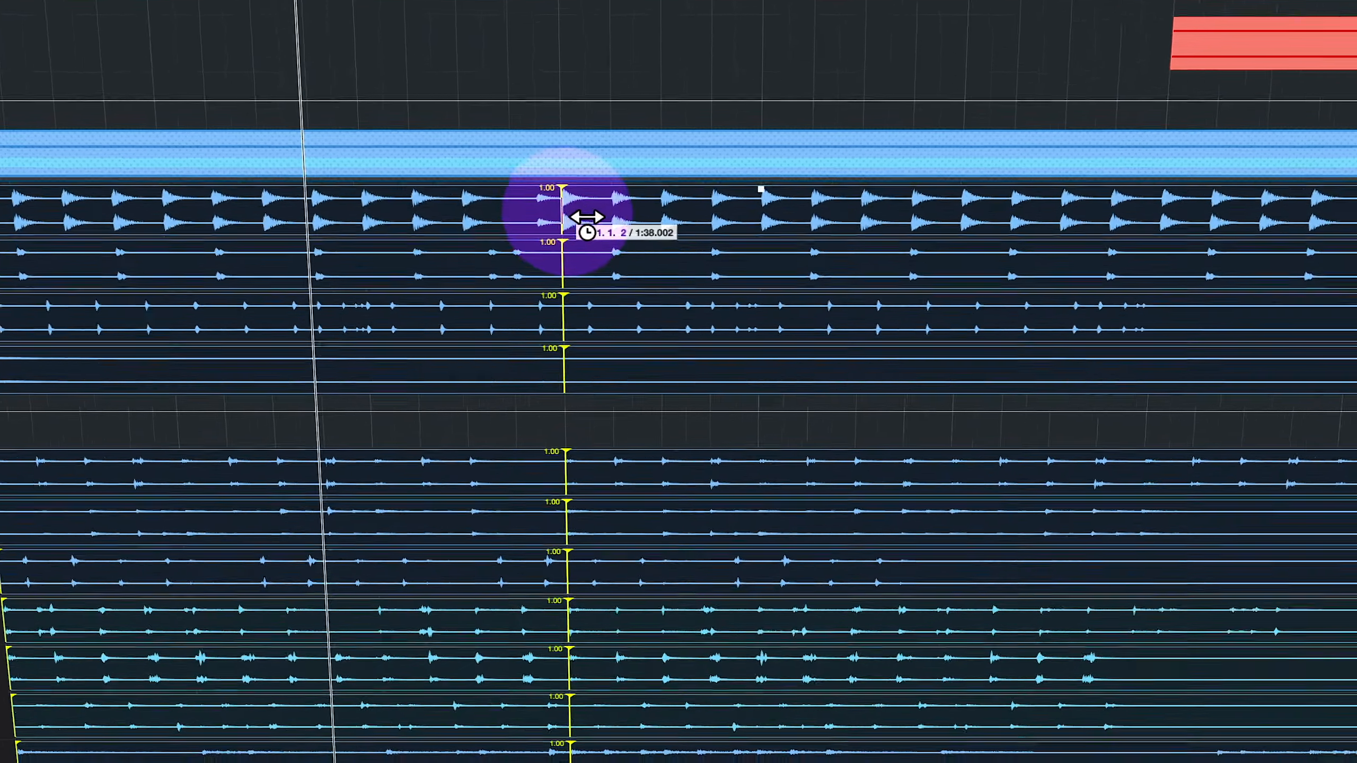
- Shift the shared warp markers around bar 50 and near 47.2.3 to warp all drum and percussion tracks together
mouse_move(586, 217)
mouse_down()
mouse_move(600, 230)
mouse_move(563, 232)
mouse_up()
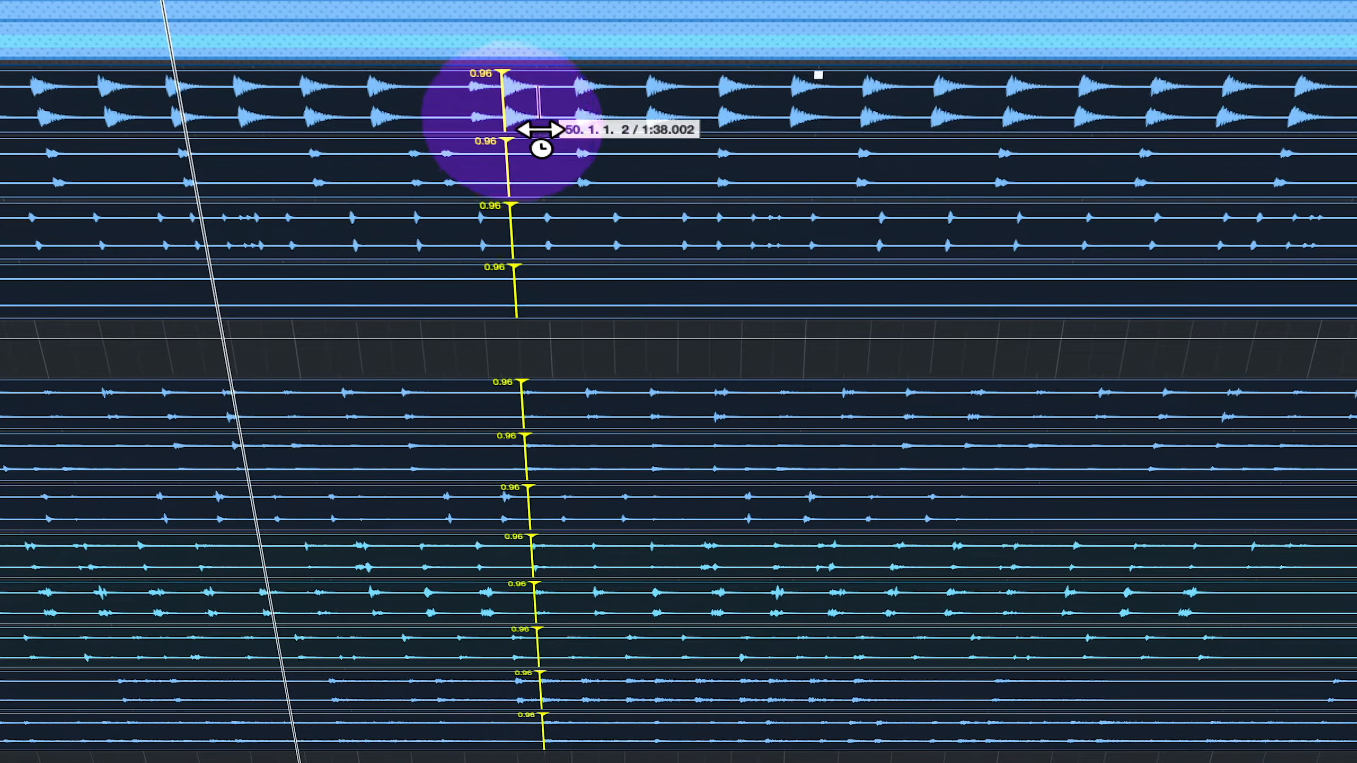
mouse_move(540, 130)
mouse_down()
mouse_move(558, 136)
mouse_move(347, 154)
mouse_up()
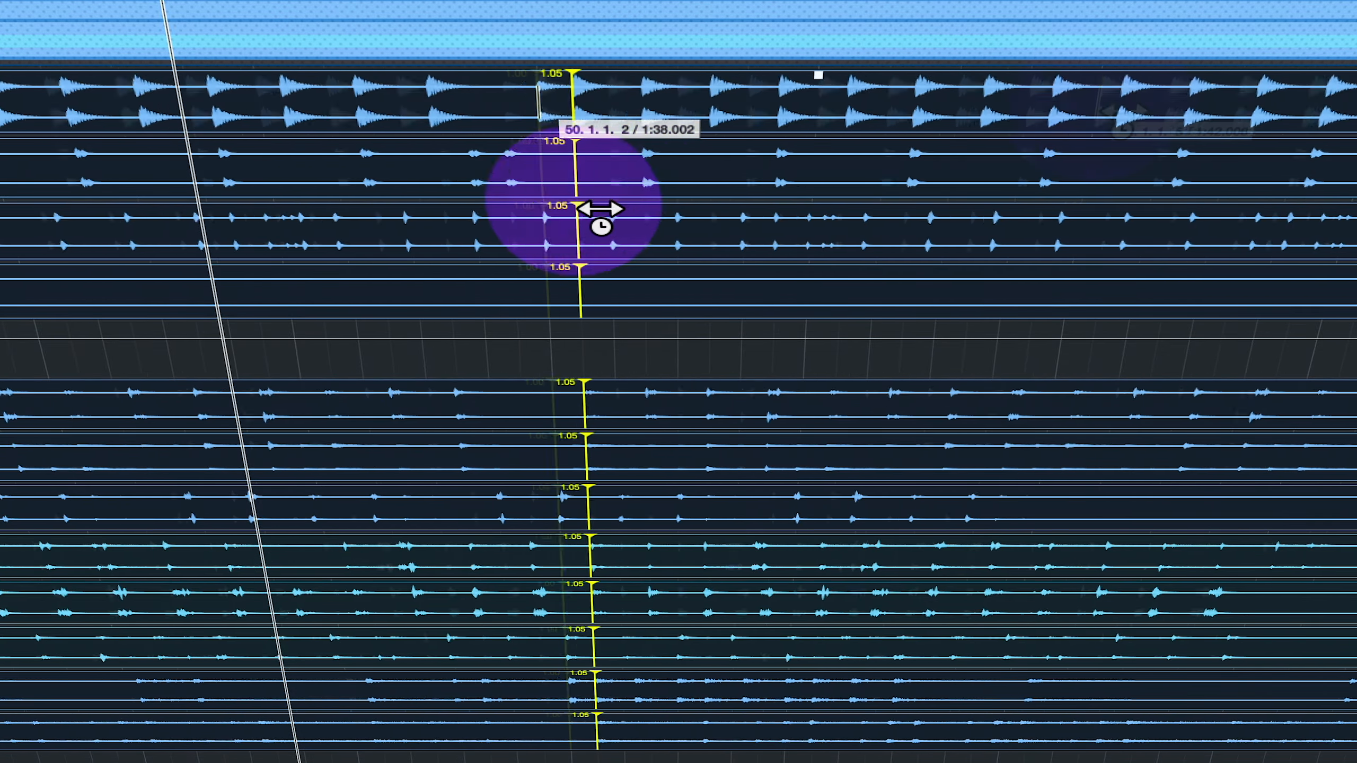
mouse_move(1101, 110)
mouse_down()
mouse_move(1113, 114)
mouse_move(690, 87)
mouse_move(727, 94)
mouse_up()
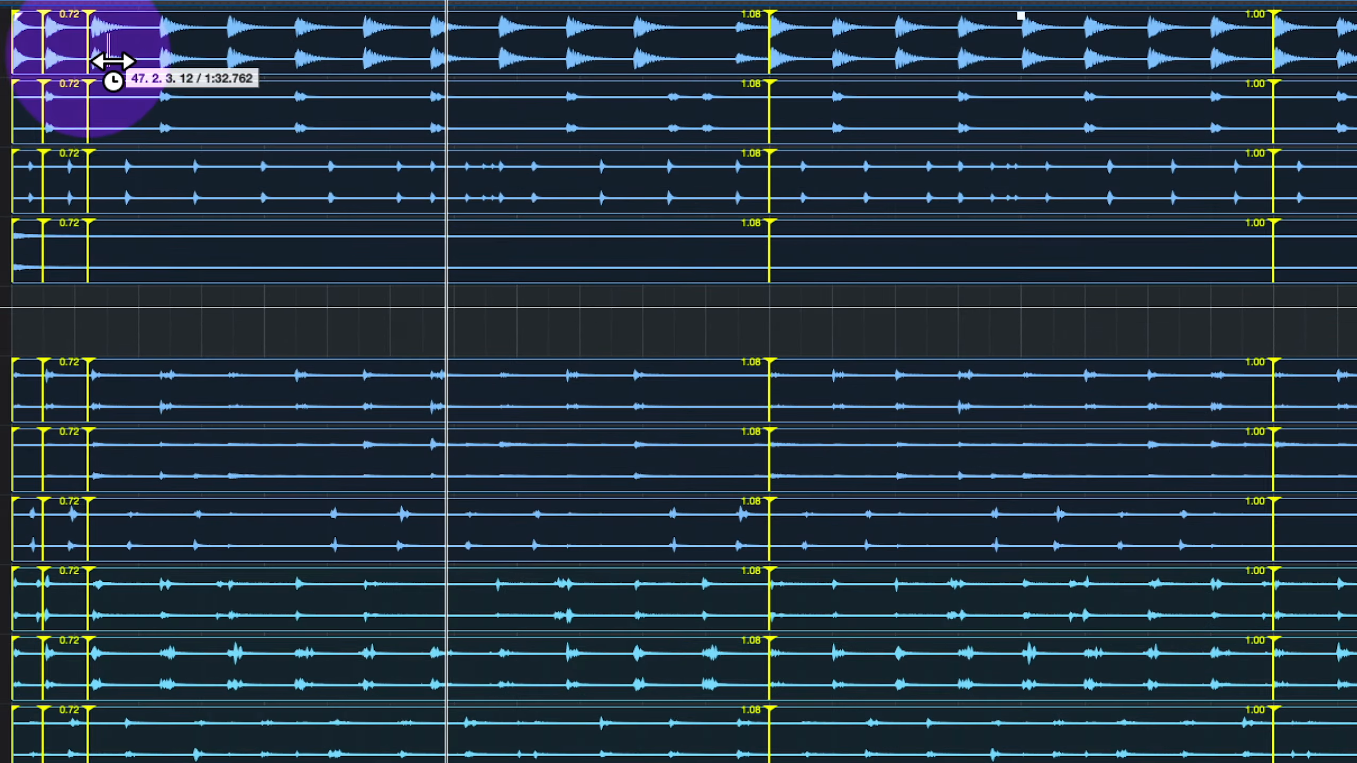
mouse_move(109, 54)
mouse_down()
mouse_move(140, 51)
mouse_move(115, 78)
mouse_move(136, 91)
mouse_move(293, 97)
mouse_move(205, 115)
mouse_up()
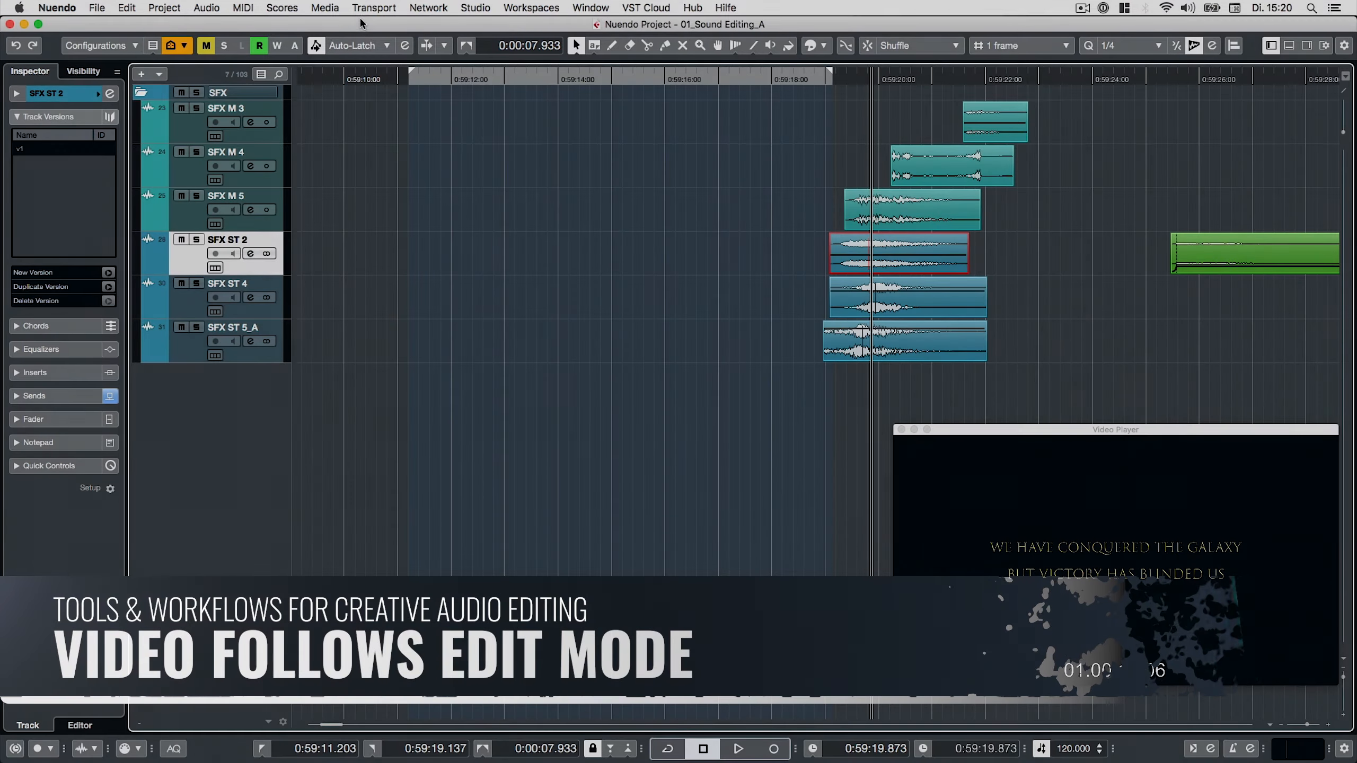
- Enable Video Follows Edit Mode and place the project cursor at 0:59:19.820, near the SFX ST 2 event's peak
click(375, 8)
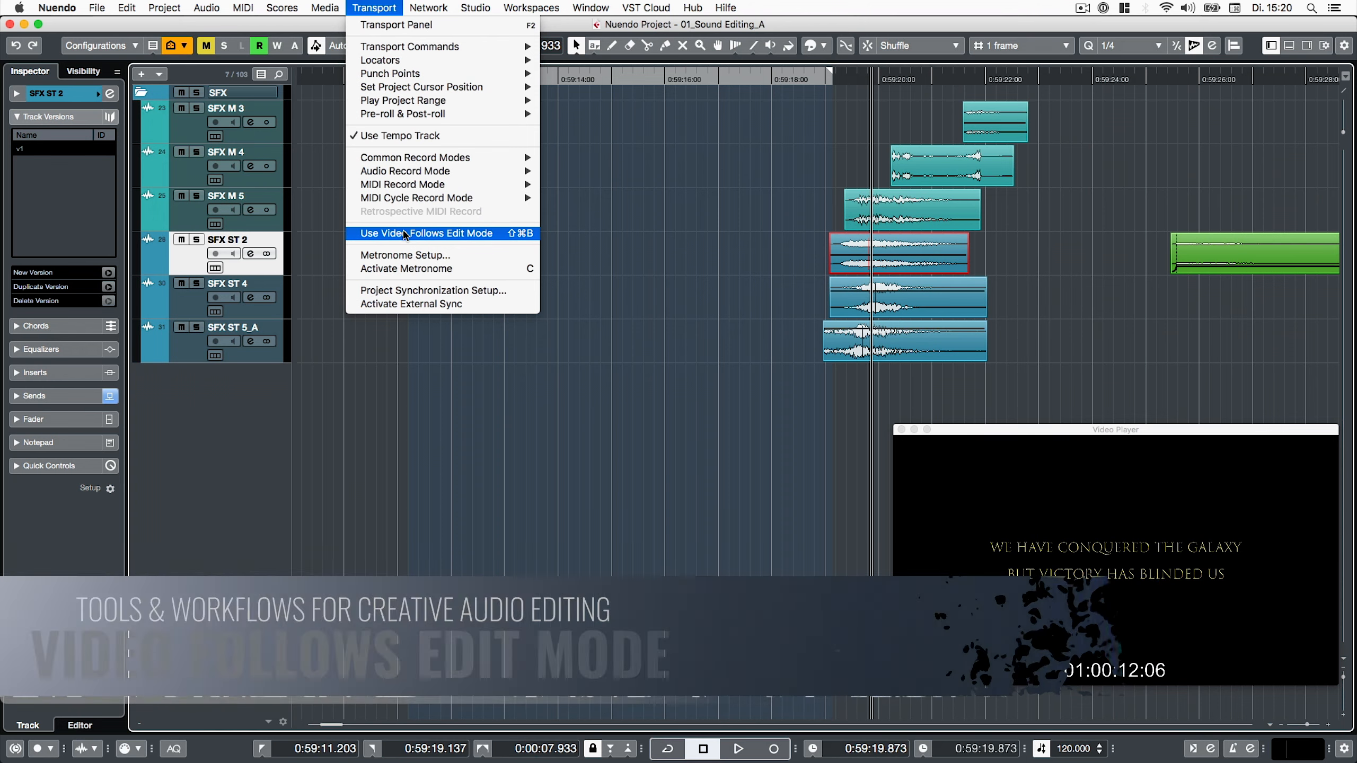
click(381, 234)
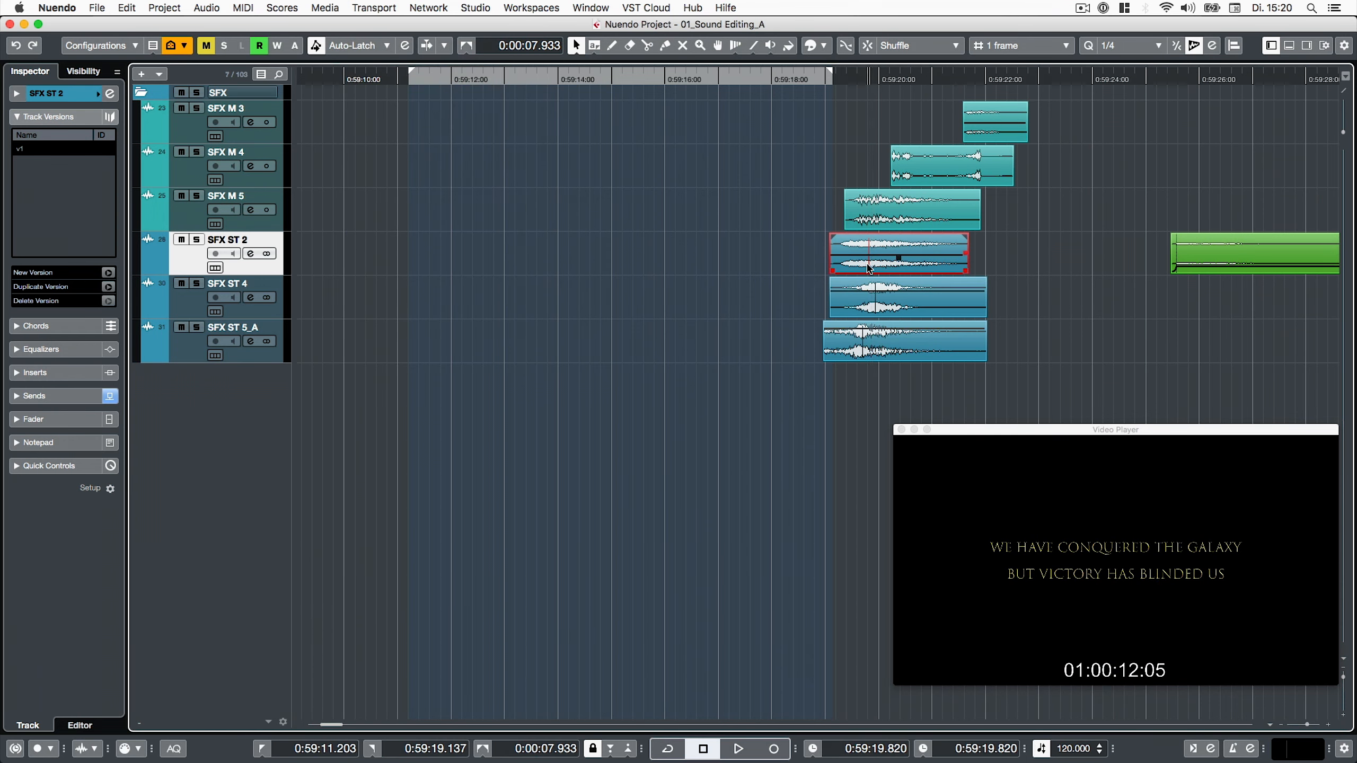
click(273, 317)
click(875, 82)
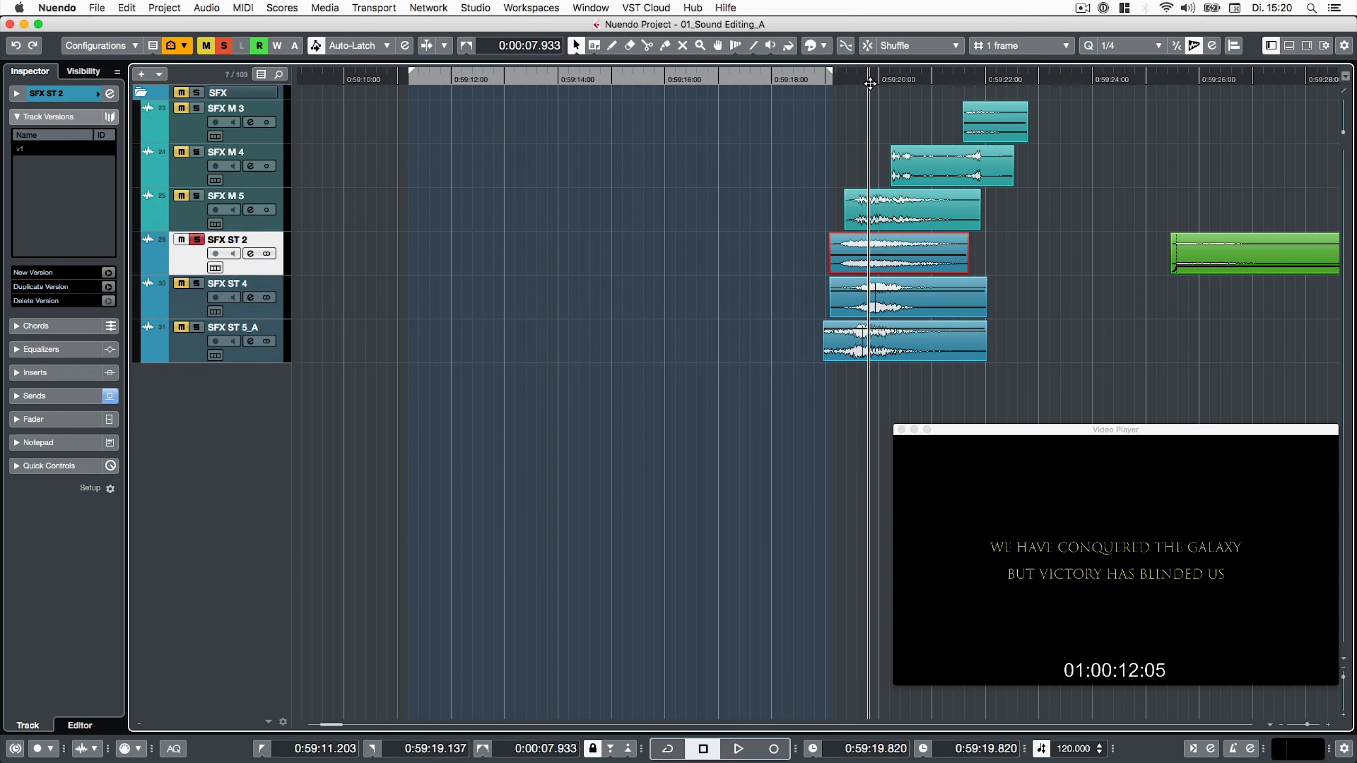
click(868, 82)
- Move the SFX ST 5_A, SFX ST 4 and SFX ST 2 events to about 0:59:12:24 against the spaceship video and play them
click(880, 353)
drag(880, 353, 519, 332)
drag(523, 333, 495, 303)
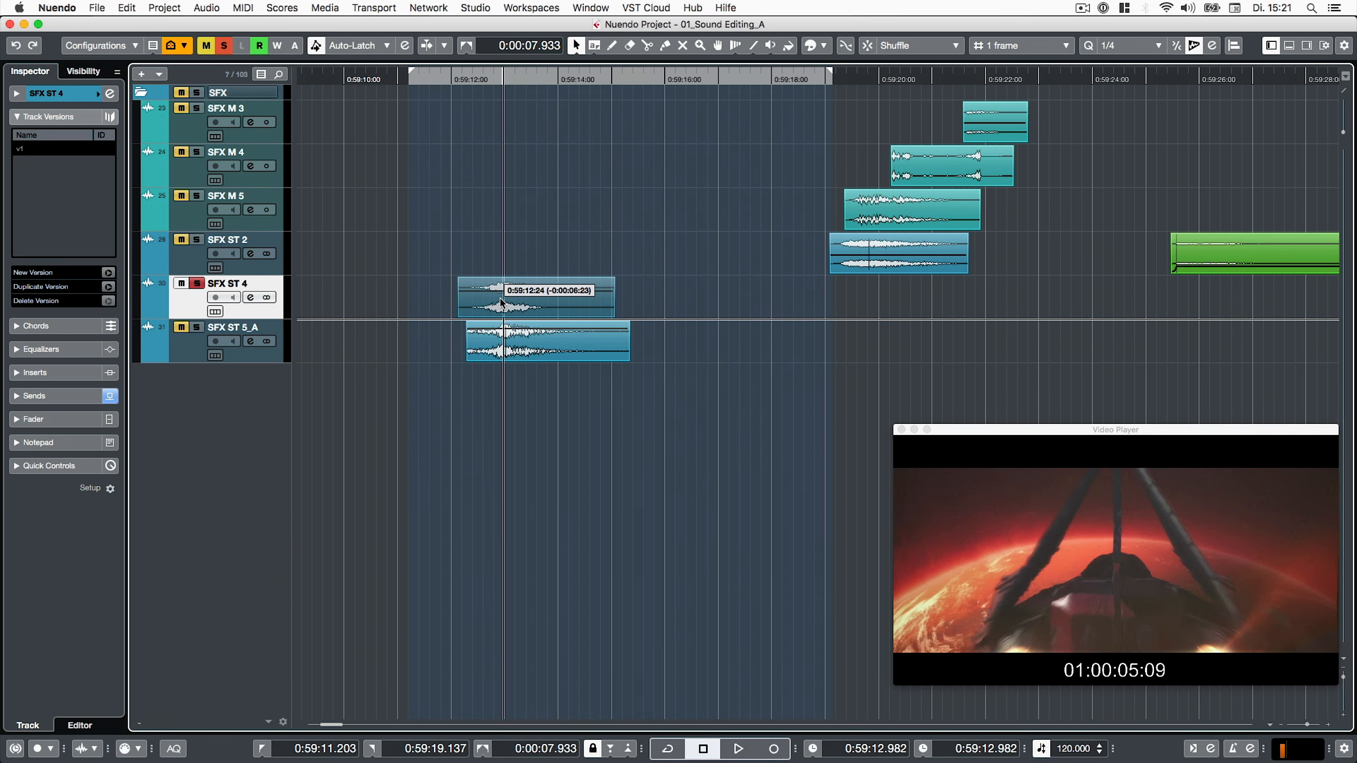
drag(937, 264, 568, 273)
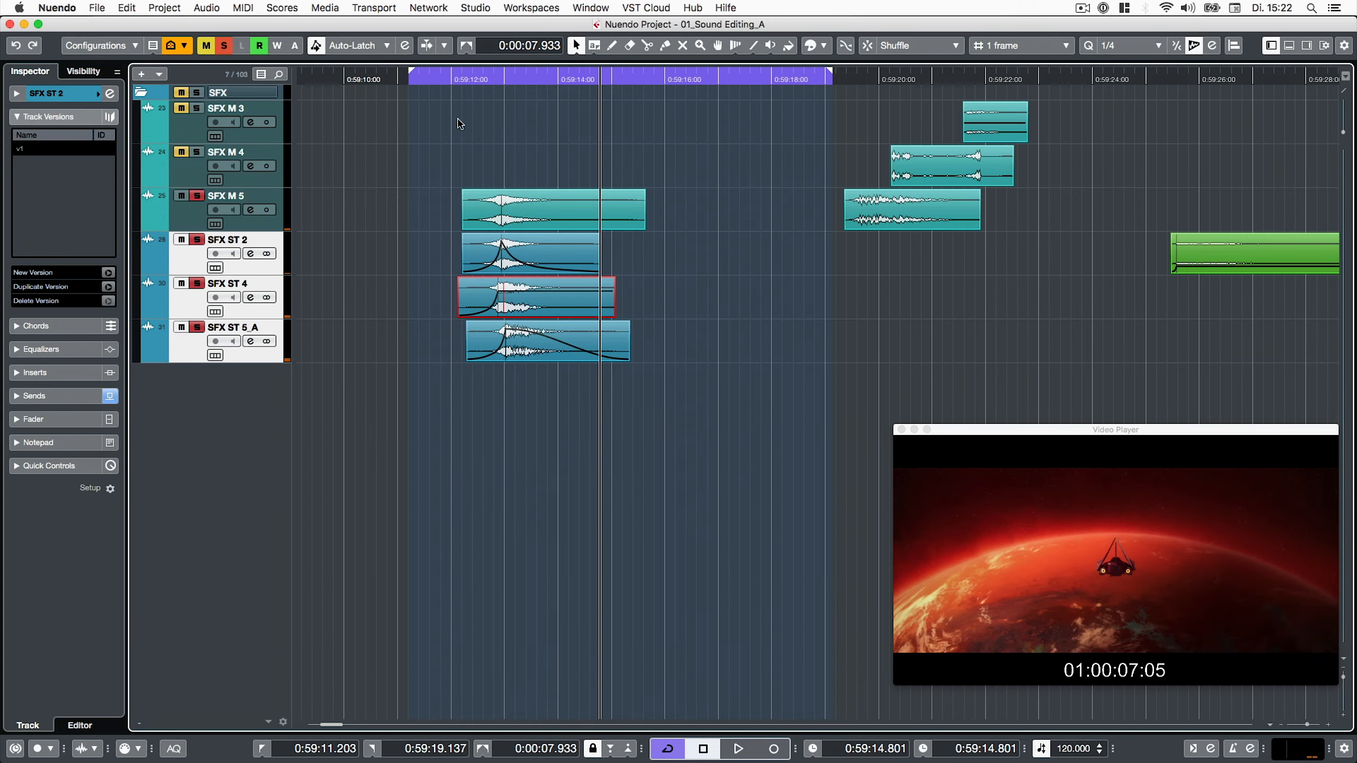
key(space)
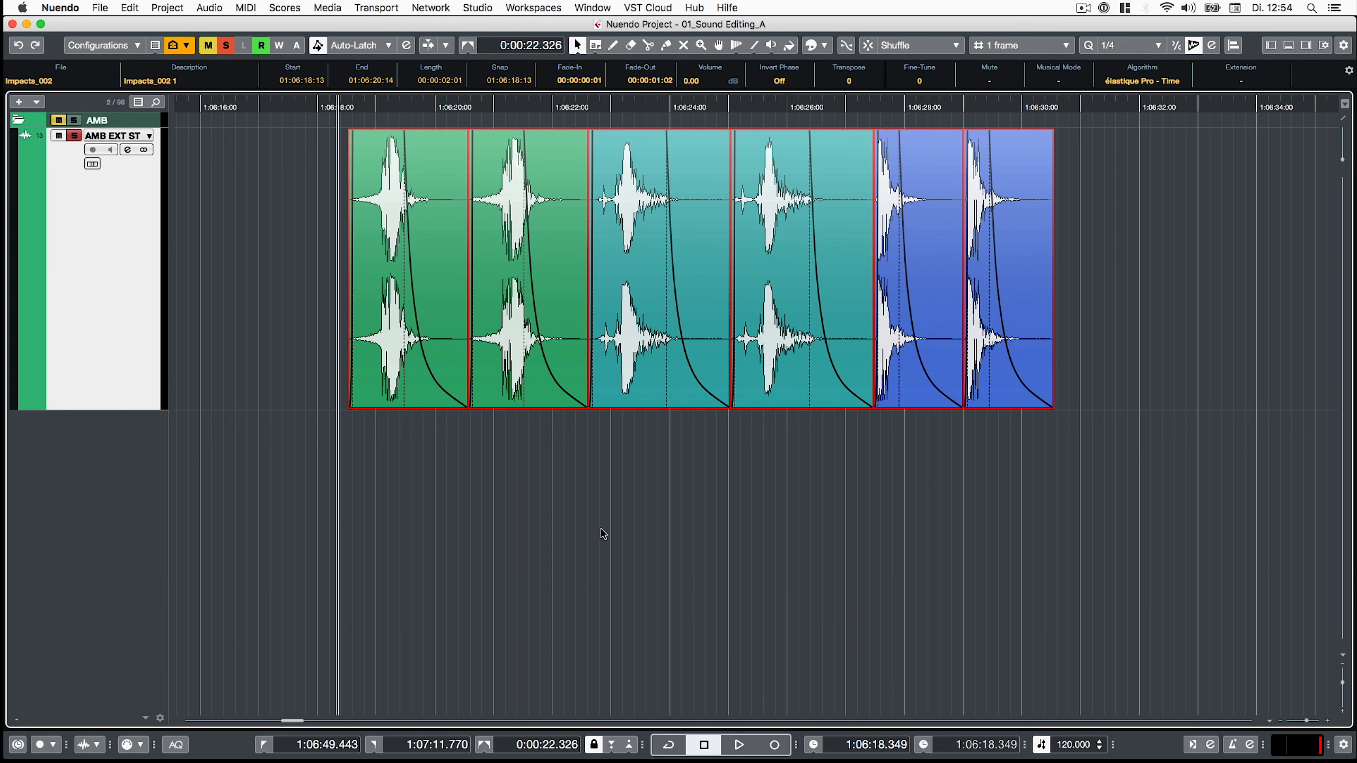
- Space the six selected impact events on the AMB EXT ST track 1.0 second apart with Set Spacer between Selected Events
click(130, 8)
mouse_move(172, 127)
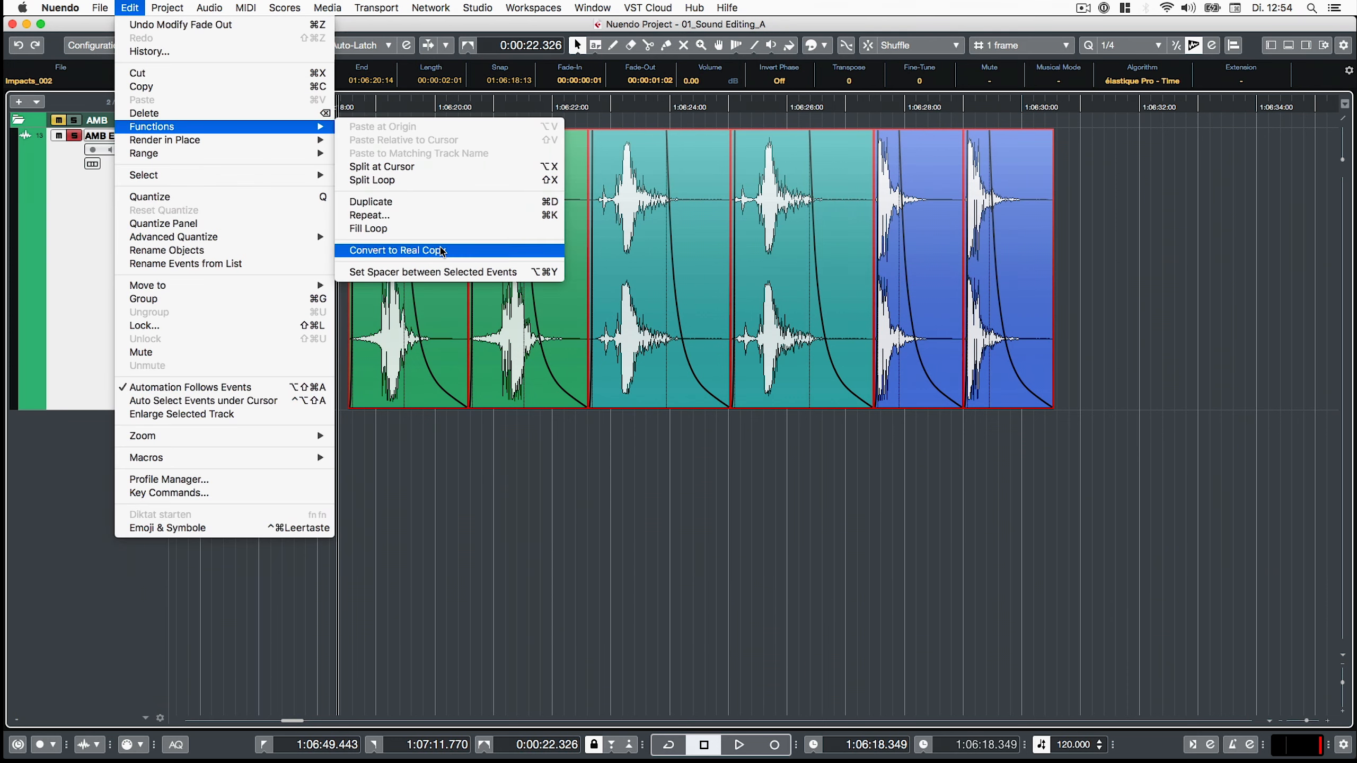
click(417, 272)
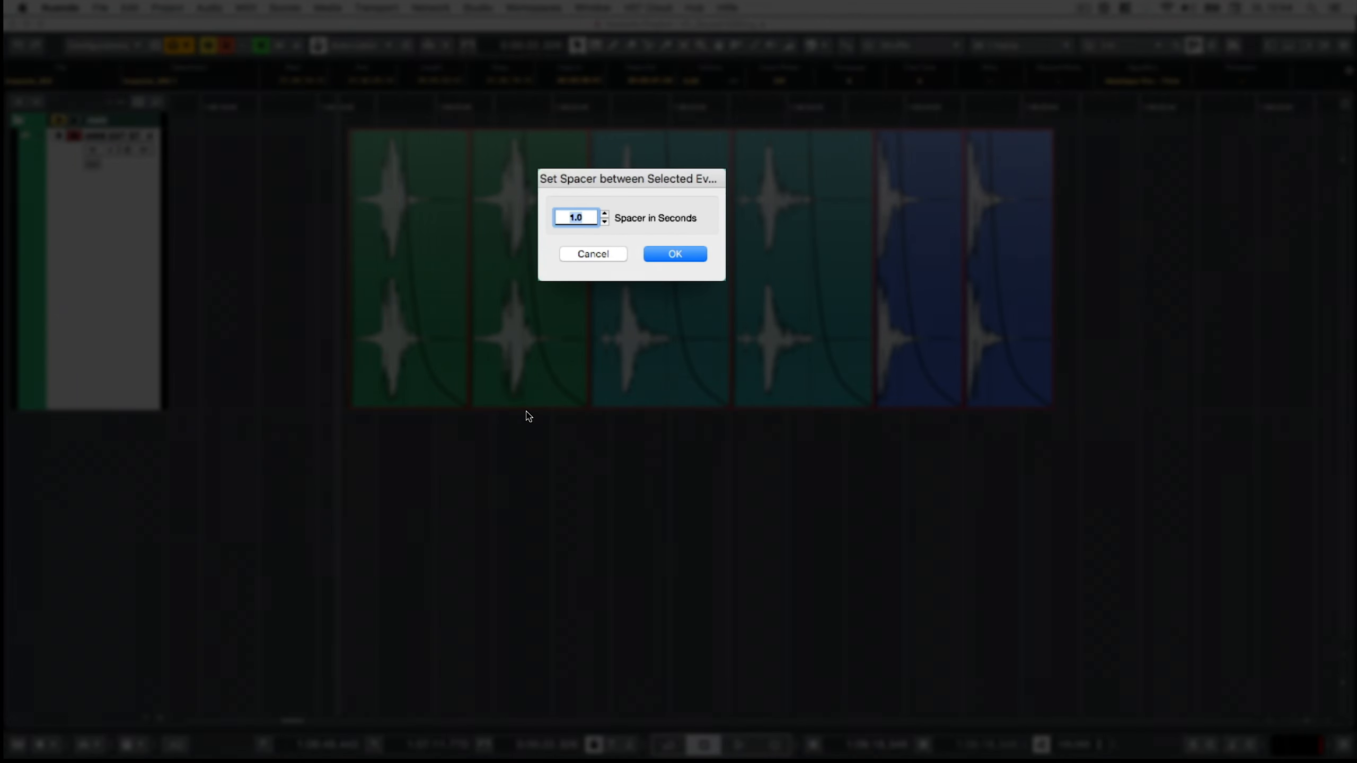
click(665, 255)
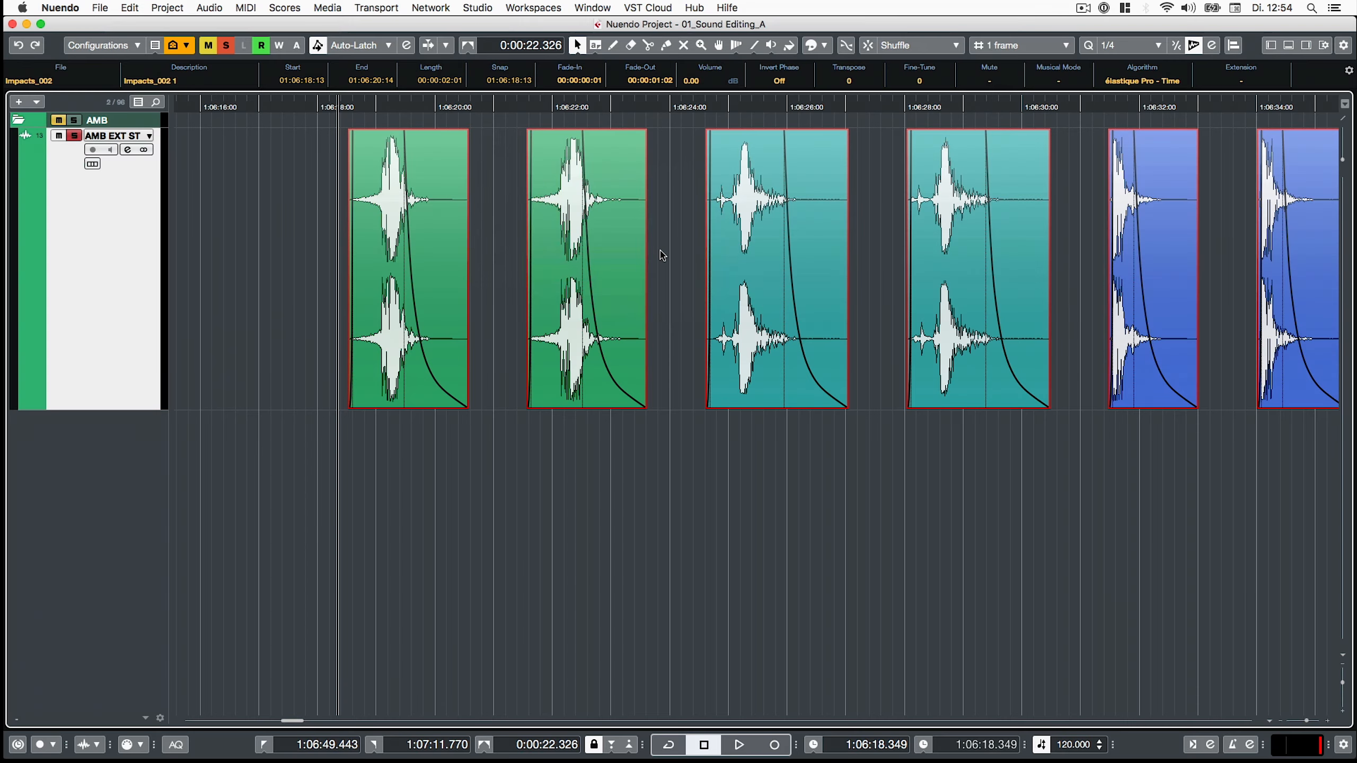
scroll(591, 502, down, 2)
scroll(590, 502, right, 2)
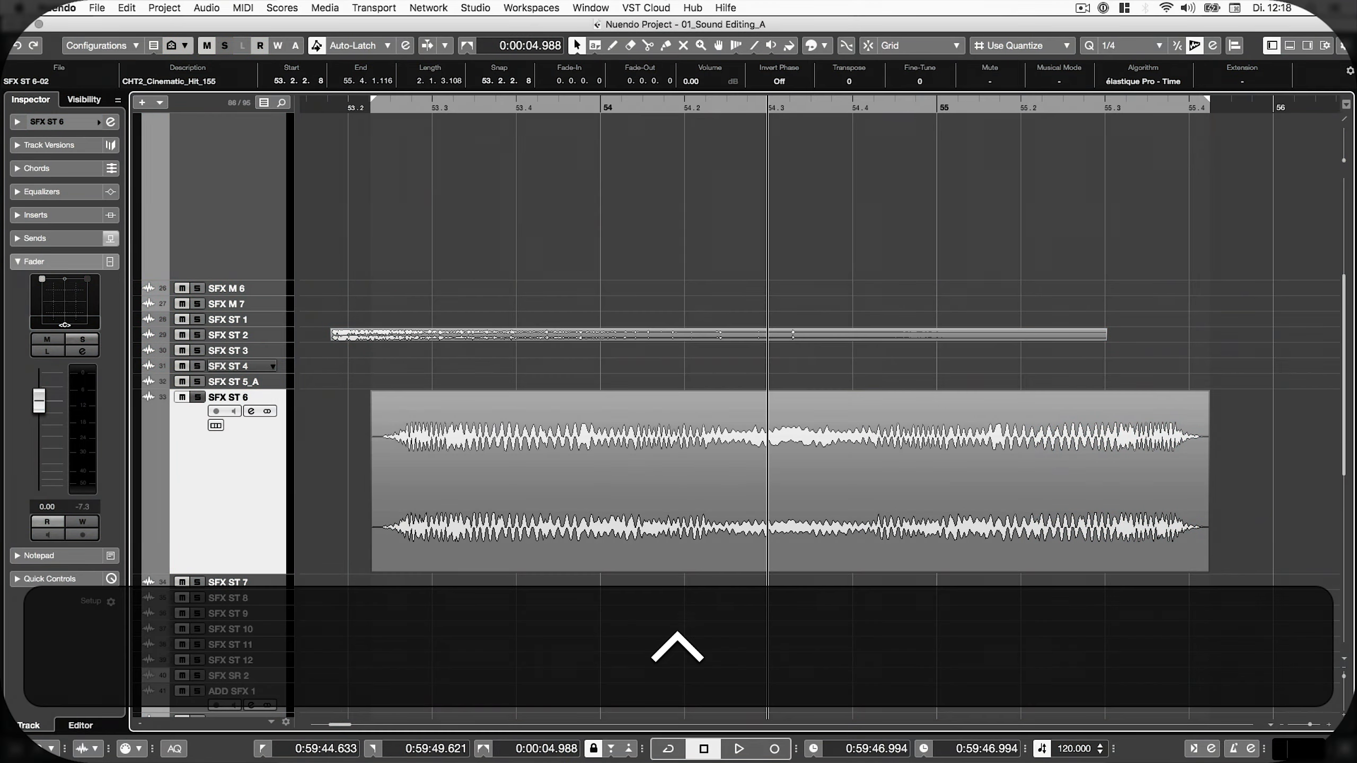
- Look through the Process and Process Plug-in categories for commands that can be assigned to keys
key(ctrl+s)
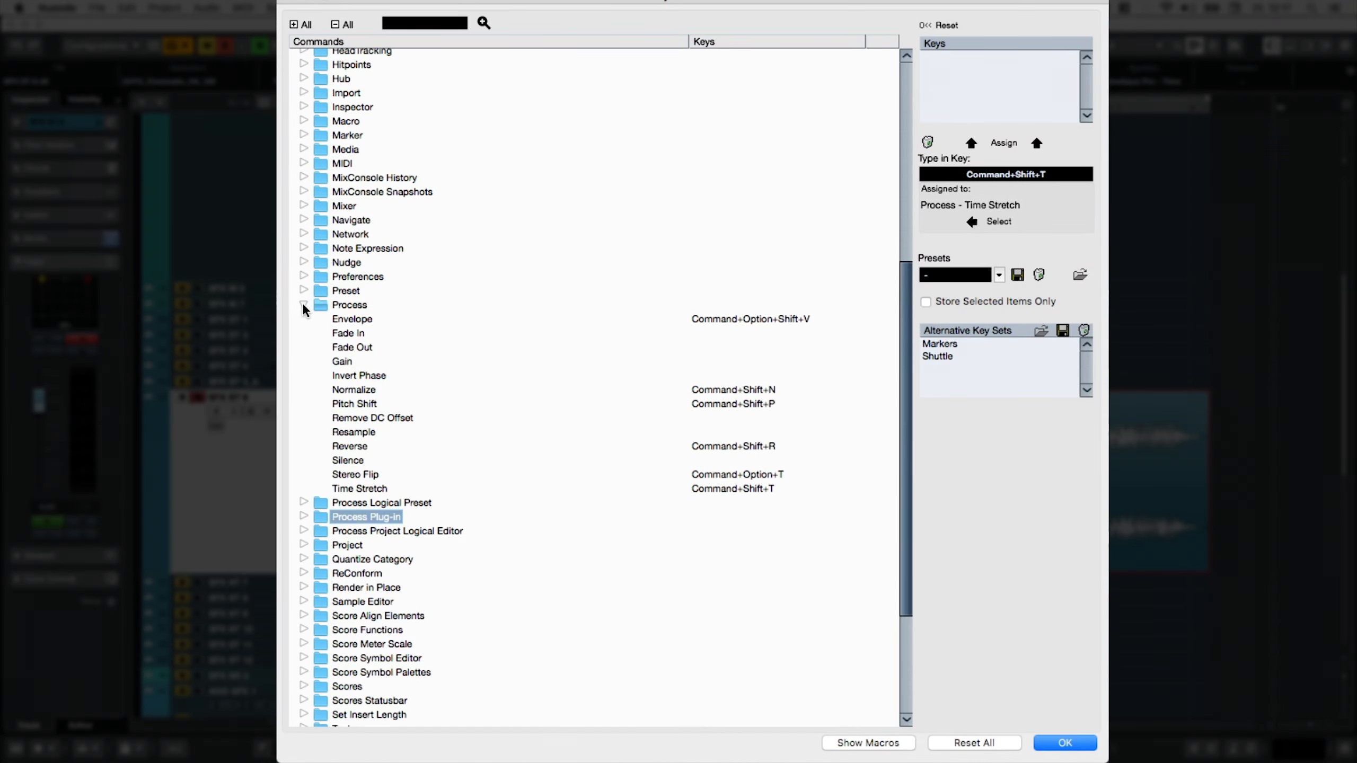
click(303, 304)
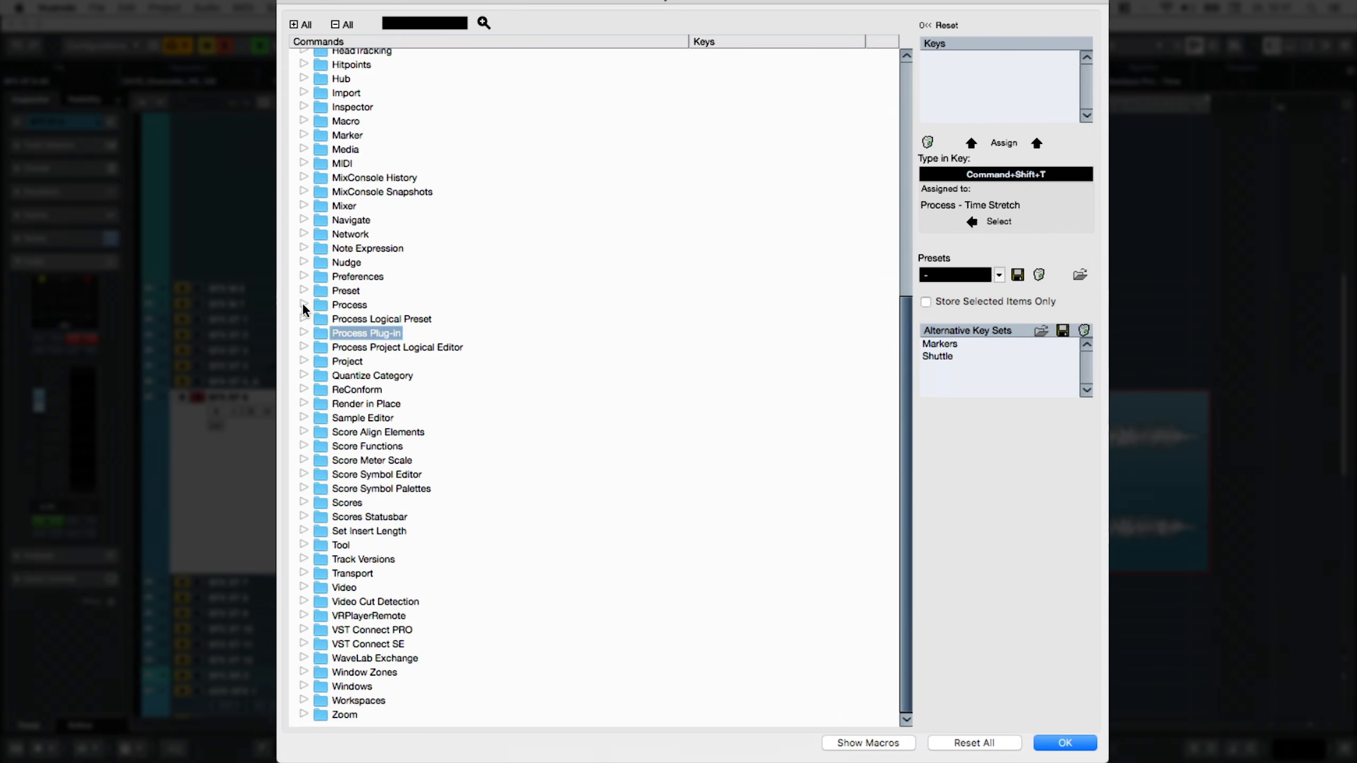
click(302, 332)
scroll(332, 390, down, 1)
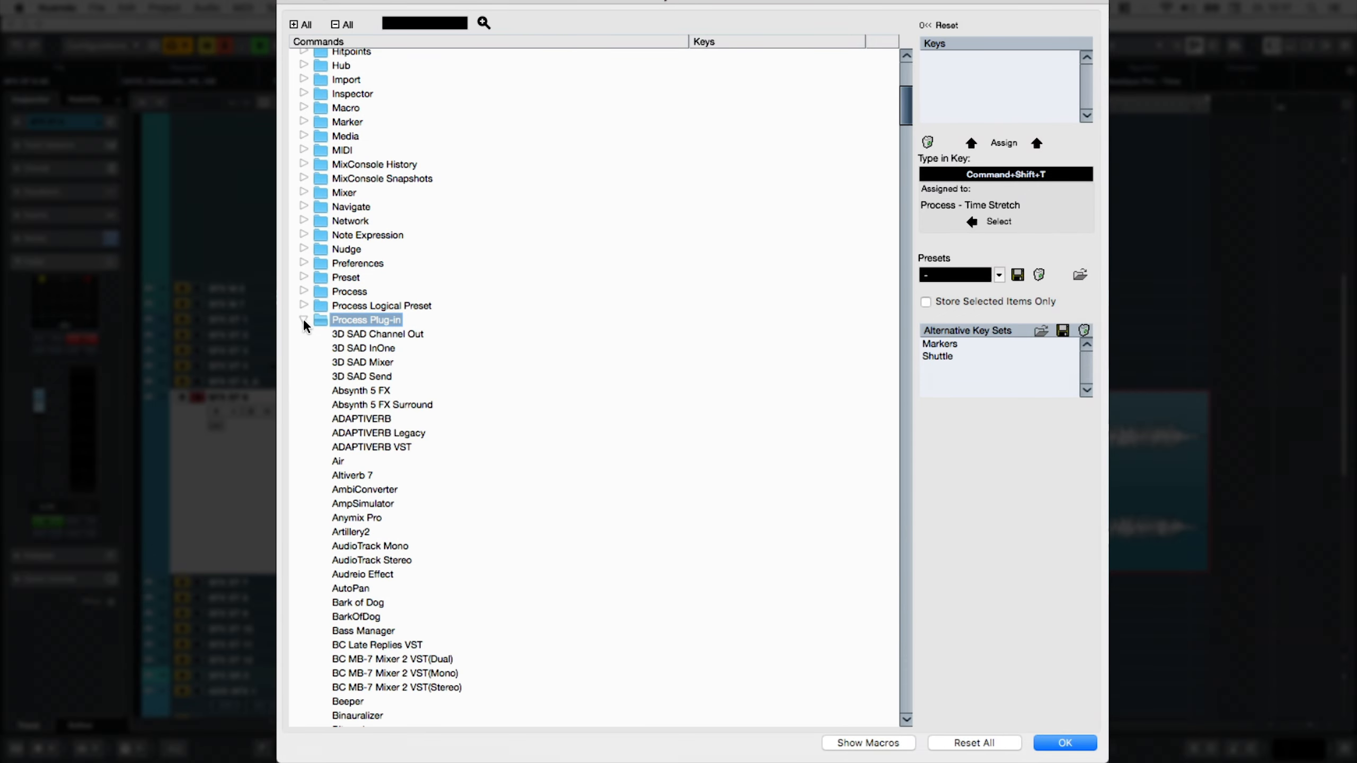
click(303, 319)
- Activate Cycle Follows Range Selection and toggle Automation Follows Events with their key commands
key(alt+c)
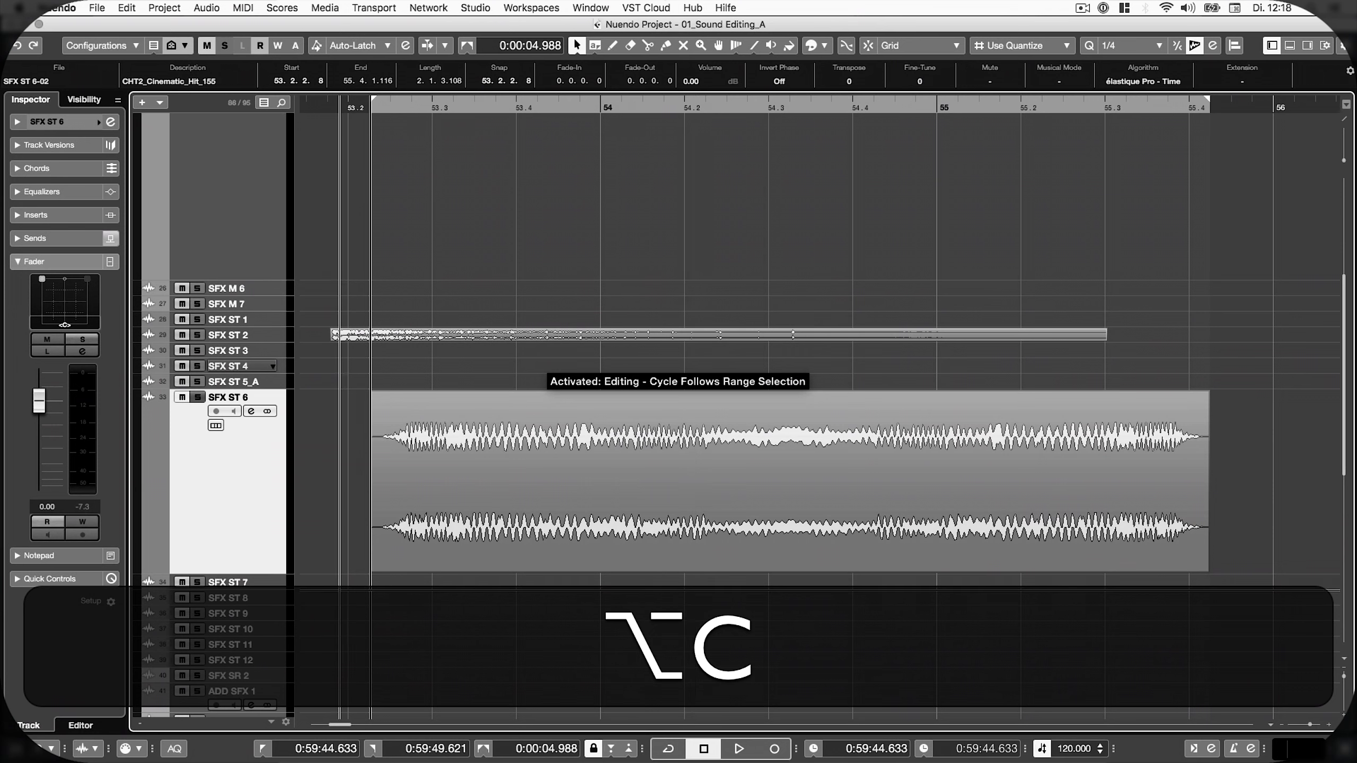
key(alt+shift+super+a)
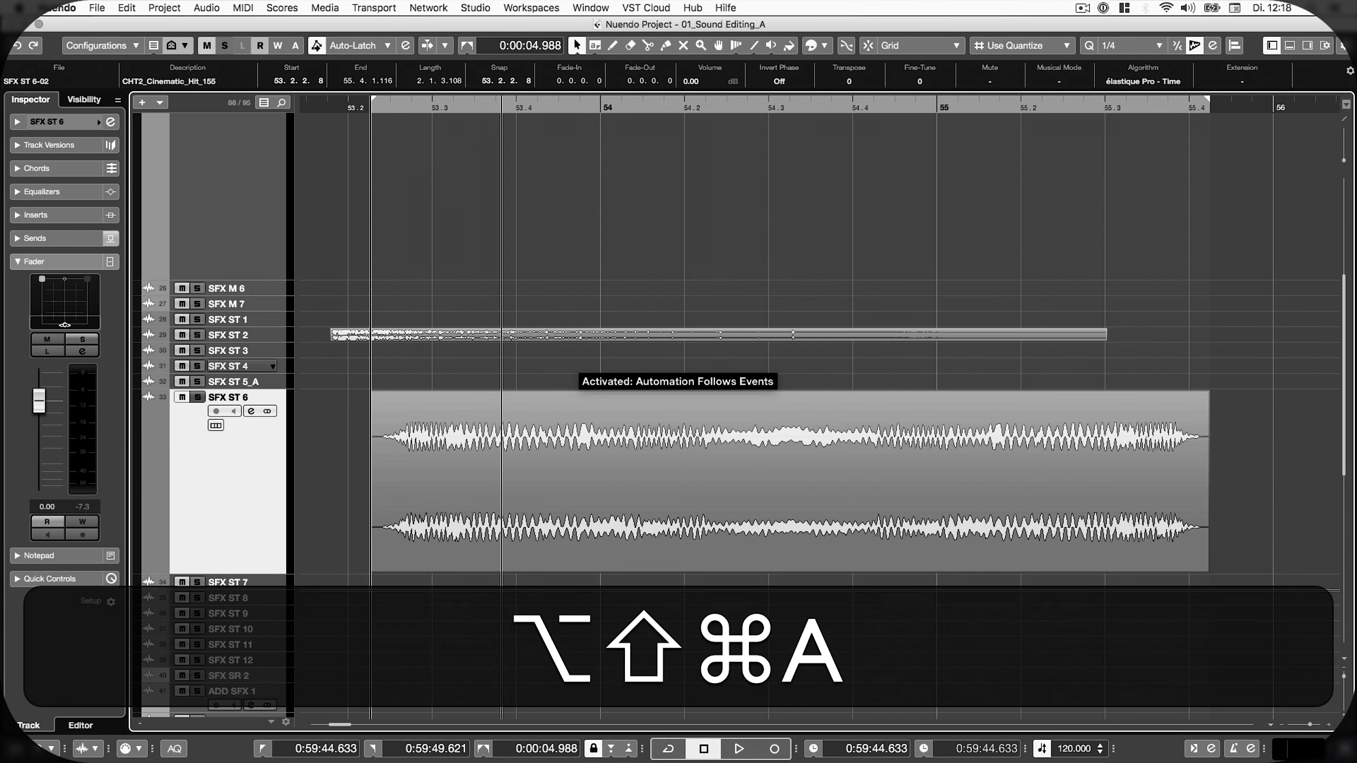
key(alt+shift+super+a)
key(alt+shift+super+a)
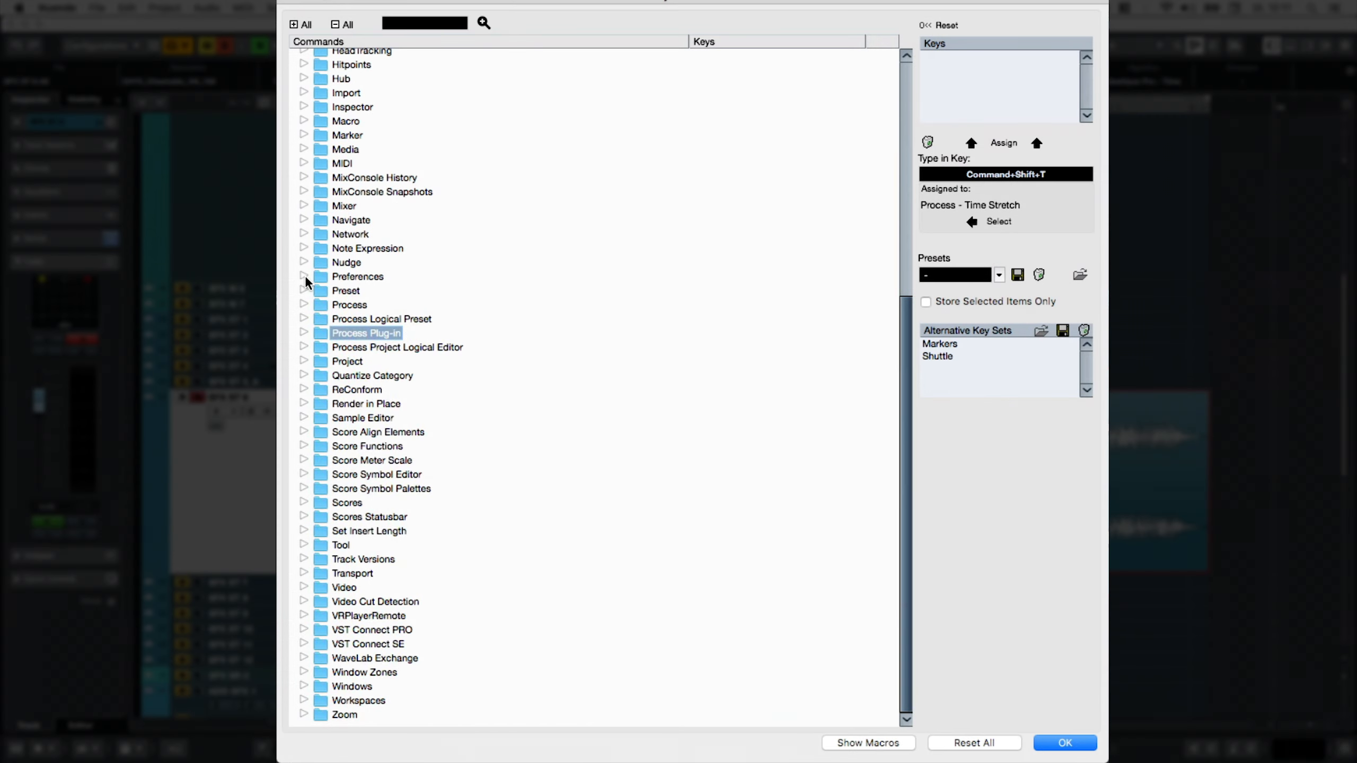
- Show the macros in the key command settings and examine the commands of the Import to Selection macro
scroll(327, 134, up, 5)
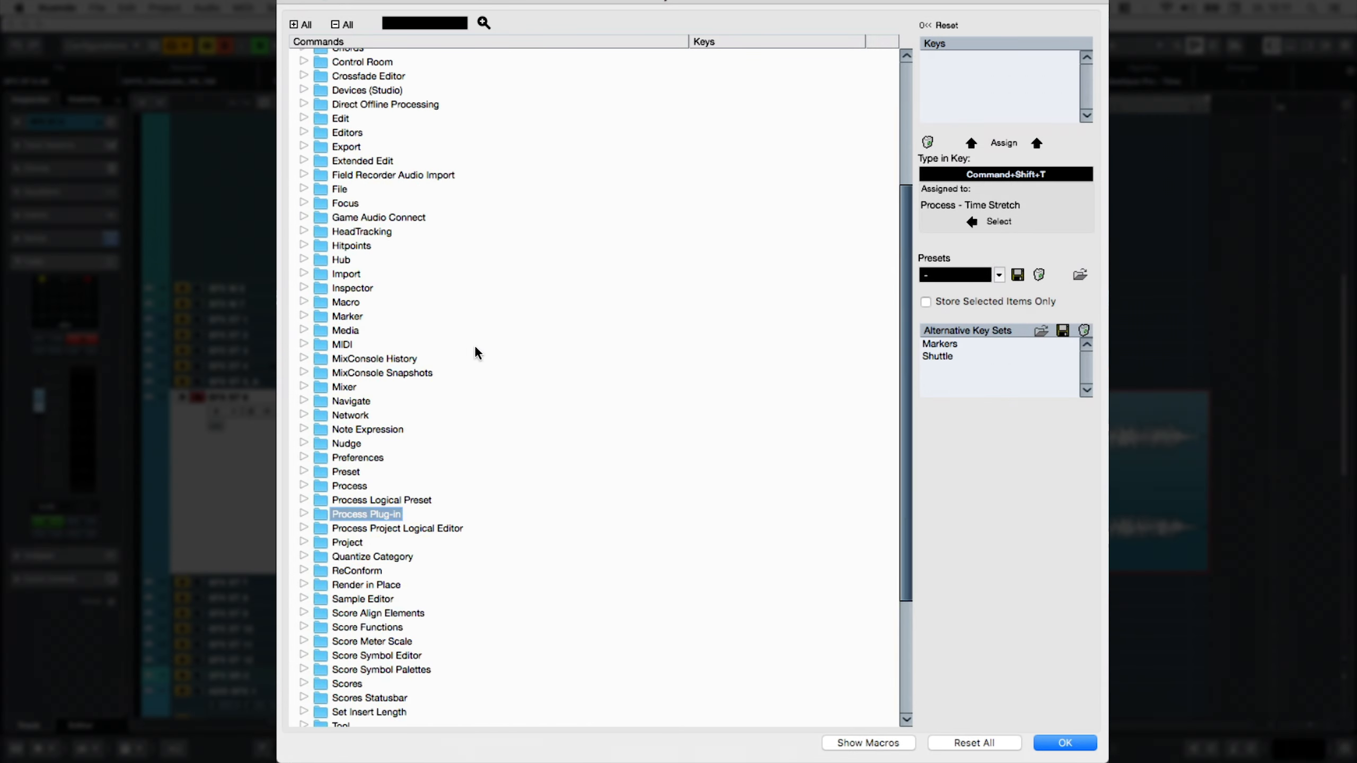
click(866, 743)
scroll(750, 702, up, 5)
scroll(750, 703, up, 1)
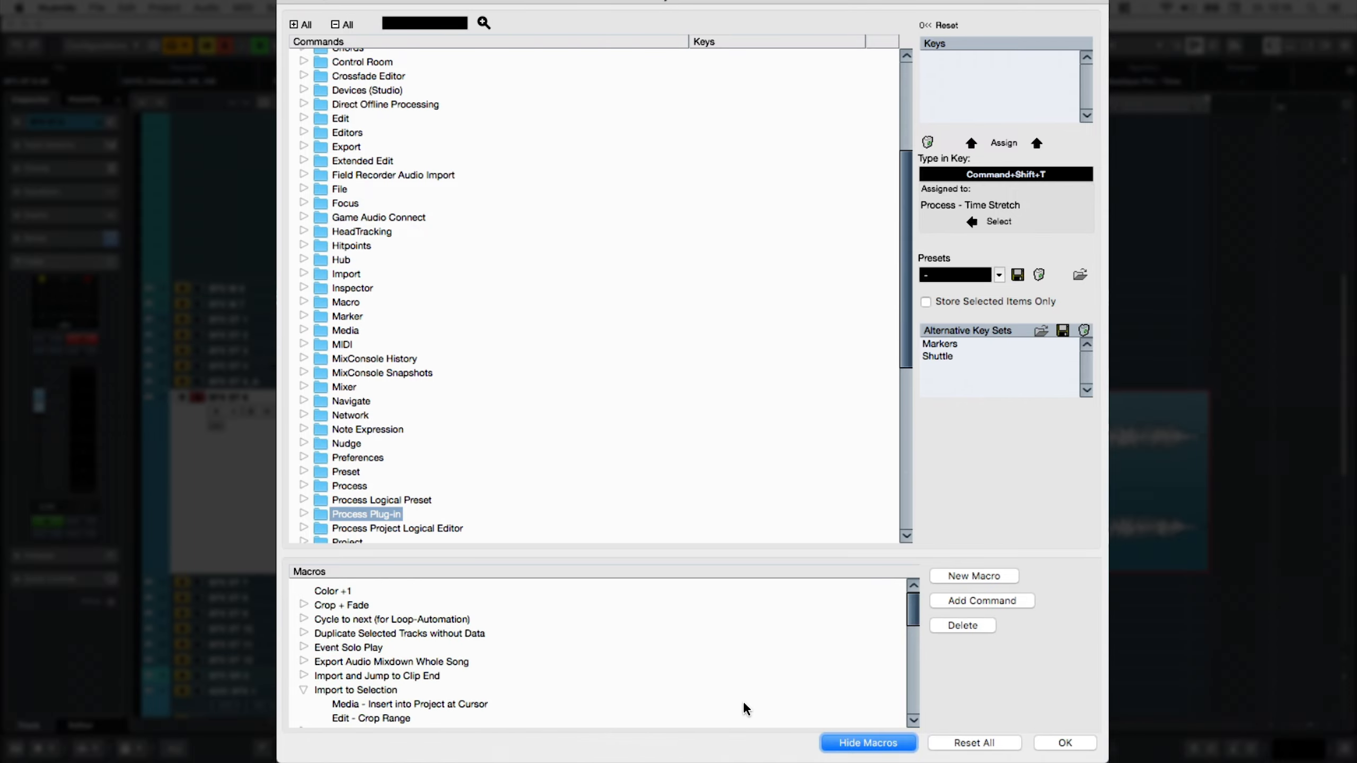
scroll(710, 708, down, 2)
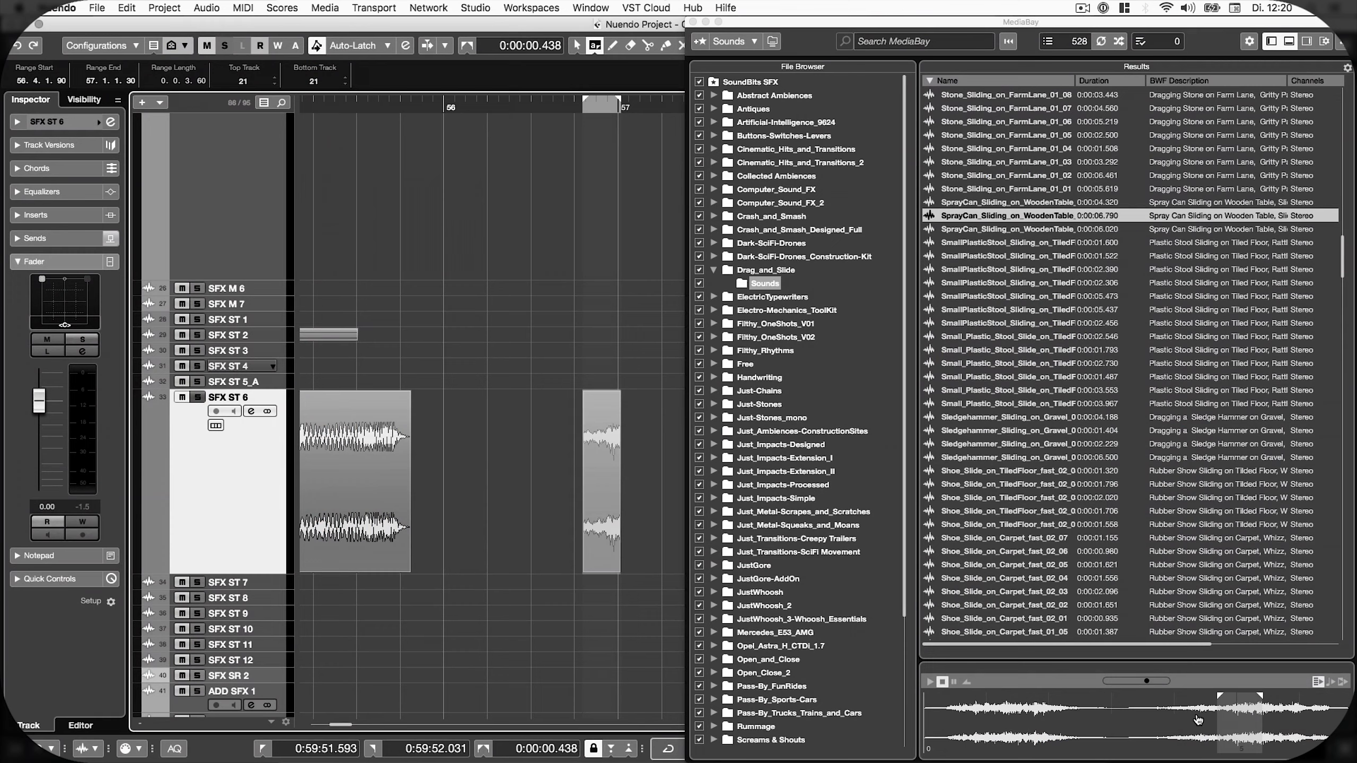
- Insert the marked spray can sliding sound into a range of about 0.9 s on SFX ST 6, and adjust event fades to the selected range
drag(465, 482, 545, 481)
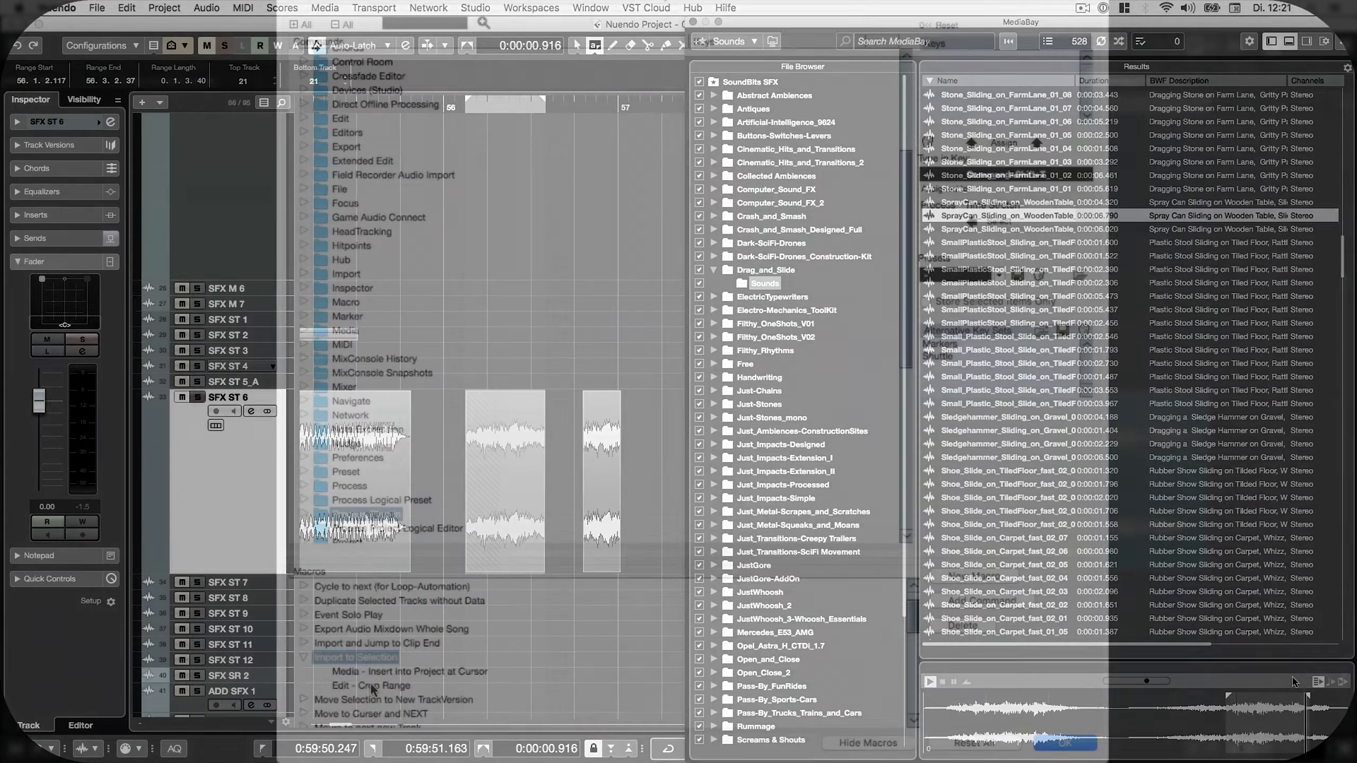
key(alt+super+a)
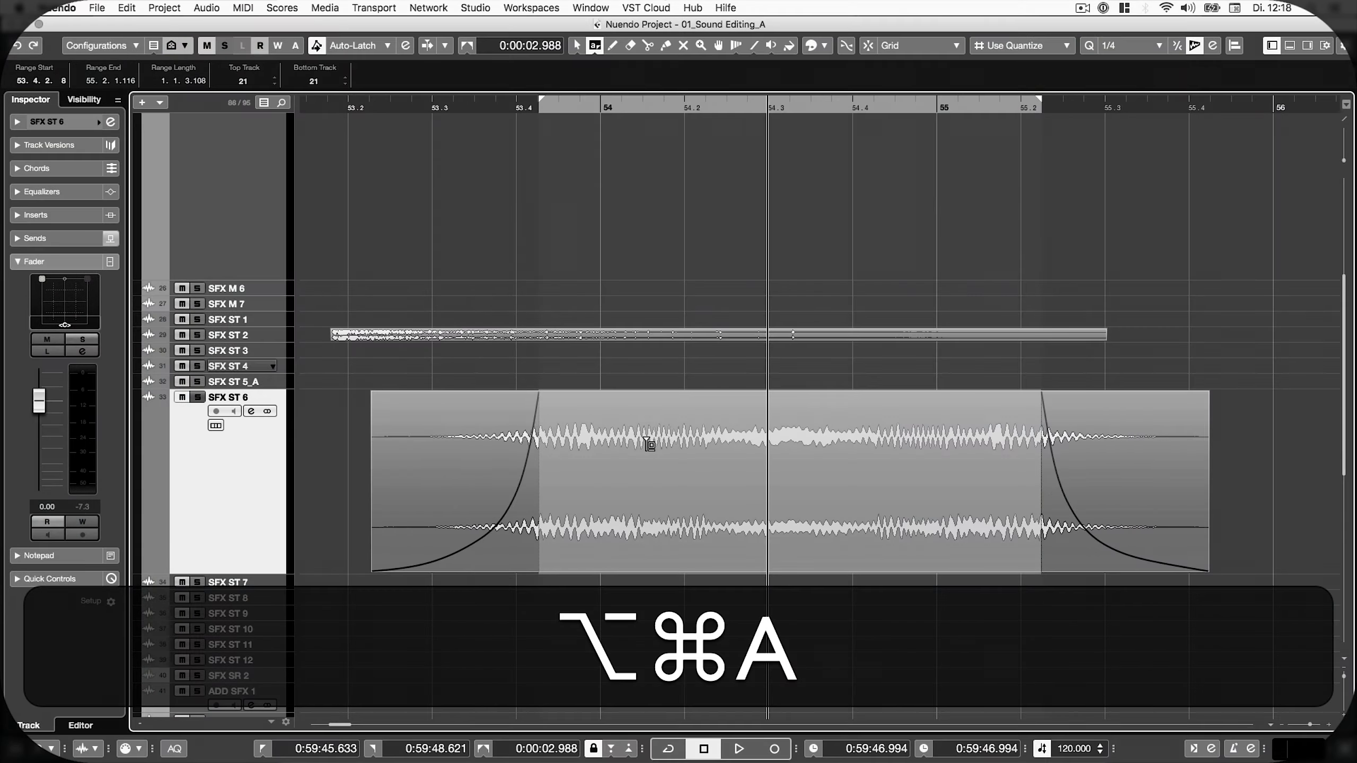
key(alt+super+a)
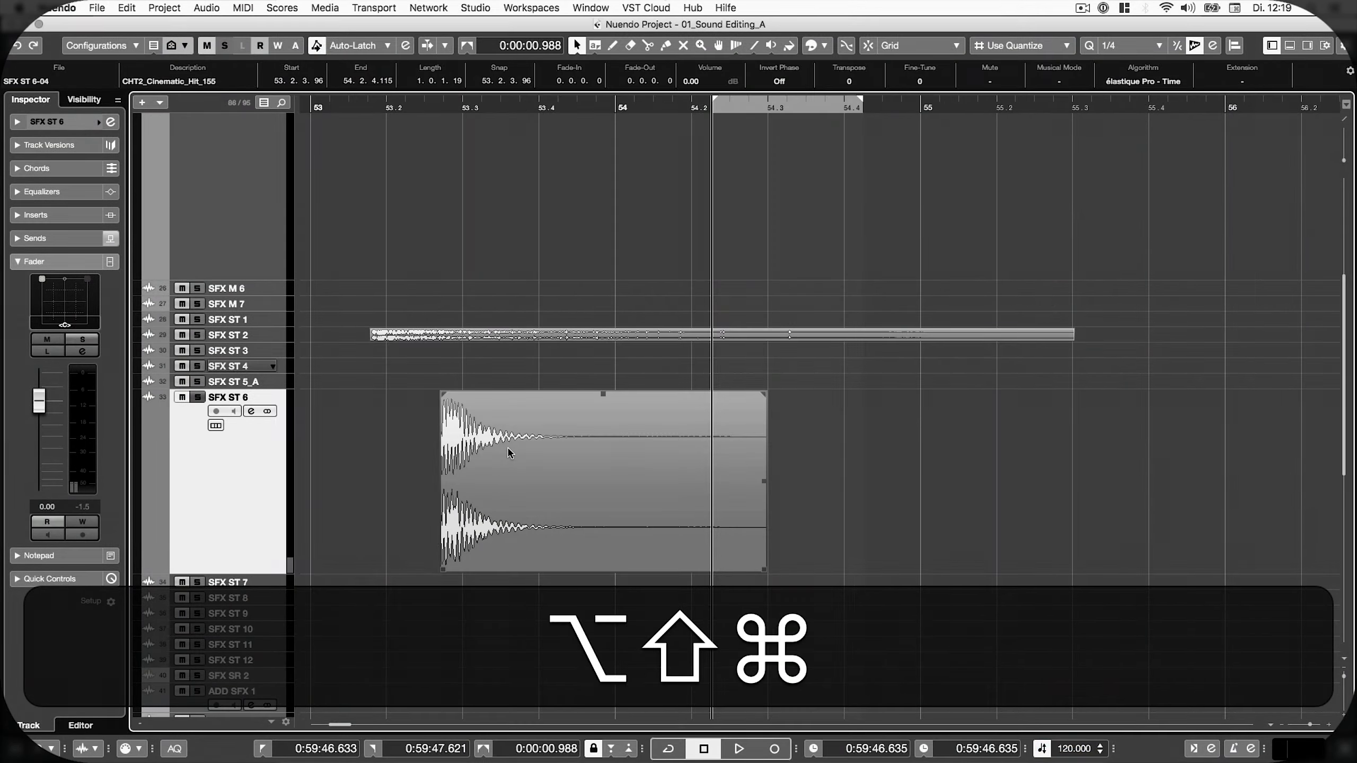
key(alt+shift+super+r)
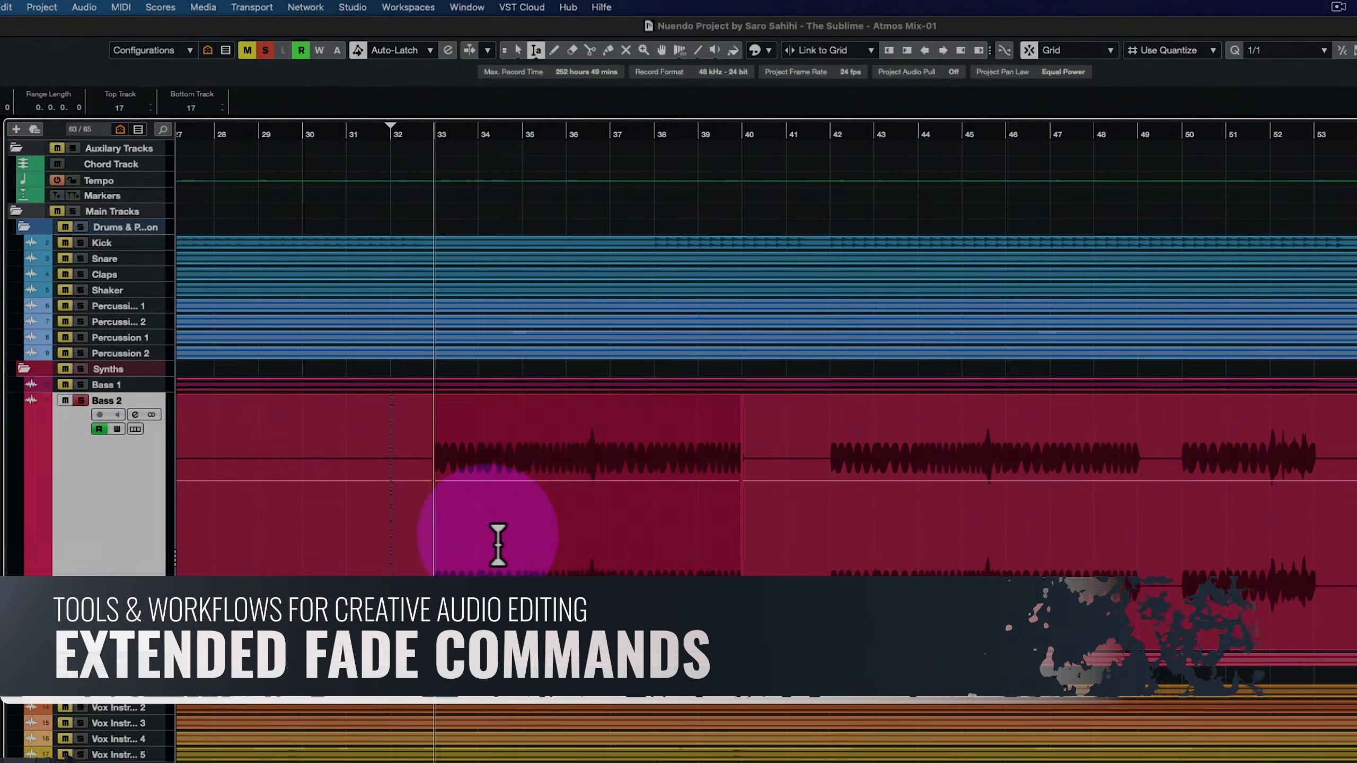
- Select the range from bar 34 to 39 on Bass 2, and apply Fade In to Range Start and Fade Out from Range End
drag(500, 545, 702, 554)
click(83, 7)
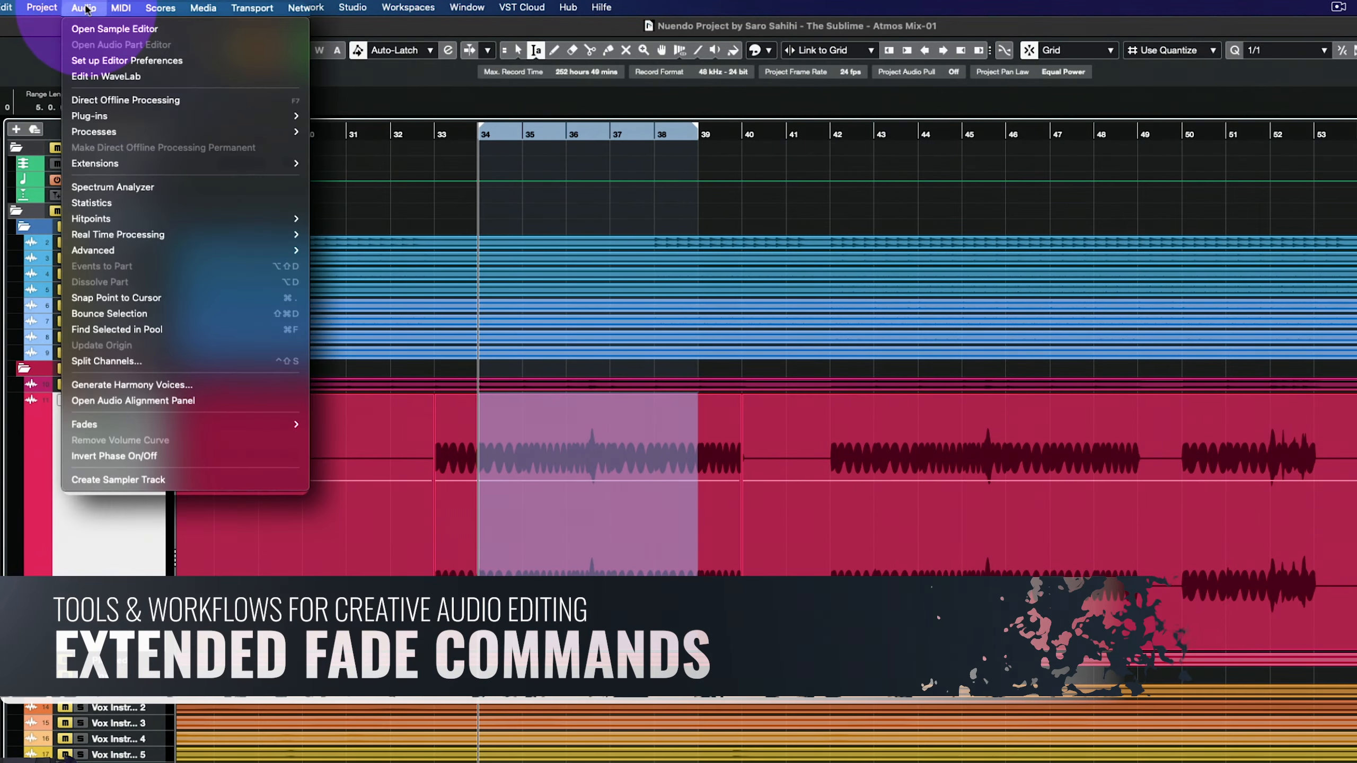
mouse_move(342, 521)
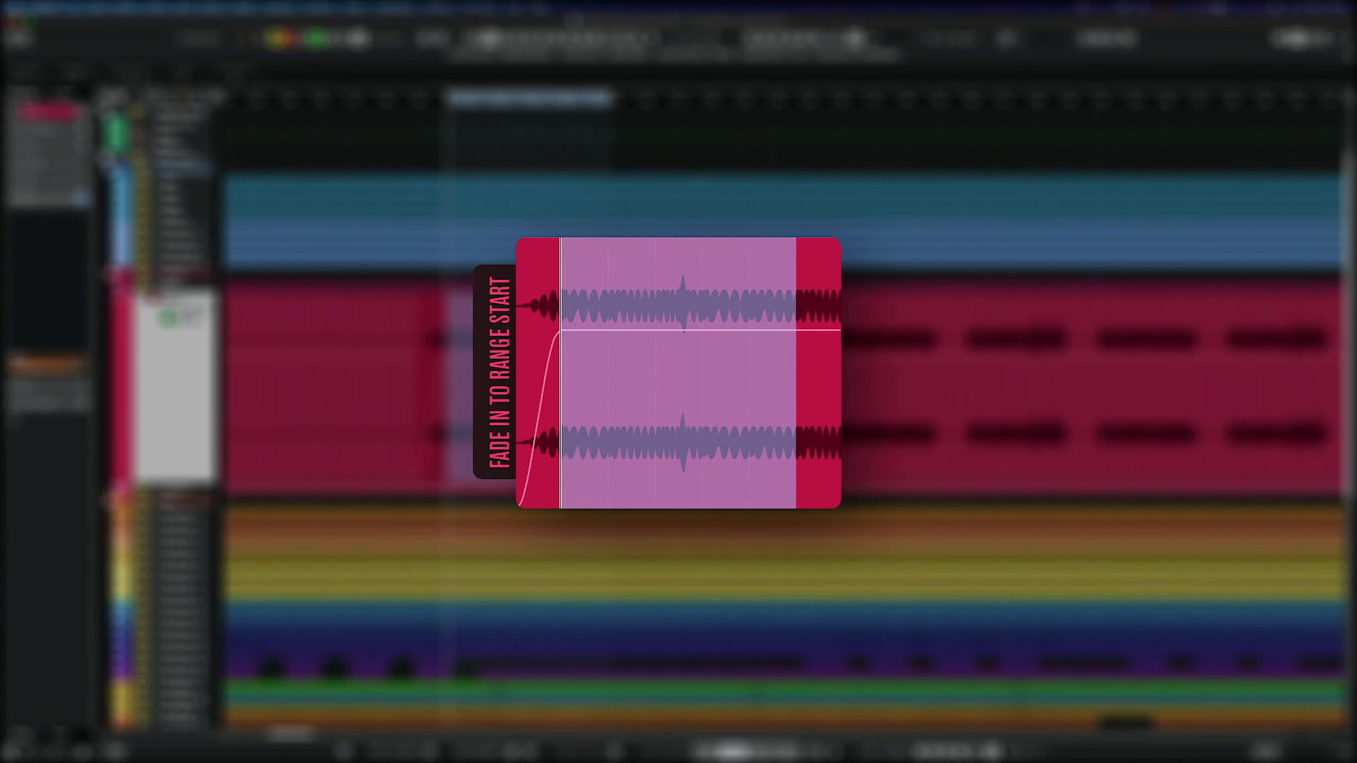
click(160, 6)
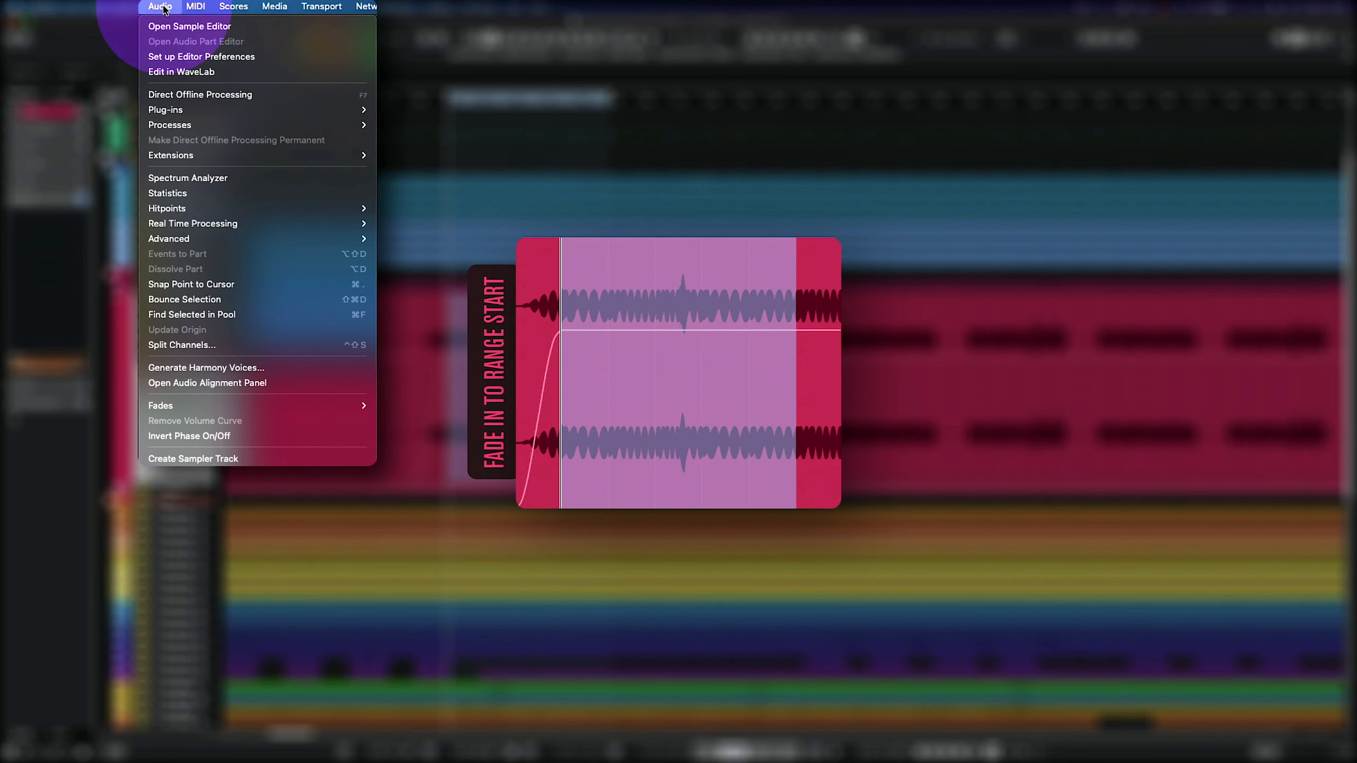
mouse_move(307, 407)
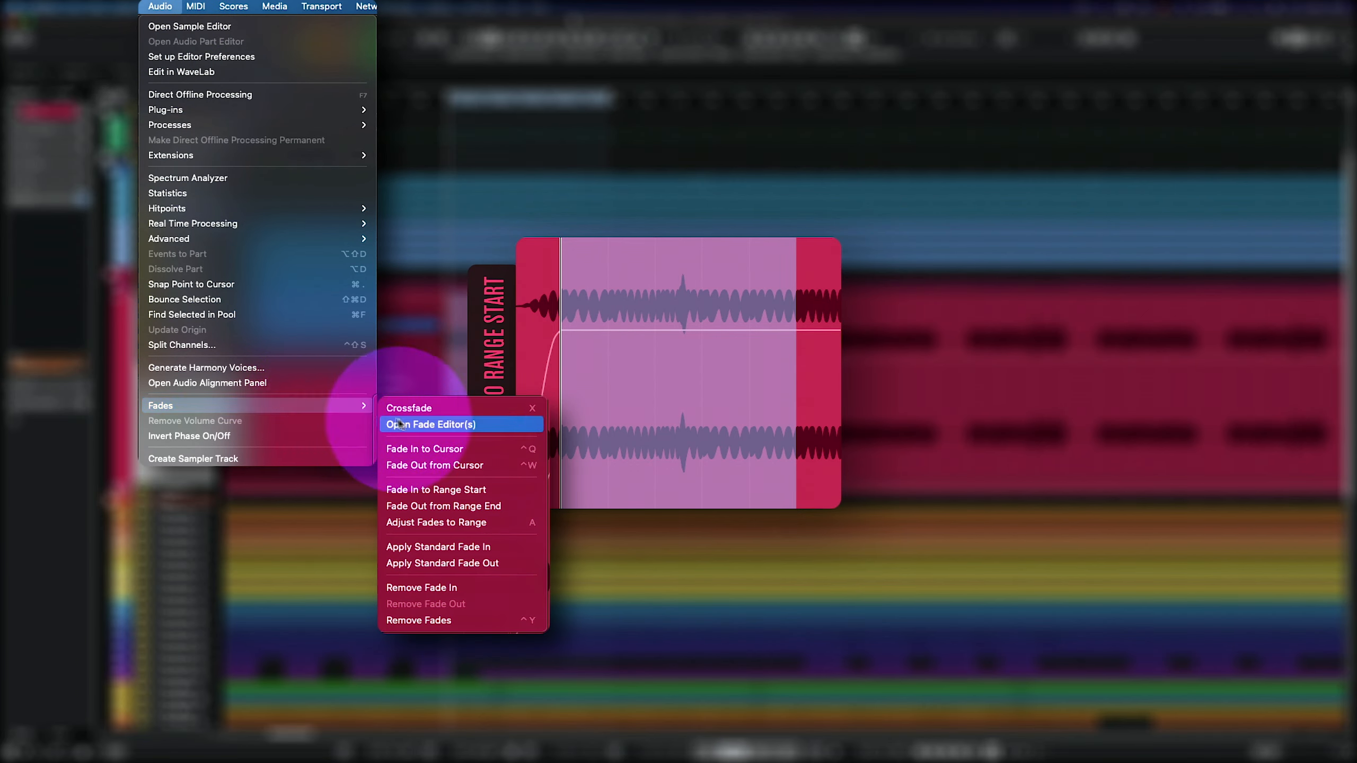
click(489, 506)
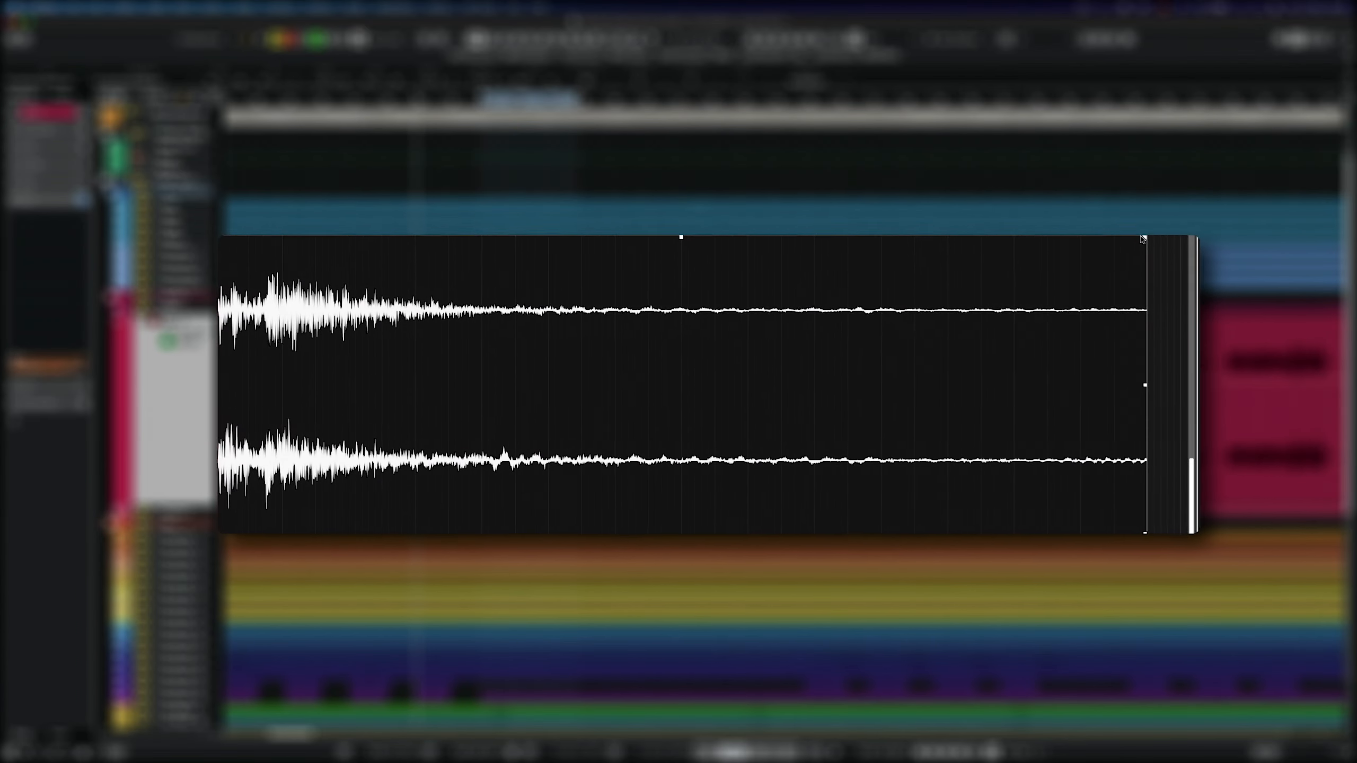
- Add a long fade-out starting shortly after the audio event's initial peaks and adjust the event's end
drag(1143, 240, 420, 299)
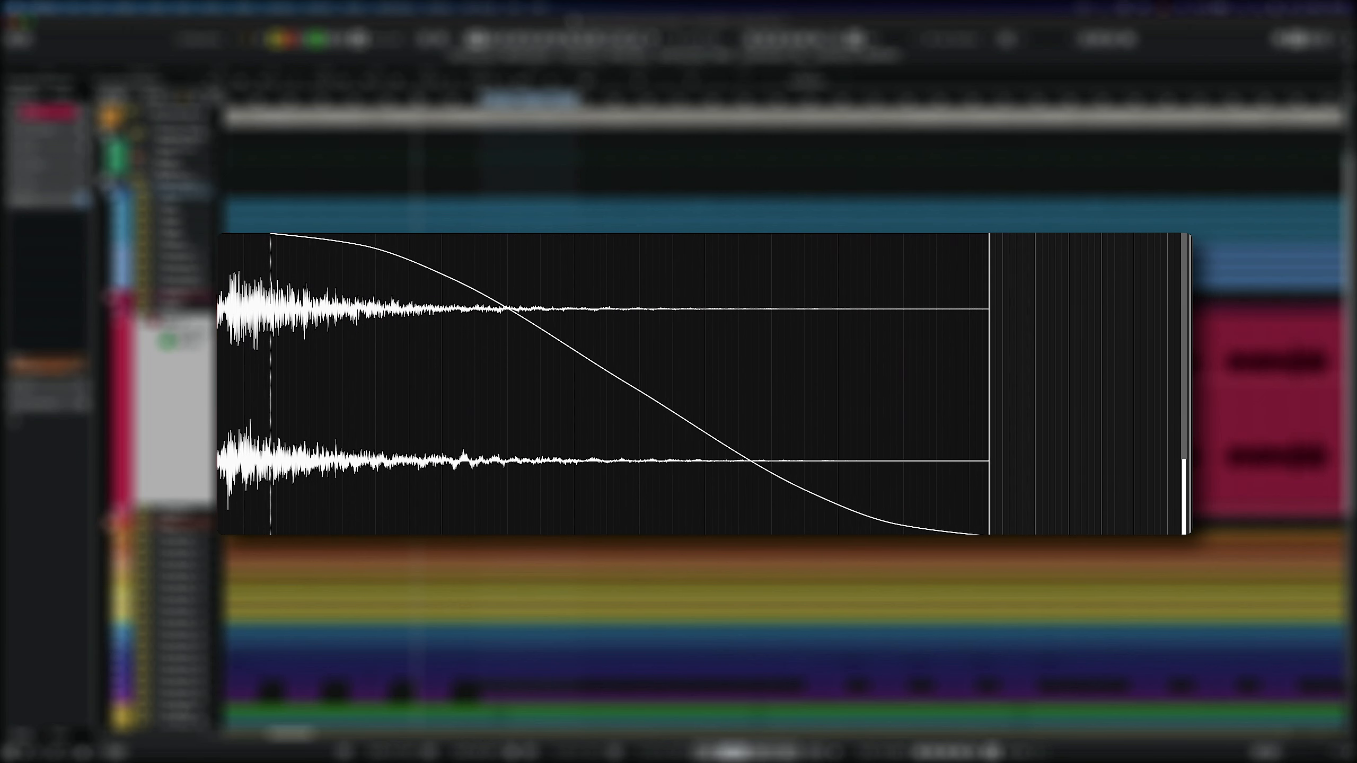
drag(1006, 524, 1032, 492)
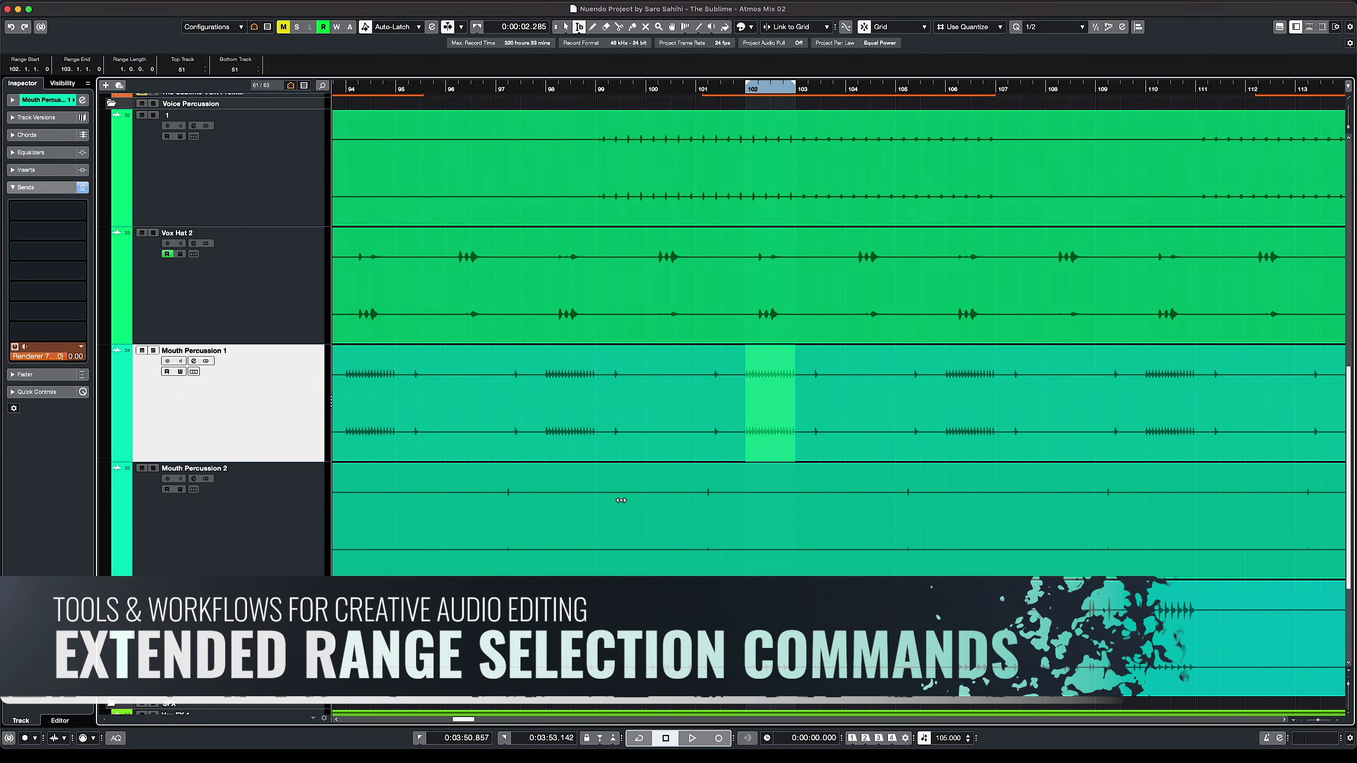
- Extend the range selection on Mouth Percussion 1 to run from bar 99 to bar 106
key(alt+shift+Right)
key(alt+shift+Right)
key(alt+shift+Right)
key(alt+shift+Right)
key(alt+shift+Right)
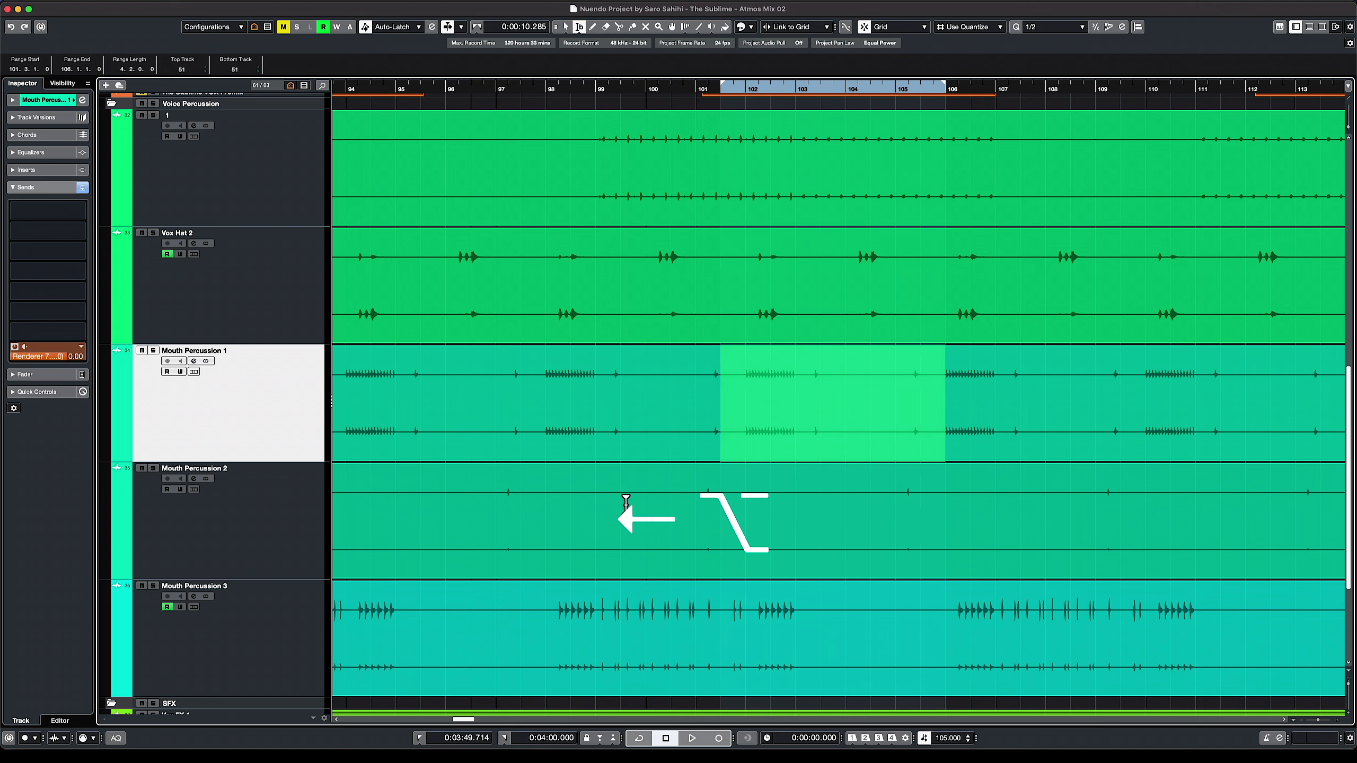
key(alt+Left)
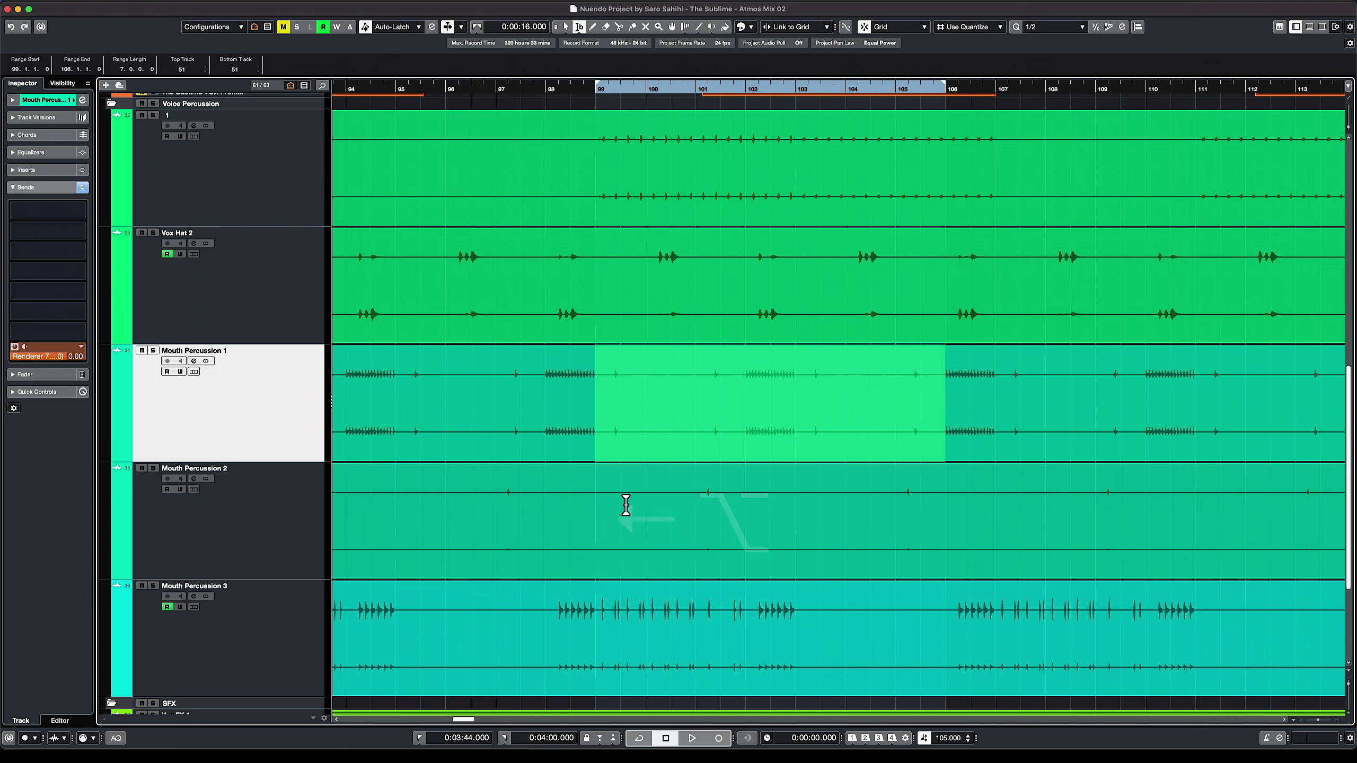
- Extend the range selection vertically up to track 1 and down to Mouth Percussion 3
key(alt+Up)
key(alt+Up)
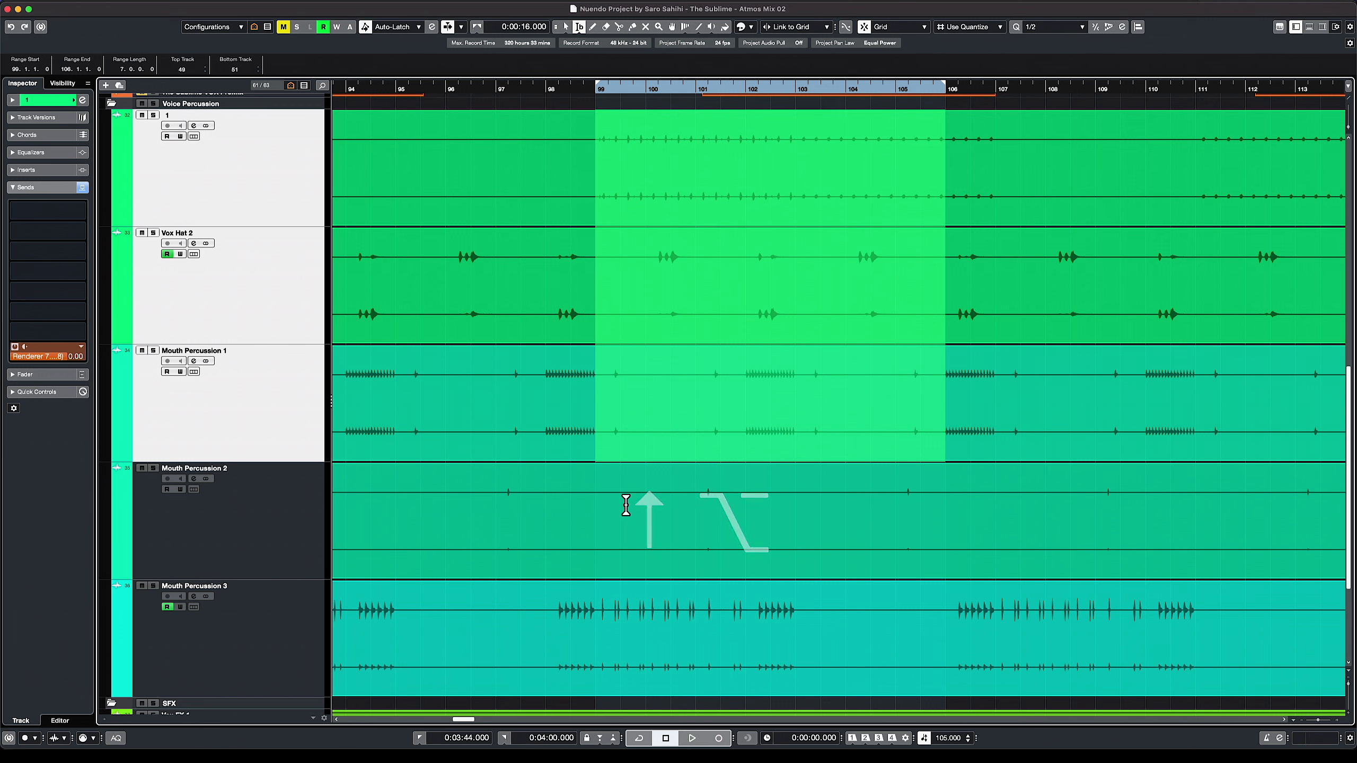
key(alt+Down)
key(alt+Down)
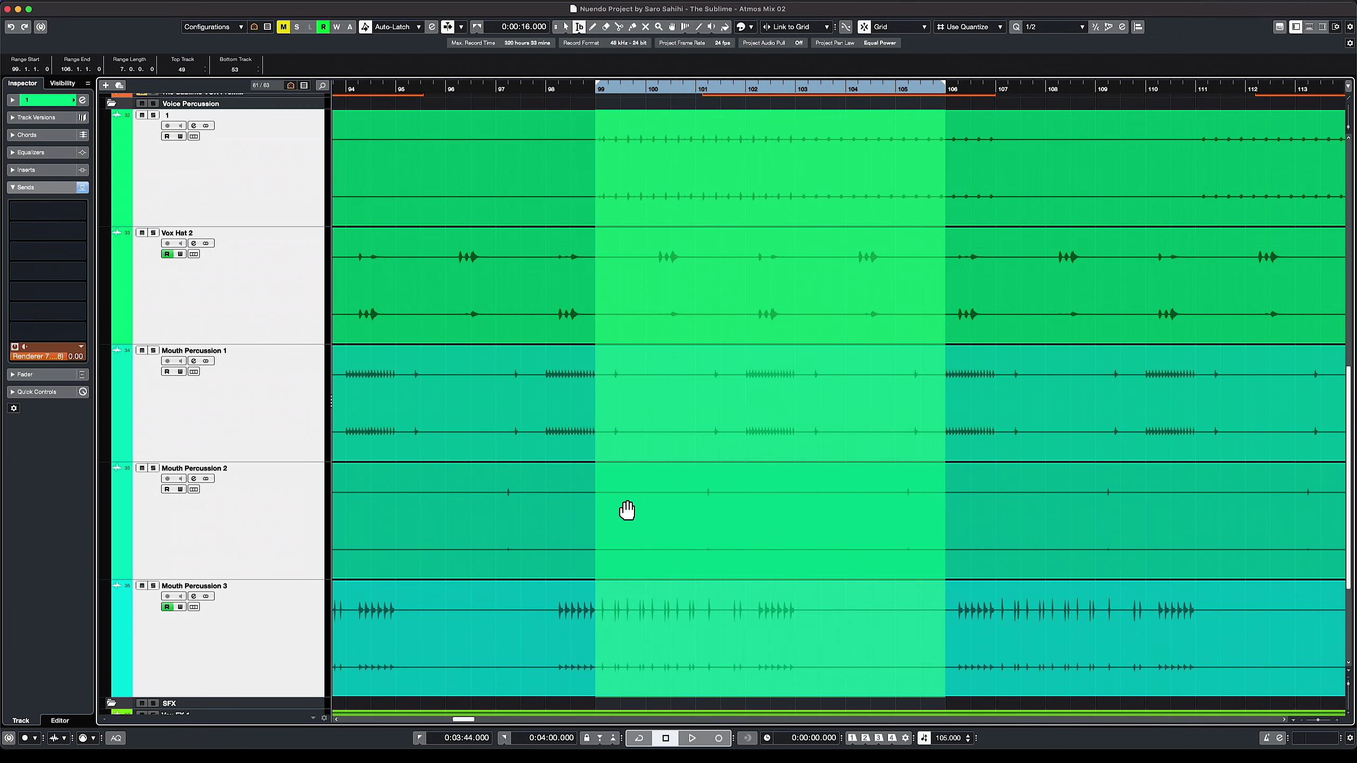
- Reduce the multitrack range selection back to the Mouth Percussion 1 track only
key(alt+shift+Down)
key(alt+shift+Down)
key(alt+shift+Up)
key(alt+shift+Up)
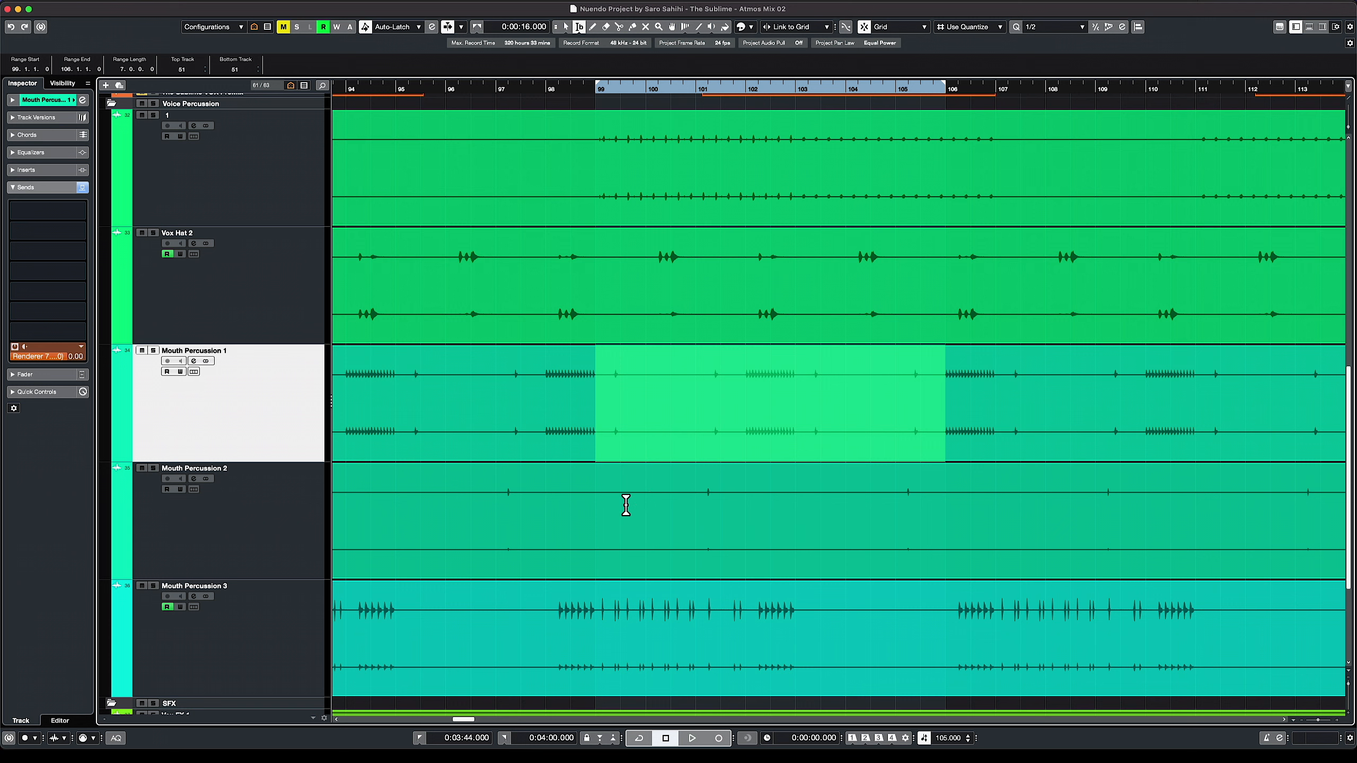
- Shrink the range on Mouth Percussion 1 by moving its start to bar 102 and pulling its end back
key(alt+Right)
key(alt+Right)
key(alt+Right)
key(alt+Right)
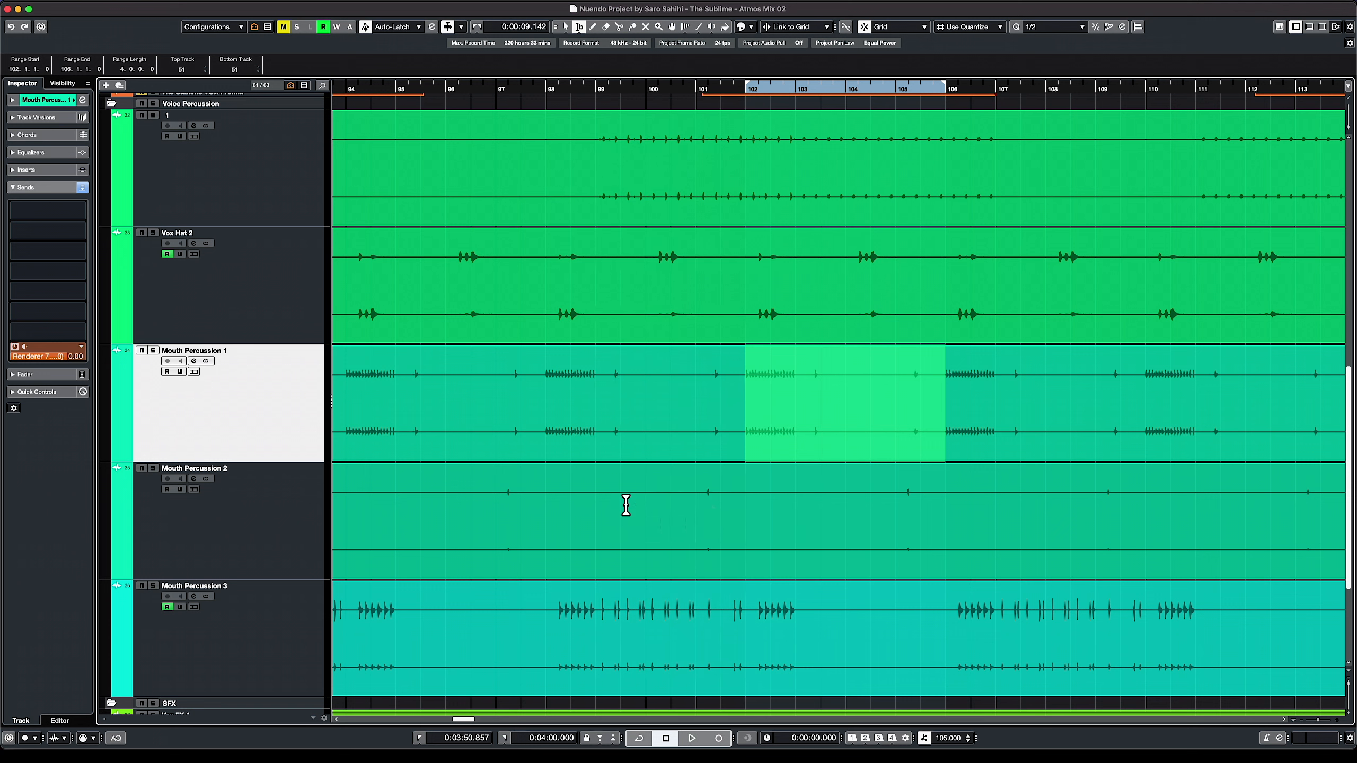
key(alt+shift+Left)
key(alt+shift+Left)
key(alt+shift+Left)
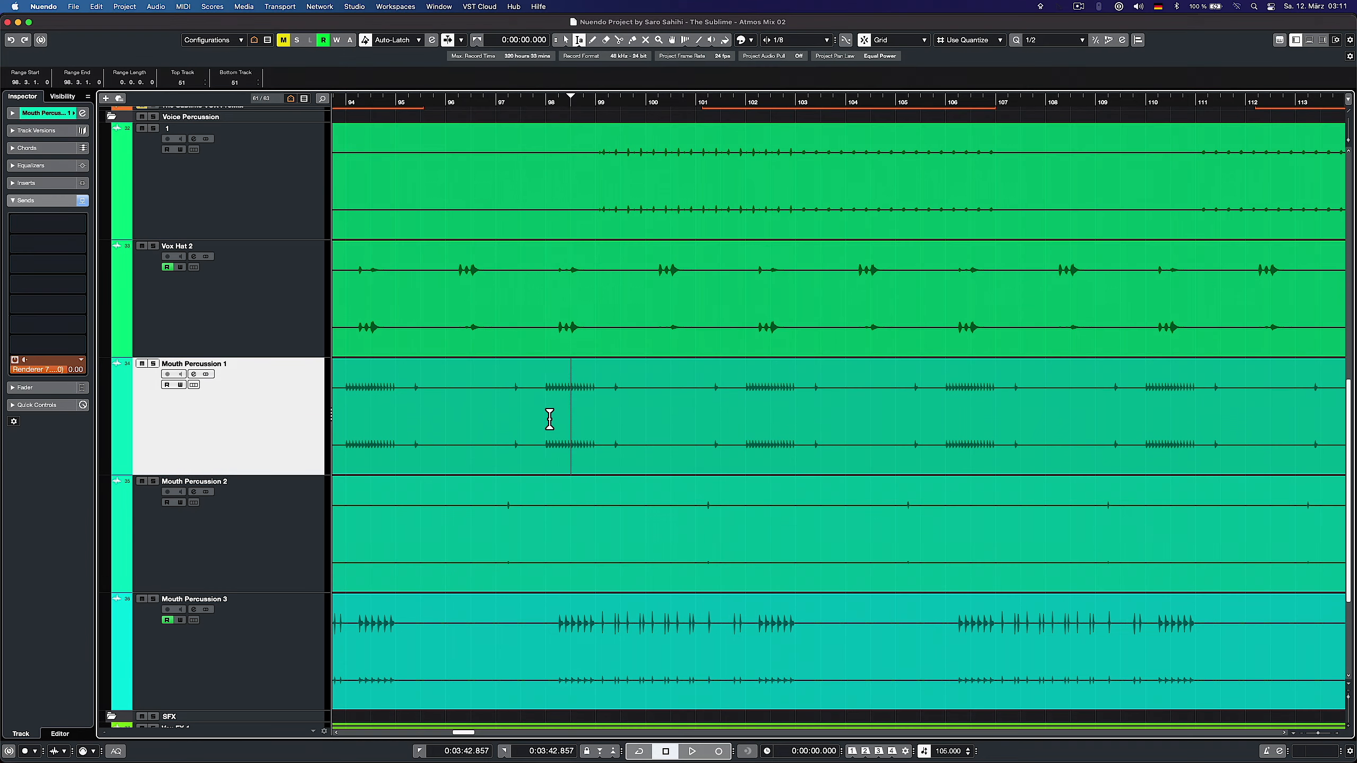
- Select the range from bar 98 to 99 on track 1, Mouth Percussion 1 and Mouth Percussion 3, and duplicate it seven times
drag(548, 415, 602, 426)
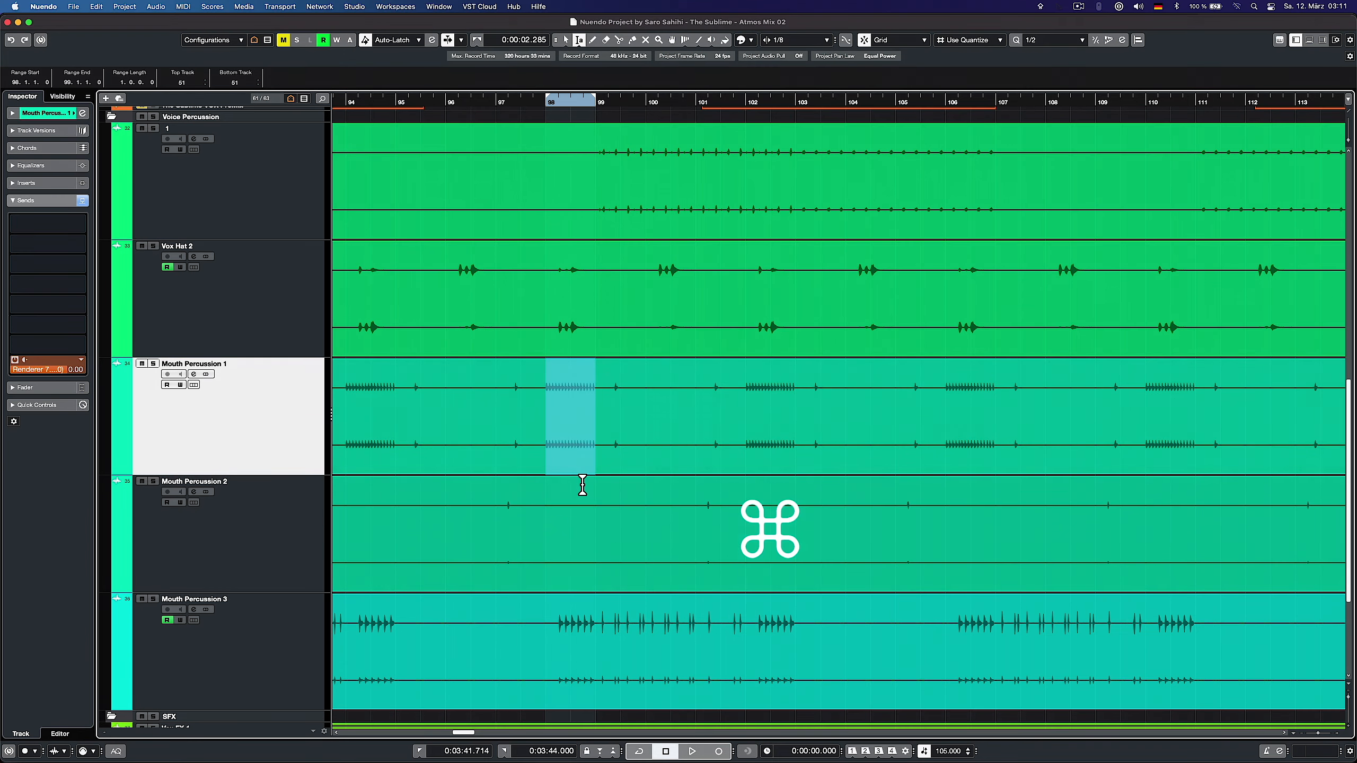
super+click(252, 198)
super+click(252, 653)
key(super+d)
key(super+d)
key(super+d)
key(super+d)
key(super+d)
key(super+d)
key(super+d)
- Extend the start of the last duplicated range on the three selected tracks back to 104.2
key(alt+Left)
key(alt+Left)
key(alt+Left)
key(alt+Left)
key(alt+Left)
key(alt+Left)
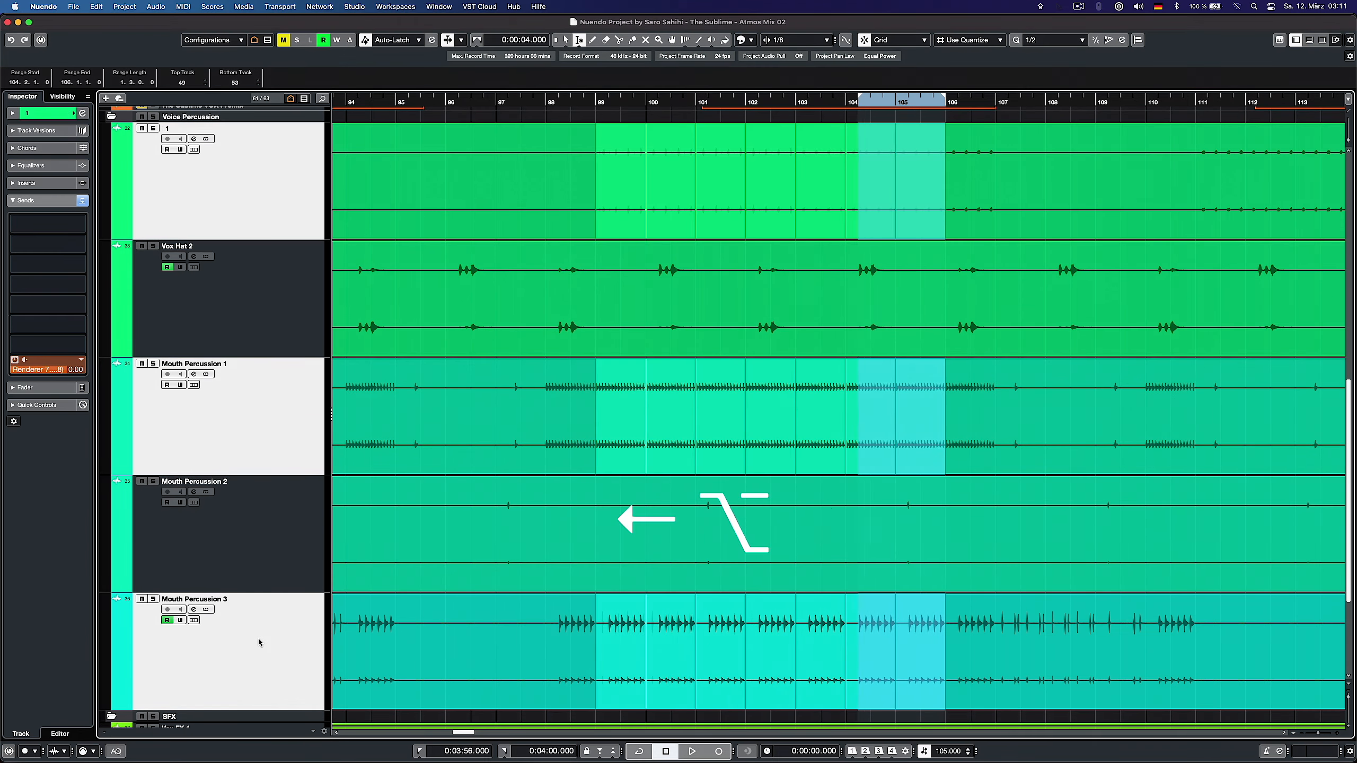
key(super+t)
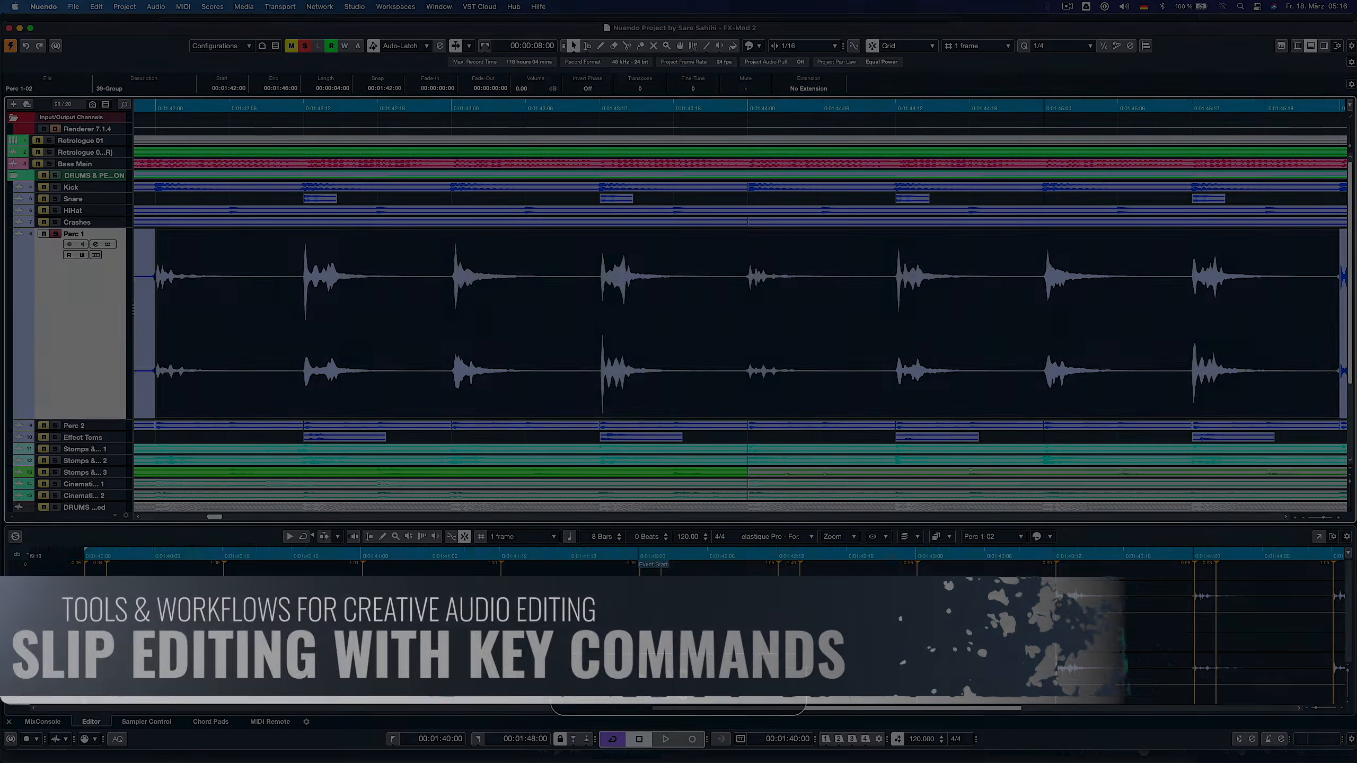
- Slip the audio contents of the selected Perc 1 event later in time while keeping the event's borders in place
key(ctrl+super+Right)
key(ctrl+super+Right)
key(ctrl+super+Right)
key(ctrl+super+Right)
key(ctrl+super+Right)
key(ctrl+super+Right)
key(ctrl+super+Right)
key(ctrl+super+Right)
key(ctrl+super+Right)
key(ctrl+super+Right)
key(ctrl+super+Right)
key(ctrl+super+Right)
key(ctrl+super+Right)
key(ctrl+super+Right)
key(ctrl+super+Right)
key(ctrl+super+Right)
key(ctrl+super+Right)
key(ctrl+super+Right)
key(ctrl+super+Right)
key(ctrl+super+Right)
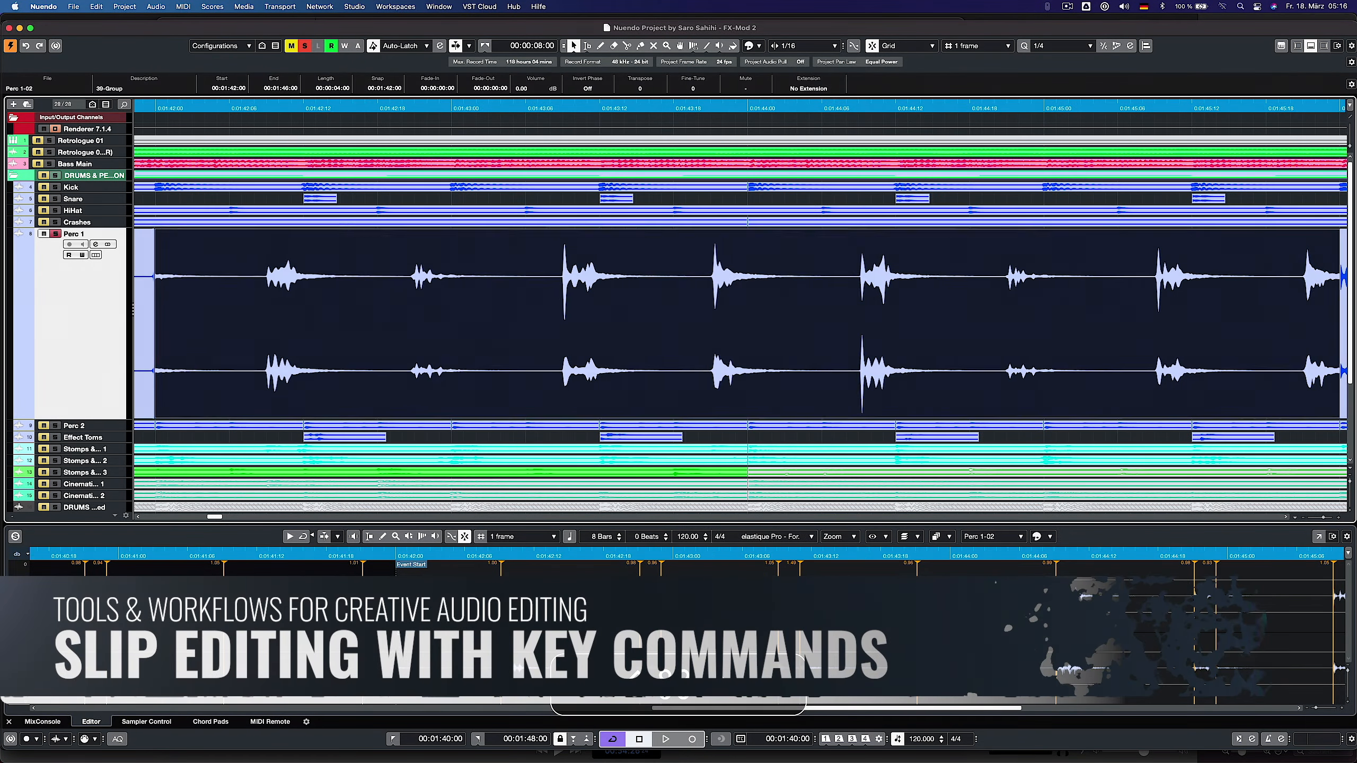
- Slip the audio contents of the selected Perc 1 event earlier in repeated 1/16 steps, keeping the event's borders in place
key(ctrl+super+Left)
key(ctrl+super+Left)
key(ctrl+super+Left)
key(ctrl+super+Left)
key(ctrl+super+Left)
key(ctrl+super+Left)
key(ctrl+super+Left)
key(ctrl+super+Left)
key(ctrl+super+Left)
key(ctrl+super+Left)
key(ctrl+super+Left)
key(ctrl+super+Left)
key(ctrl+super+Left)
key(ctrl+super+Left)
key(ctrl+super+Left)
key(ctrl+super+Left)
key(ctrl+super+Left)
key(ctrl+super+Left)
key(ctrl+super+Left)
key(ctrl+super+Left)
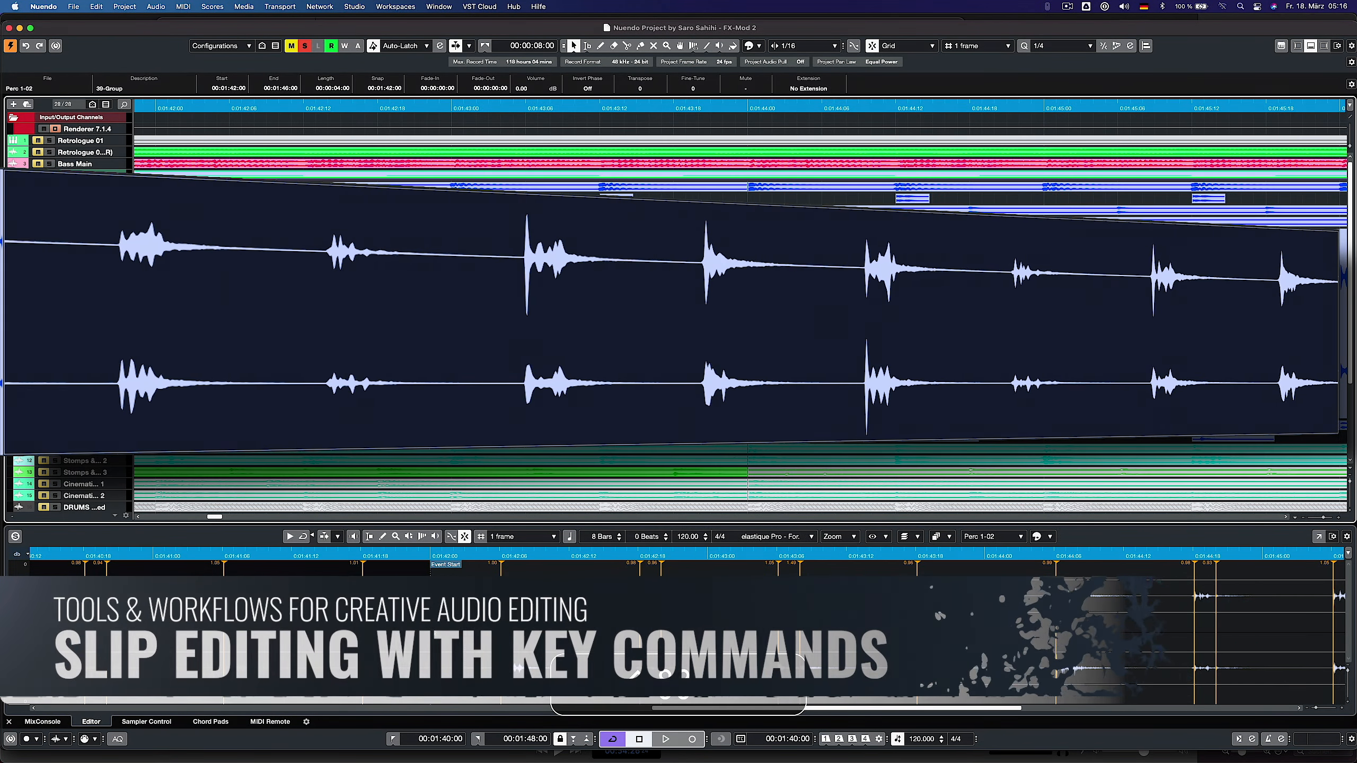
- Fine-position the Perc 1 event's contents by slipping them back and forth with the nudge value at 1/16
key(ctrl+super+Right)
key(ctrl+super+Right)
key(ctrl+super+Left)
key(ctrl+super+Left)
key(ctrl+super+Left)
key(ctrl+super+Right)
key(ctrl+super+Right)
key(ctrl+super+Right)
key(ctrl+super+Right)
key(ctrl+super+Left)
key(ctrl+super+Left)
key(ctrl+super+Left)
key(ctrl+super+Right)
key(ctrl+super+Left)
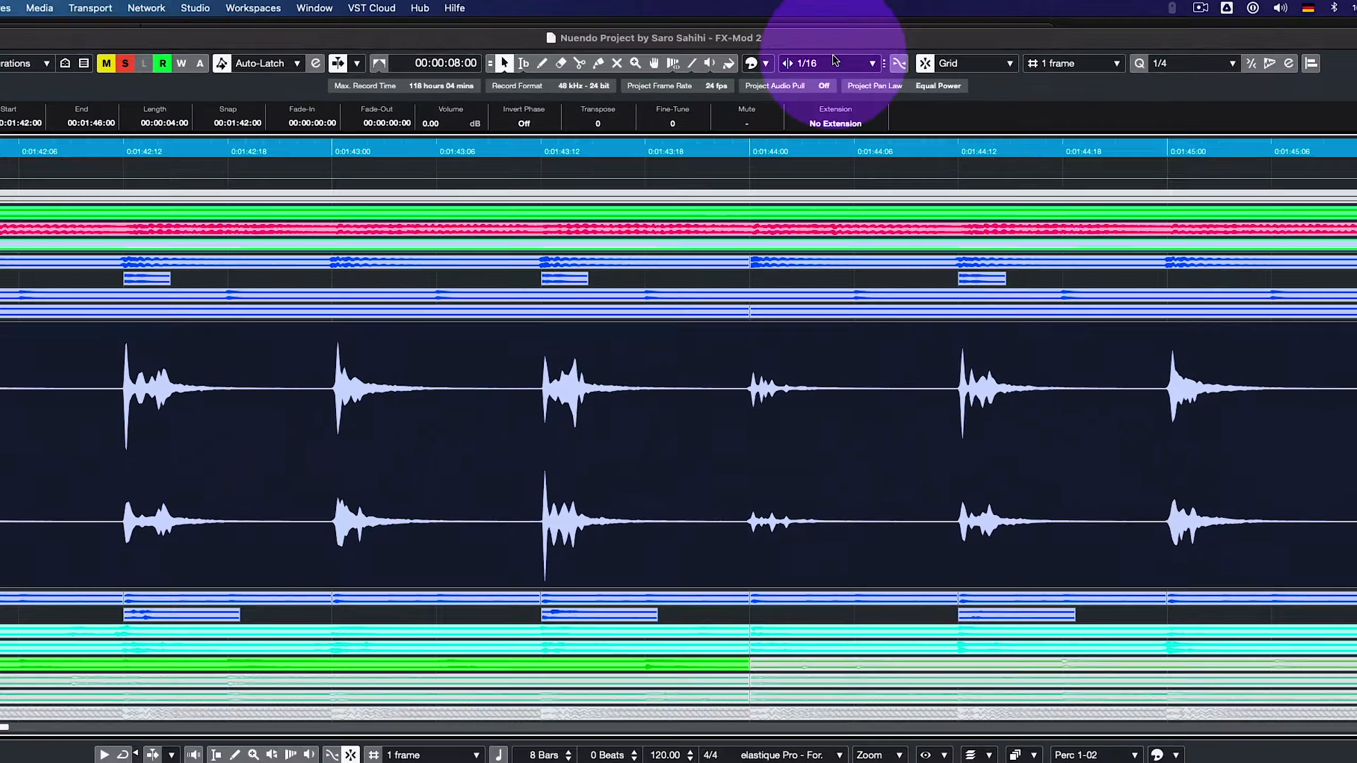
click(812, 46)
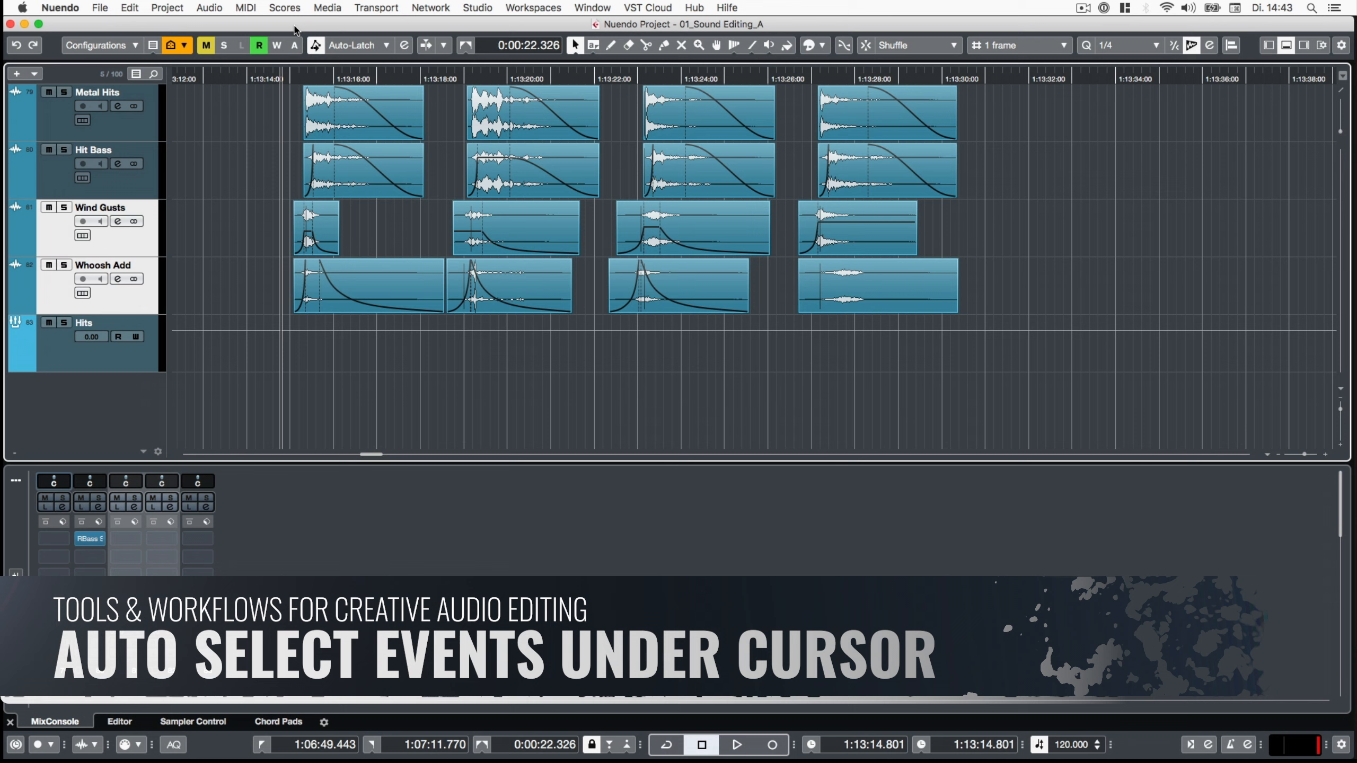
- Move the project cursor across the events on the four selected tracks to auto-select them, ending on the first group
key(alt+a)
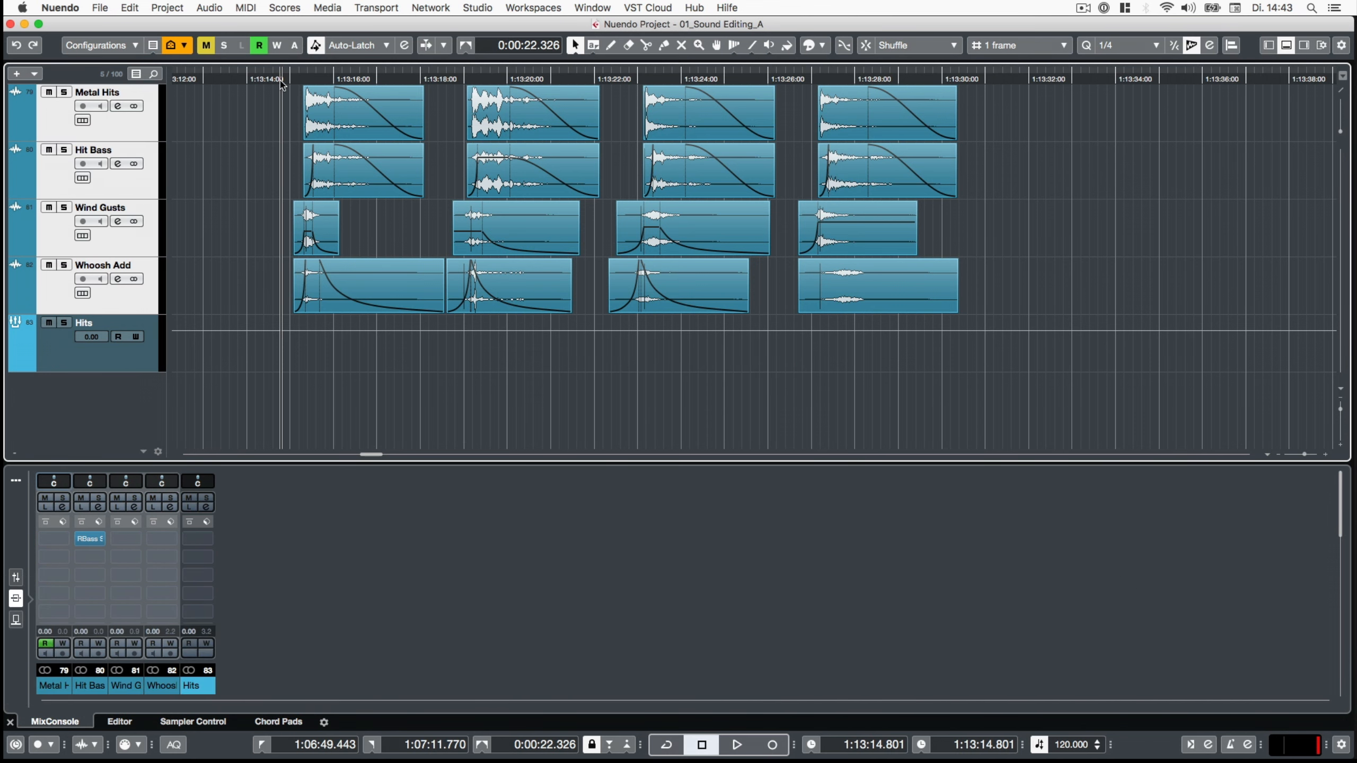
drag(281, 79, 517, 111)
click(705, 115)
click(808, 123)
click(388, 133)
click(325, 136)
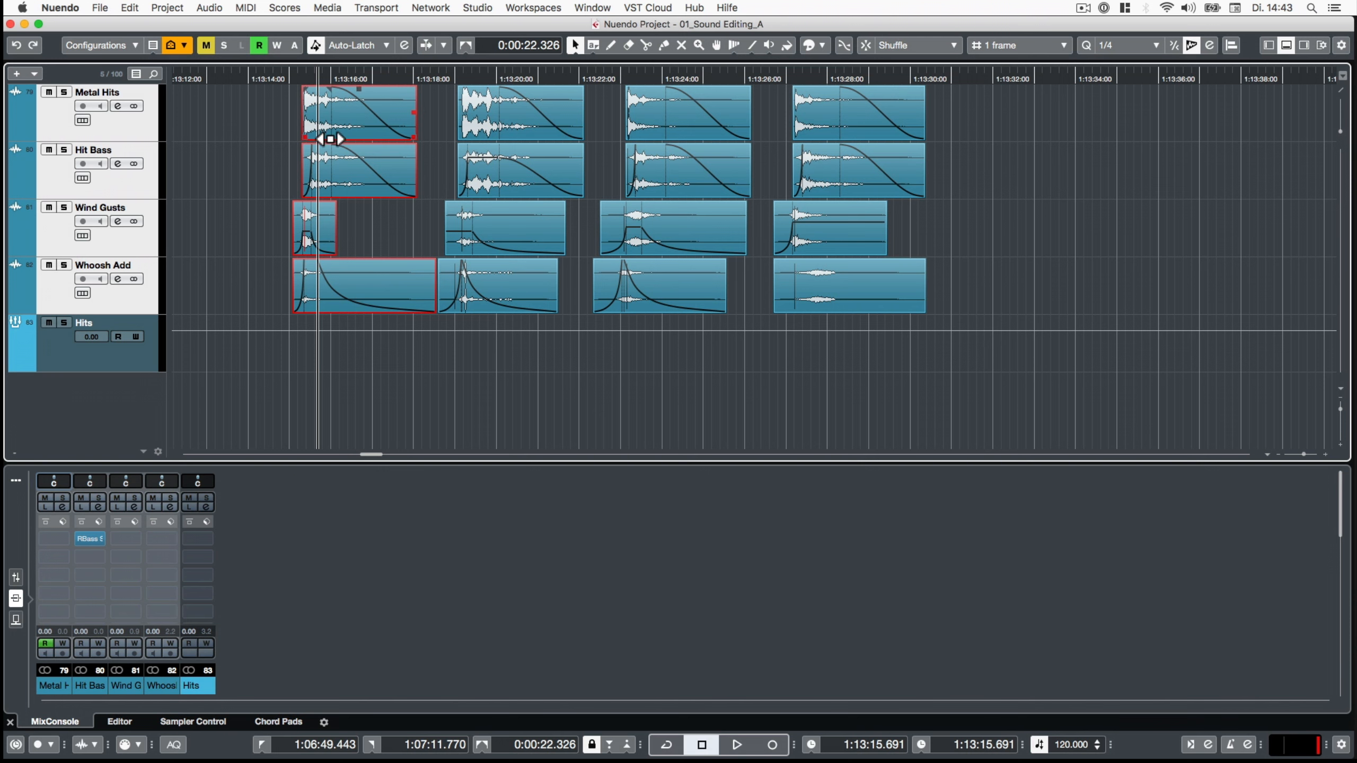
- Colorize the four event groups under the cursor red, orange, yellow and green in order along the timeline
key(alt+c)
click(595, 374)
click(491, 78)
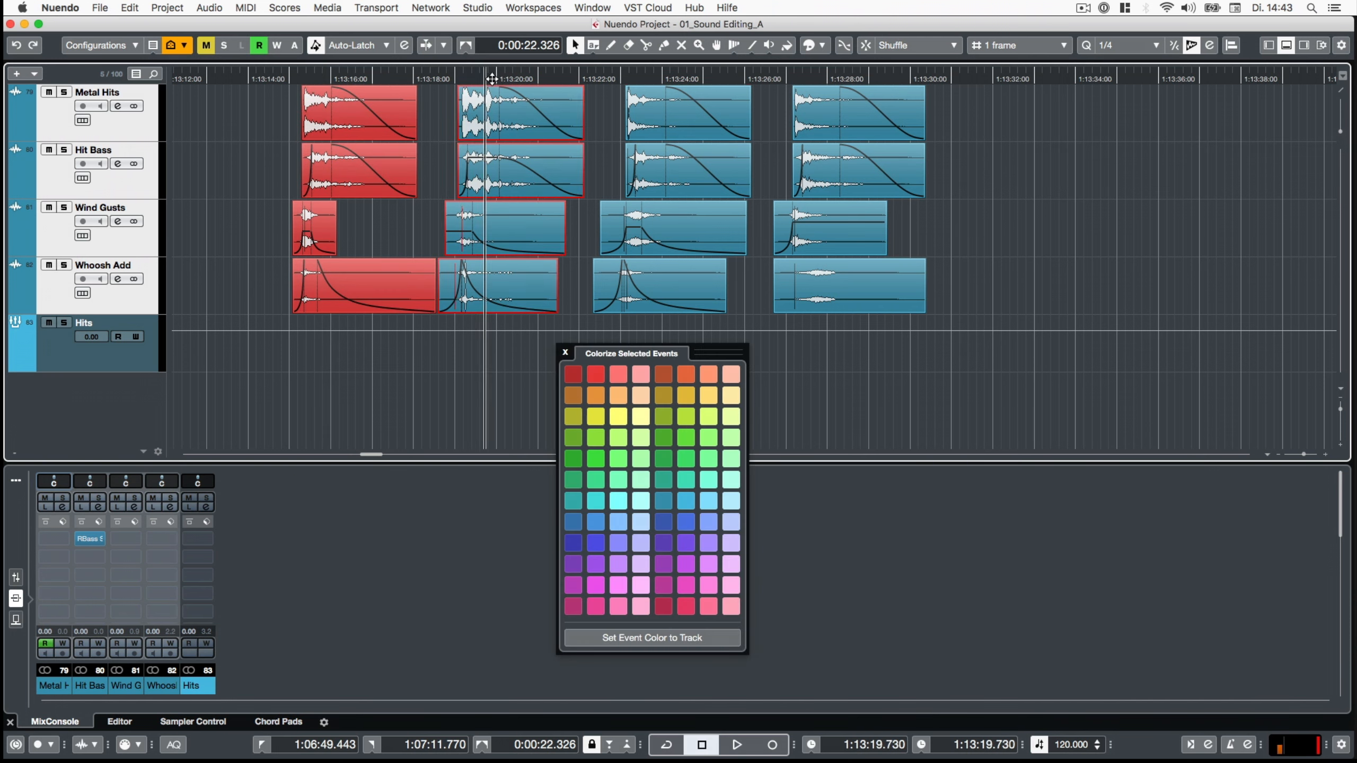
click(595, 395)
click(673, 115)
click(596, 416)
click(820, 115)
click(603, 459)
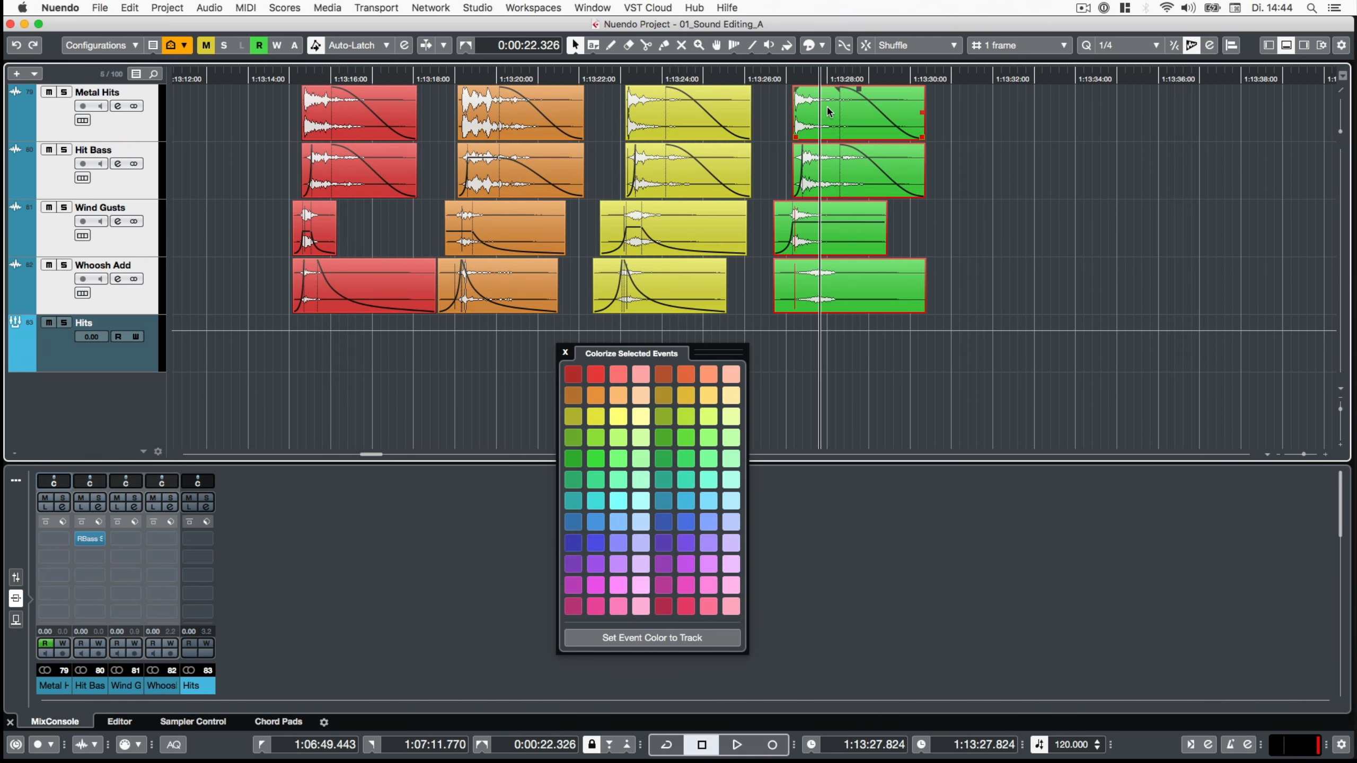
- Place the cursor in the green, yellow, orange and red groups in turn, setting the auto-selected events' fade-outs to the cursor
click(813, 80)
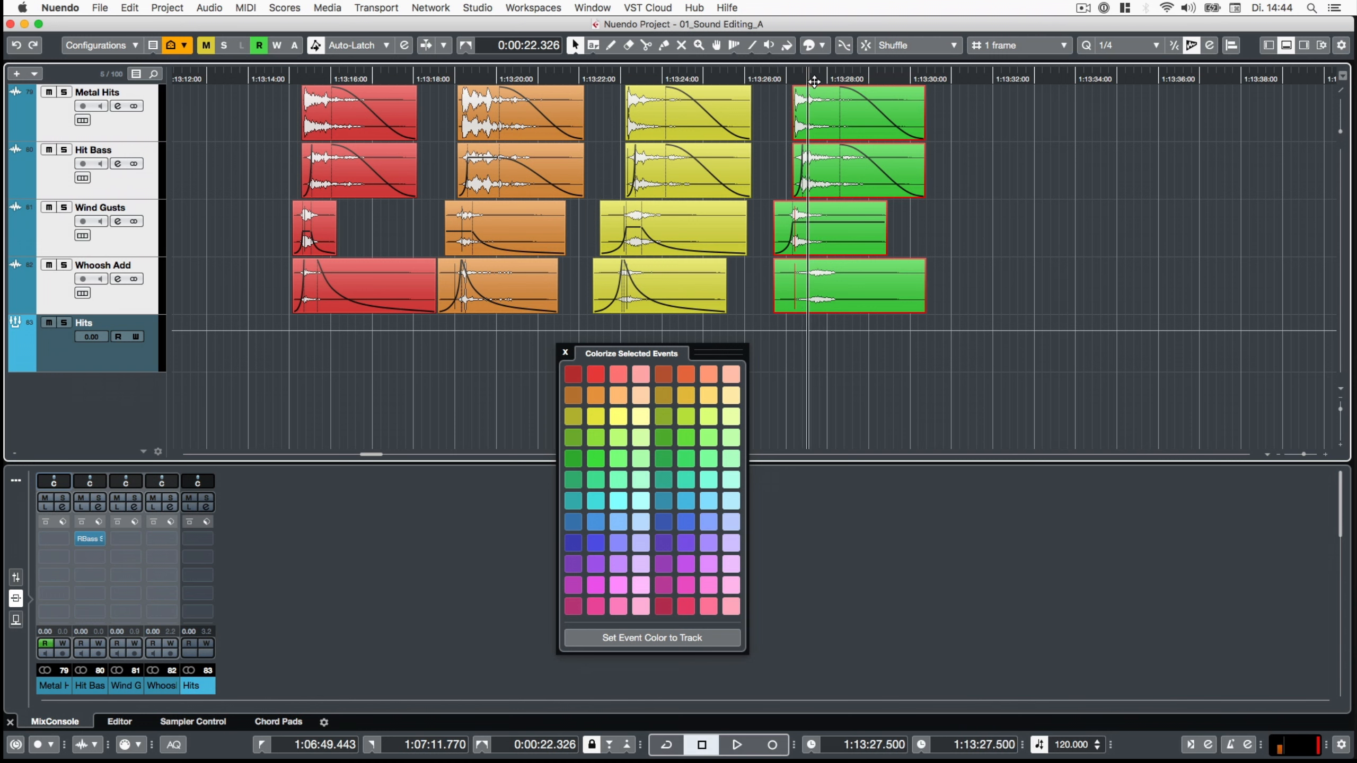
scroll(824, 91, up, 1)
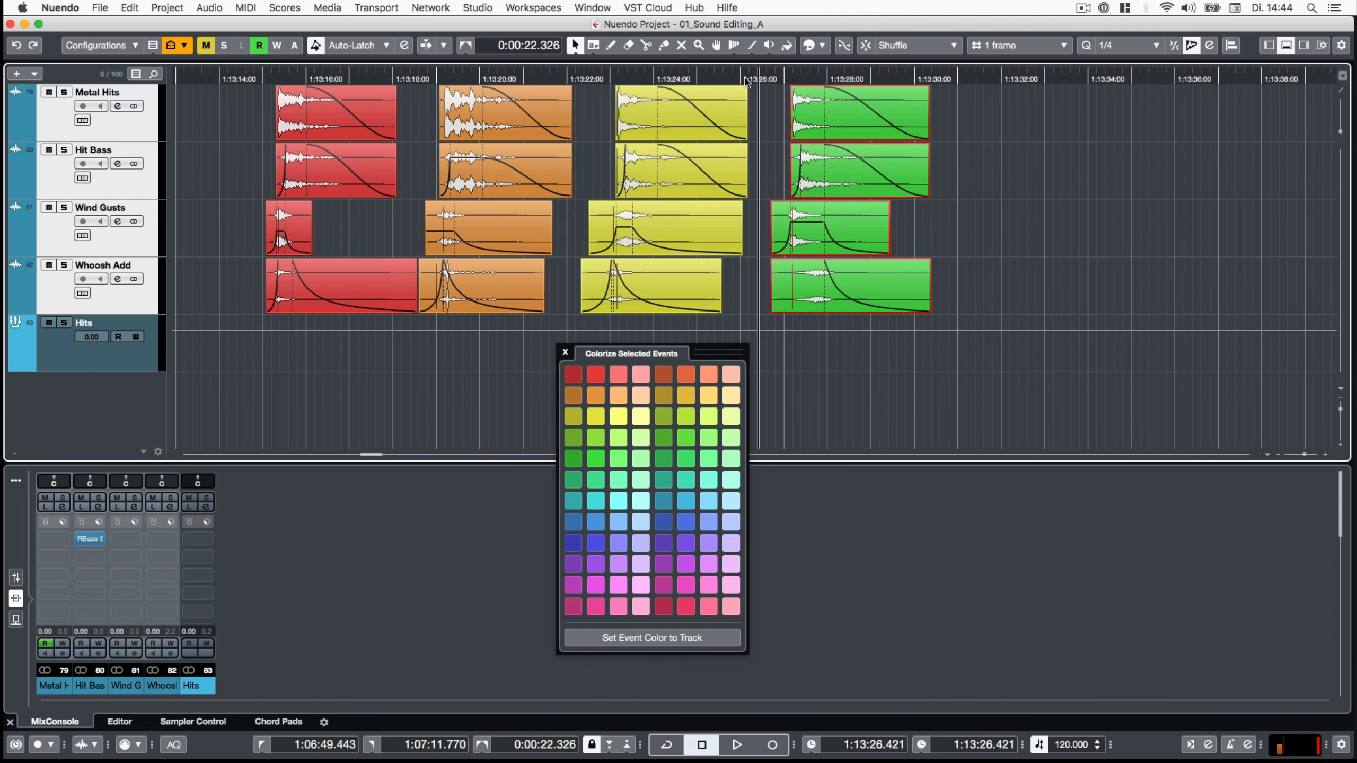
click(650, 79)
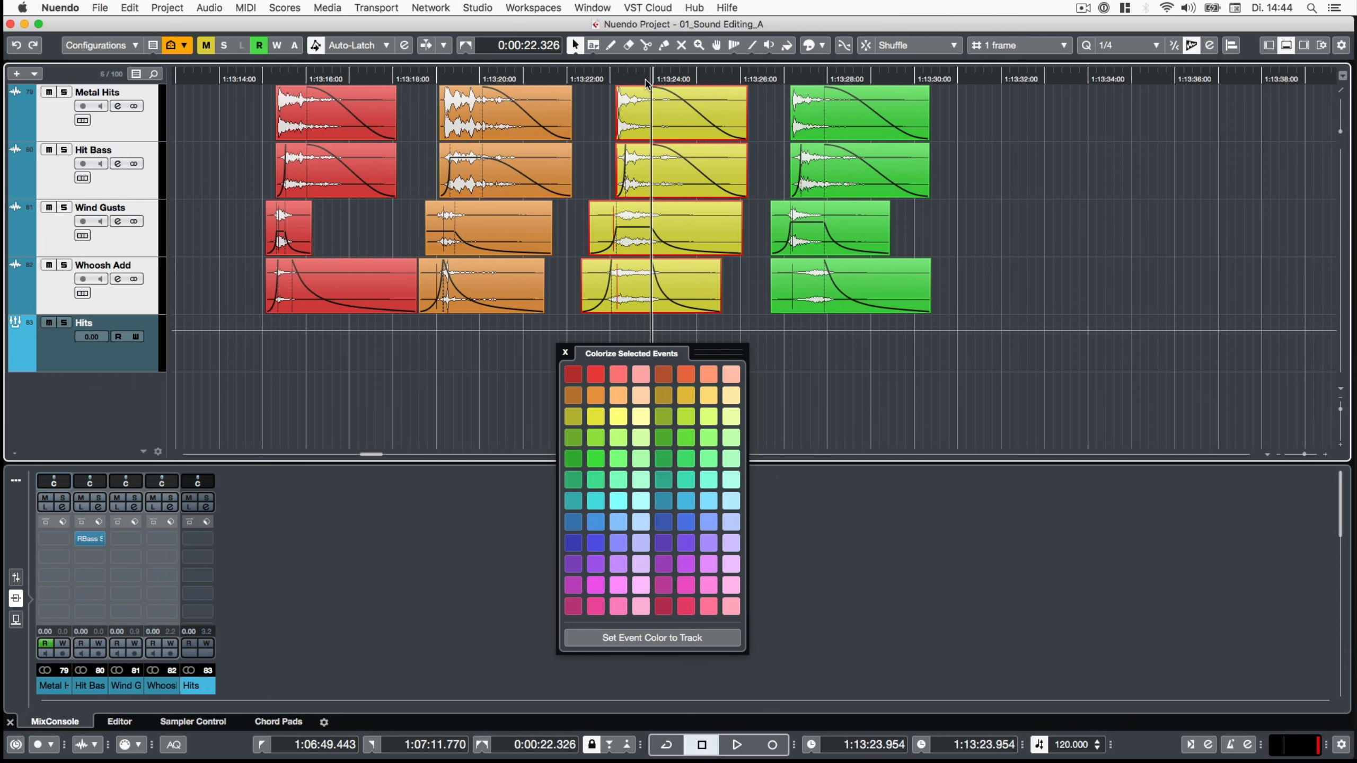
click(489, 79)
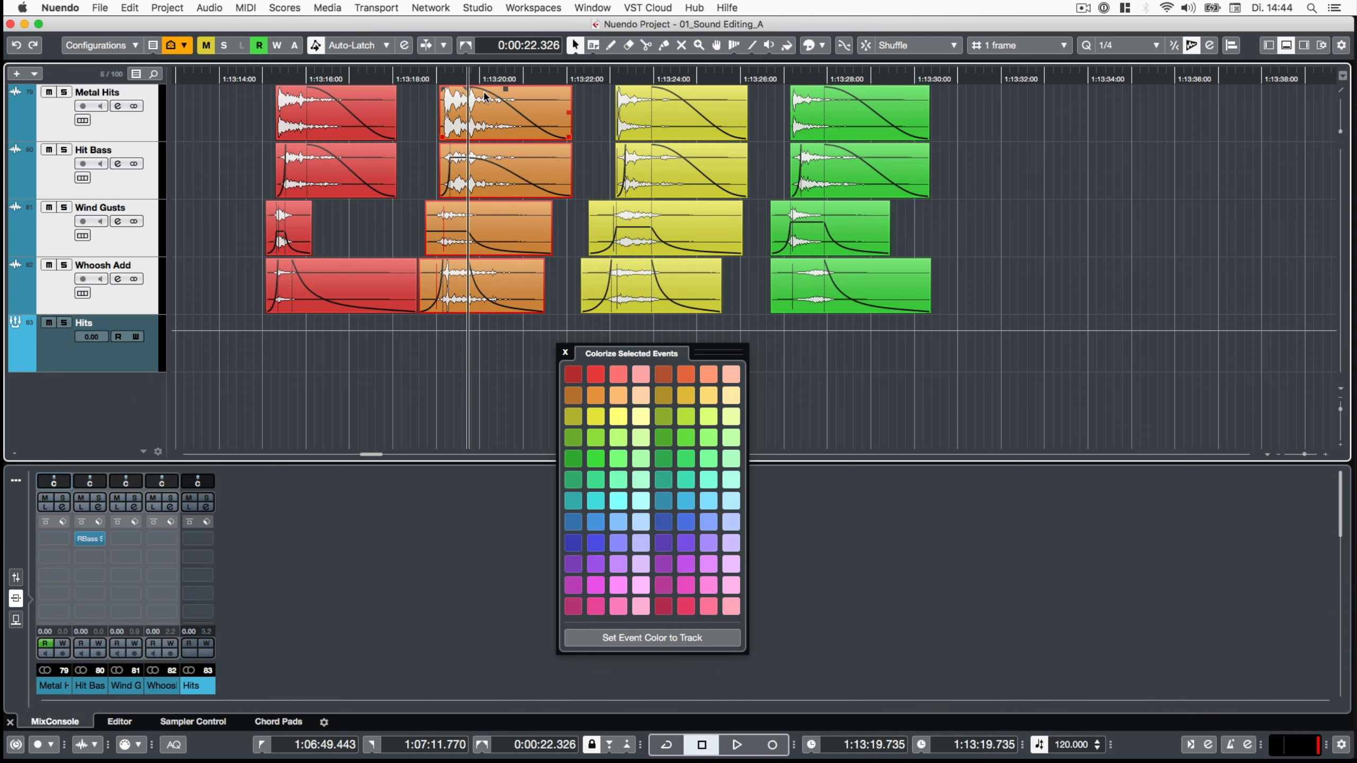
click(295, 79)
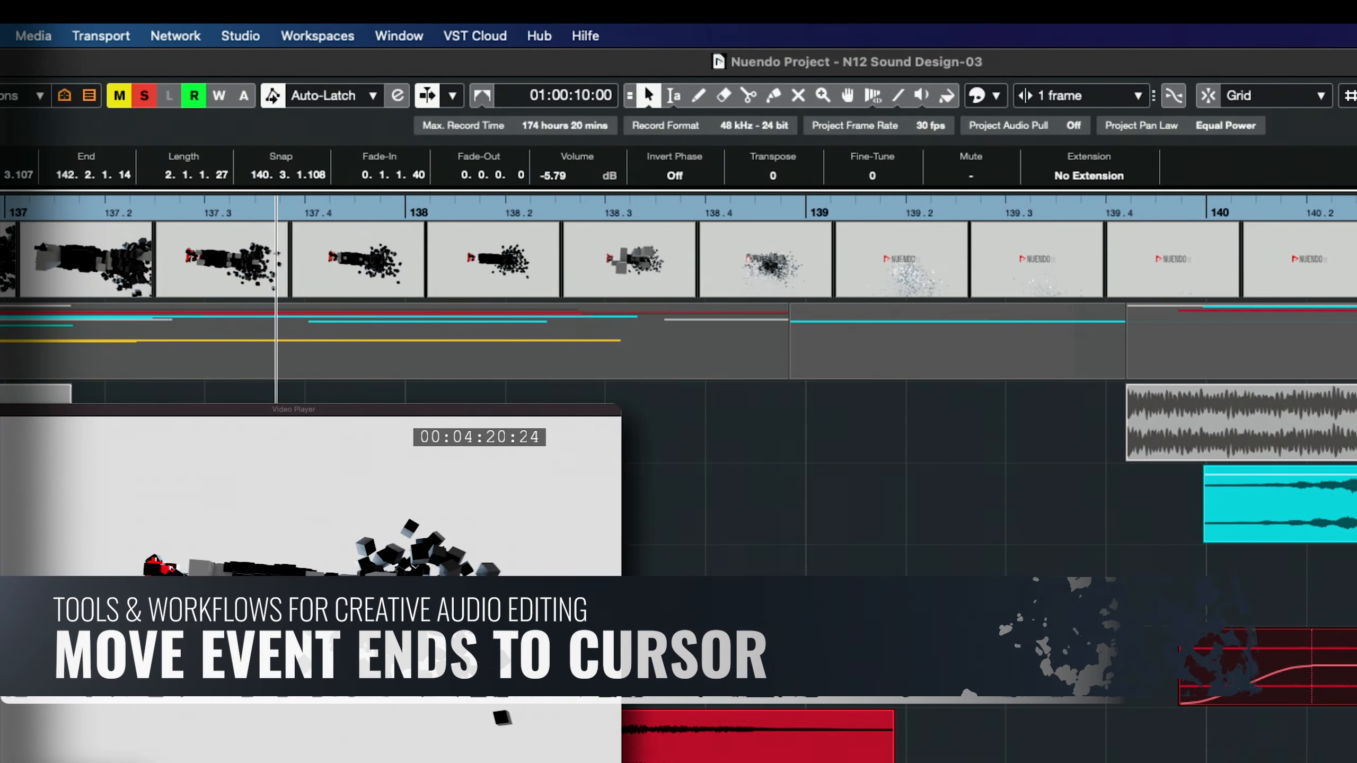
- Place the cursor just after 138.2 and move the grey event's start and the red event's snap point to it
drag(275, 212, 550, 249)
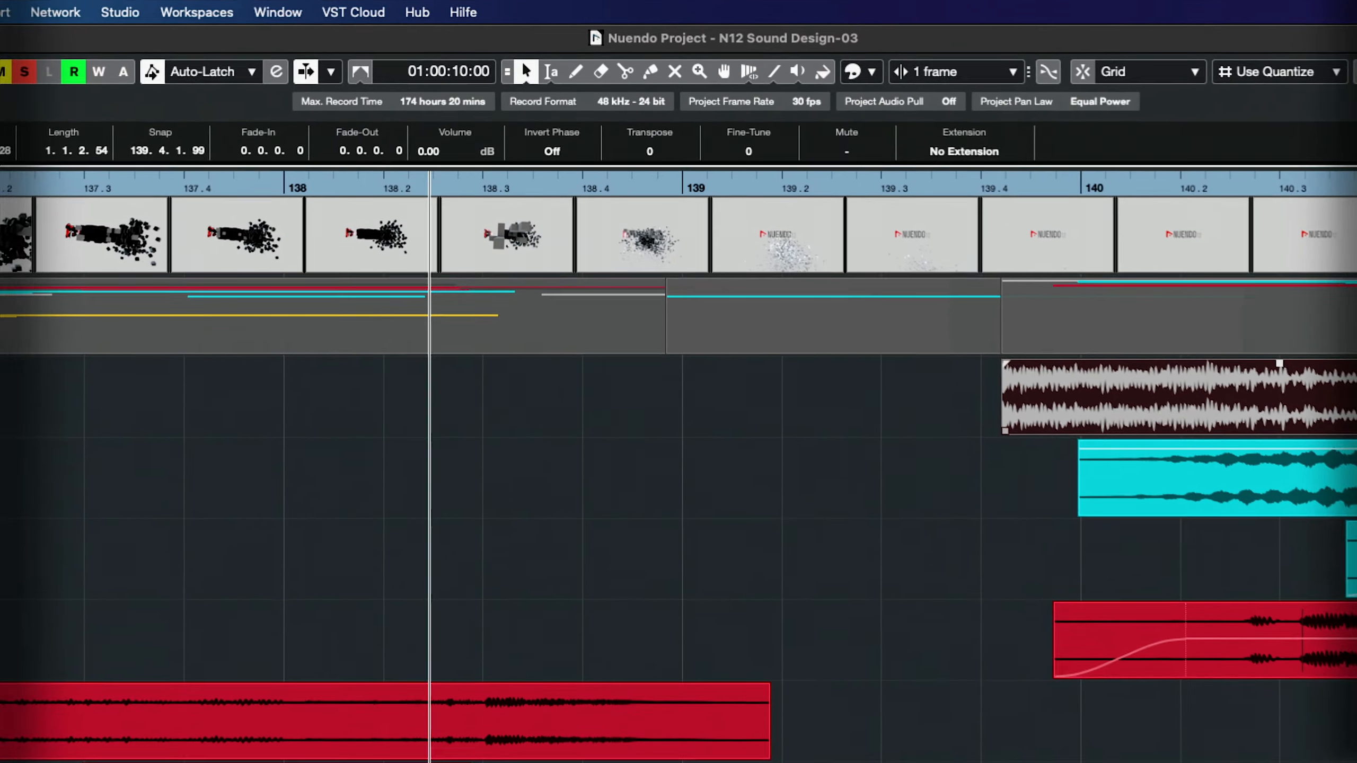
key(super+l)
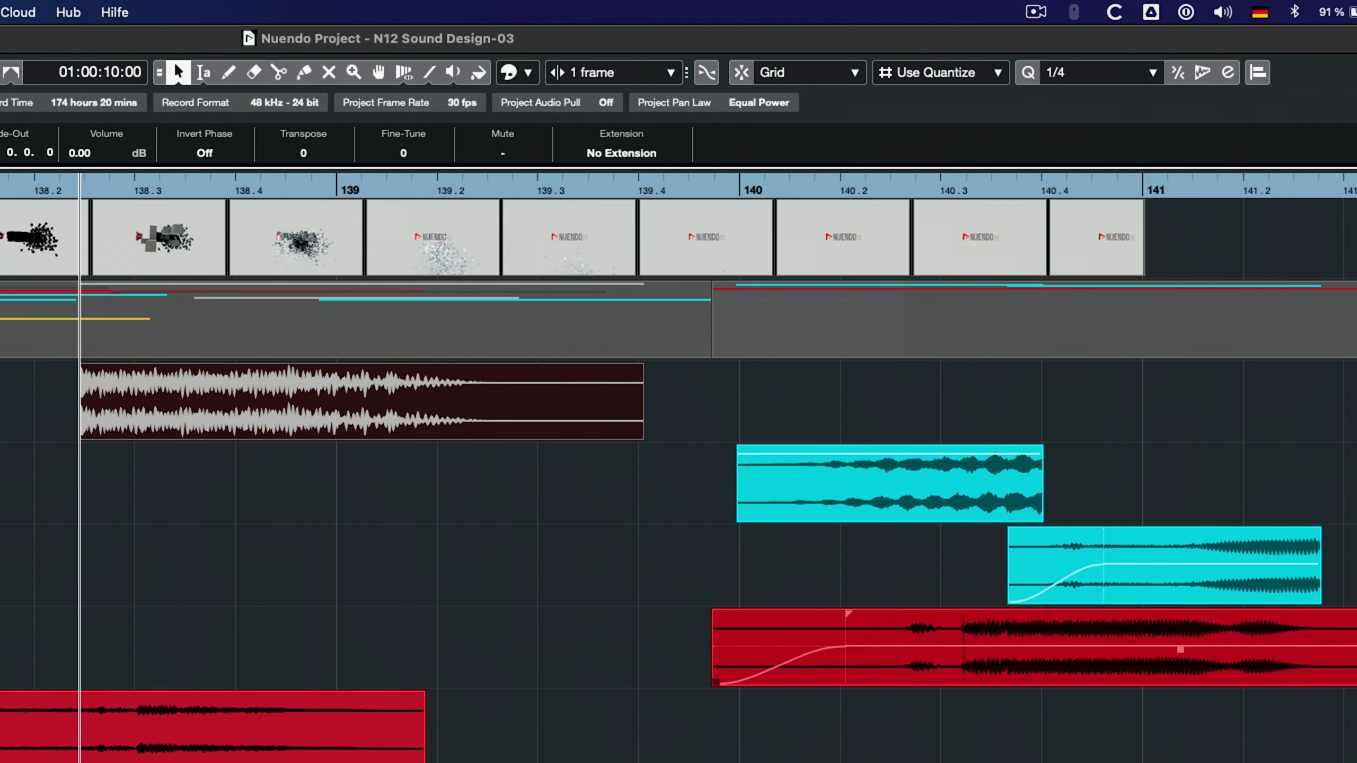
click(1295, 648)
key(super+l)
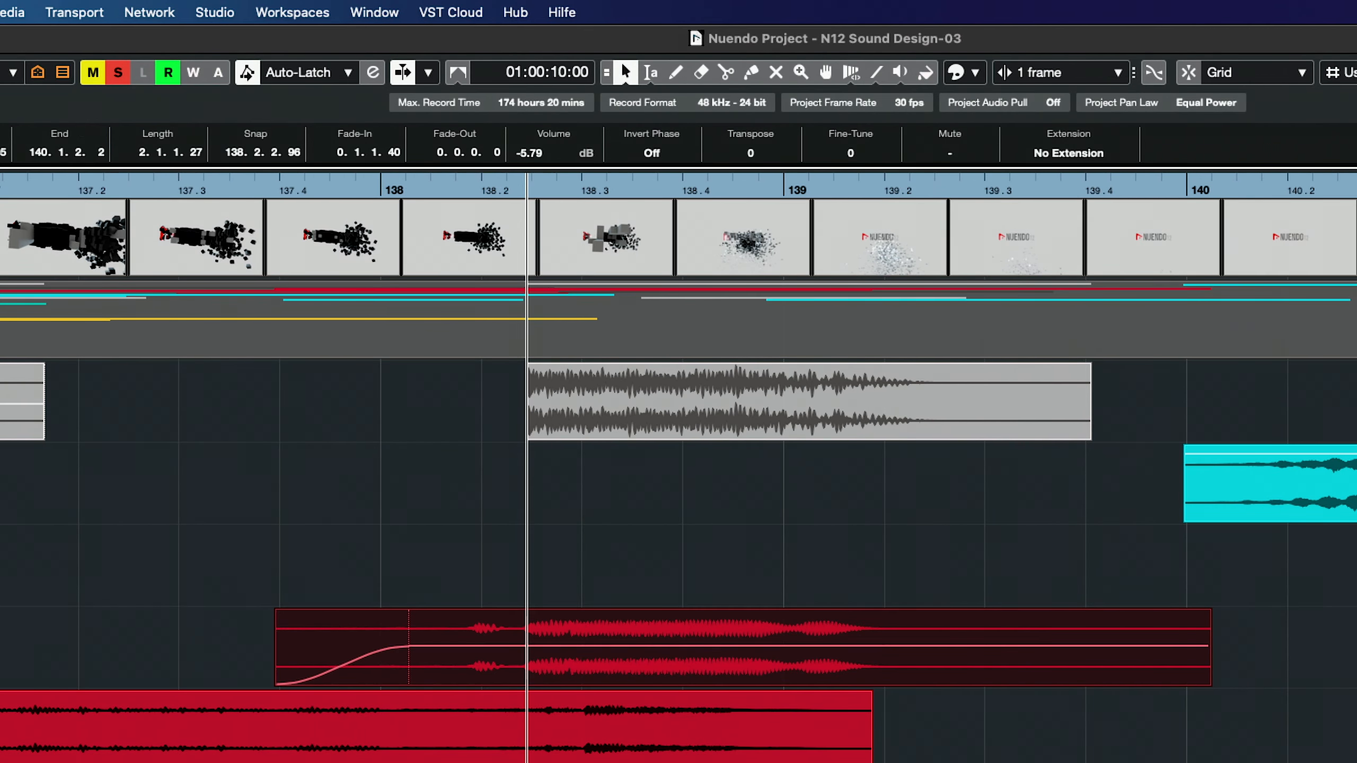
- Move the ends of the two turquoise events to the cursor with Event Ends to Cursor
click(25, 11)
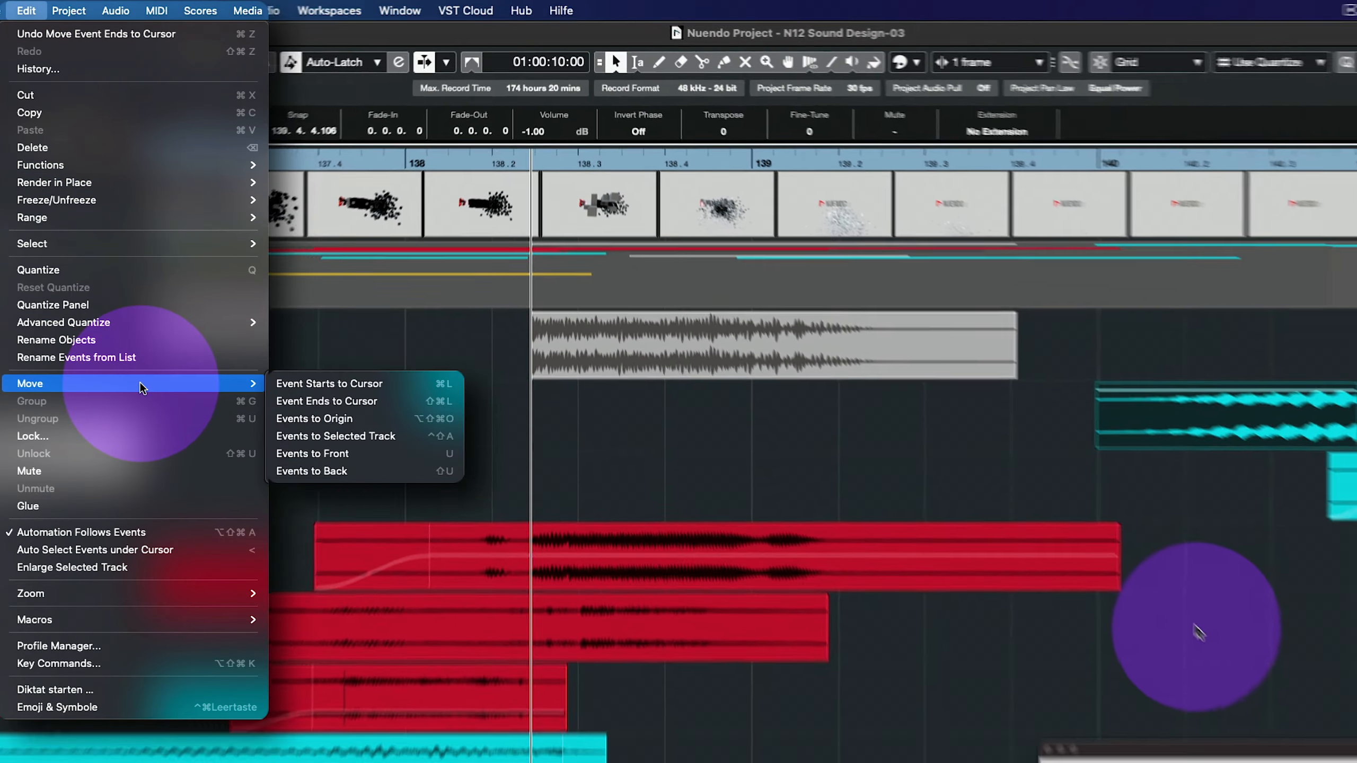
mouse_move(143, 385)
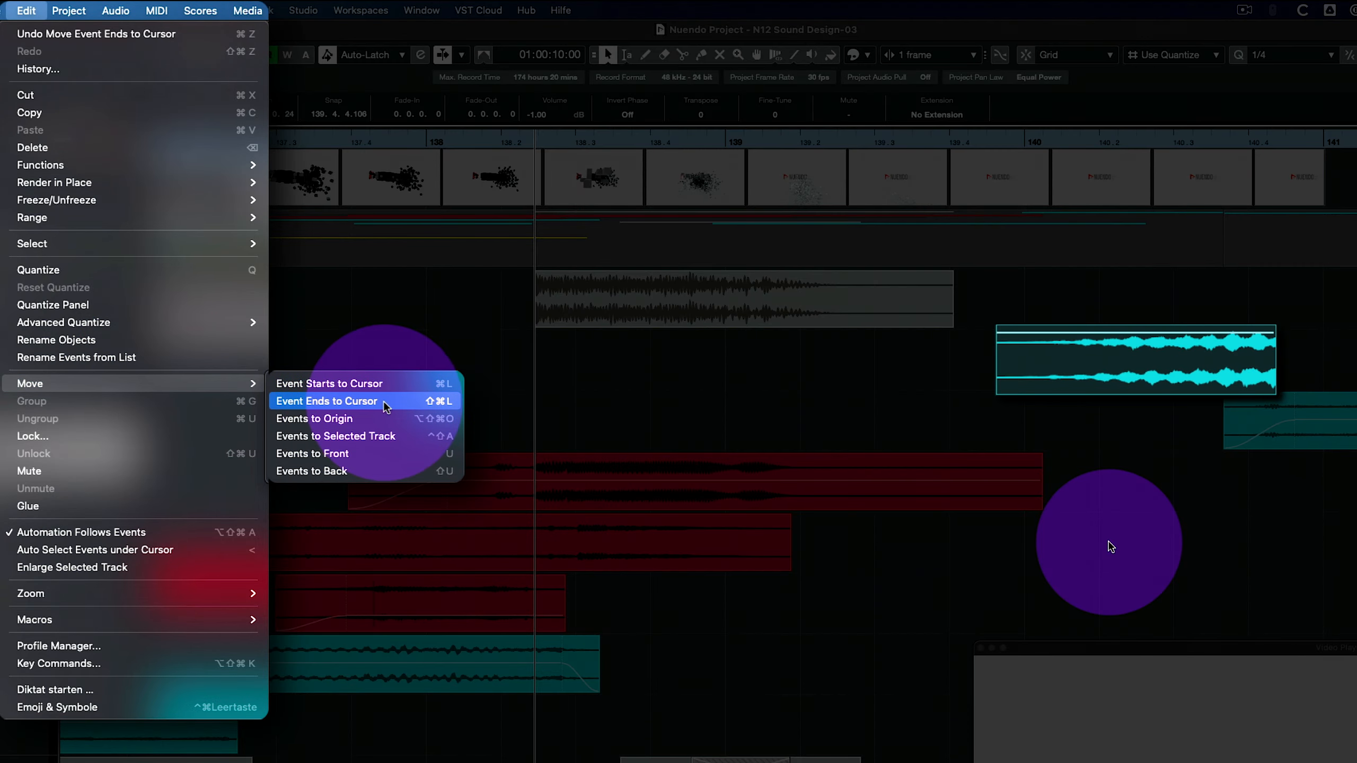
click(385, 402)
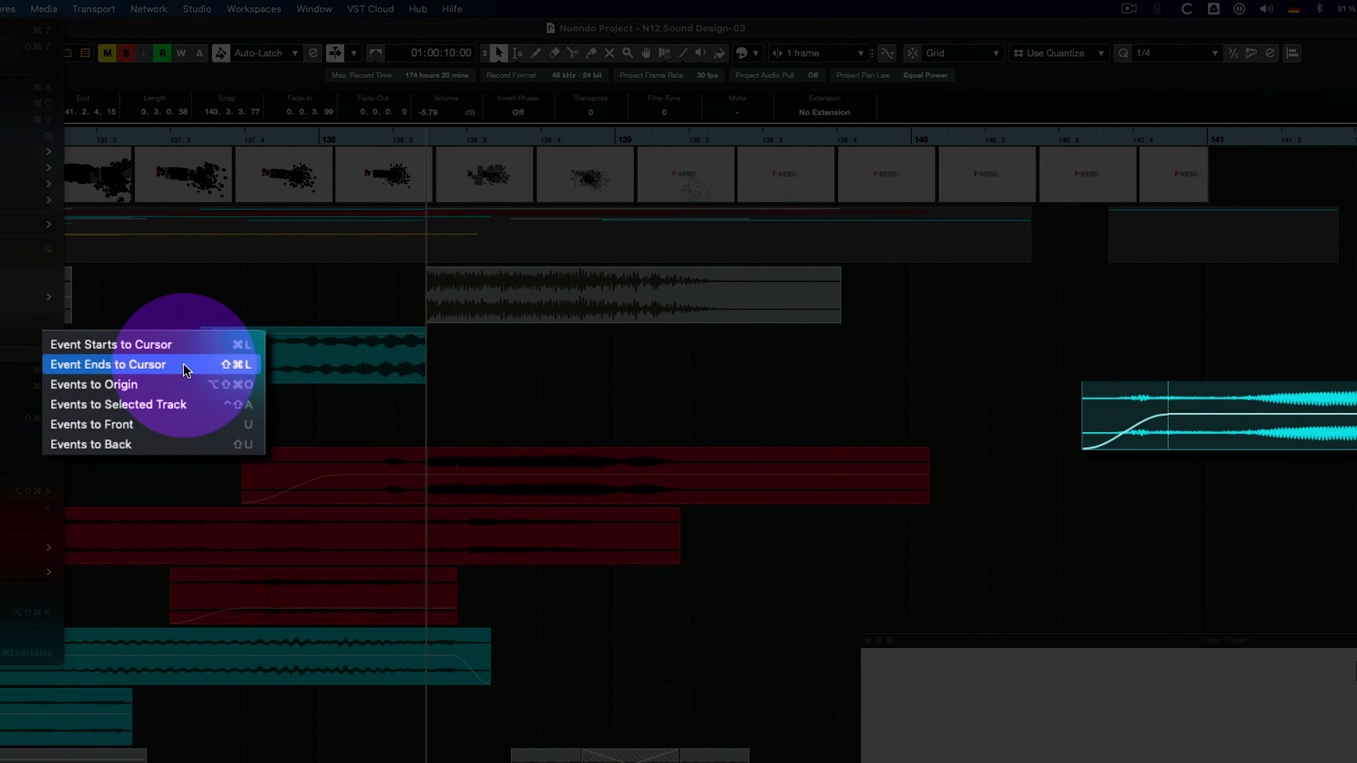
click(184, 367)
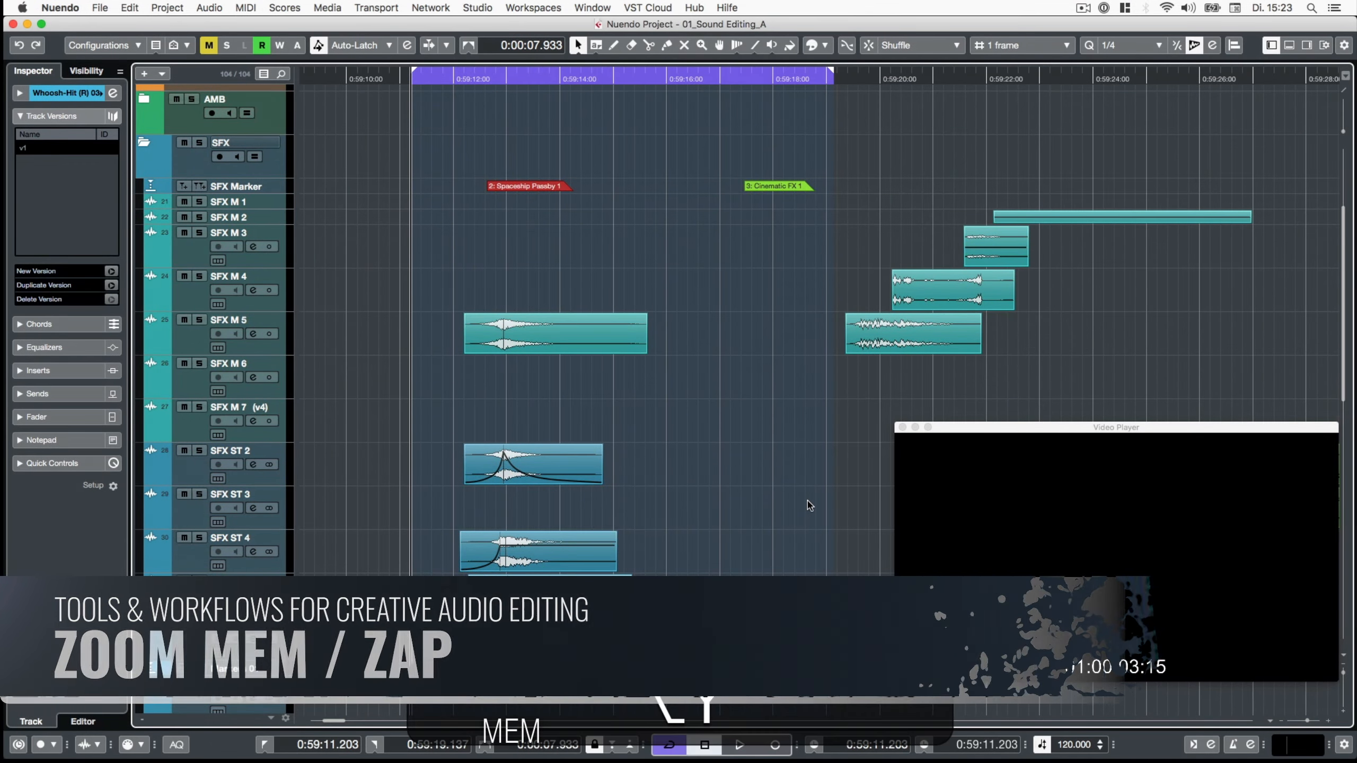
- Go to the hit and whoosh tracks around 1:13:45 and cut the last two events from the Whoosh...04 track
scroll(711, 501, down, 5)
scroll(711, 502, right, 15)
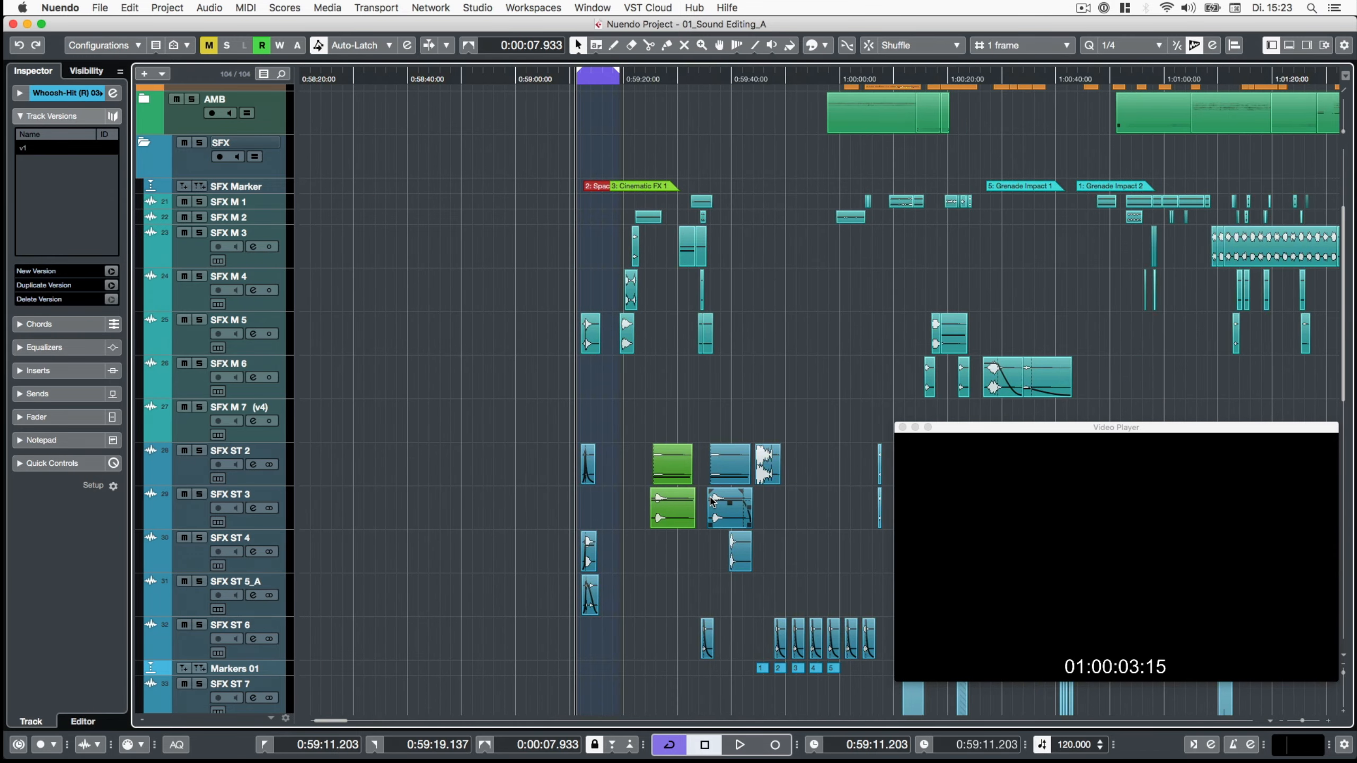
scroll(710, 501, right, 5)
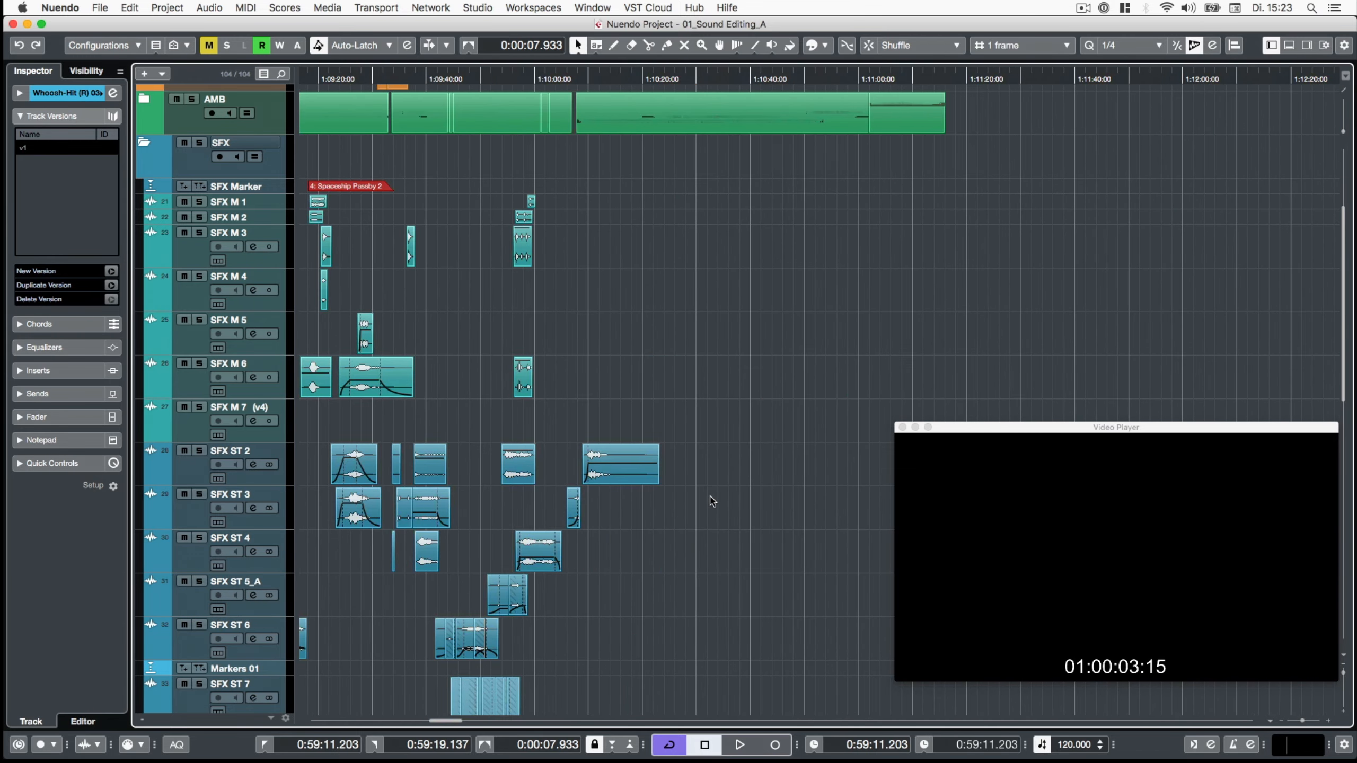
scroll(708, 500, down, 15)
scroll(475, 643, right, 8)
scroll(468, 645, right, 3)
drag(529, 646, 718, 545)
key(super+b)
key(super+x)
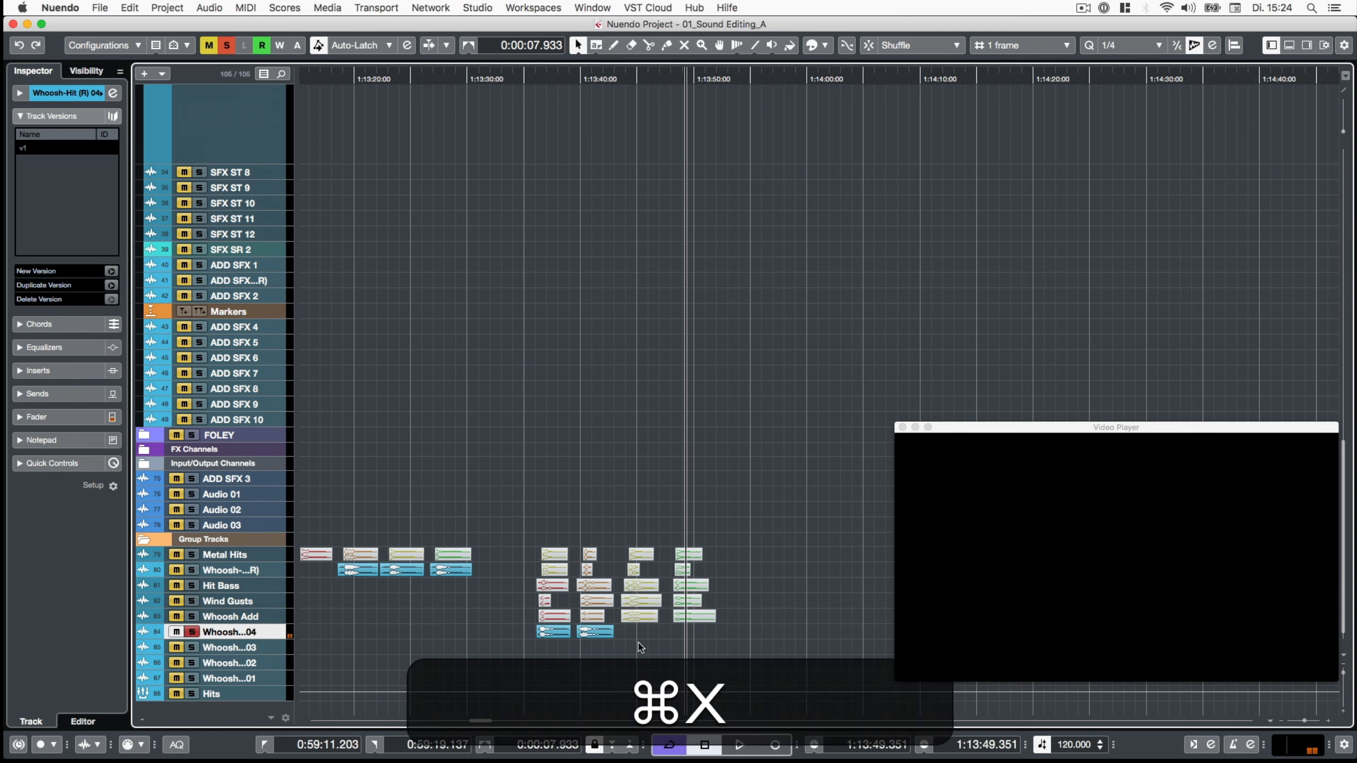
- Return to the stored zoom view and paste the cut events onto SFX ST 6, playing them with the layers above
key(alt)
key(alt+a)
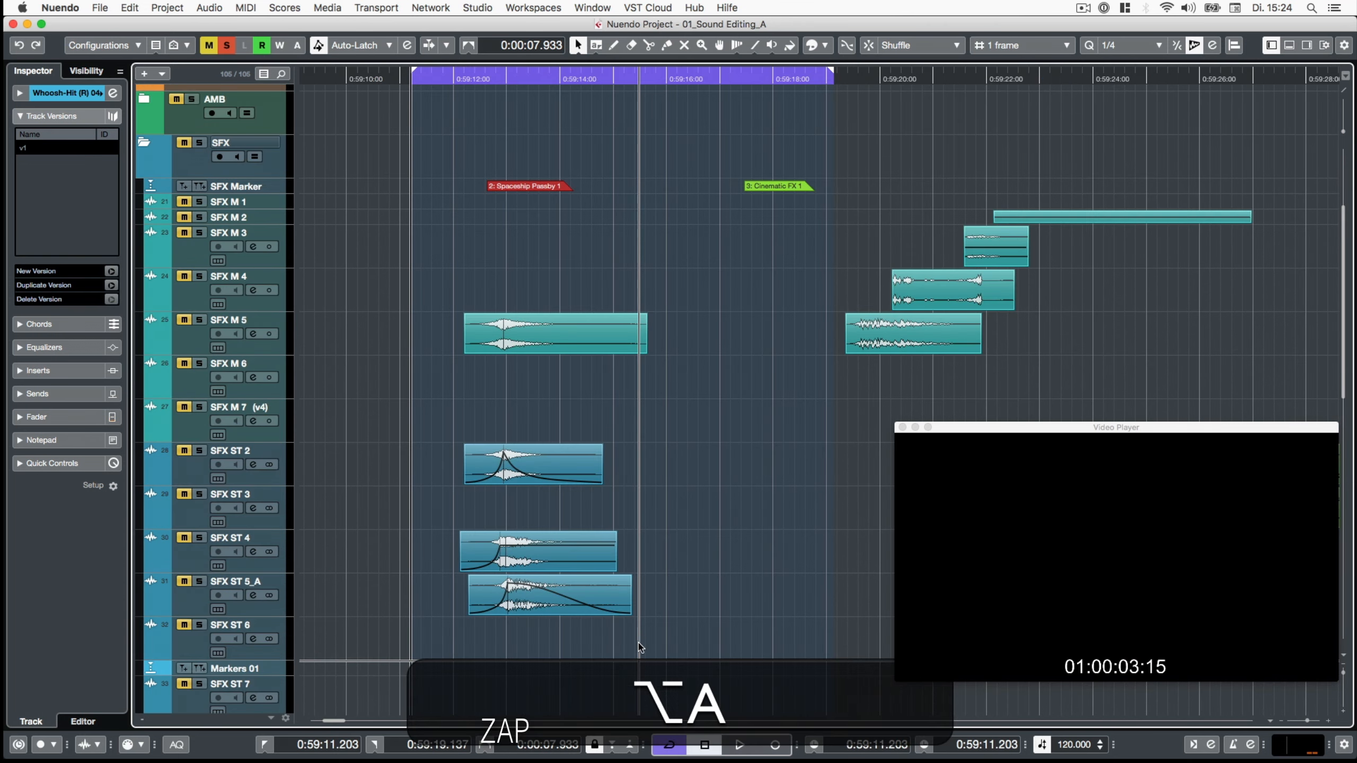
click(254, 629)
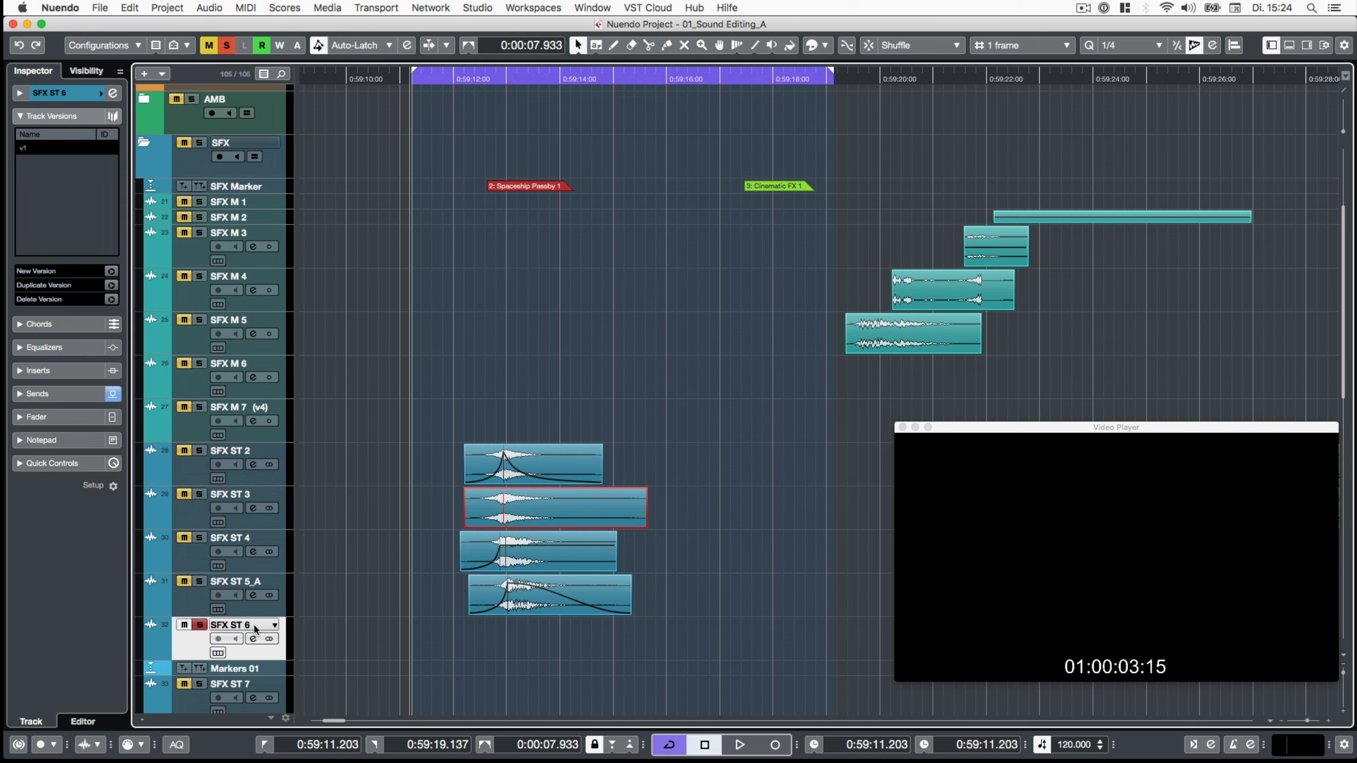
key(super+v)
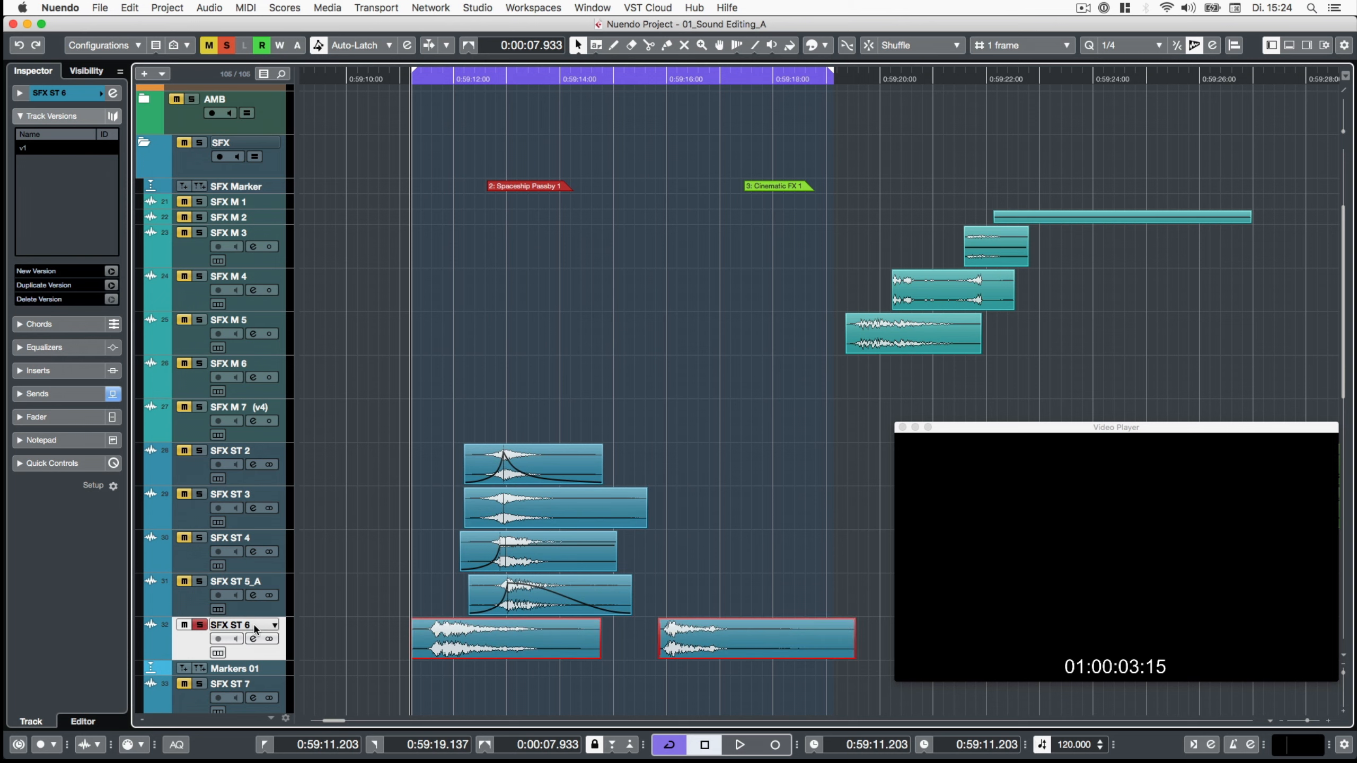
drag(355, 418, 691, 645)
key(space)
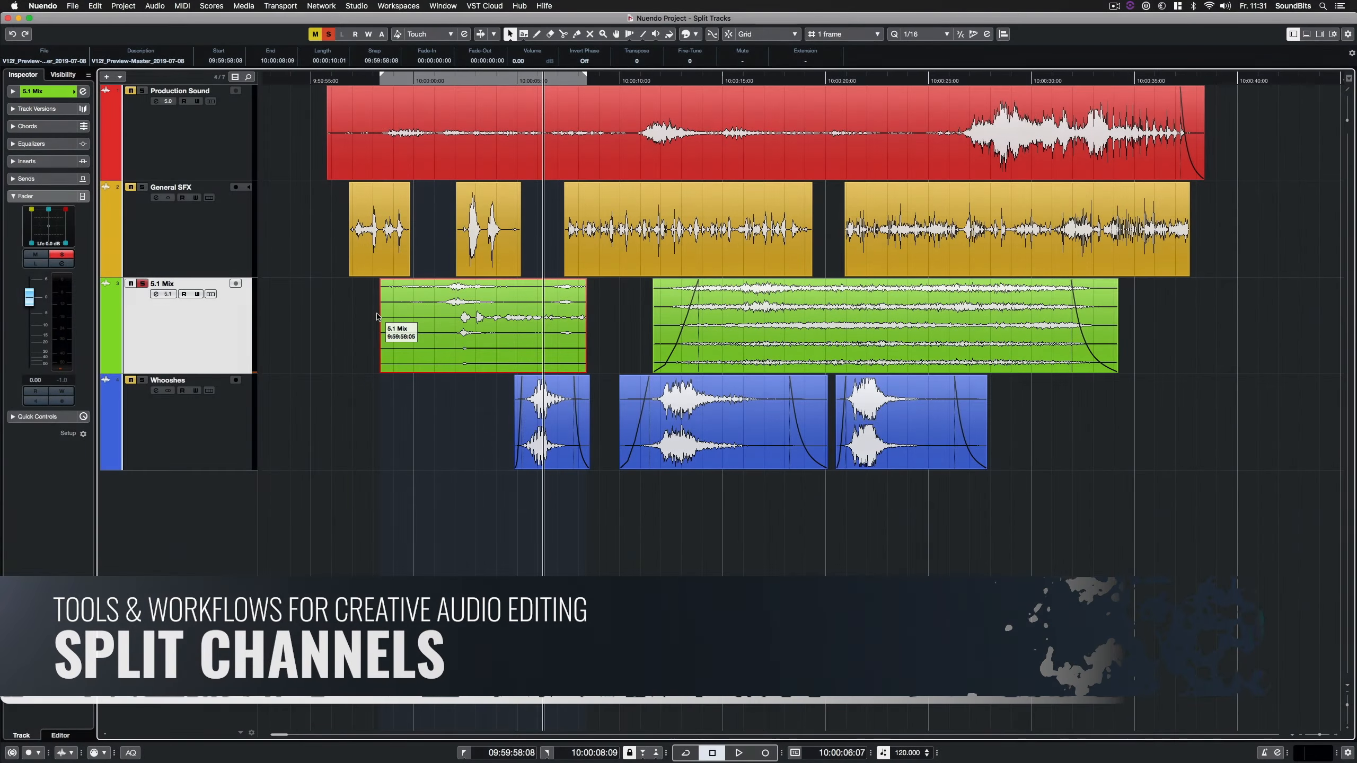
- Split the first 5.1 Mix event, extracting only channel 3 to lanes and pool with the name format "audio_01.wav"
click(154, 5)
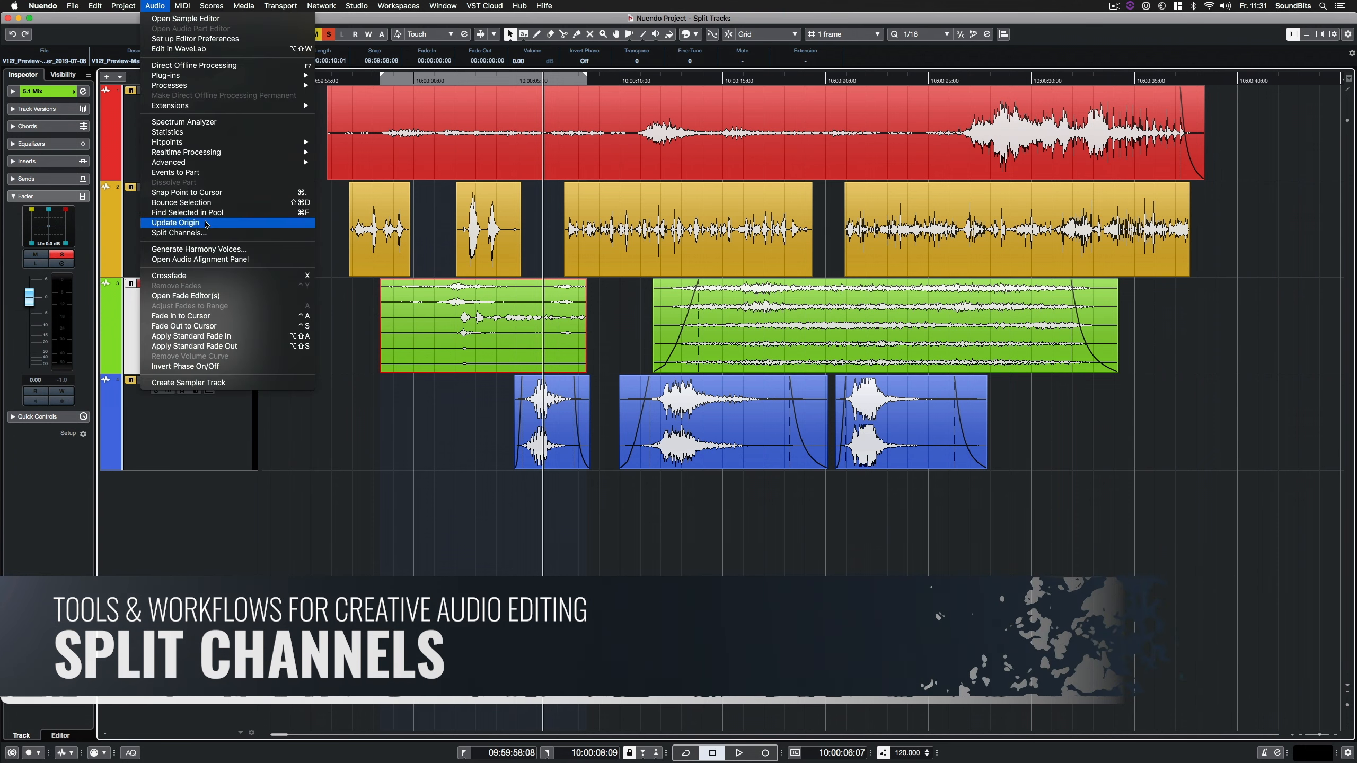
click(208, 234)
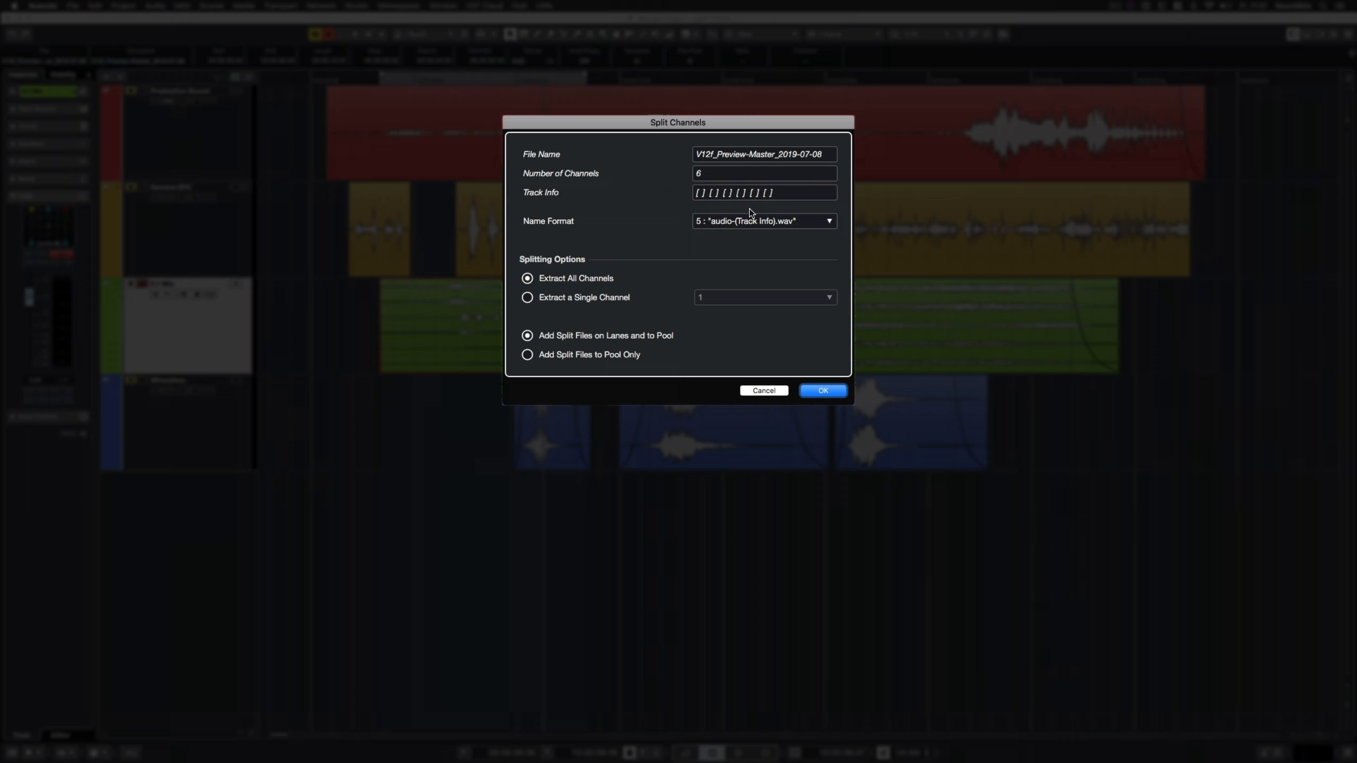
click(748, 224)
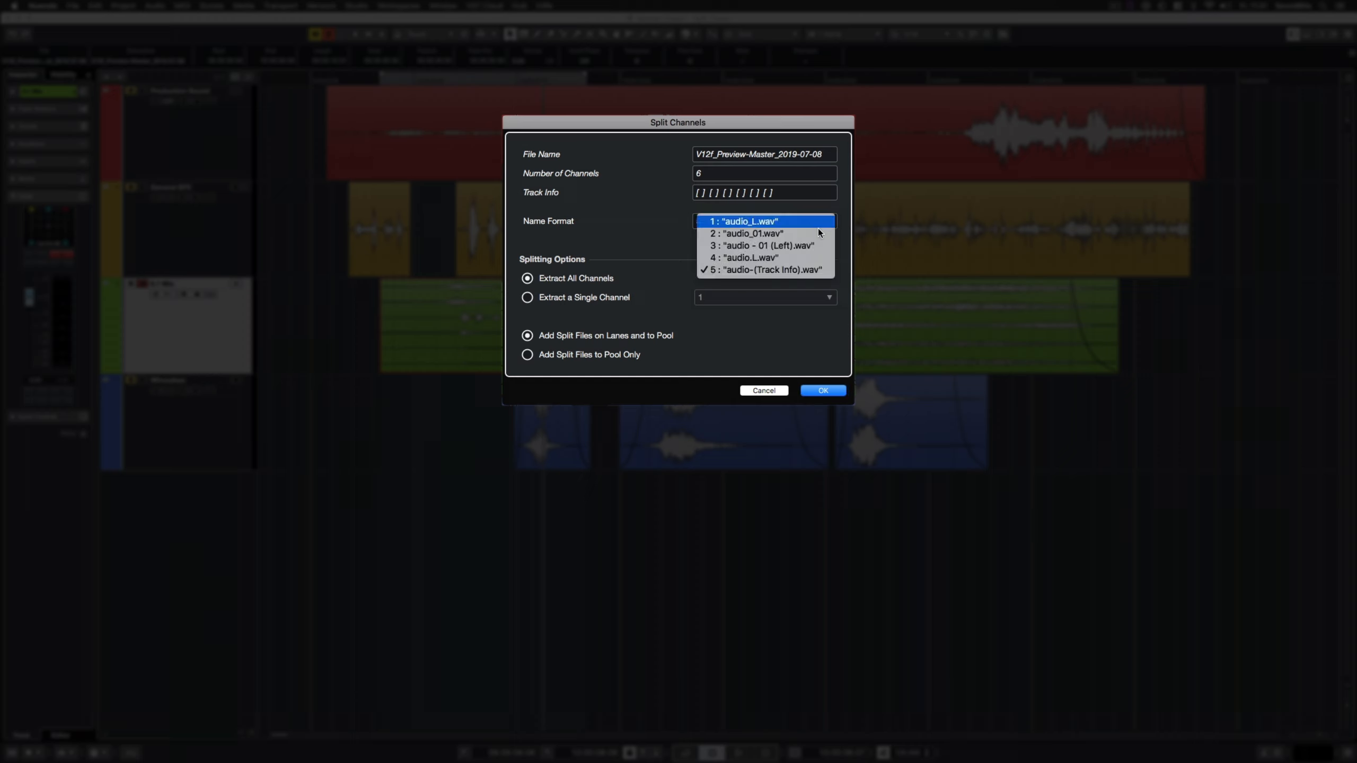
click(816, 233)
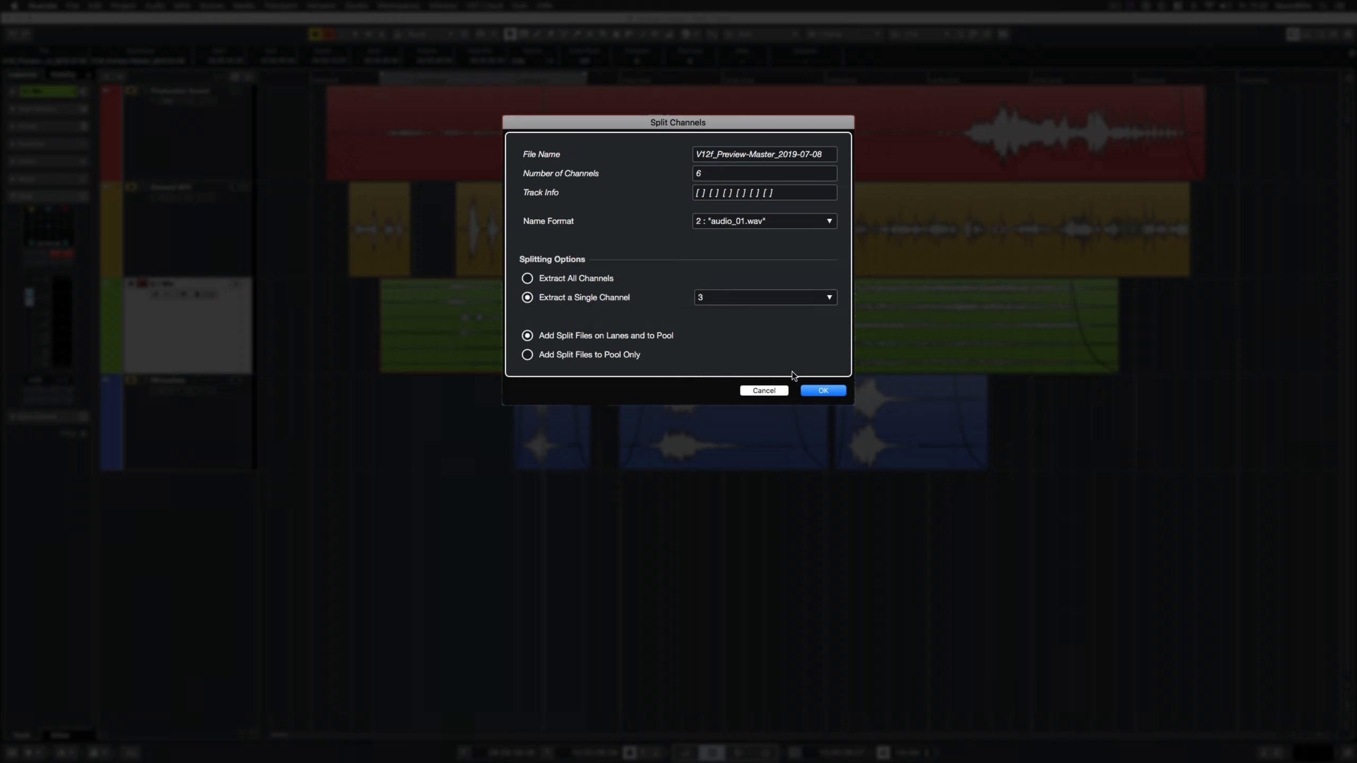
click(824, 391)
key(space)
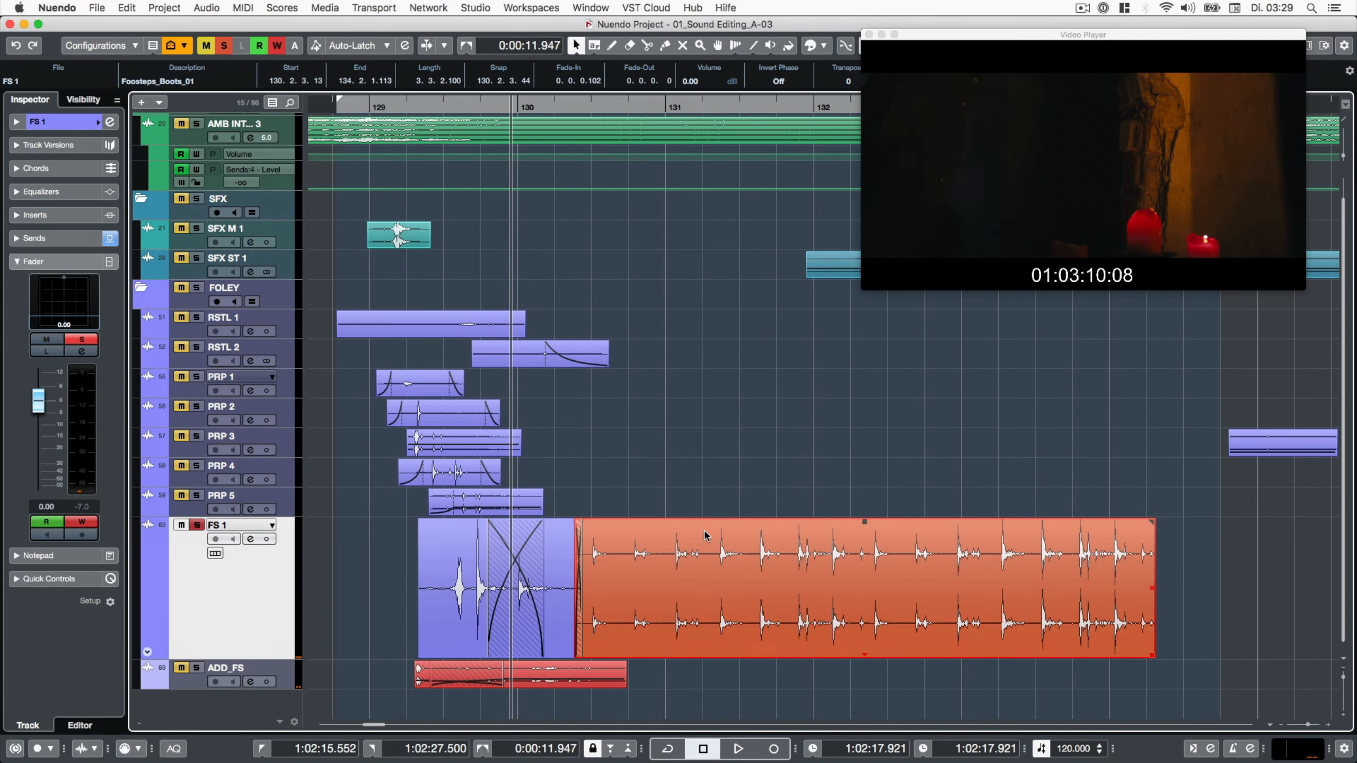
- Split the orange footsteps event on FS 1, extracting only channel 1 to lanes and pool
click(206, 7)
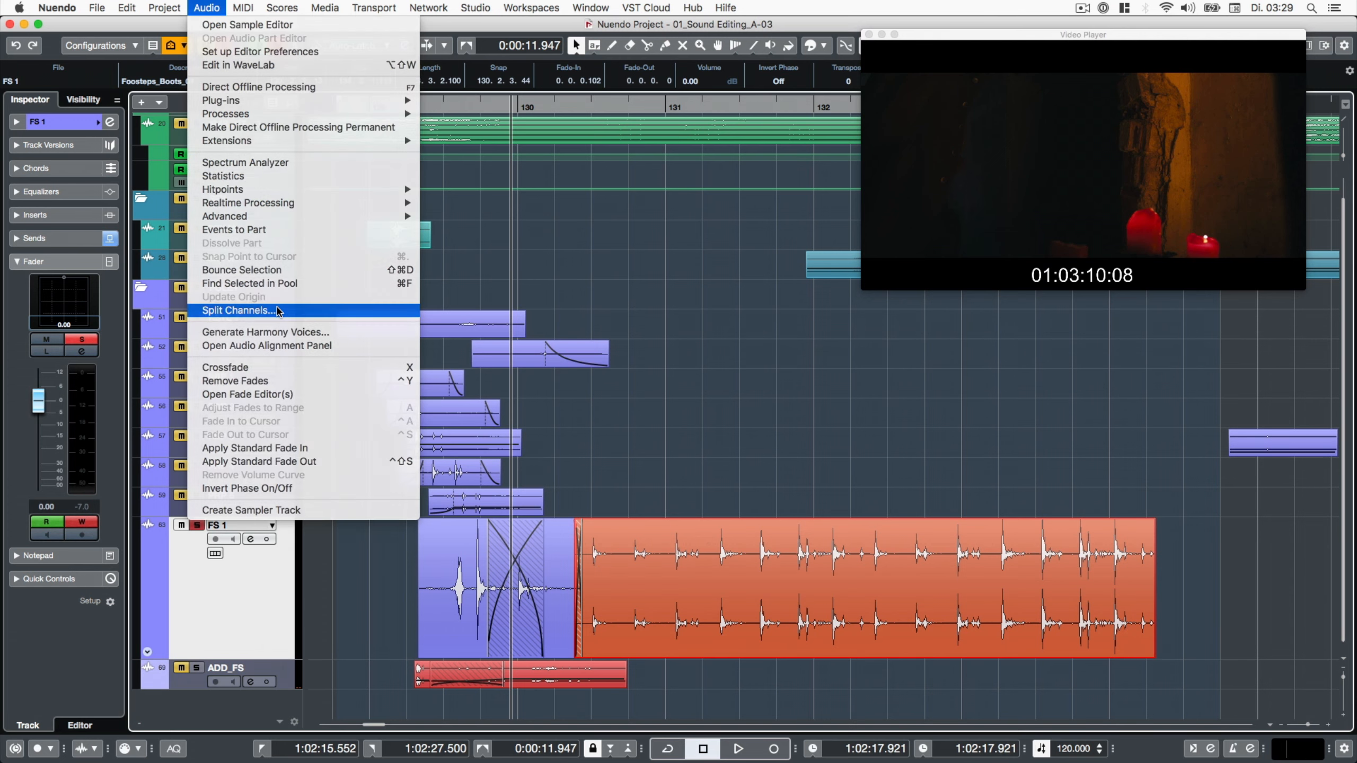
click(229, 311)
click(376, 343)
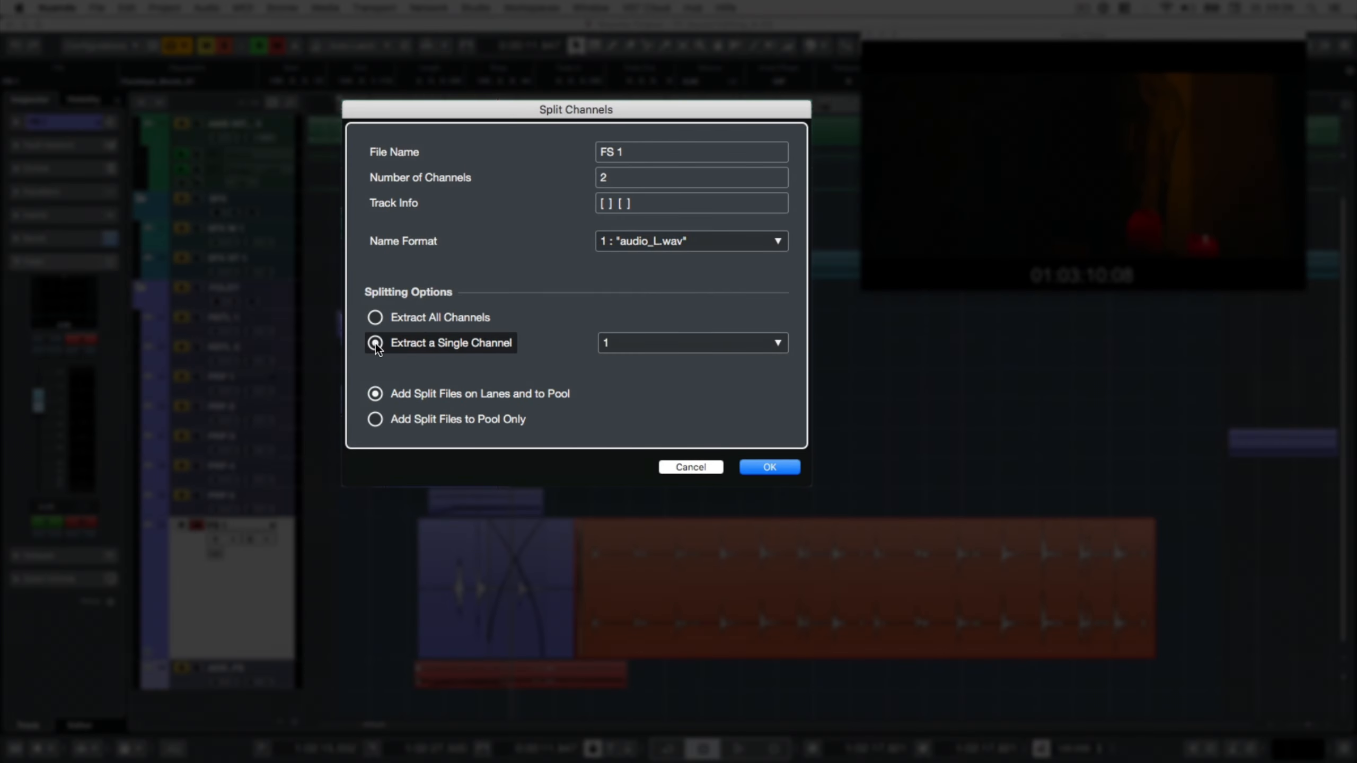
click(766, 464)
click(407, 106)
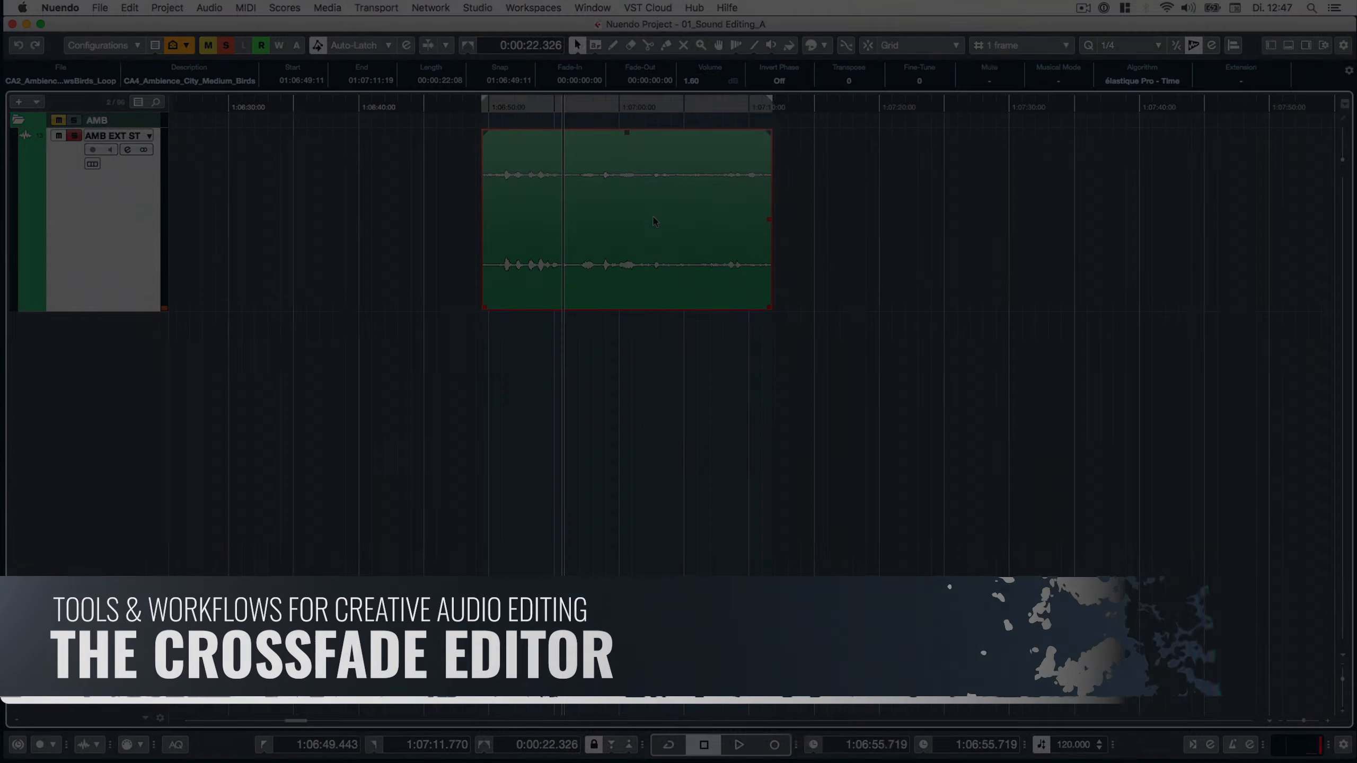
- Place a copy of the AMB EXT ST ambience event at 01:07:07:16 and crossfade it with the original's end
click(655, 221)
drag(672, 272, 874, 280)
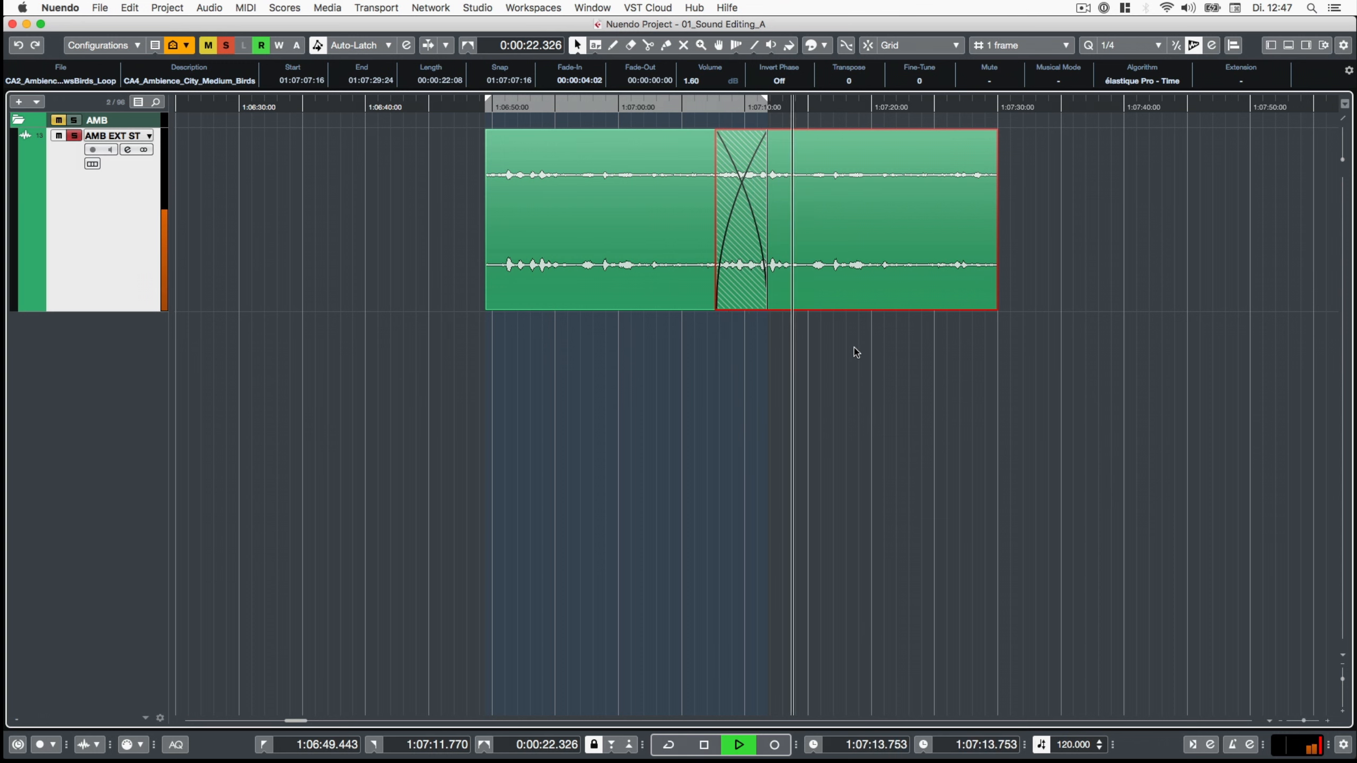
- Stop playback and shift the crossfades between the selected ambience events on AMB EXT ST along the timeline together
key(space)
mouse_move(733, 257)
mouse_down()
mouse_move(586, 257)
mouse_move(738, 255)
mouse_up()
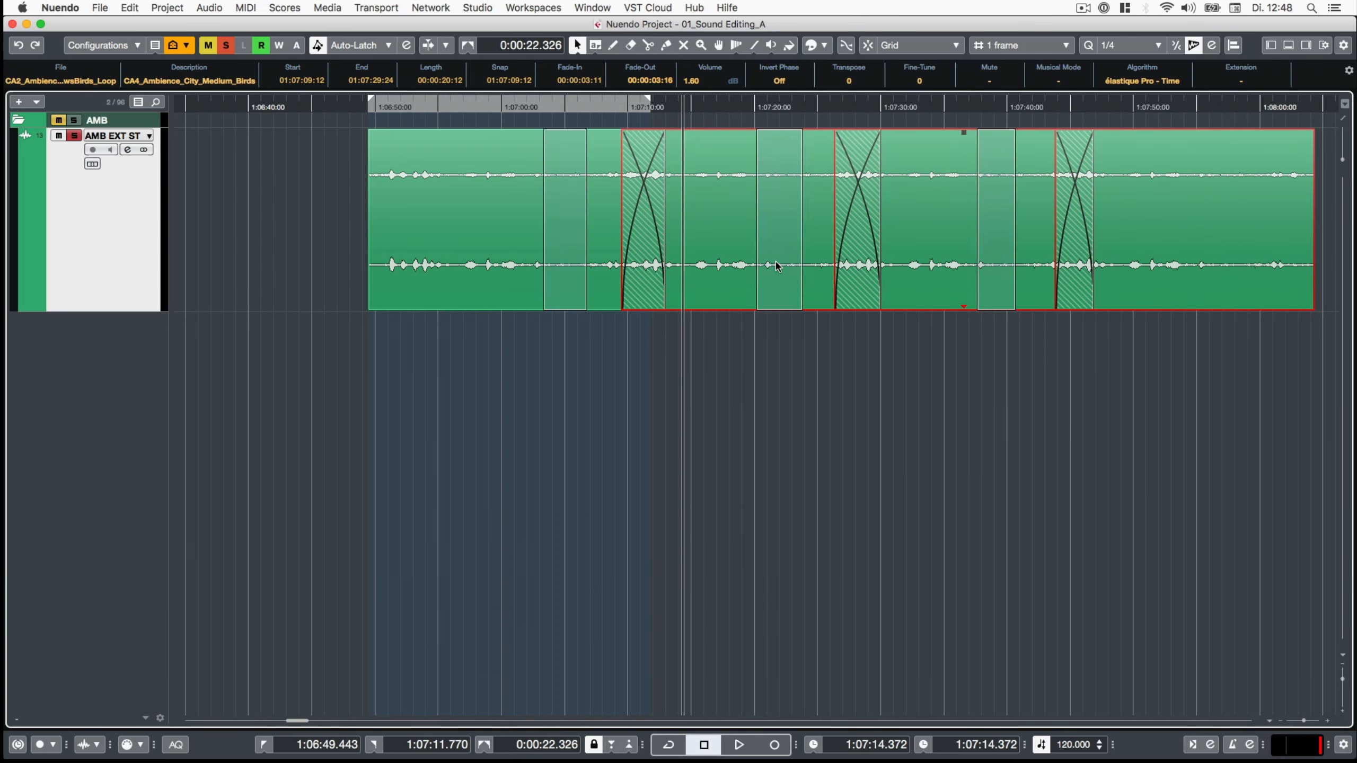
drag(776, 265, 880, 303)
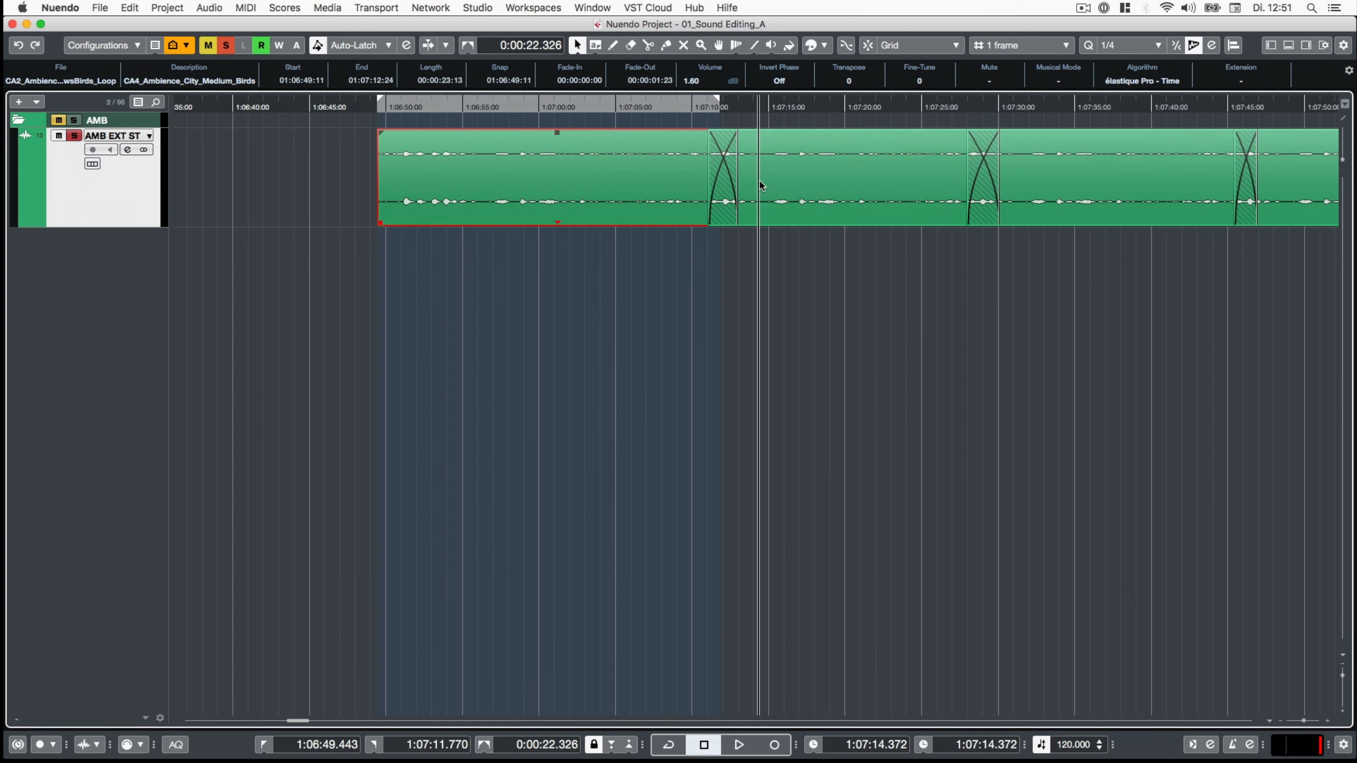
click(813, 185)
drag(814, 205, 765, 437)
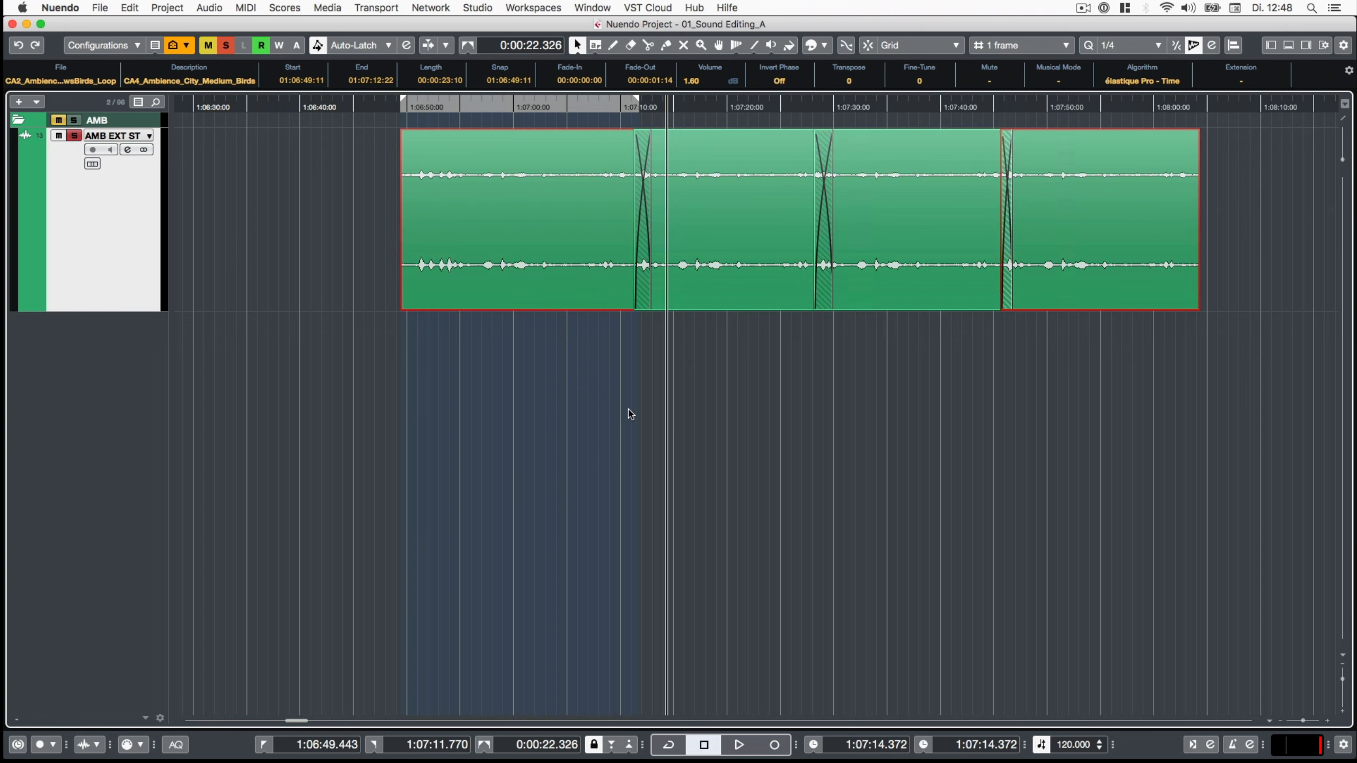
- Select all AMB EXT ST ambience events and edit their crossfades together, setting the length to about 1.933 s and reshaping the fade-in curve
drag(529, 411, 1105, 241)
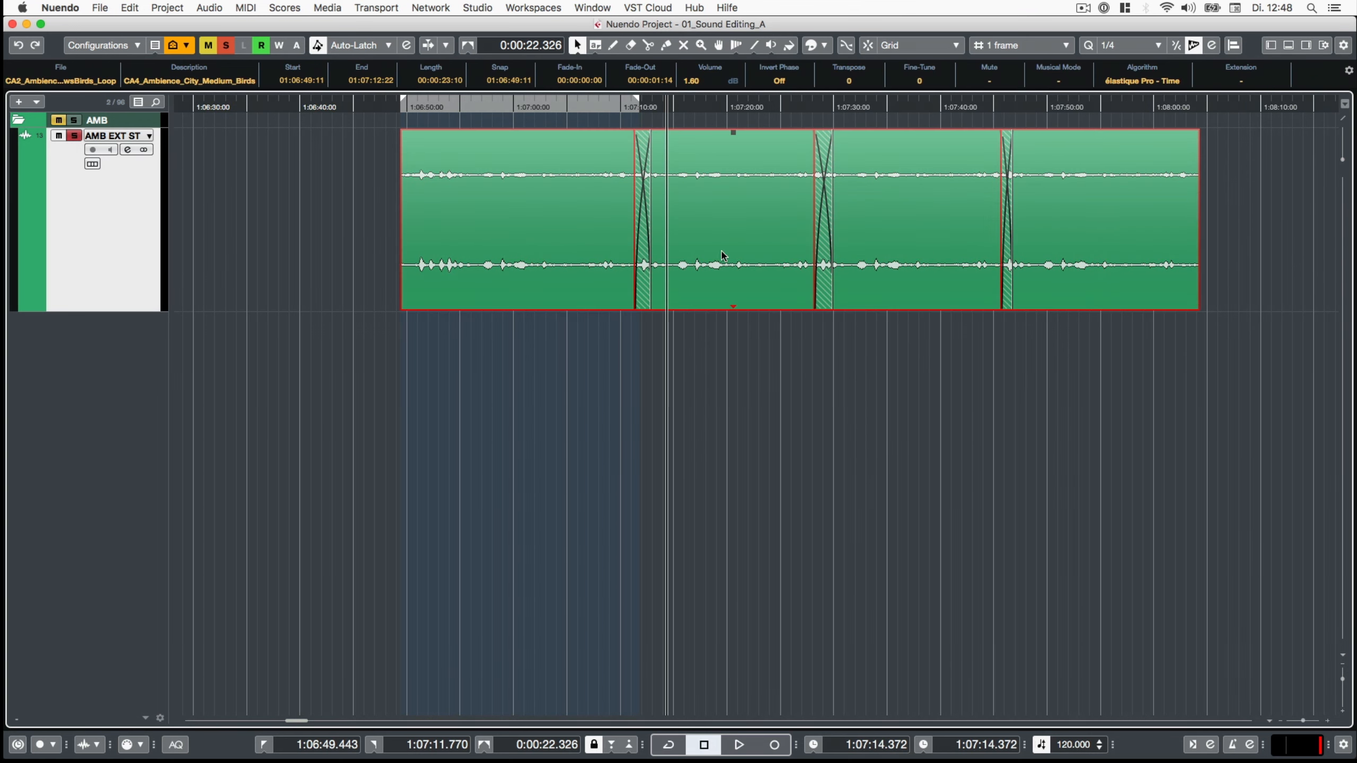
double_click(643, 281)
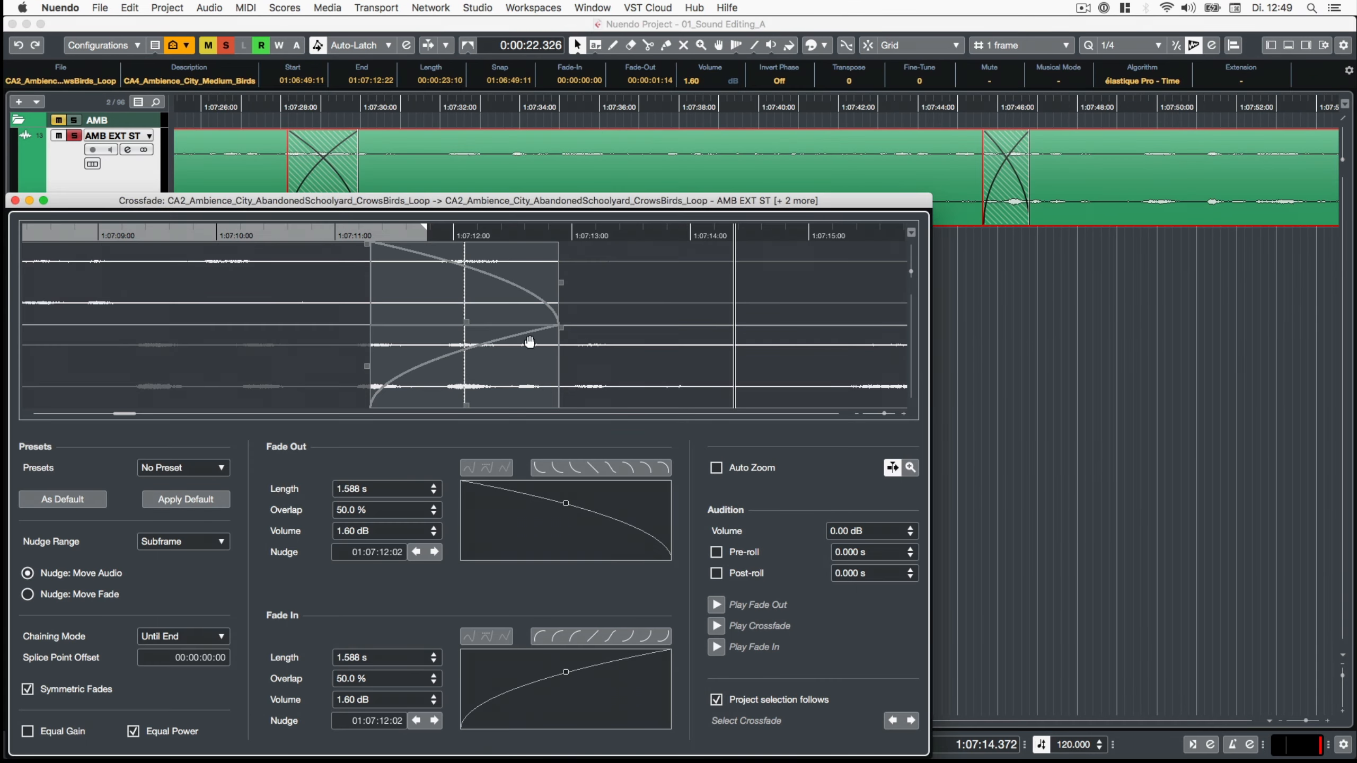
drag(467, 323, 416, 356)
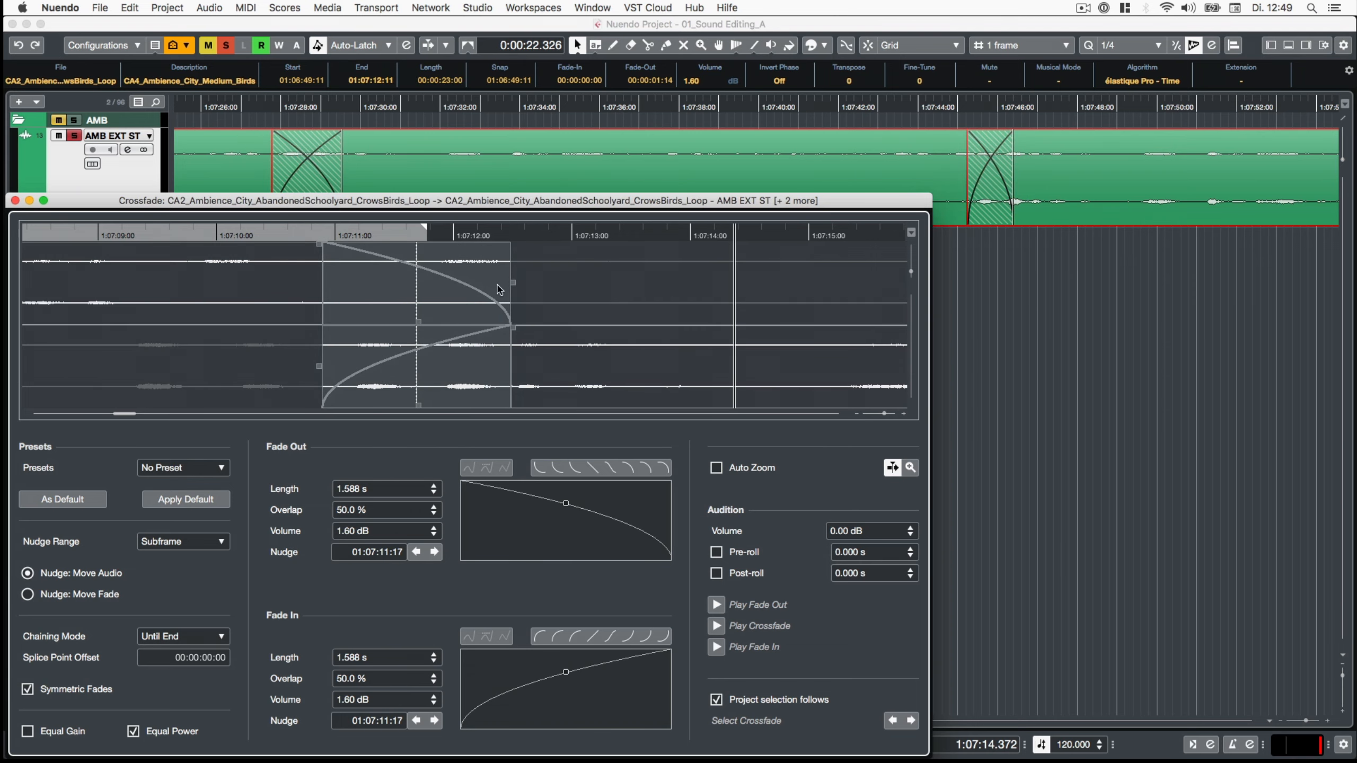
drag(509, 293, 570, 323)
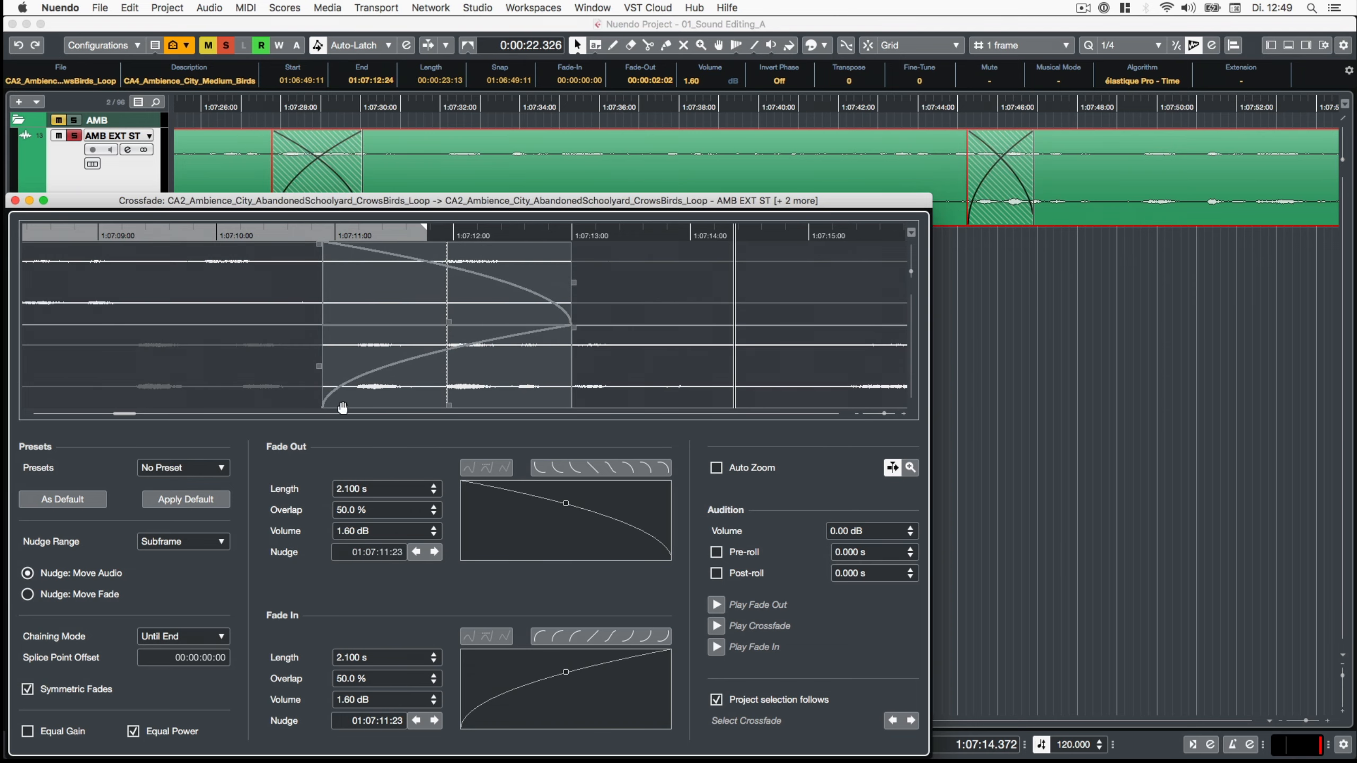
drag(319, 366, 339, 366)
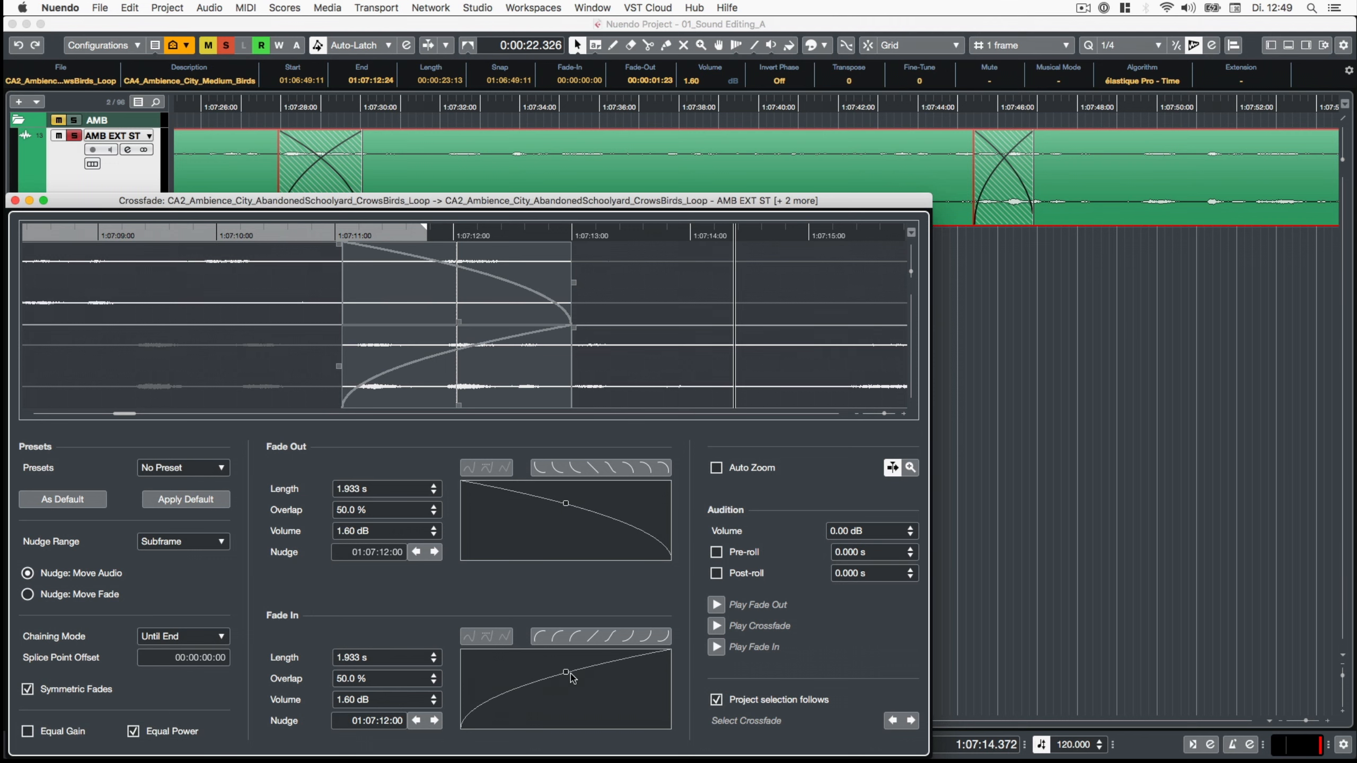
drag(566, 673, 558, 706)
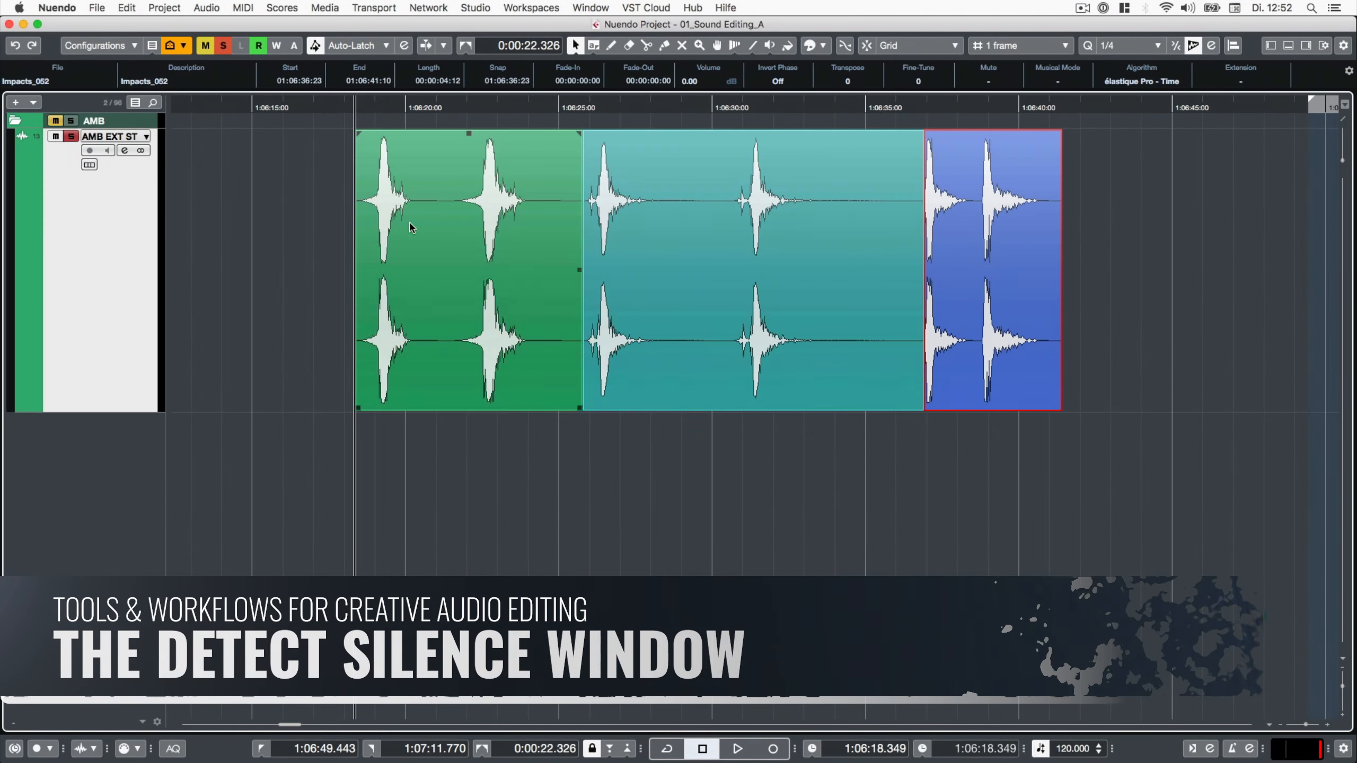
- Raise the linked Detect Silence threshold for the blue Impacts_052 event
click(943, 255)
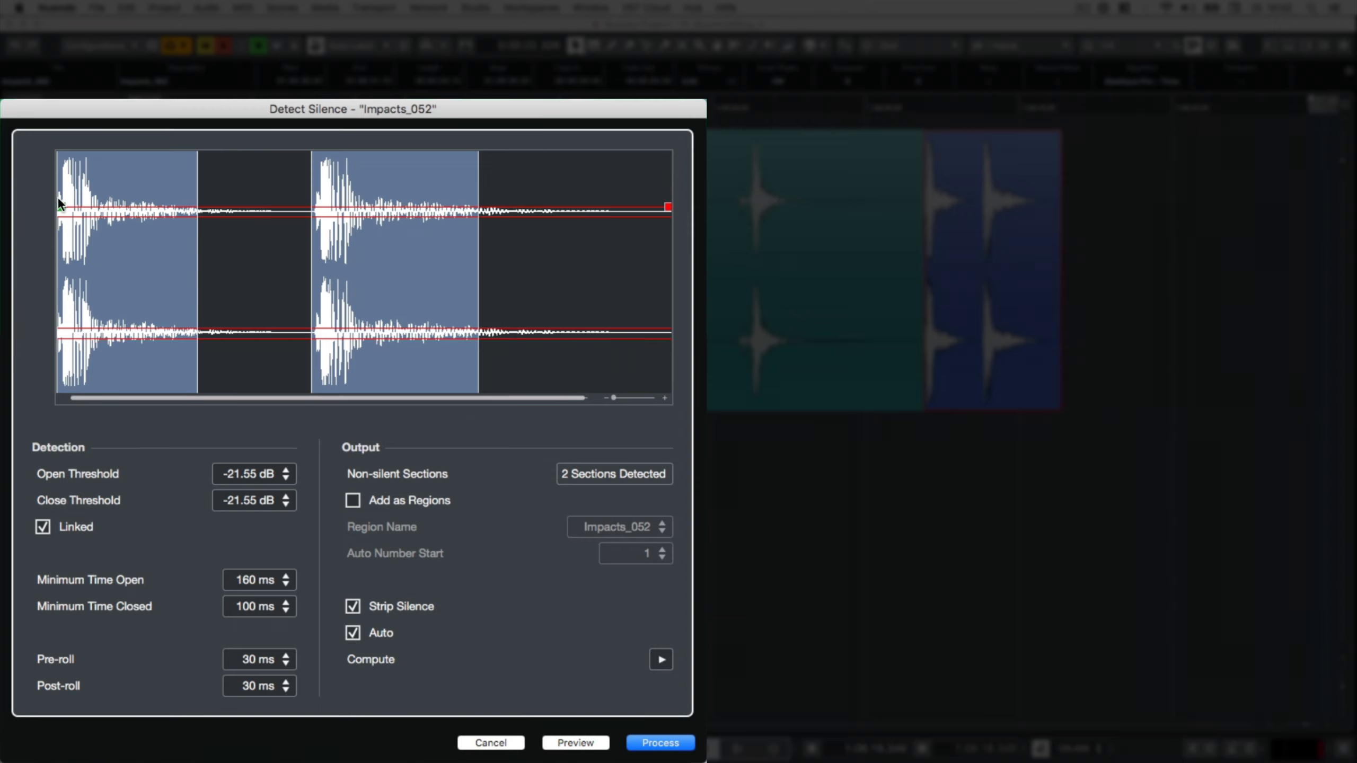
drag(62, 203, 68, 185)
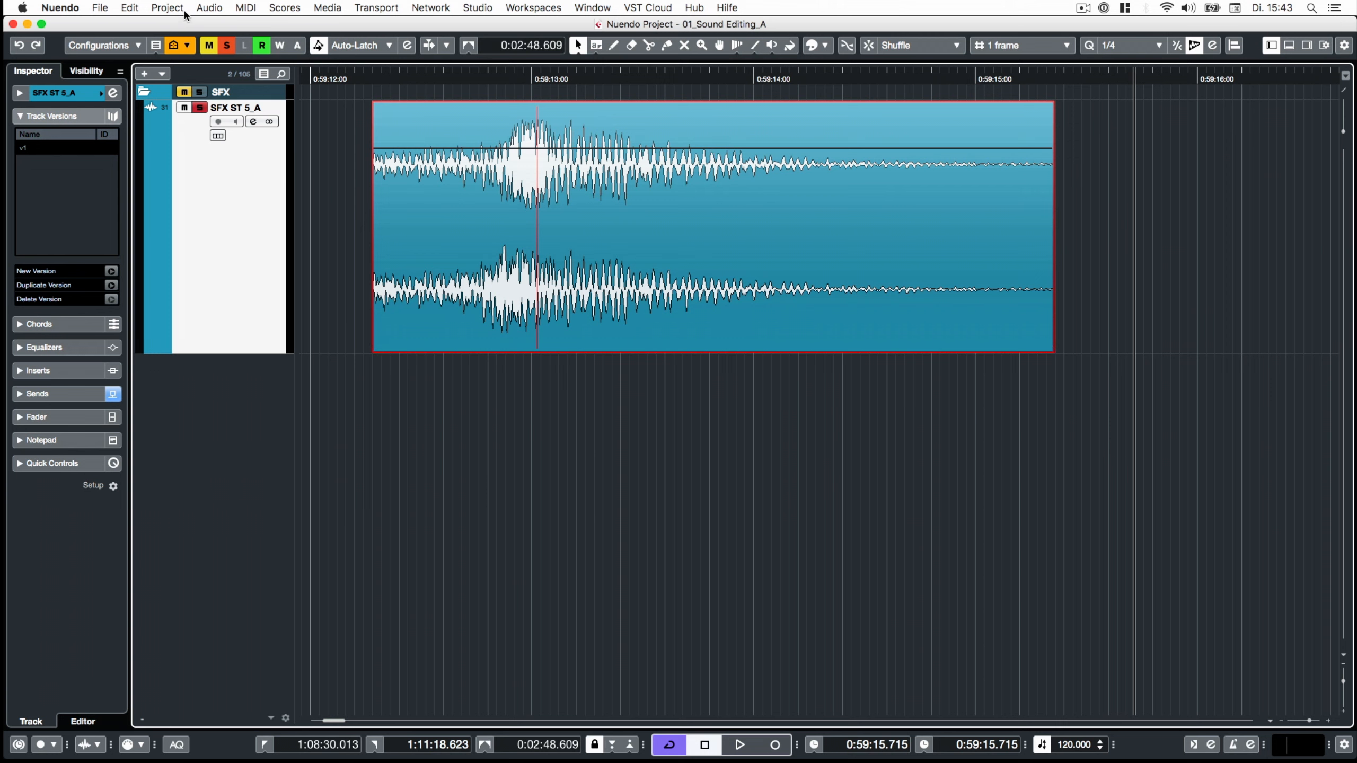
- Open the SFX ST 5_A whoosh event in WaveLab and play it there, shortening the Nuendo window so both remain in view
click(209, 7)
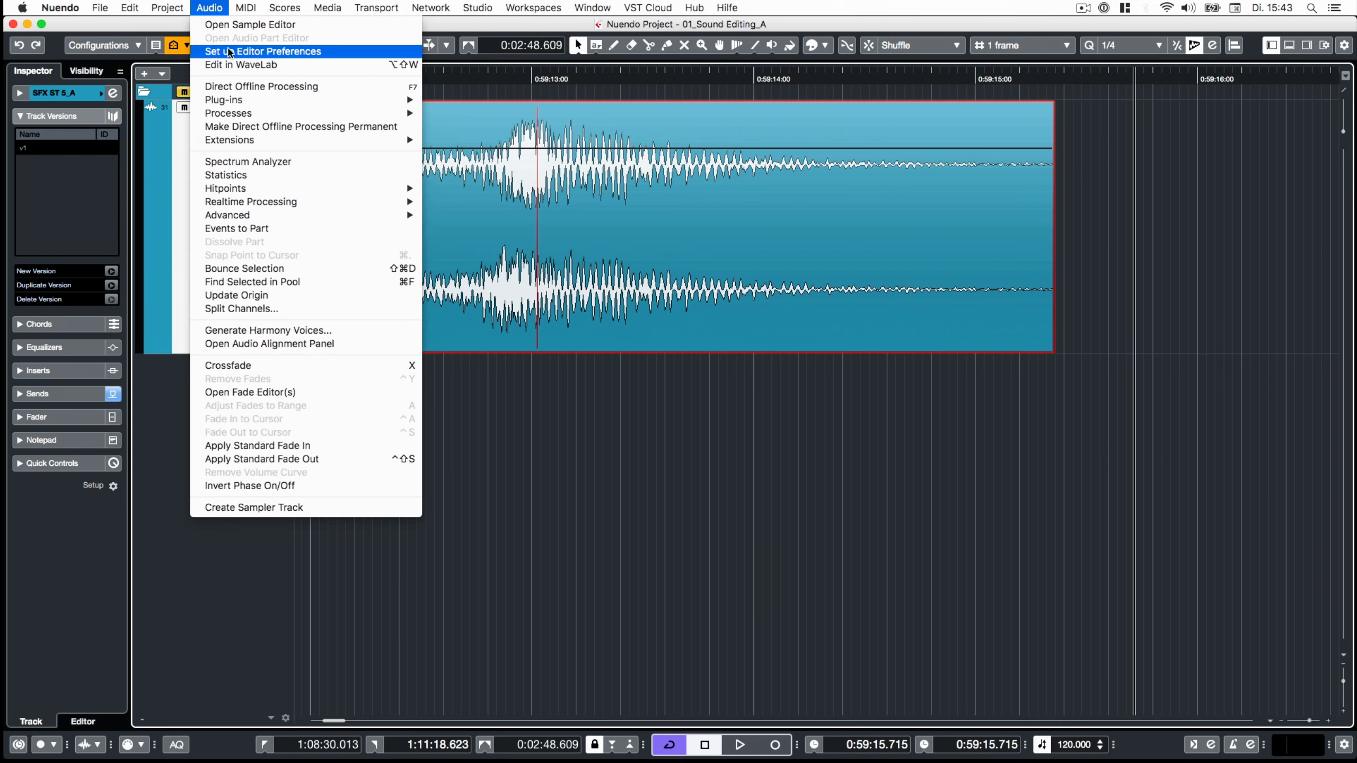
click(235, 65)
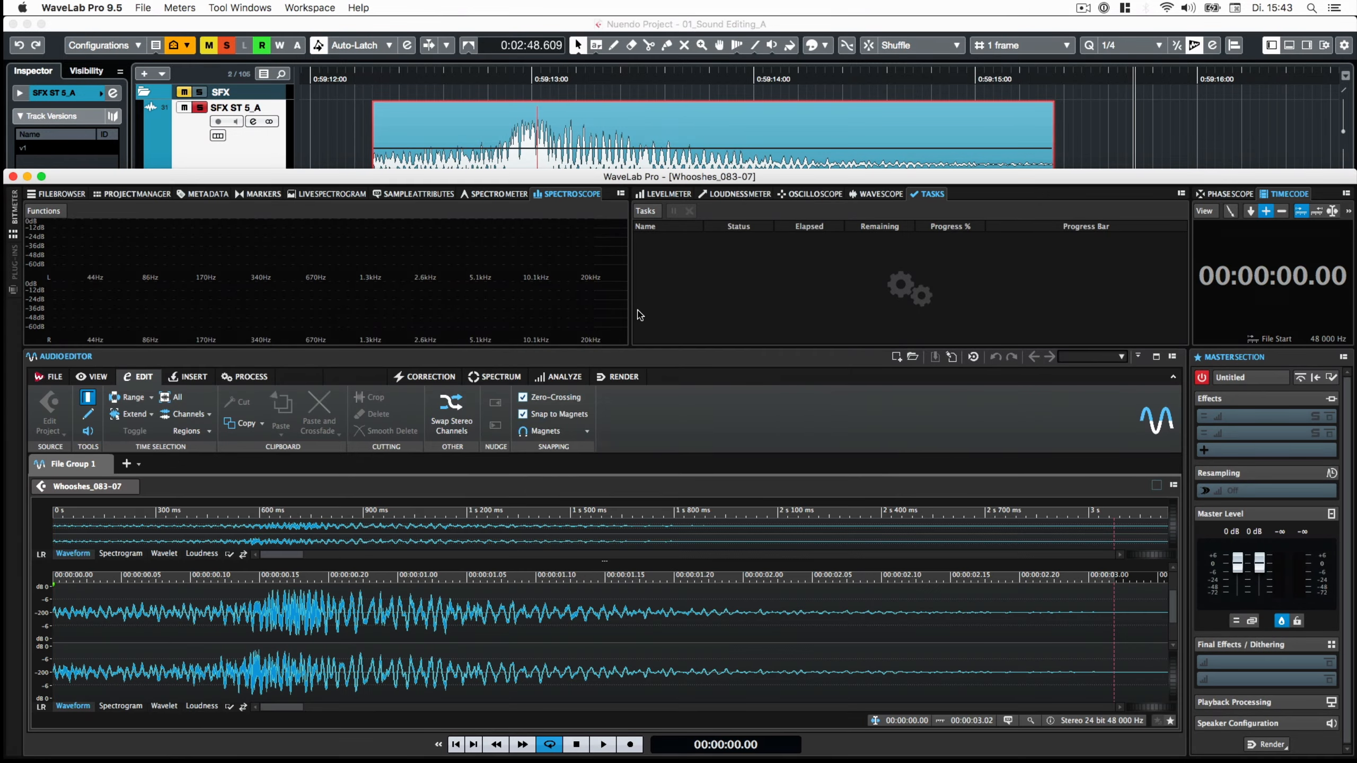
click(524, 27)
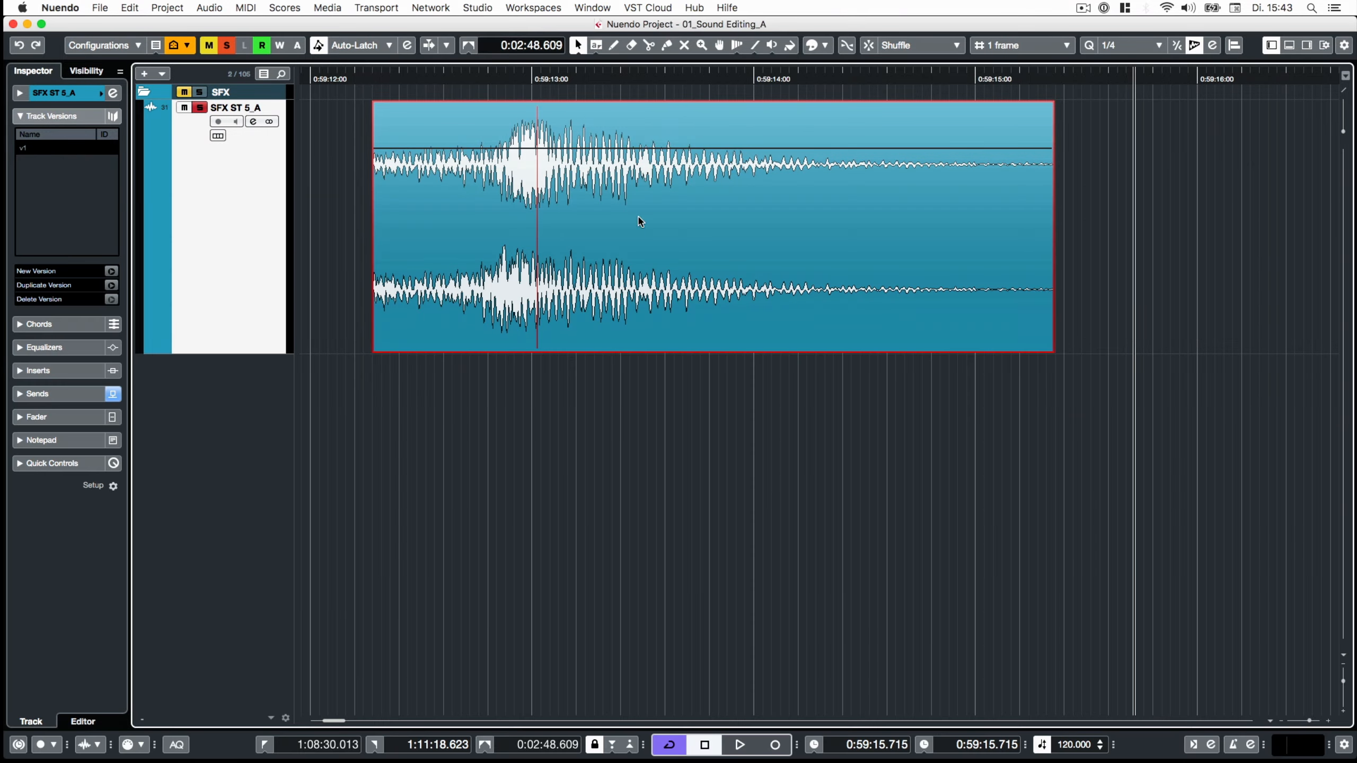
drag(1121, 759, 1121, 470)
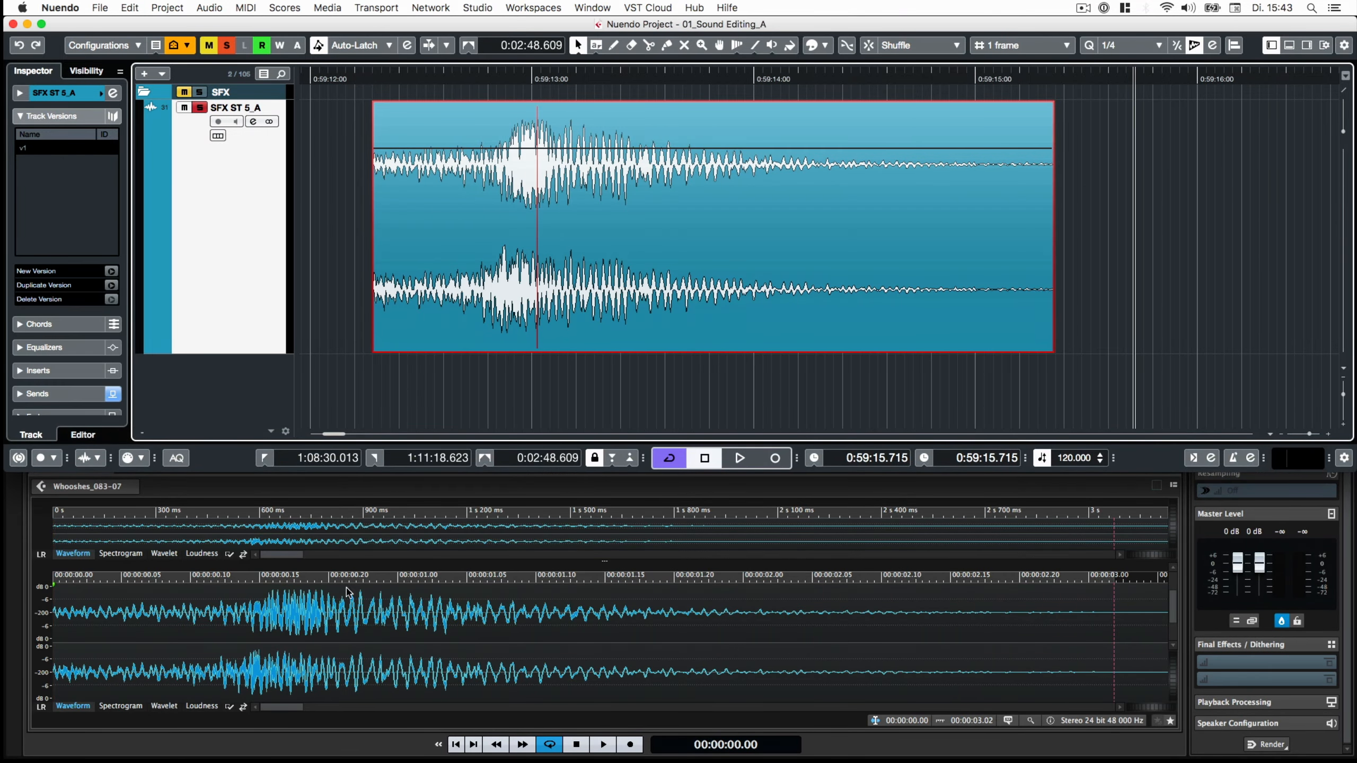
click(338, 607)
key(space)
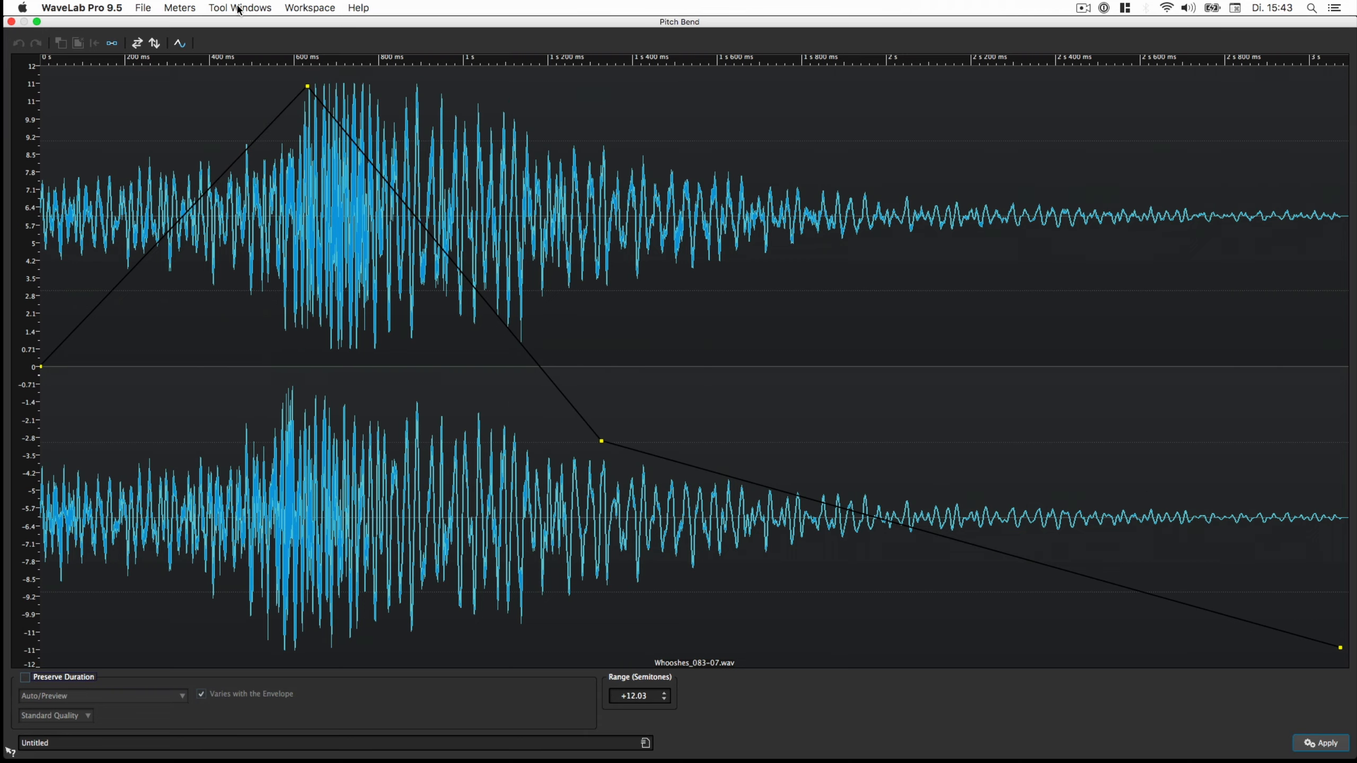
- Apply a pitch bend to Whooshes_083-07 with both middle envelope points lowered, and send the updated audio back to Nuendo
drag(307, 85, 264, 183)
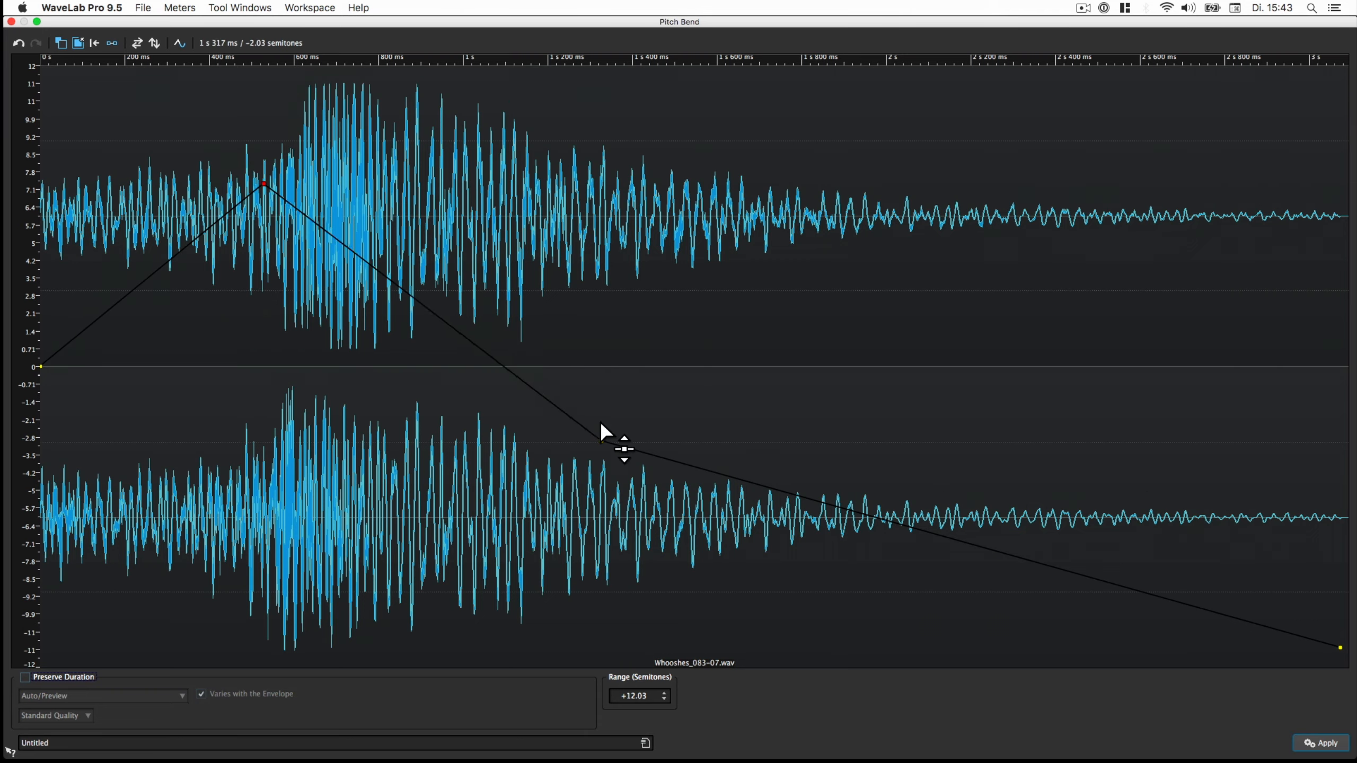
drag(601, 441, 599, 496)
click(1329, 744)
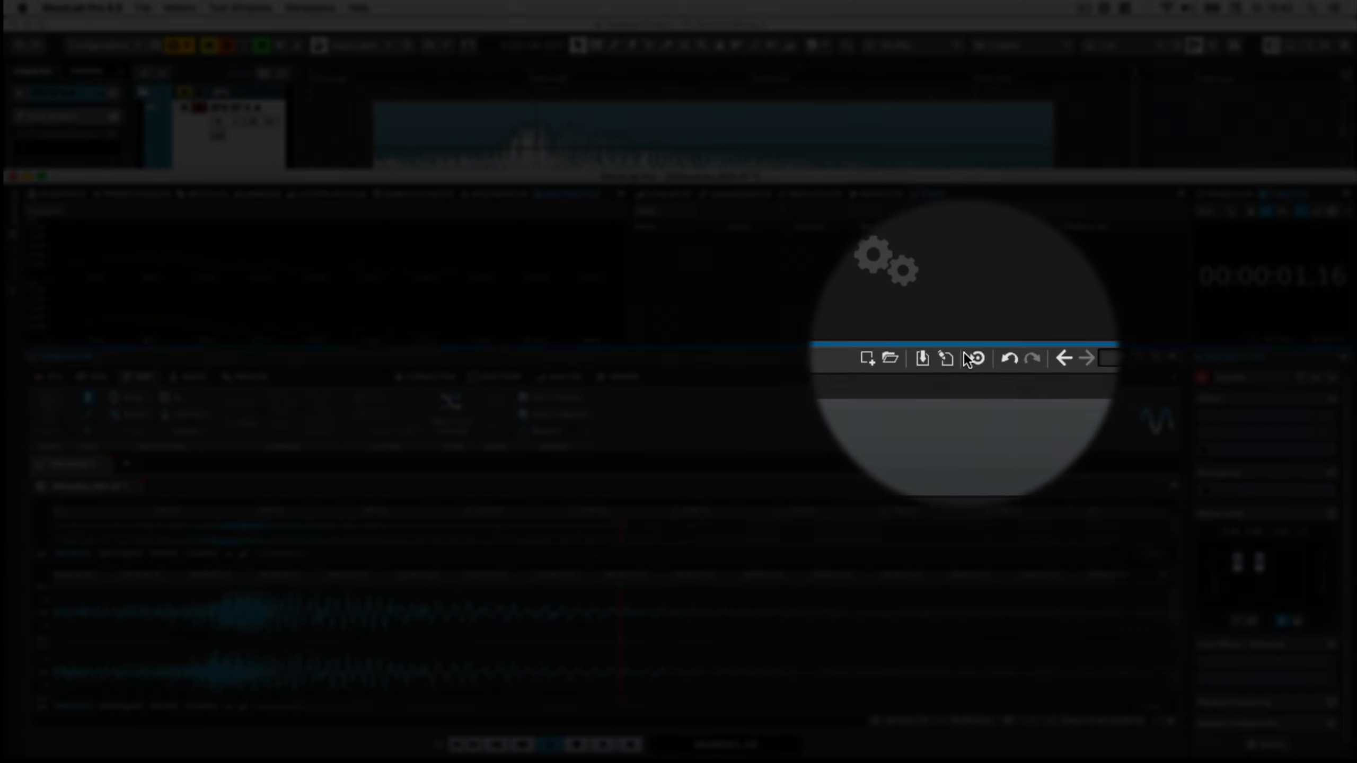
click(972, 355)
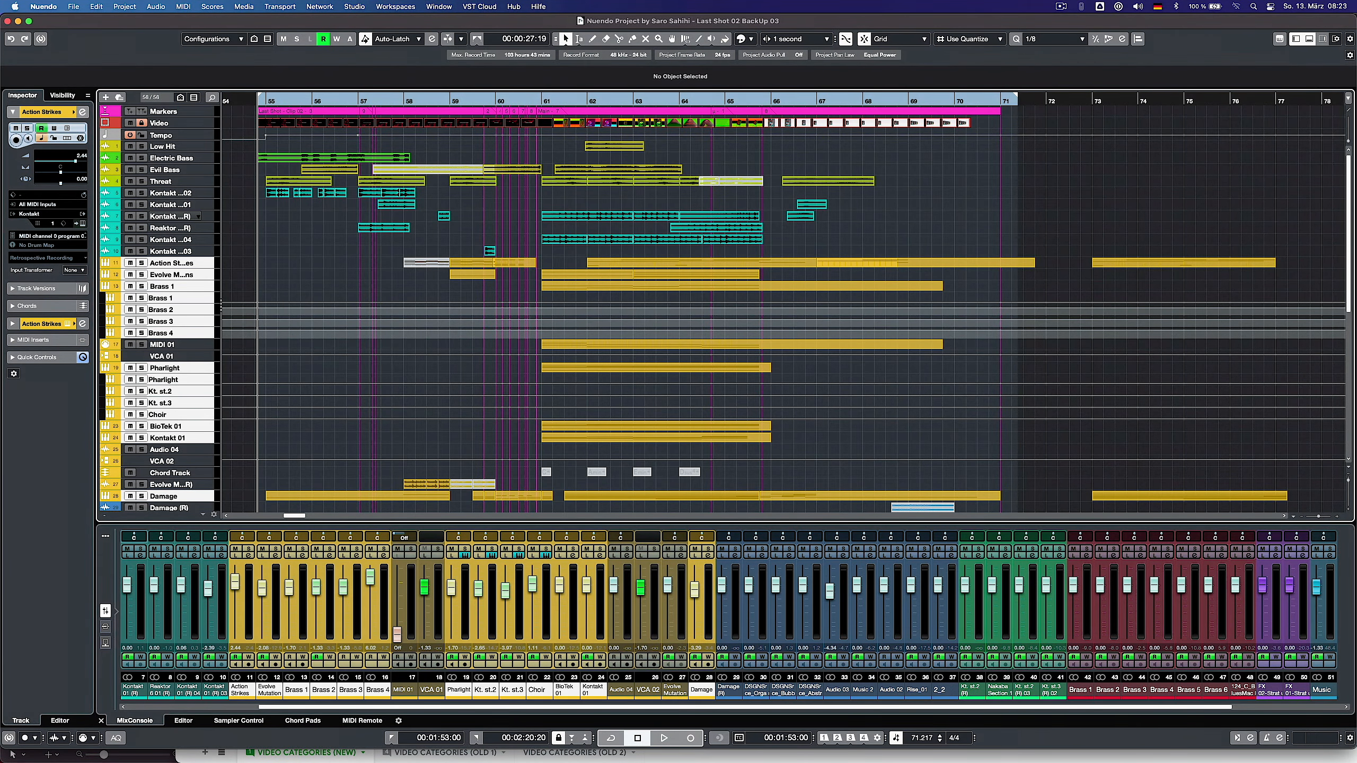
- Enlarge the height of the selected instrument tracks enough to show one row of track controls
click(313, 425)
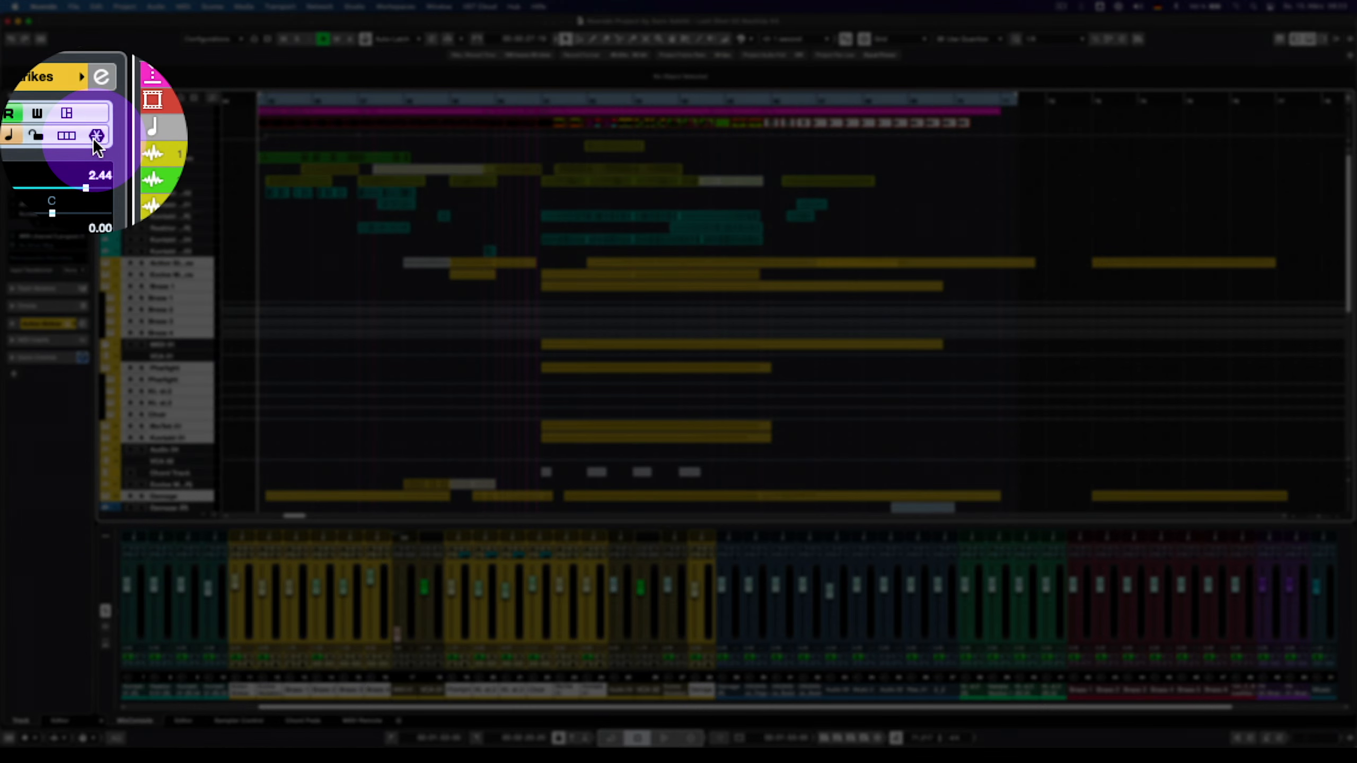
drag(153, 279, 159, 316)
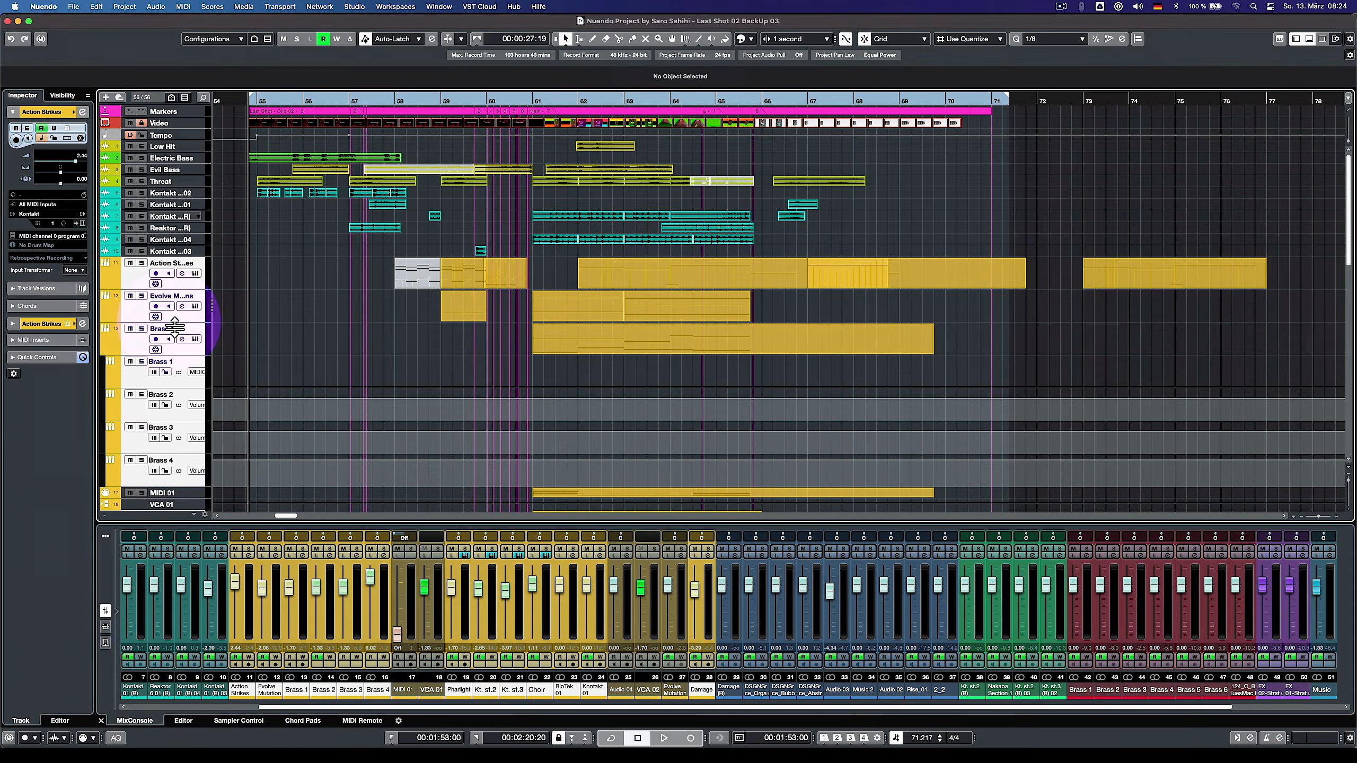
drag(174, 327, 174, 319)
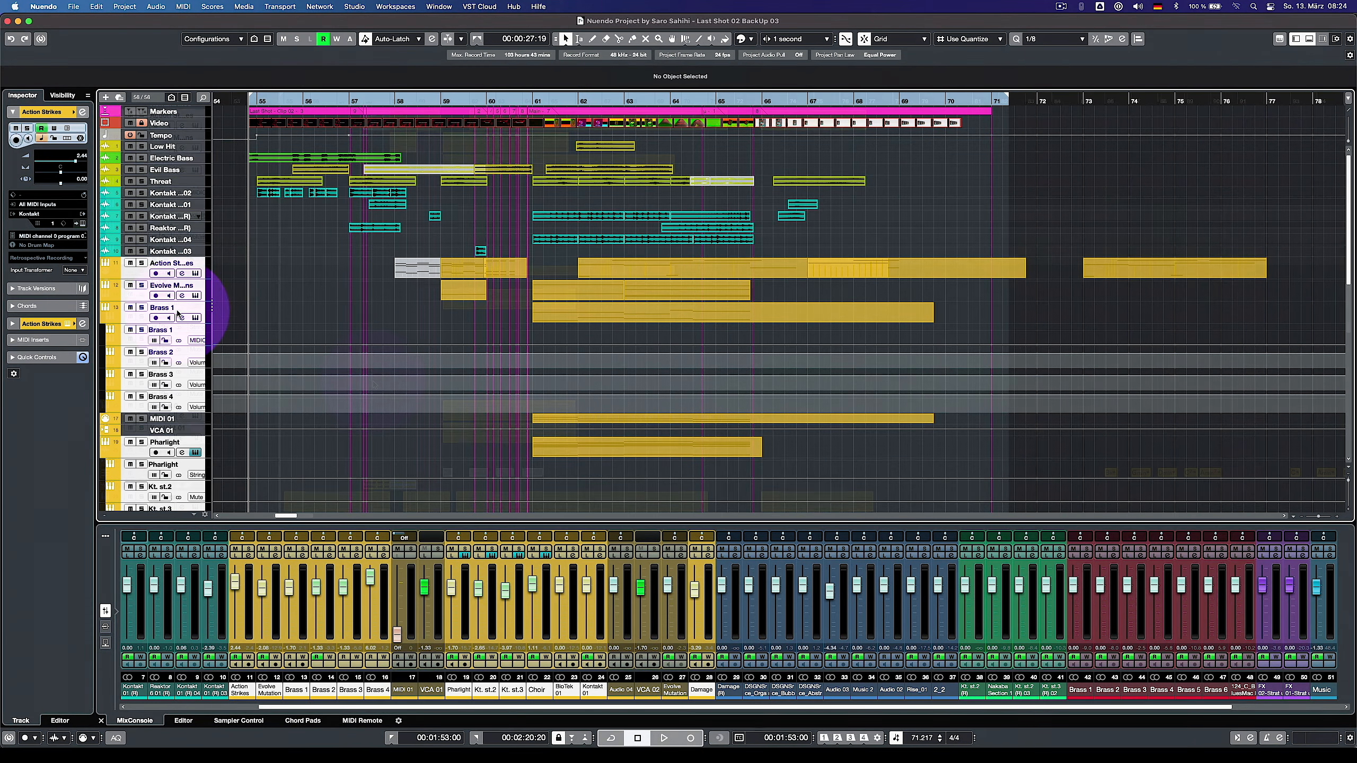
scroll(312, 266, down, 5)
key(g)
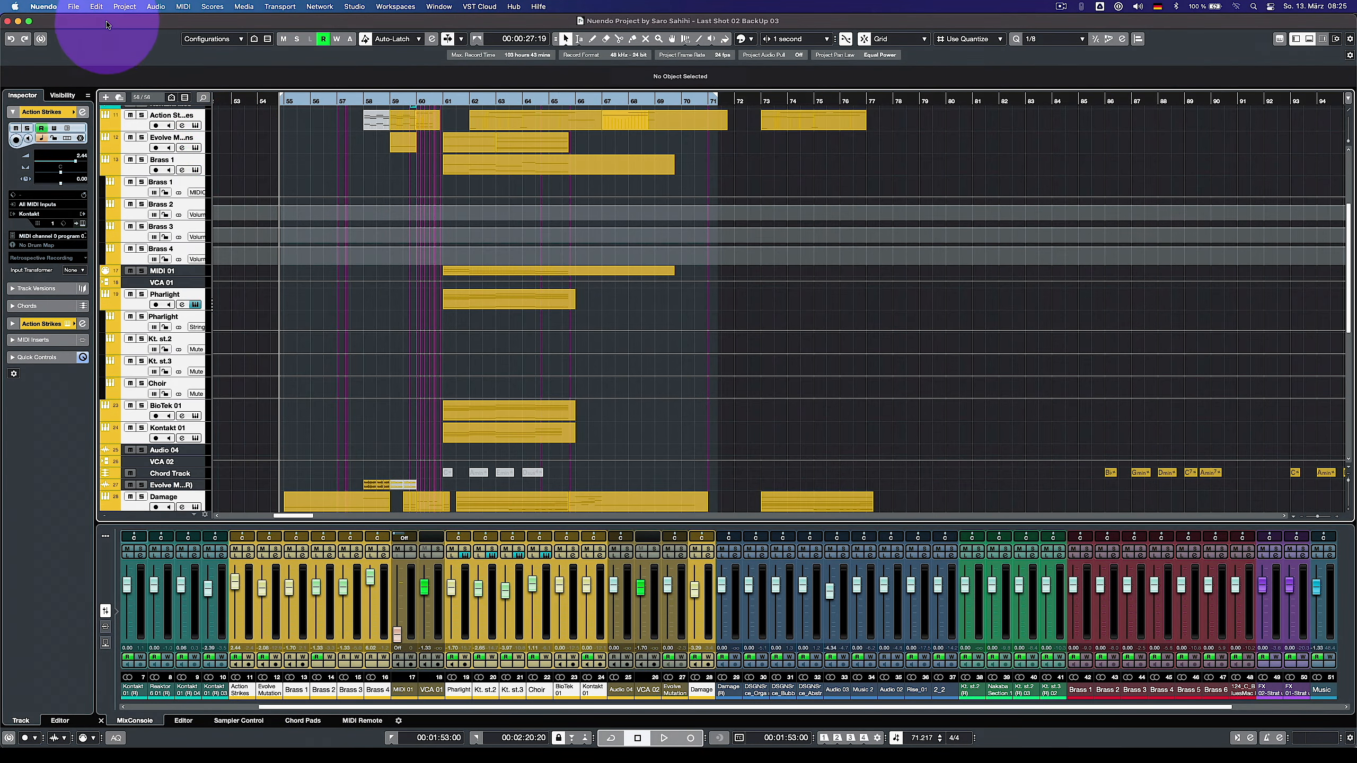
- Freeze the selected tracks with a 5 s tail size, including inserts for instrument tracks and unloading instruments when frozen
click(97, 7)
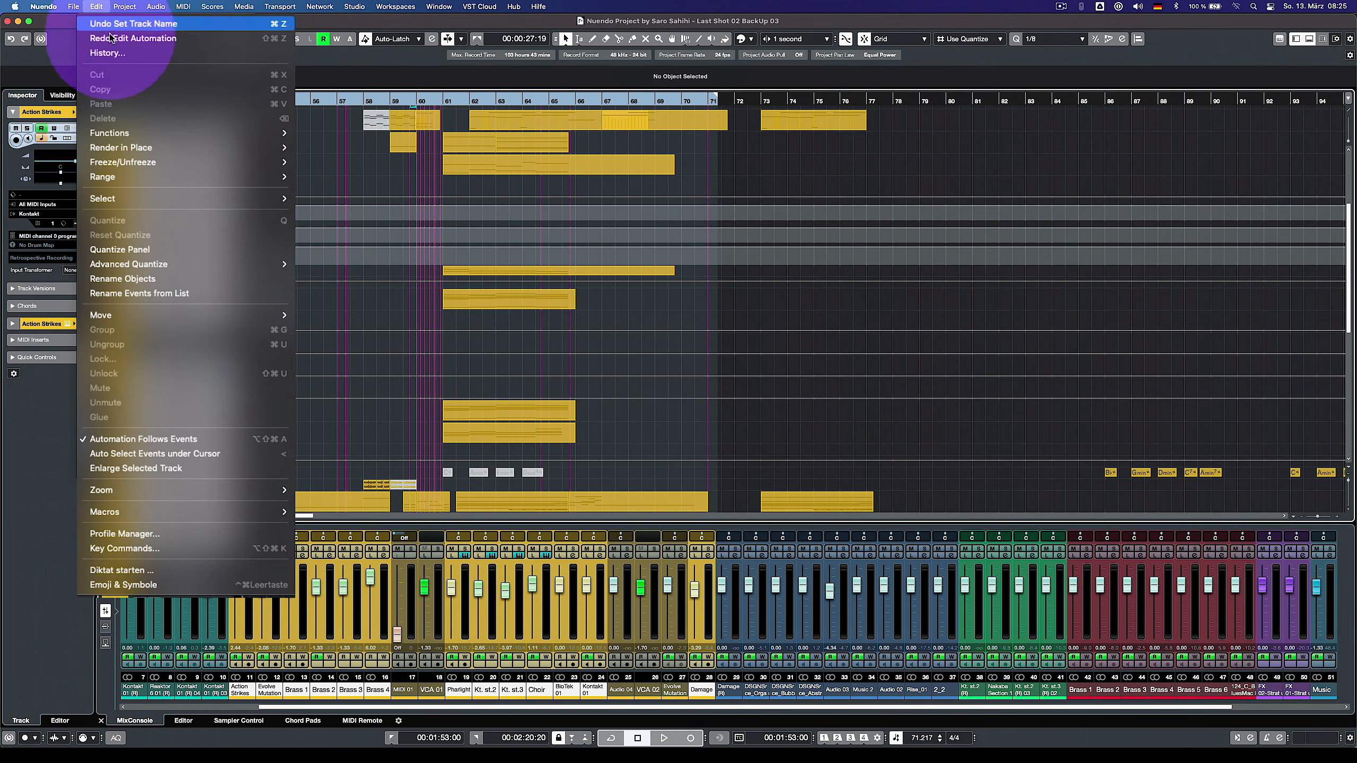
mouse_move(170, 164)
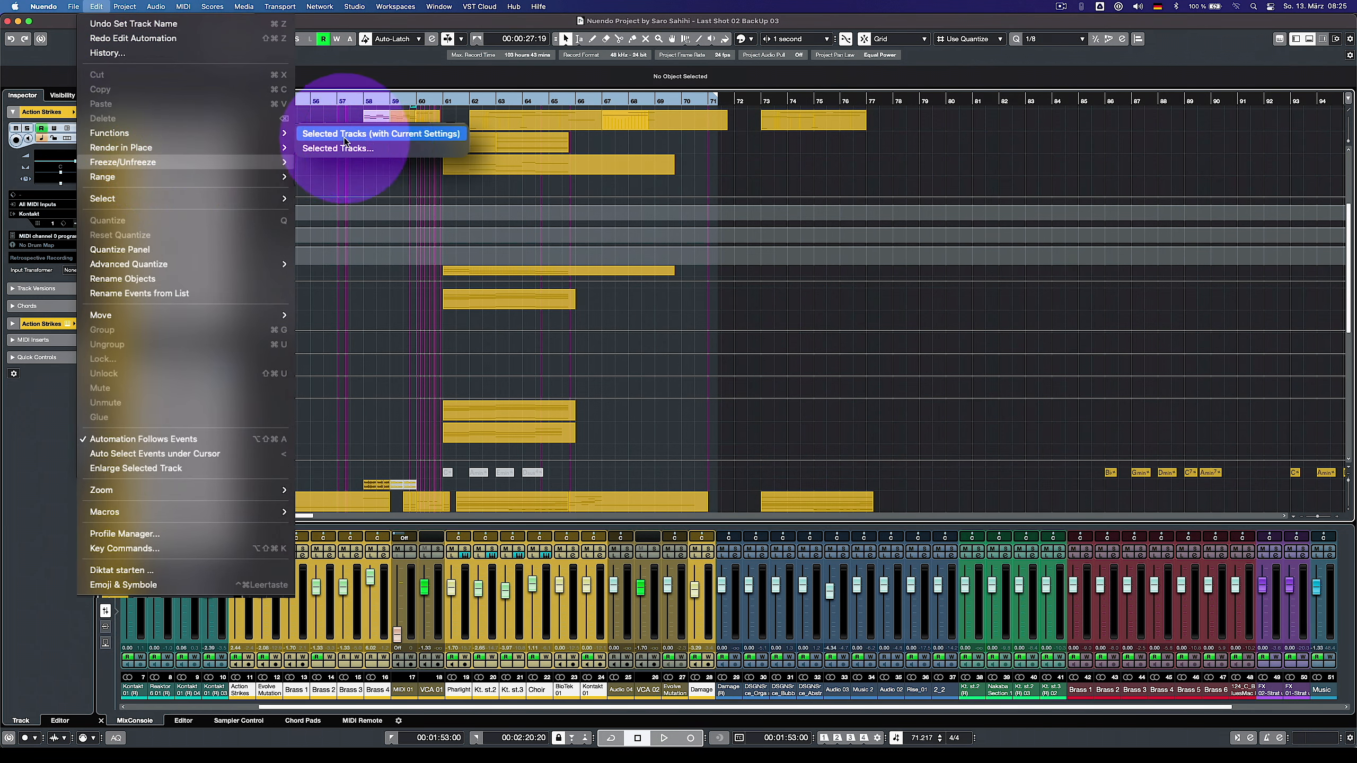
click(423, 149)
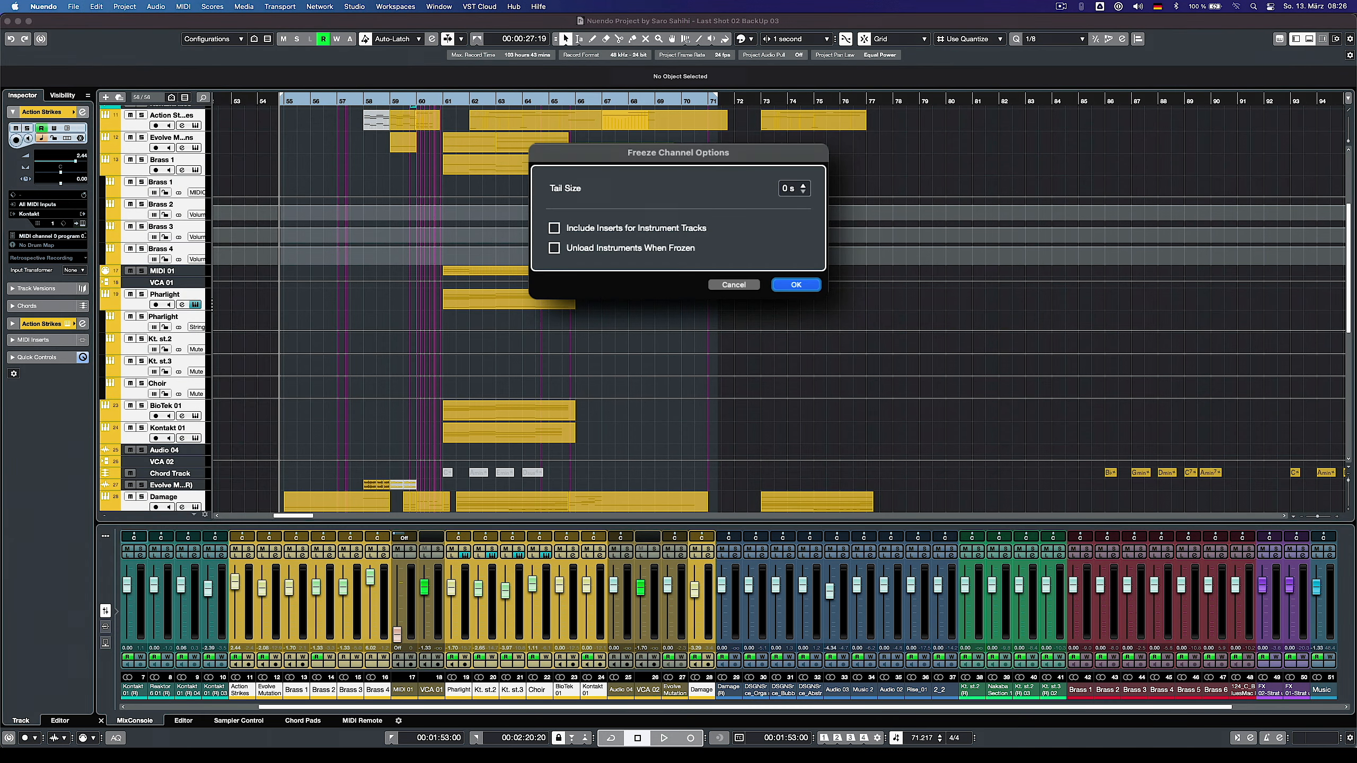
click(791, 188)
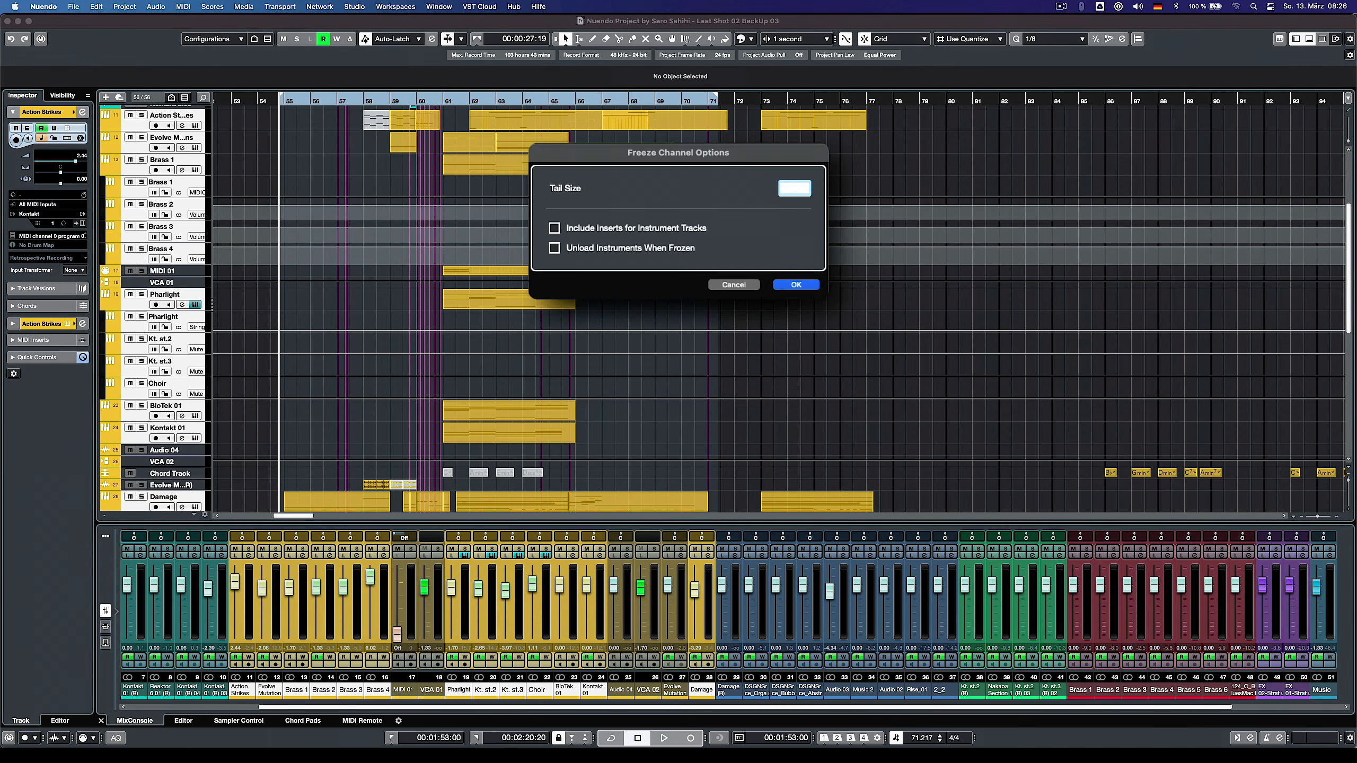
click(585, 229)
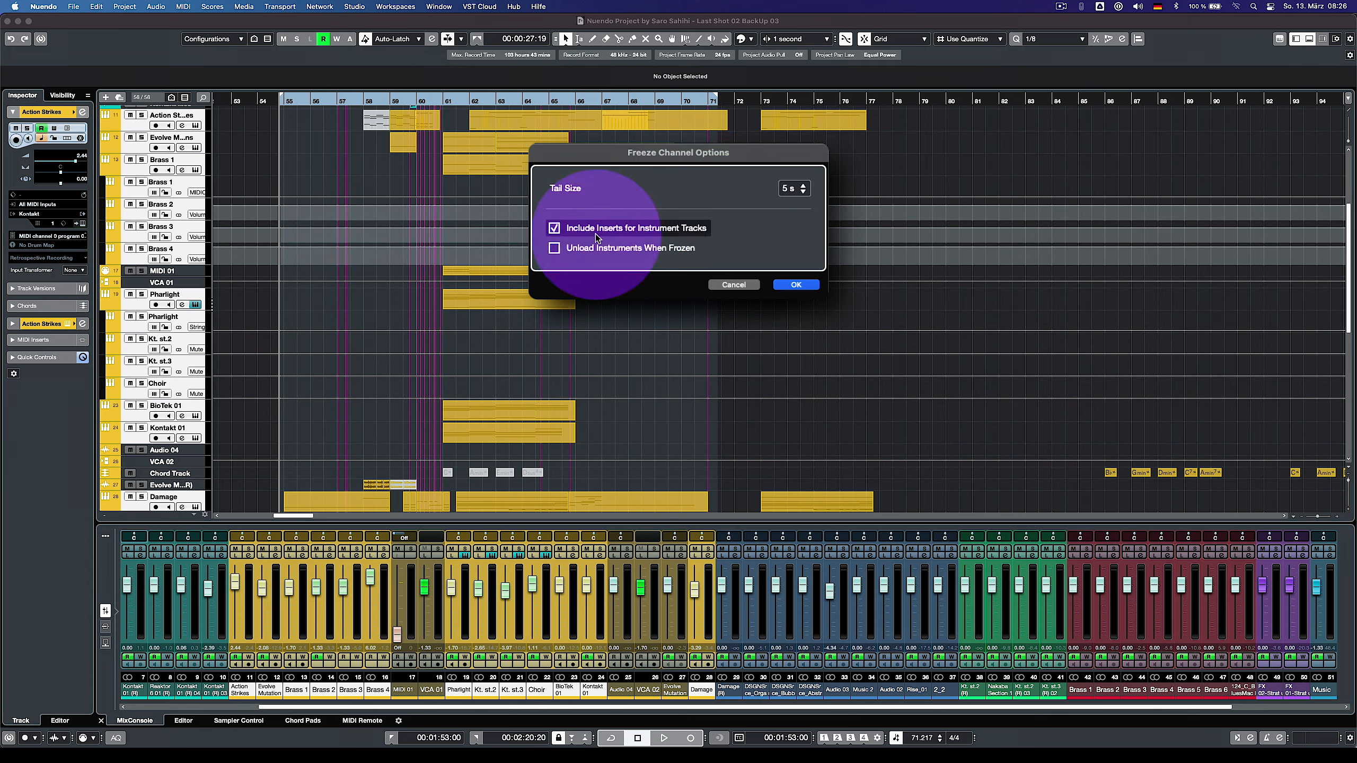
click(796, 284)
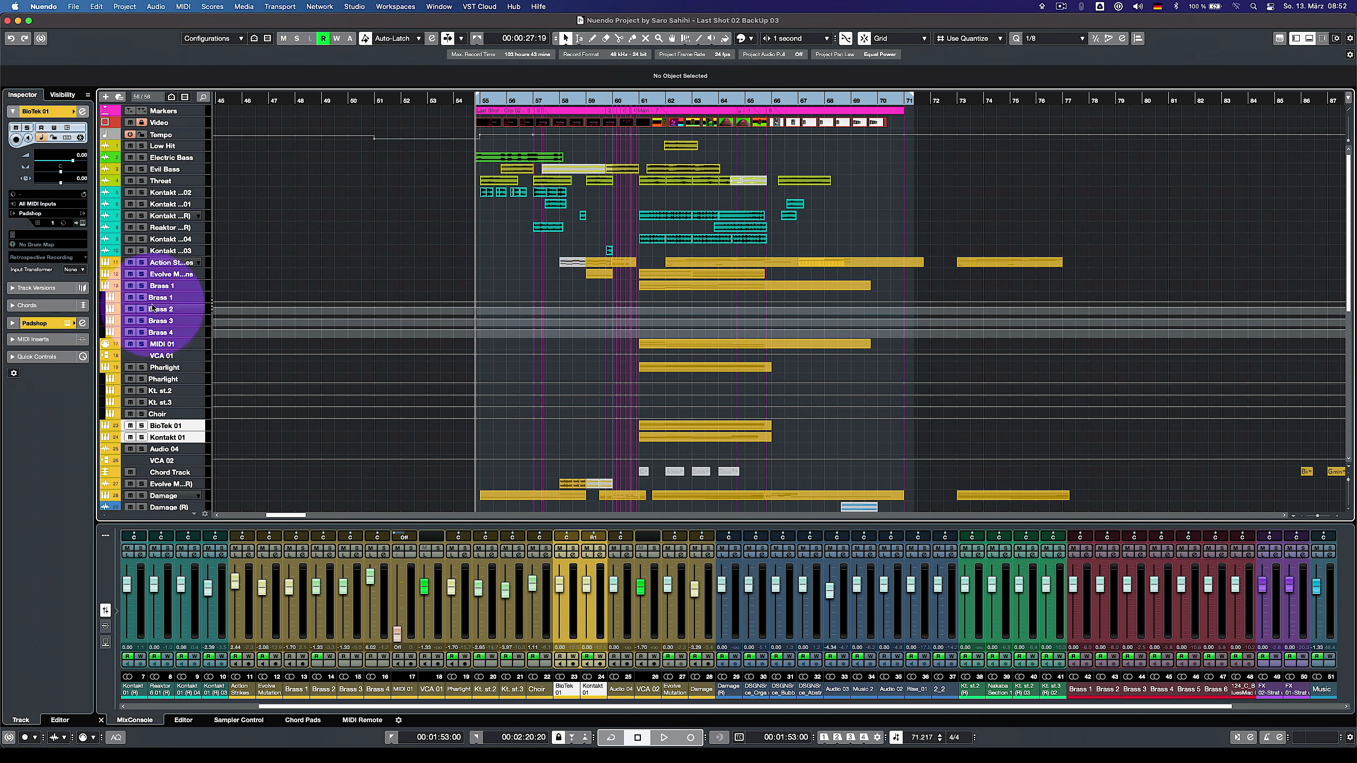
- Select the tracks from Action Strikes through the first Brass 1 and freeze them with the existing freeze options
click(160, 262)
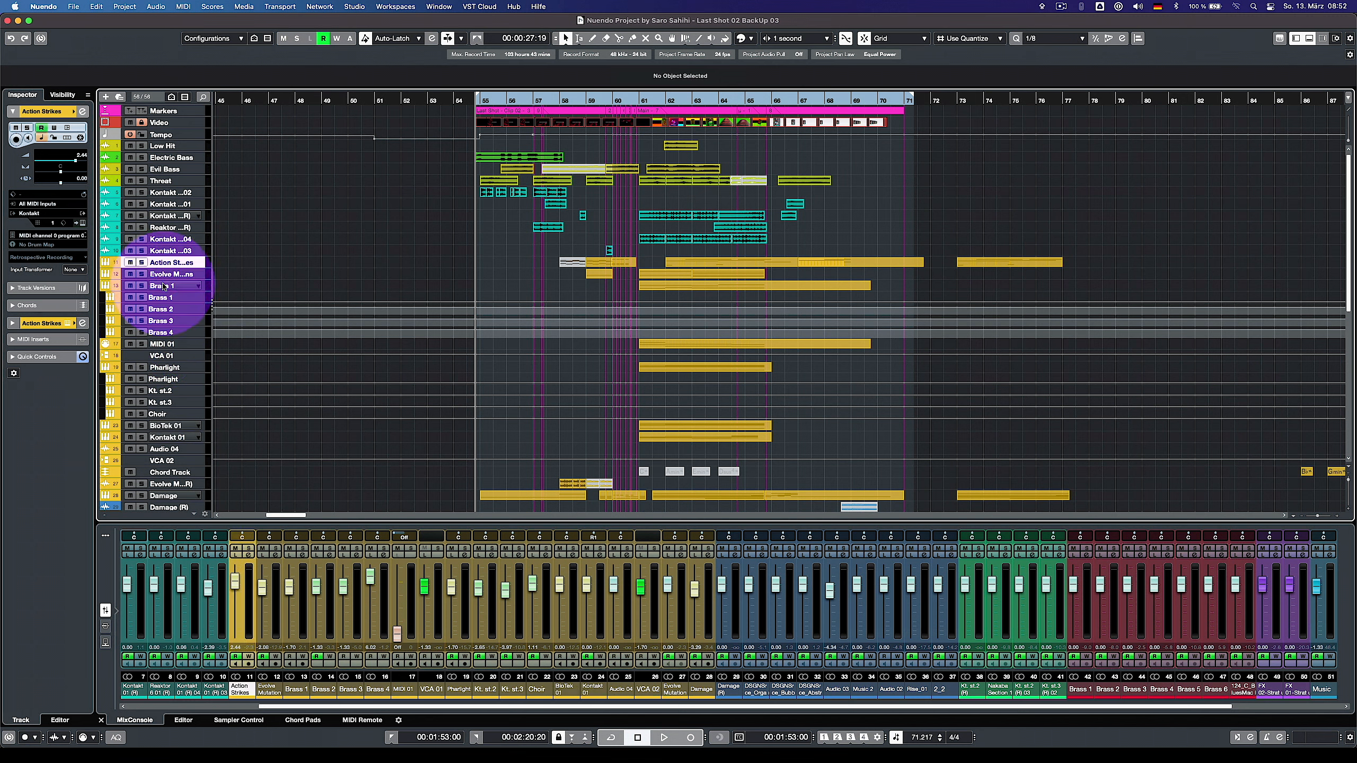
shift+click(160, 285)
right_click(168, 266)
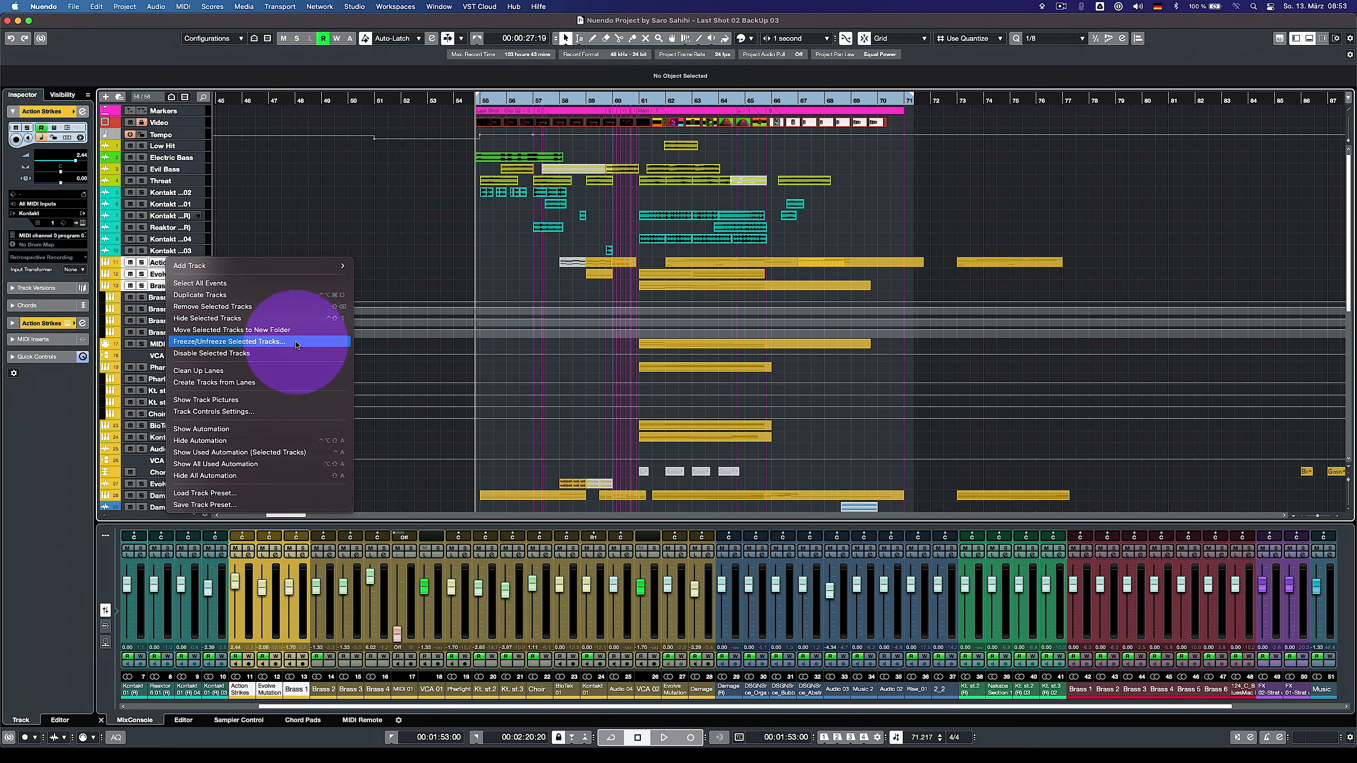
click(296, 341)
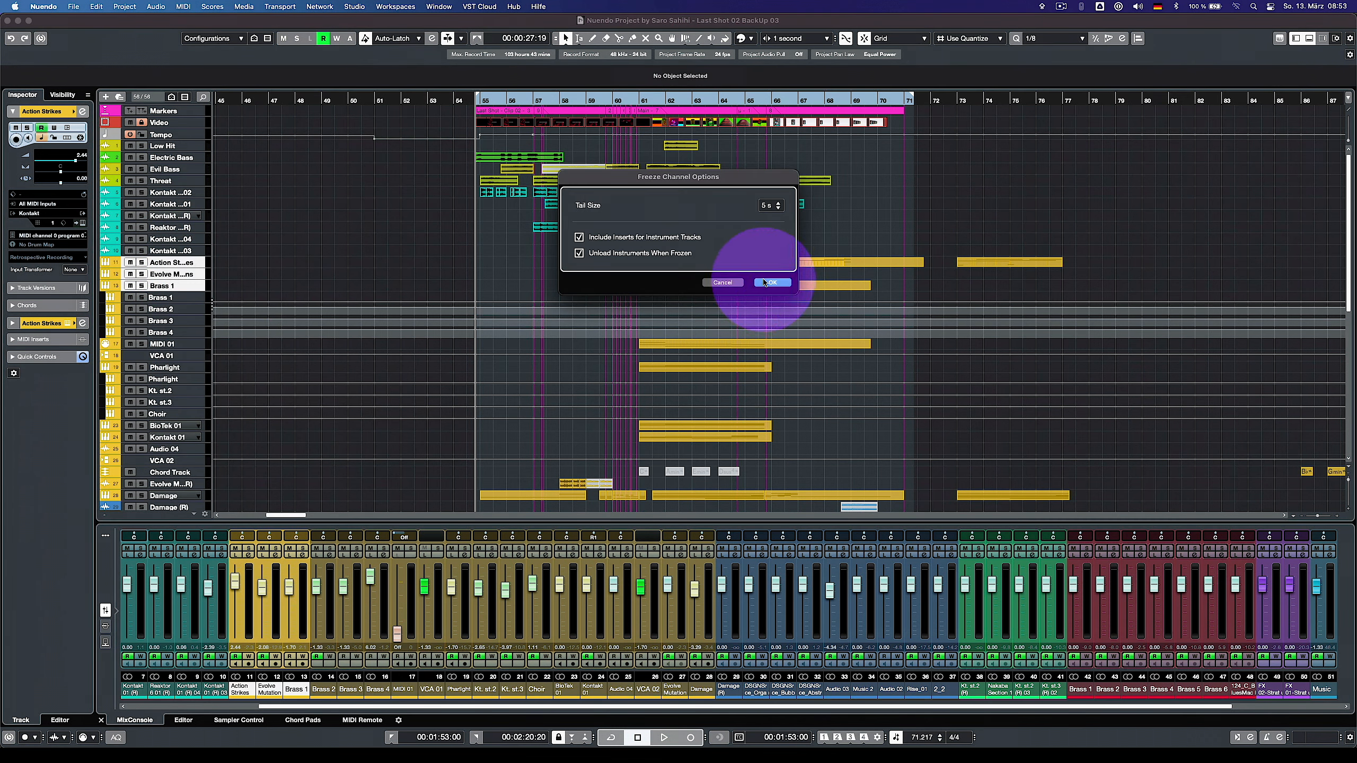
click(772, 282)
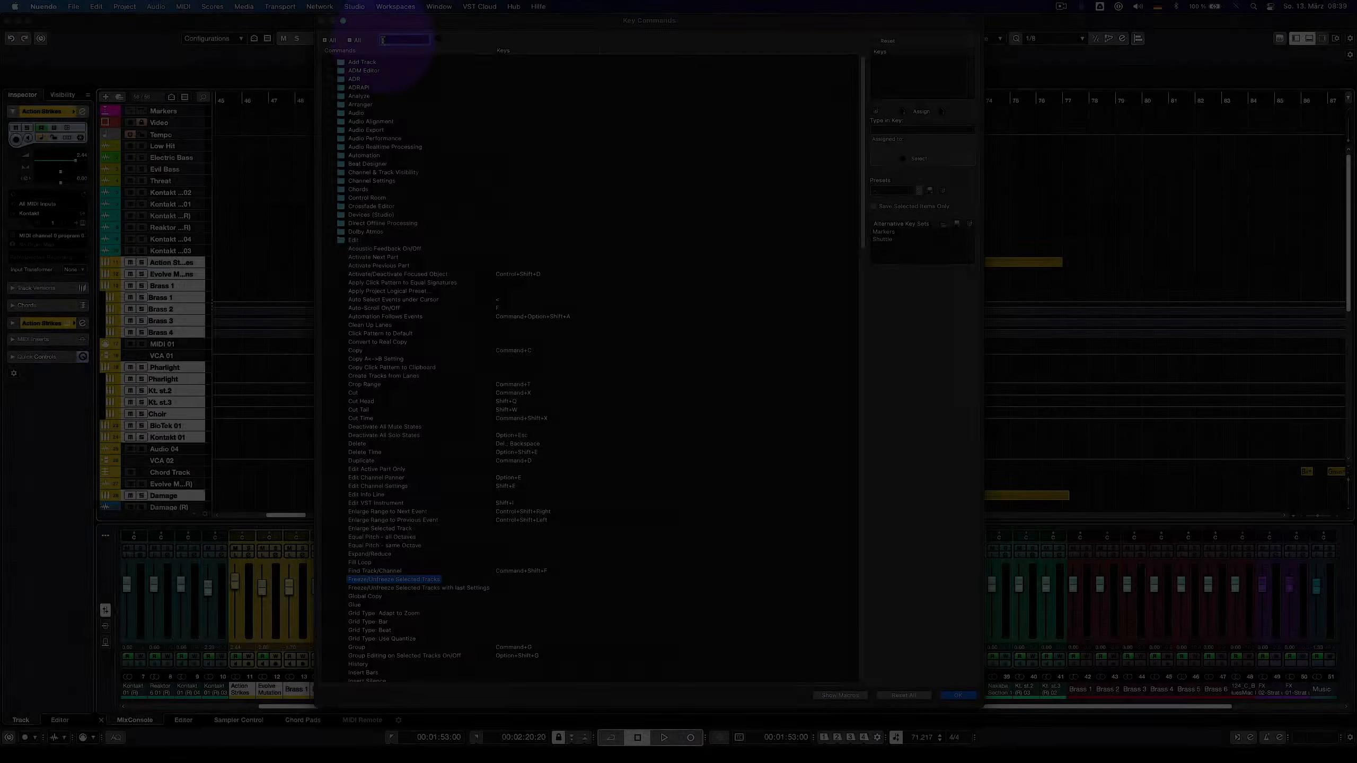
- Find the freeze commands and assign Control+F to Freeze/Unfreeze Selected Tracks with last Settings
key(Return)
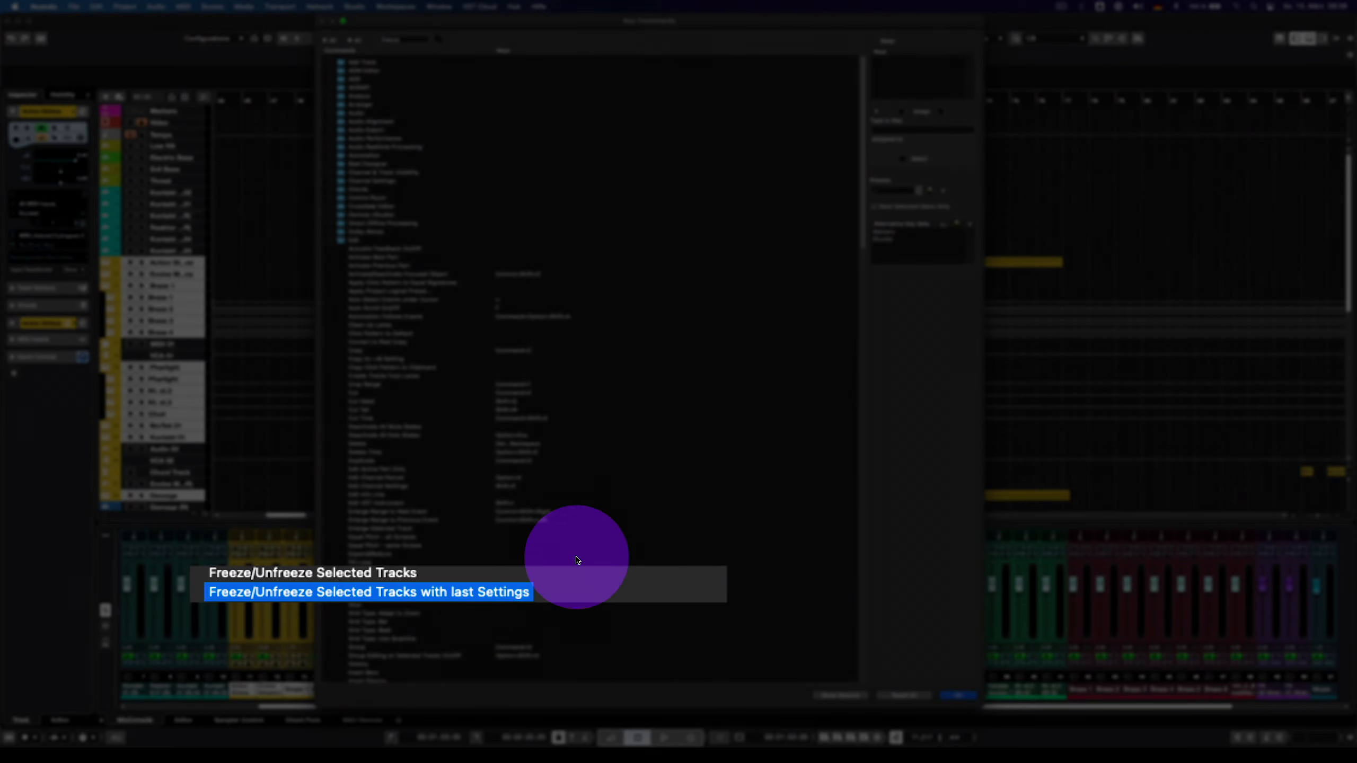
click(937, 130)
key(ctrl+f)
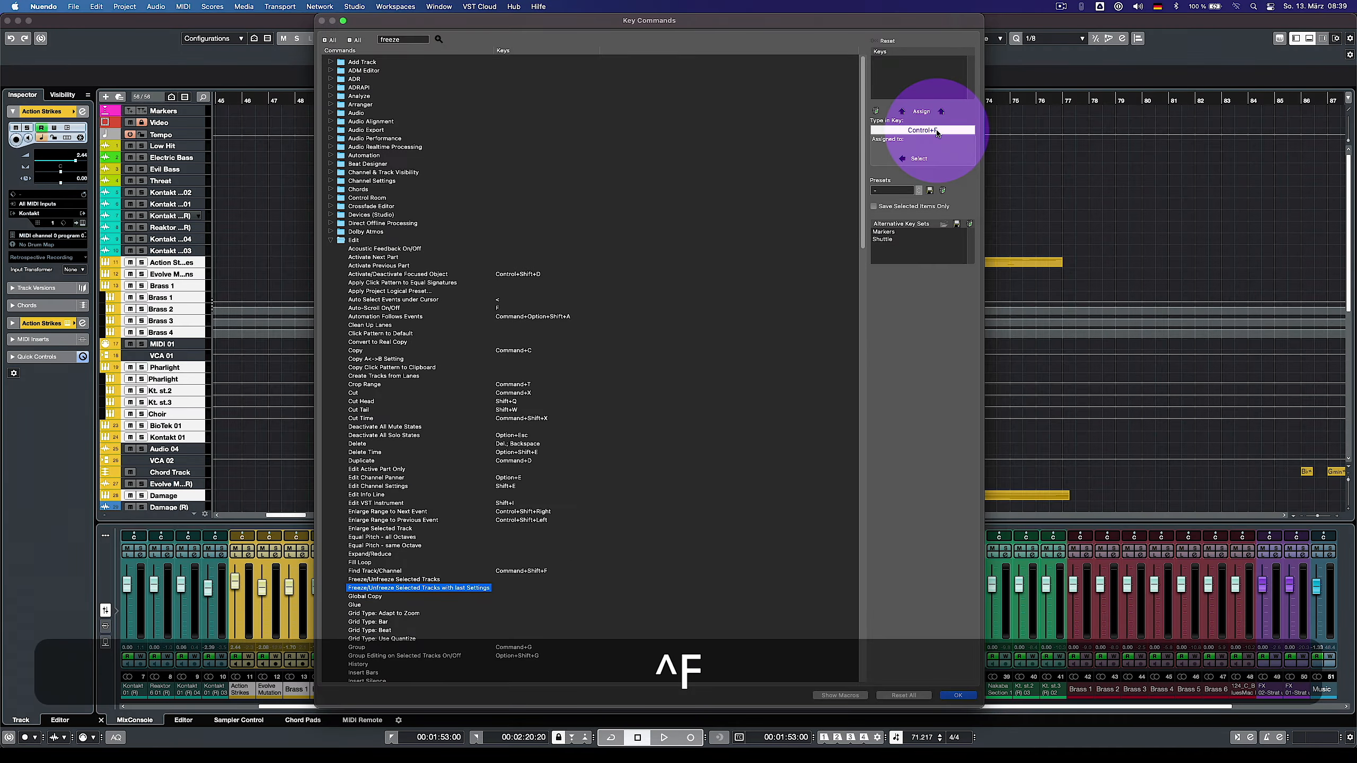
click(921, 111)
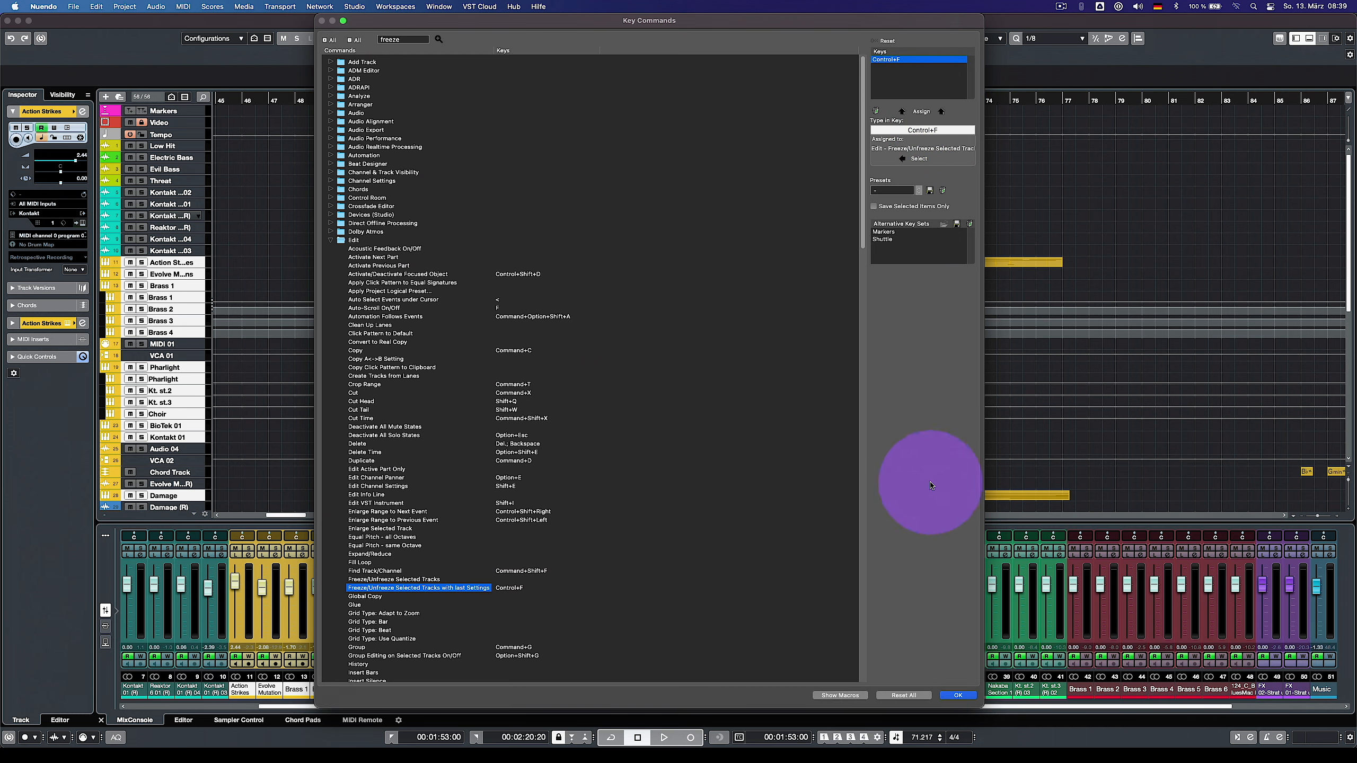
click(956, 695)
- Freeze the BioTek 01 and Kontakt 01 tracks with the last settings, and unfreeze them while keeping the freeze files
click(166, 426)
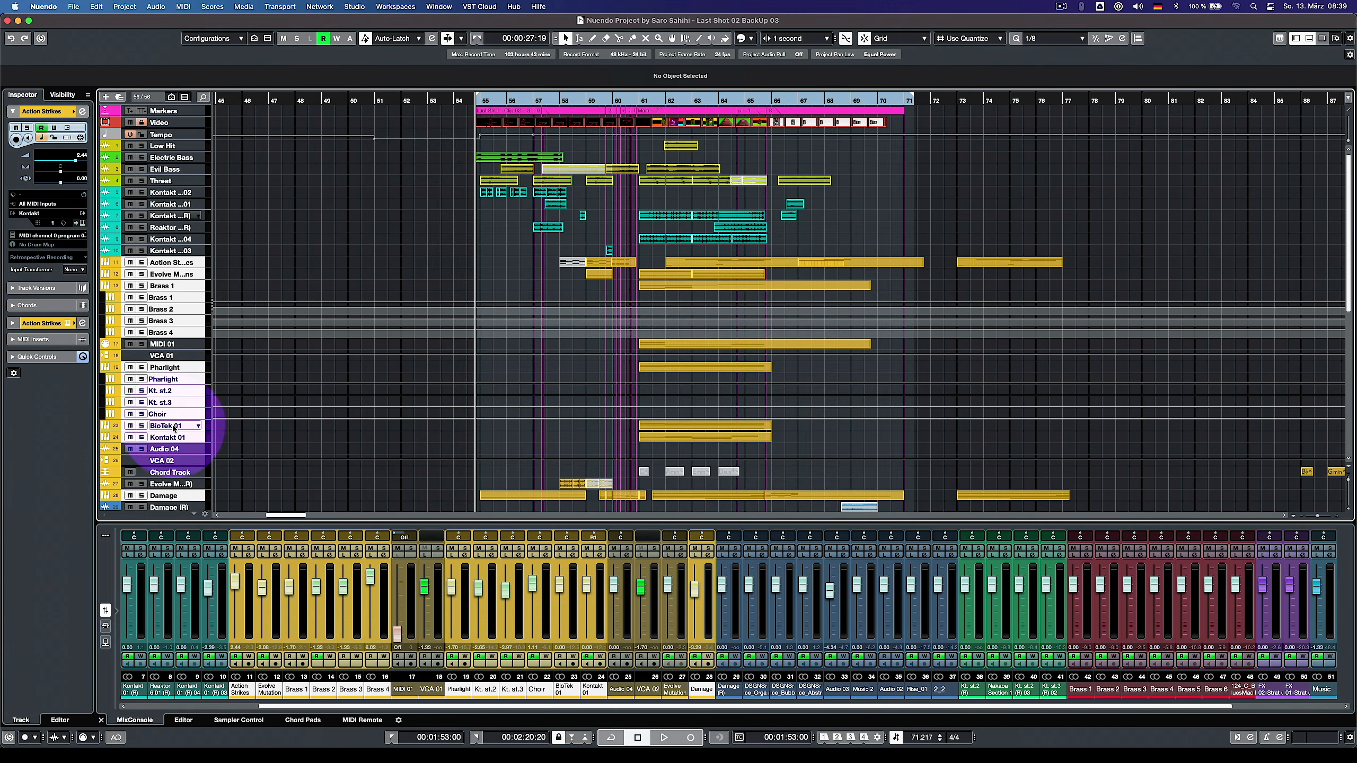
shift+click(172, 437)
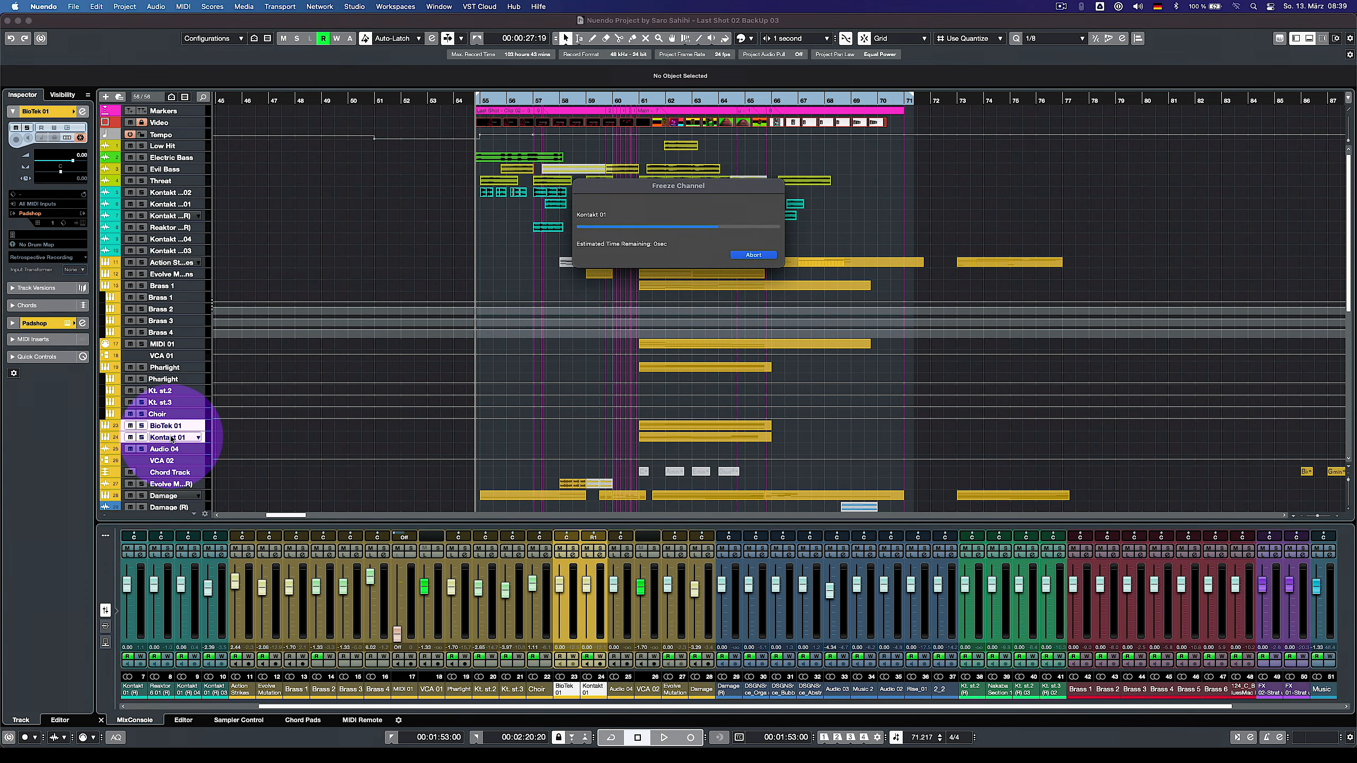
key(ctrl+f)
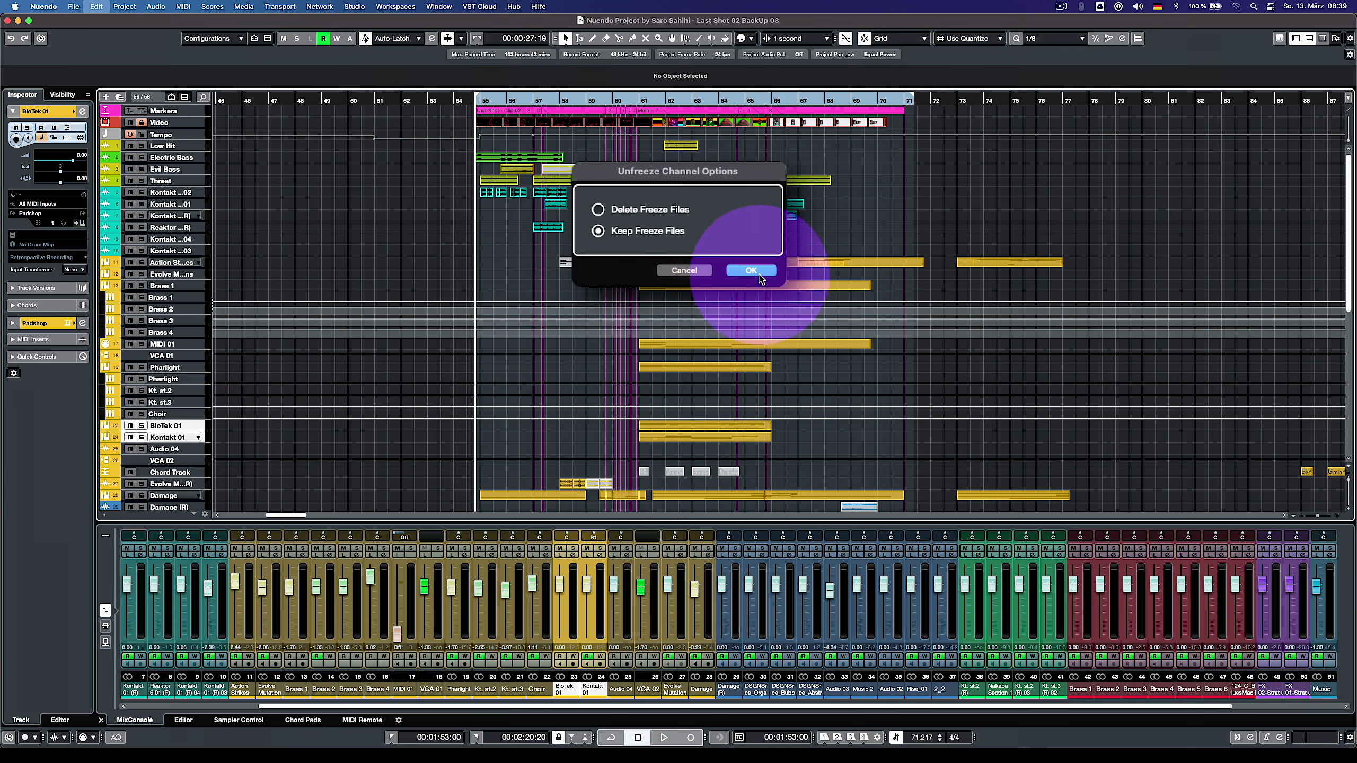
click(751, 269)
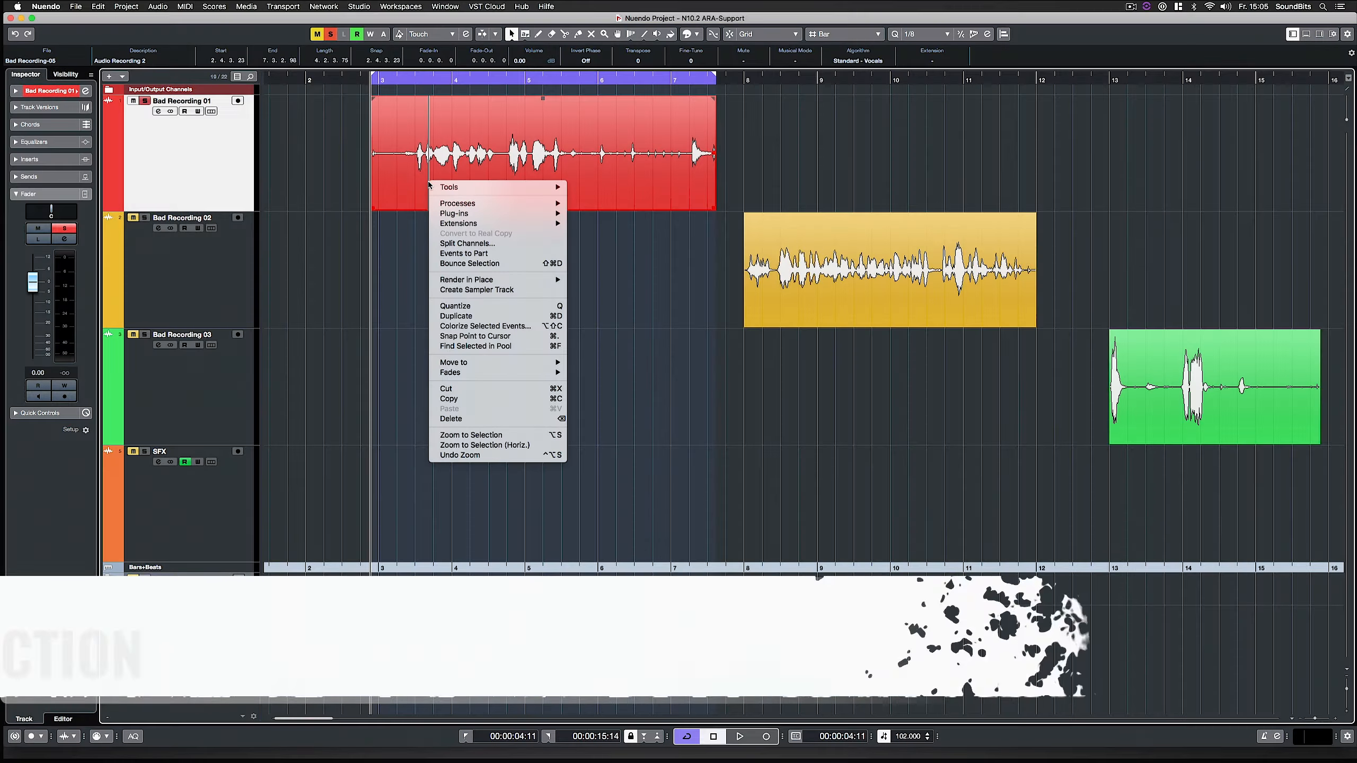
- Apply the SpectraLayers extension to the Bad Recording 01 event and process the noise-only stretch before the first words
mouse_move(550, 224)
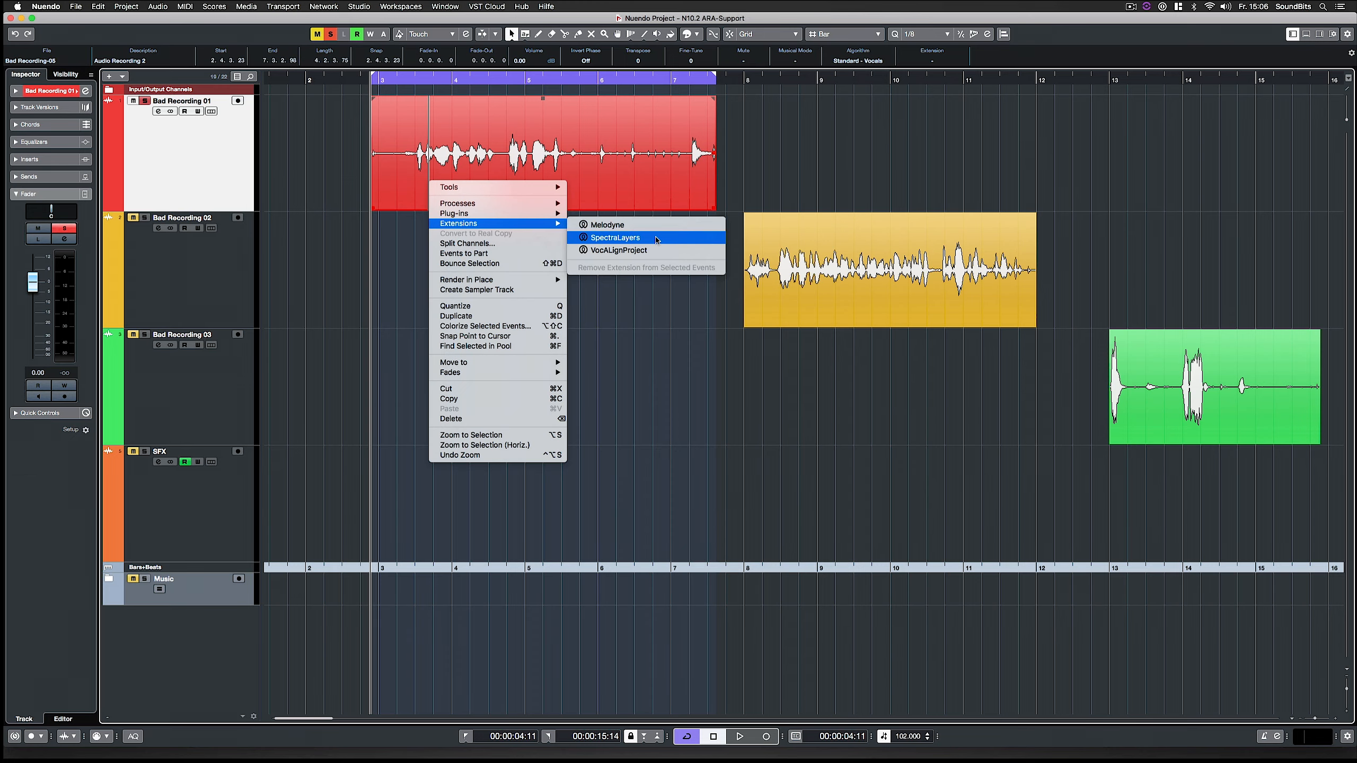
click(657, 240)
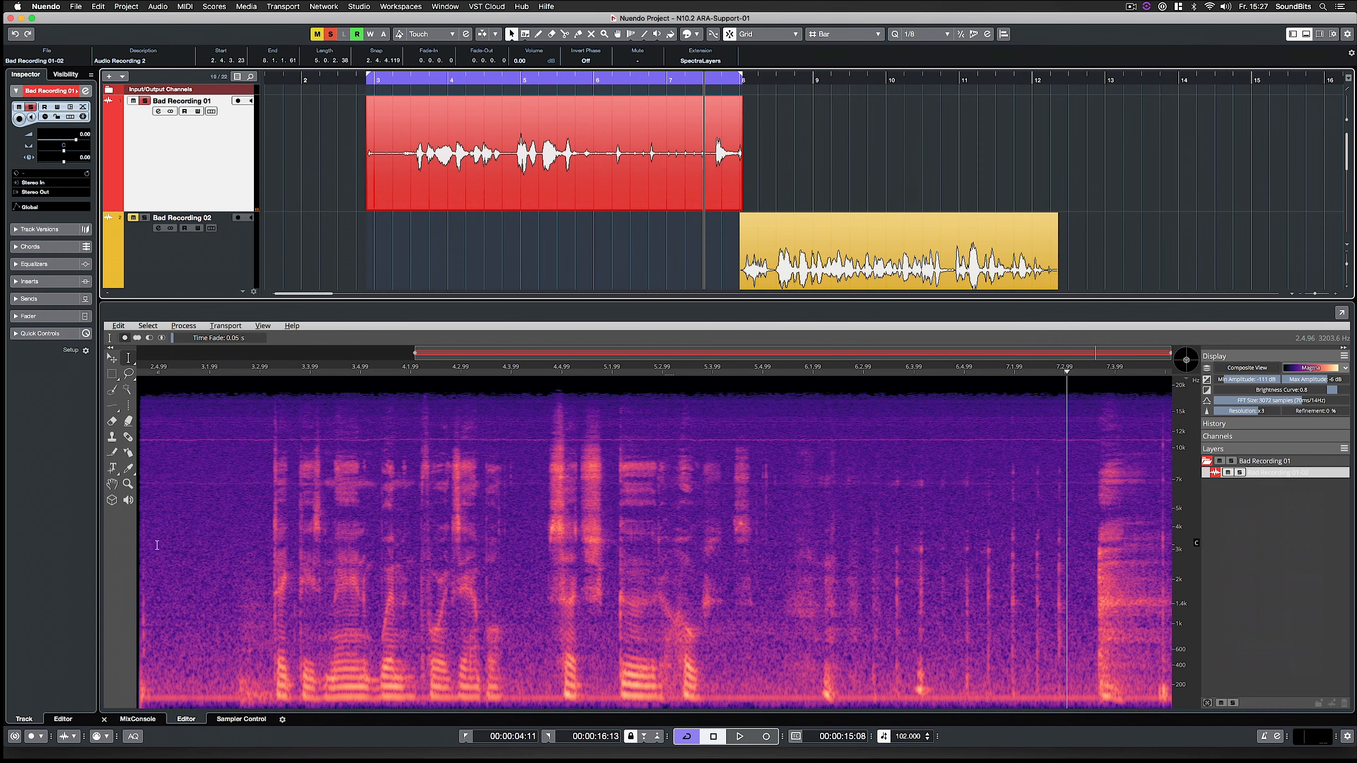
drag(157, 551, 229, 550)
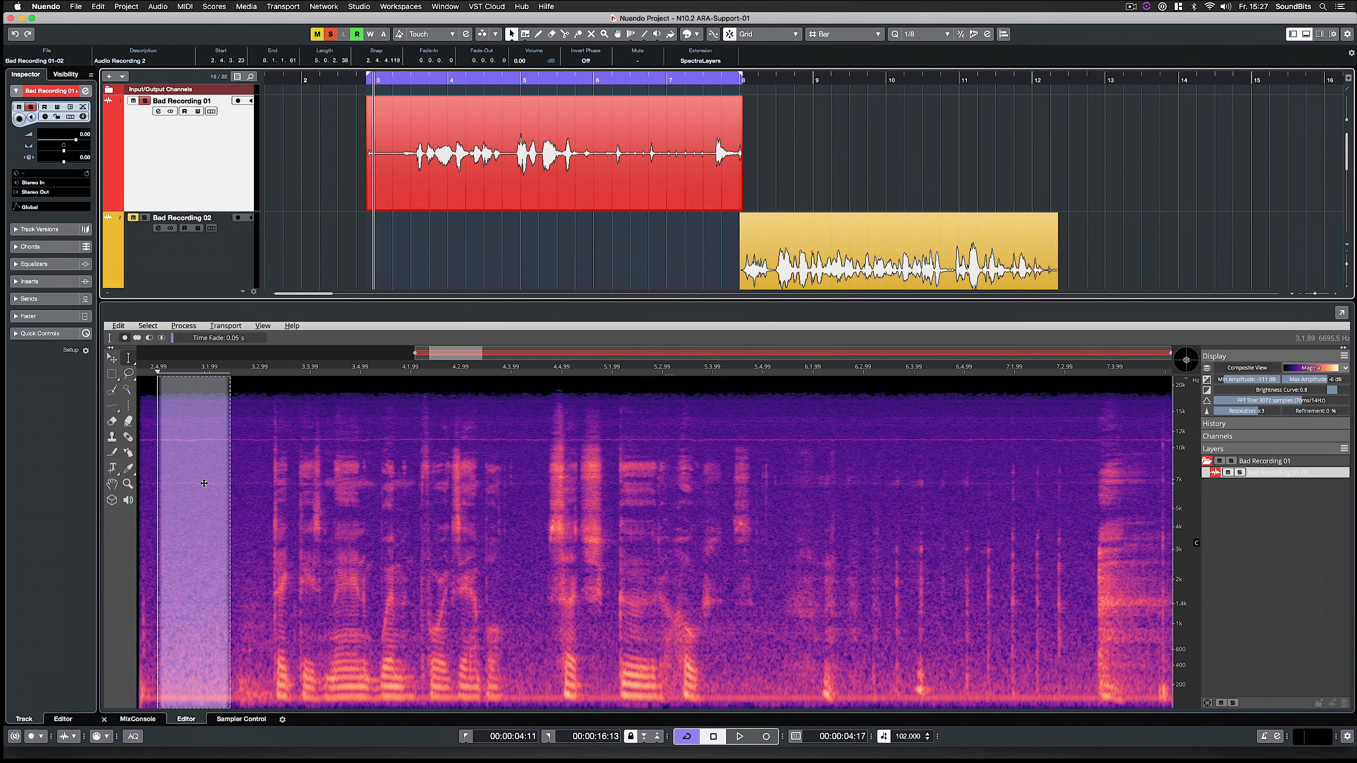
click(183, 325)
mouse_move(203, 379)
click(291, 379)
click(228, 468)
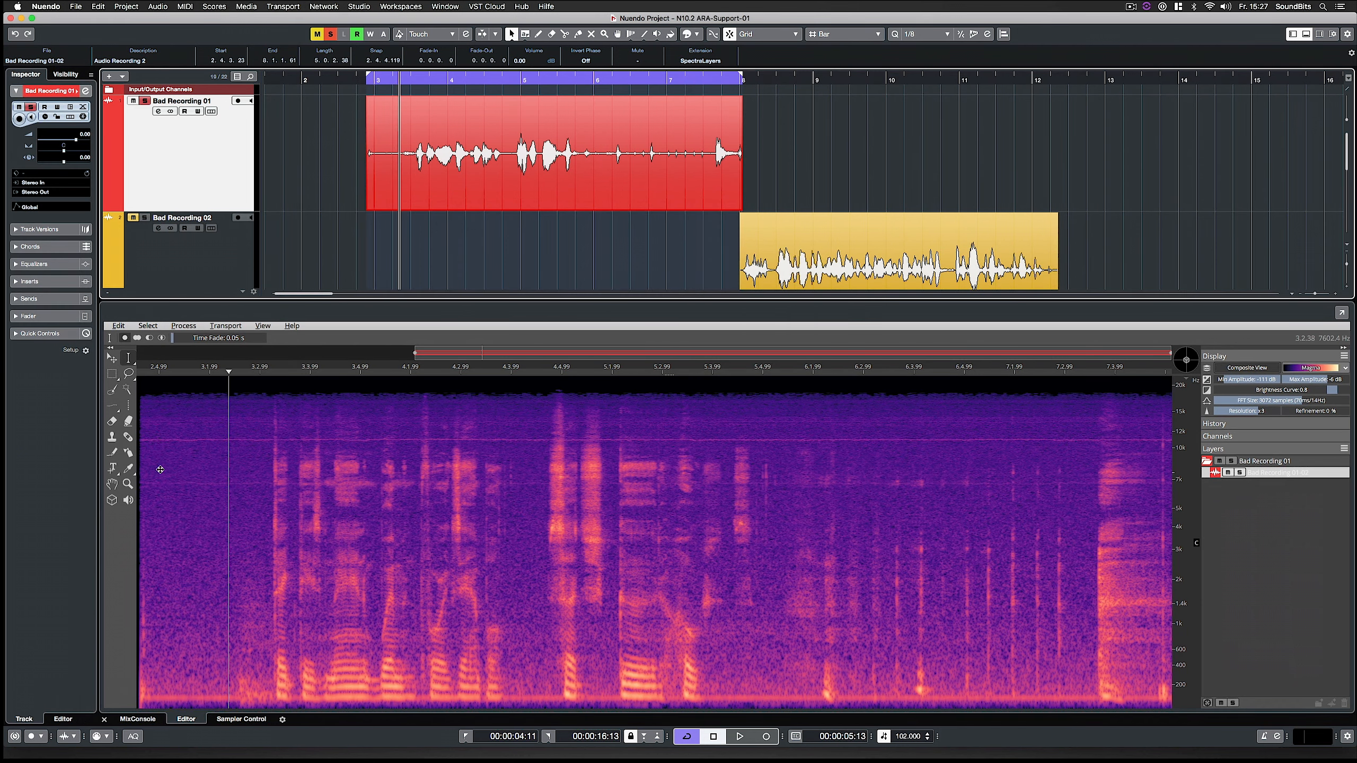
- Process the Bad Recording 01 spectrum from near its start to just before the final loud burst
drag(163, 468, 1068, 534)
click(183, 326)
click(291, 379)
click(743, 537)
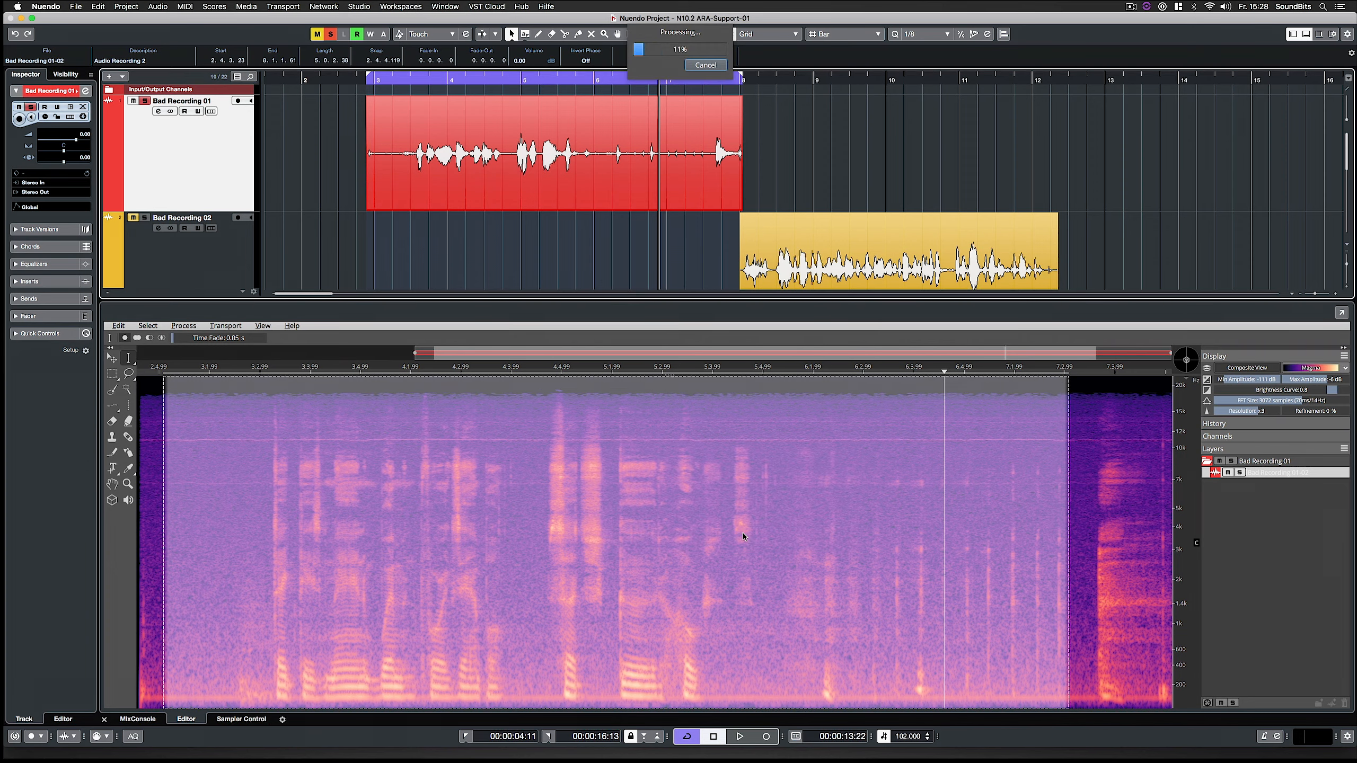
click(743, 537)
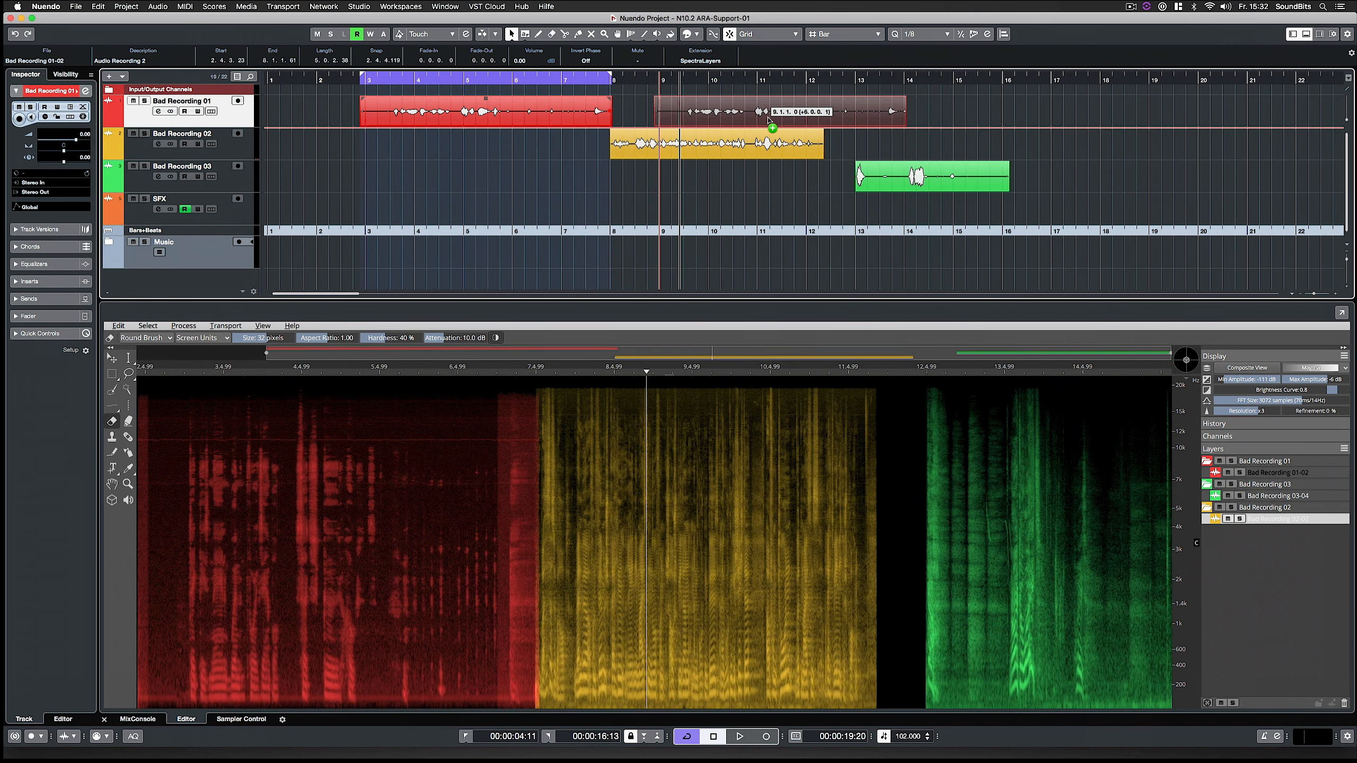
- Briefly isolate the copied Bad Recording 01 layer, Bad Recording 03-04 and Bad Recording 02-02 in turn to compare their spectra
click(1240, 485)
click(1239, 485)
click(1240, 508)
click(1241, 507)
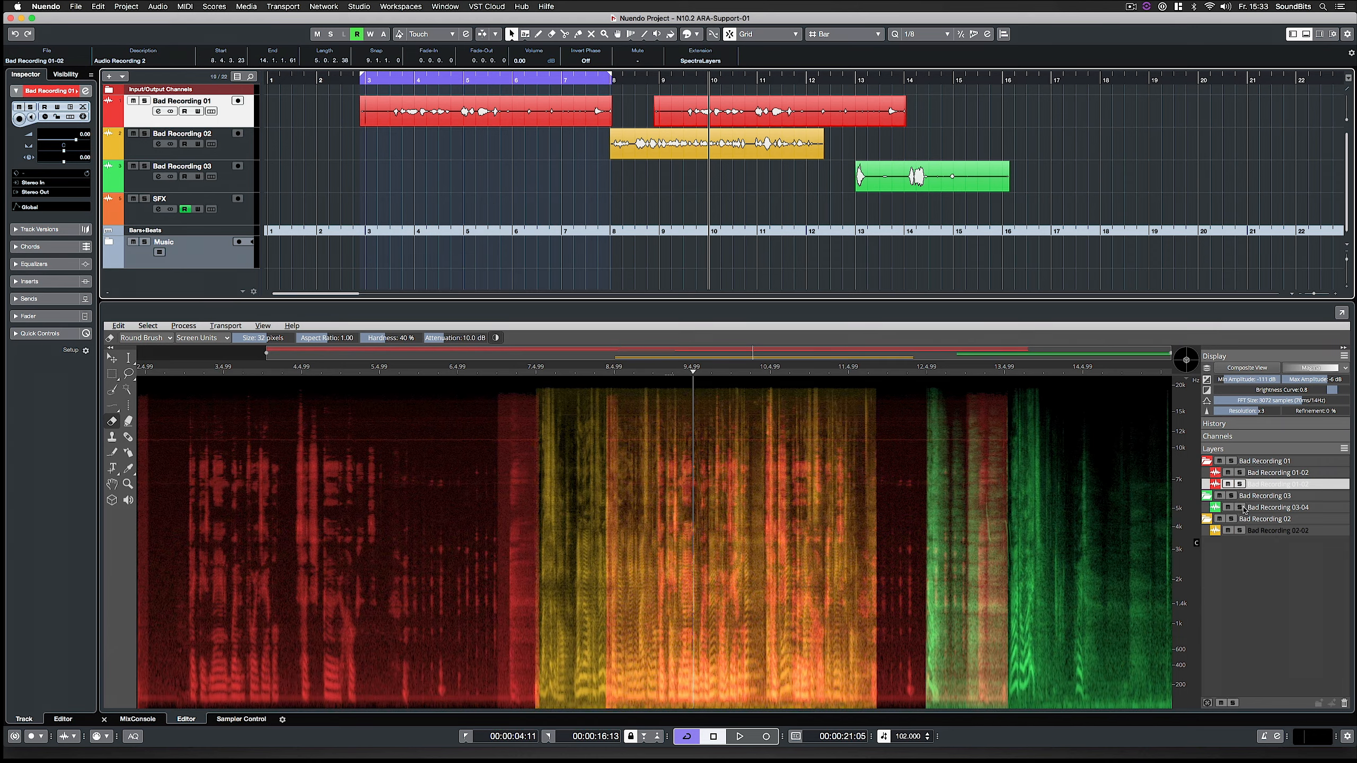
click(1239, 531)
click(1239, 530)
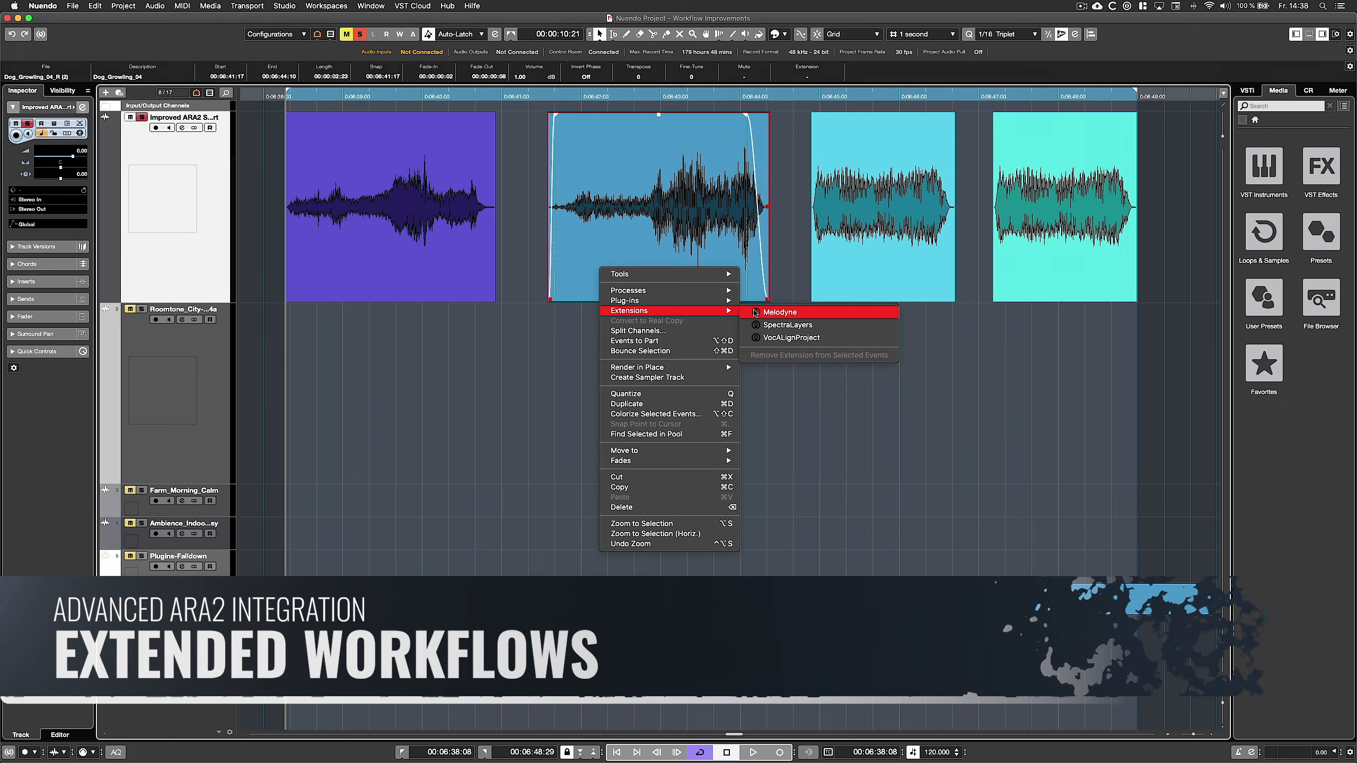
- Apply the Melodyne extension to the second Dog_Growling_04 event and play it back with its detected notes
click(756, 313)
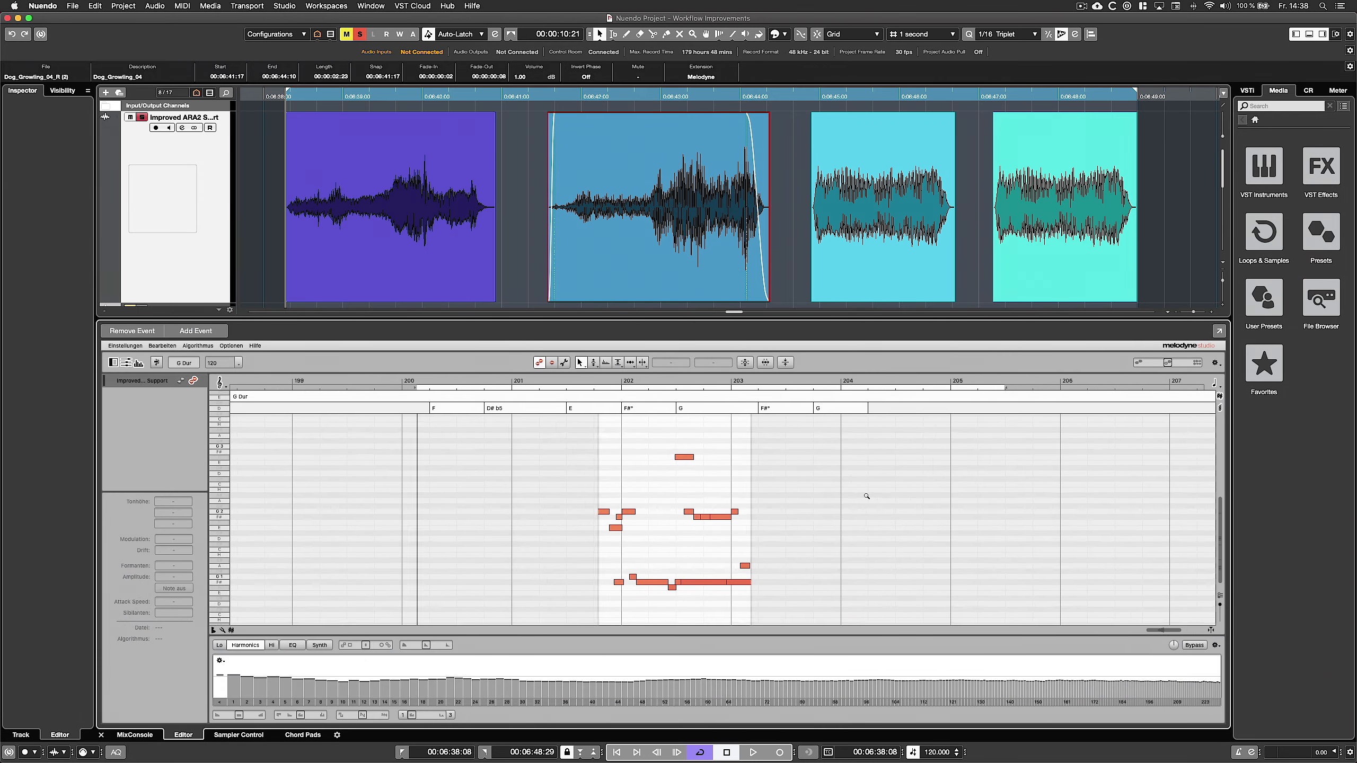
click(529, 381)
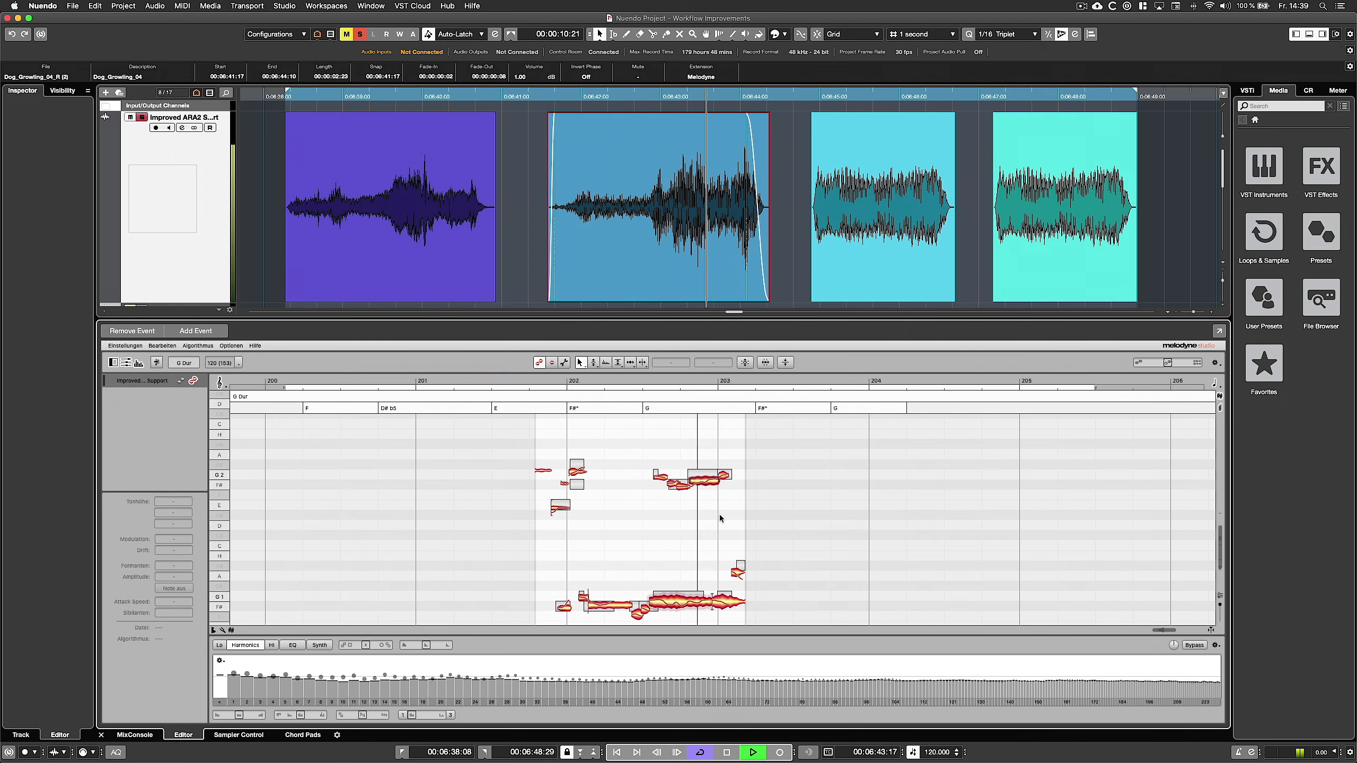
mouse_move(651, 258)
mouse_down()
mouse_move(682, 258)
mouse_move(631, 260)
mouse_move(656, 260)
mouse_up()
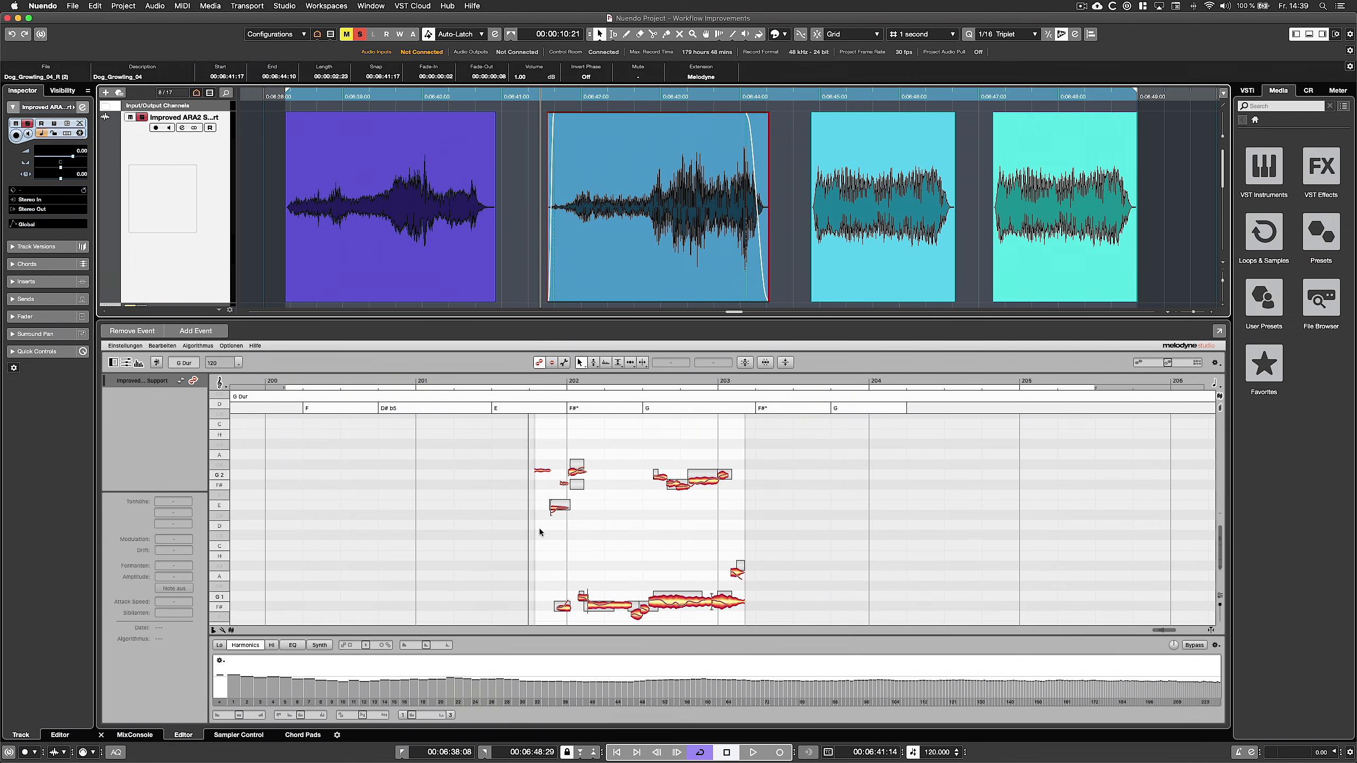
- Add the purple first event and the last event to the open Melodyne editor, and remove the purple event from it
click(204, 332)
click(383, 276)
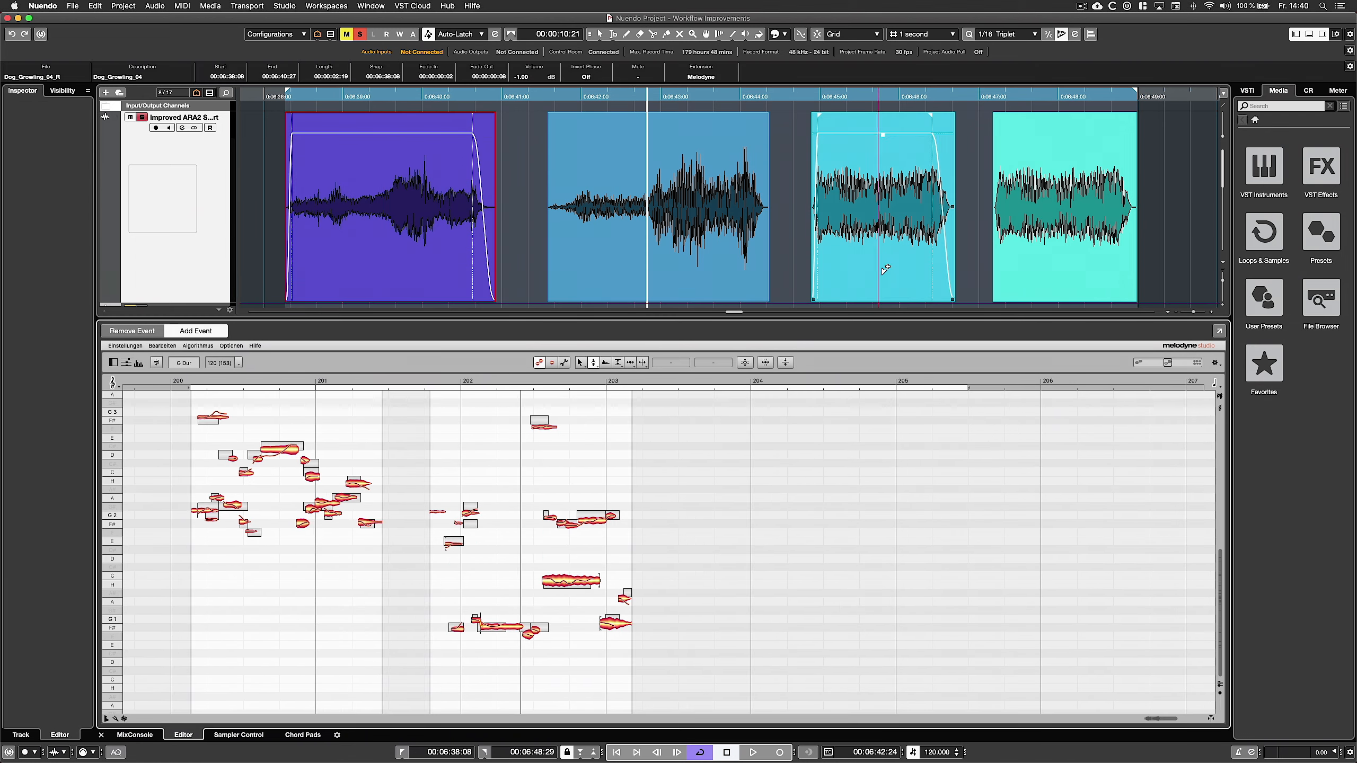
click(1033, 262)
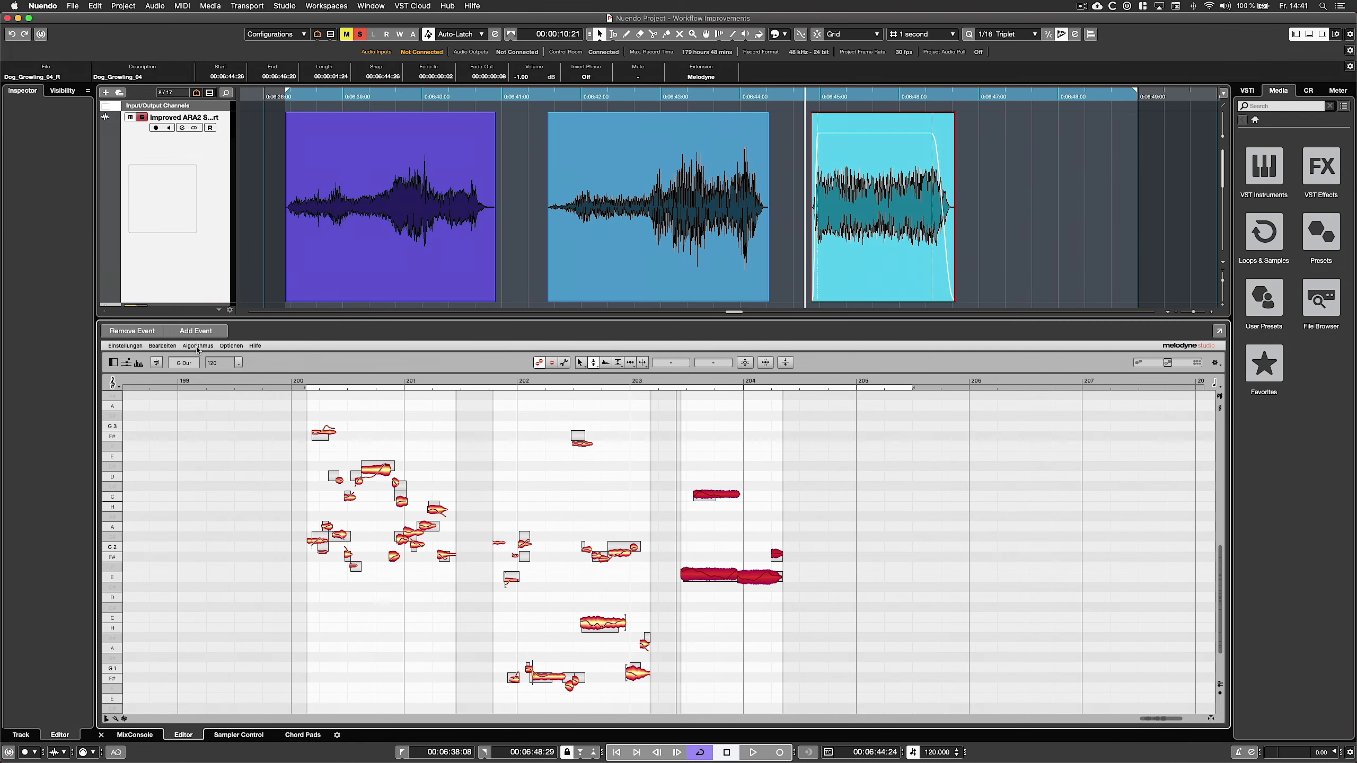
click(111, 331)
click(361, 291)
- Make two copies of the cyan growling event after the original on the track, the second starting at 0:06:49:00
scroll(467, 289, right, 5)
click(467, 289)
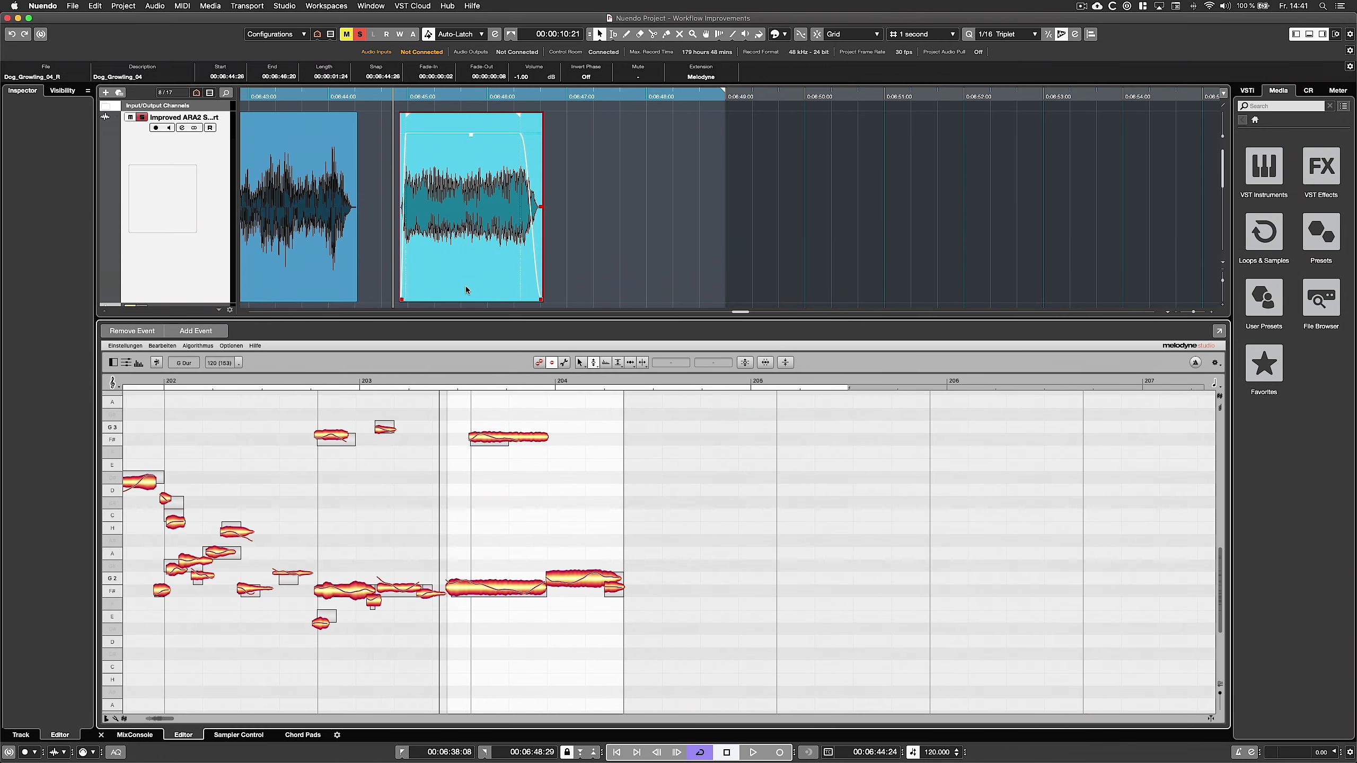
drag(467, 289, 634, 285)
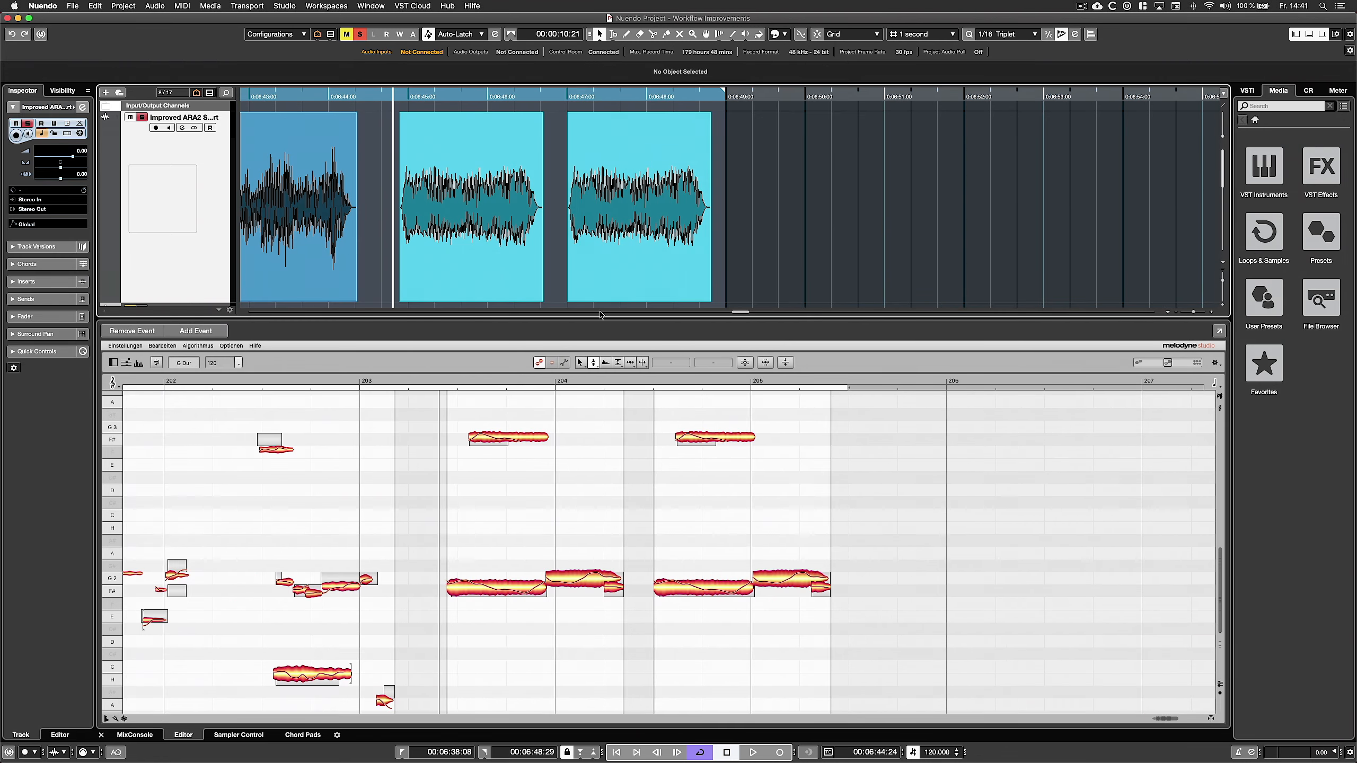
drag(502, 288, 801, 281)
- Lower the first copy's high note to E 3, raise its long low note, and lower two notes of the second copy
right_click(757, 507)
drag(715, 437, 715, 463)
right_click(889, 590)
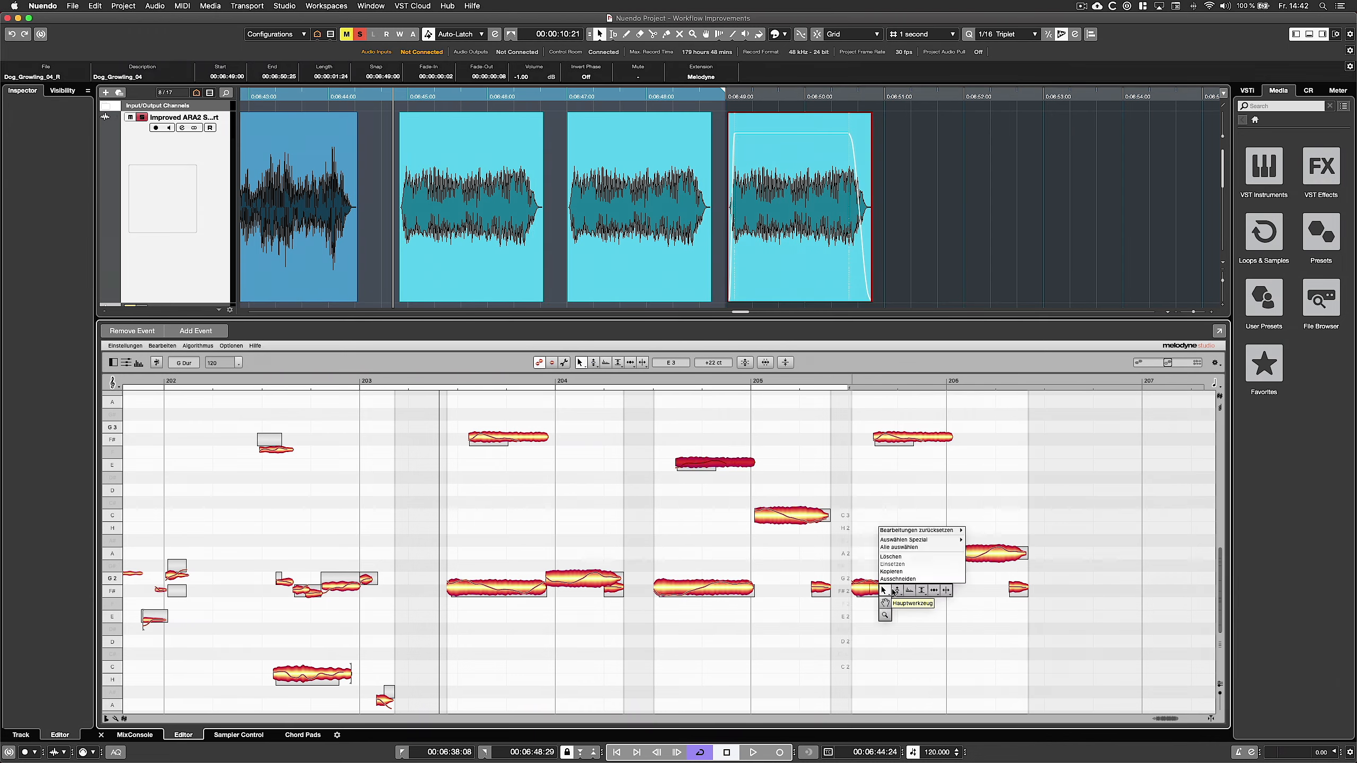
click(887, 616)
drag(921, 588, 920, 638)
drag(987, 604, 988, 667)
drag(703, 587, 703, 562)
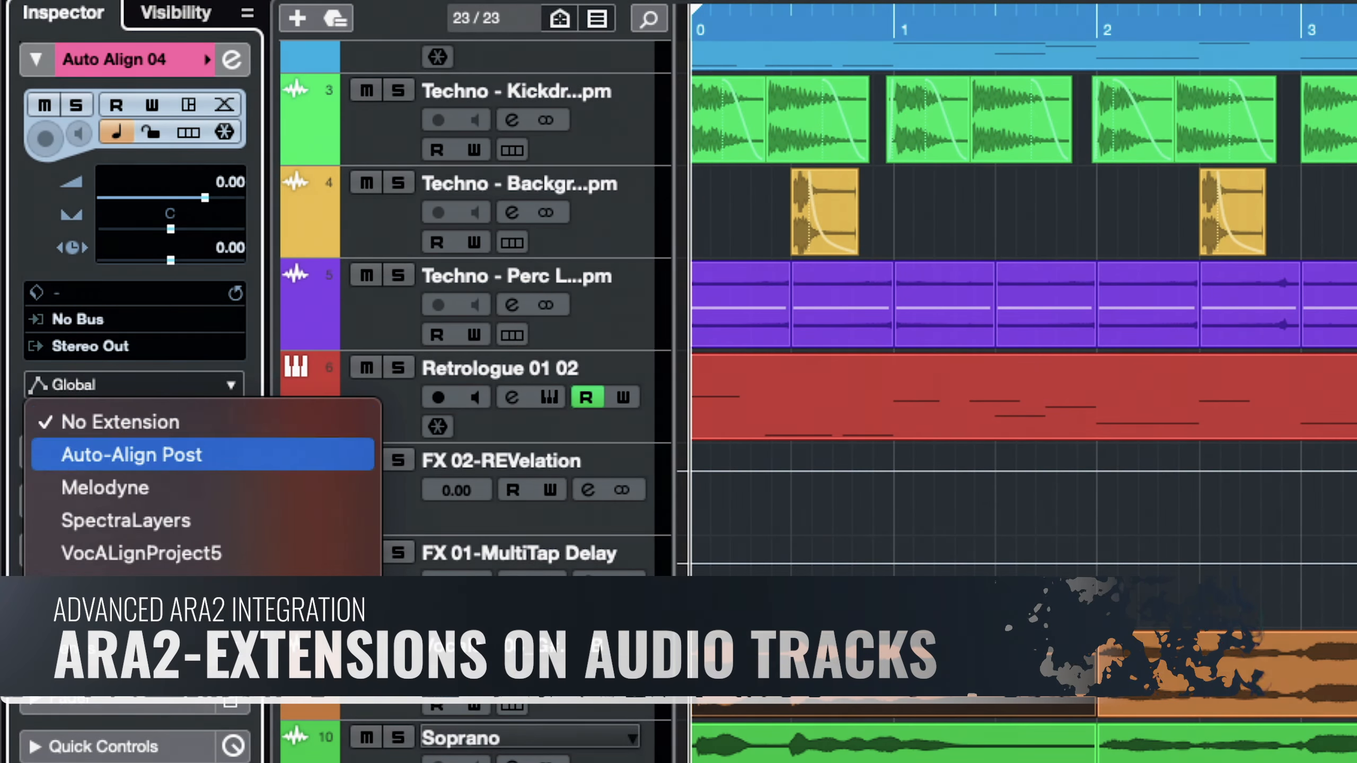
- Open the vocal events on the Auto Align tracks in the Auto-Align Post editor and choose its upper track
click(855, 490)
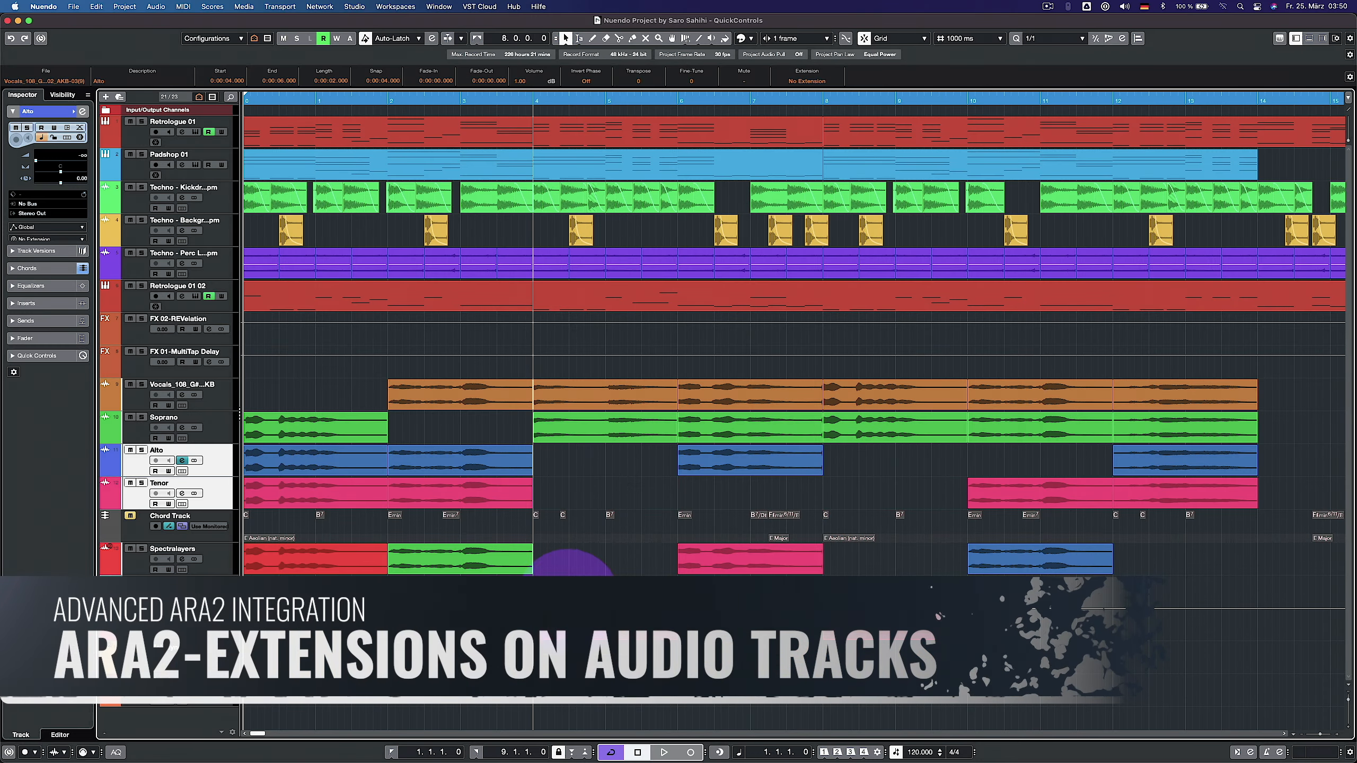
click(460, 702)
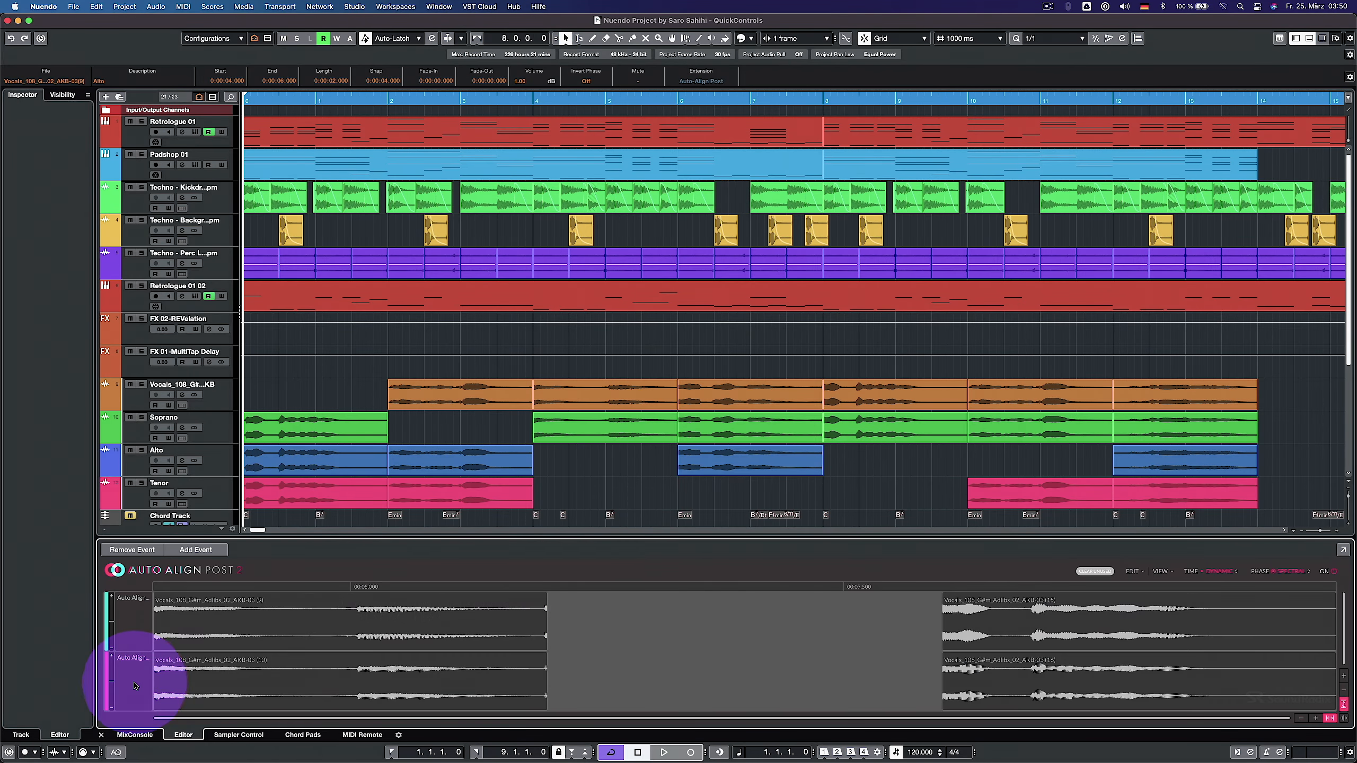
click(143, 622)
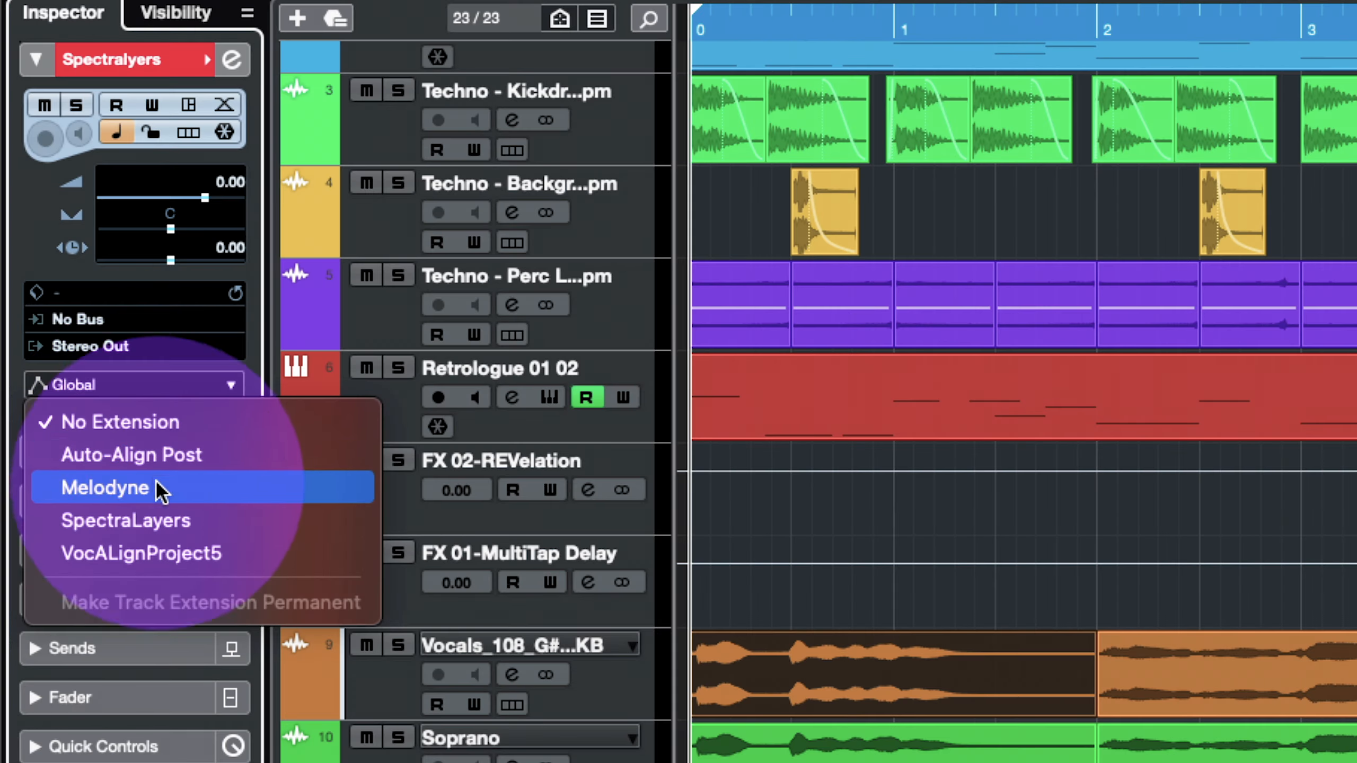
- Show the basic settings of the Spectralayers track and set its track extension to SpectraLayers
click(56, 276)
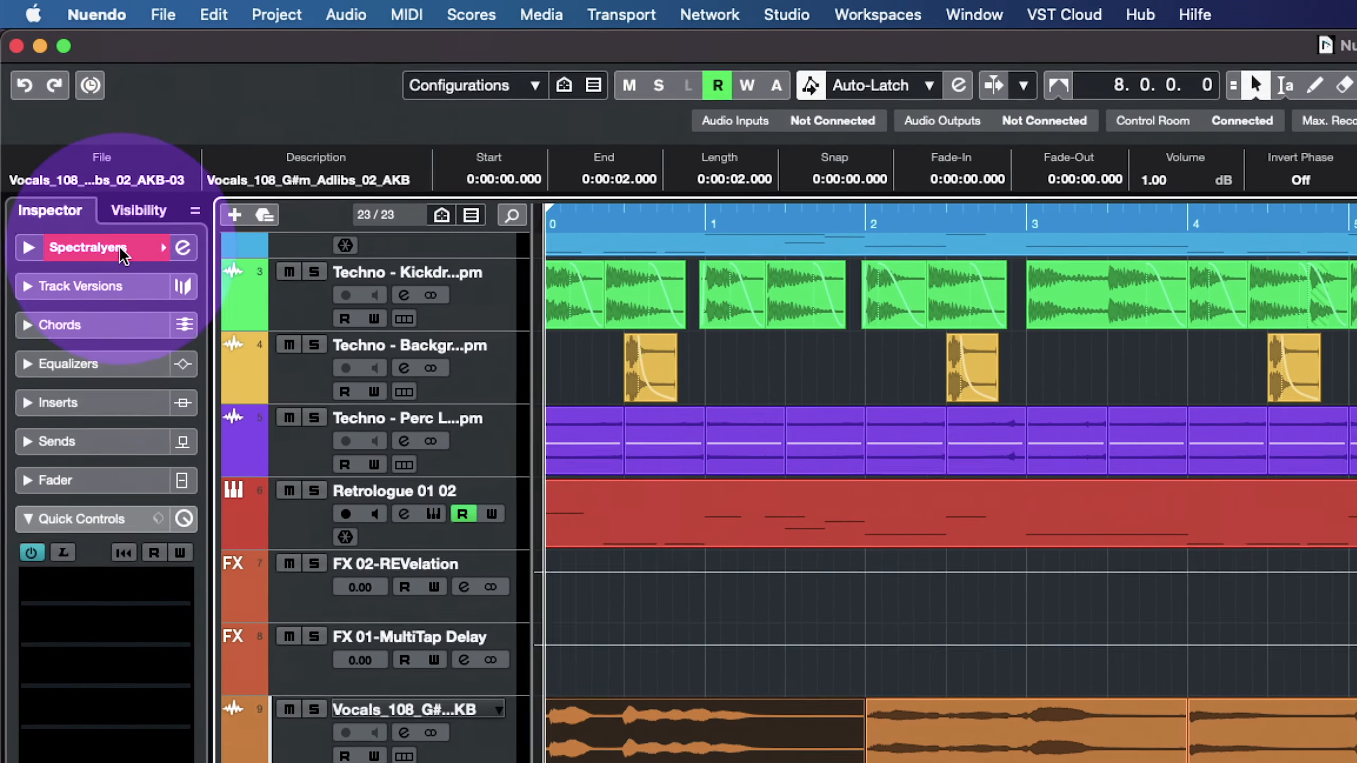
click(122, 254)
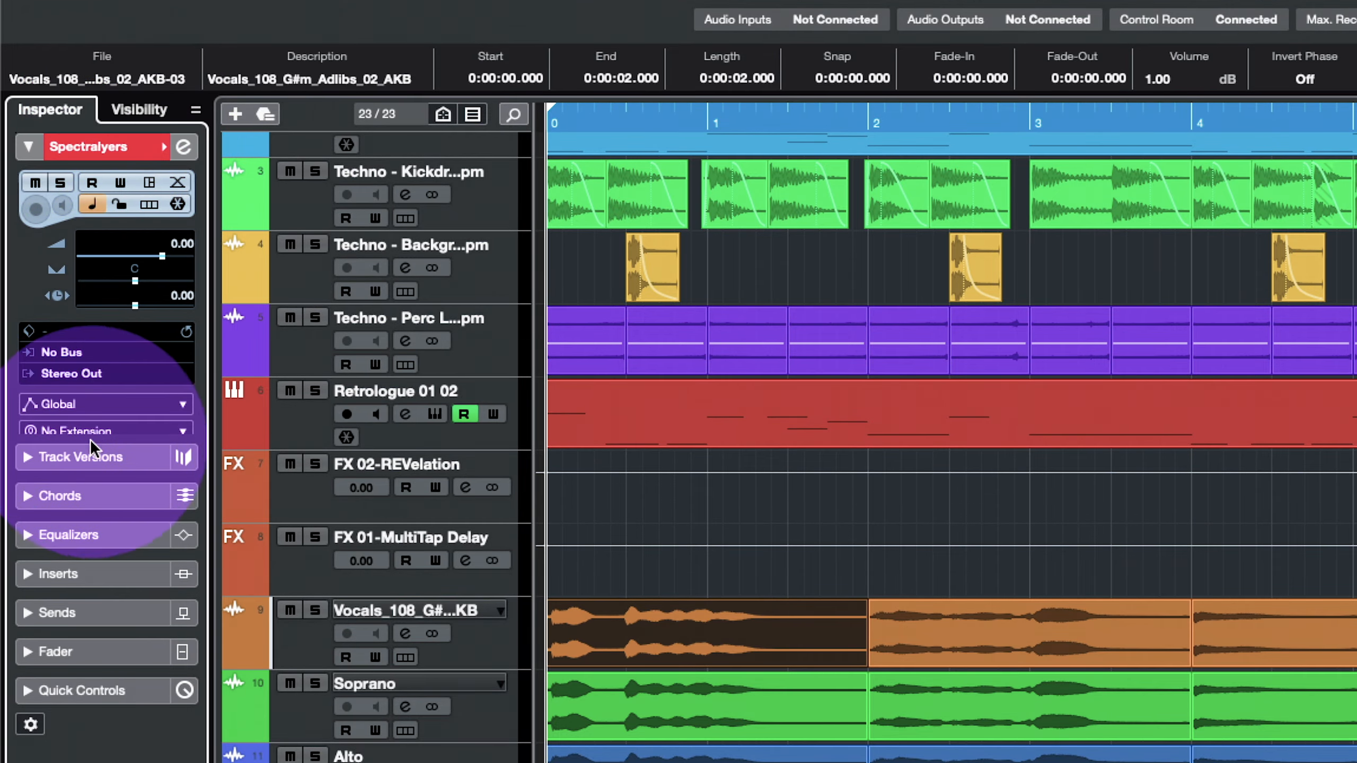
click(107, 432)
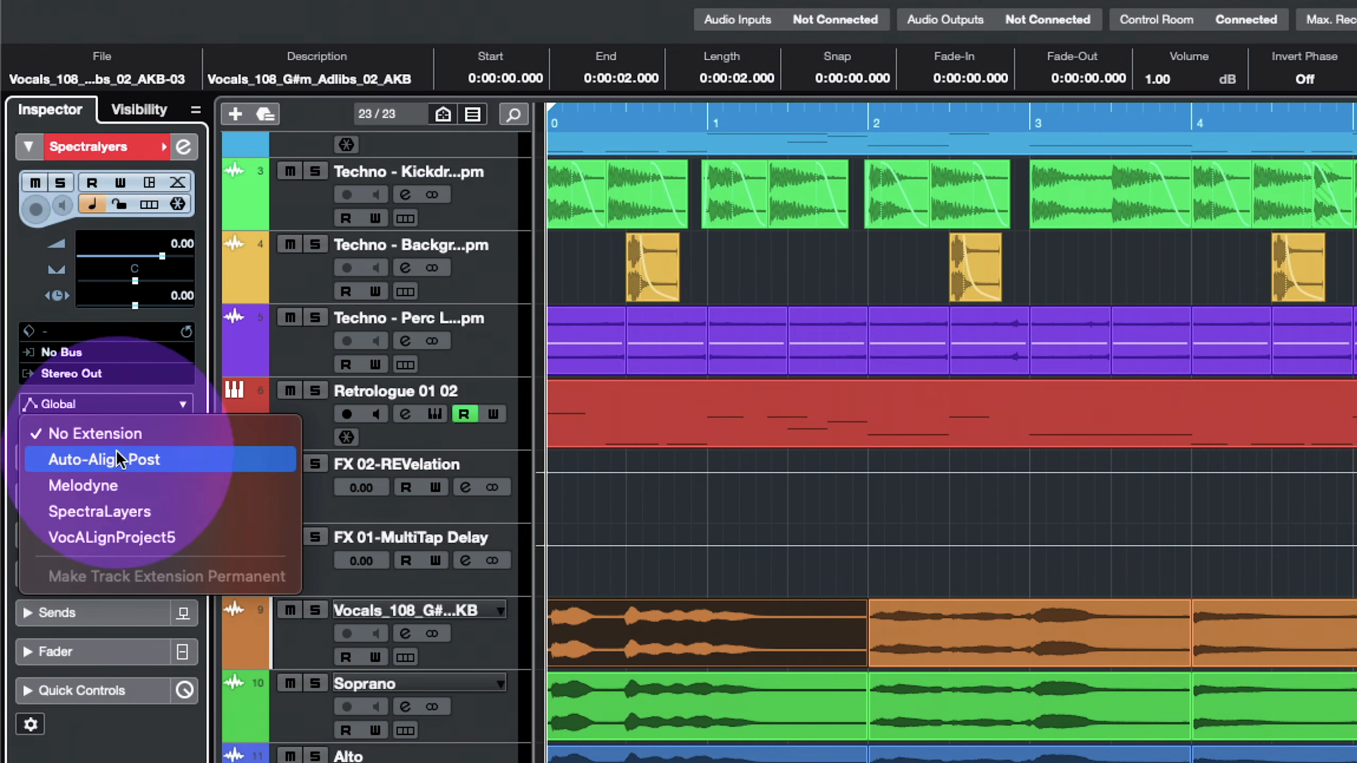
click(99, 511)
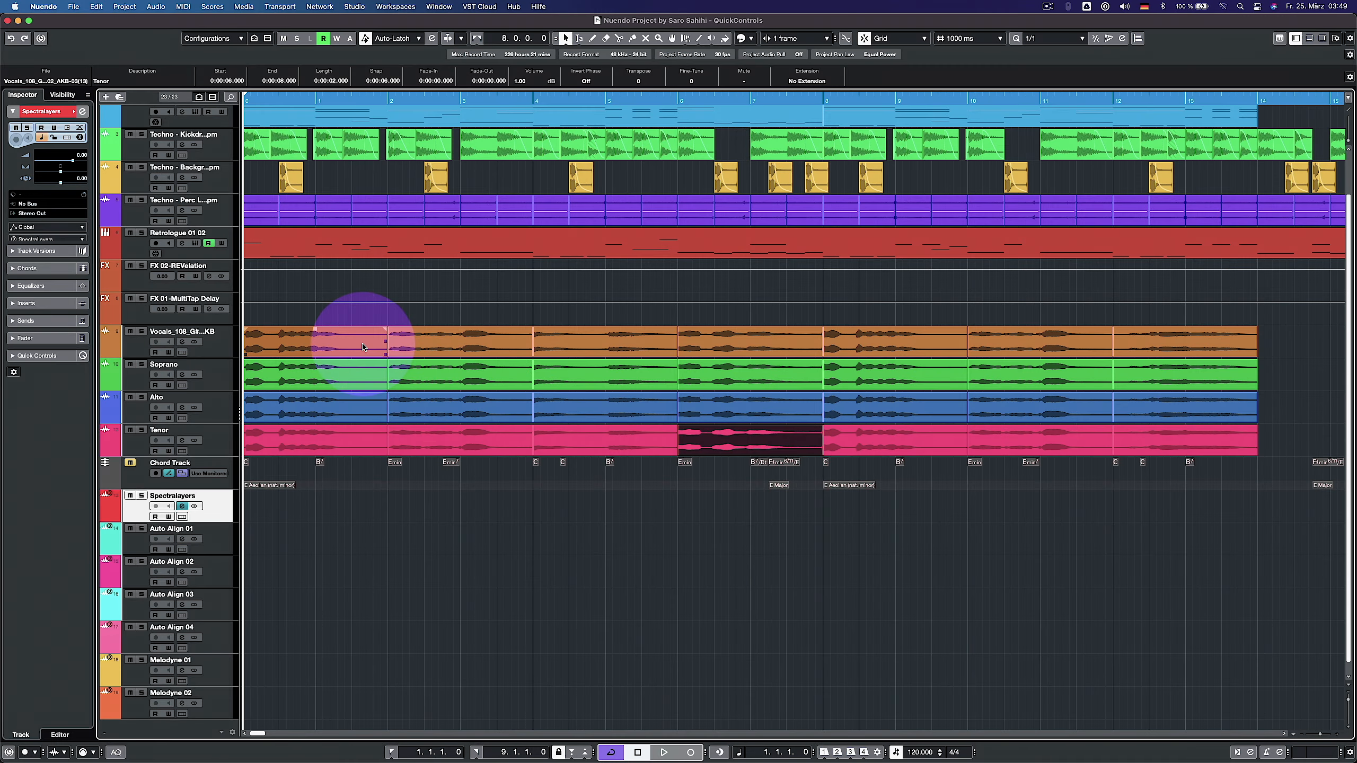
- Move the first lead vocal event onto the Spectralayers track and the Alto event at bar 4 onto Auto Align 01, and open the editor
drag(362, 347, 357, 500)
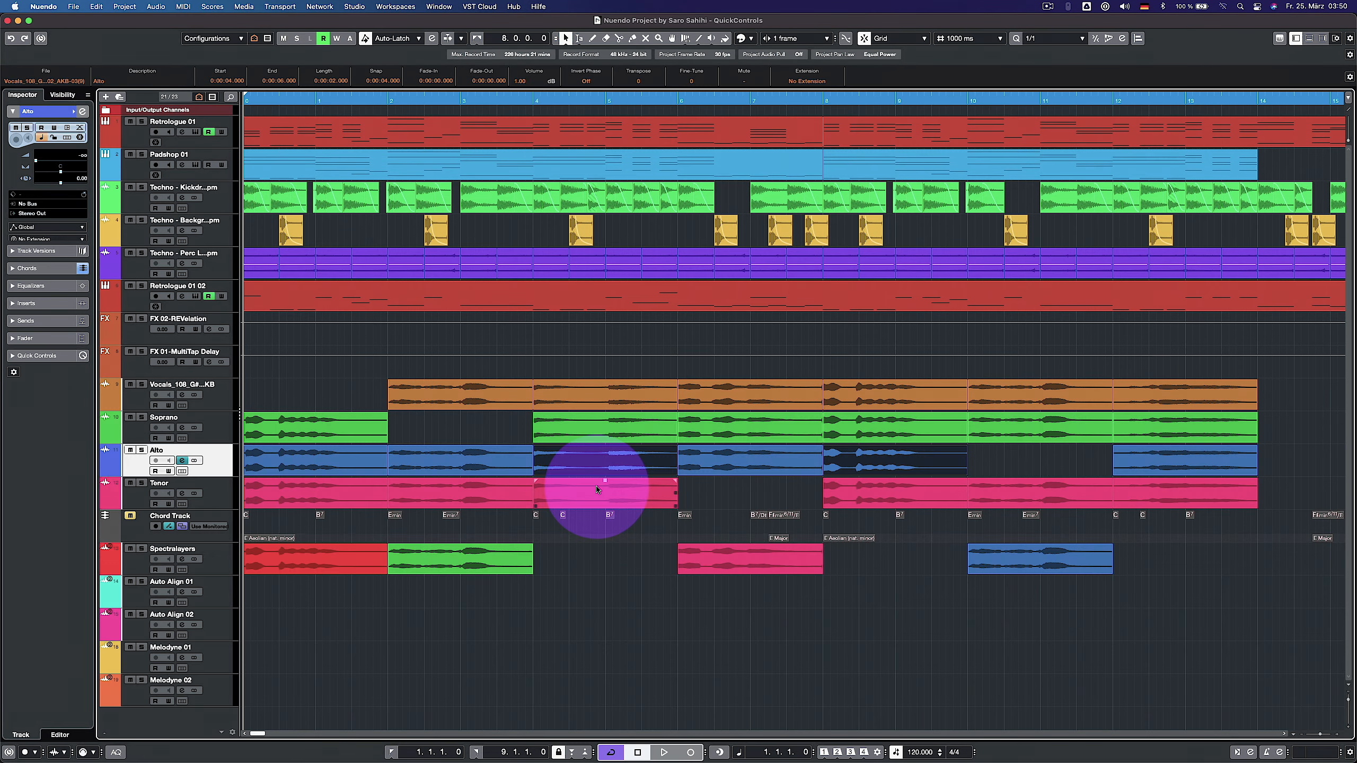
drag(623, 471, 570, 595)
double_click(565, 593)
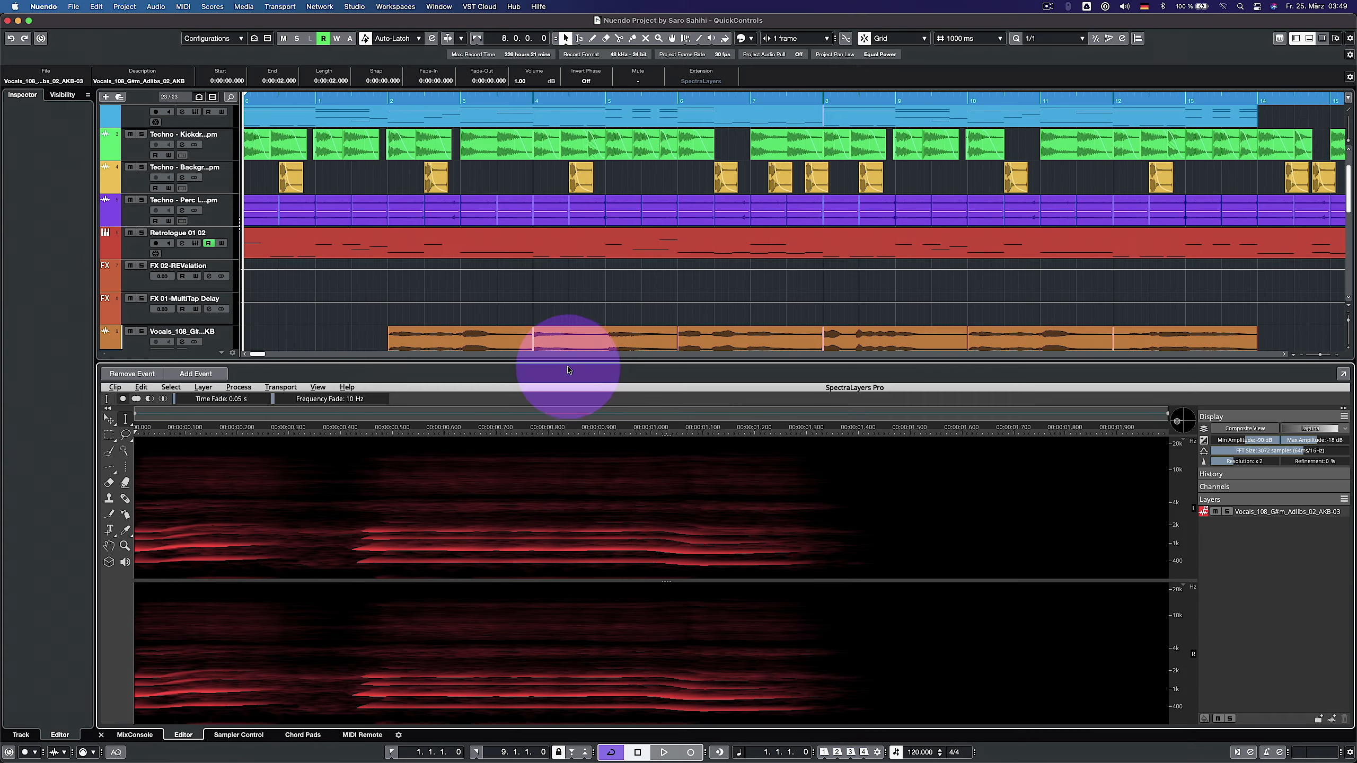
- Reduce the editor's height, and move the Soprano event at bar 2 and the Tenor event at bar 6 onto the Spectralayers track
drag(565, 364, 559, 526)
scroll(541, 481, down, 4)
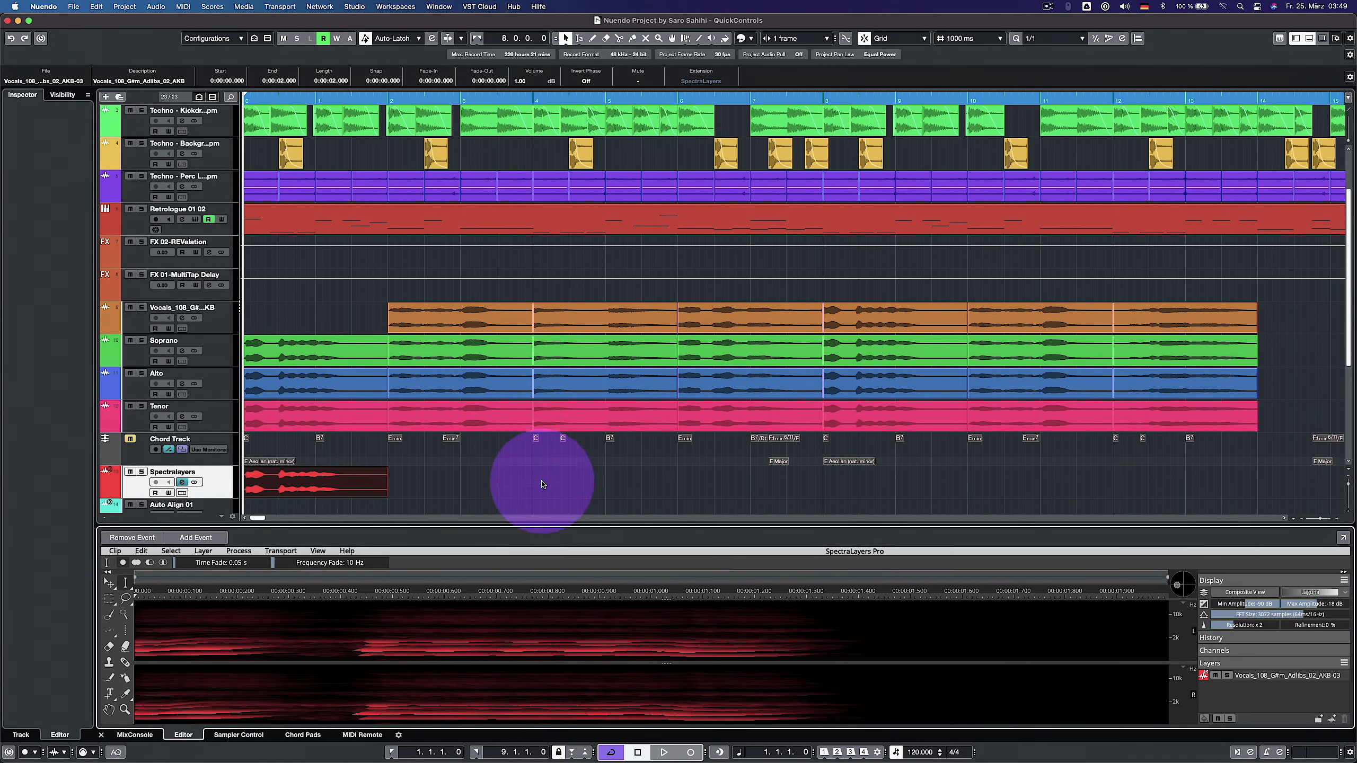
drag(481, 294, 483, 423)
drag(734, 356, 738, 420)
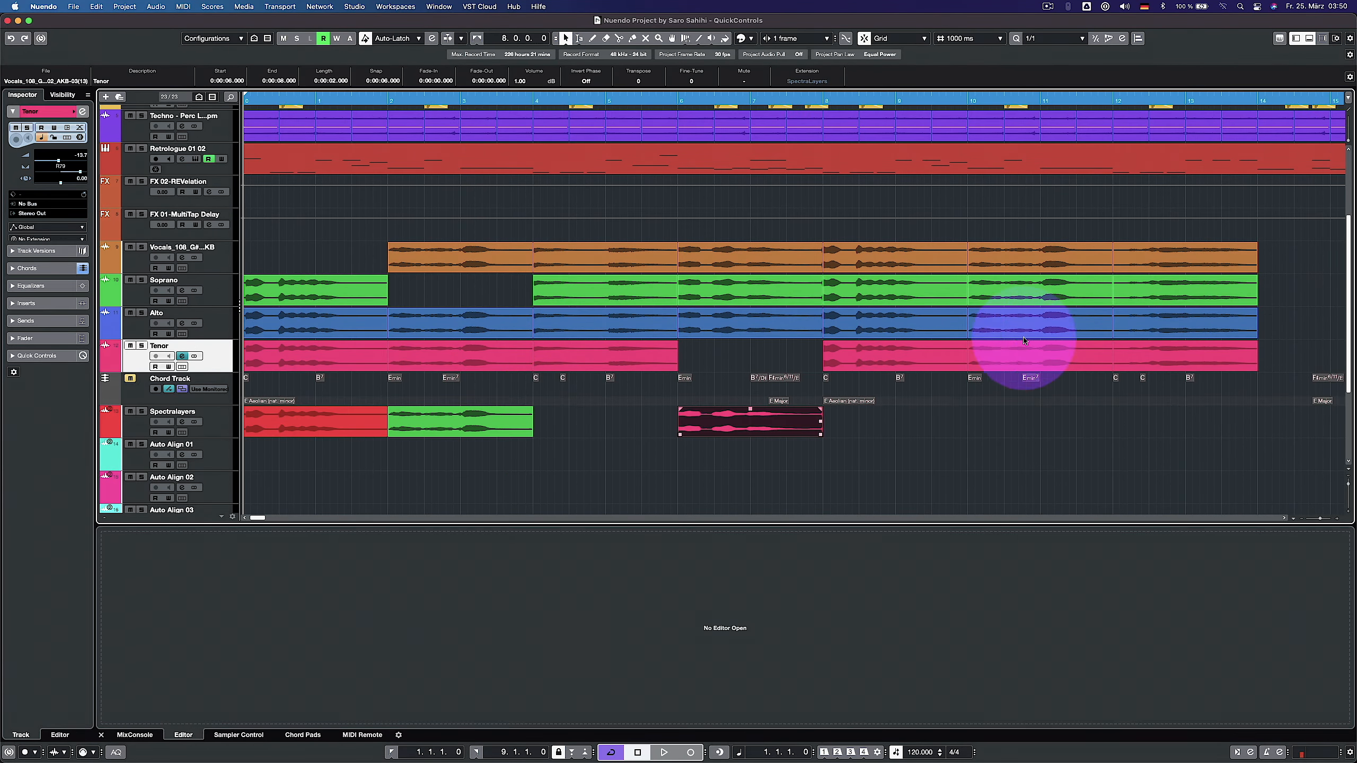
- Move the Alto event at bar 10 onto the Spectralayers track and enlarge the SpectraLayers editor's height
drag(1028, 323, 1036, 419)
scroll(727, 640, down, 5)
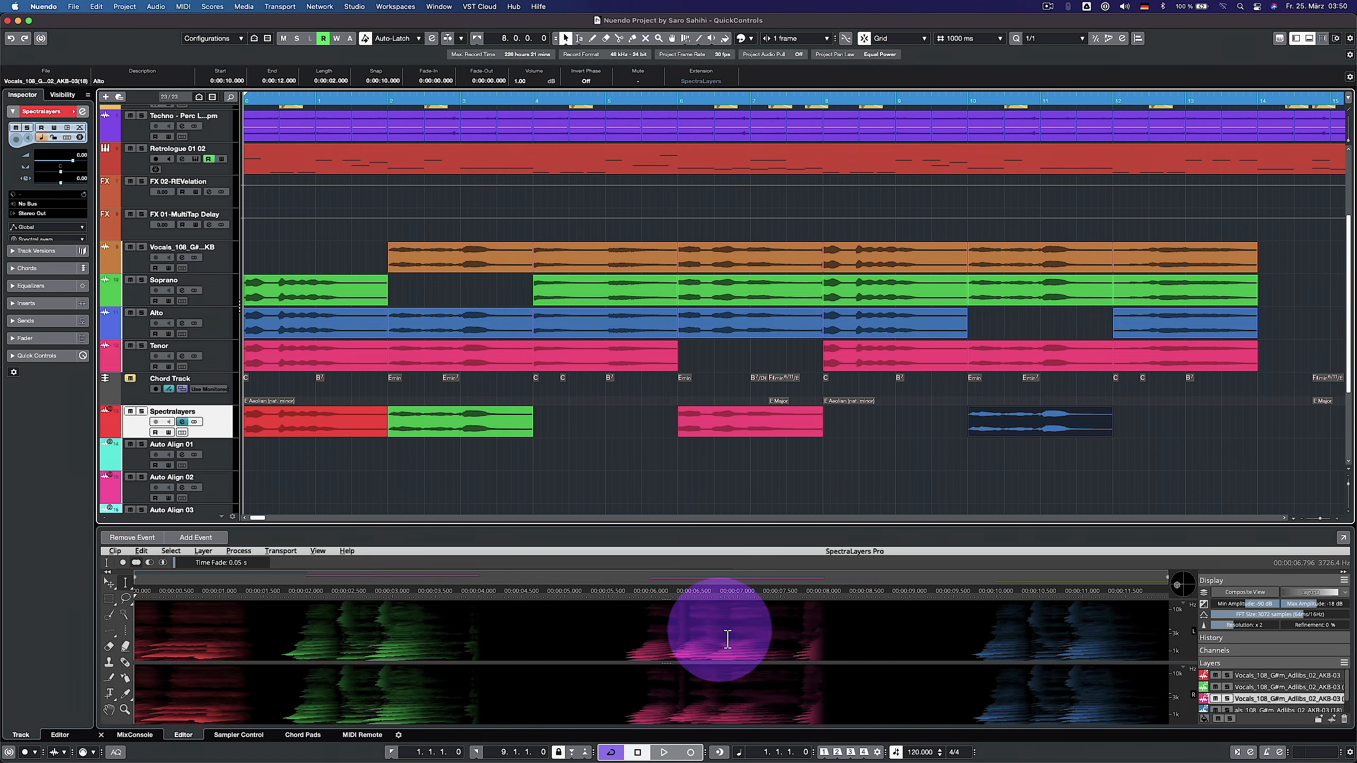
drag(754, 526, 750, 311)
drag(1178, 371, 1189, 374)
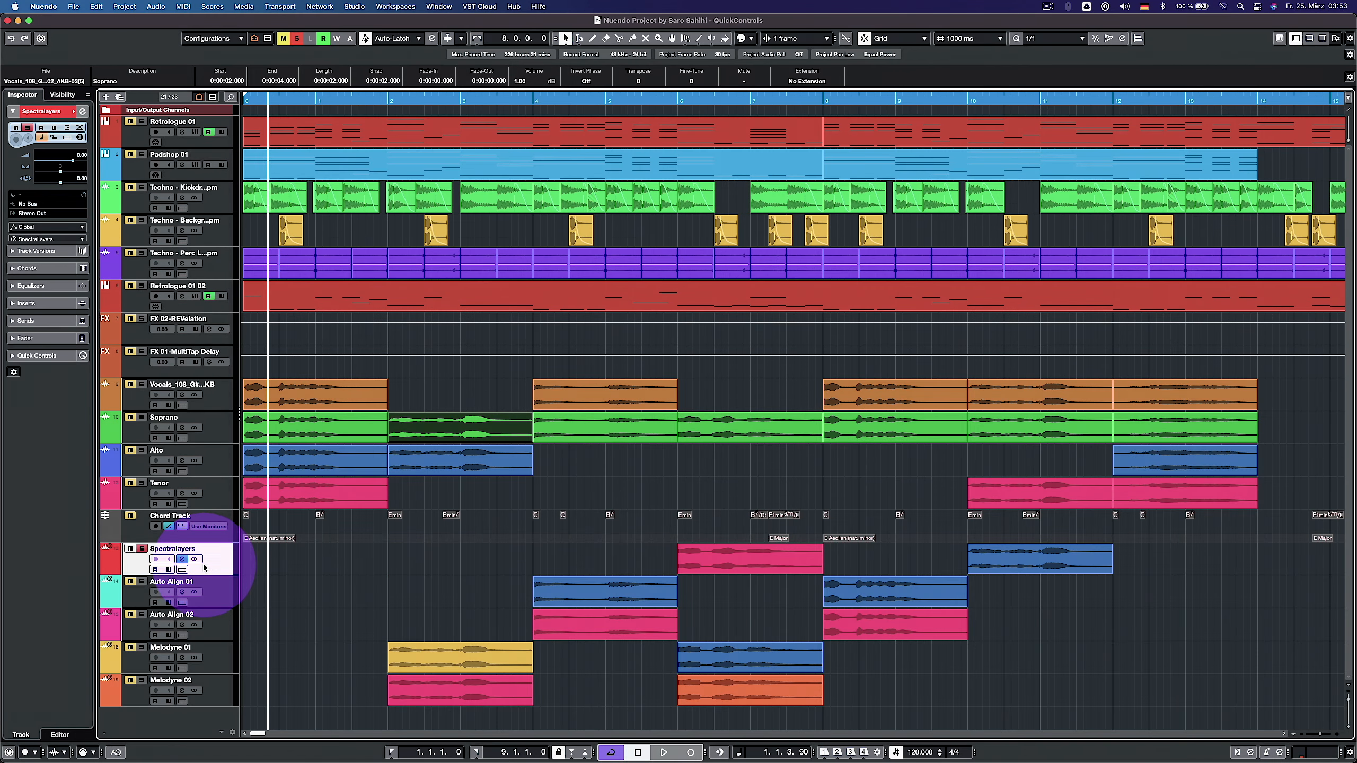
- Make the Spectralayers track's SpectraLayers extension permanent and select that track
click(46, 195)
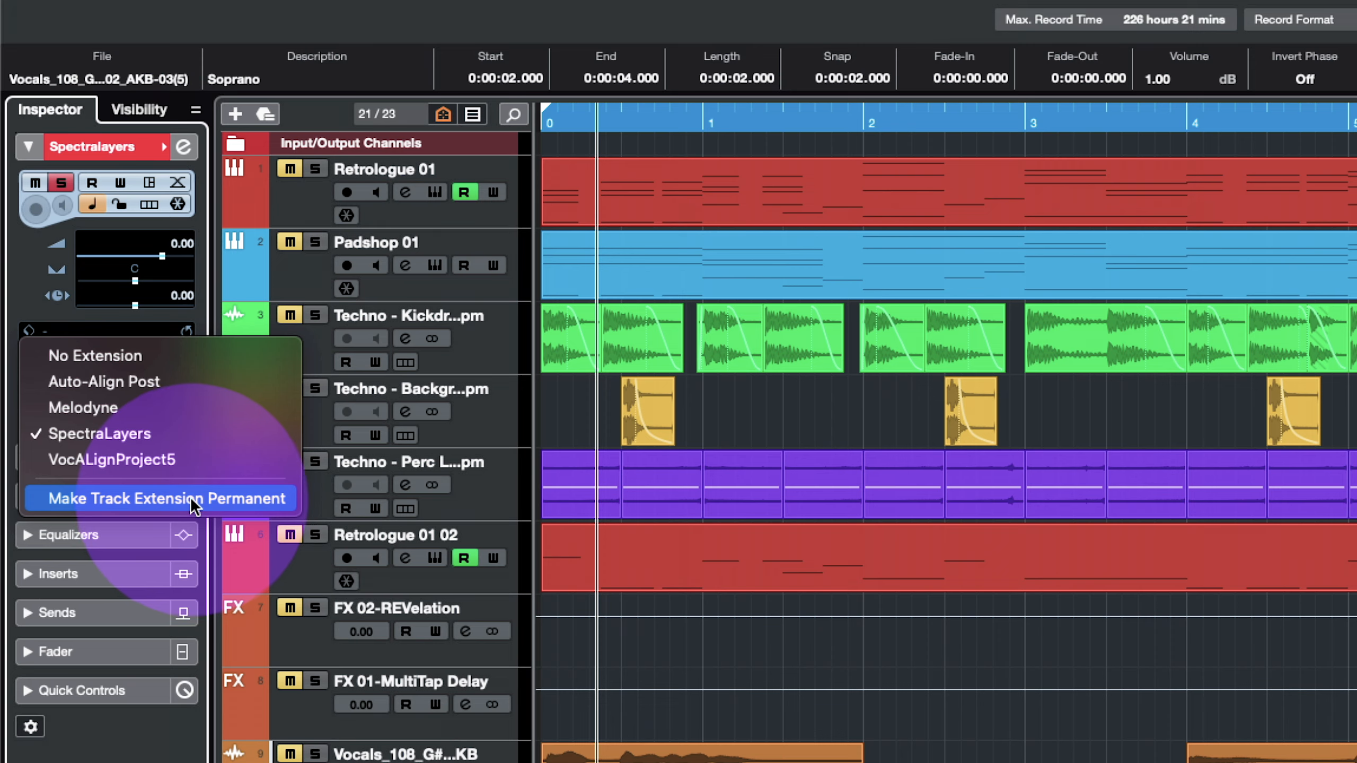
click(190, 492)
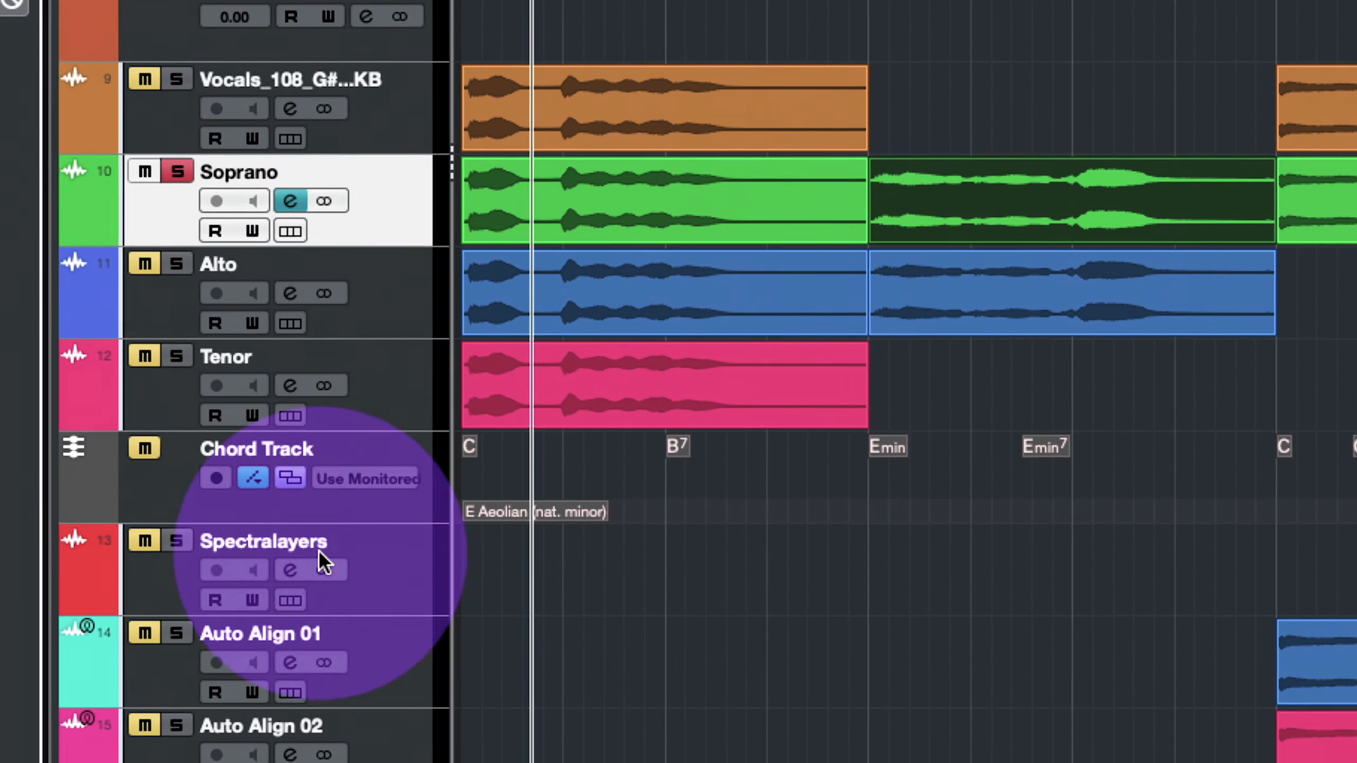
click(318, 551)
- Select the pink event at bar 6 on the Spectralayers track and examine it
click(521, 554)
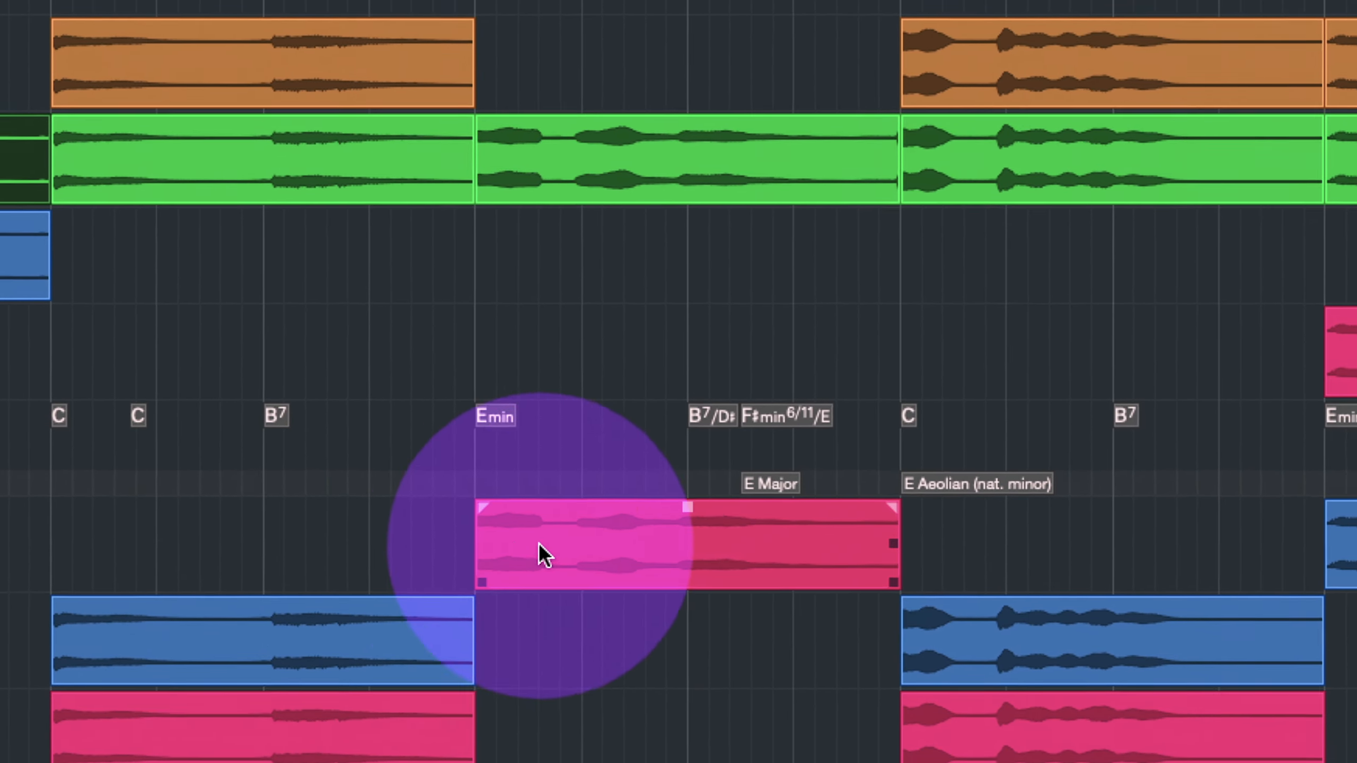
click(619, 538)
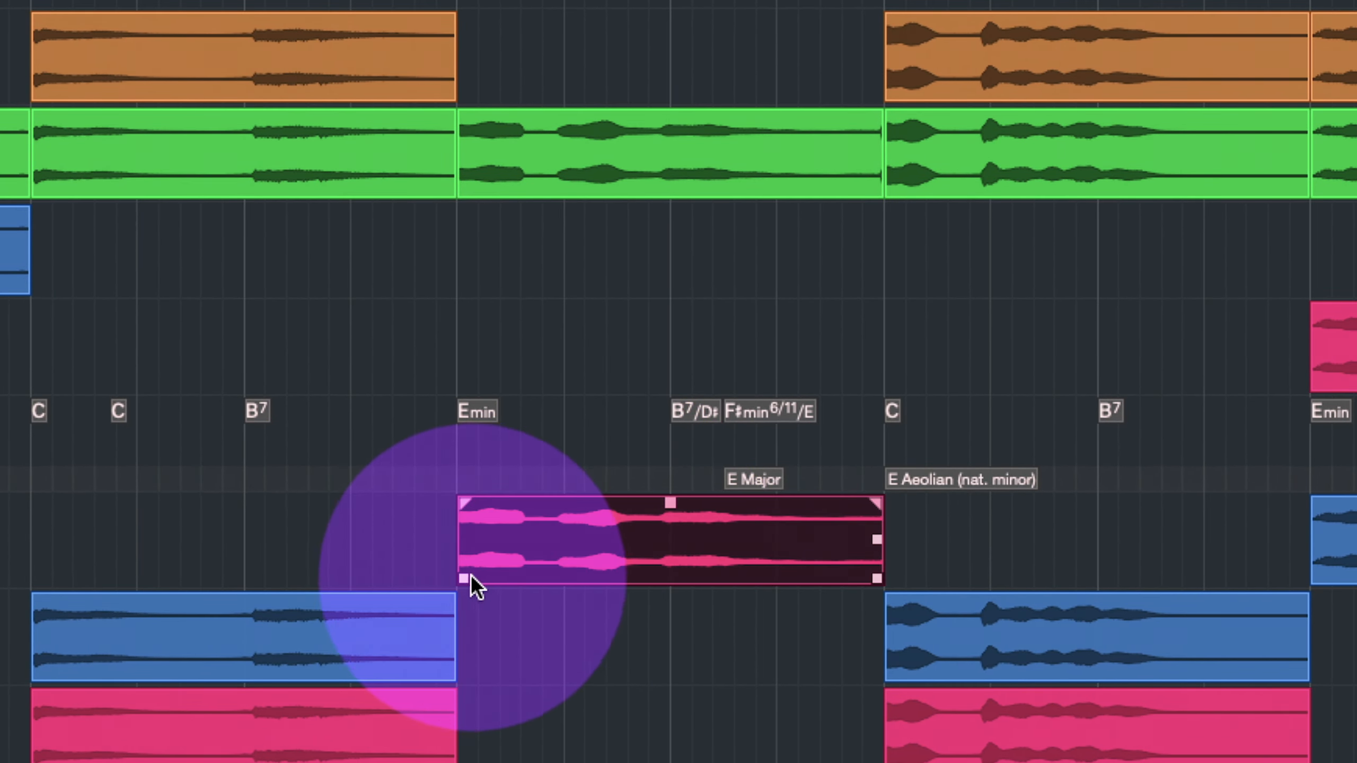
drag(463, 579, 446, 583)
mouse_move(605, 523)
mouse_down()
mouse_move(0, 524)
mouse_move(617, 526)
mouse_up()
mouse_move(1113, 425)
mouse_down()
mouse_move(1335, 419)
mouse_move(1106, 417)
mouse_up()
mouse_move(1165, 551)
mouse_down()
mouse_move(962, 546)
mouse_move(1116, 545)
mouse_up()
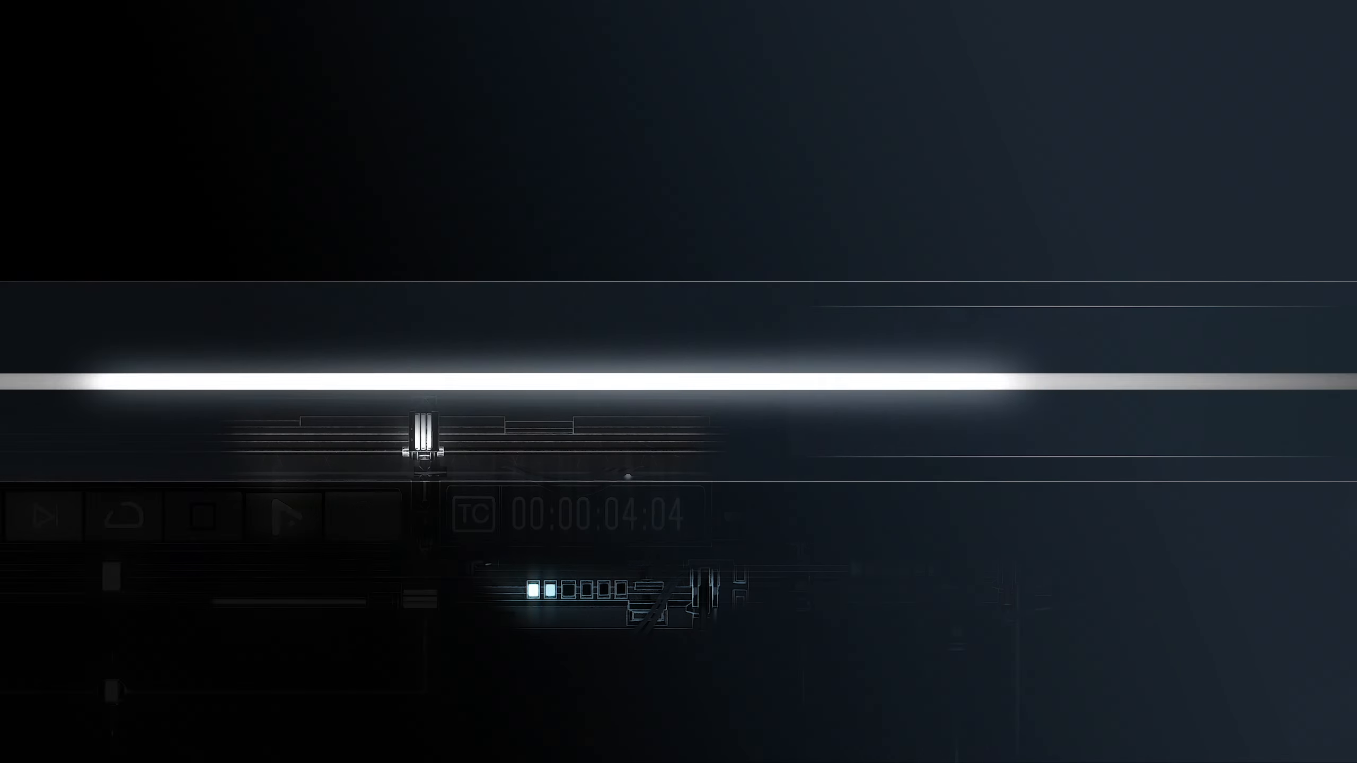
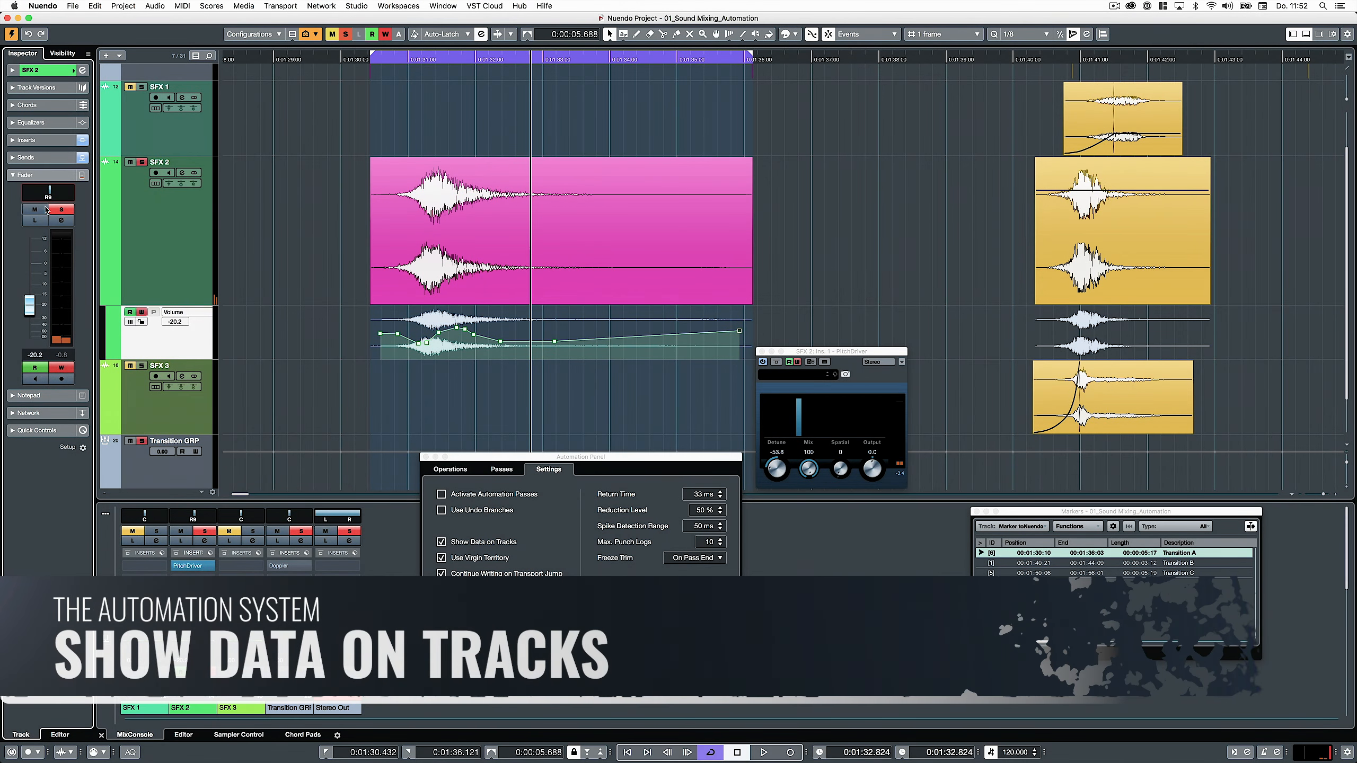
- Write panning automation on the SFX 2 track during playback and stop the transport
drag(50, 191, 53, 192)
key(space)
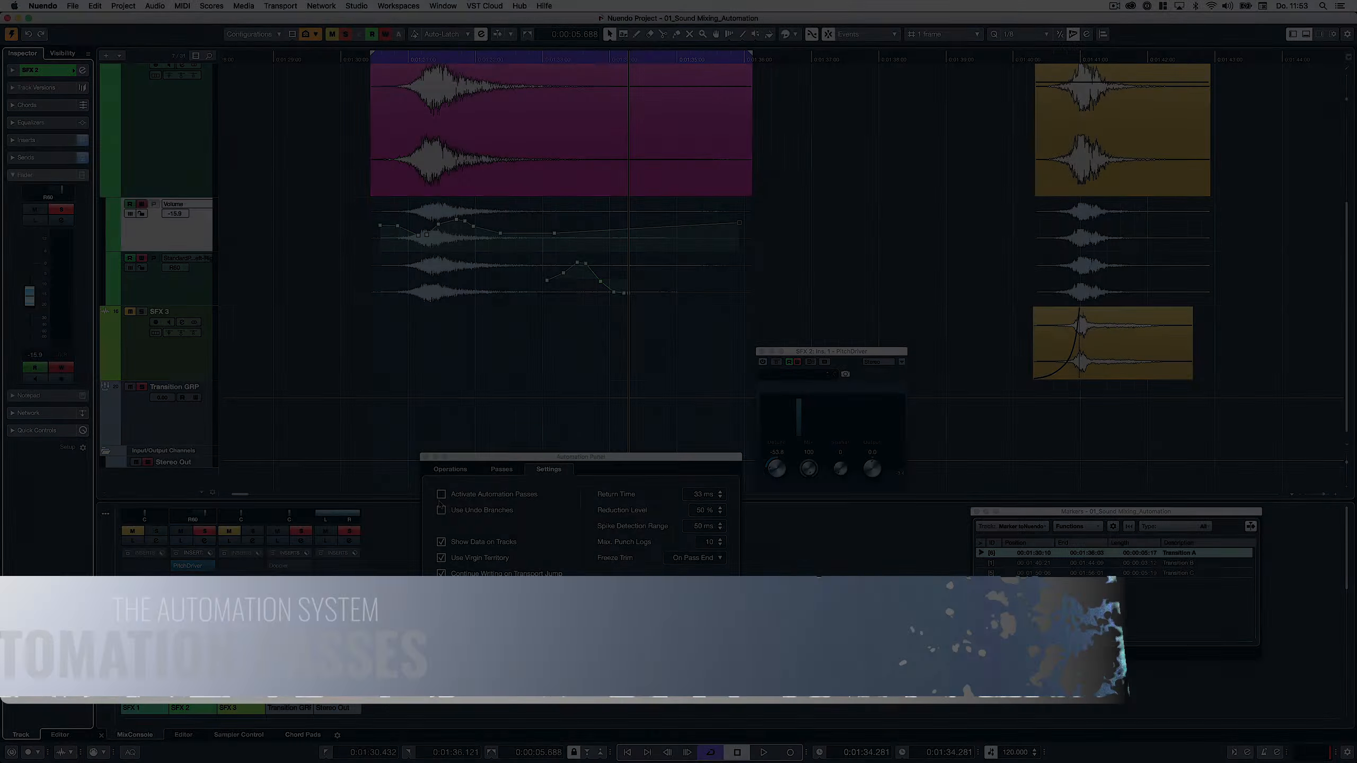
- Activate automation passes with undo branches and show the passes list, keeping the PitchDriver window clear of it
click(441, 510)
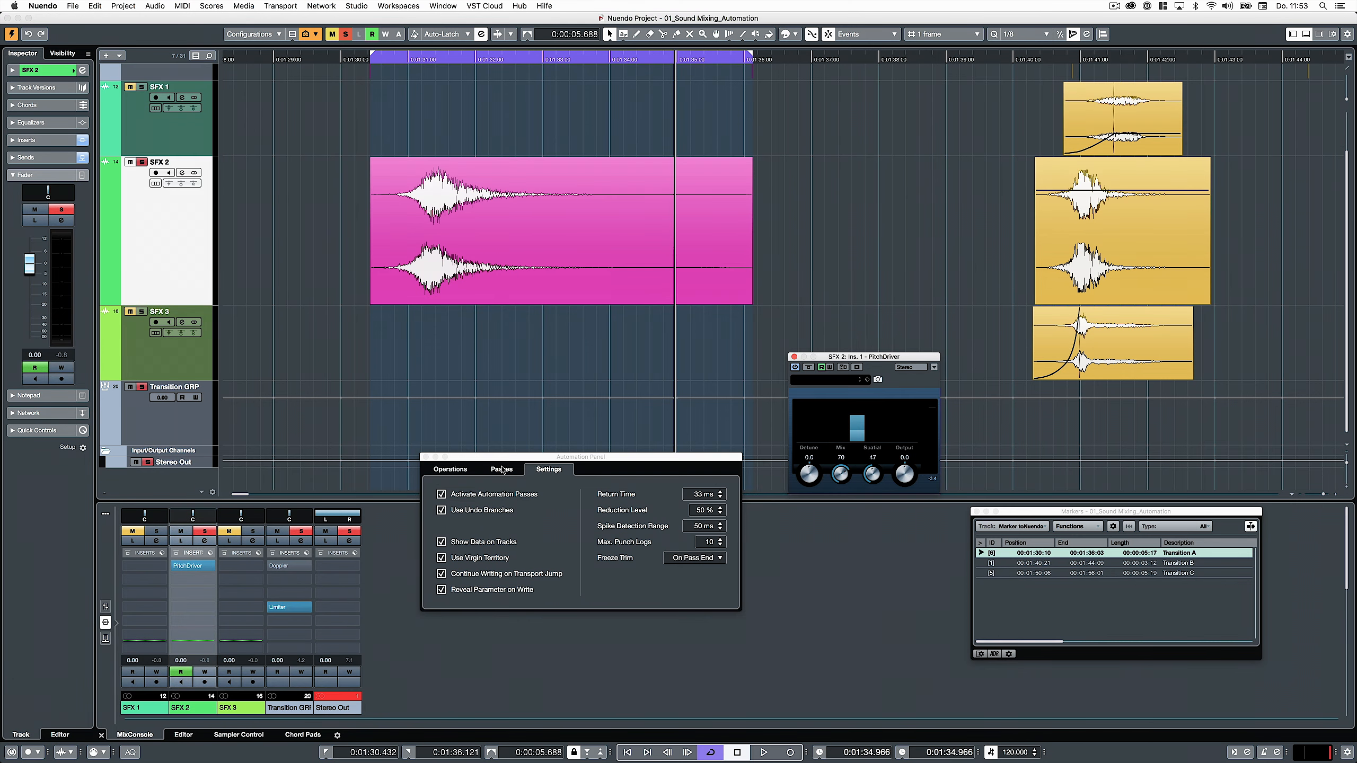
click(486, 470)
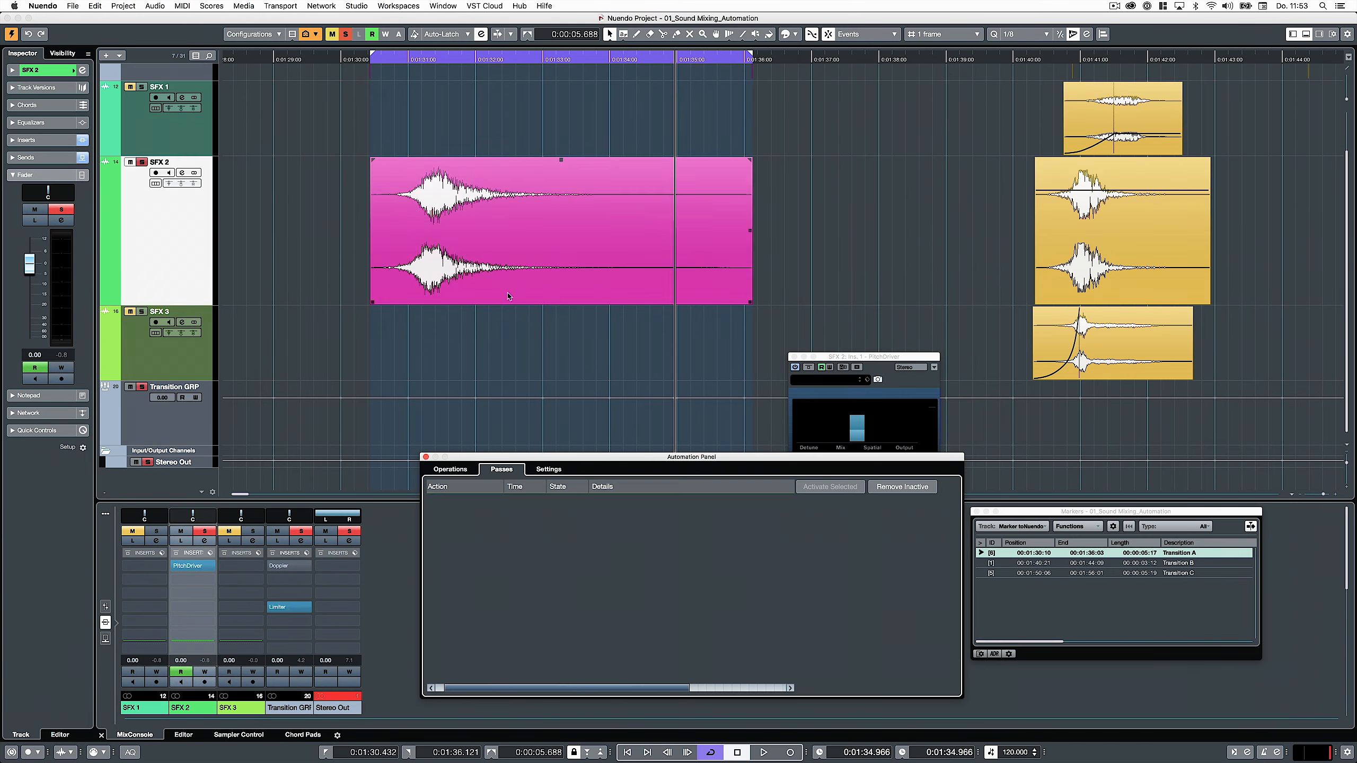
click(270, 240)
drag(847, 357, 847, 279)
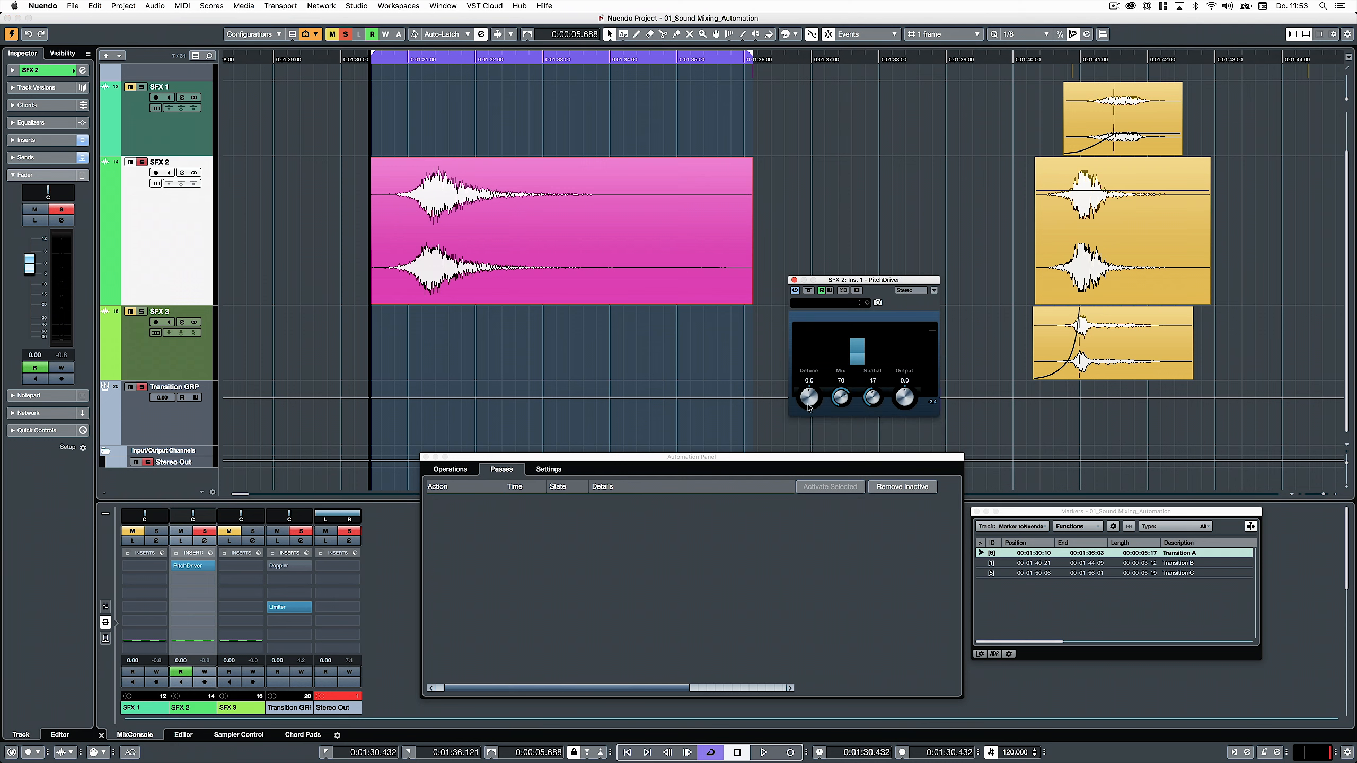
- Record an automation pass on SFX 2 lowering PitchDriver's Detune to -98.0, and undo that pass
key(space)
drag(809, 399, 797, 434)
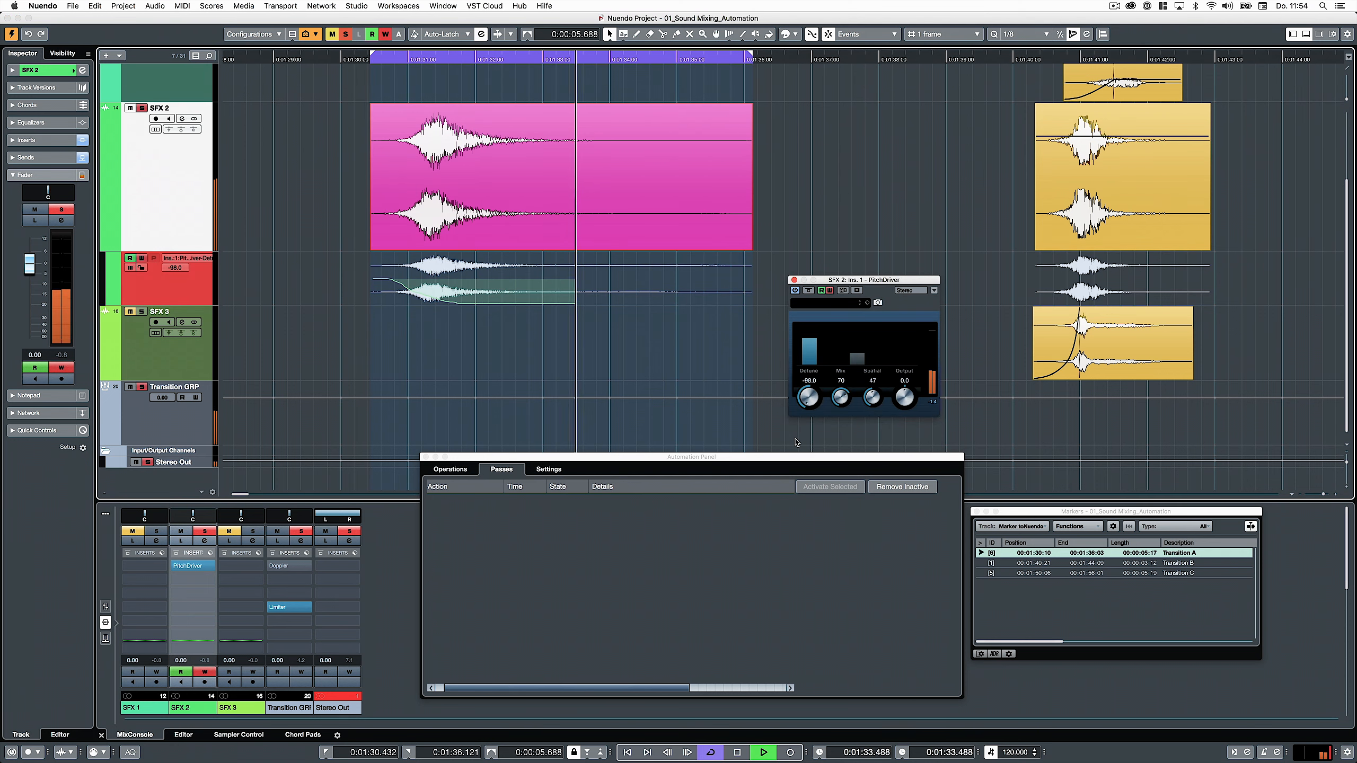
key(ctrl+z)
- Record an alternative automation pass on SFX 2 raising PitchDriver's Detune during playback
key(space)
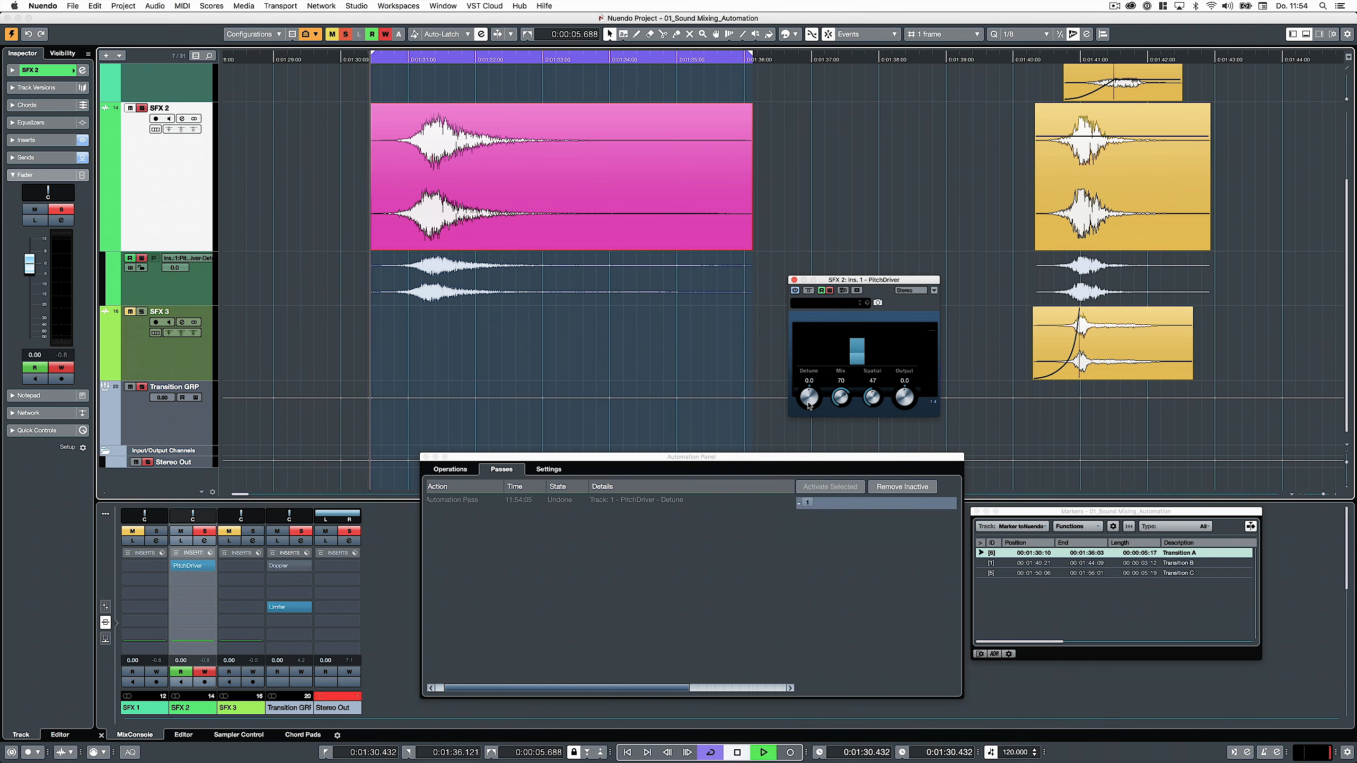
drag(809, 405, 809, 359)
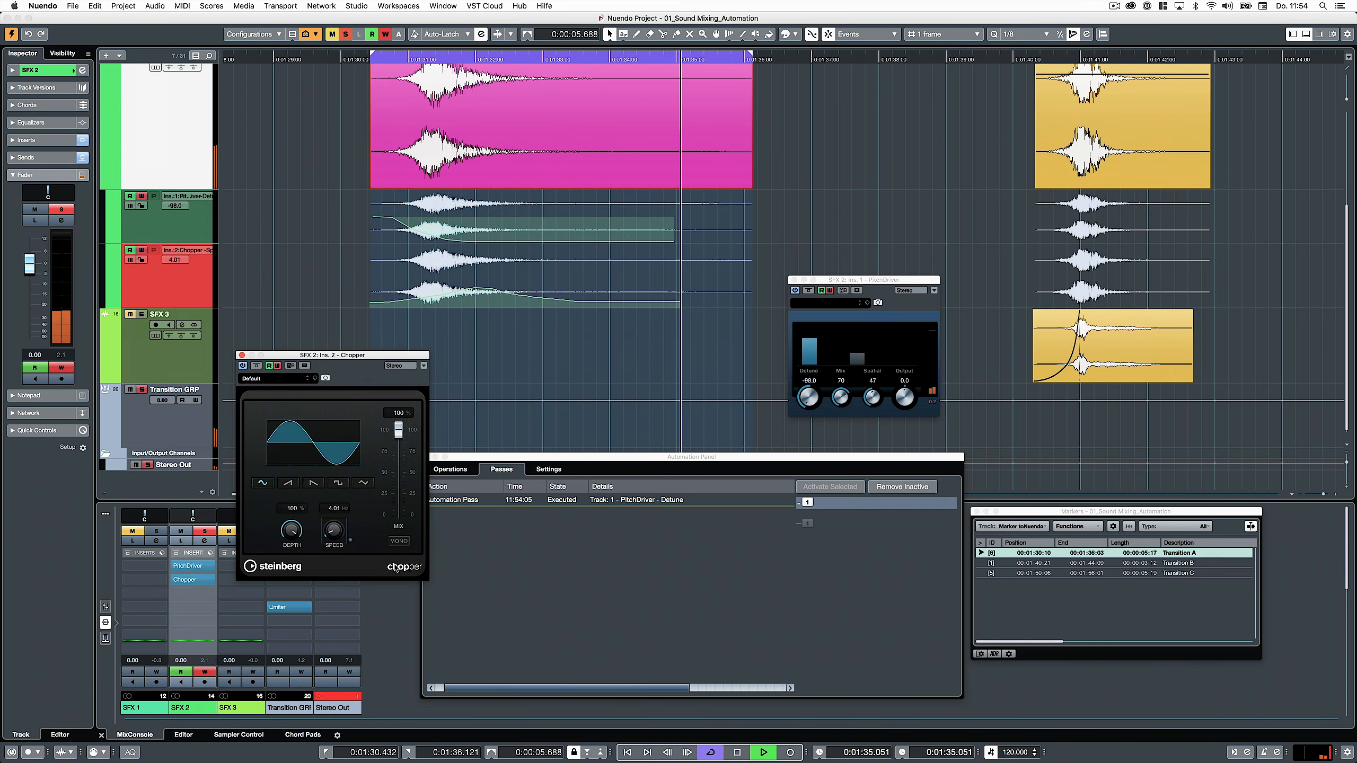
- Activate the 11:54:19 Detune pass and record a Chopper Speed automation pass on top of it, raising the speed
key(space)
click(807, 523)
key(space)
drag(333, 531, 332, 526)
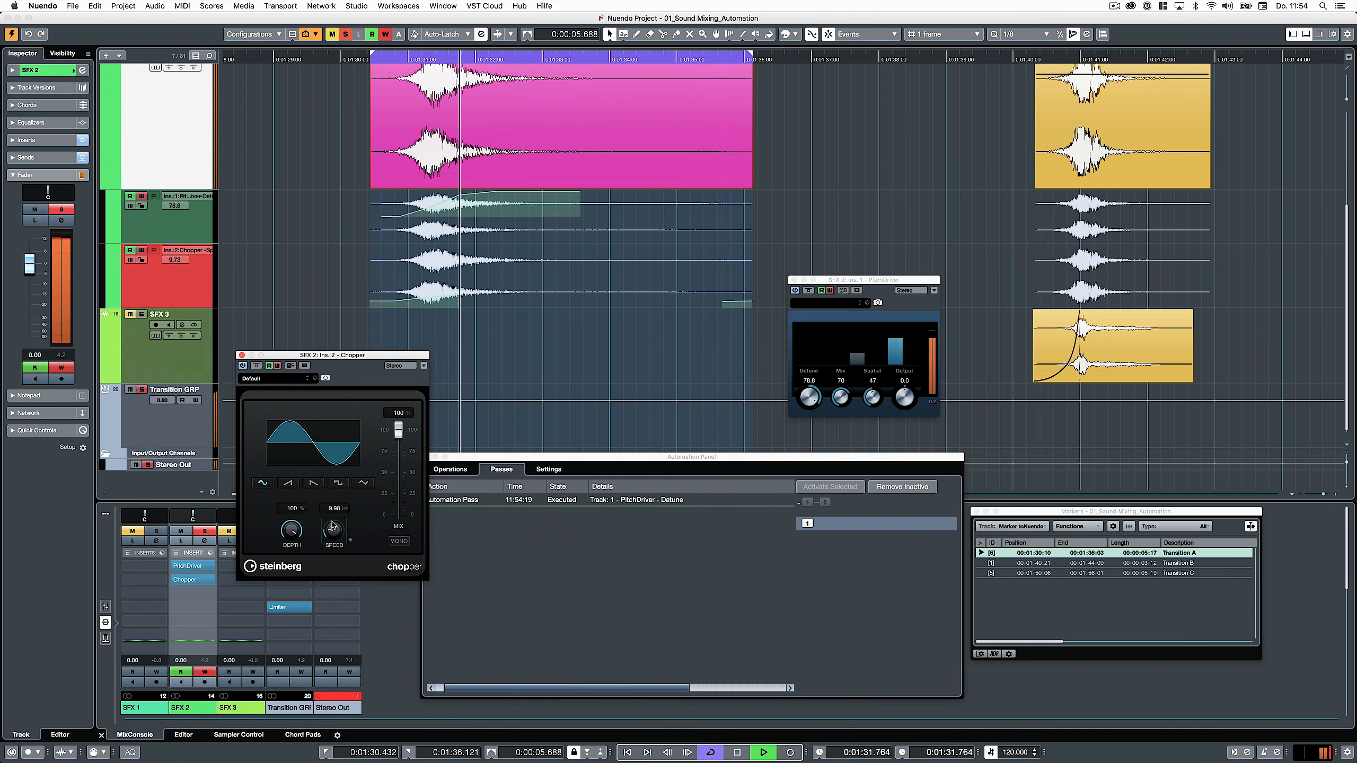
key(space)
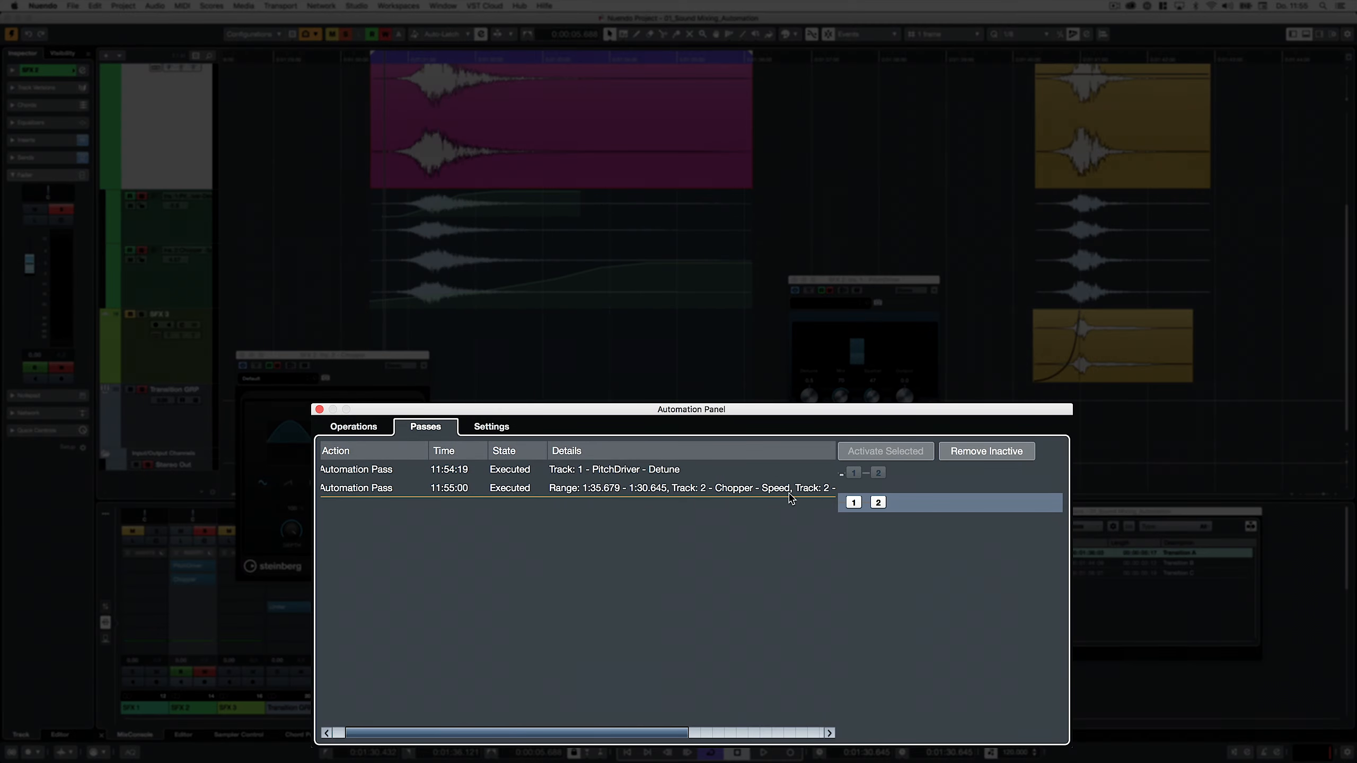
- Switch between the recorded undo branches by activating the 11:55:24 and 11:54:50 Chopper Speed passes
drag(789, 495, 789, 481)
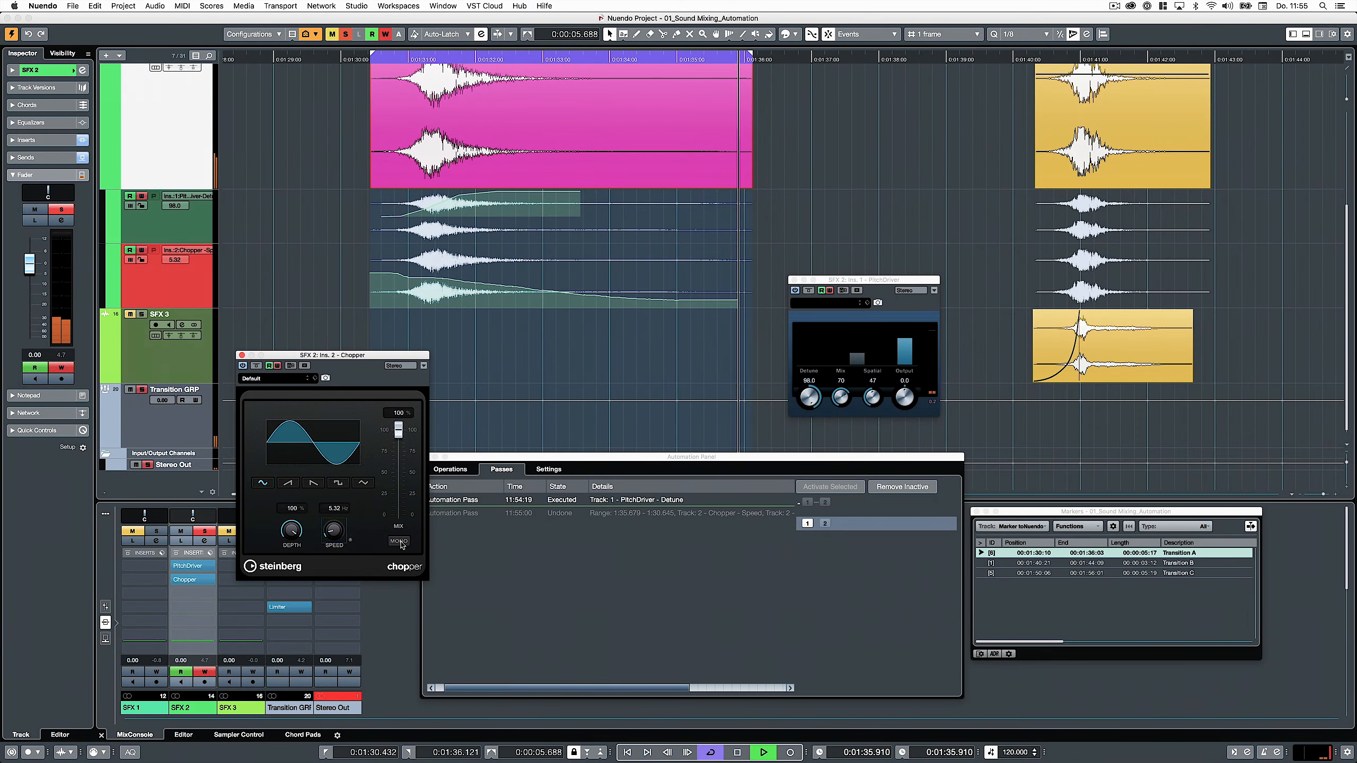
click(824, 545)
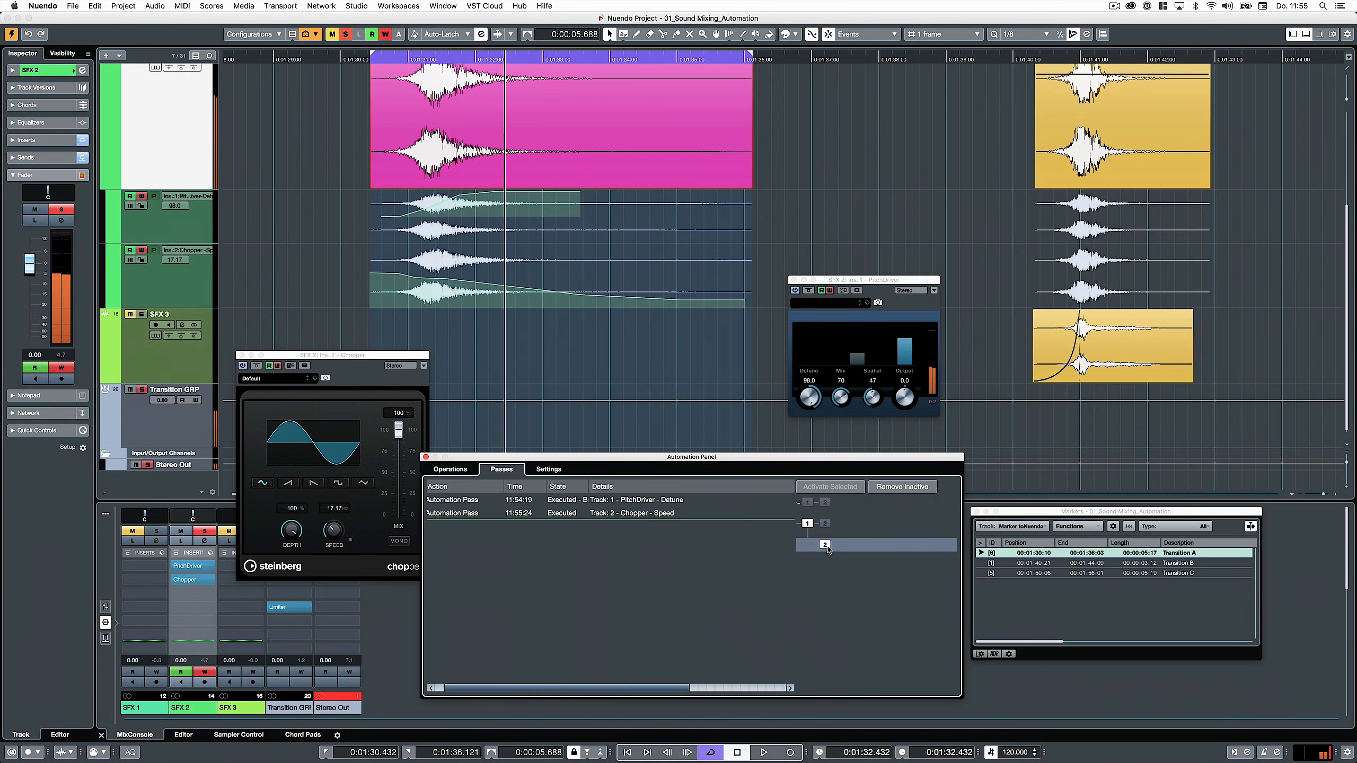
click(825, 502)
- Record a Pan Left-Right automation pass on SFX 2 during playback on top of the Chopper Speed pass
drag(47, 206, 58, 204)
key(space)
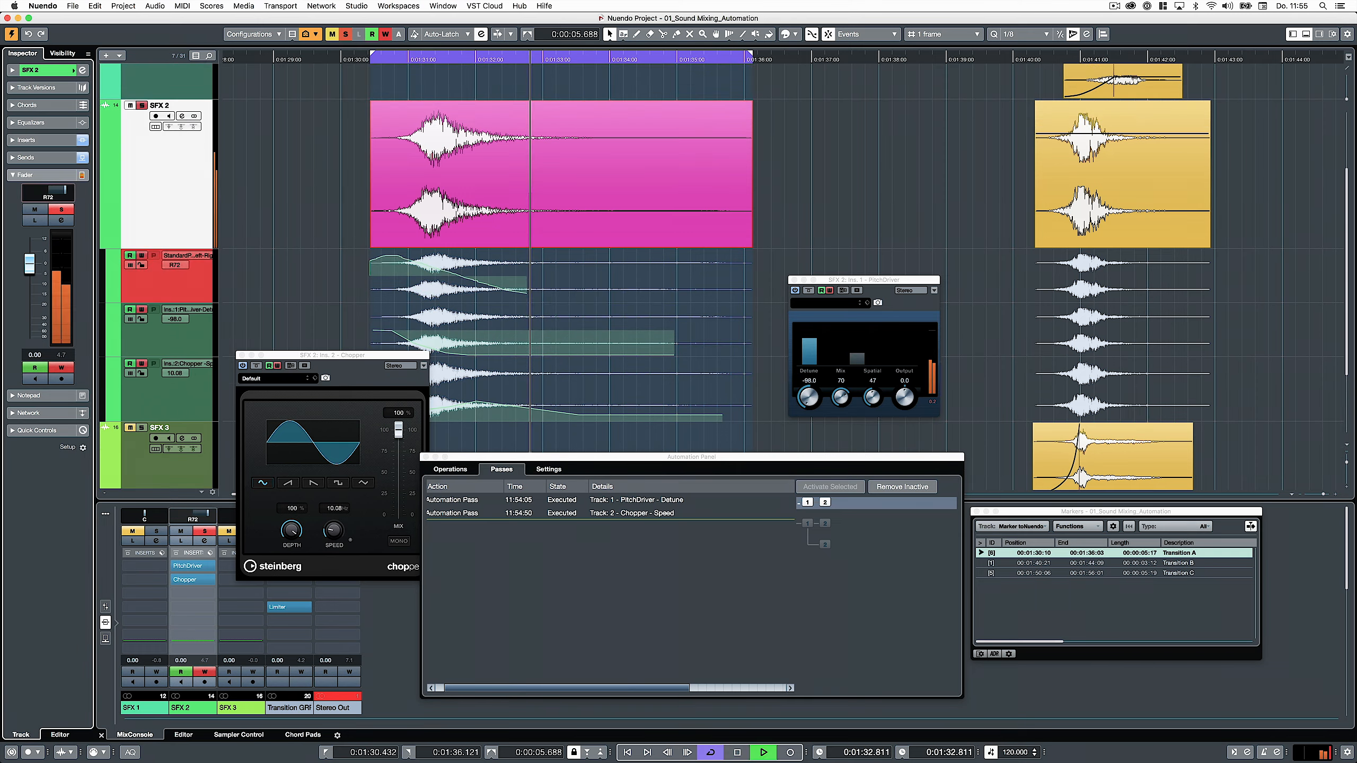
- Switch to the other Detune and Chopper Speed branch, and activate each of the two third-level panner passes
click(824, 545)
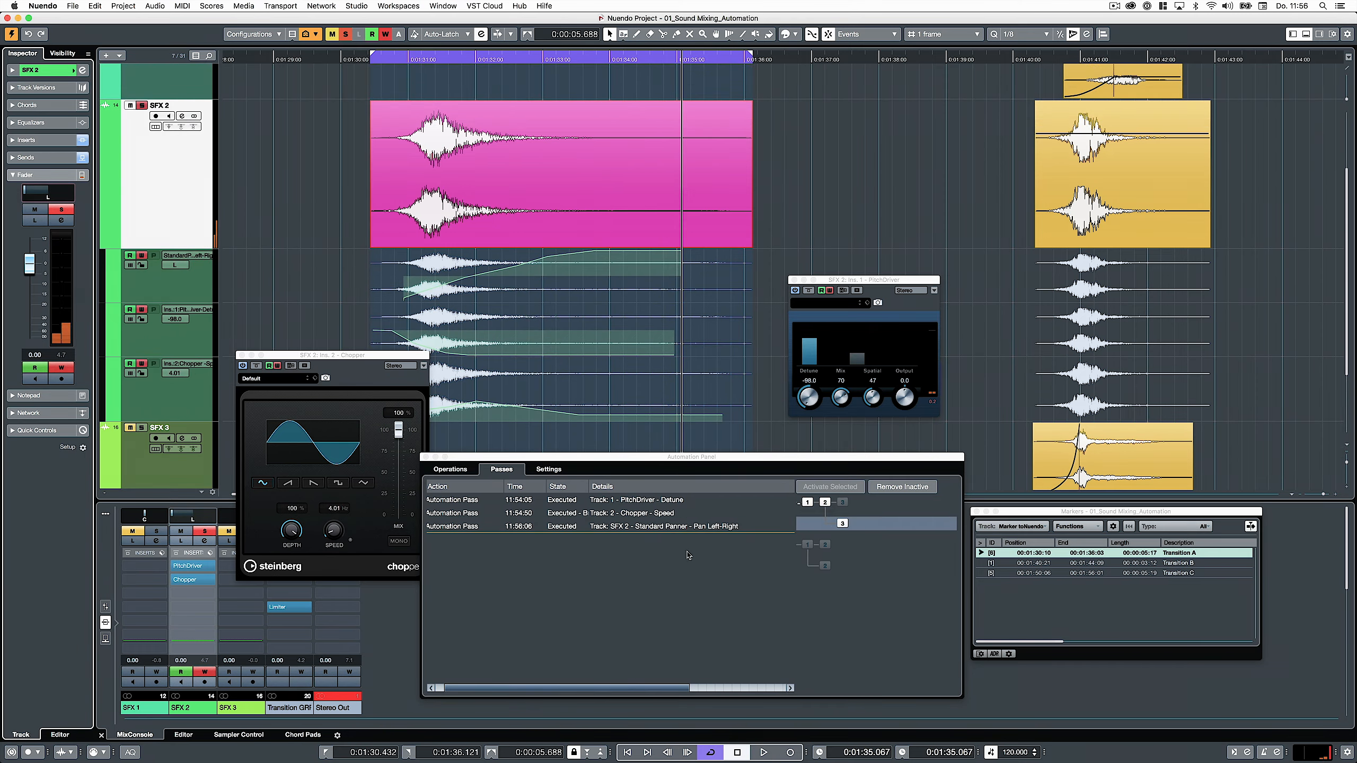
click(865, 649)
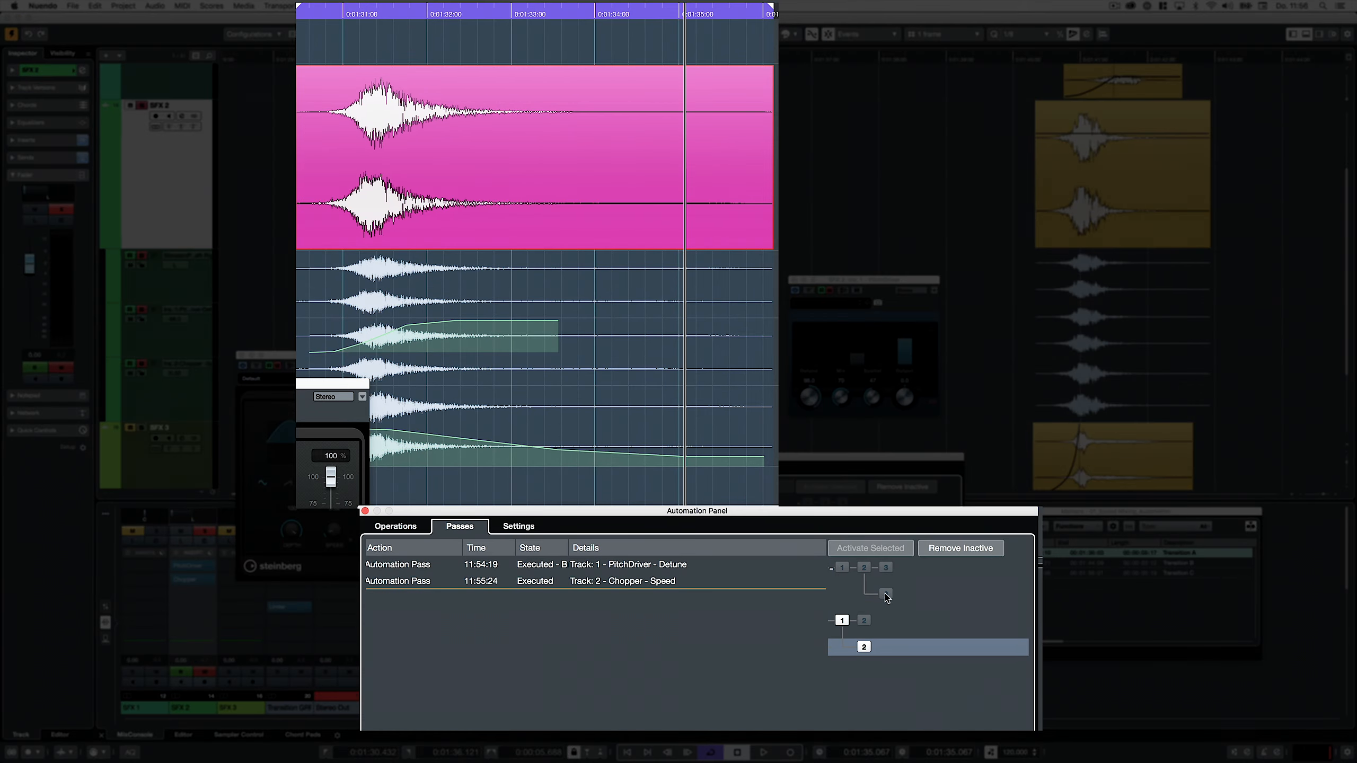
click(885, 594)
click(885, 568)
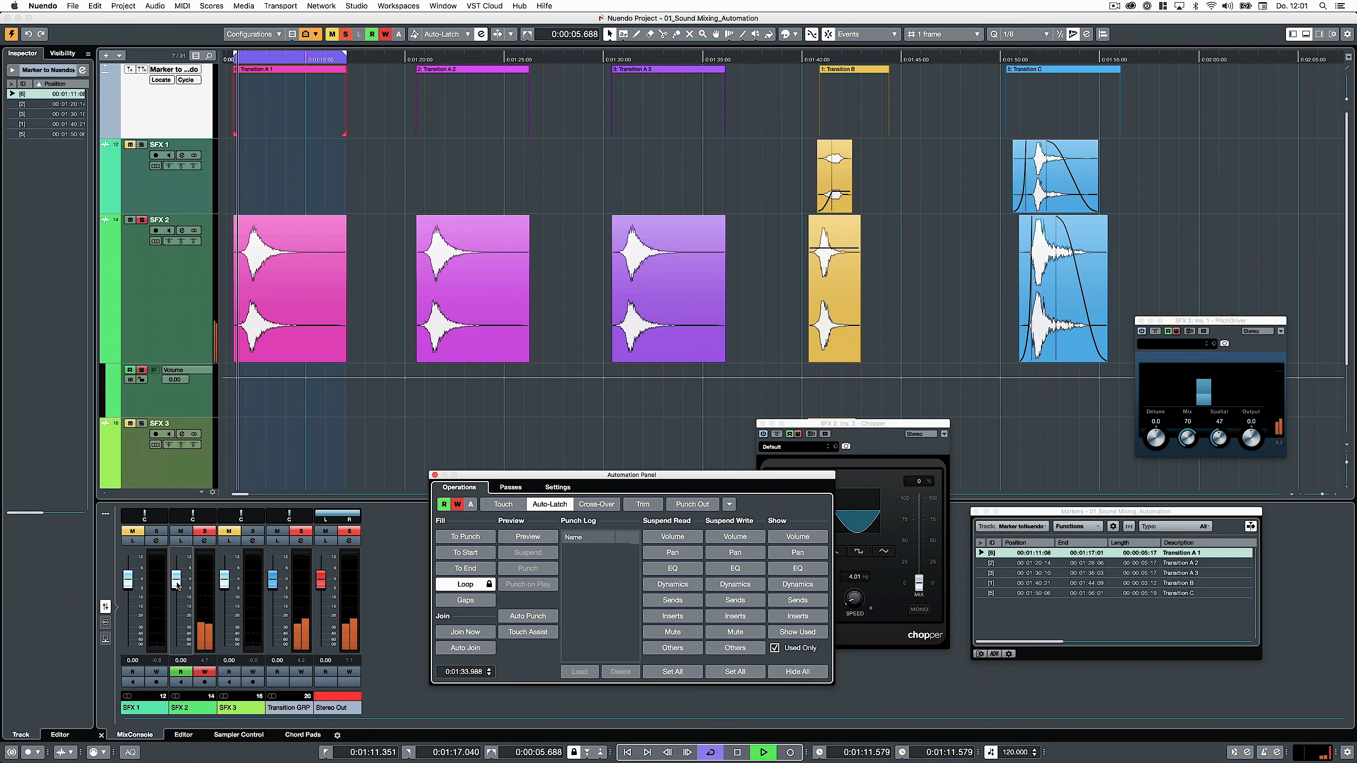
- Write looped SFX 2 volume automation lowered to about -10.3 for Transition A 1, and adjust the volume for Transition A 2
drag(178, 583, 178, 594)
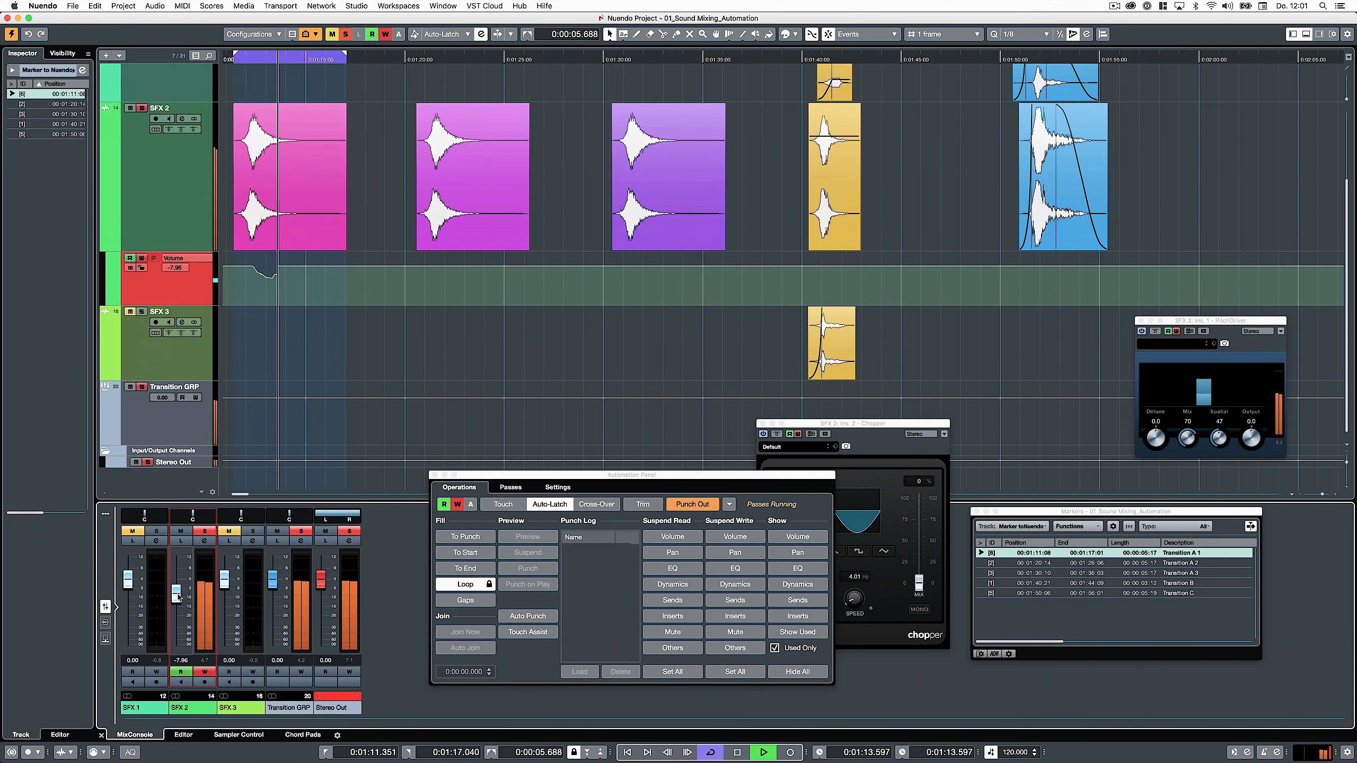
key(space)
click(11, 104)
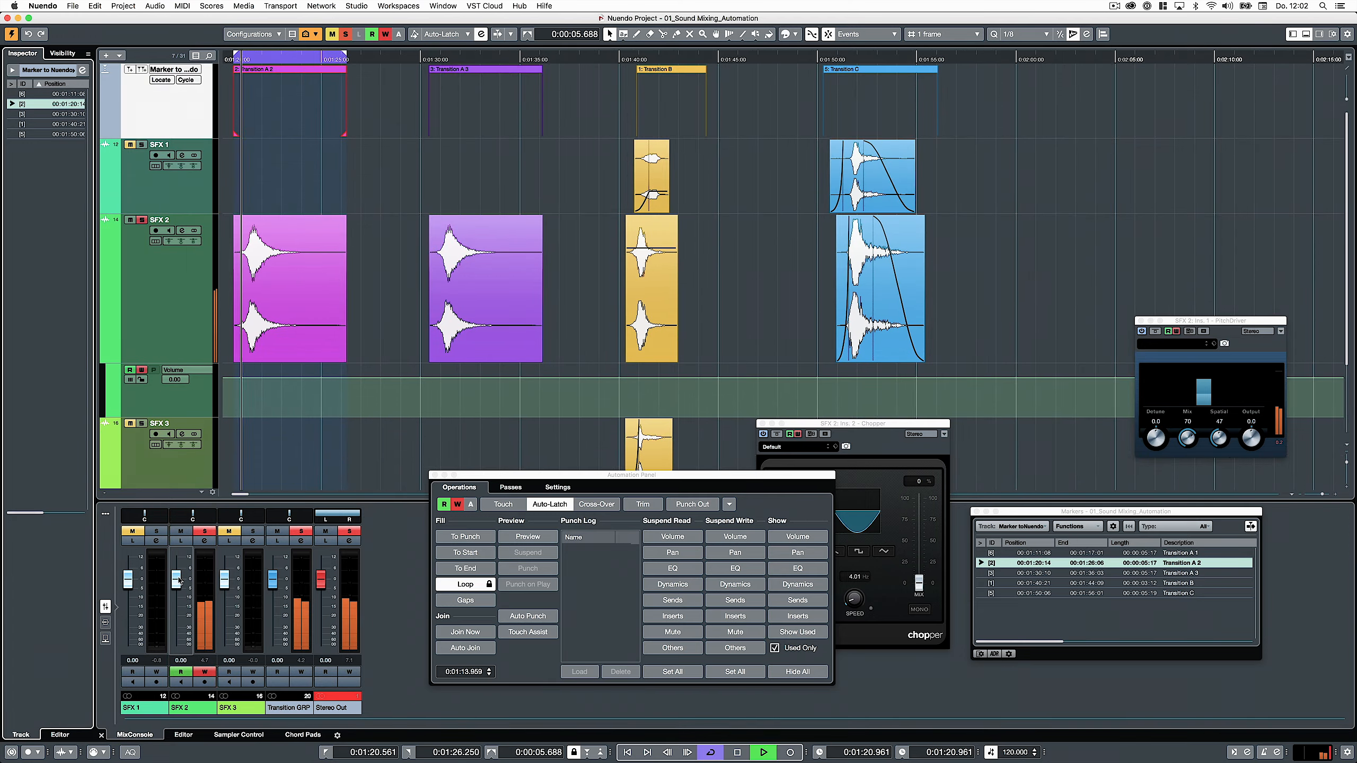
mouse_move(177, 580)
mouse_down()
mouse_move(179, 608)
mouse_move(180, 582)
mouse_up()
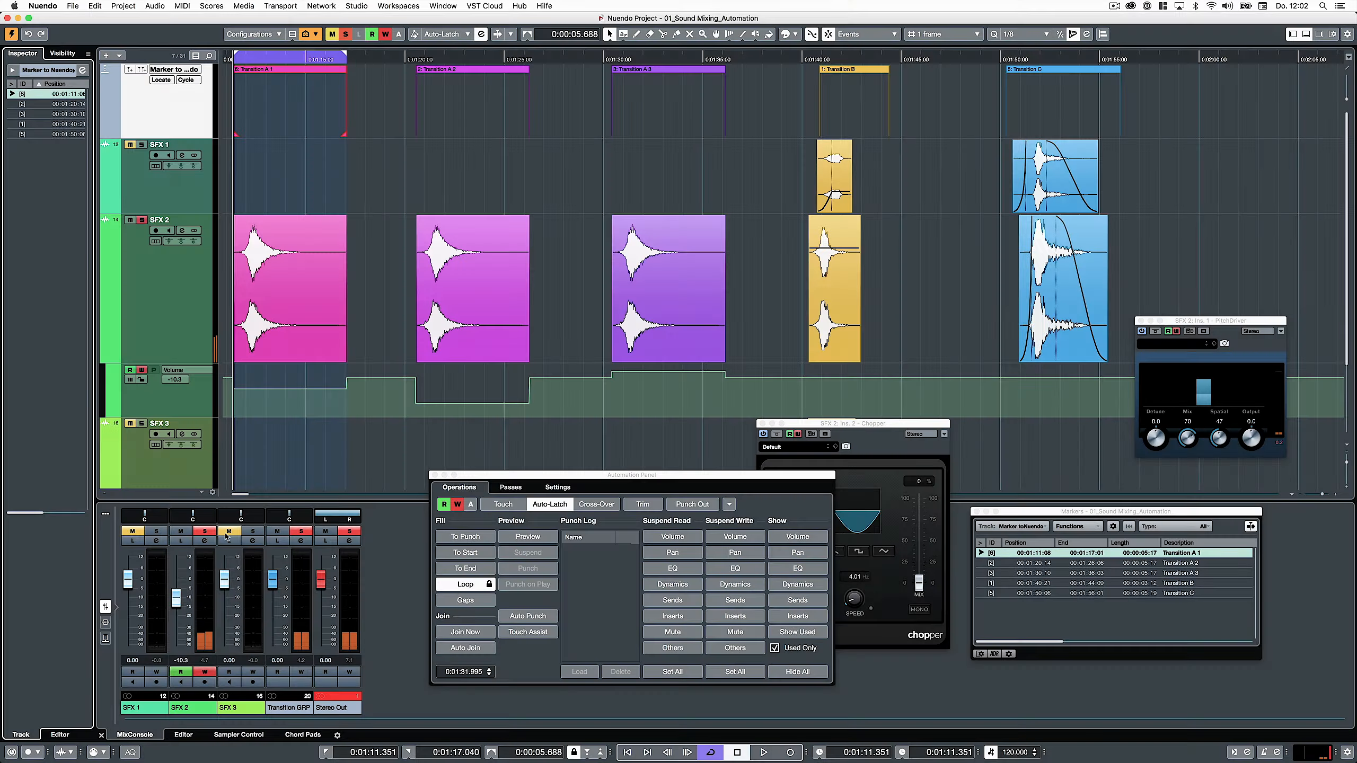
- Pan SFX 2 towards the left for Transition A 1, and move the Chopper window away from the Automation Panel
drag(193, 518, 180, 519)
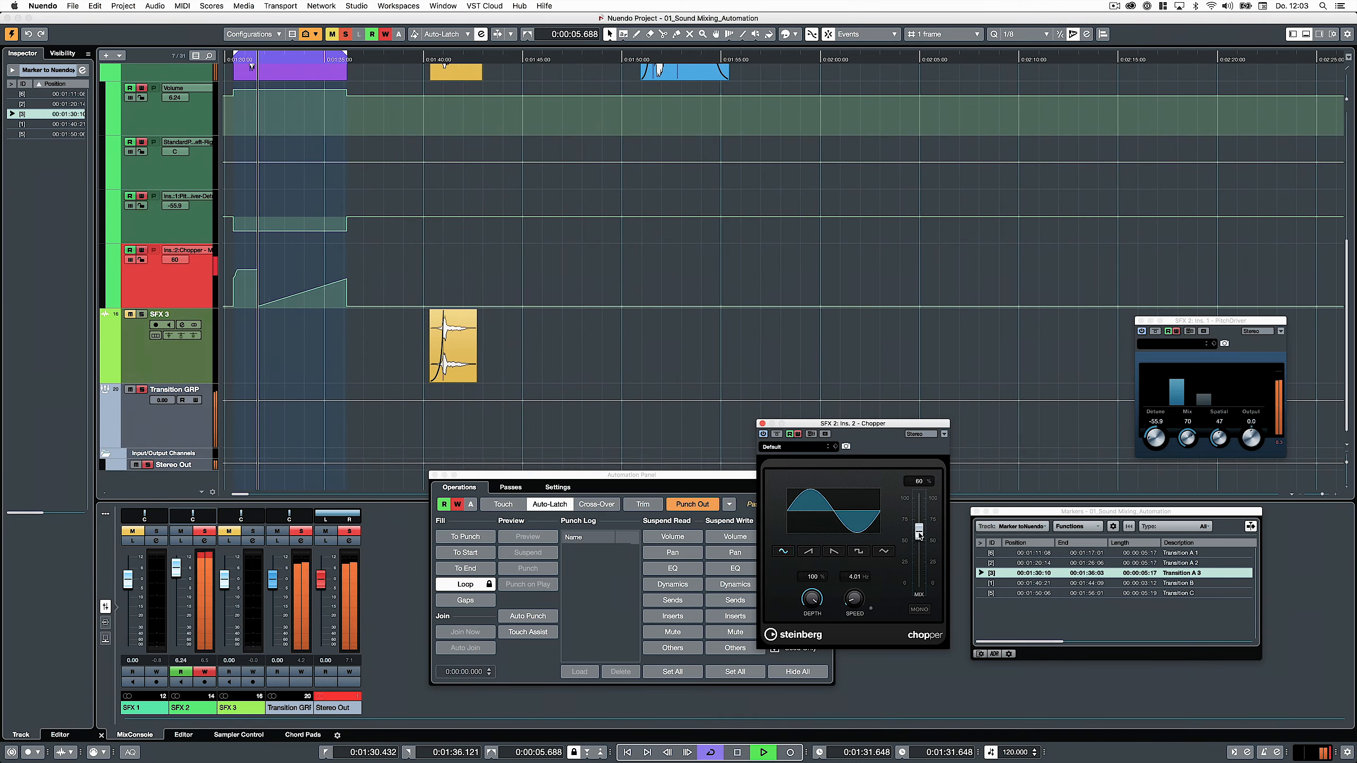
drag(795, 423, 974, 377)
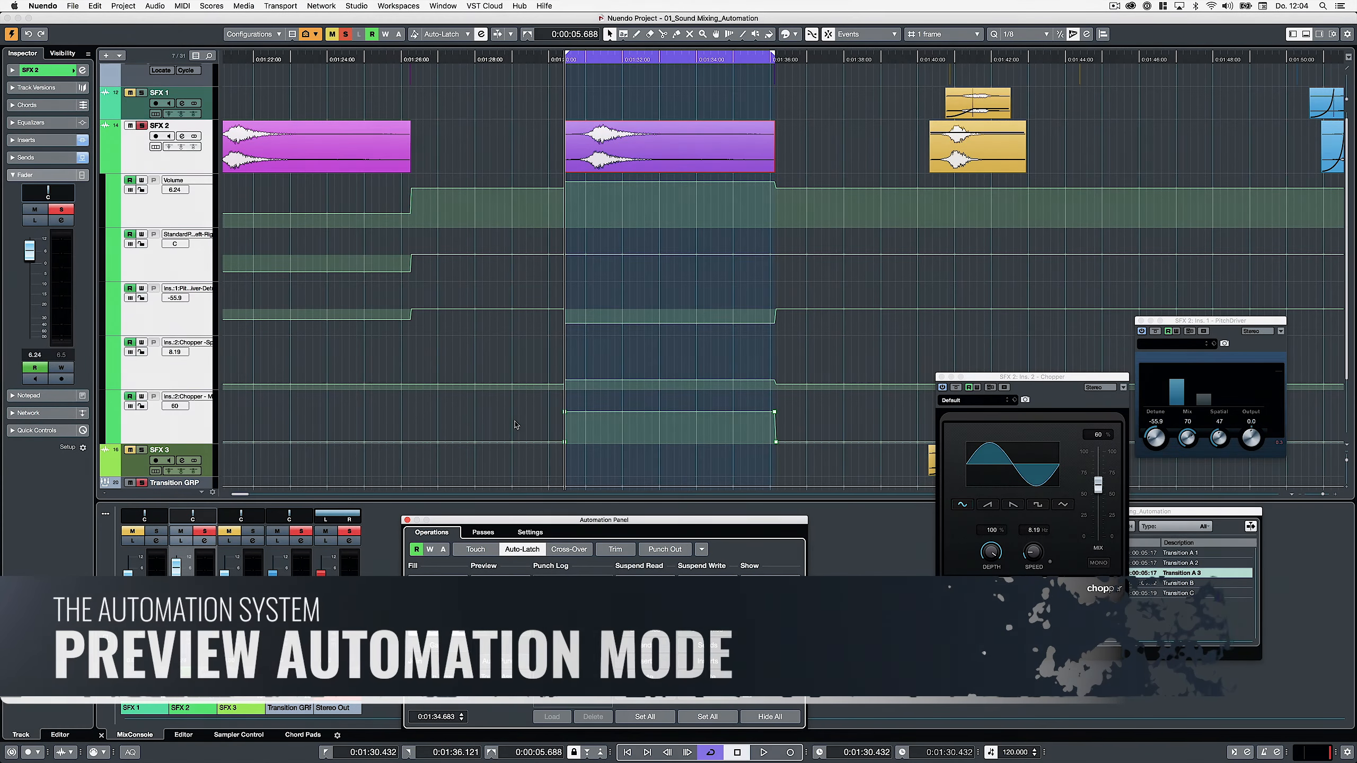
- Try lowering SFX 2's volume to -24.9 while playing Transition A 3 with only automation reading enabled
key(space)
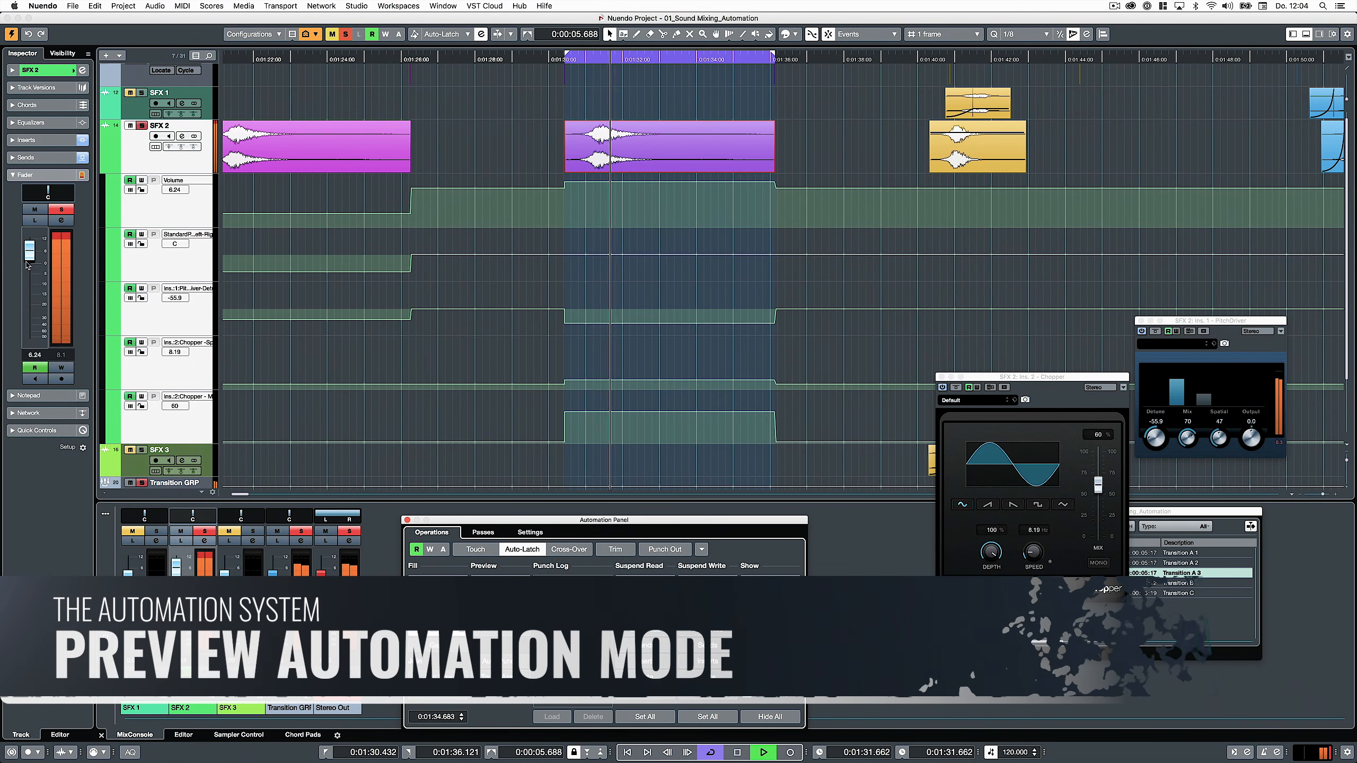
drag(29, 253, 29, 314)
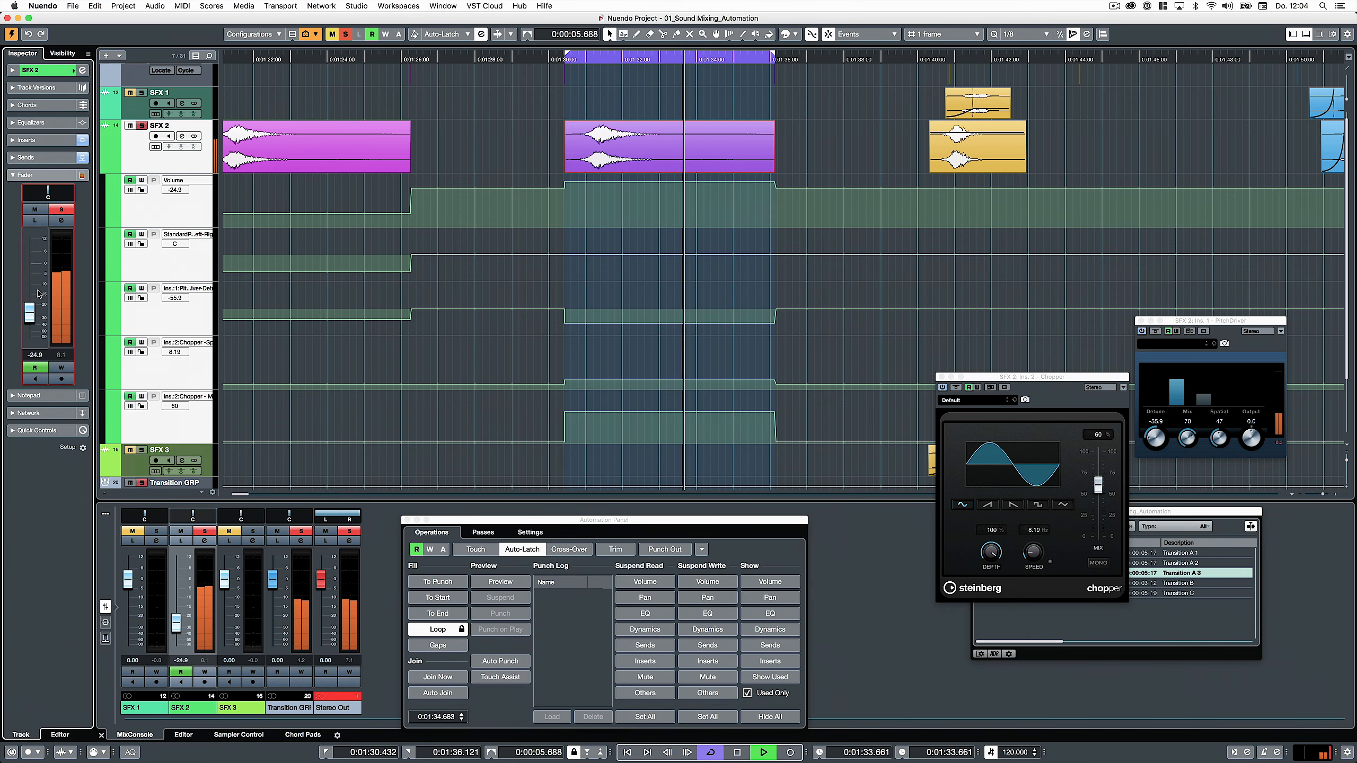
key(space)
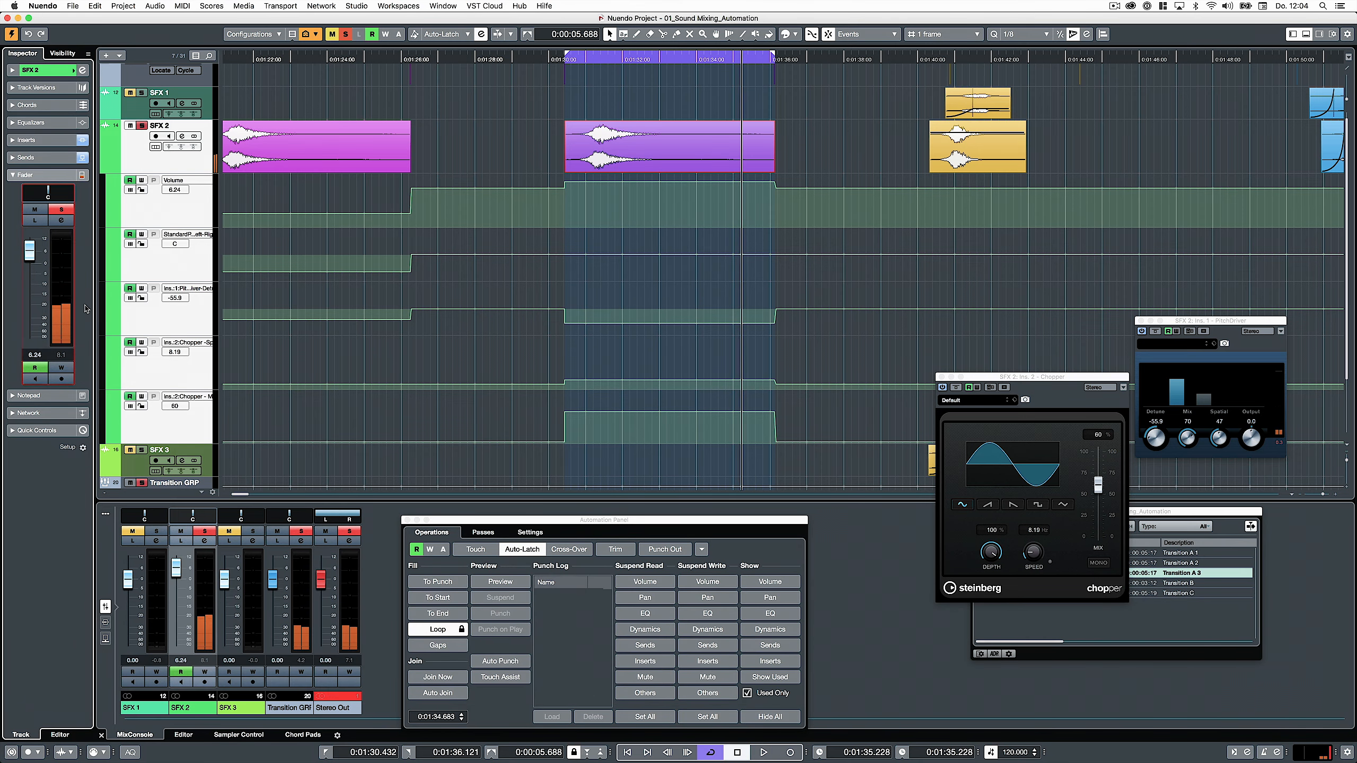
- Audition SFX 2 in Preview mode at volume -7.86, pan L36, Detune 38.2 and Chopper Speed 13.15, and switch Preview off
click(490, 582)
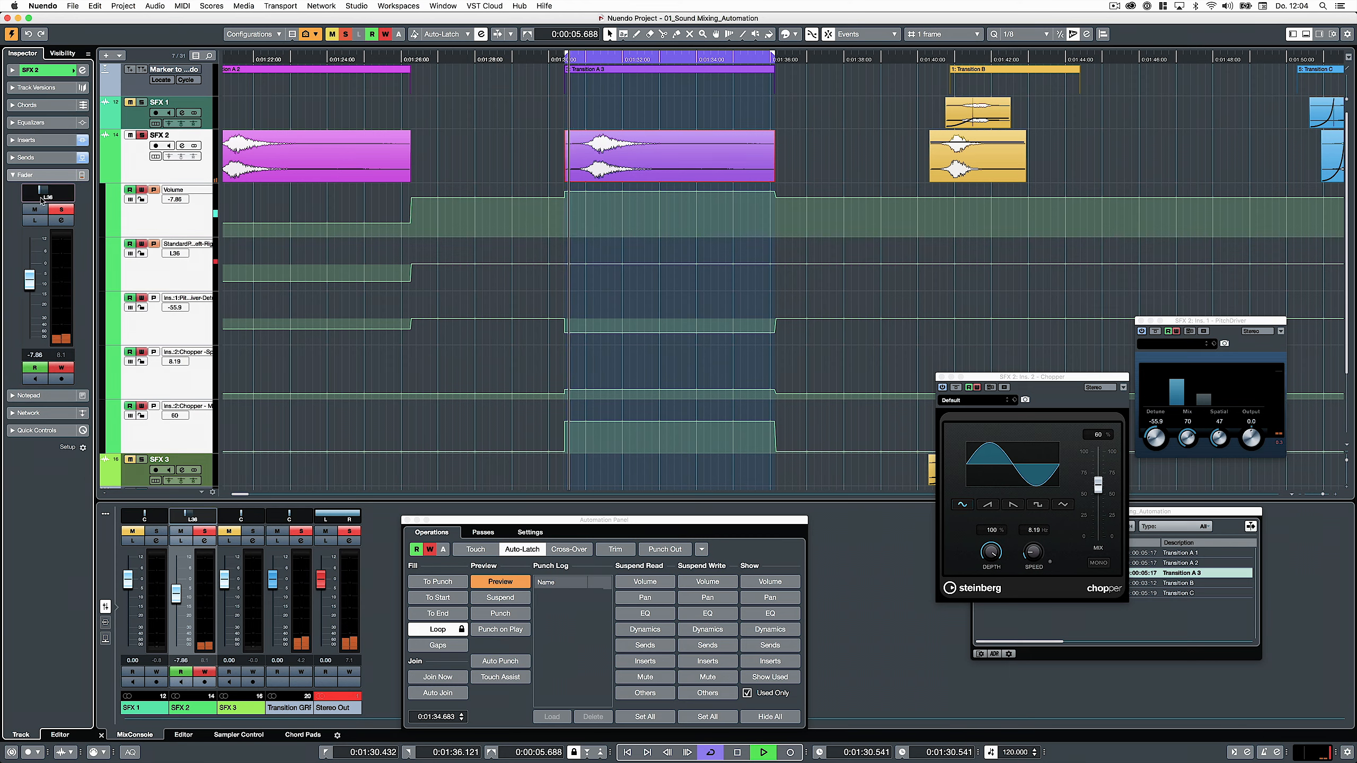
scroll(640, 268, down, 3)
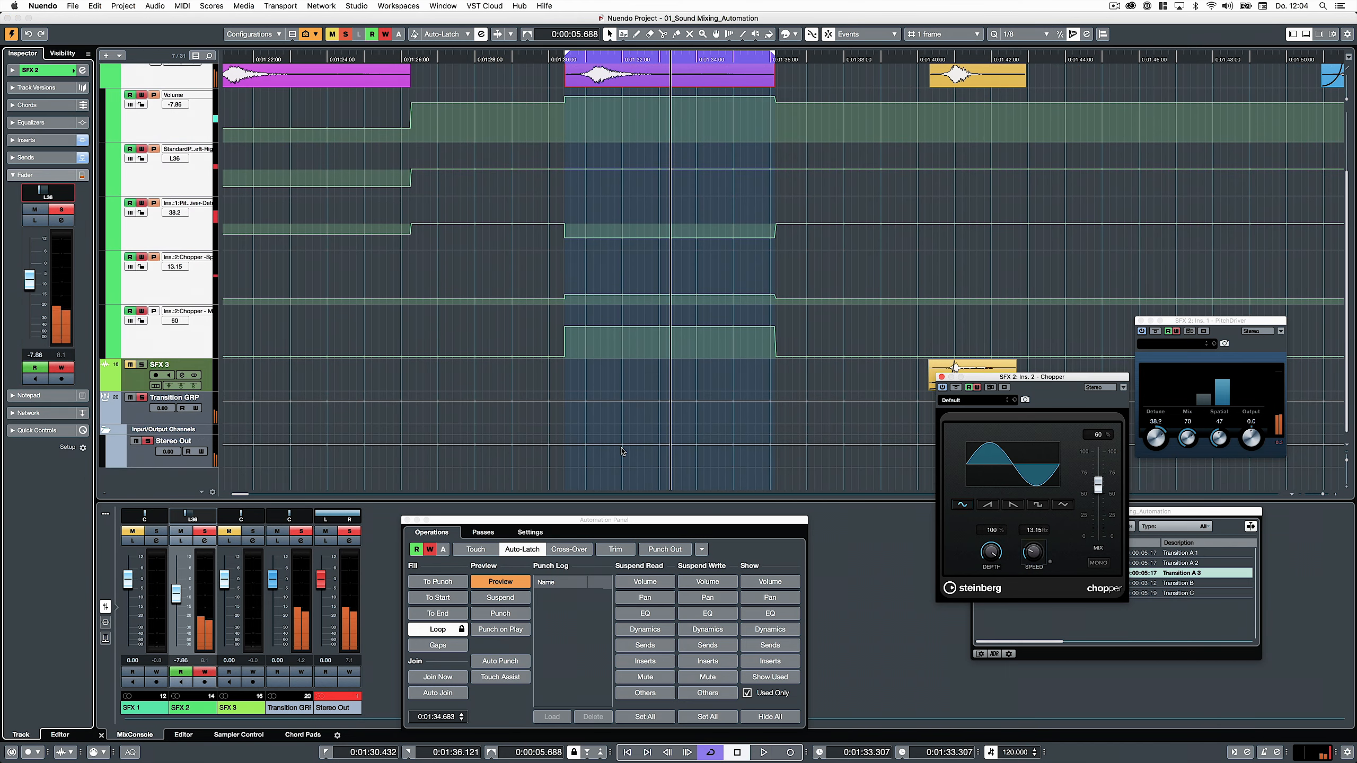
key(space)
scroll(677, 409, up, 3)
click(513, 581)
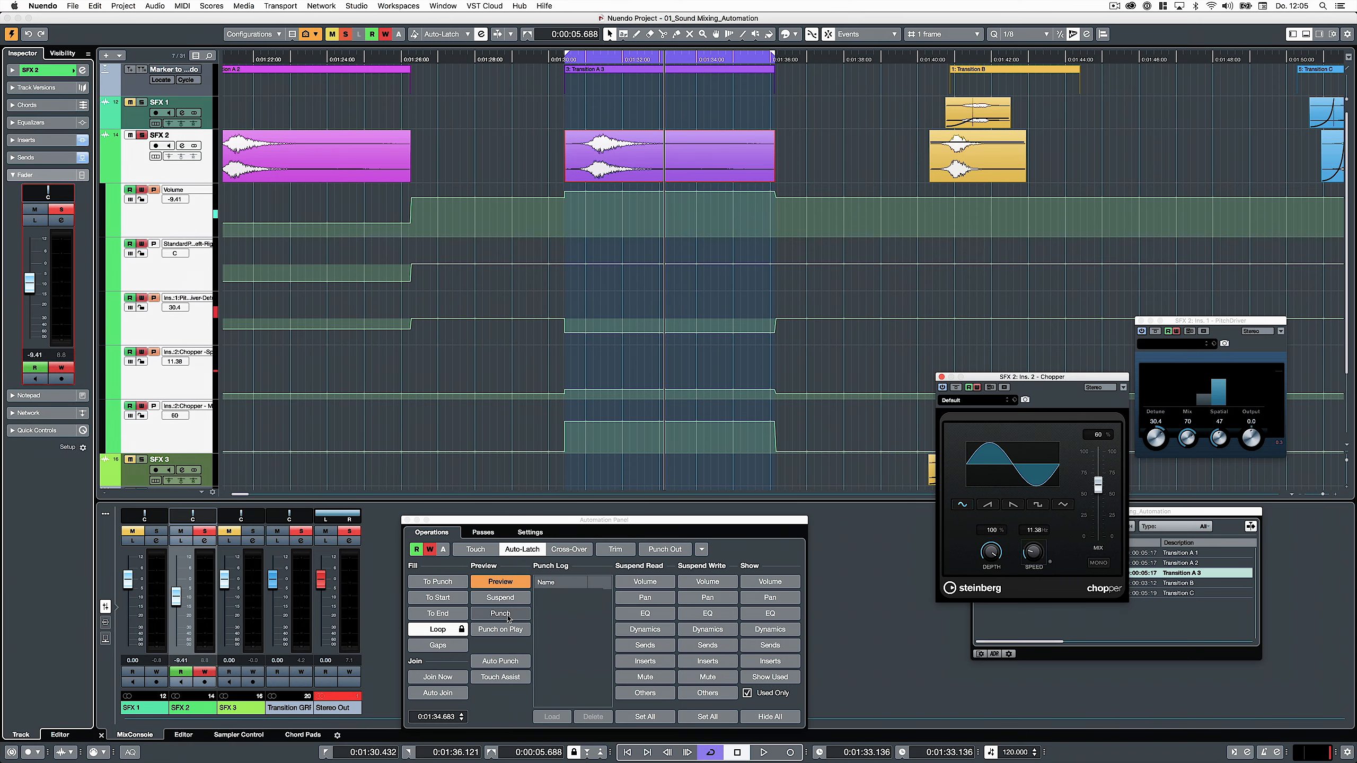
- Punch the previewed automation values into the Transition A 3 loop range on the SFX 2 track
click(507, 617)
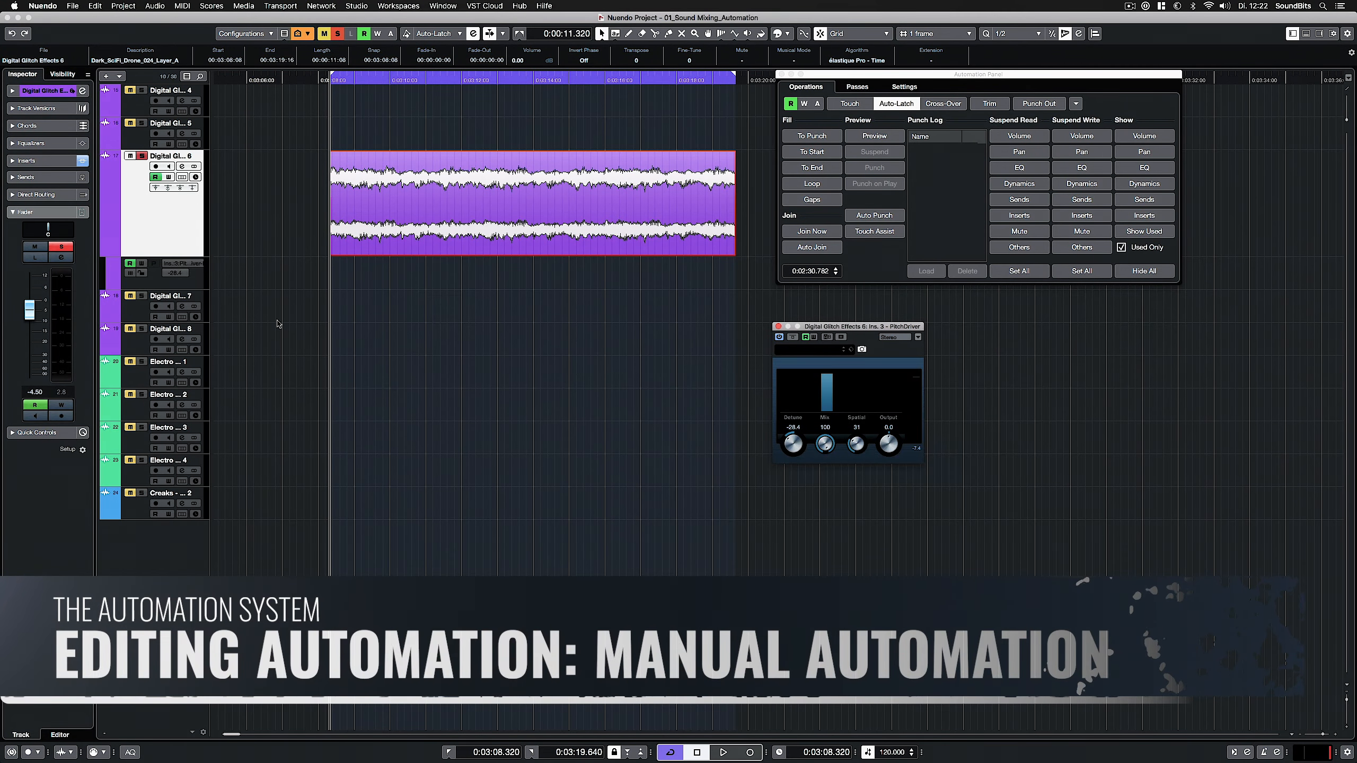
- Enlarge the PitchDriver Detune automation lane of the Digital Glitch Effects 6 track and draw a freehand curve across the clip
drag(176, 289, 176, 395)
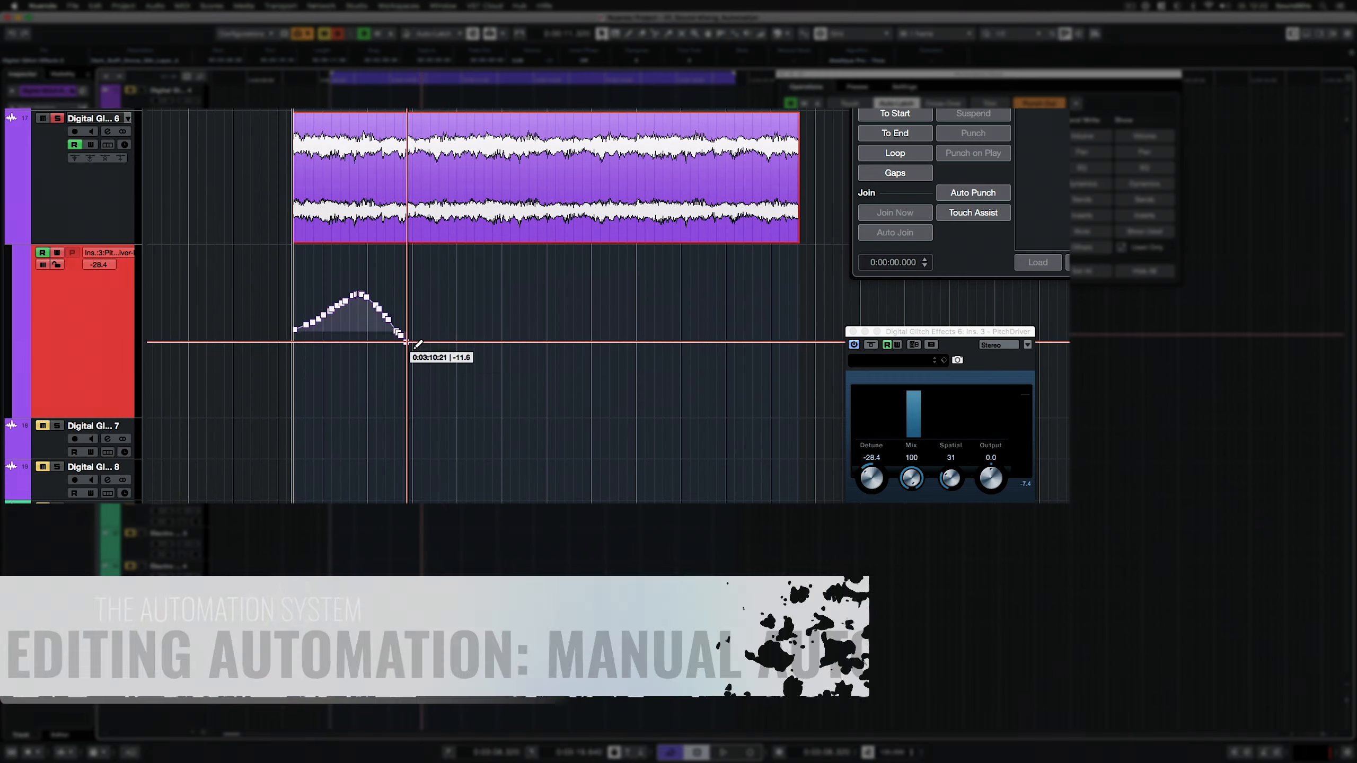
mouse_move(415, 343)
mouse_down()
mouse_move(612, 307)
mouse_move(790, 324)
mouse_up()
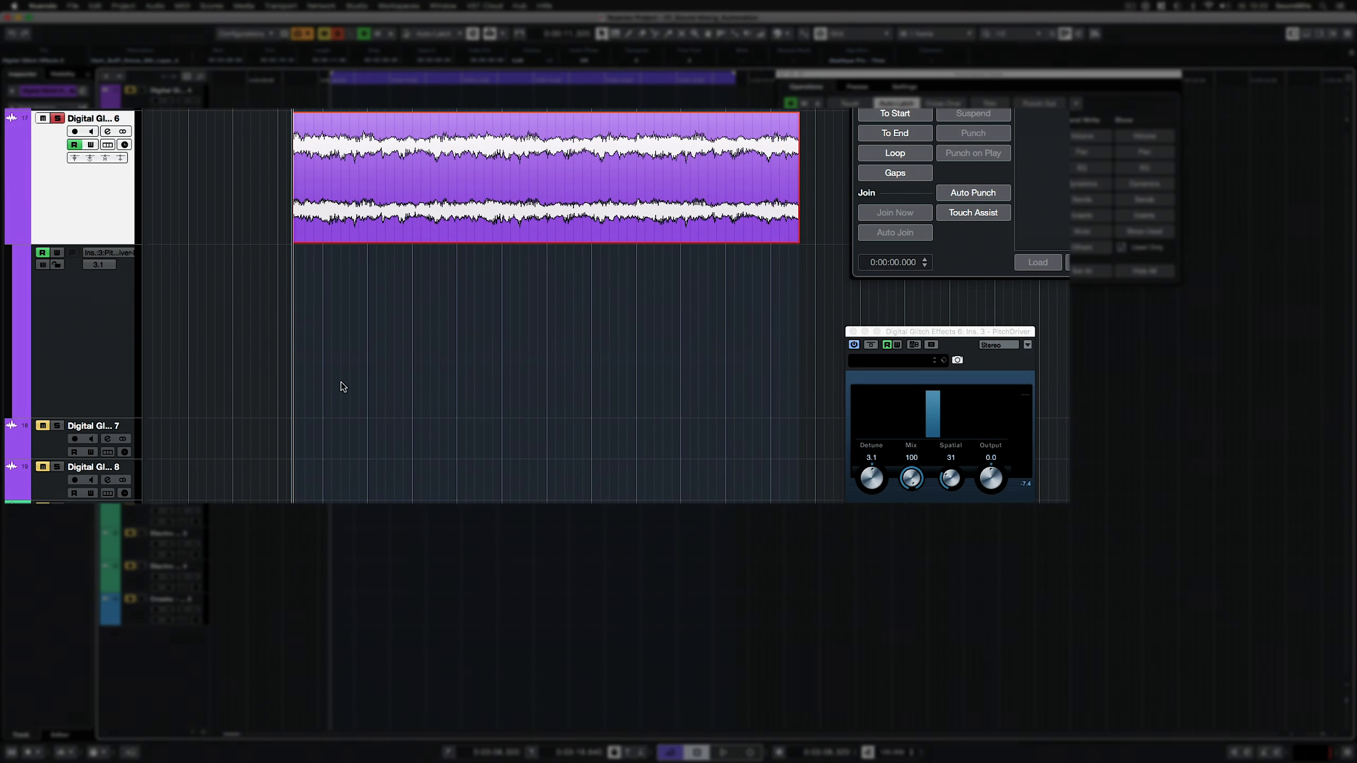
- Shape the Detune automation with a raised start point and a dip about a third of the way in, bending both segments into smooth curves
mouse_move(291, 331)
mouse_down()
mouse_move(799, 324)
mouse_move(297, 335)
mouse_move(339, 359)
mouse_up()
drag(358, 311, 360, 293)
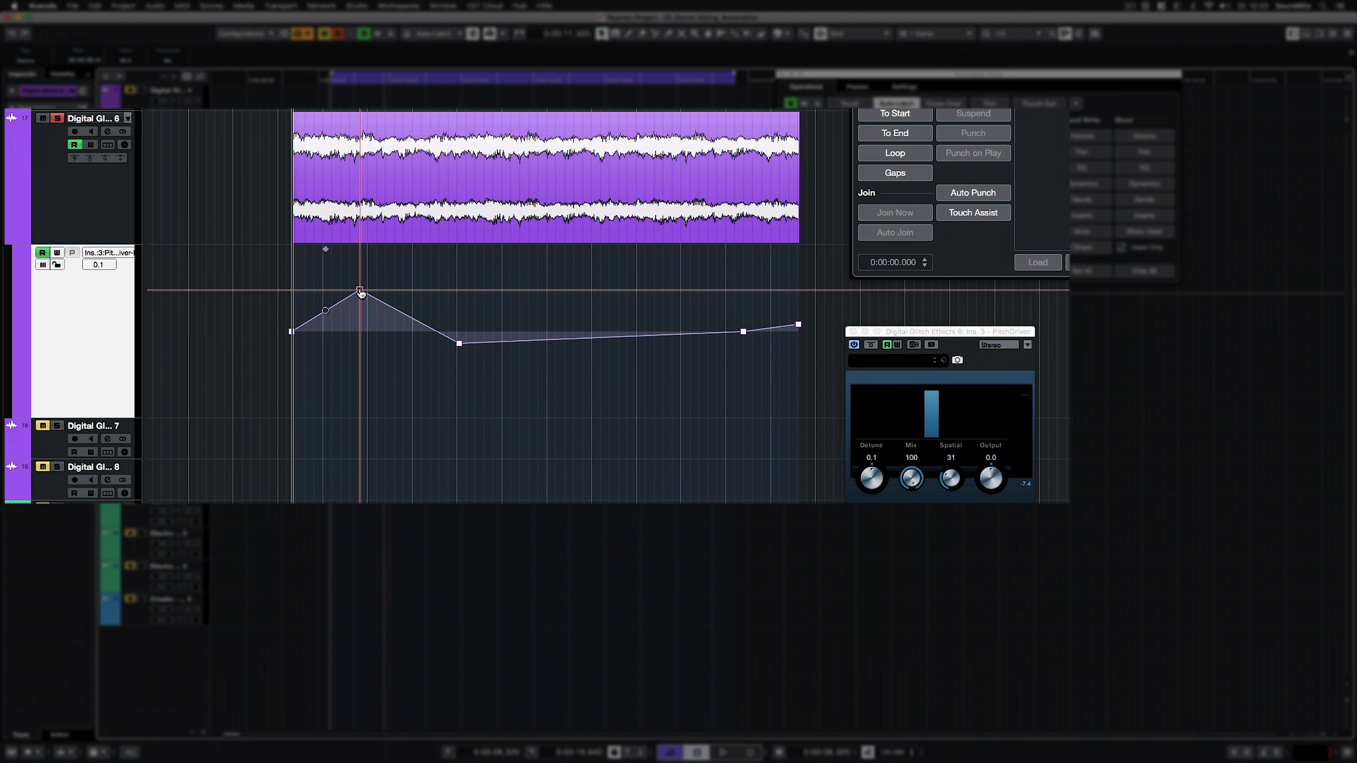
drag(292, 335, 299, 307)
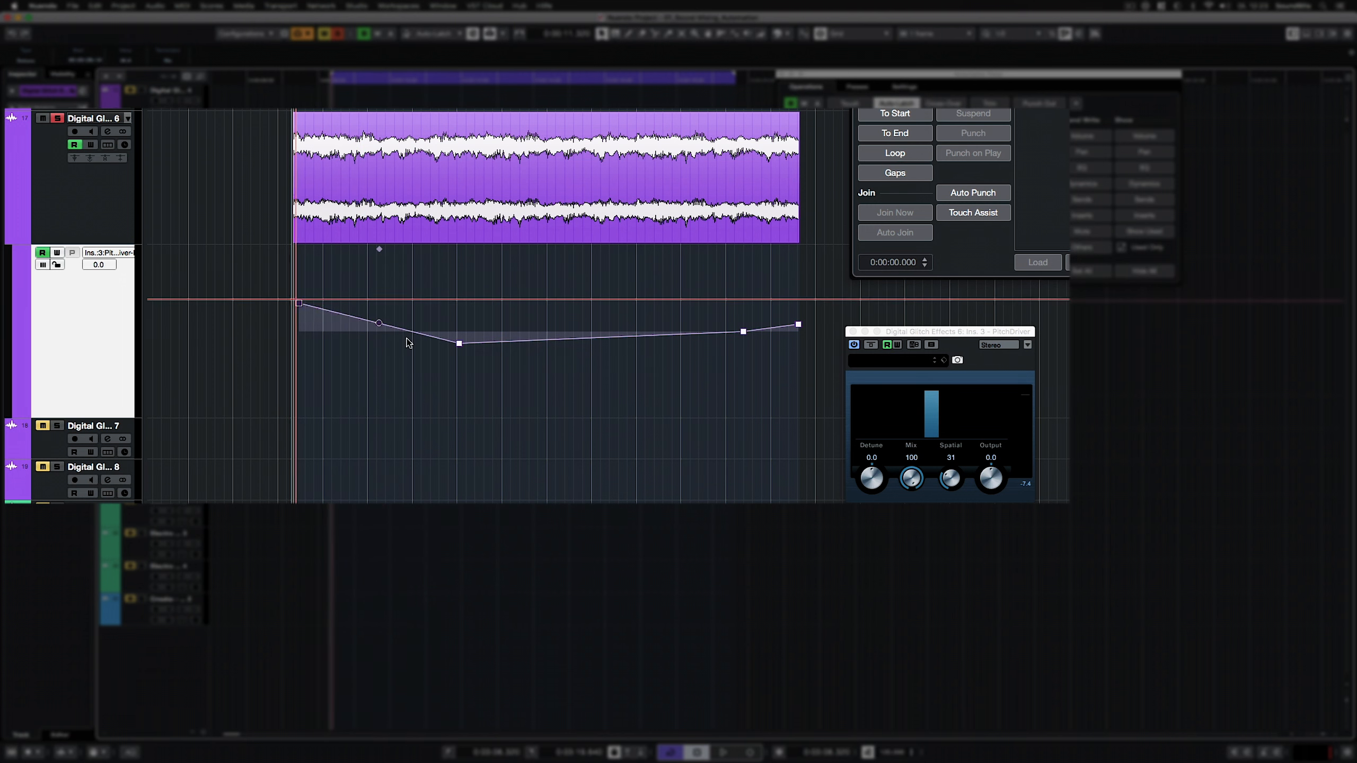
drag(459, 349, 460, 383)
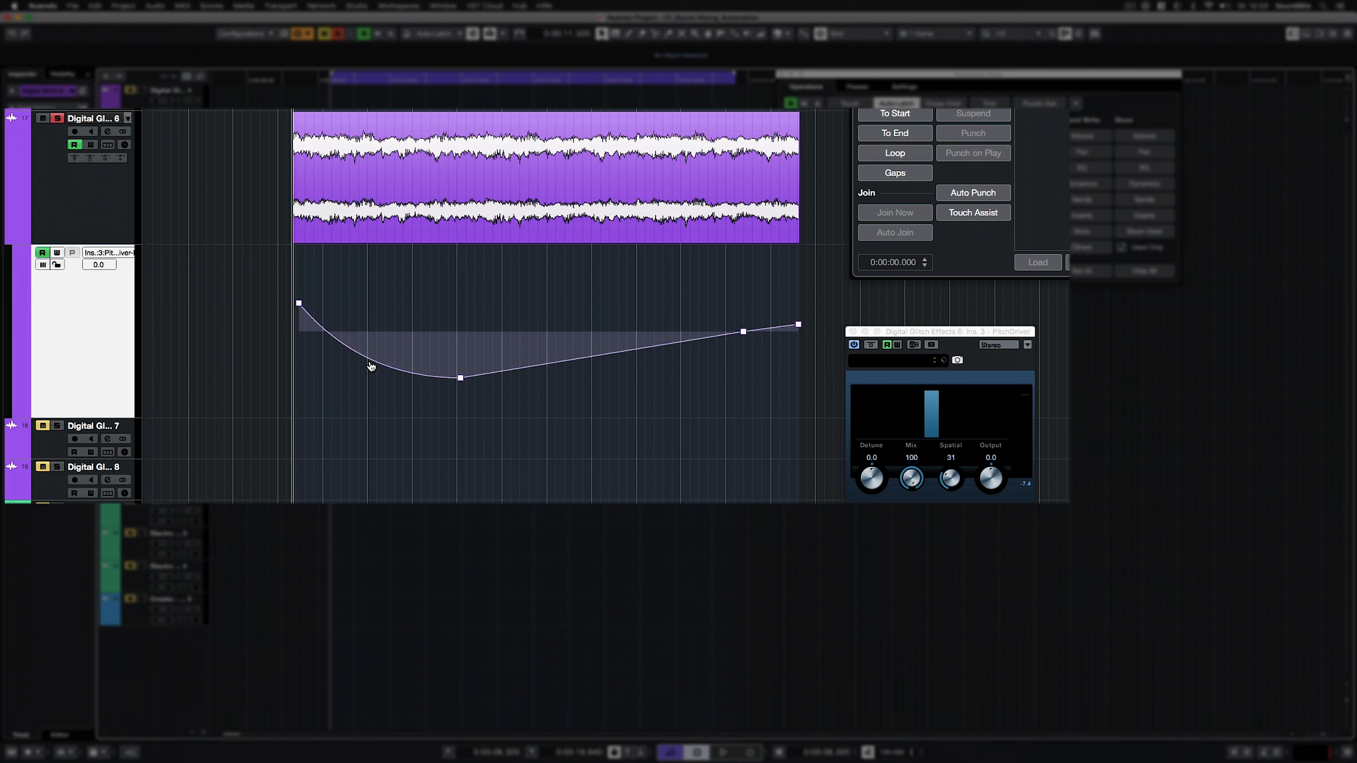
drag(371, 366, 367, 372)
drag(605, 360, 663, 364)
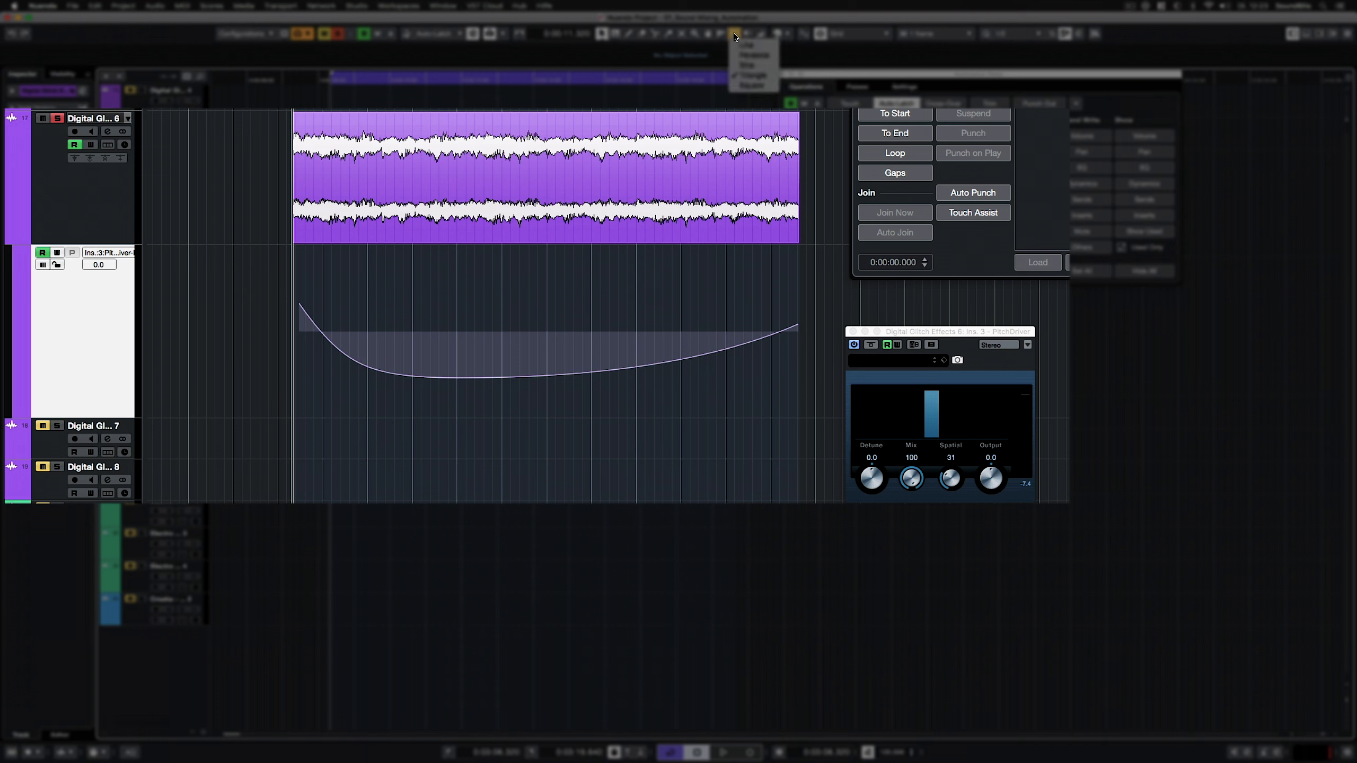
- Draw a repeating sine wave across the whole clip on the Detune automation lane and play it back
click(747, 65)
mouse_move(297, 327)
mouse_down()
mouse_move(500, 327)
mouse_move(791, 357)
mouse_move(904, 339)
mouse_move(769, 342)
mouse_up()
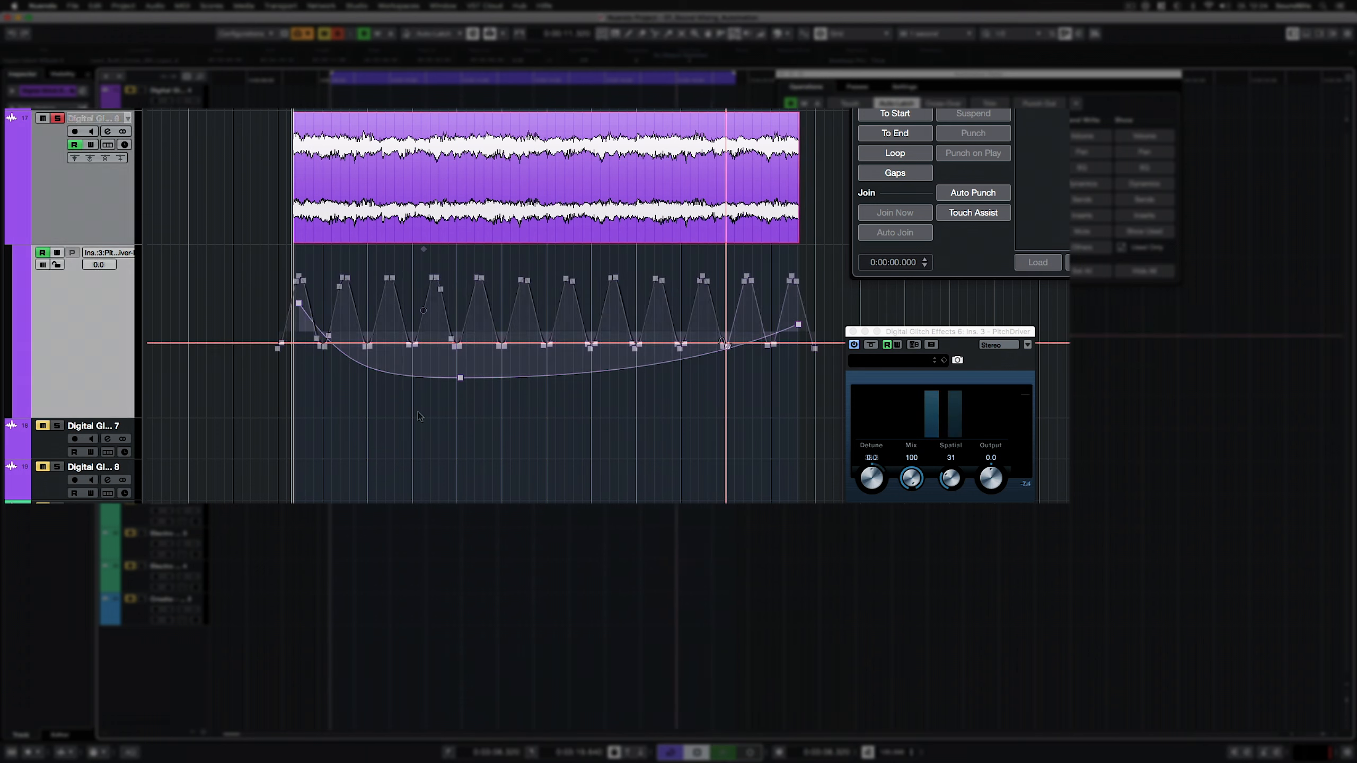
key(space)
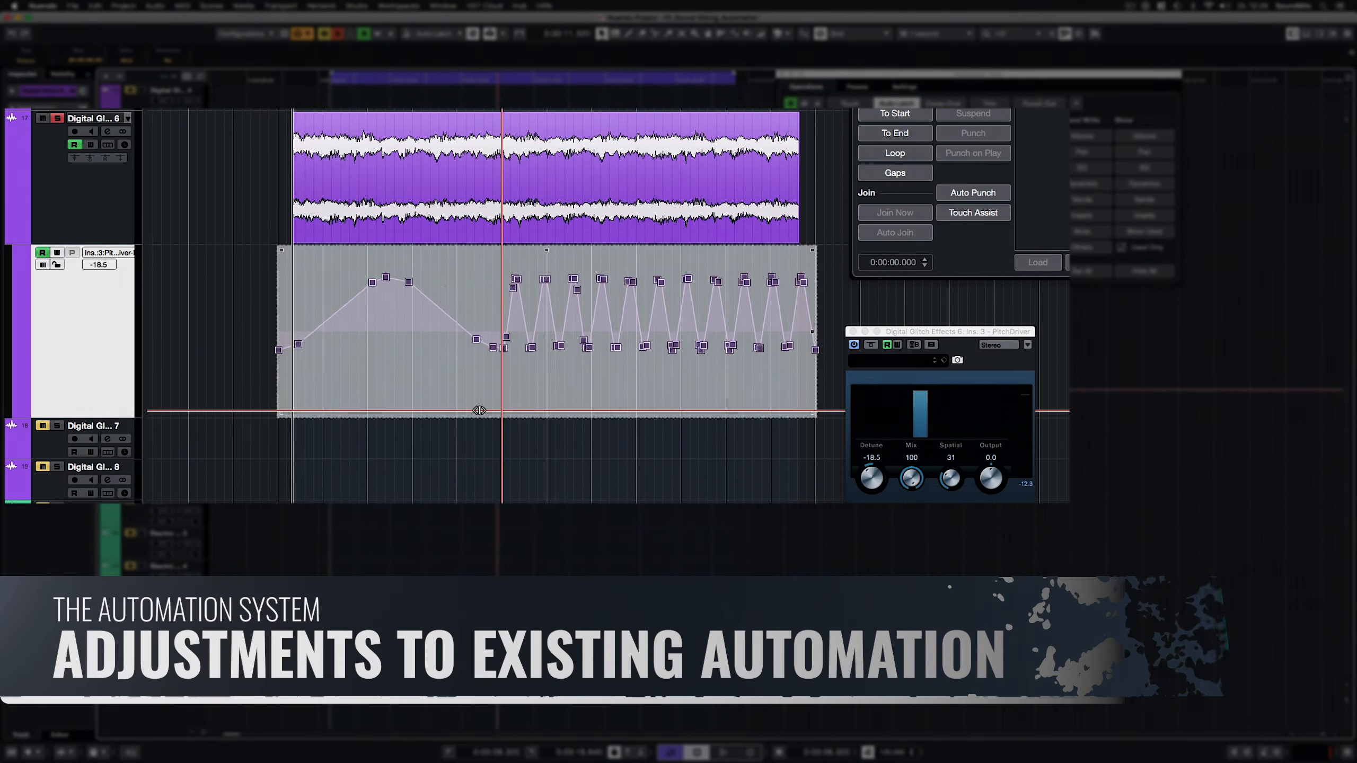
- Warp the timing of the selected Detune automation points, stretching some oscillations and compressing others within the selection
drag(479, 410, 322, 416)
drag(769, 416, 658, 416)
drag(485, 416, 570, 415)
mouse_move(376, 416)
mouse_down()
mouse_move(340, 415)
mouse_move(361, 415)
mouse_up()
key(l)
- Reduce the vertical range of the selected Detune automation and tilt its left side downward, playing back the result
drag(628, 392, 625, 343)
mouse_move(546, 250)
mouse_down()
mouse_move(554, 324)
mouse_move(562, 245)
mouse_up()
drag(277, 253, 277, 340)
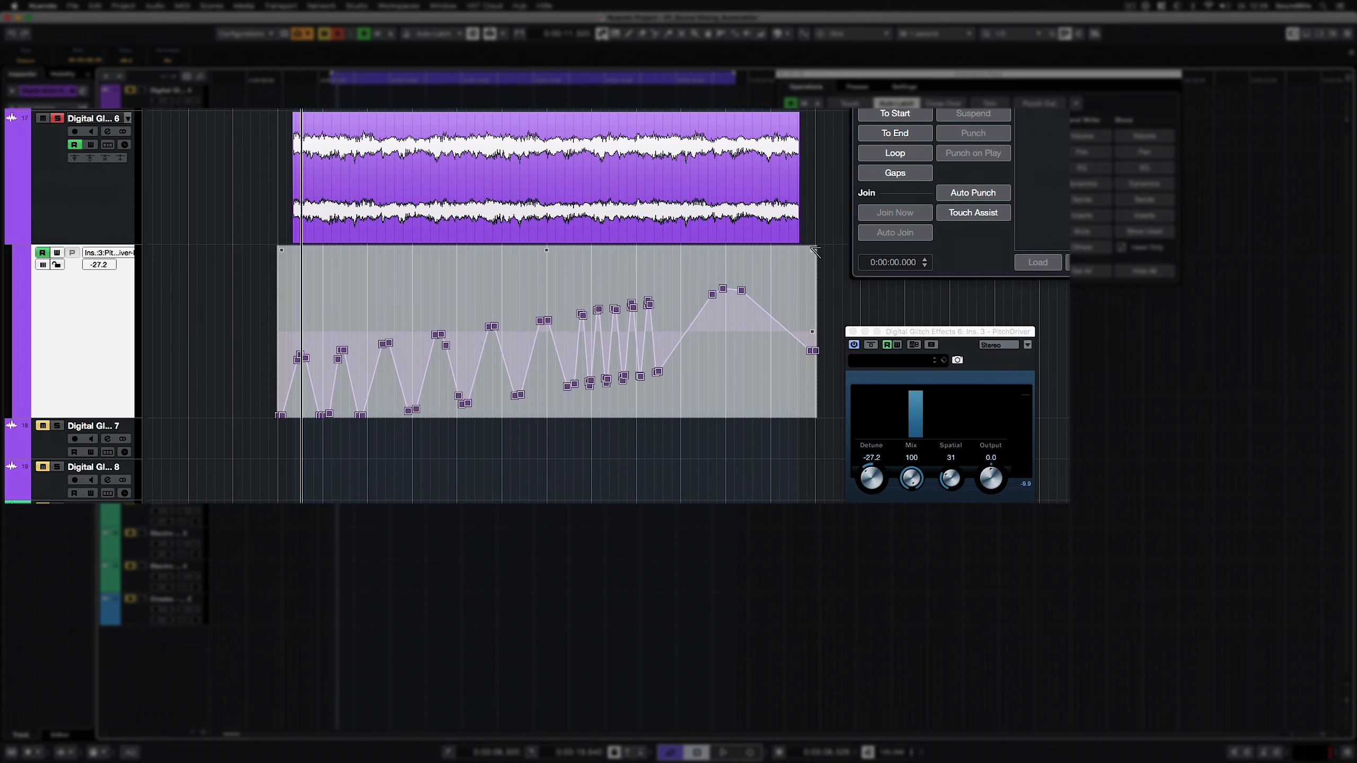
click(465, 228)
key(space)
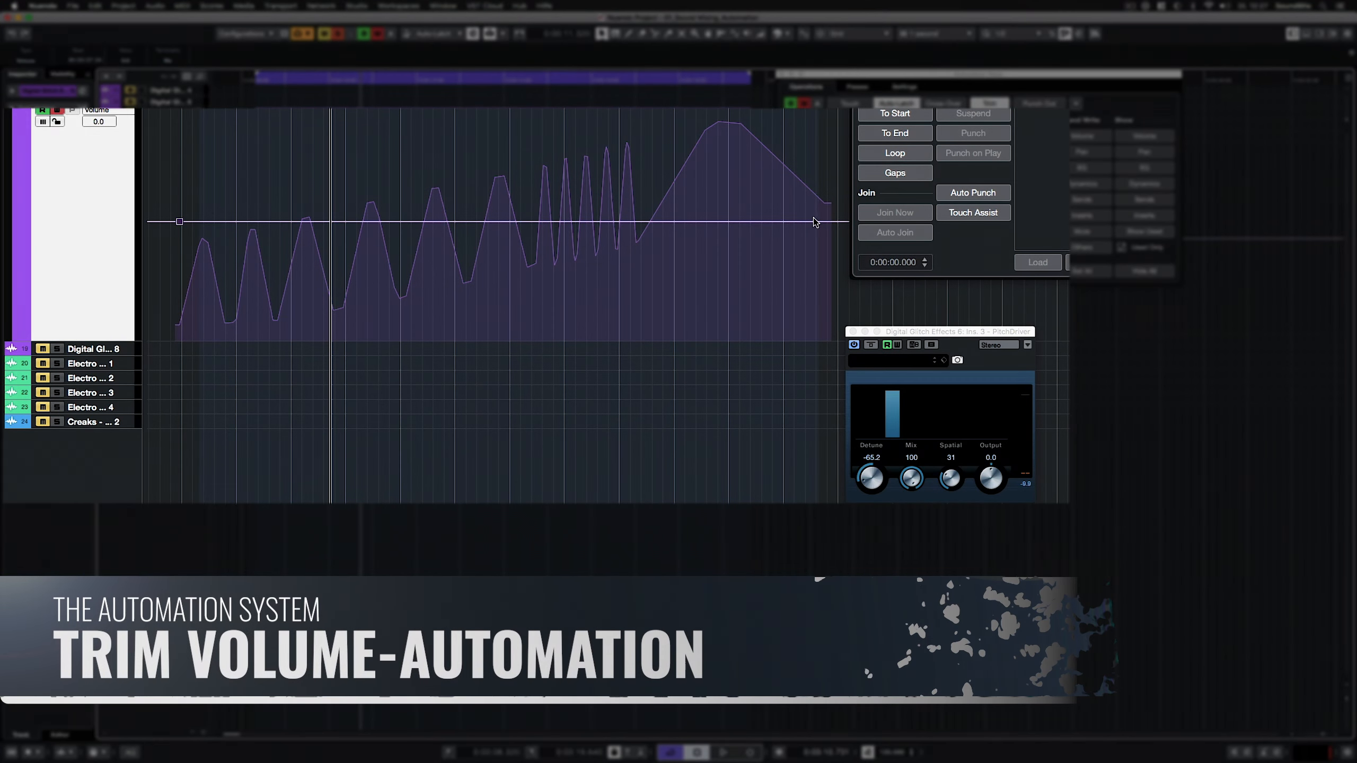
- Add trim points to the Volume automation lane: an end point, a dip, a rise to about 7.3 at 0:03:14:15, and a second dip
click(832, 221)
drag(407, 221, 378, 273)
drag(518, 257, 543, 186)
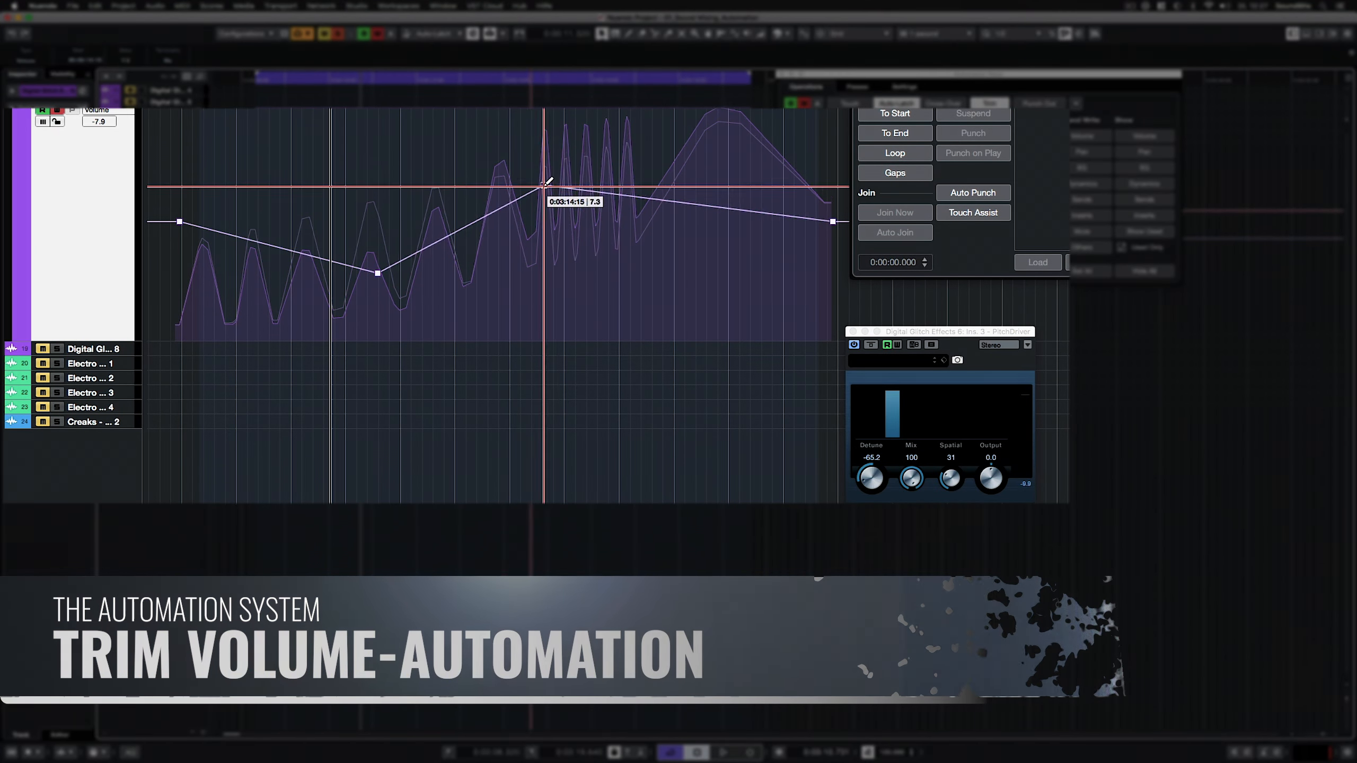
drag(646, 221, 646, 262)
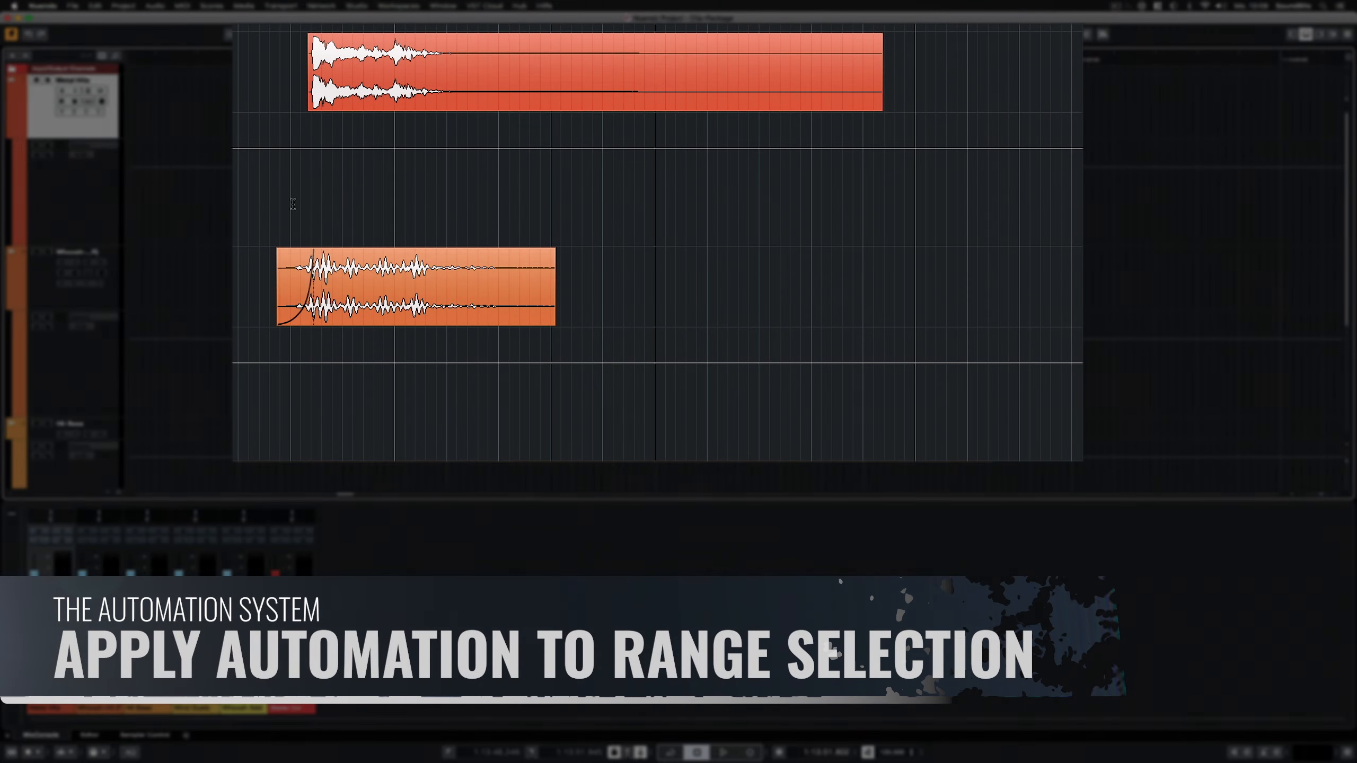
- Select a range spanning the red clip on the Metal Hits Volume lane and lower the volume within it
drag(292, 203, 946, 208)
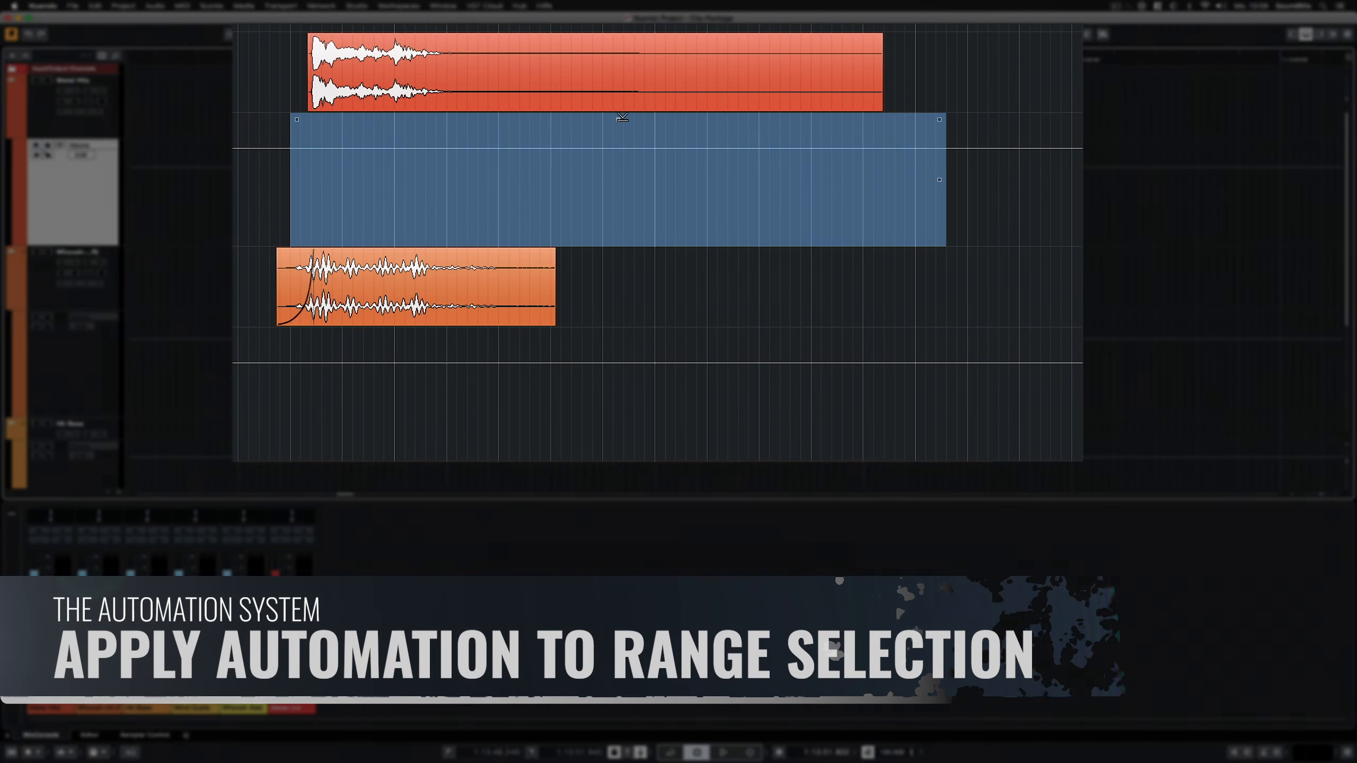
drag(622, 116, 615, 169)
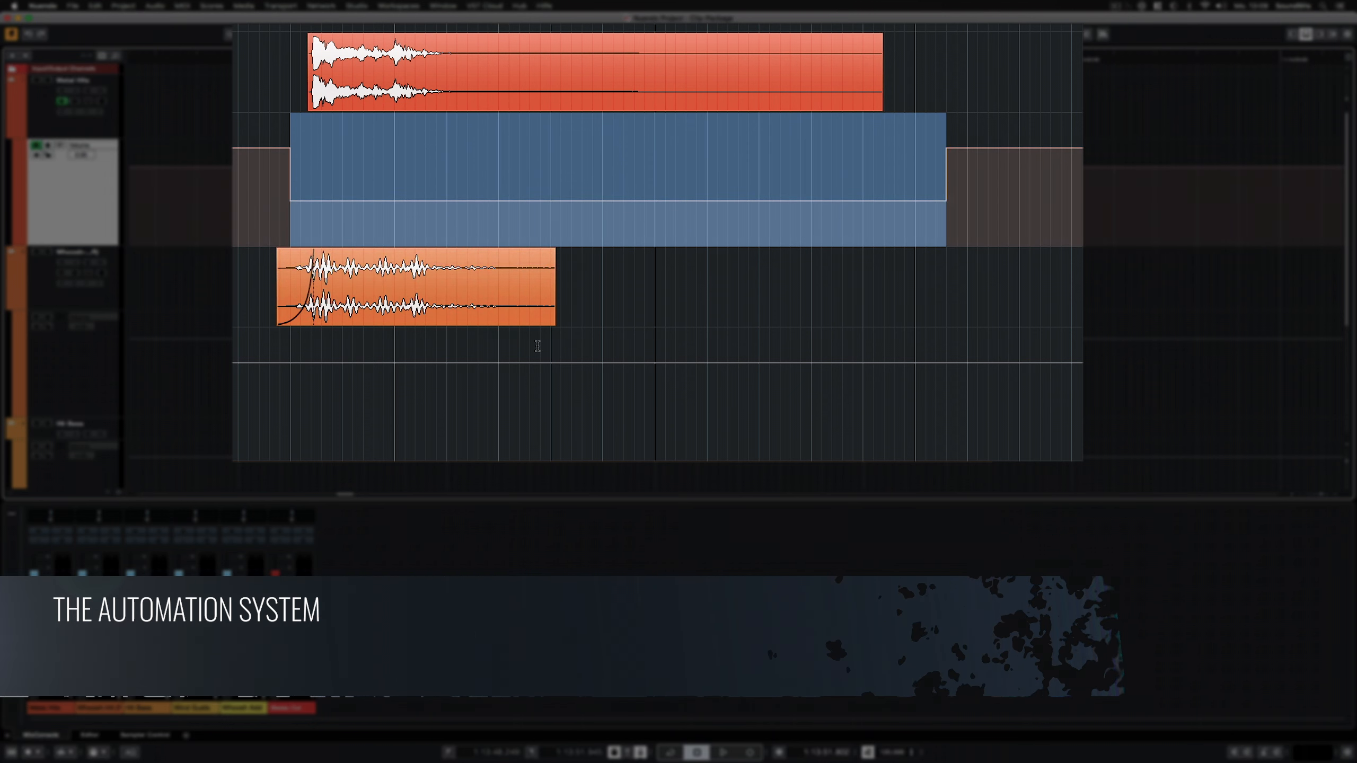
- Tilt the lowered Metal Hits volume range up to the original level at its right end and bend the ramp downward into a curve
drag(941, 123, 943, 72)
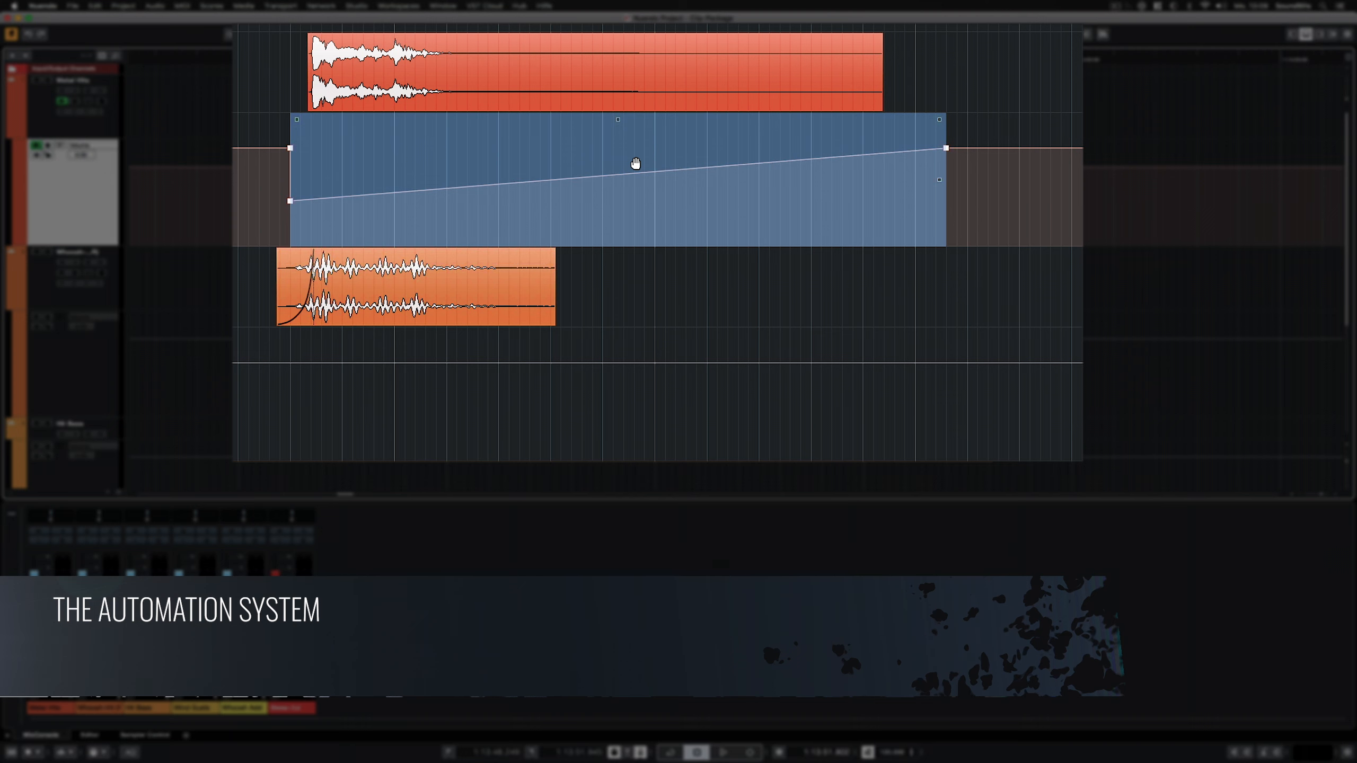
key(1)
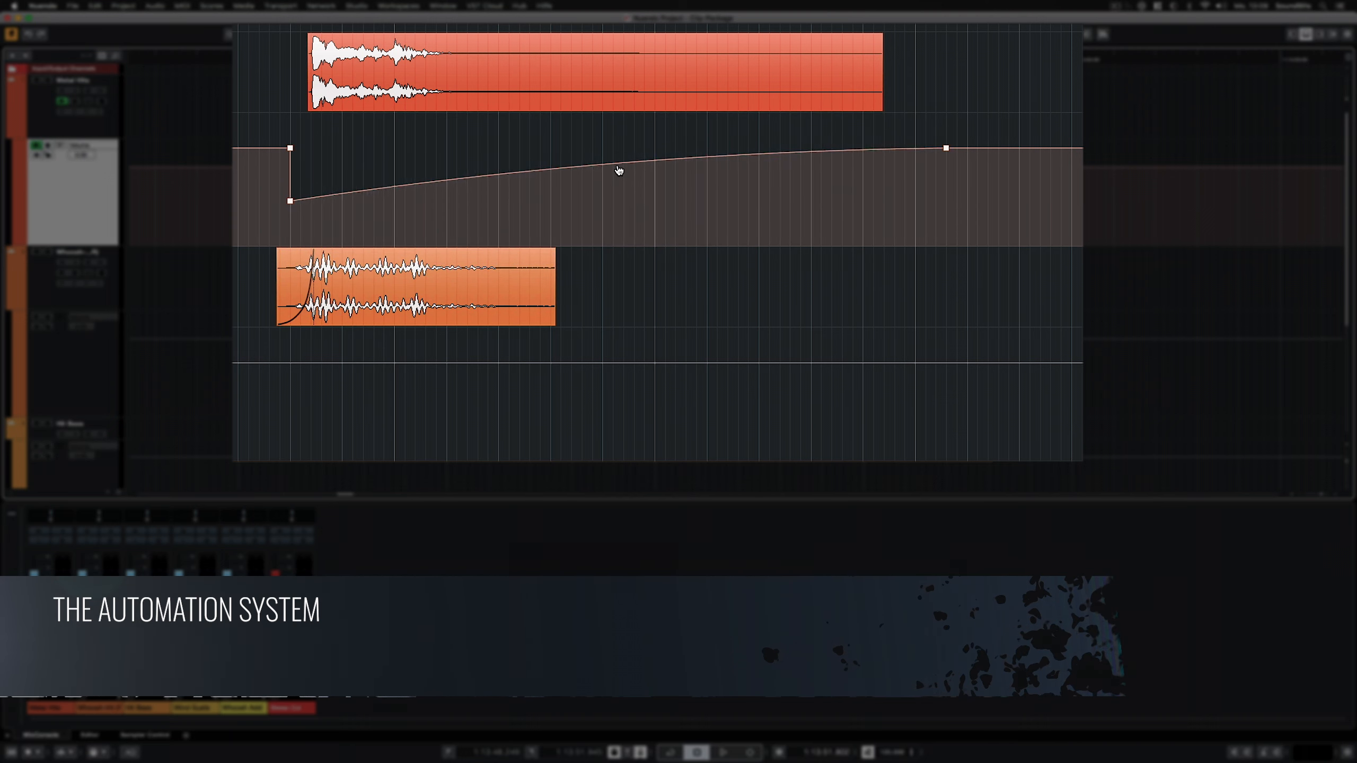
drag(618, 170, 623, 207)
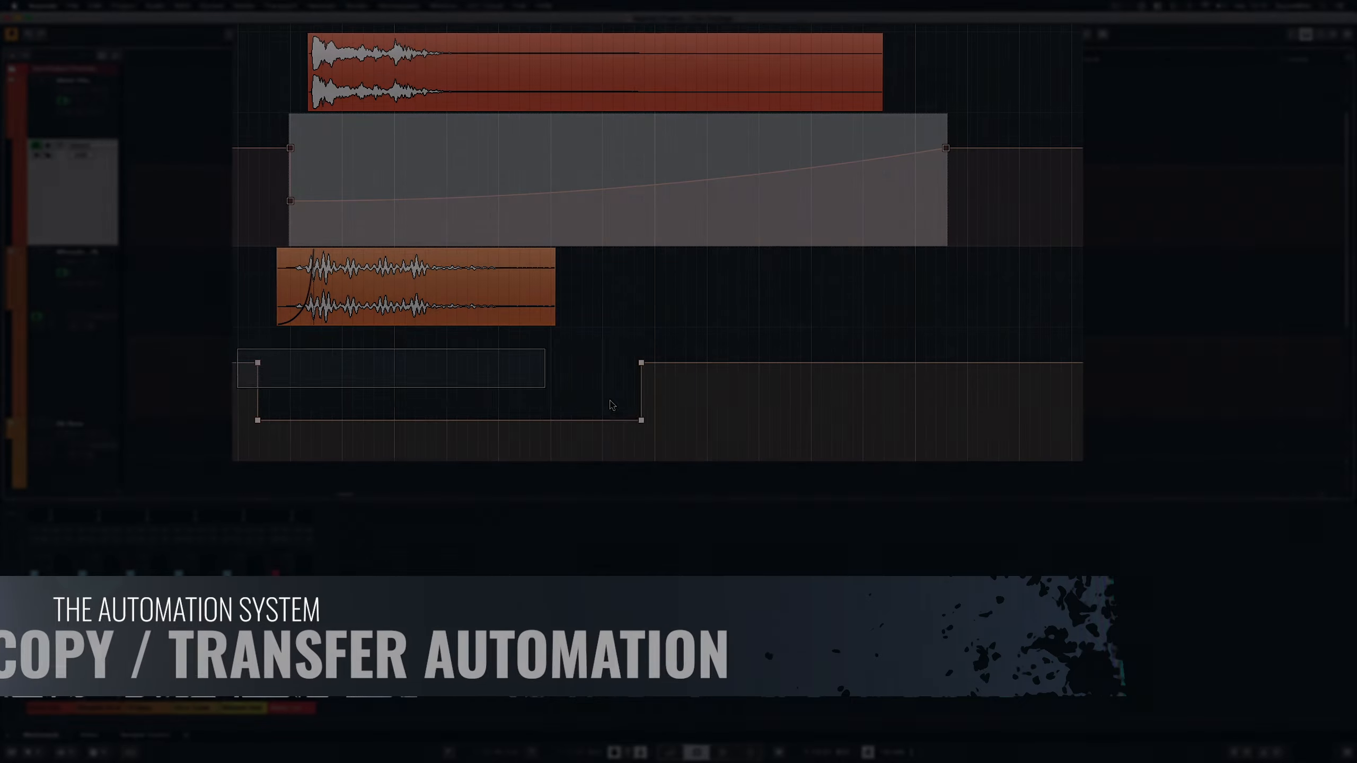
- Try to transfer the Metal Hits and Whoosh-Hit volume automation to the cursor at 1:14:01.960, and undo the changes
drag(610, 401, 674, 429)
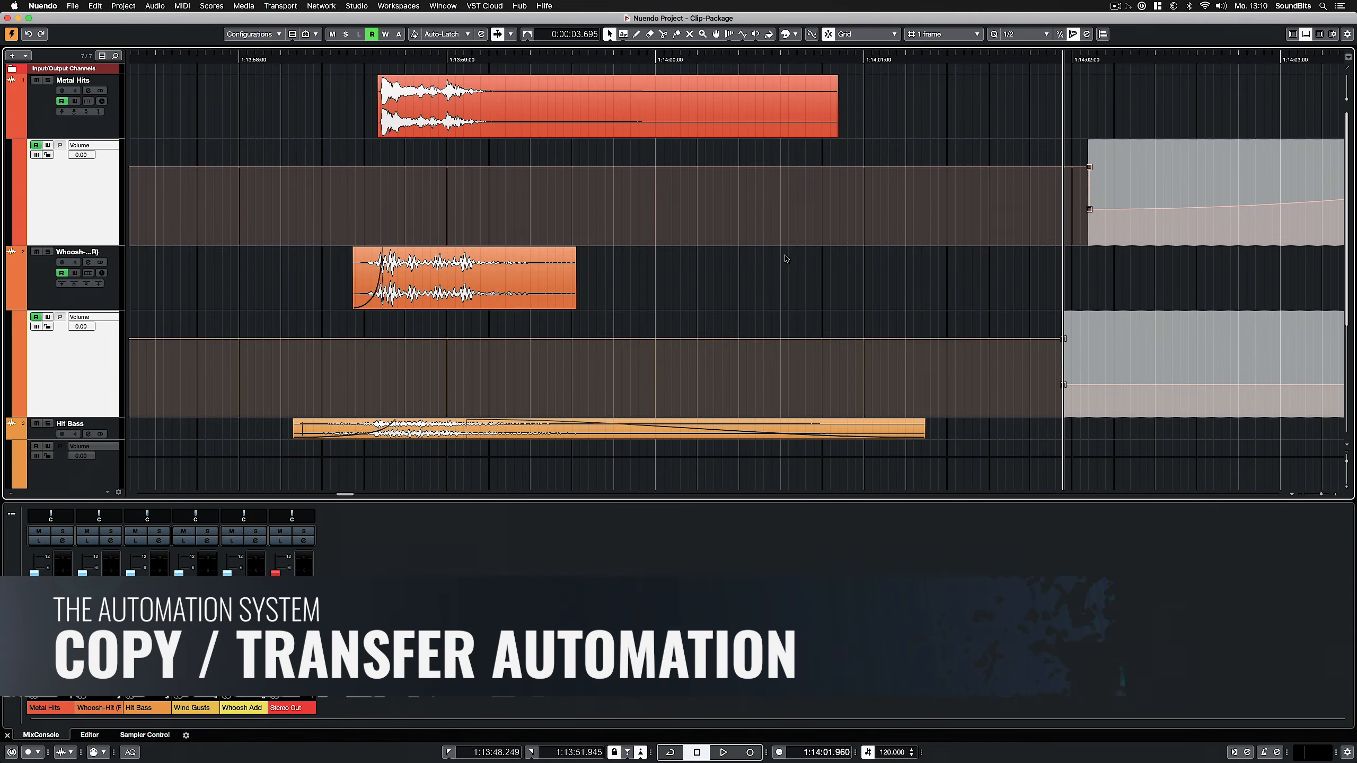
scroll(752, 285, down, 4)
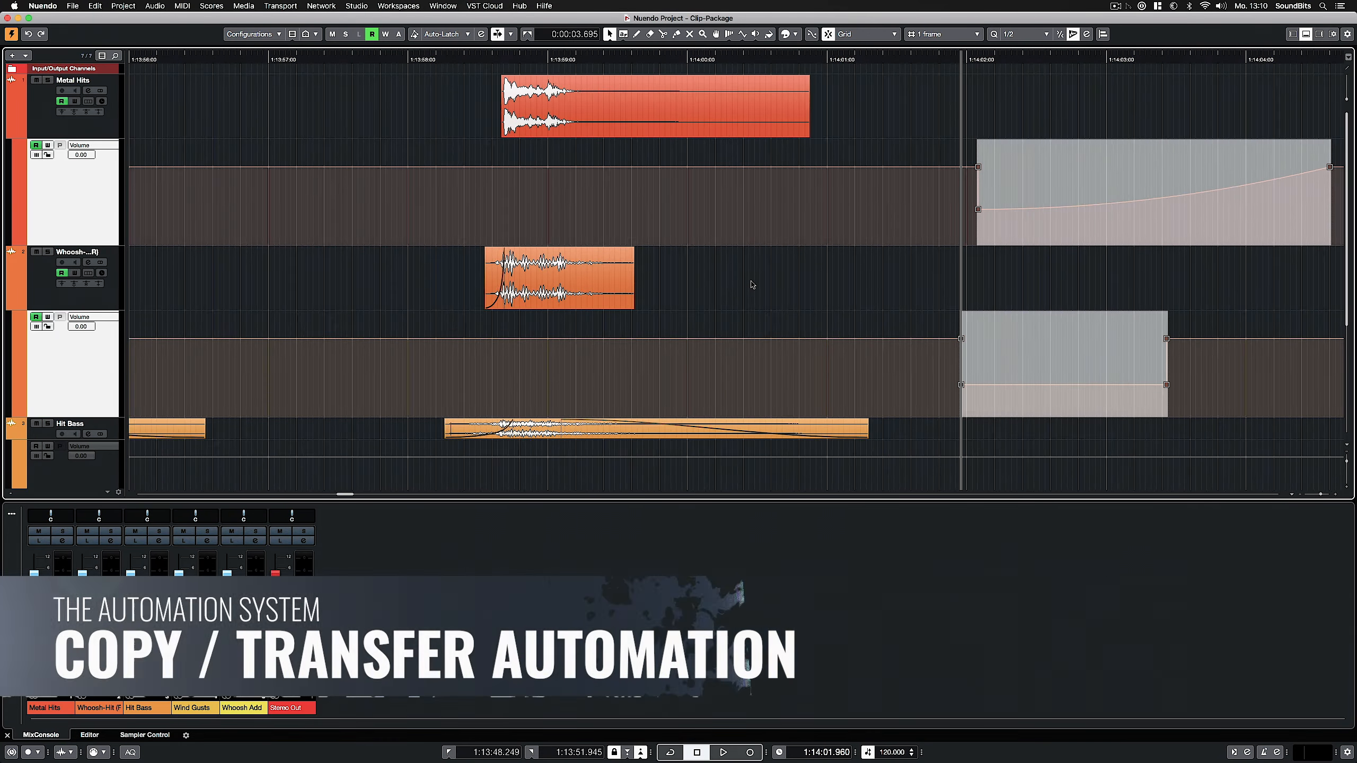
key(super+z)
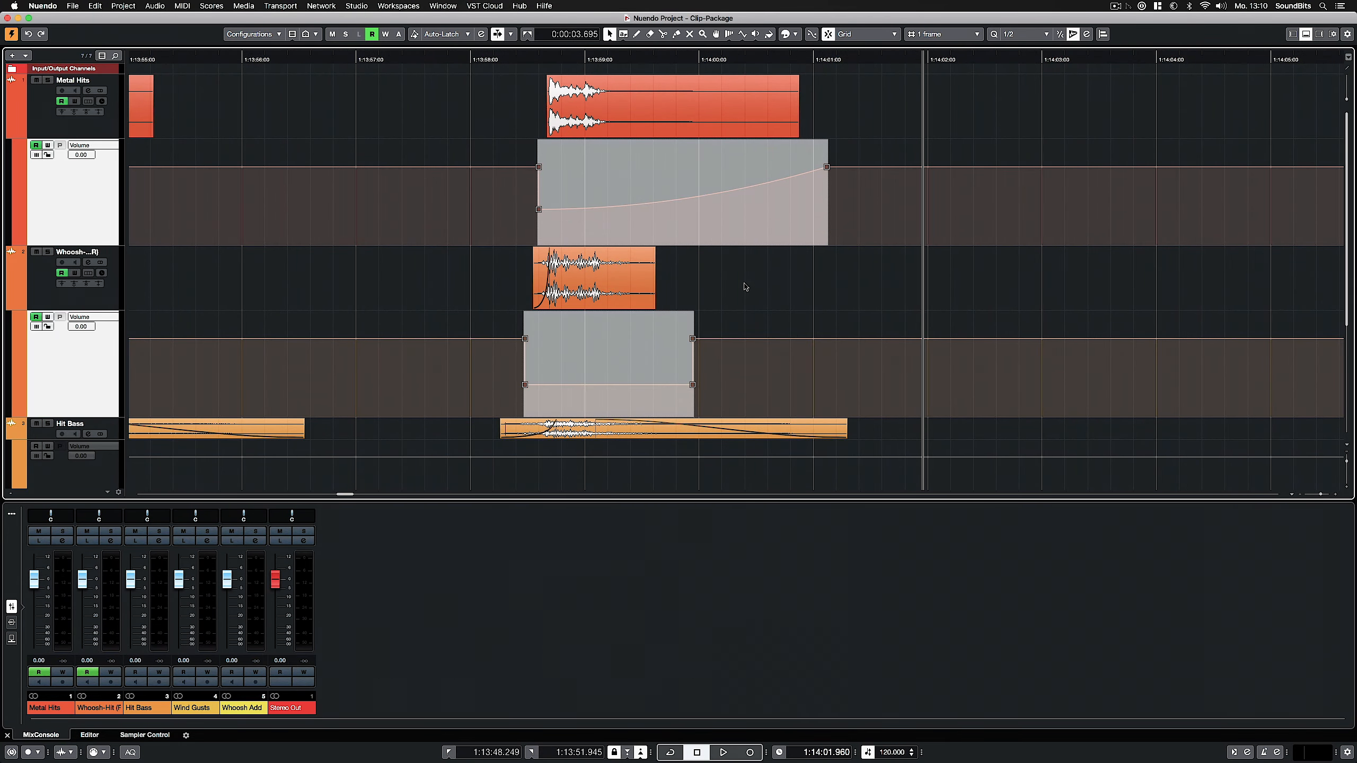
key(super+v)
key(super+z)
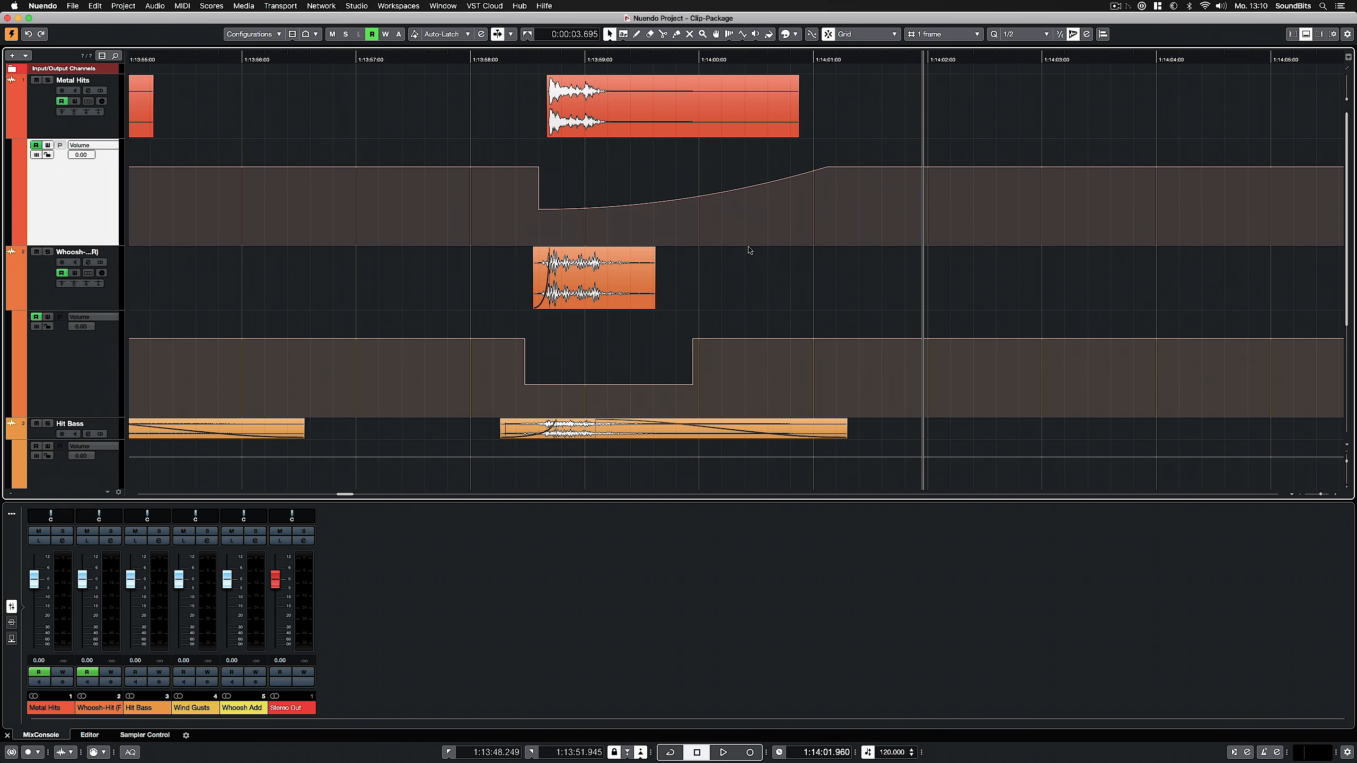
- Copy the Metal Hits volume curve to the enlarged Hit Bass Volume lane at 1:13:58.599 and enable automation reading there
drag(537, 184, 859, 219)
scroll(424, 433, down, 3)
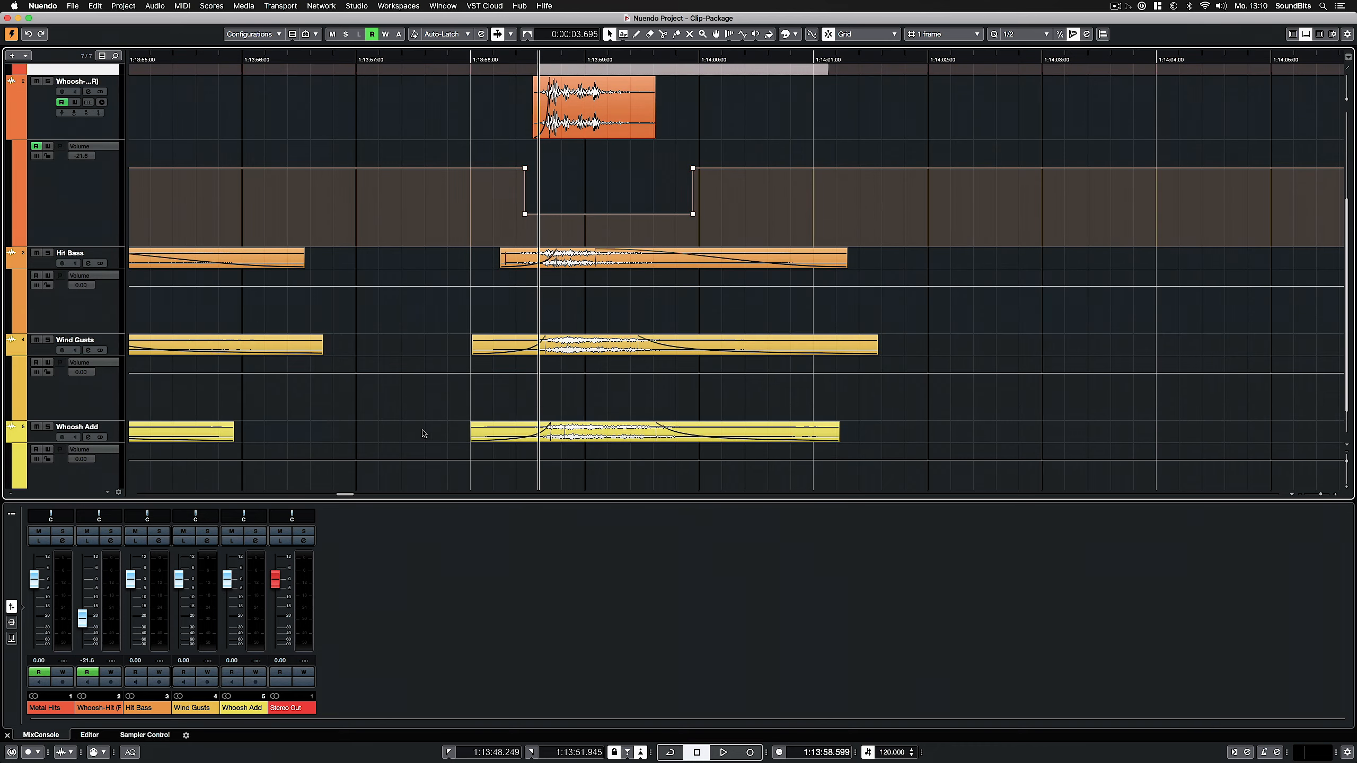
drag(118, 333, 118, 407)
key(super+v)
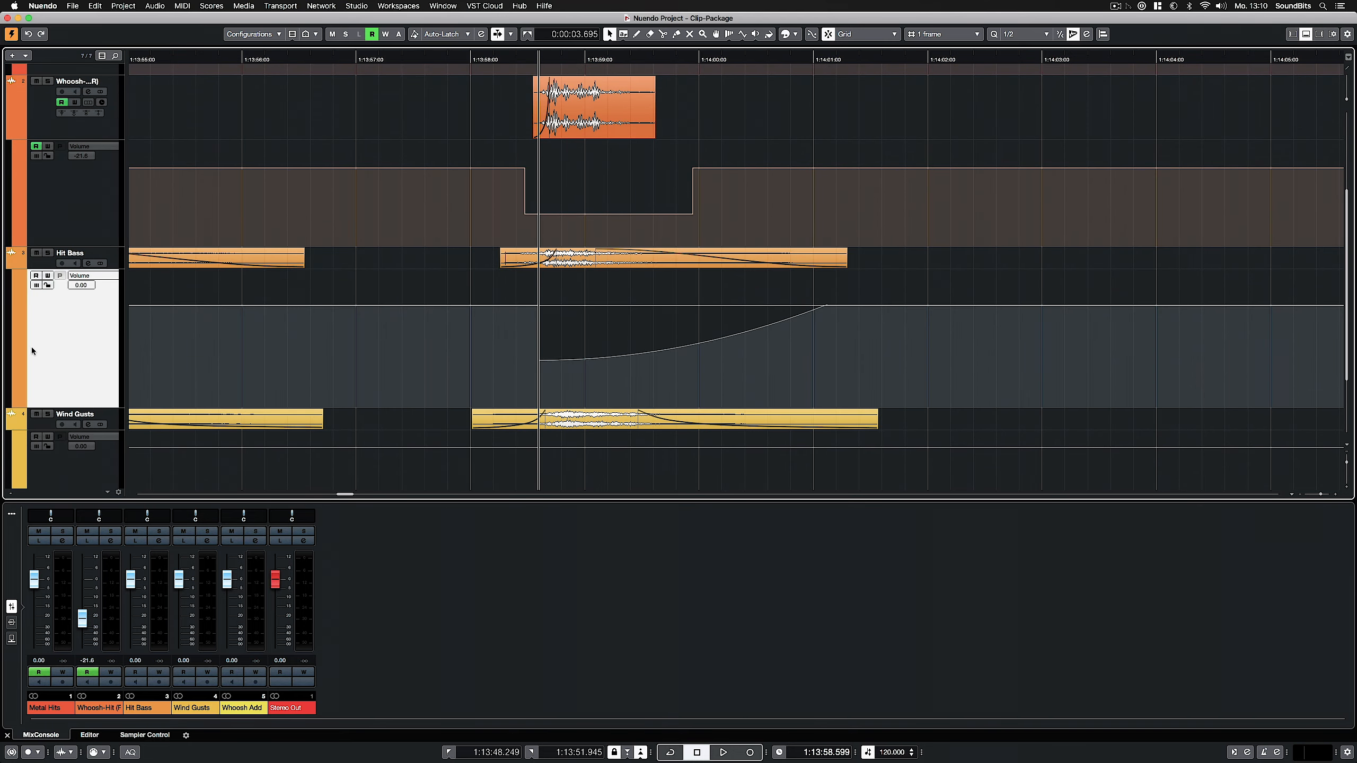
click(37, 275)
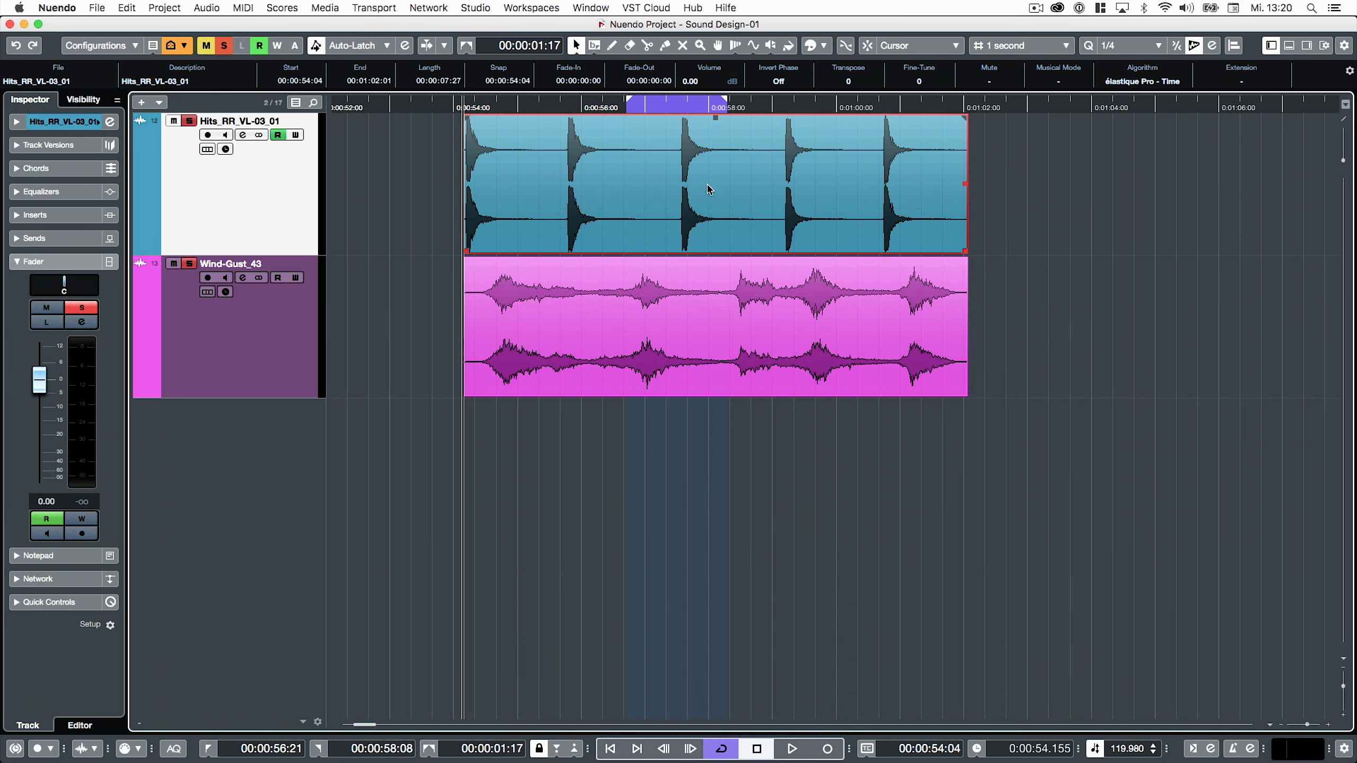
- Set the locators to the Hits_RR_VL-03_01 event and show it together with the Wind-Gust_43 event in the Sample Editor
key(p)
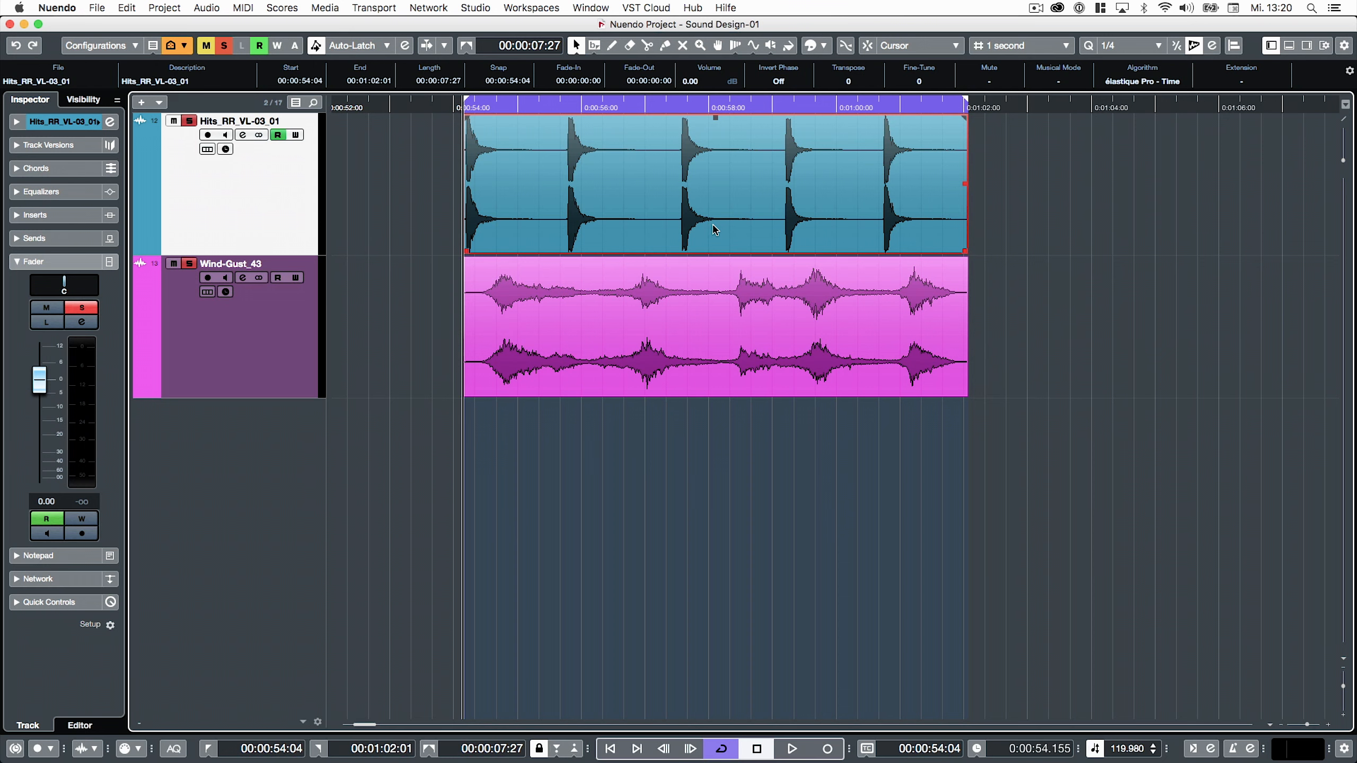
double_click(715, 230)
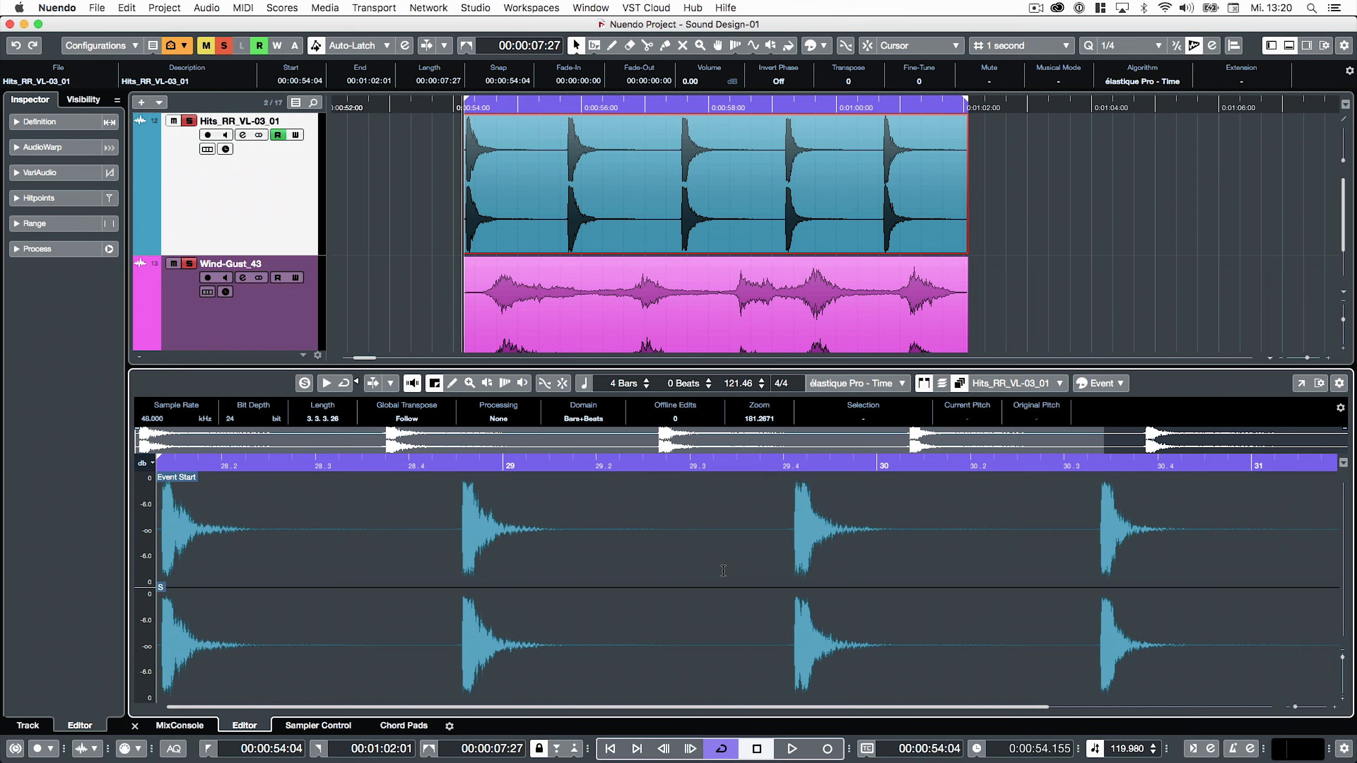
shift+click(631, 347)
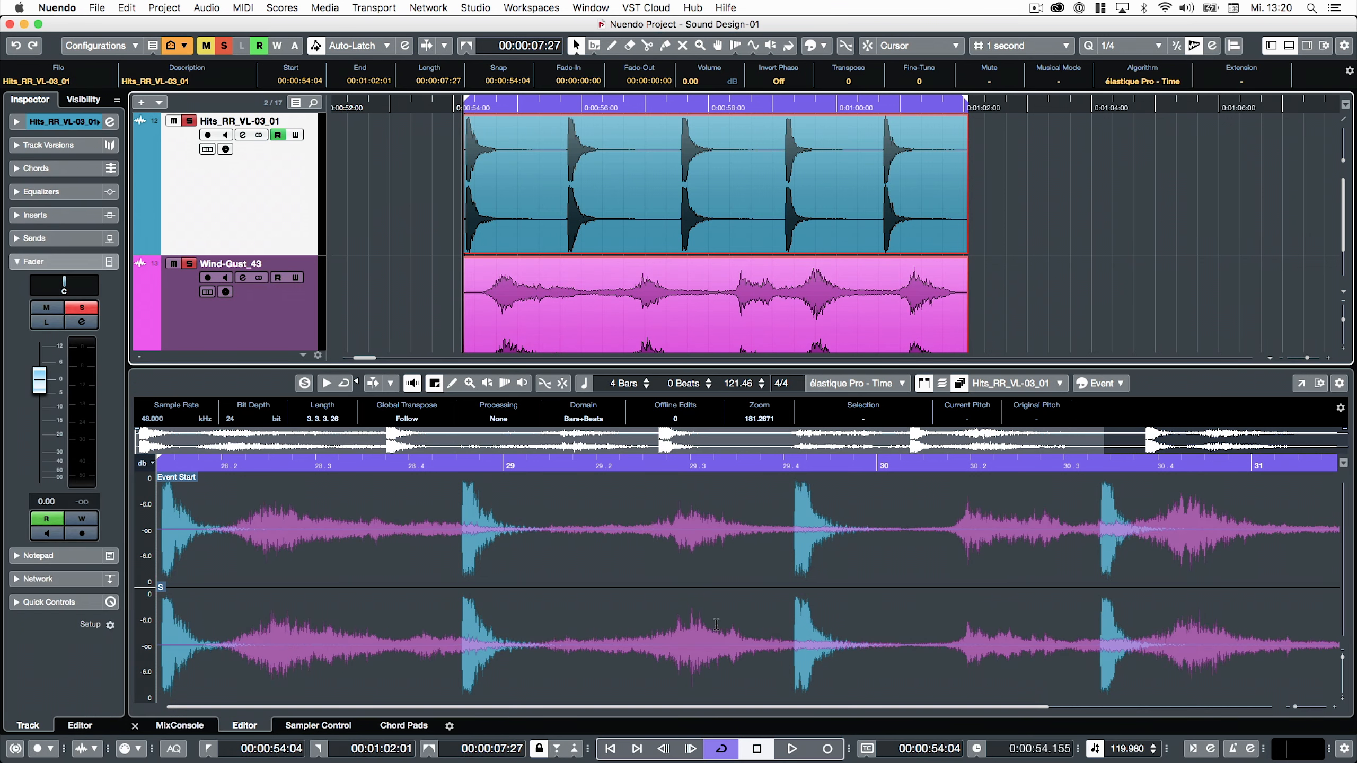
- Keep Hits_RR_VL-03_01 as the active clip for editing and open the Sample Editor in a separate window
click(995, 382)
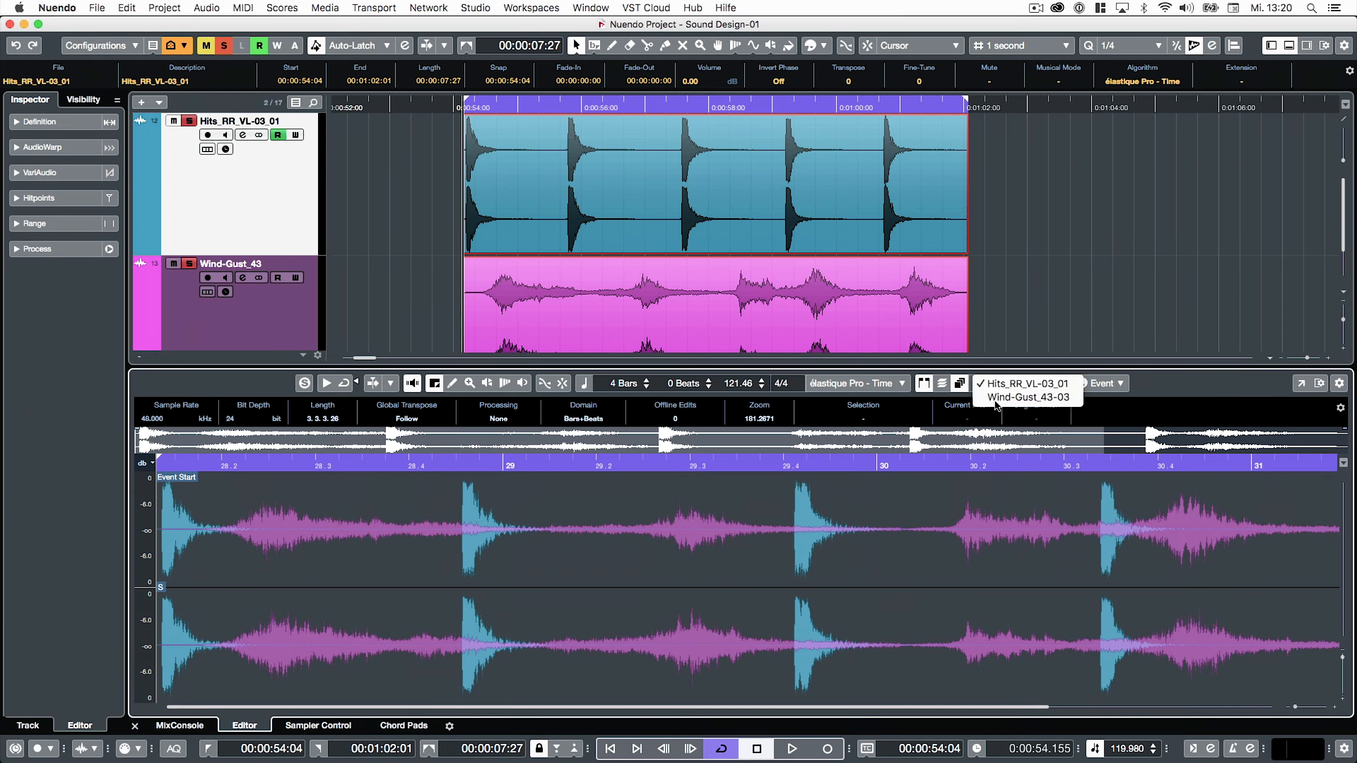
click(988, 383)
click(1302, 384)
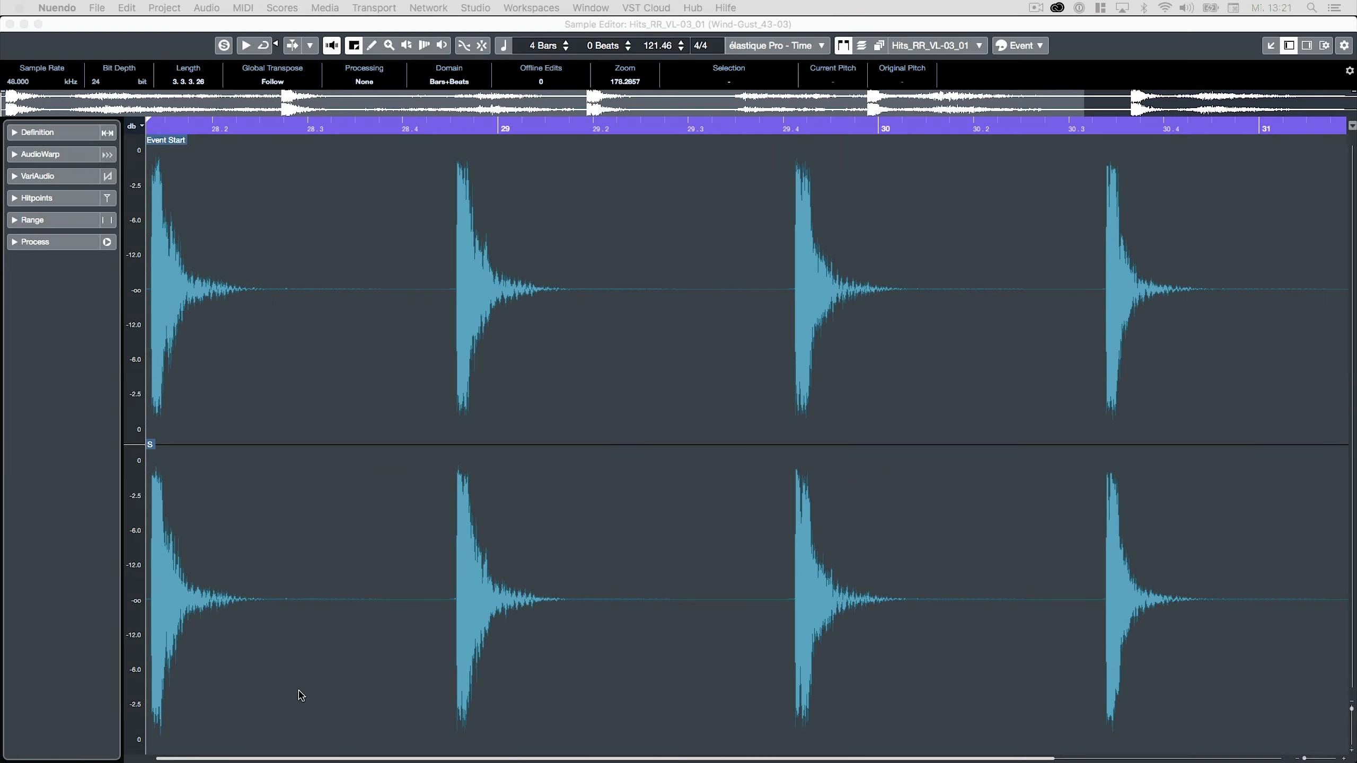
- Show the Definition settings of the Hits_RR_VL-03_01 clip and view the available Standard warping algorithms
click(53, 132)
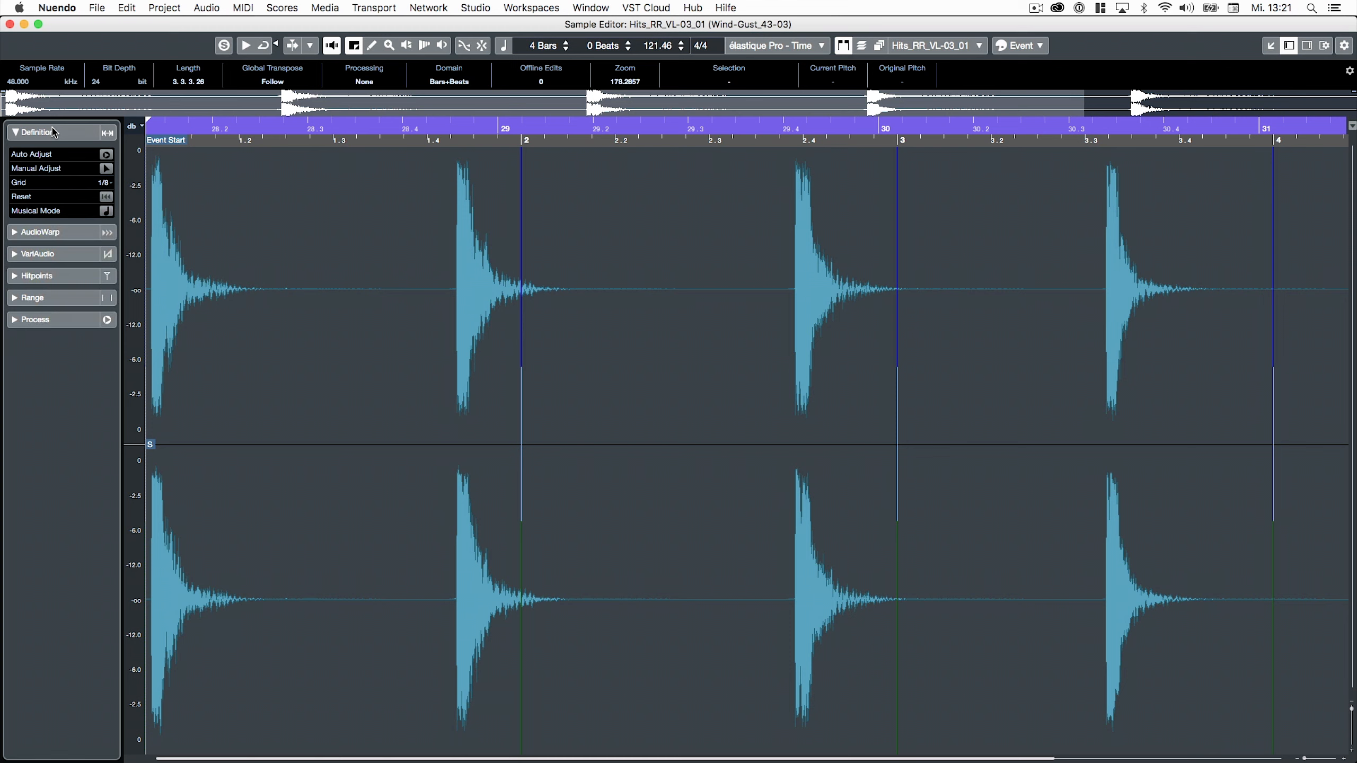
mouse_move(769, 47)
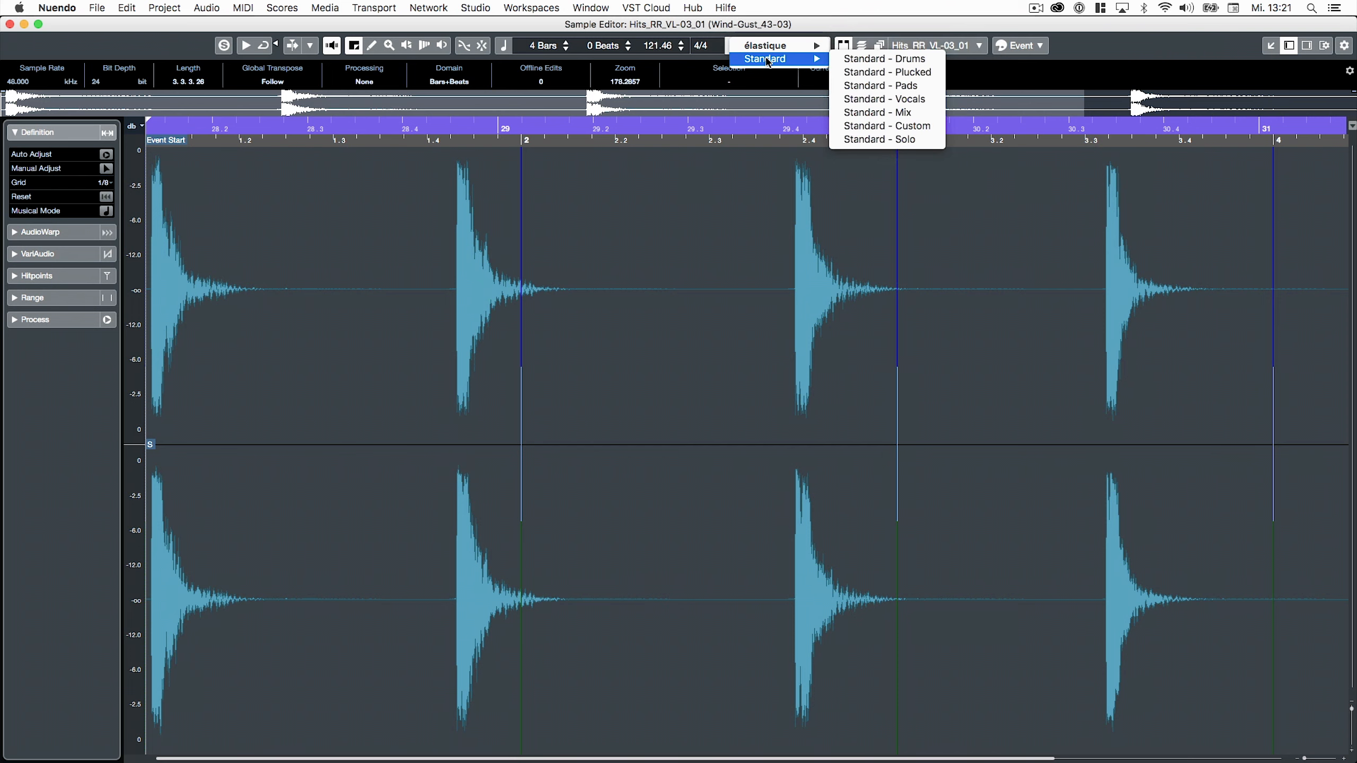
click(768, 29)
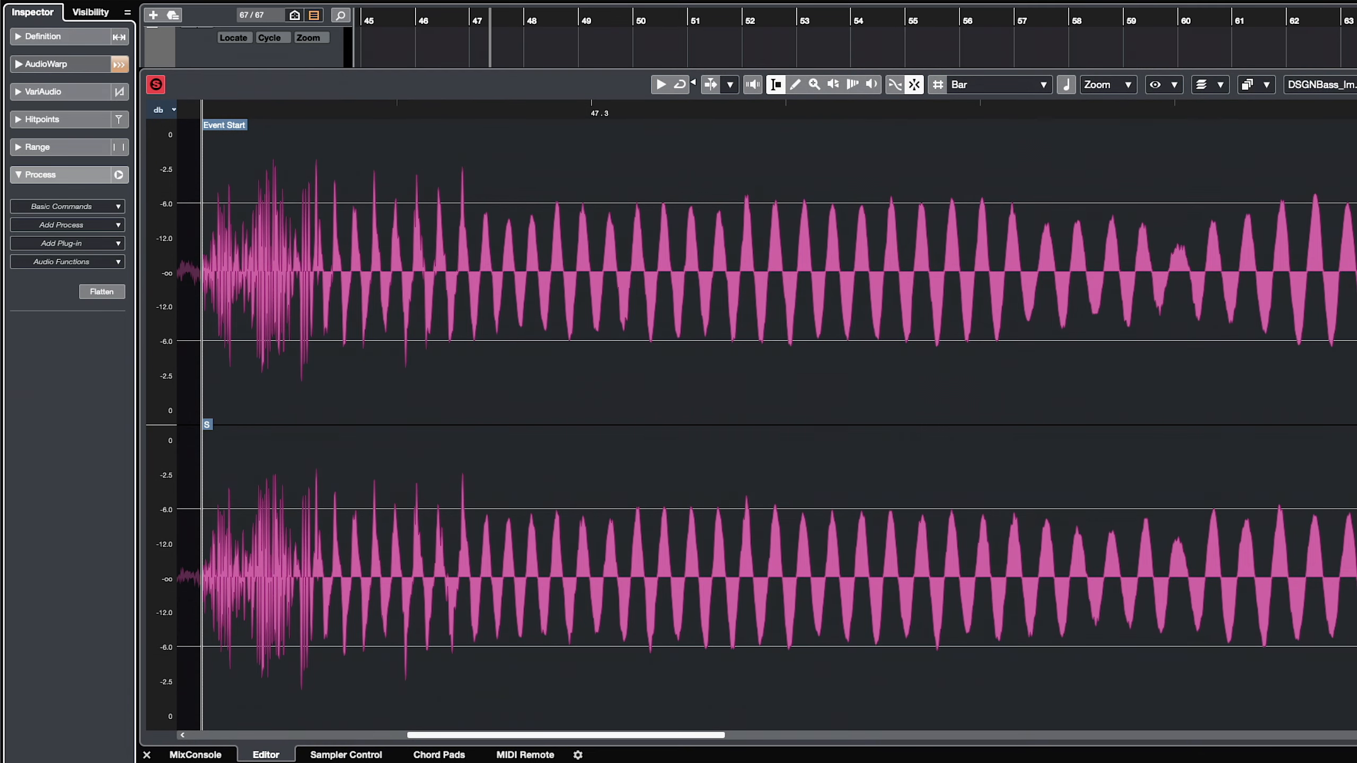
- Show the AudioWarp settings of the bass clip, and open its VariAudio settings to activate VariAudio editing
click(60, 64)
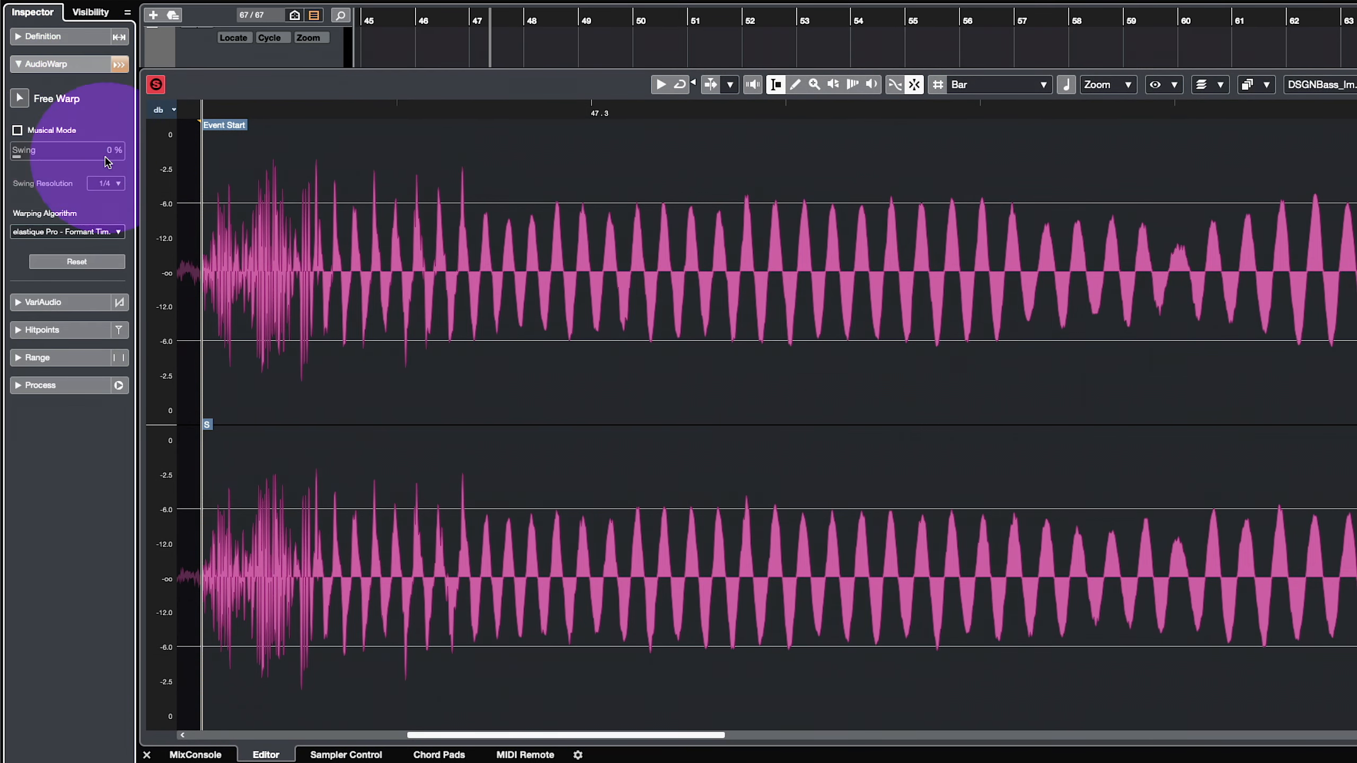
click(55, 302)
click(20, 126)
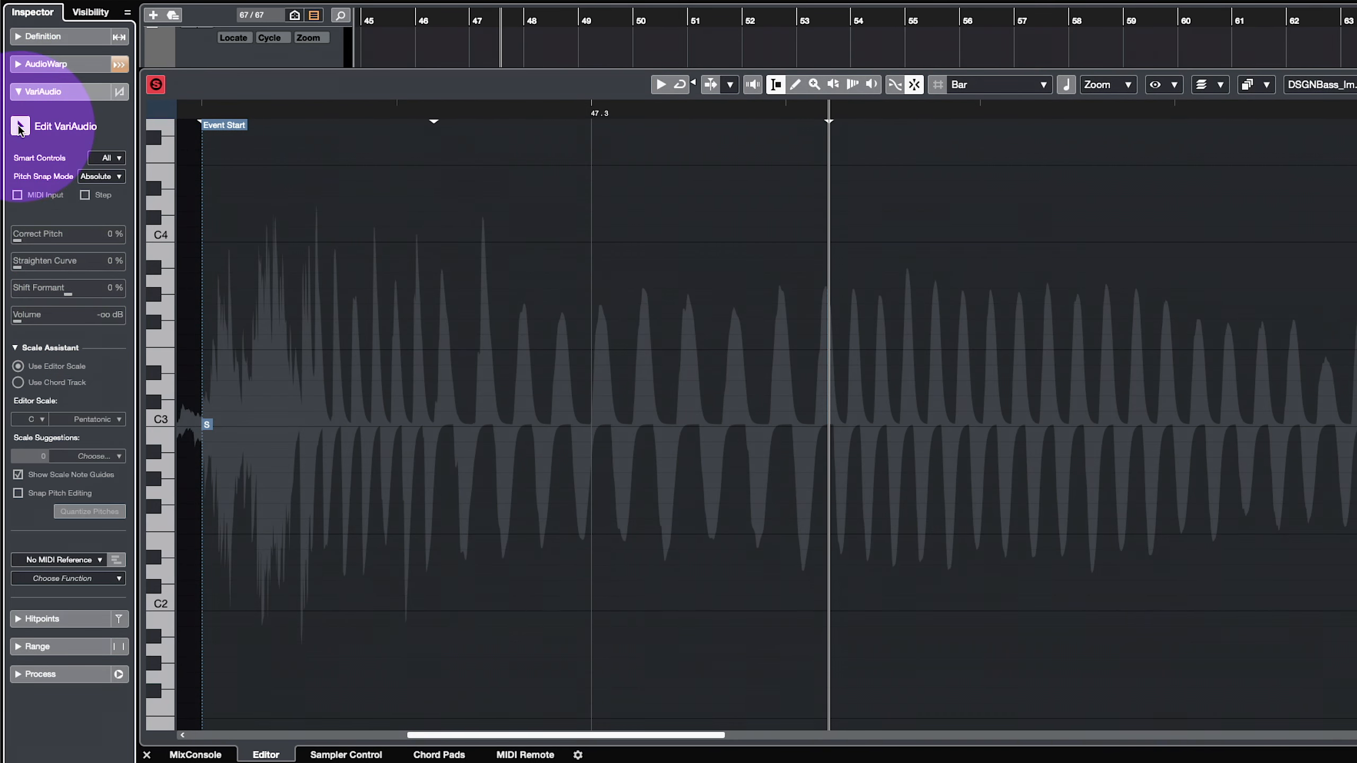
- Open the bass clip's Hitpoints settings, activate hitpoint editing and adjust the detection threshold
click(689, 421)
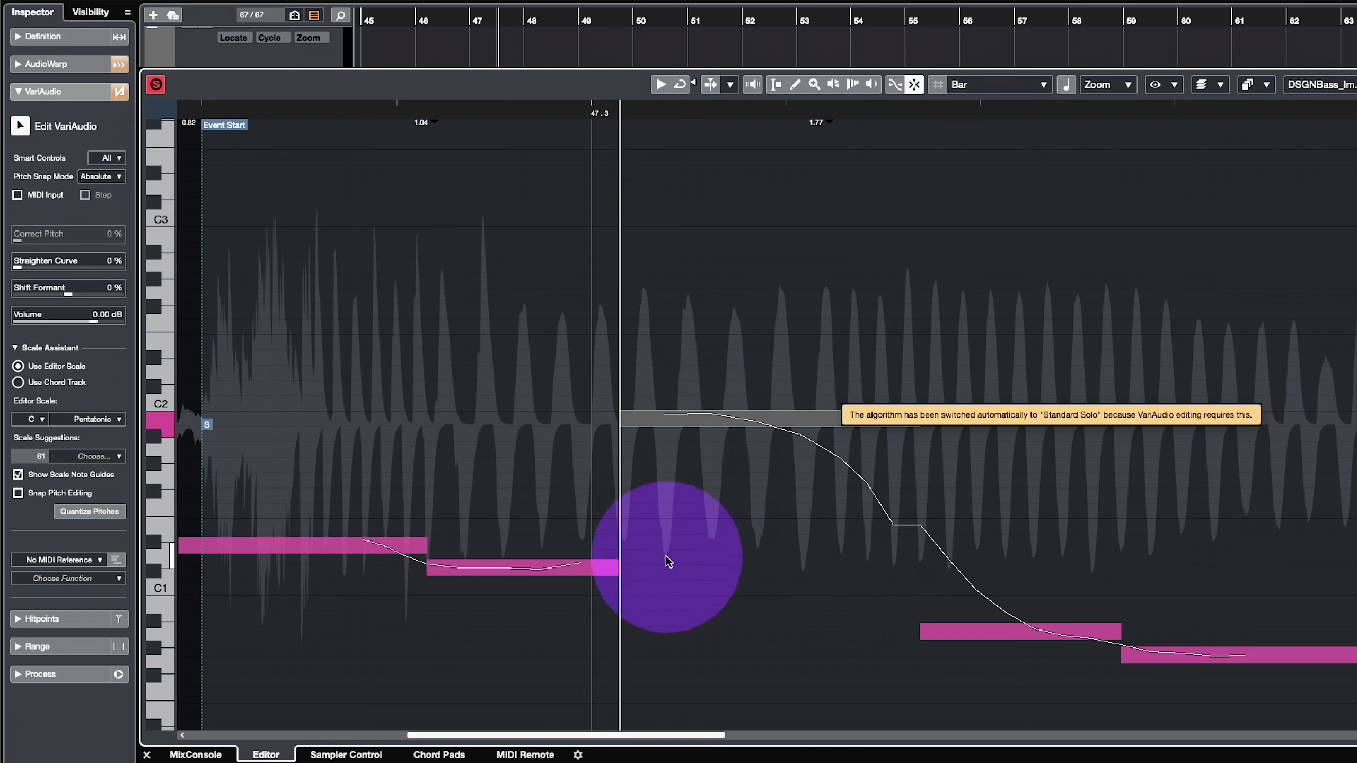
click(53, 619)
click(16, 156)
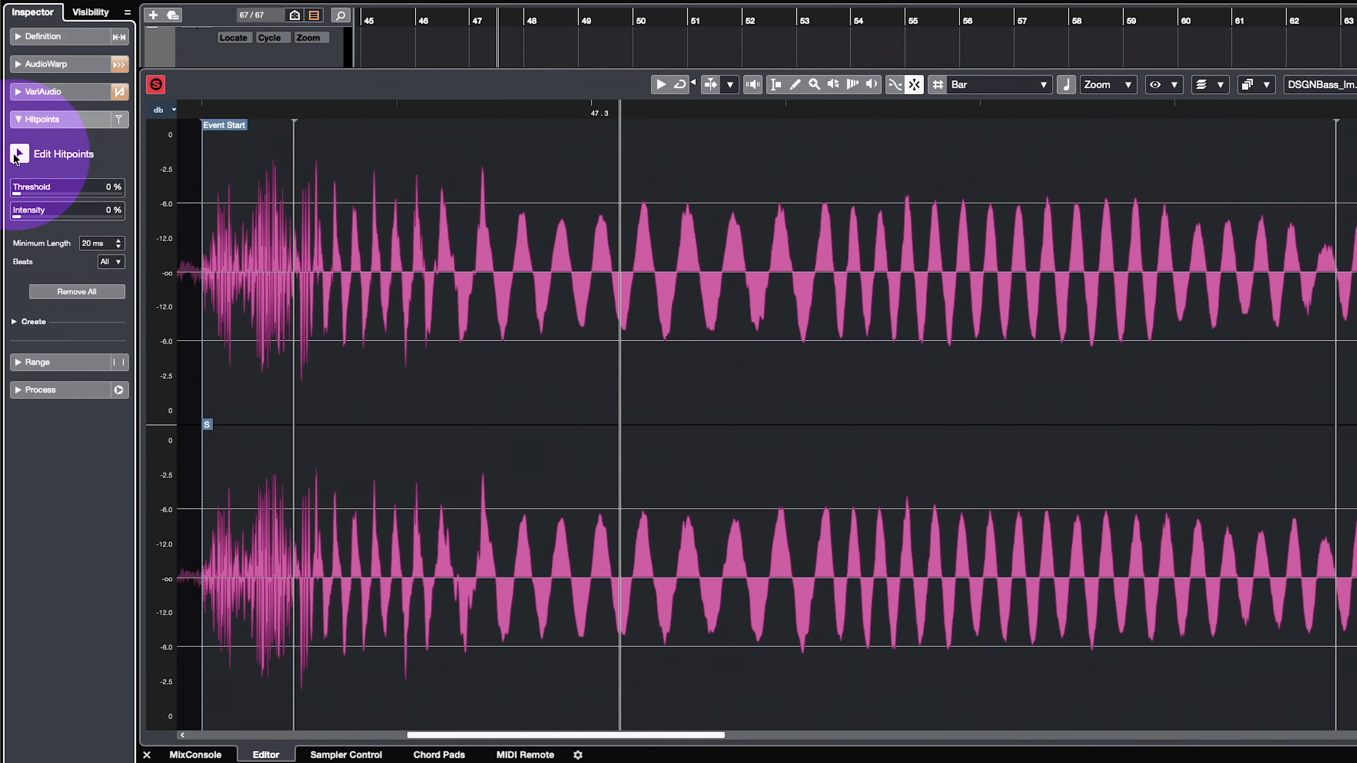
drag(16, 190, 78, 232)
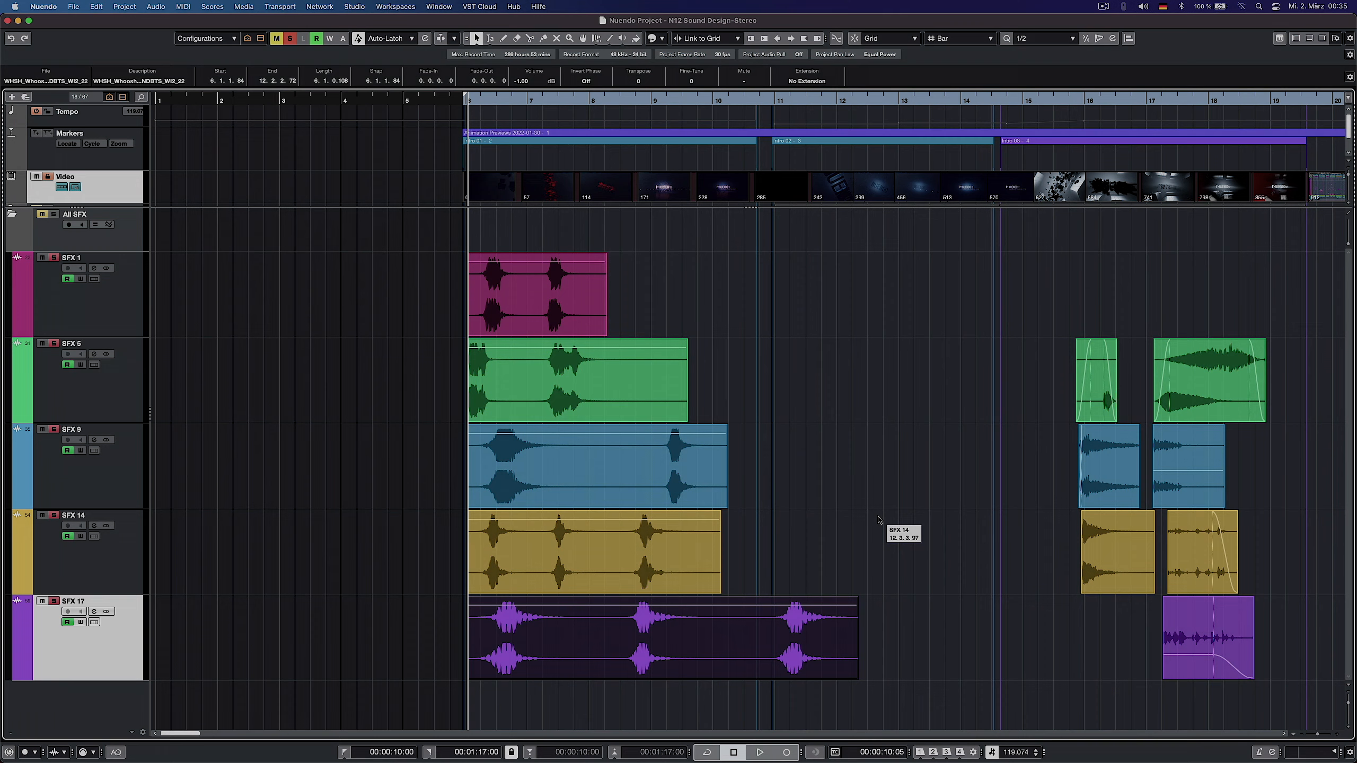
- Open the whoosh events of SFX 1, 5, 9, 14 and 17 together in the Sample Editor and show only the events
key(super+a)
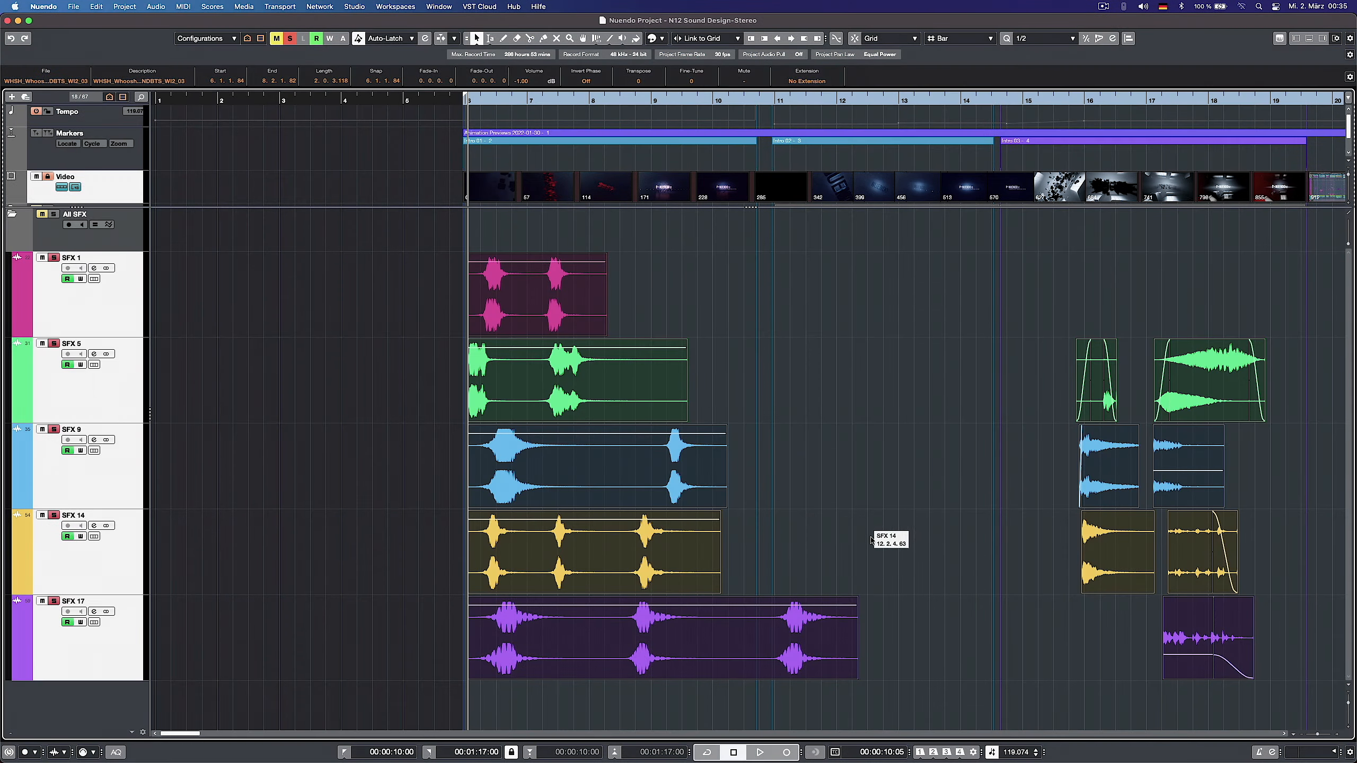
drag(926, 684, 422, 275)
key(Return)
click(749, 233)
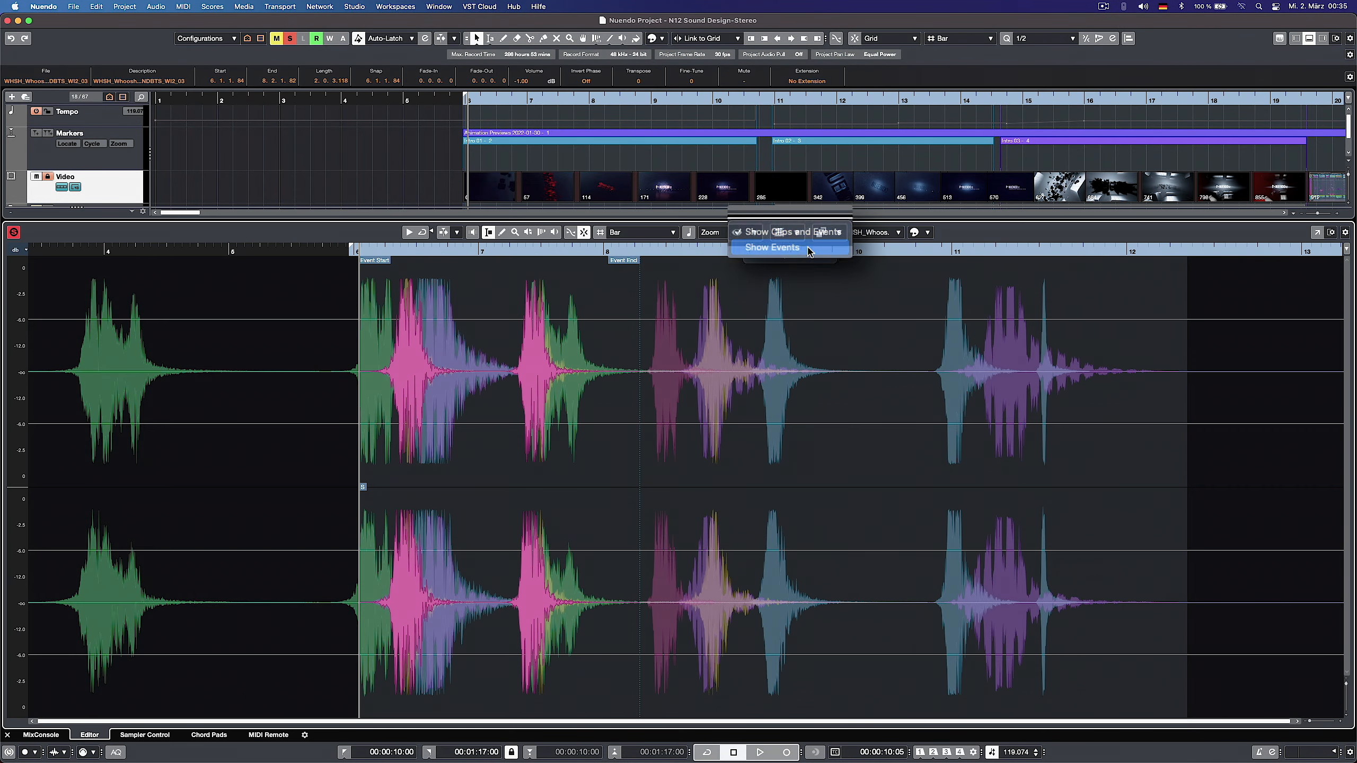
click(809, 249)
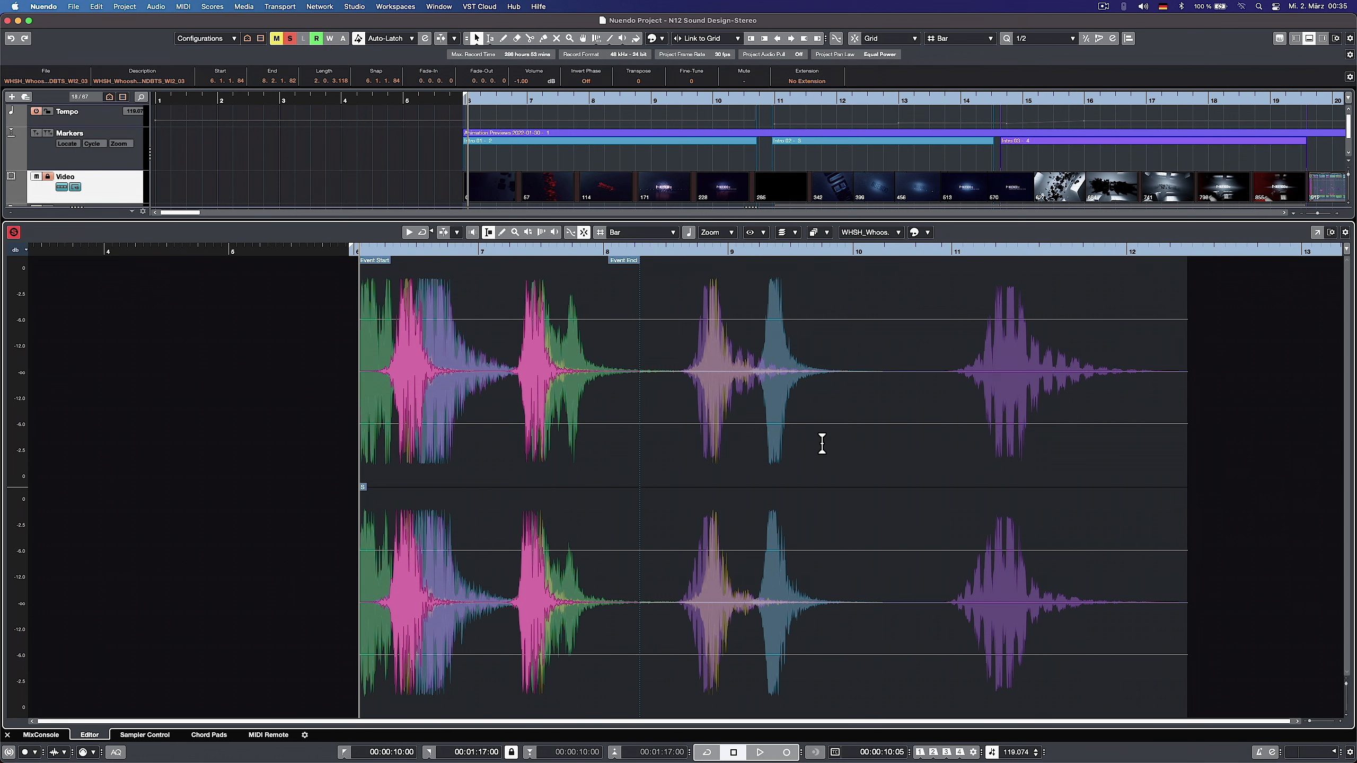
- Compare the overlaid whooshes by showing only their full clips and return the display to Show Clips and Events
click(762, 232)
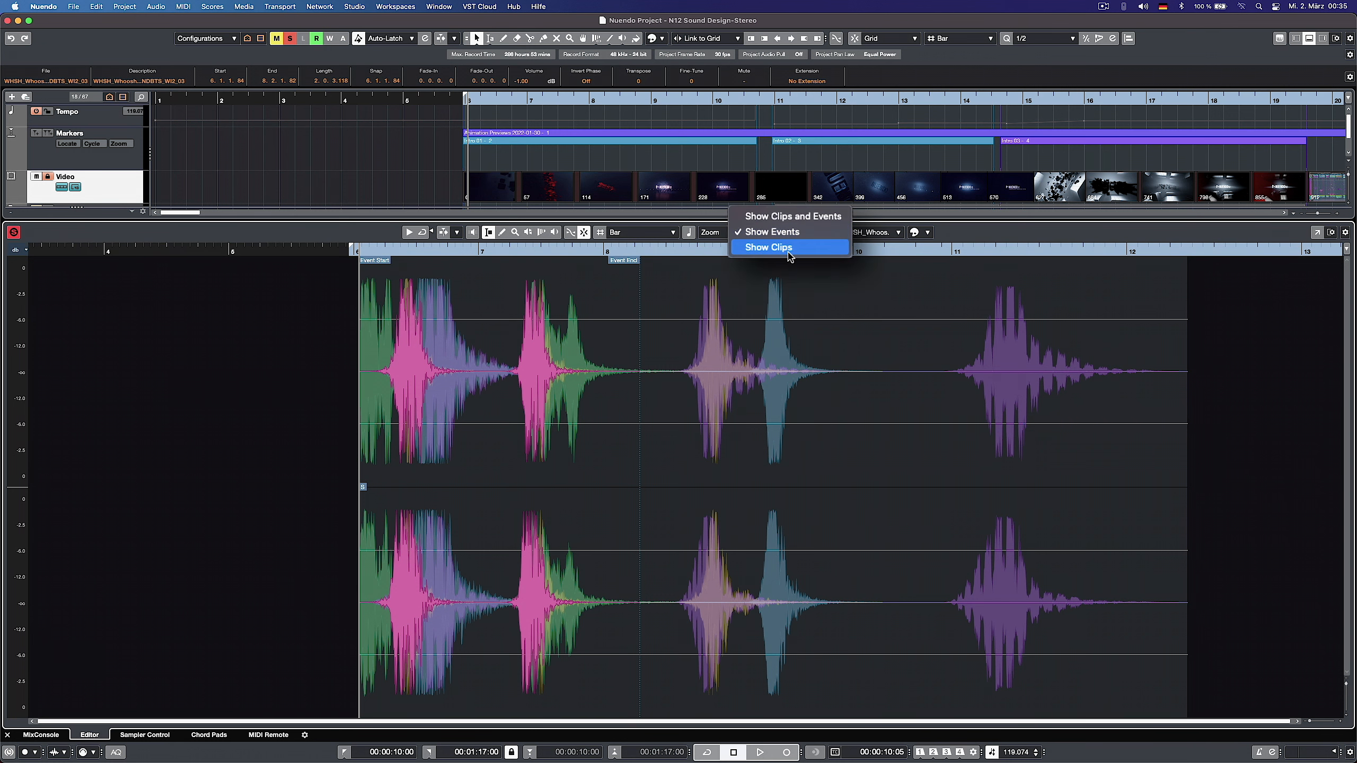
click(800, 254)
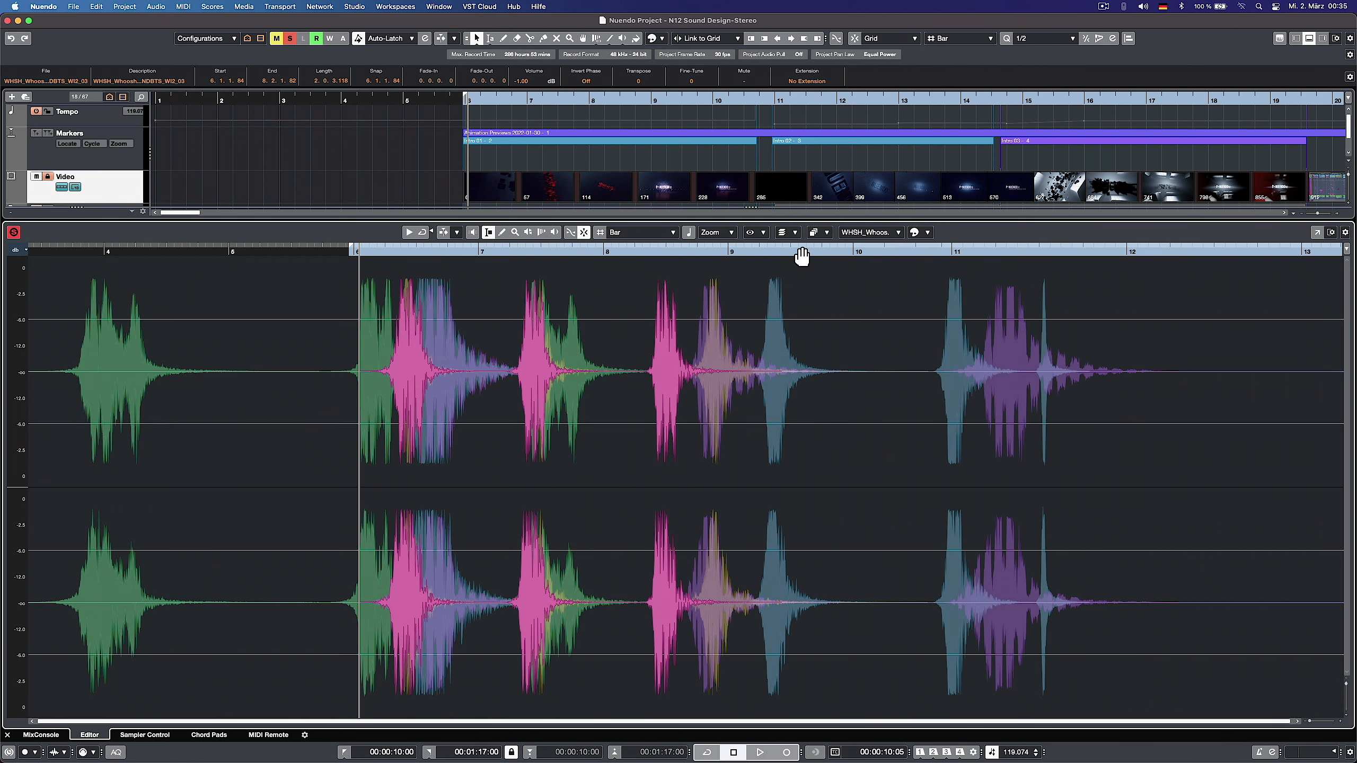
click(753, 232)
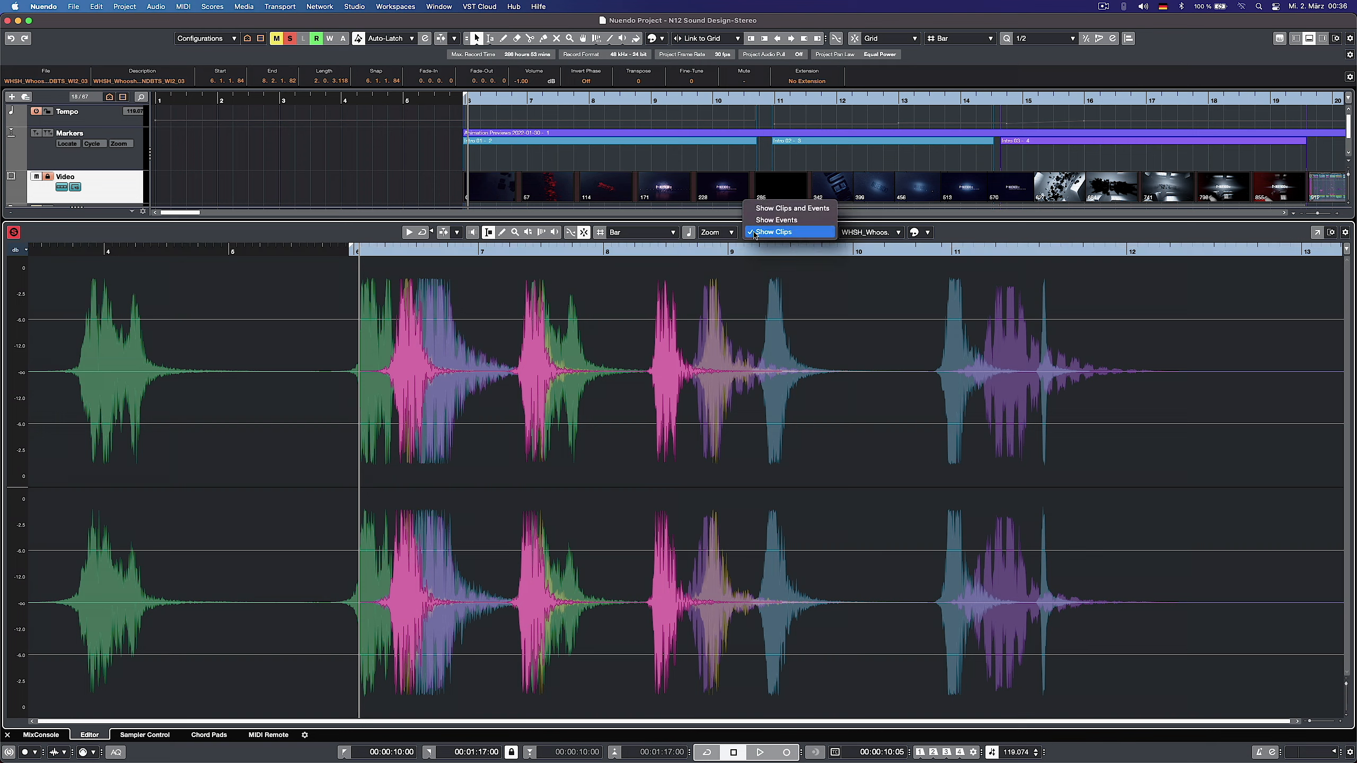
click(774, 206)
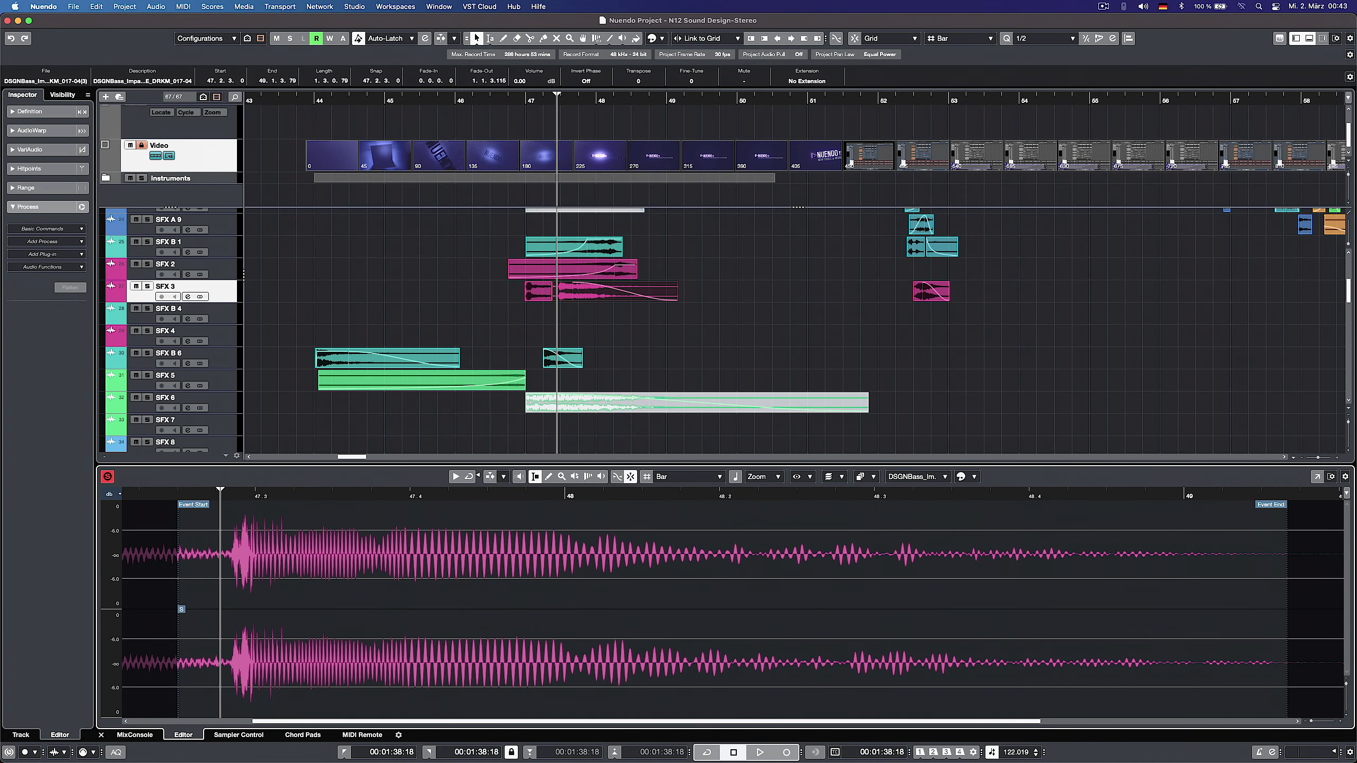
- Use Auto-Zoom to Events in the Sample Editor and check it by selecting events on SFX 5, SFX 3, SFX 6 and SFX B 6
click(763, 459)
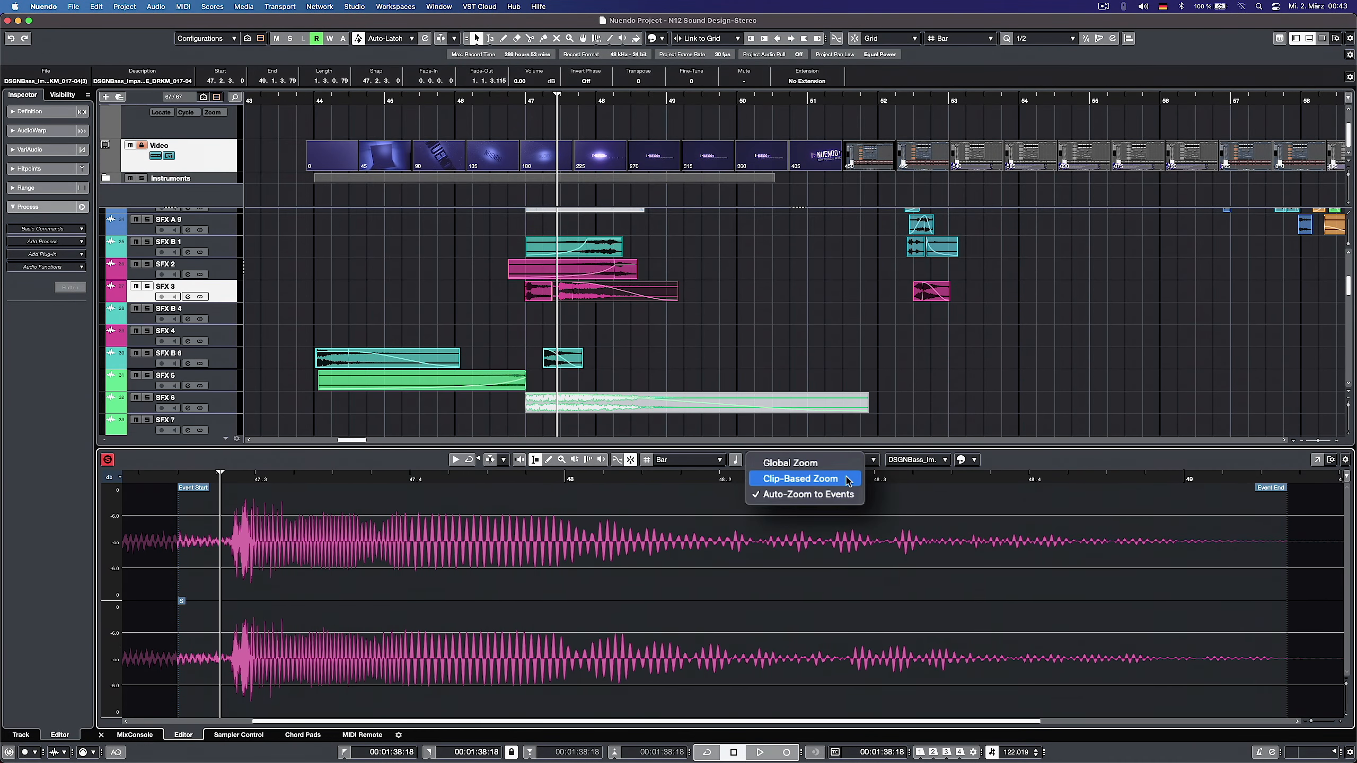
click(860, 495)
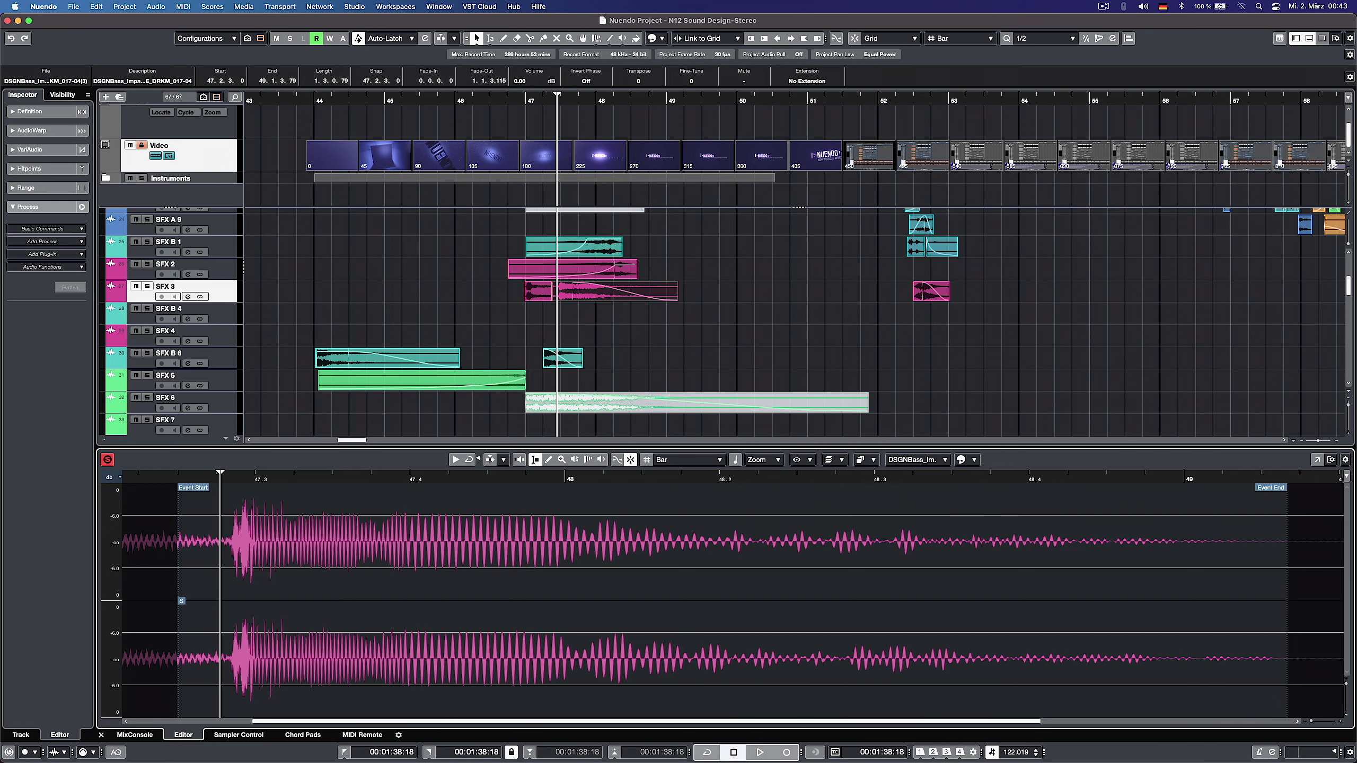
click(421, 380)
click(914, 291)
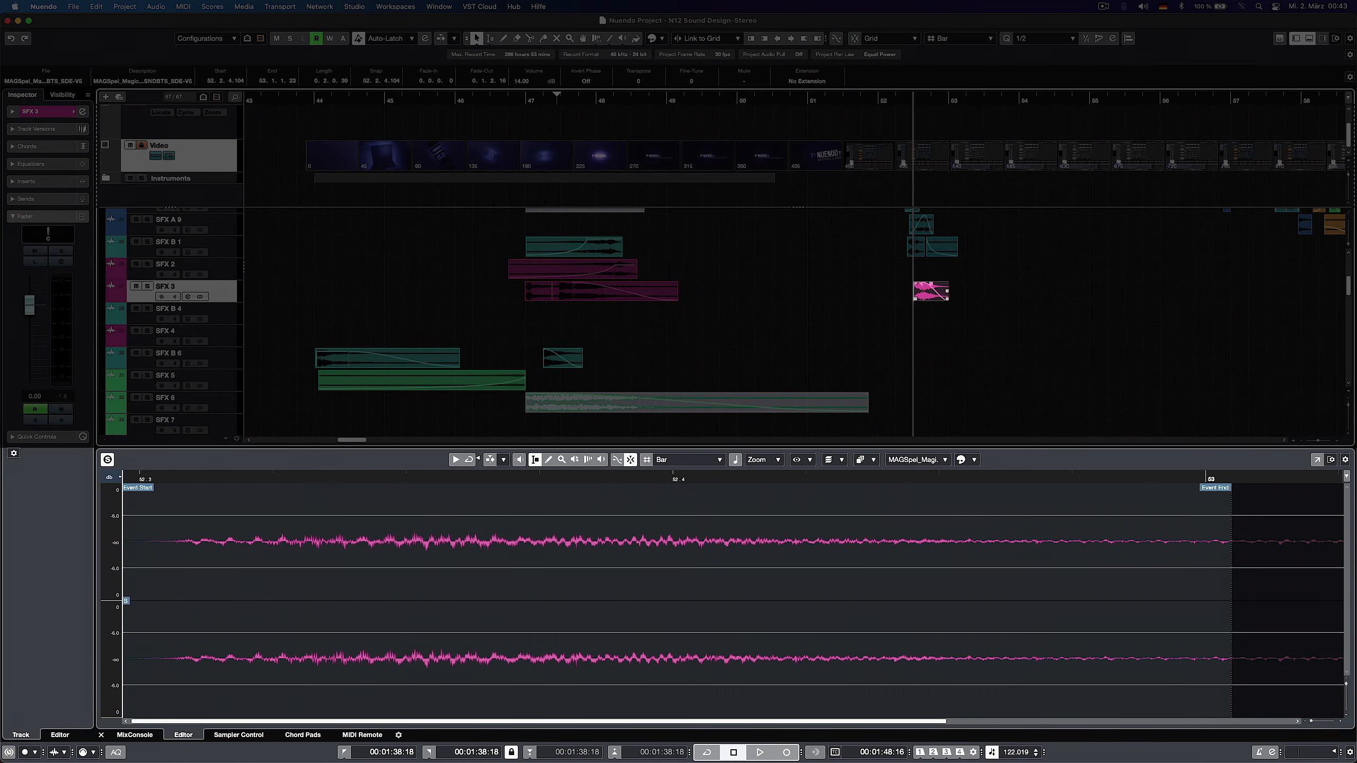
click(697, 403)
click(387, 359)
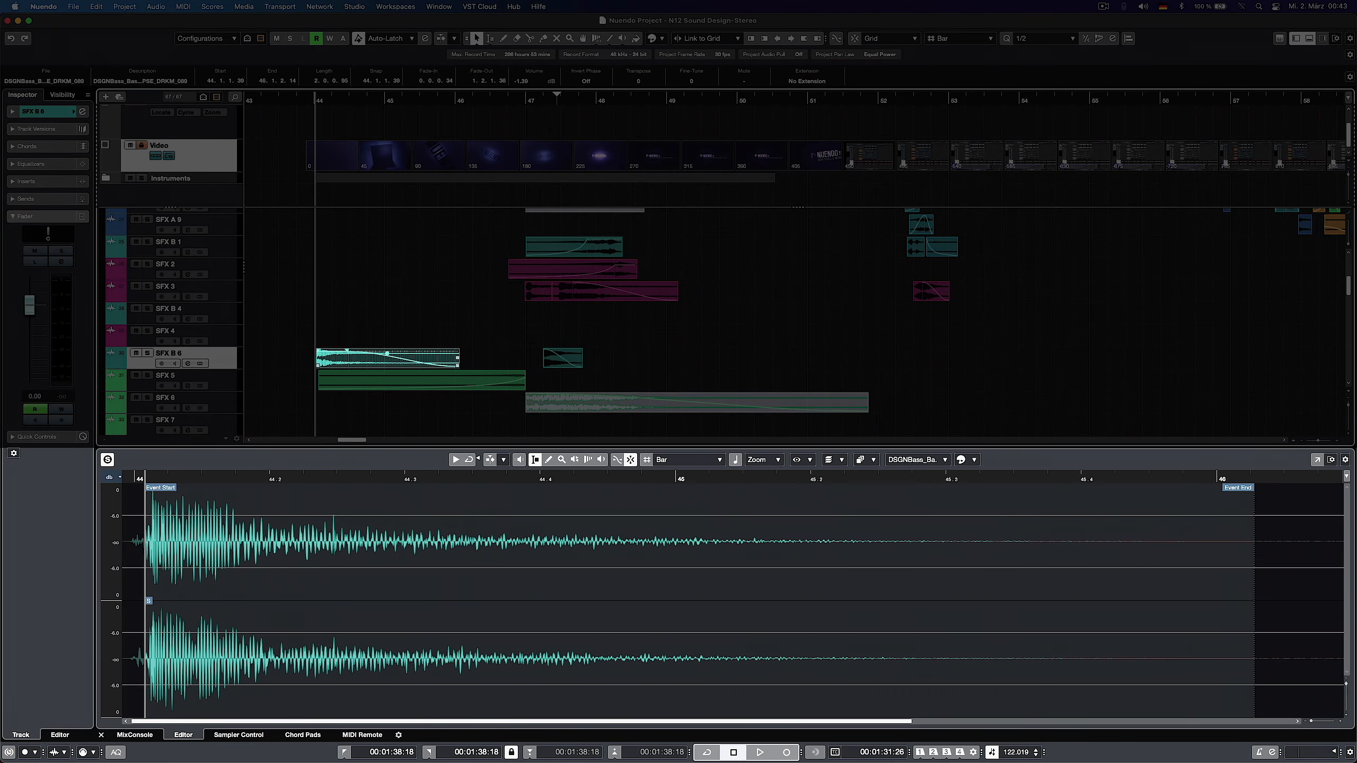
- Set the Sample Editor to Clip-Based Zoom and compare the individual zoom levels of the SFX 3 and SFX B 6 events
click(764, 460)
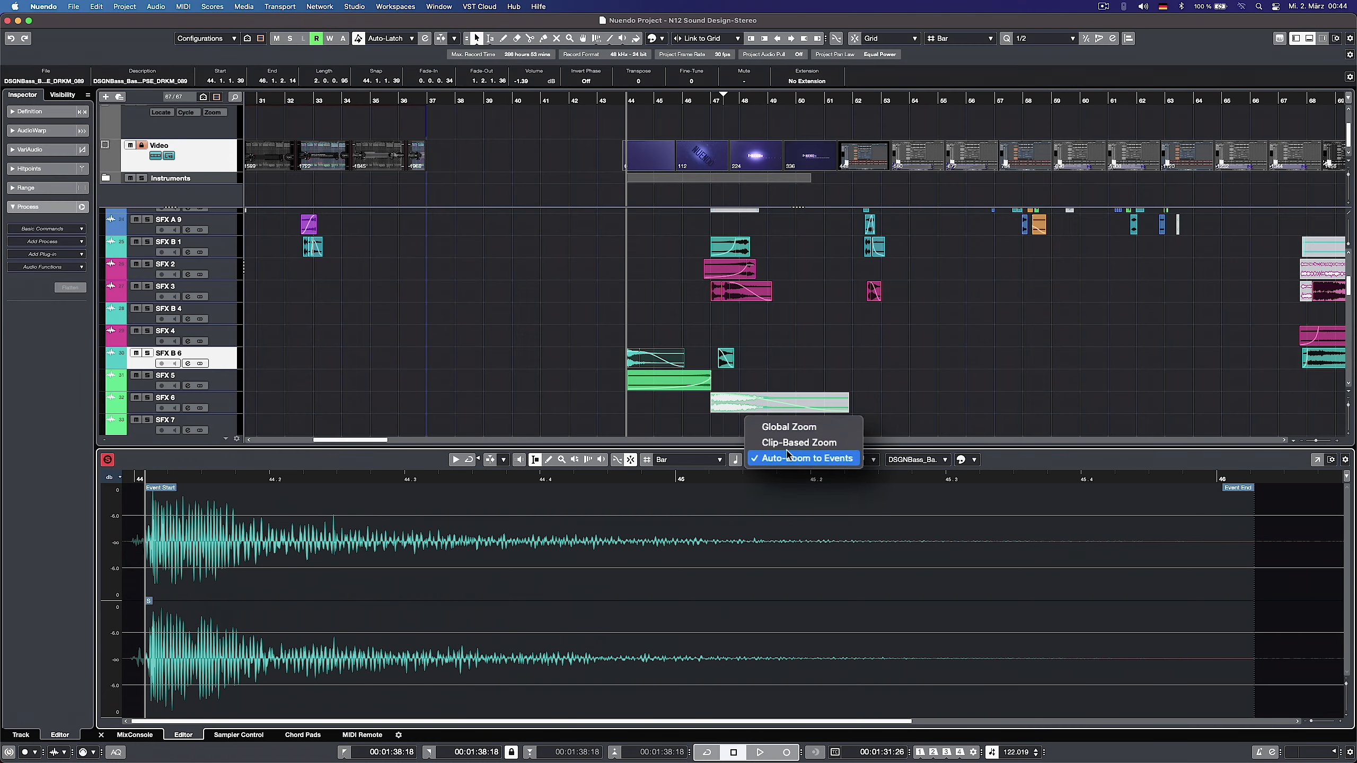
click(773, 522)
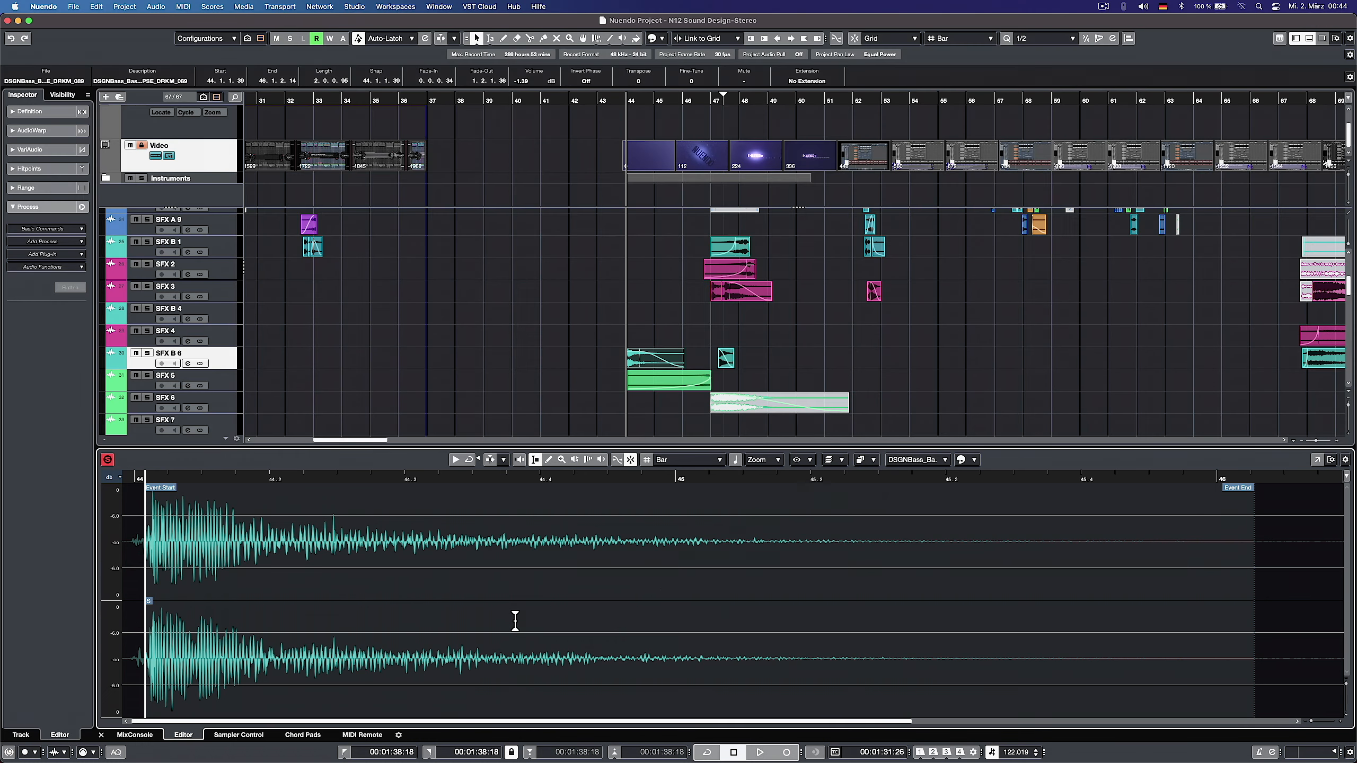
scroll(501, 621, up, 10)
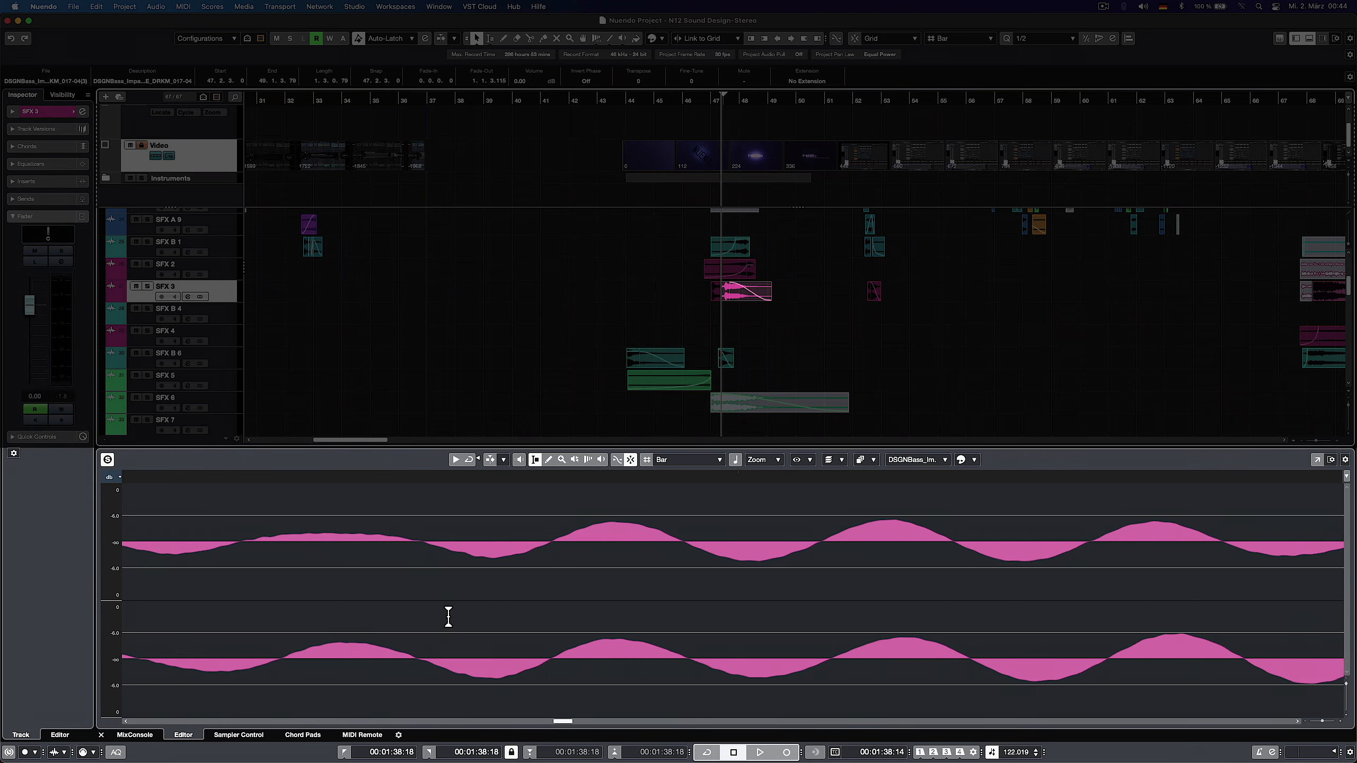
scroll(448, 616, down, 2)
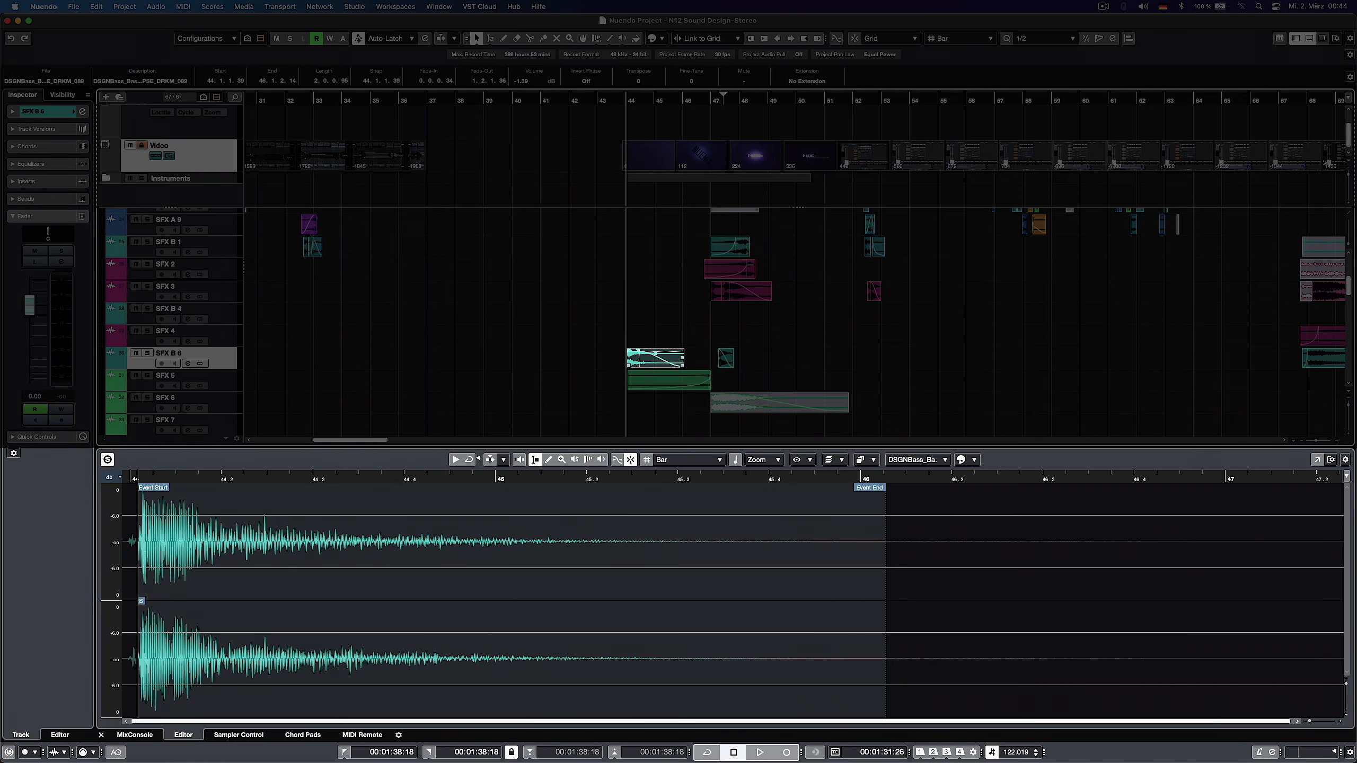
click(683, 385)
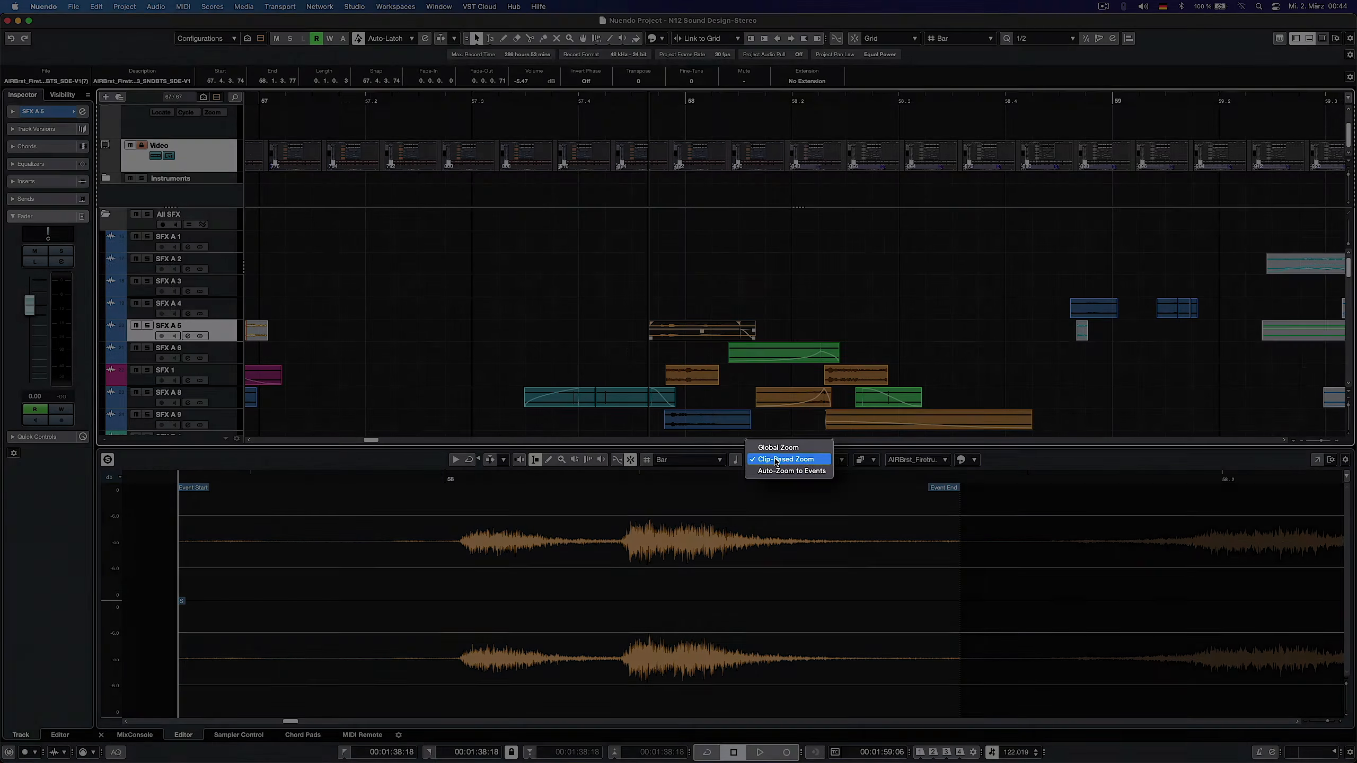
- Set the Sample Editor to Global Zoom and compare events on SFX A 5, SFX 1, SFX A 6, SFX A 8 and SFX A 9
key(Return)
scroll(660, 569, up, 5)
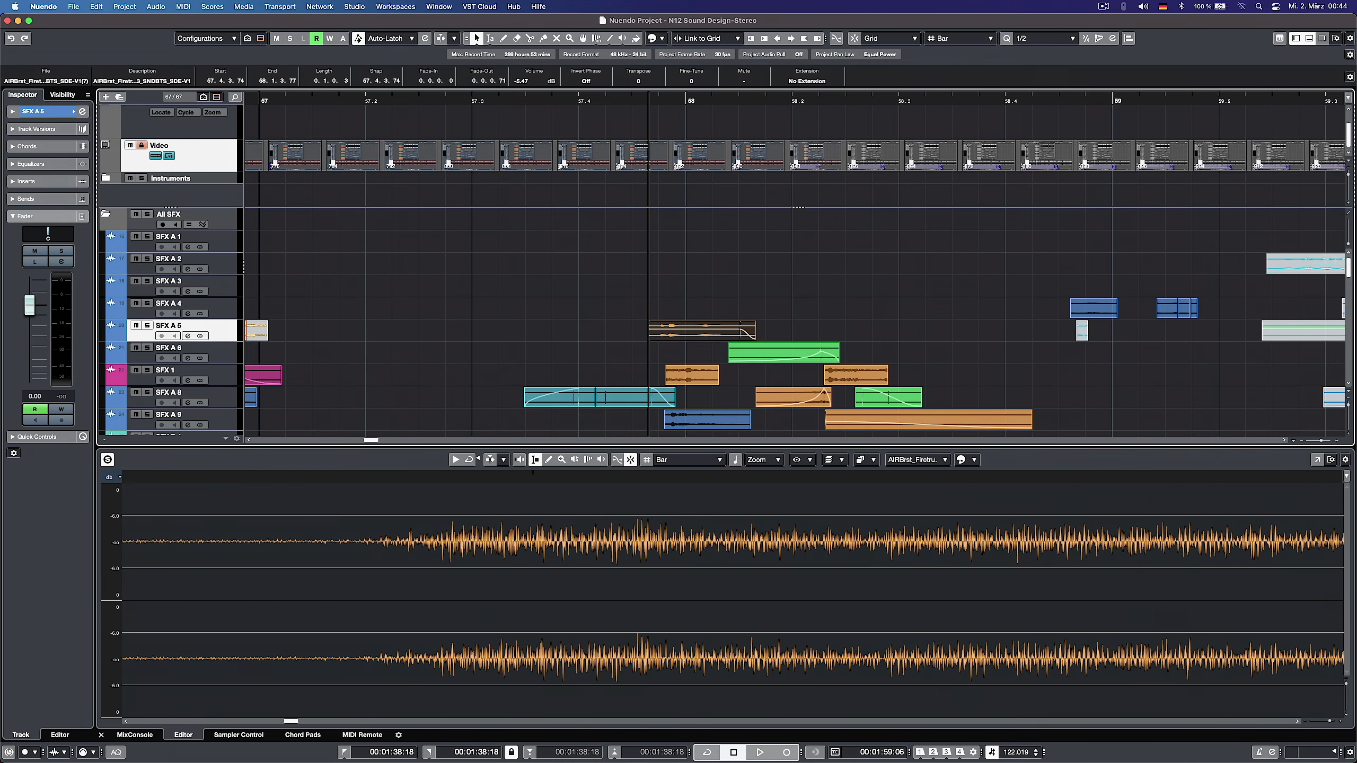
click(698, 374)
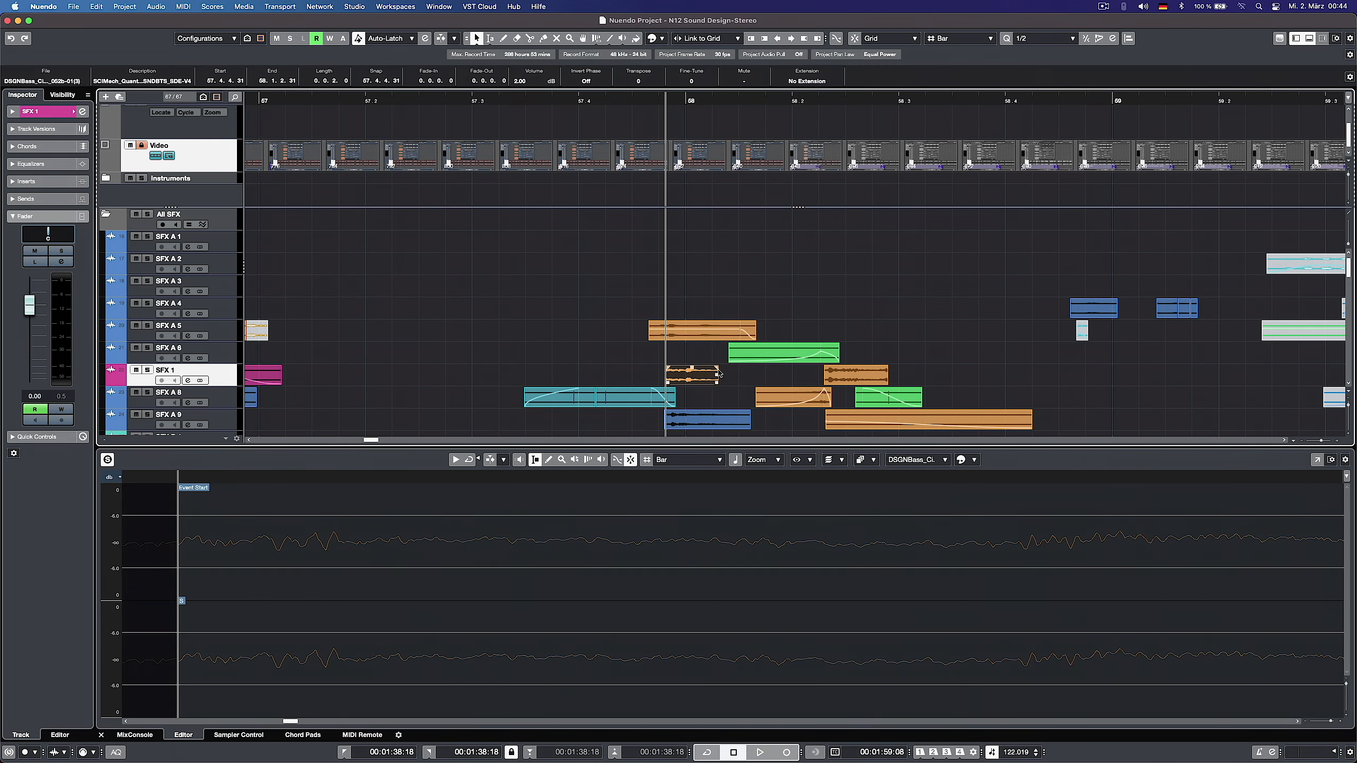
click(782, 353)
click(797, 395)
click(732, 423)
scroll(627, 581, down, 5)
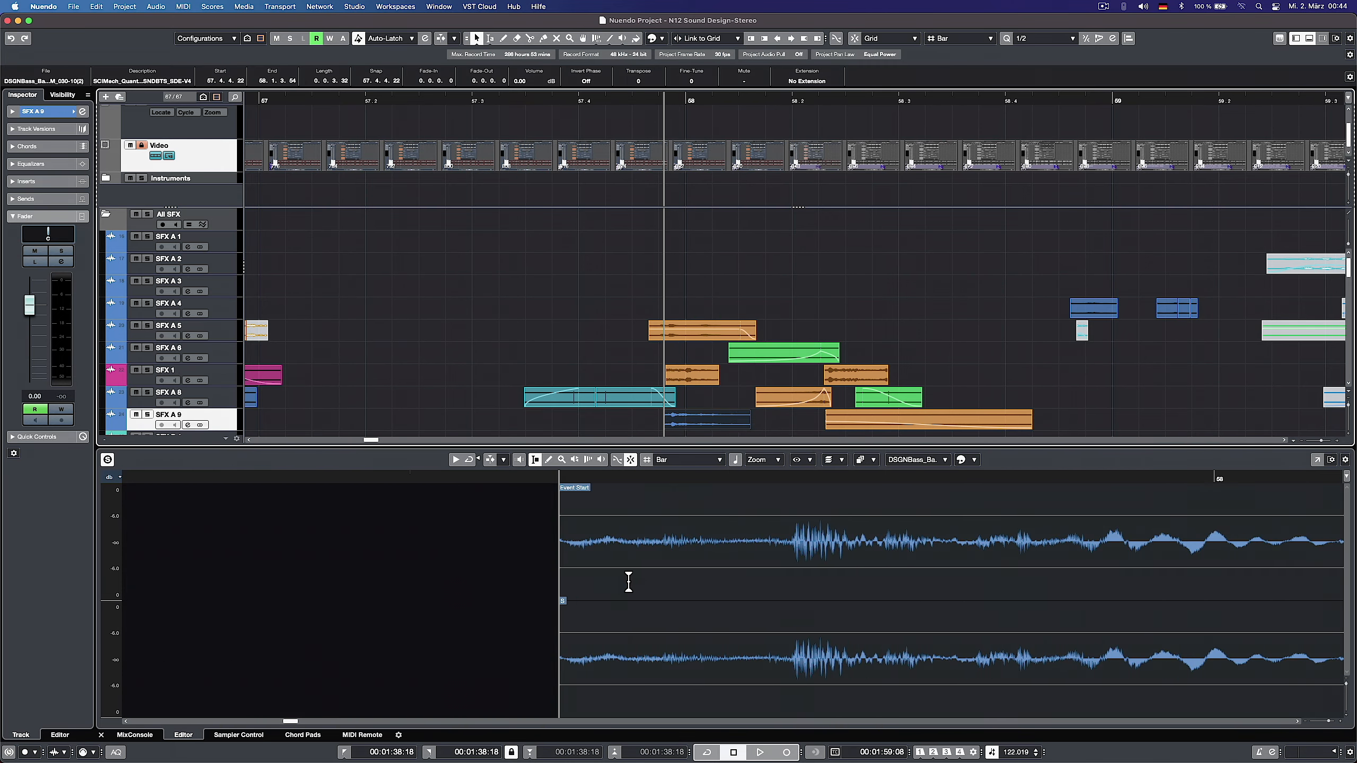
mouse_move(794, 398)
mouse_down()
mouse_move(792, 375)
mouse_move(694, 340)
mouse_up()
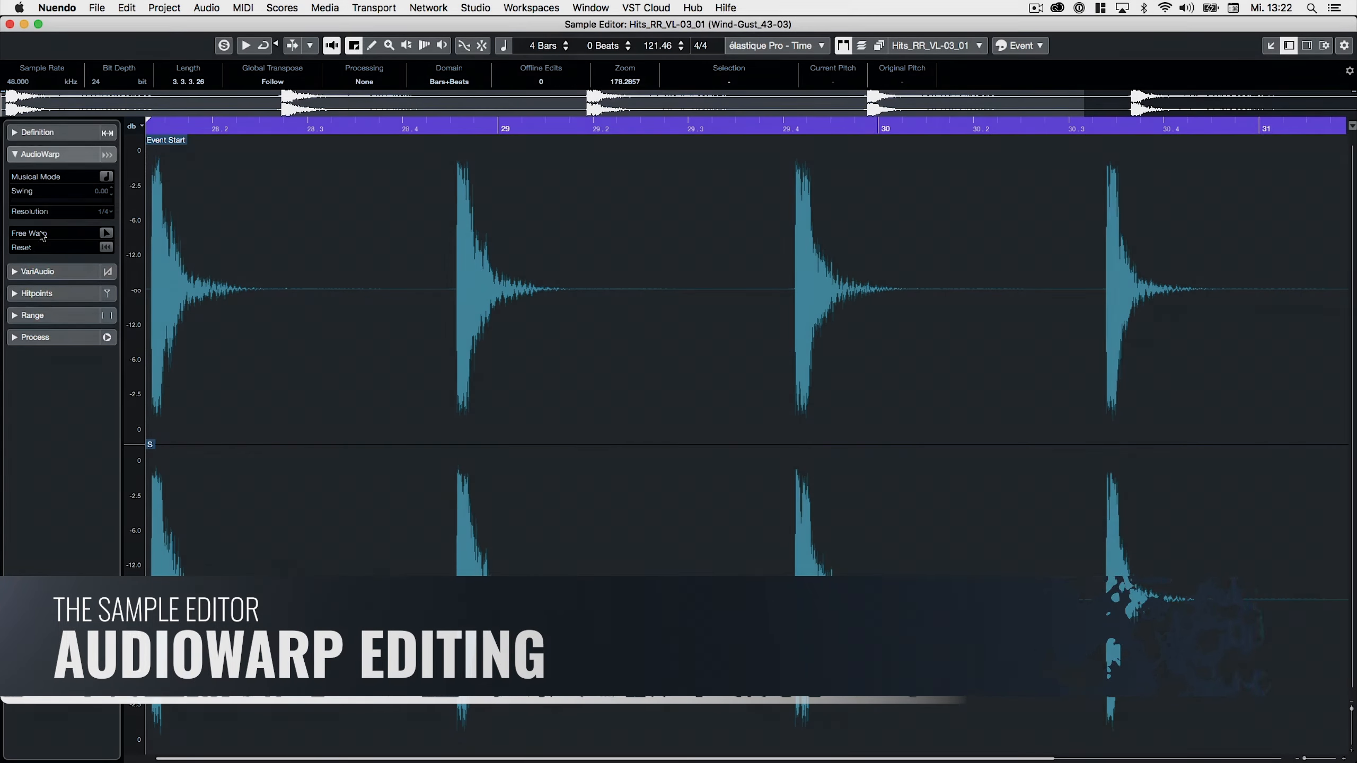
- Activate Free Warp and make Wind-Gust_43-03 the active clip for editing over the Hits_RR_VL-03_01 clip
click(458, 338)
mouse_move(796, 390)
mouse_down()
mouse_move(863, 402)
mouse_move(683, 422)
mouse_up()
key(super+z)
click(880, 47)
click(927, 47)
click(925, 62)
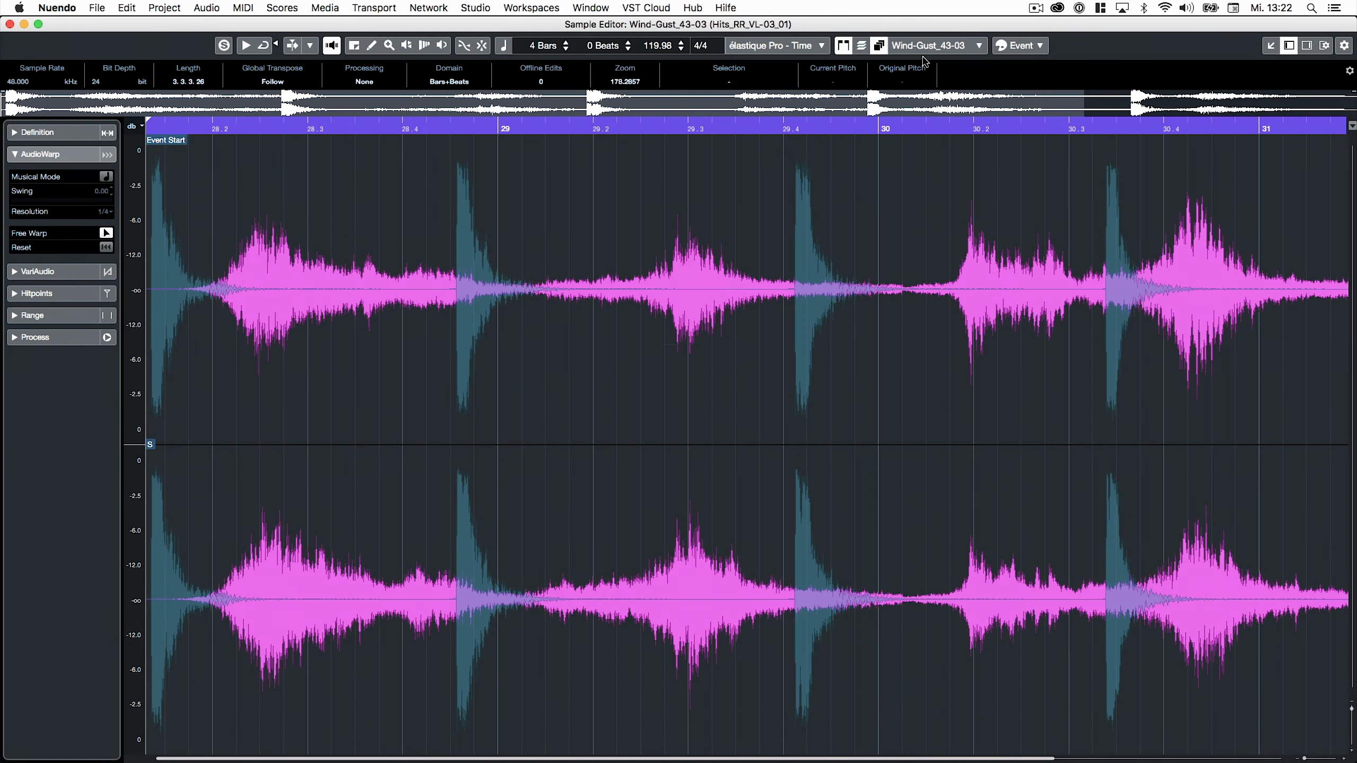
- Warp the four main peaks of the Wind-Gust_43-03 clip to line up with the four hits beneath it
drag(267, 319, 160, 323)
drag(615, 345, 464, 355)
drag(829, 337, 815, 334)
drag(1066, 307, 1105, 319)
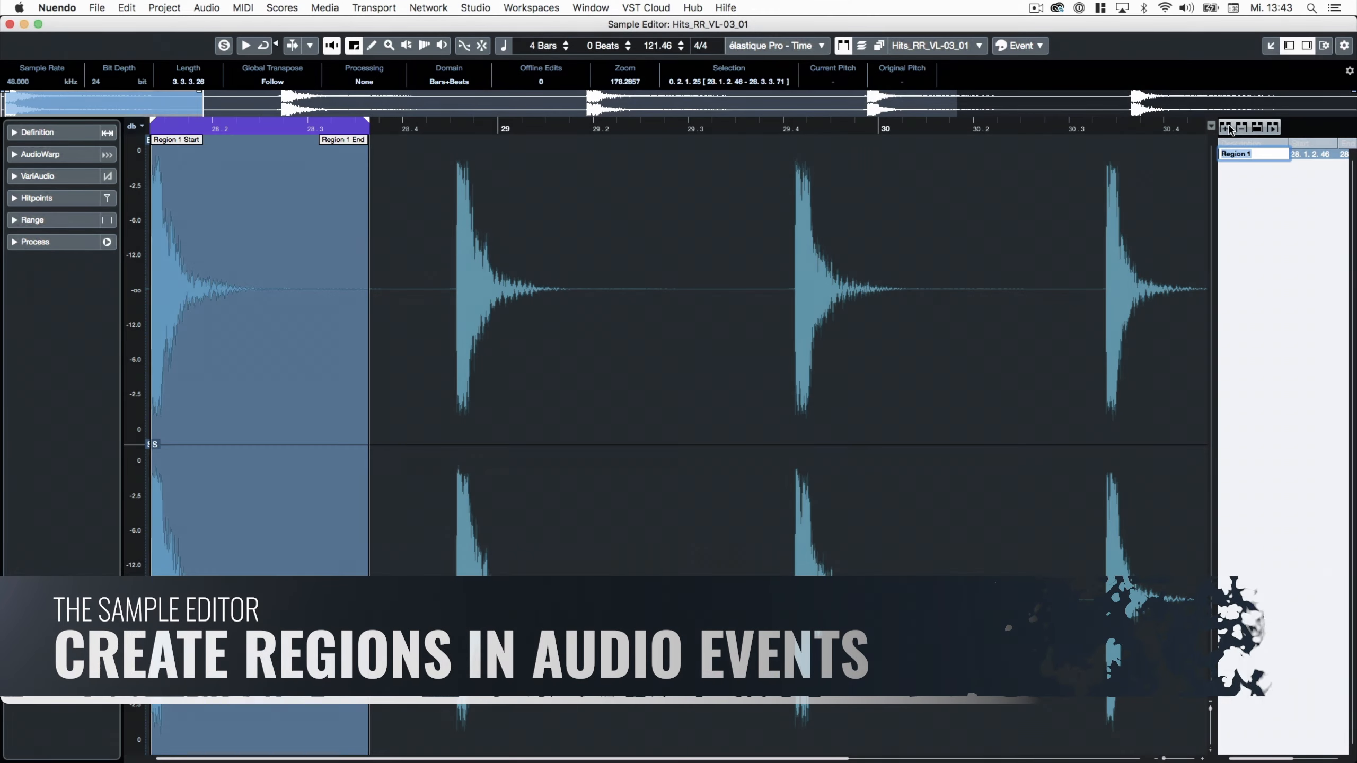
- Create regions named Hit 1, Hit 2 and Hit 3 over the first three hits of the Hits_RR_VL-03_01 clip
text(t 1)
key(Return)
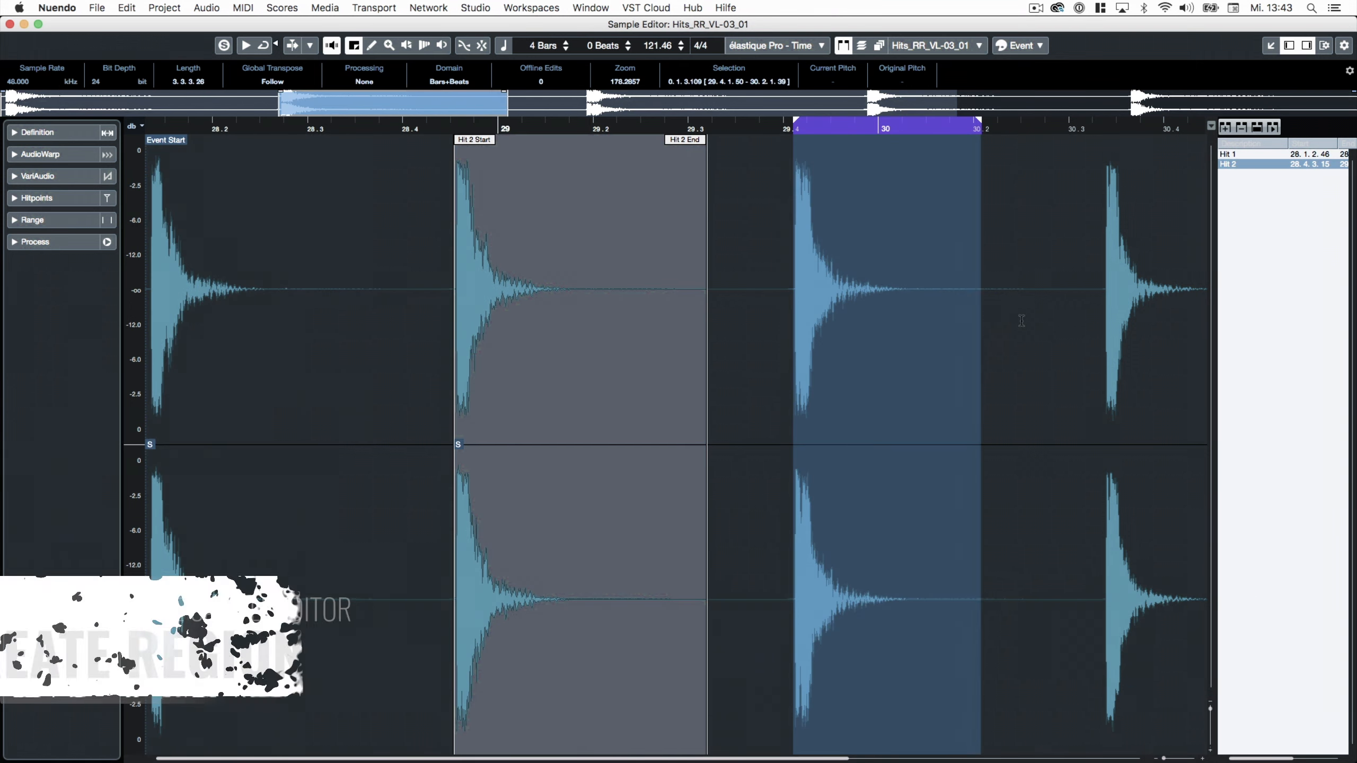
drag(979, 374, 1045, 375)
text(Hit 3)
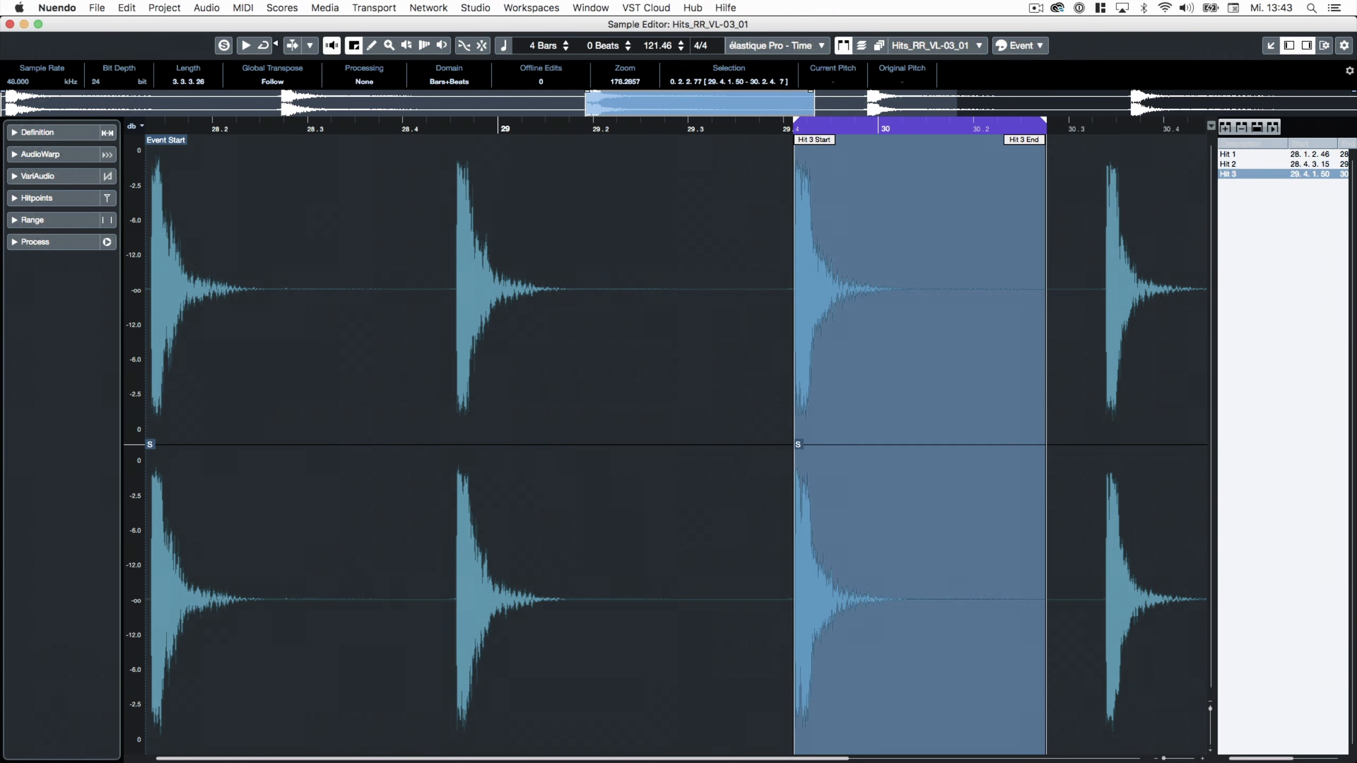
click(1228, 164)
click(1229, 174)
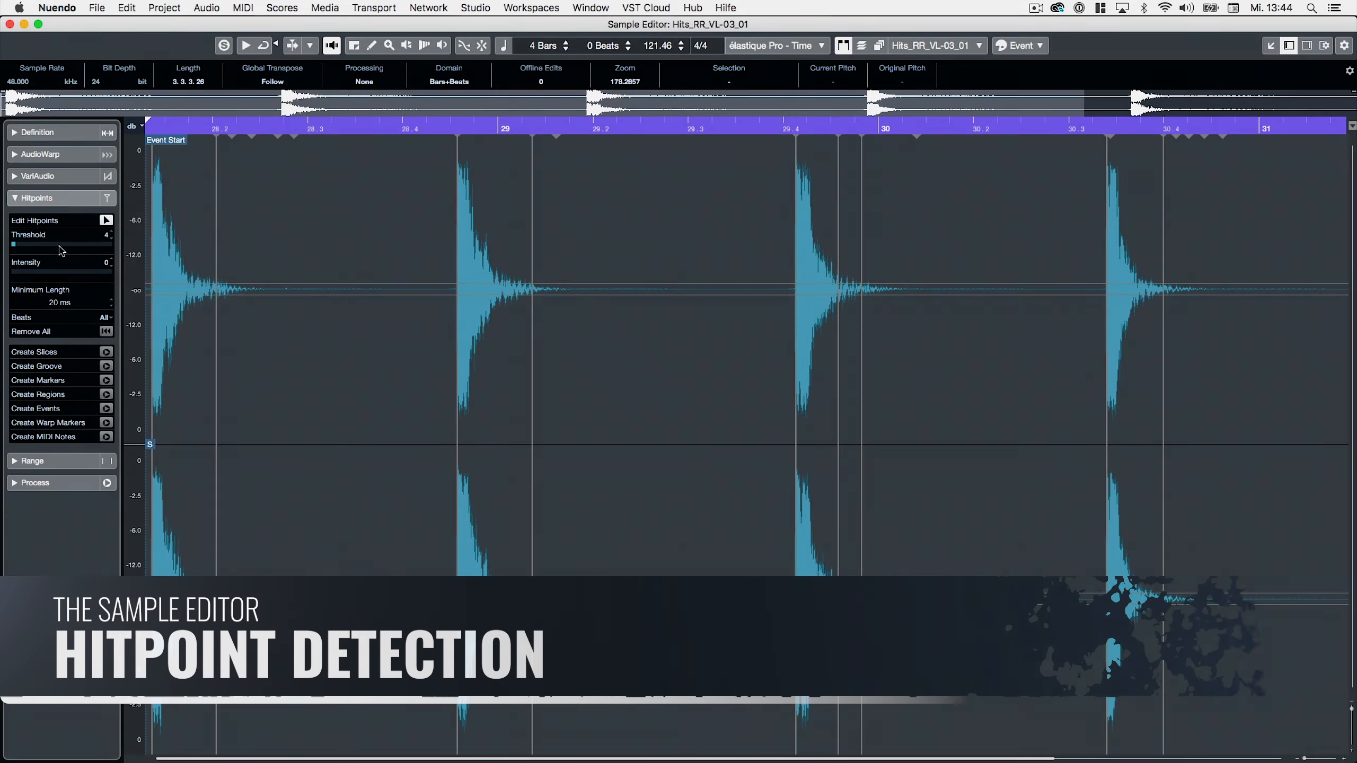
- Set the hitpoint intensity to 25 and convert the hitpoints to C2 MIDI notes, length 1/8, with dynamic velocity on a new MIDI track
drag(20, 272, 36, 281)
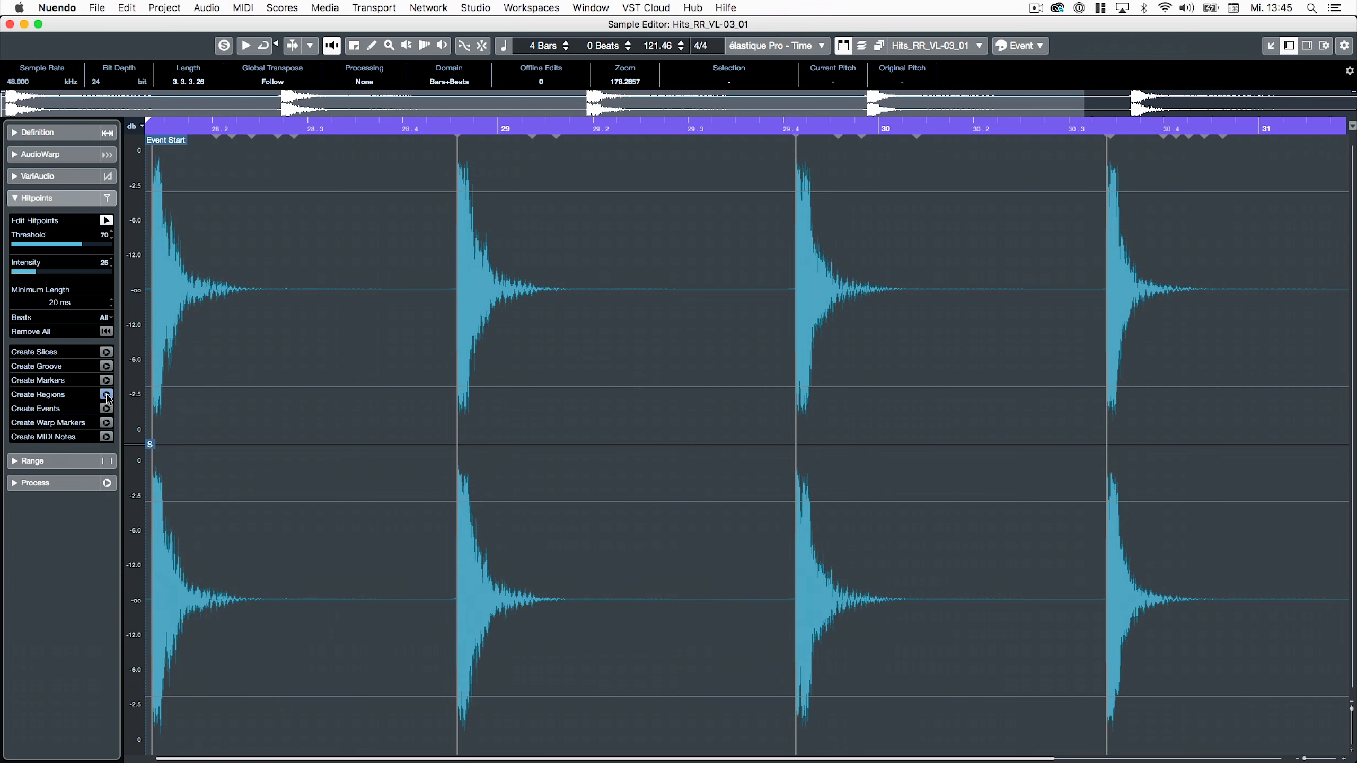
click(106, 436)
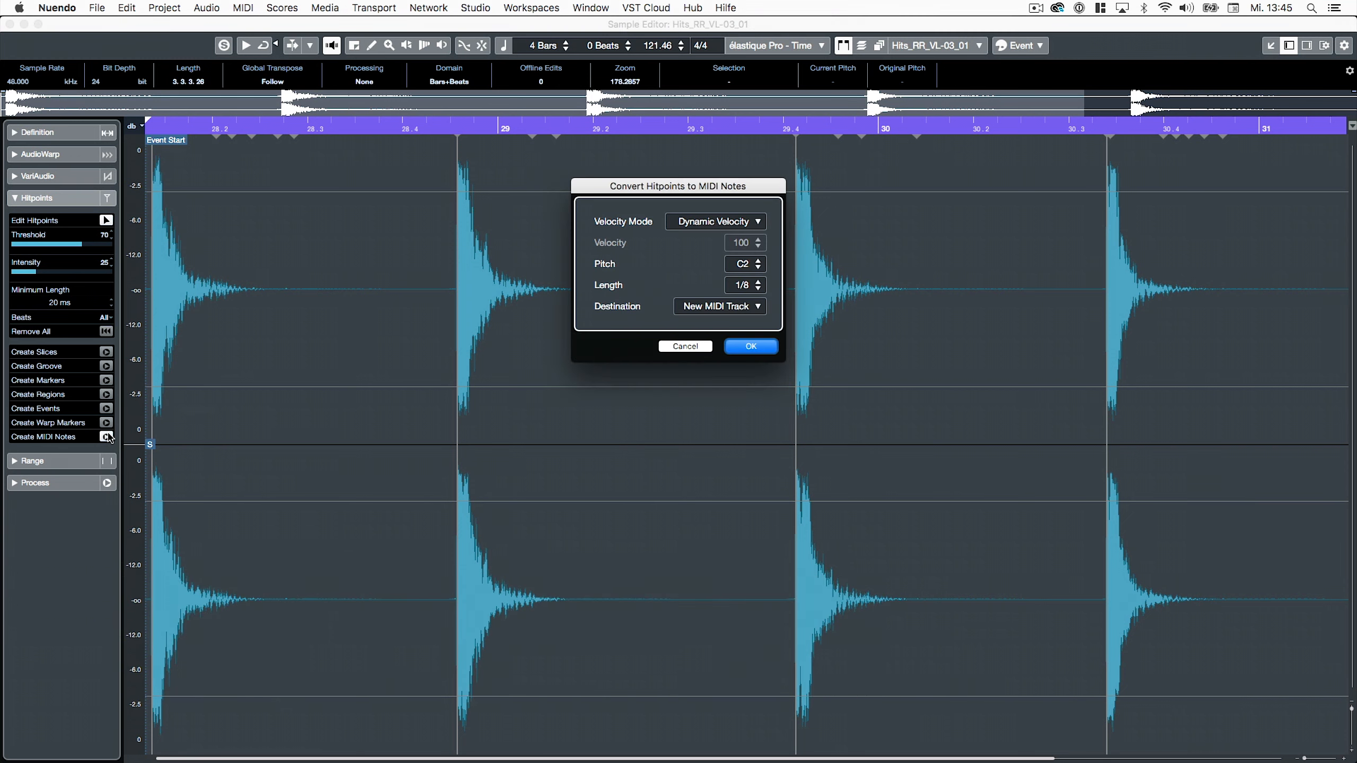
click(737, 351)
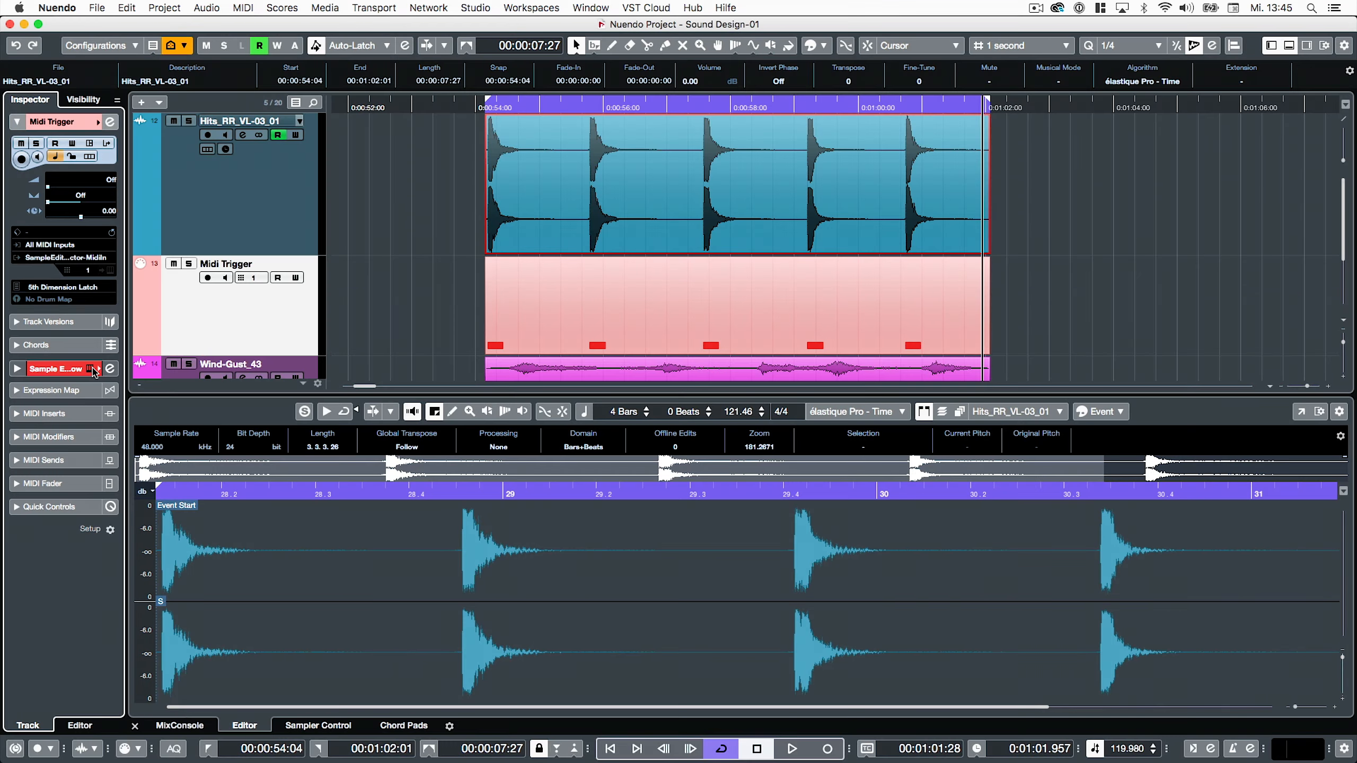
- Open the instrument driven by the Midi Trigger track, toggle the track's mute state and play back the triggered notes
click(91, 369)
click(174, 263)
key(space)
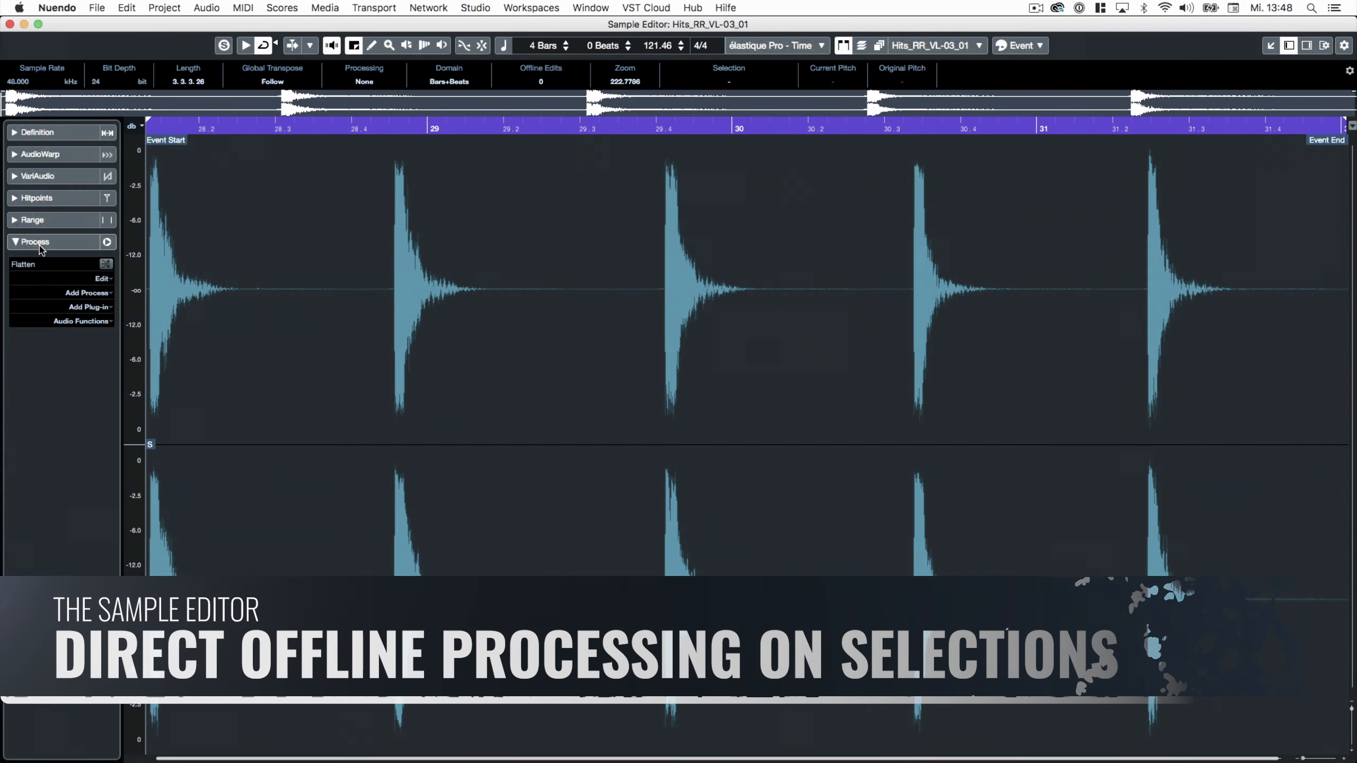
- Examine the plug-ins and offline processes available for the Hits_RR_VL-03_01 clip
click(94, 308)
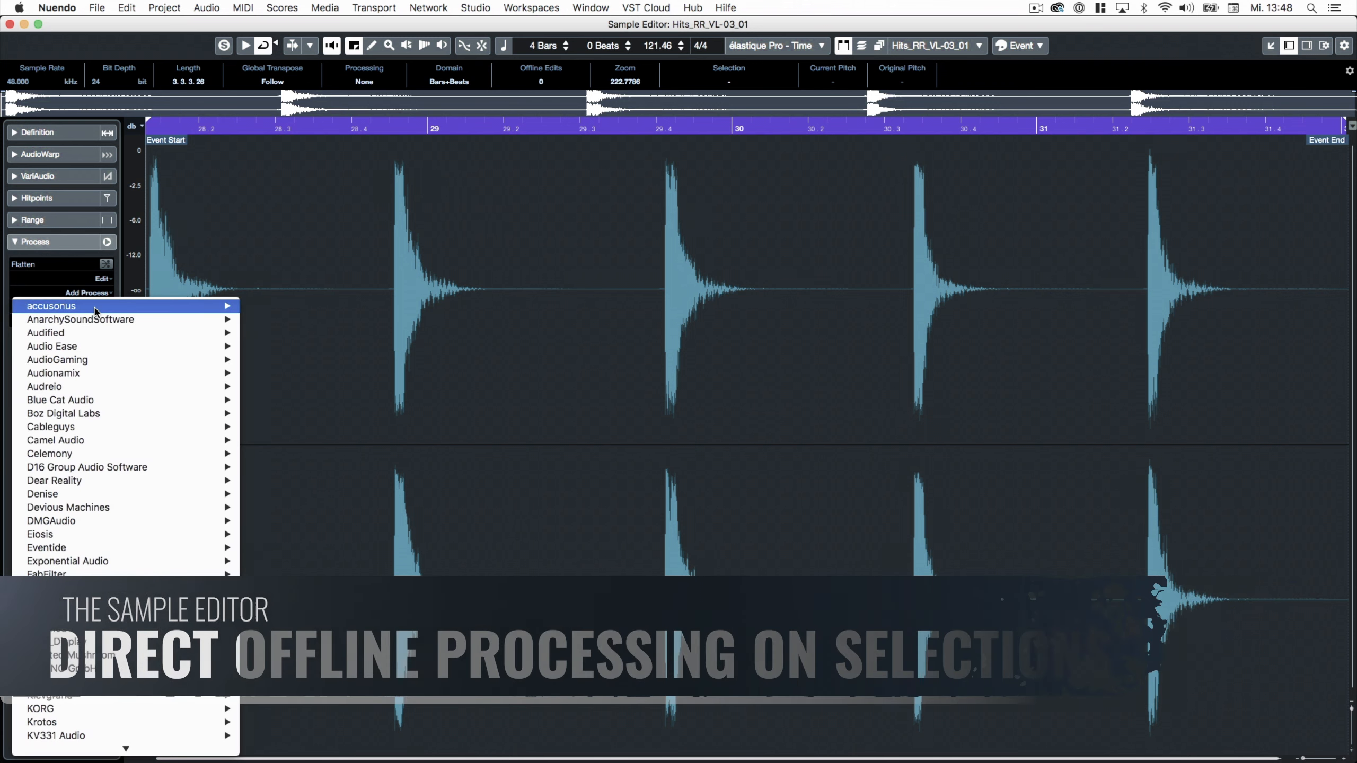
click(78, 280)
click(93, 294)
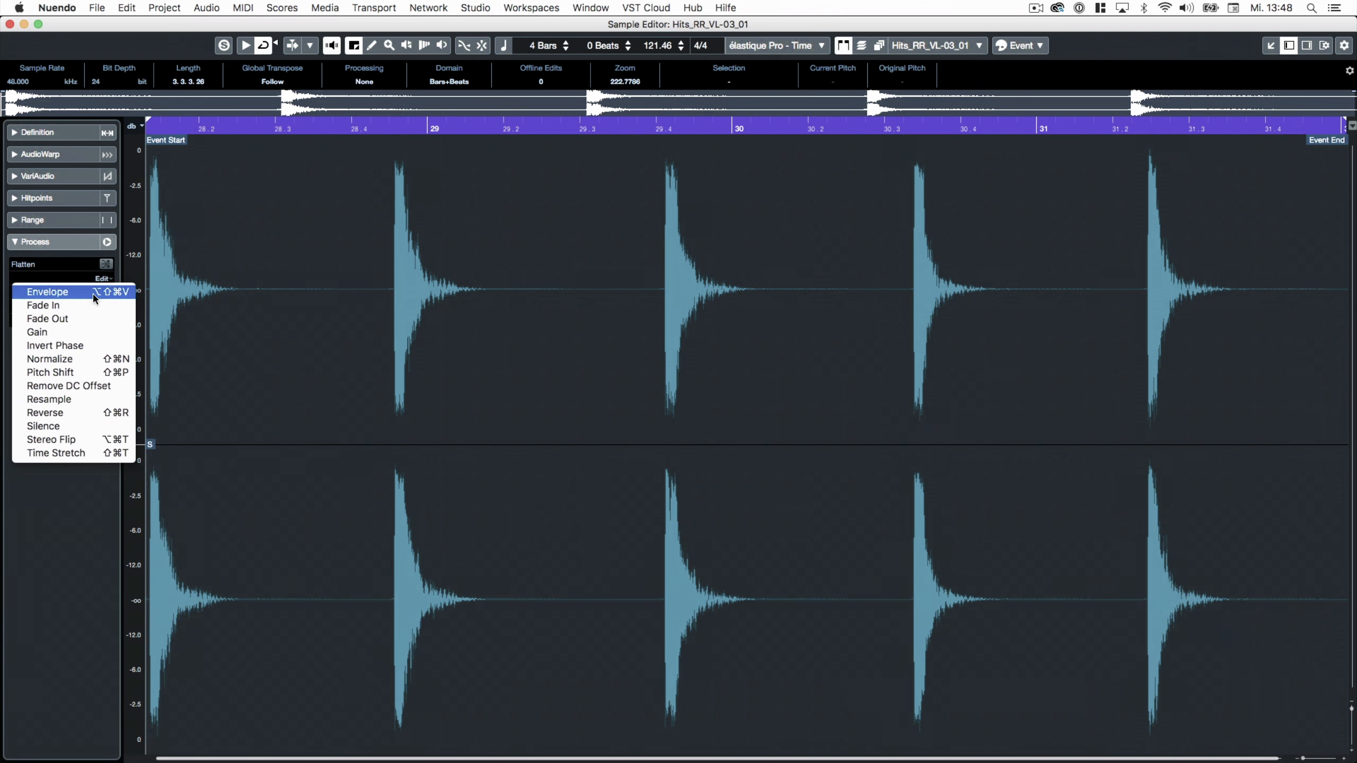
click(99, 521)
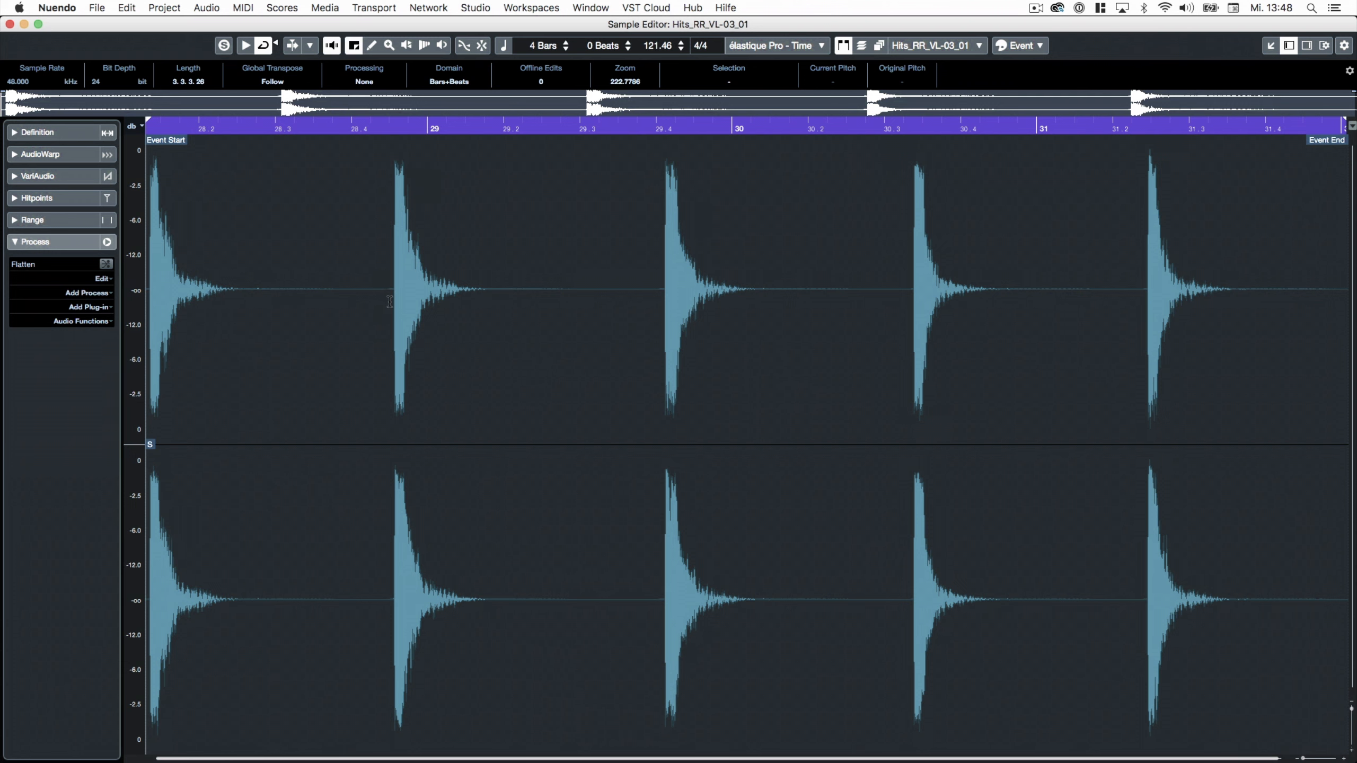
- Apply the Pitch Shift offline process to the range around the second hit of the Hits_RR_VL-03_01 clip
drag(389, 302, 605, 305)
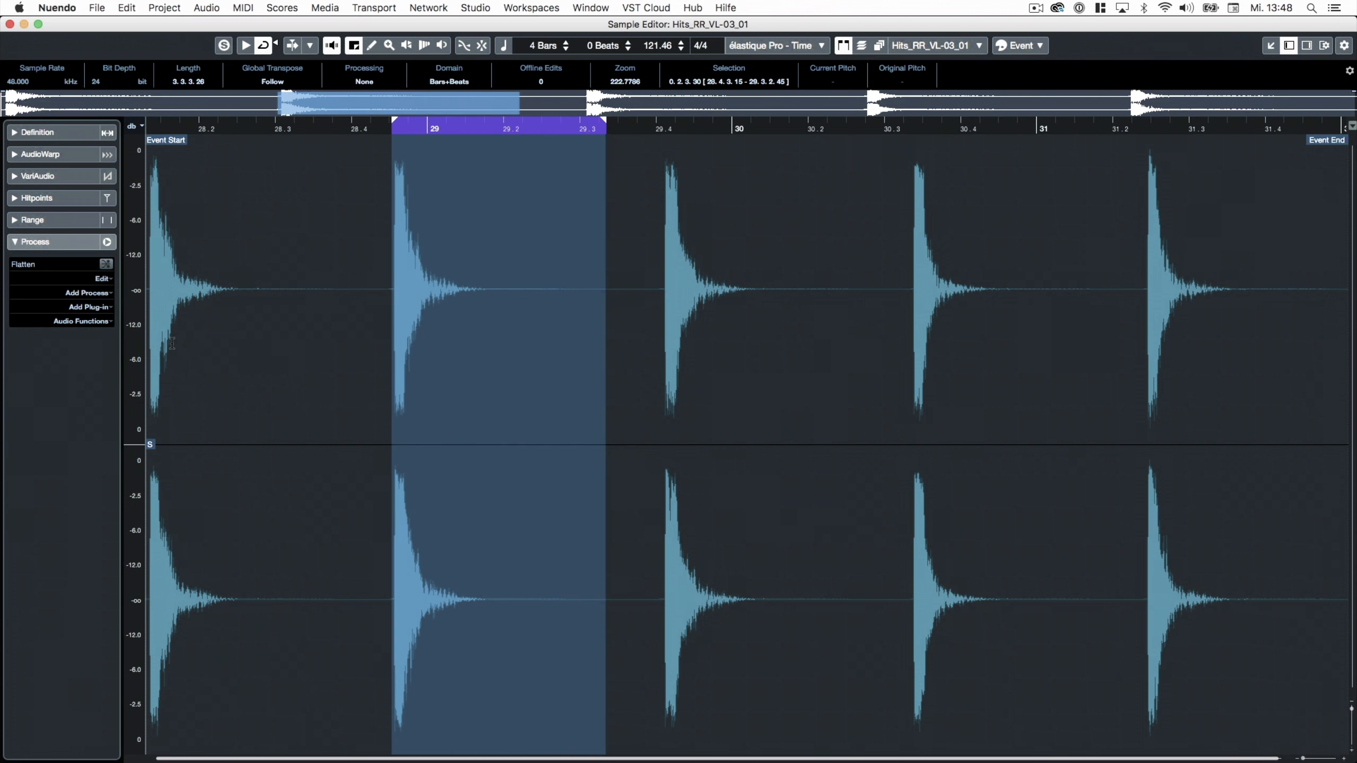
click(109, 294)
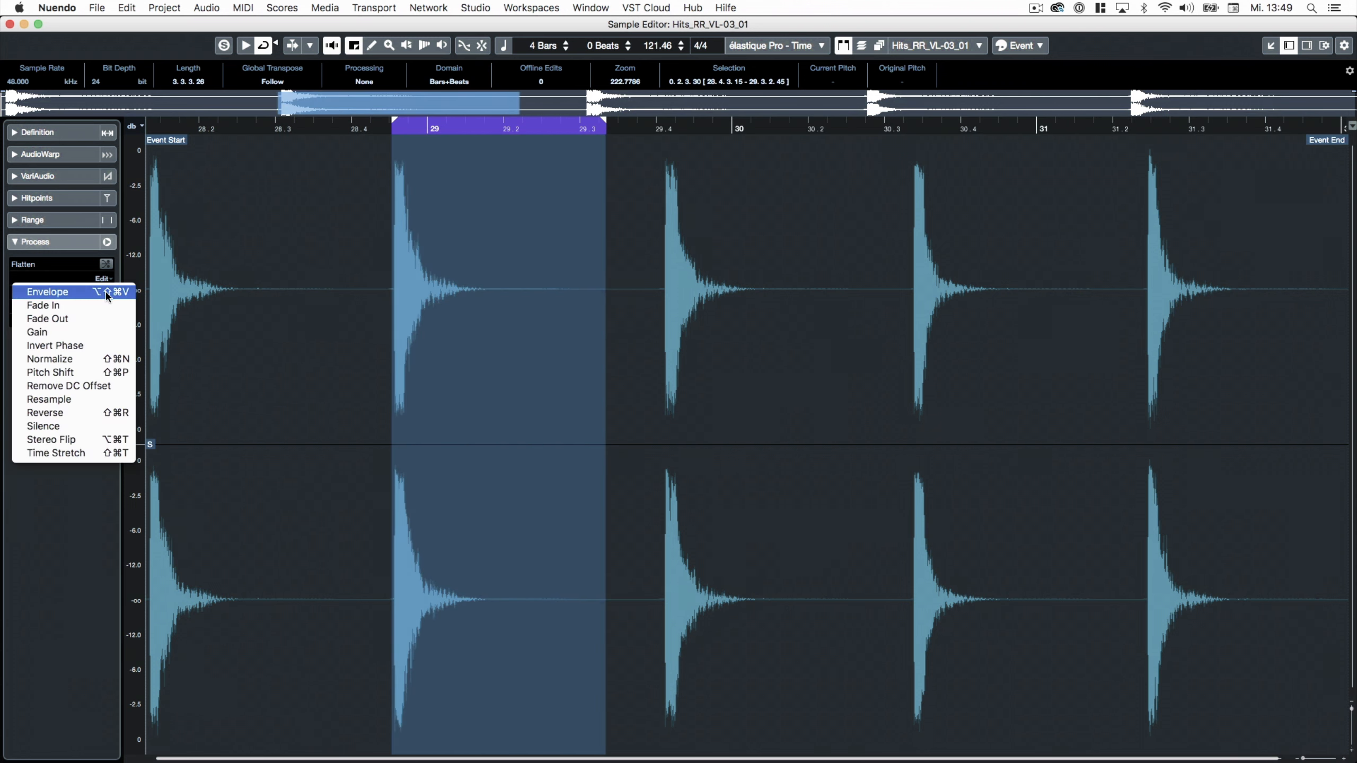
click(101, 372)
- Reset the Pitch Shift envelope of the third hit and reshape its pitch curve
click(1102, 324)
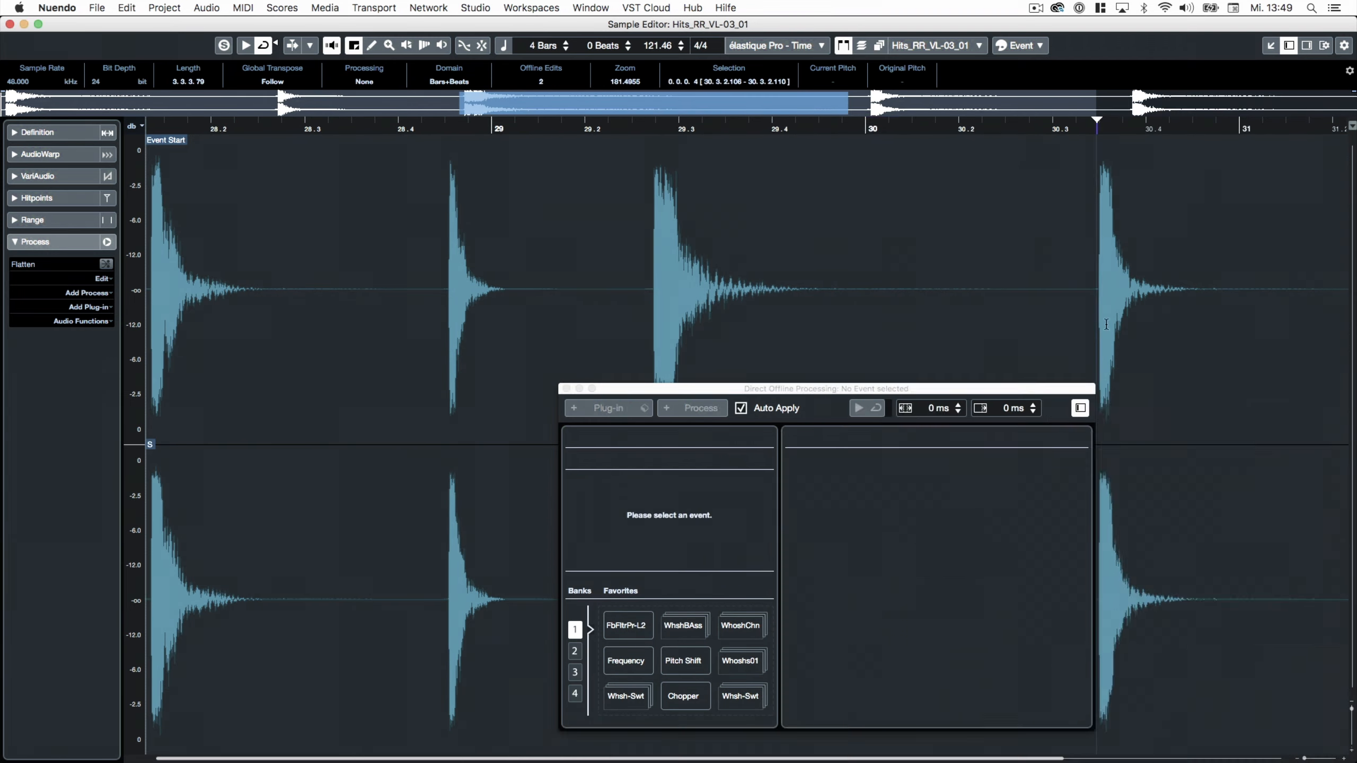
drag(1106, 325, 1302, 323)
click(1112, 470)
click(1186, 514)
drag(1226, 566, 1222, 577)
- Apply Pitch Shift to the fourth hit with an envelope that starts high and falls, and play the clip from its start
drag(1002, 320, 1208, 321)
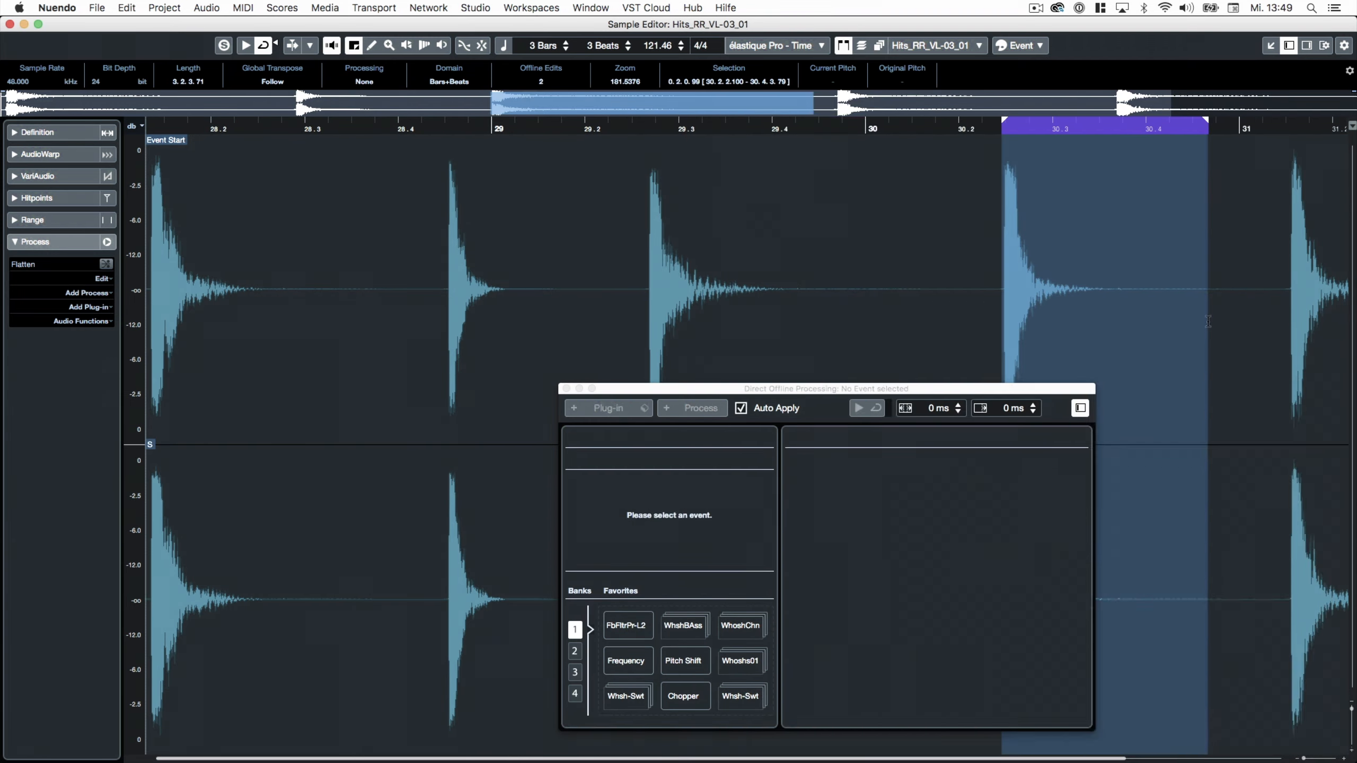
key(shift+p)
drag(874, 566, 885, 533)
click(989, 580)
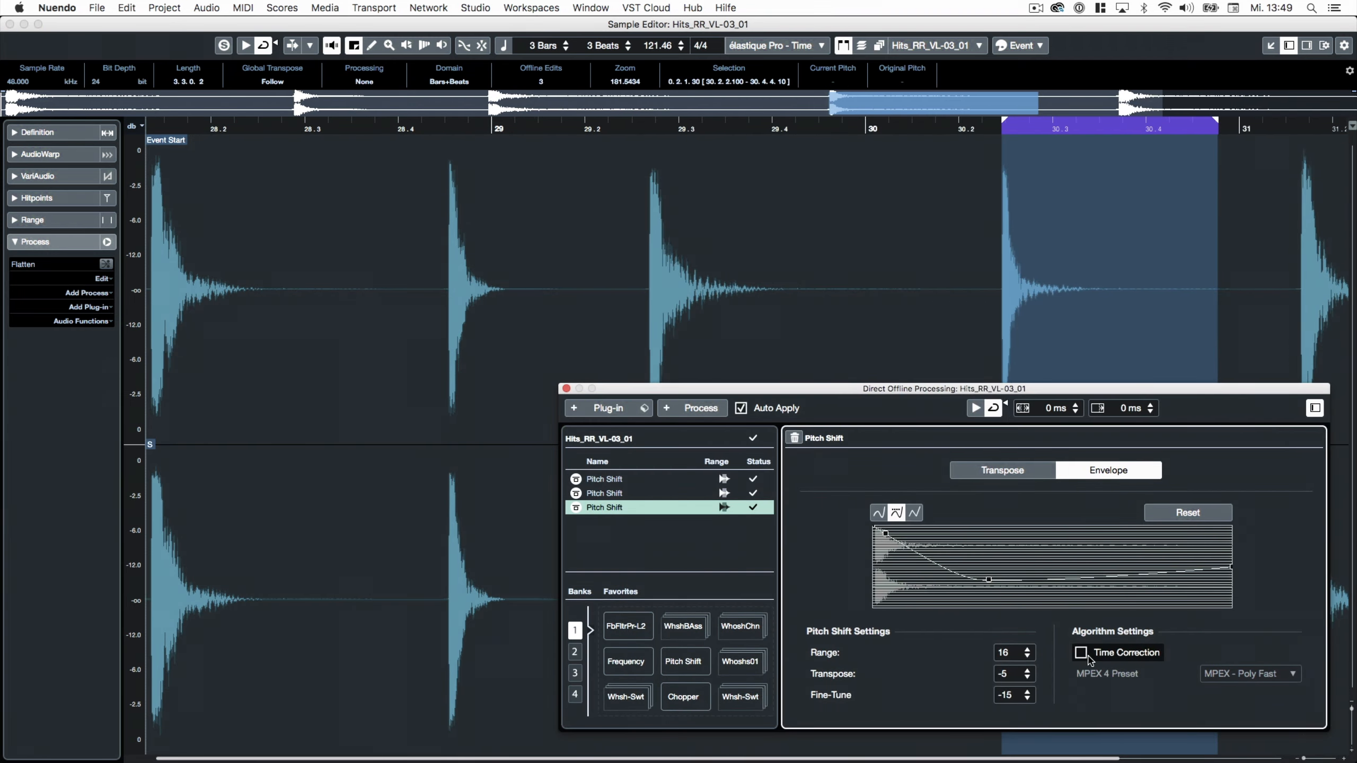
click(138, 127)
key(space)
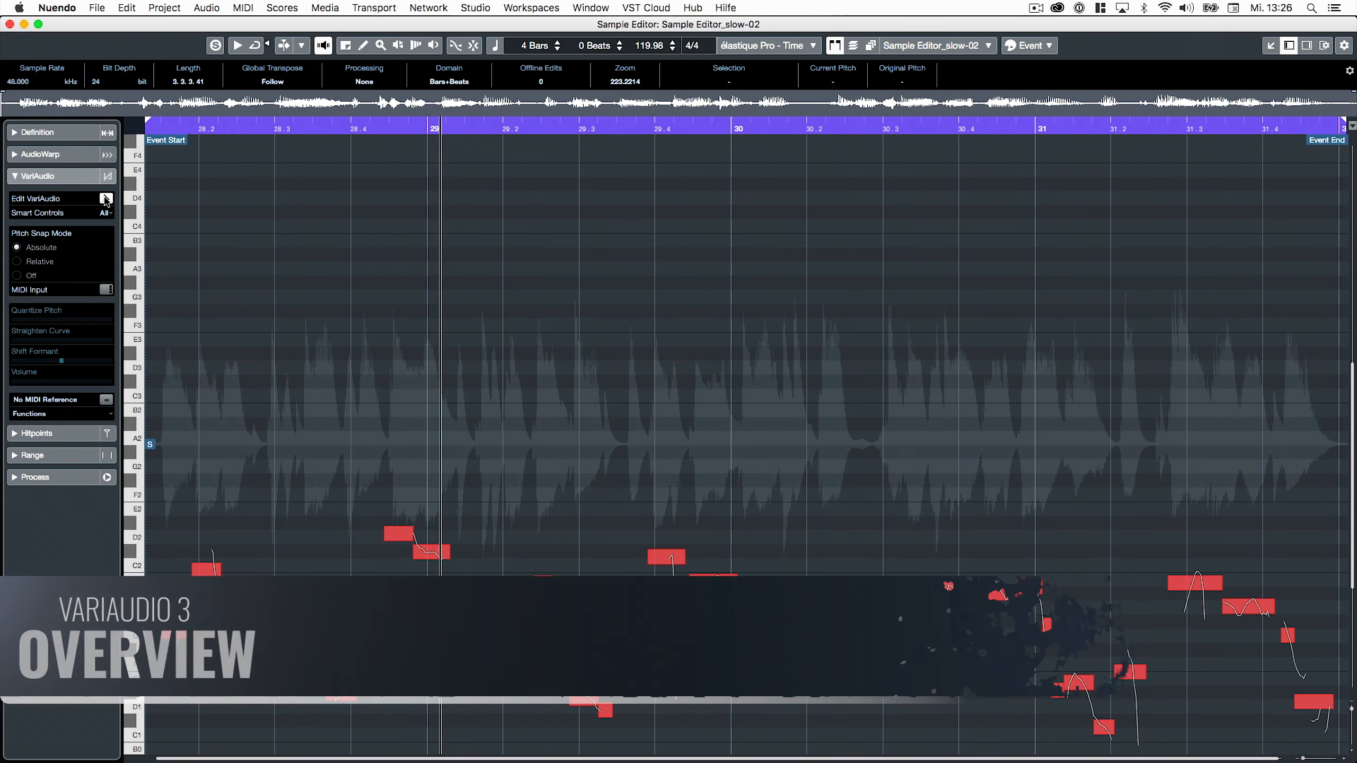
- Color the VariAudio segments by pitch and raise the segment before bar 31 to E2 and the one after bar 30 to D#2
click(1040, 47)
click(1034, 59)
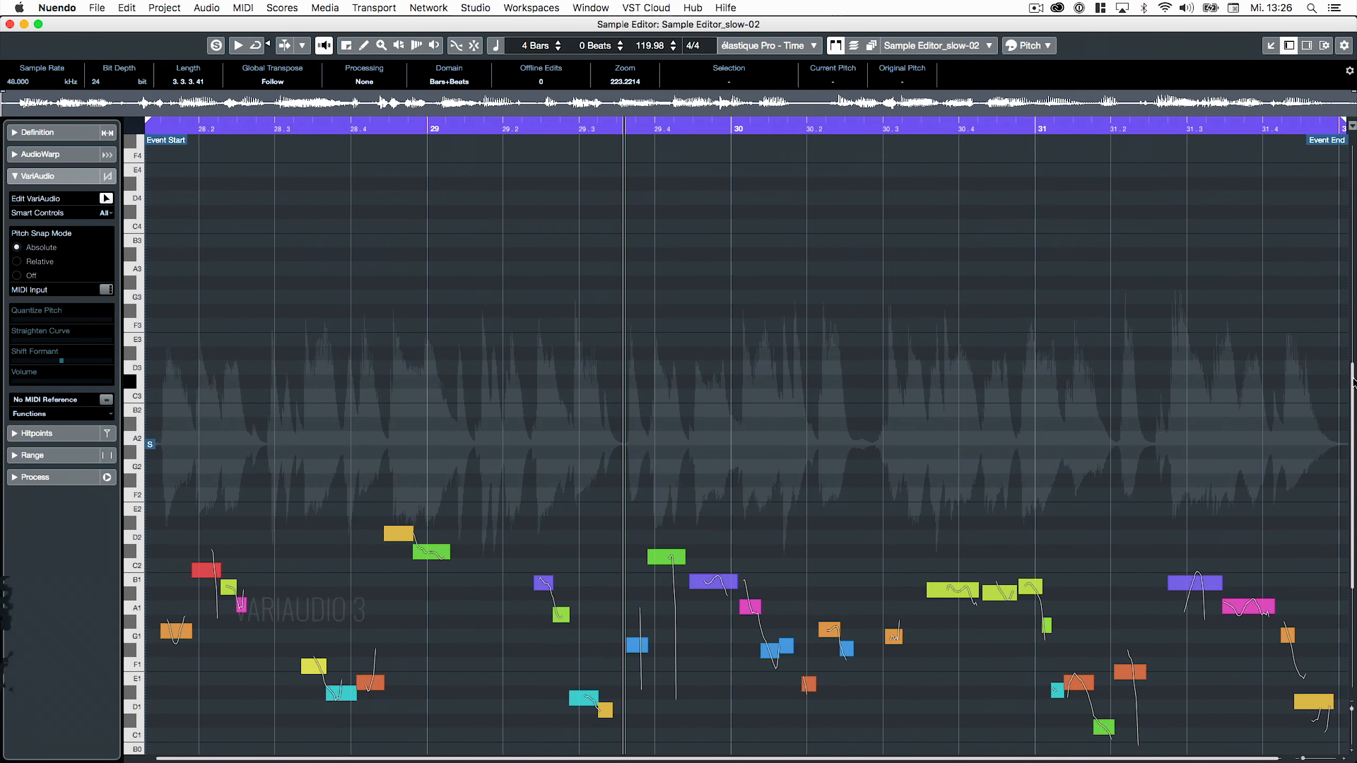
scroll(1353, 380, down, 5)
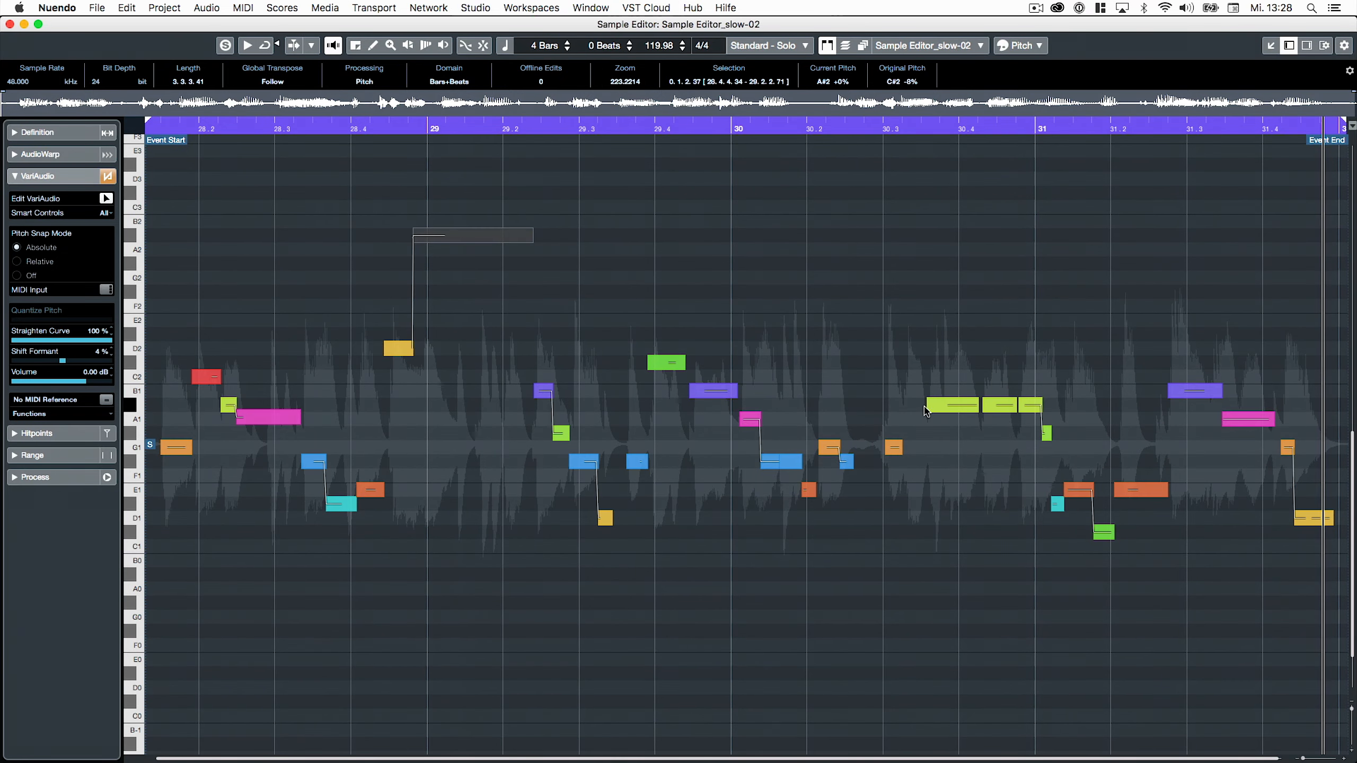
drag(926, 410, 927, 325)
drag(777, 462, 777, 333)
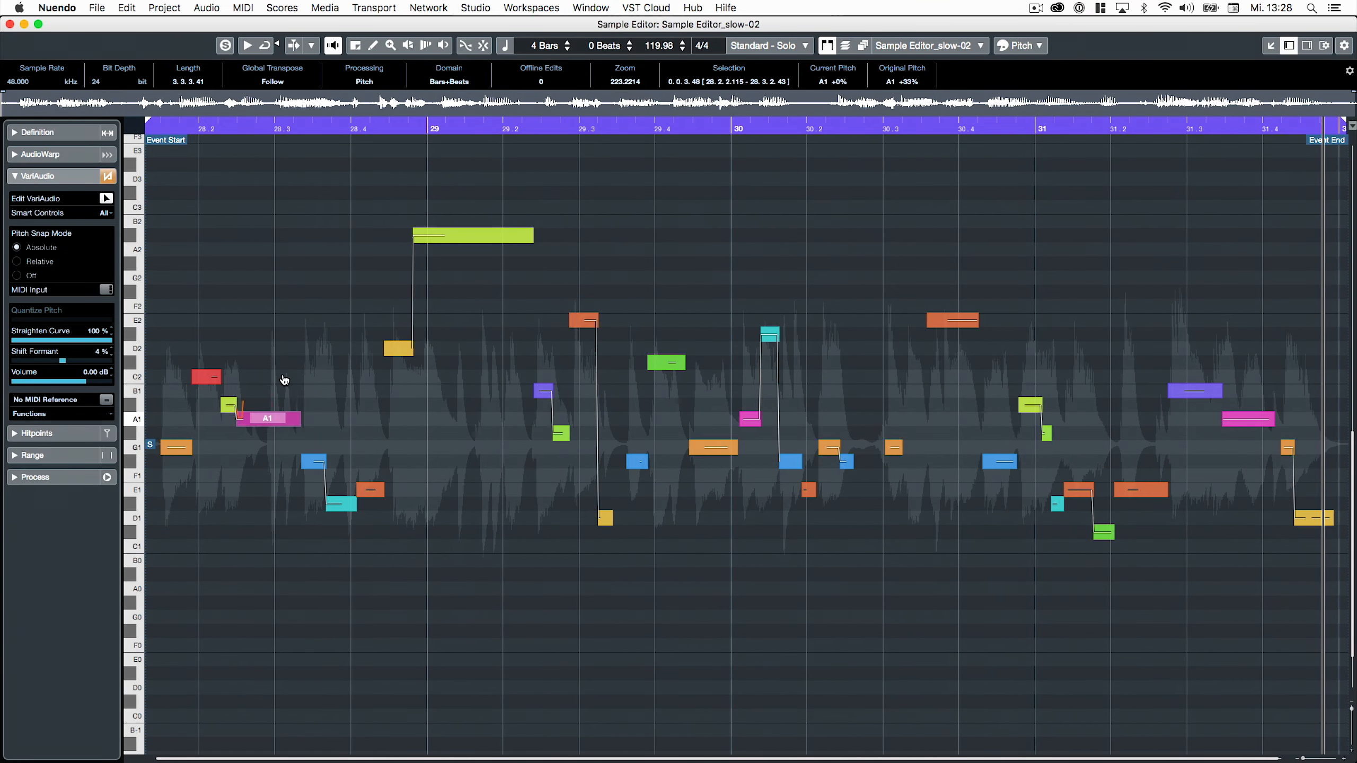
- Extract MIDI from the vocal clip to a new MIDI track with Notes and Continuous Pitchbend Data and Dynamic Velocity
click(109, 414)
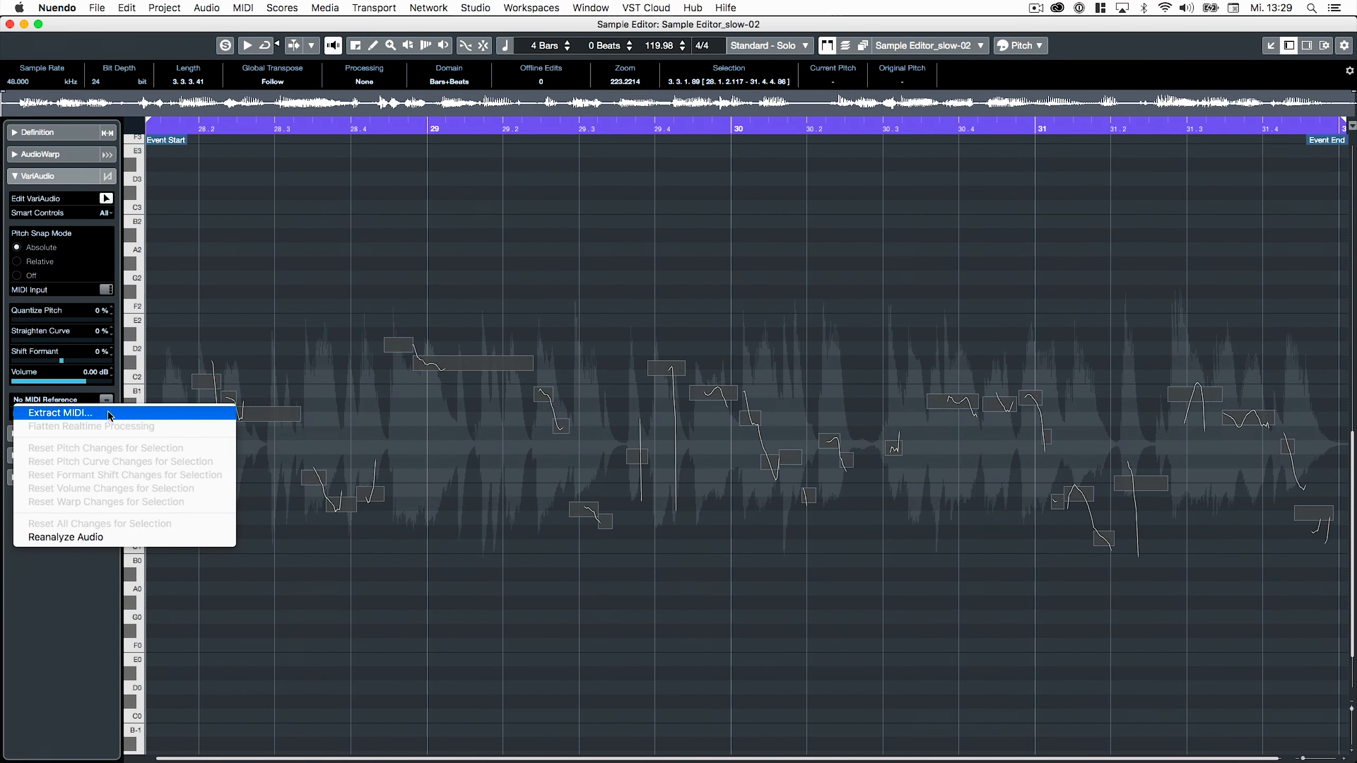
click(109, 415)
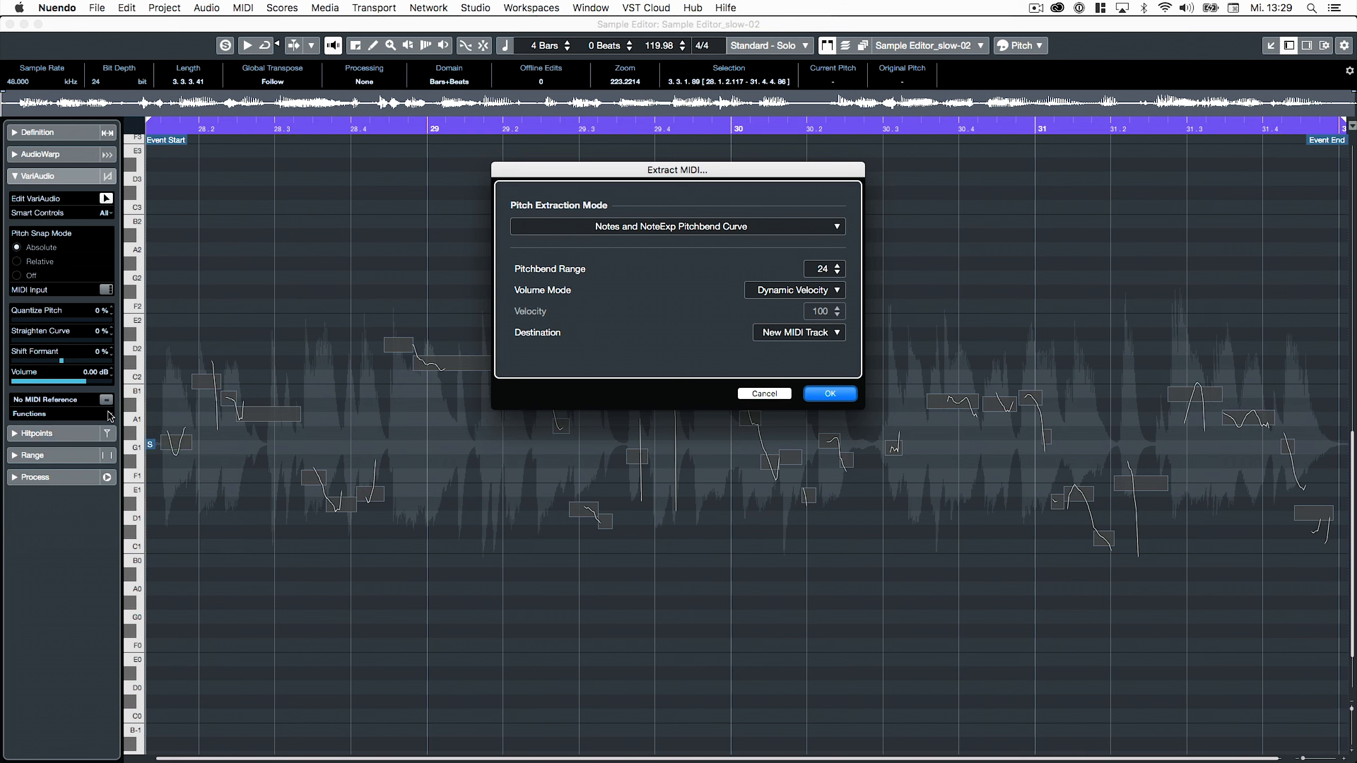
click(674, 239)
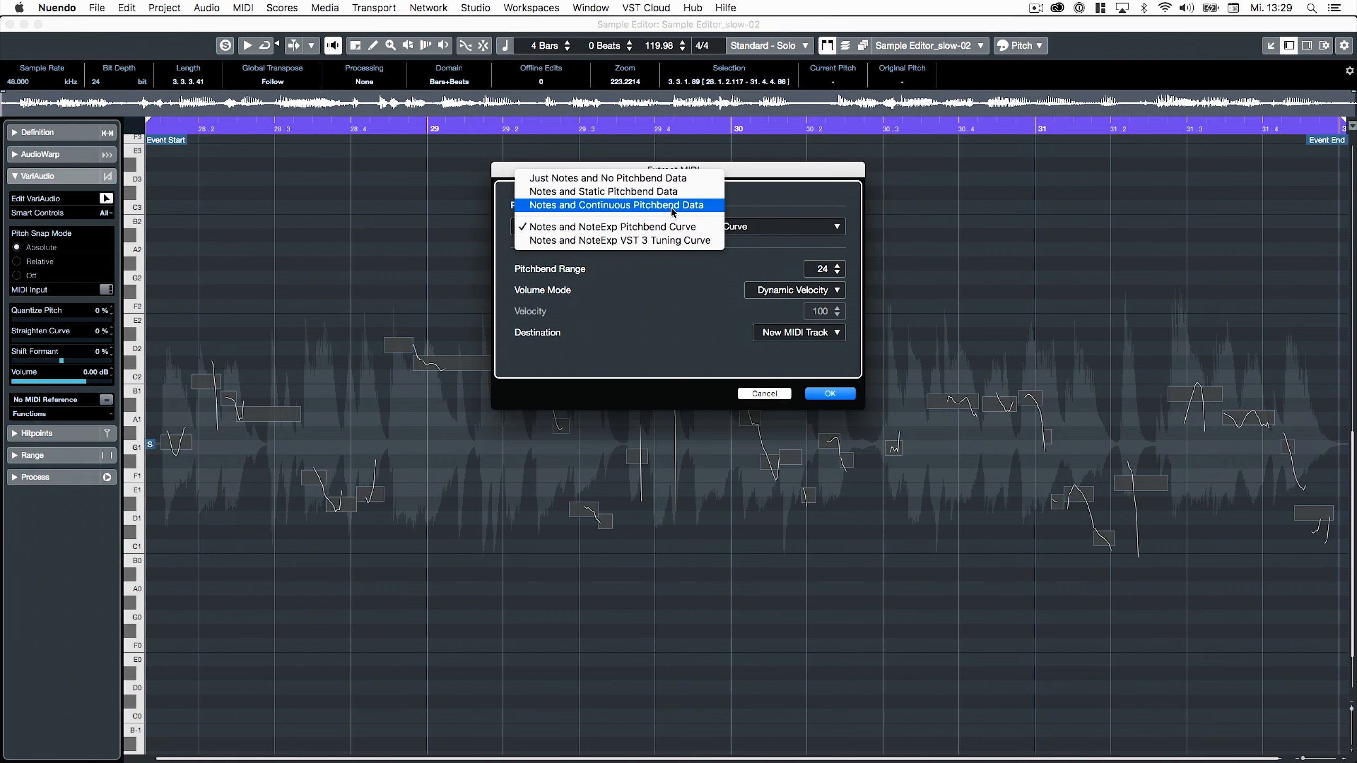
key(Escape)
click(816, 298)
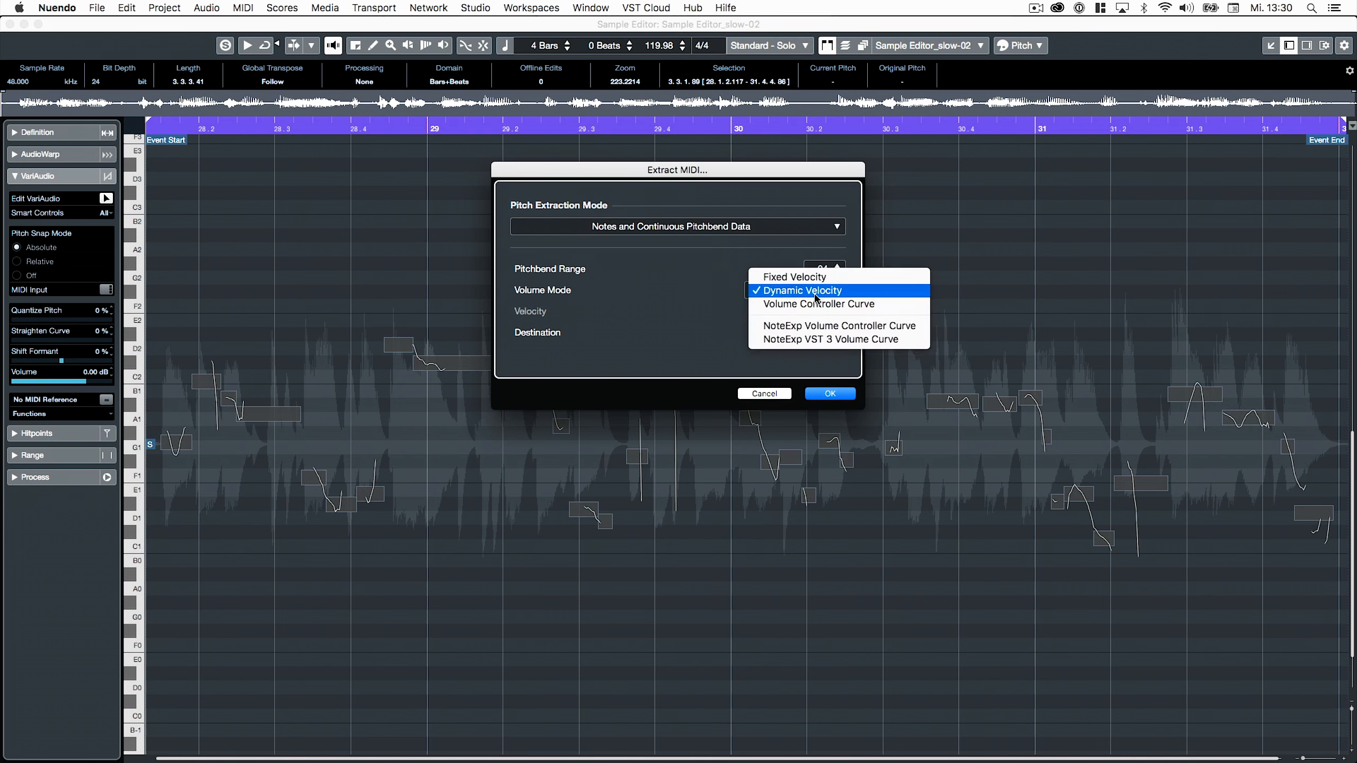
click(816, 292)
click(828, 394)
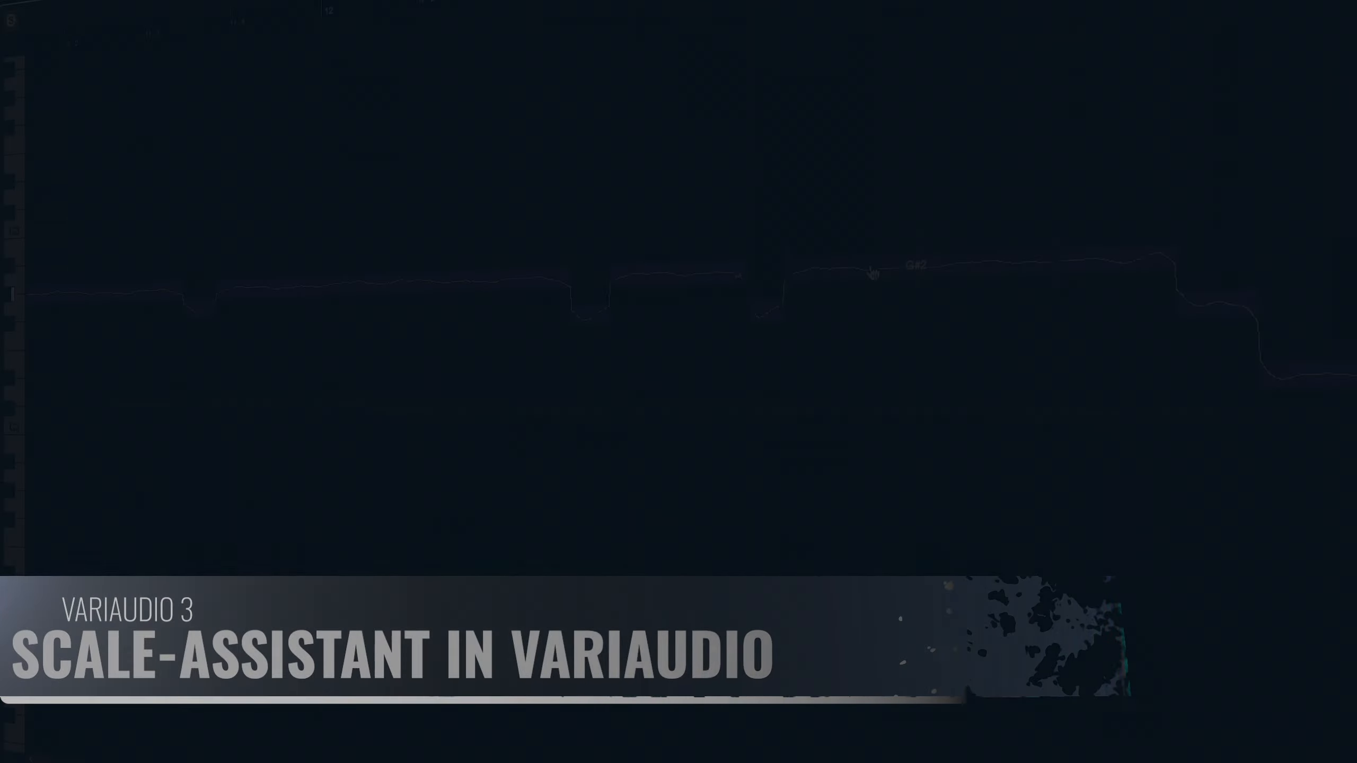
drag(871, 272, 868, 370)
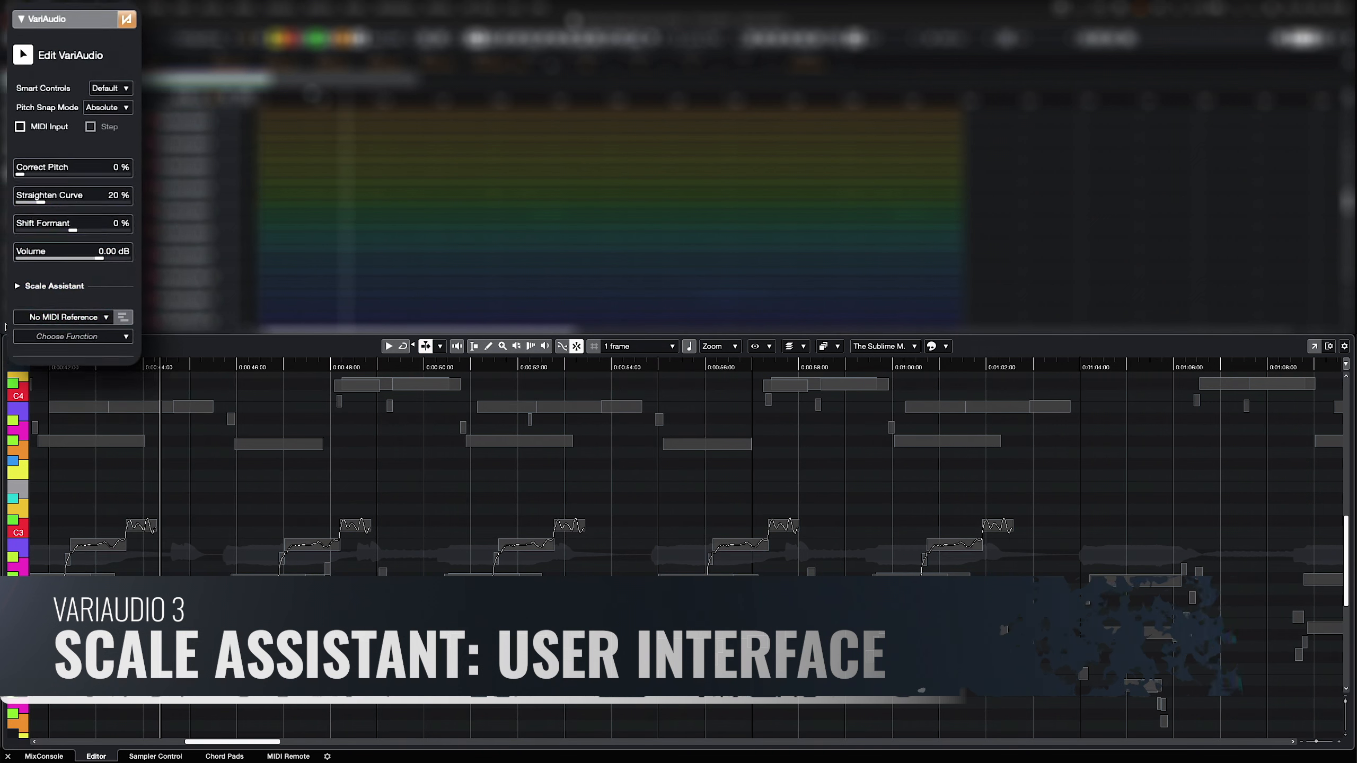
- Expand the VariAudio Scale Assistant and enable Show Scale Note Guides and Snap Pitch Editing
click(10, 299)
click(140, 462)
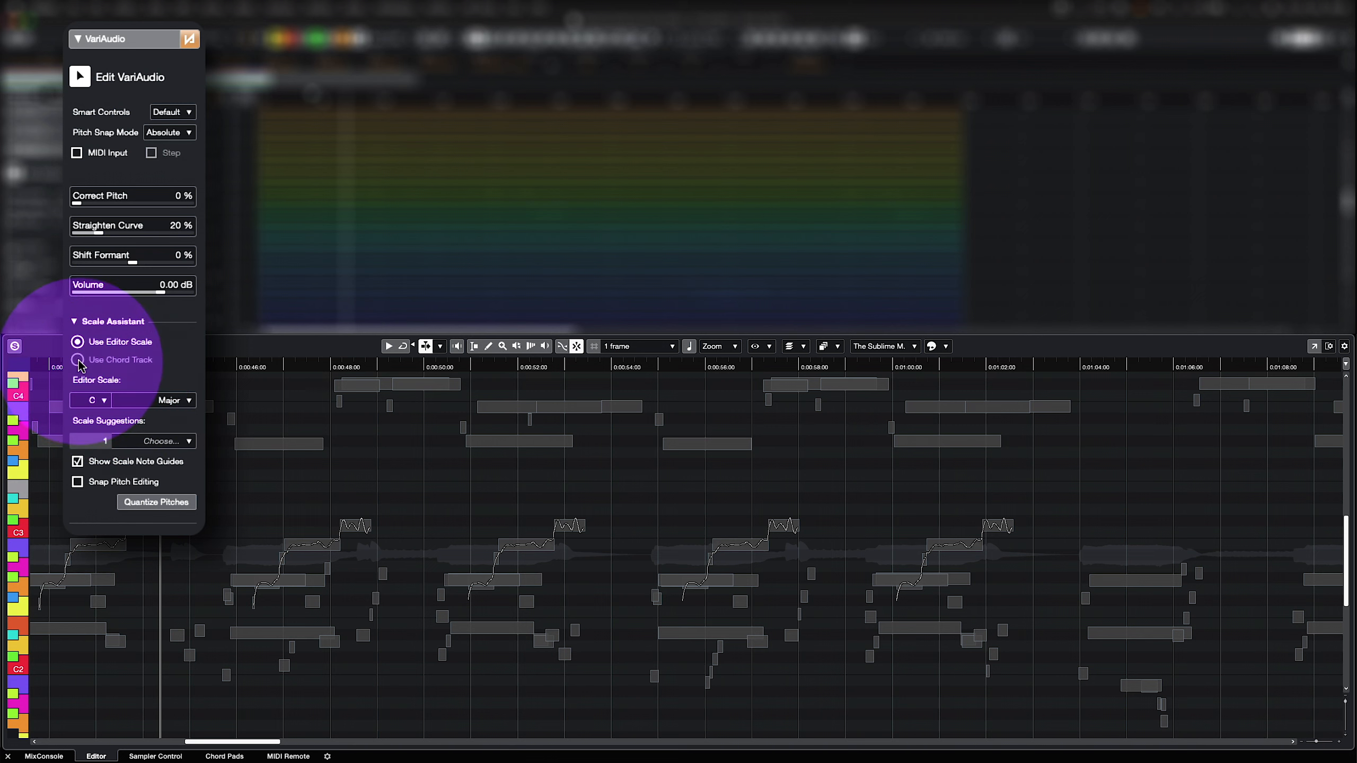
click(78, 482)
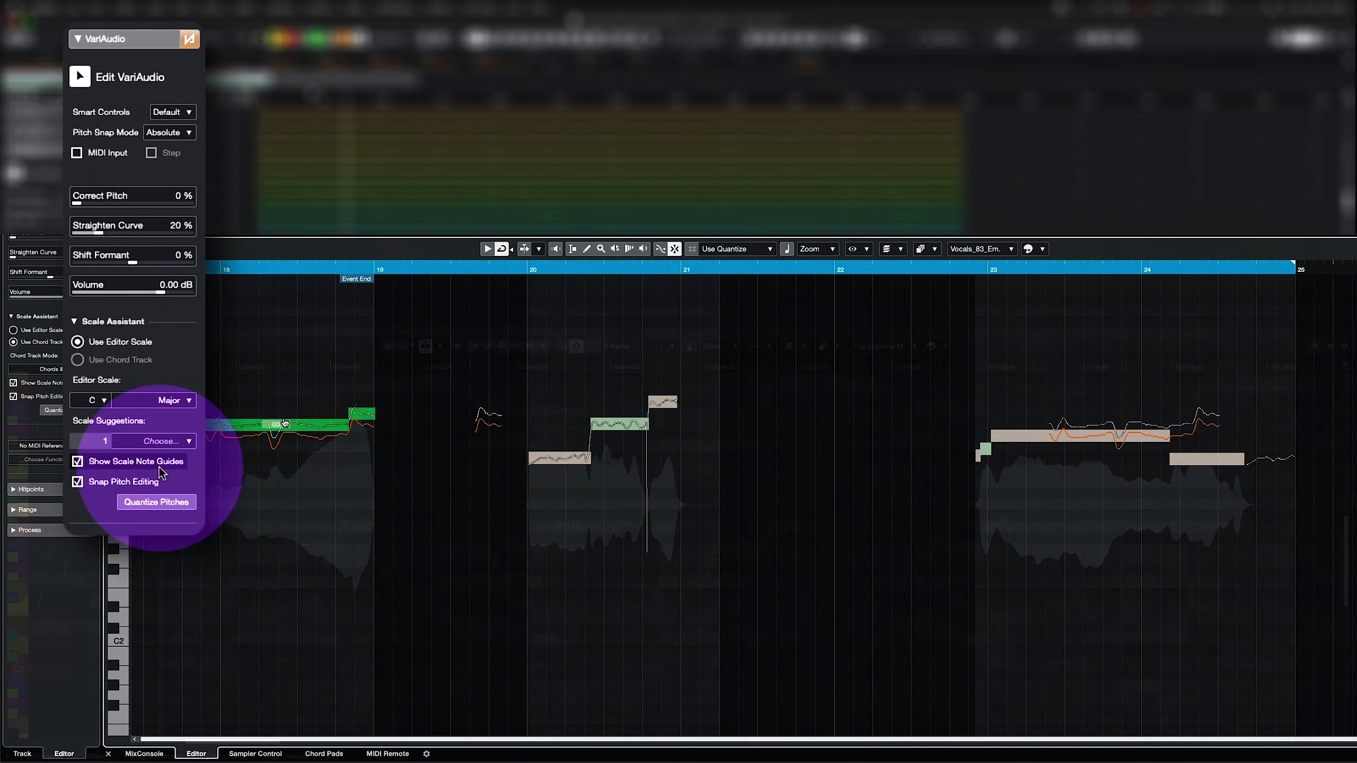
- Choose the suggested C# Blues 1 as the editor scale and quantize the segments' pitches
click(161, 442)
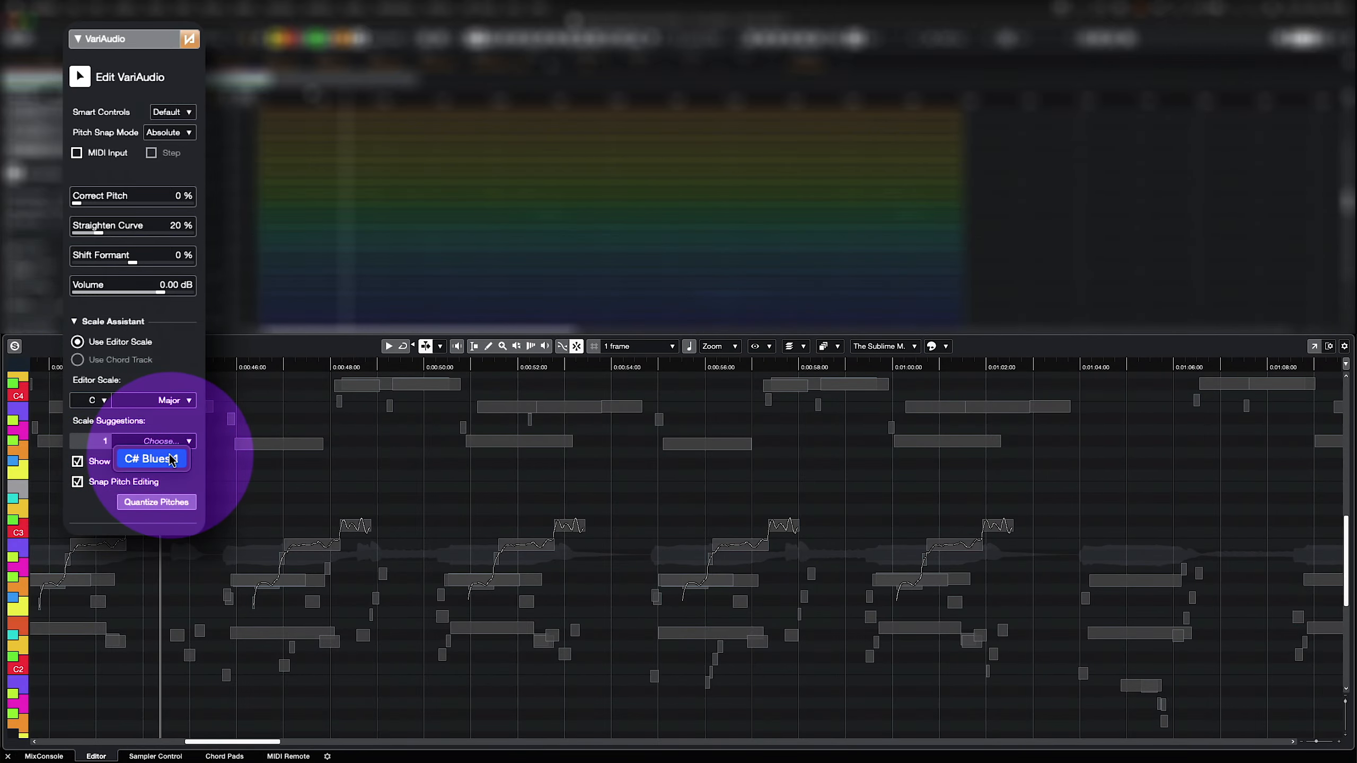
click(170, 458)
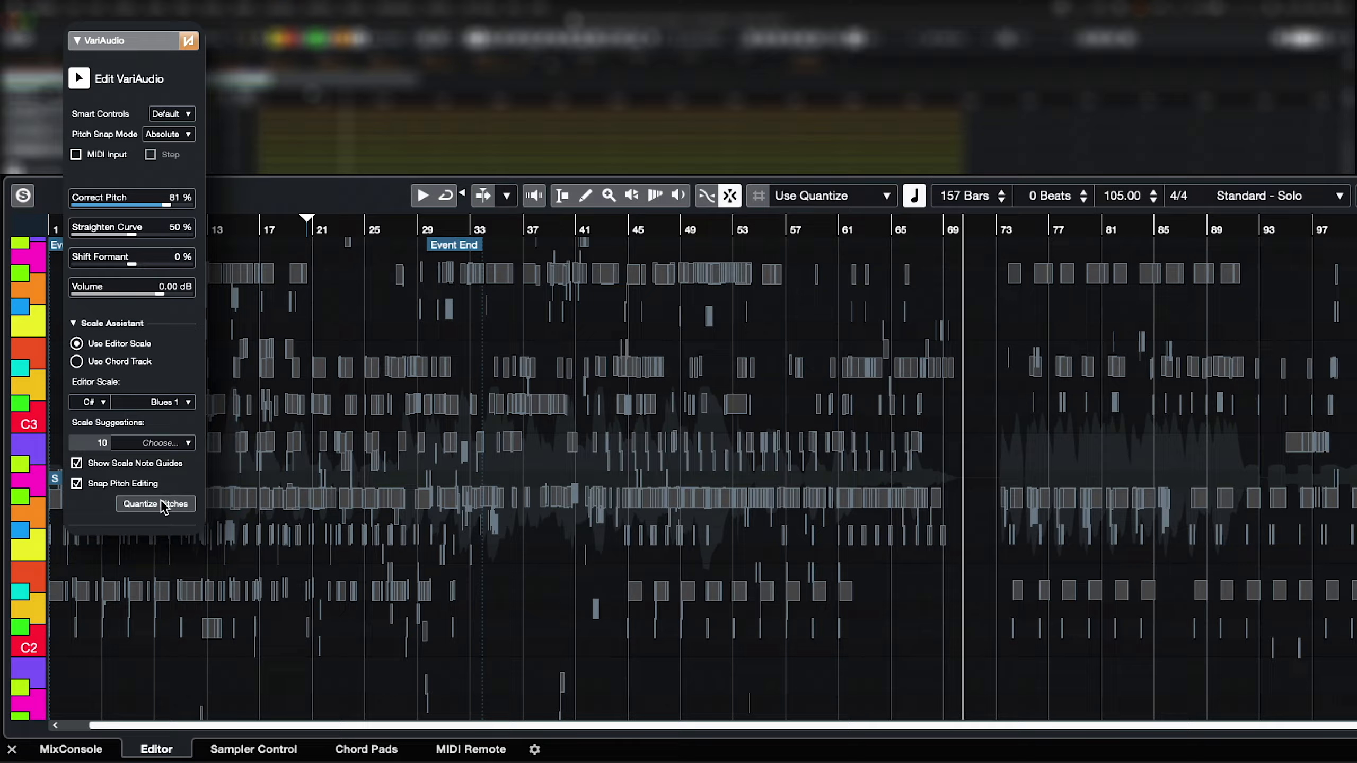
click(160, 504)
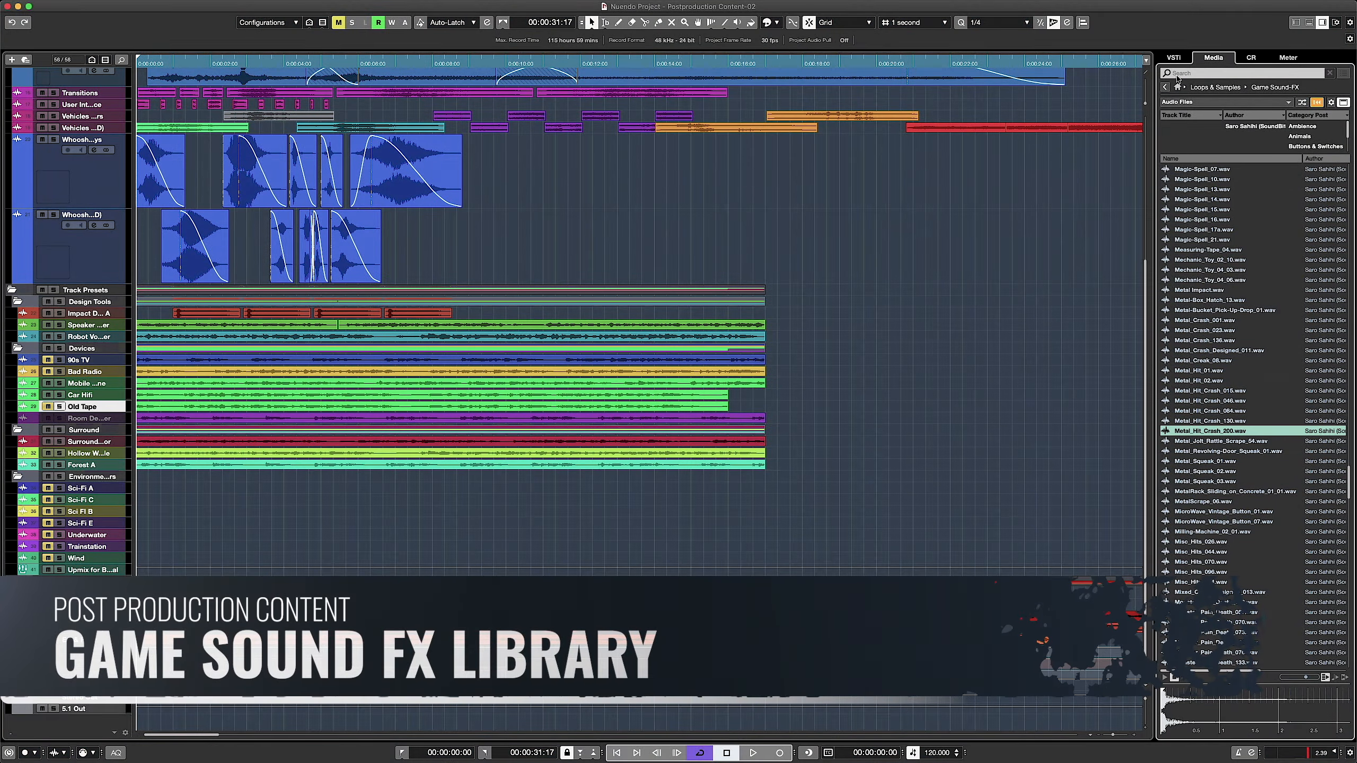
- Return the media browser from the Game Sound-FX library to its home view
click(1178, 87)
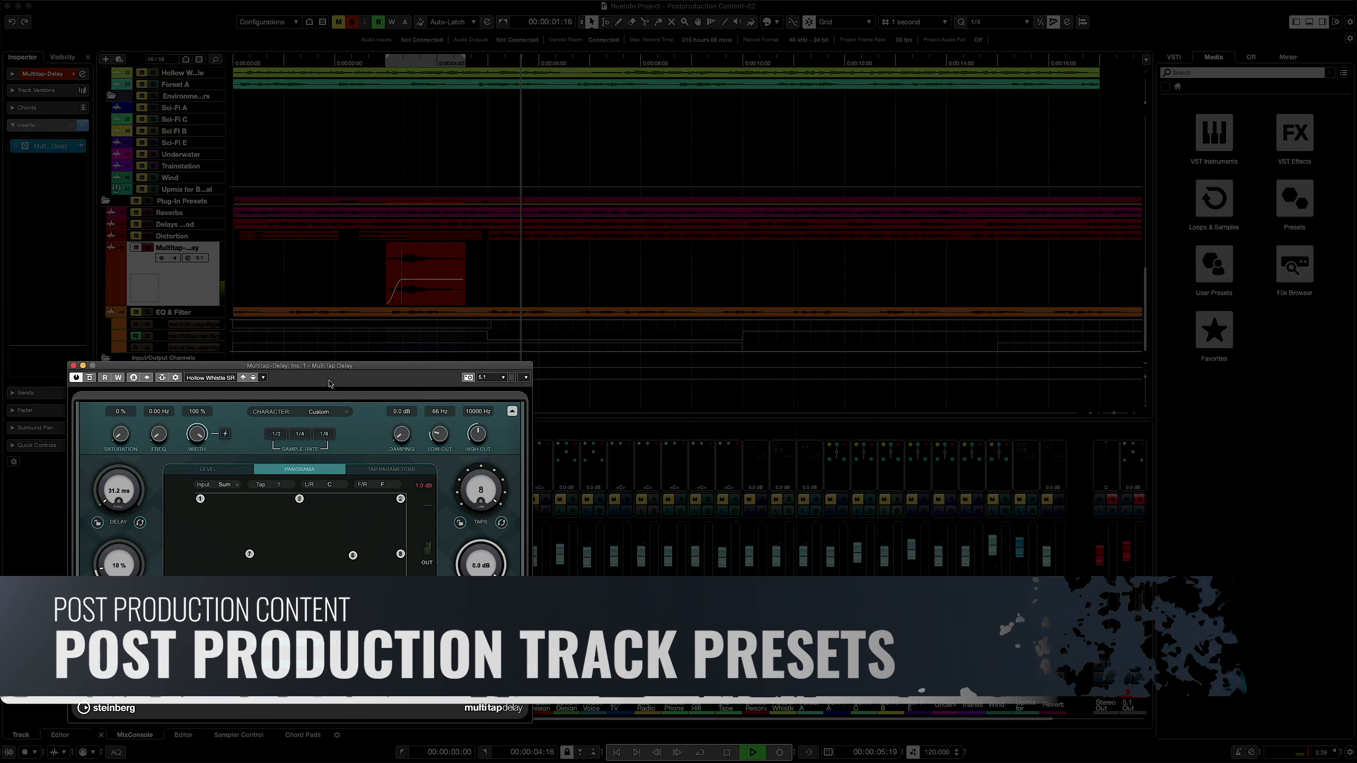
- Play back the project and examine the insert plug-ins on the device tracks from 90s TV down to Old Tape
key(space)
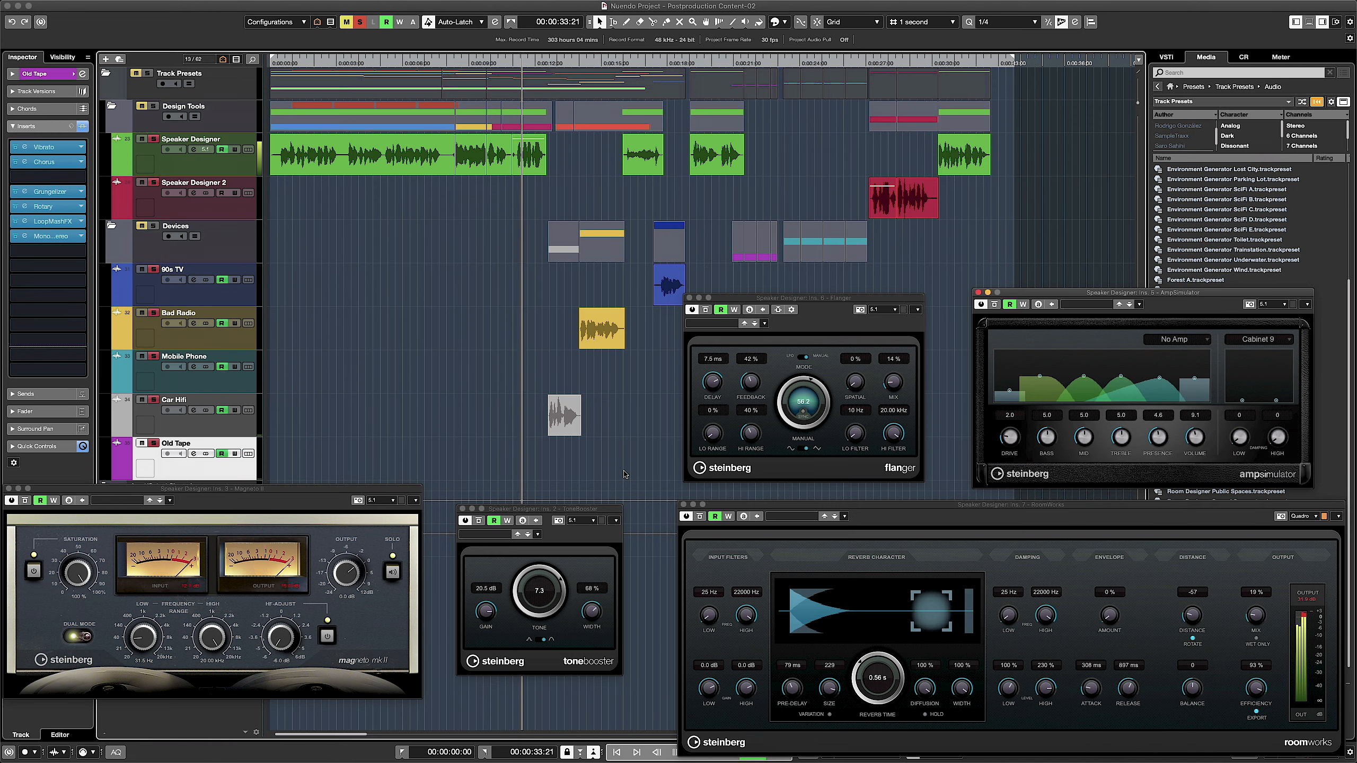
key(Up)
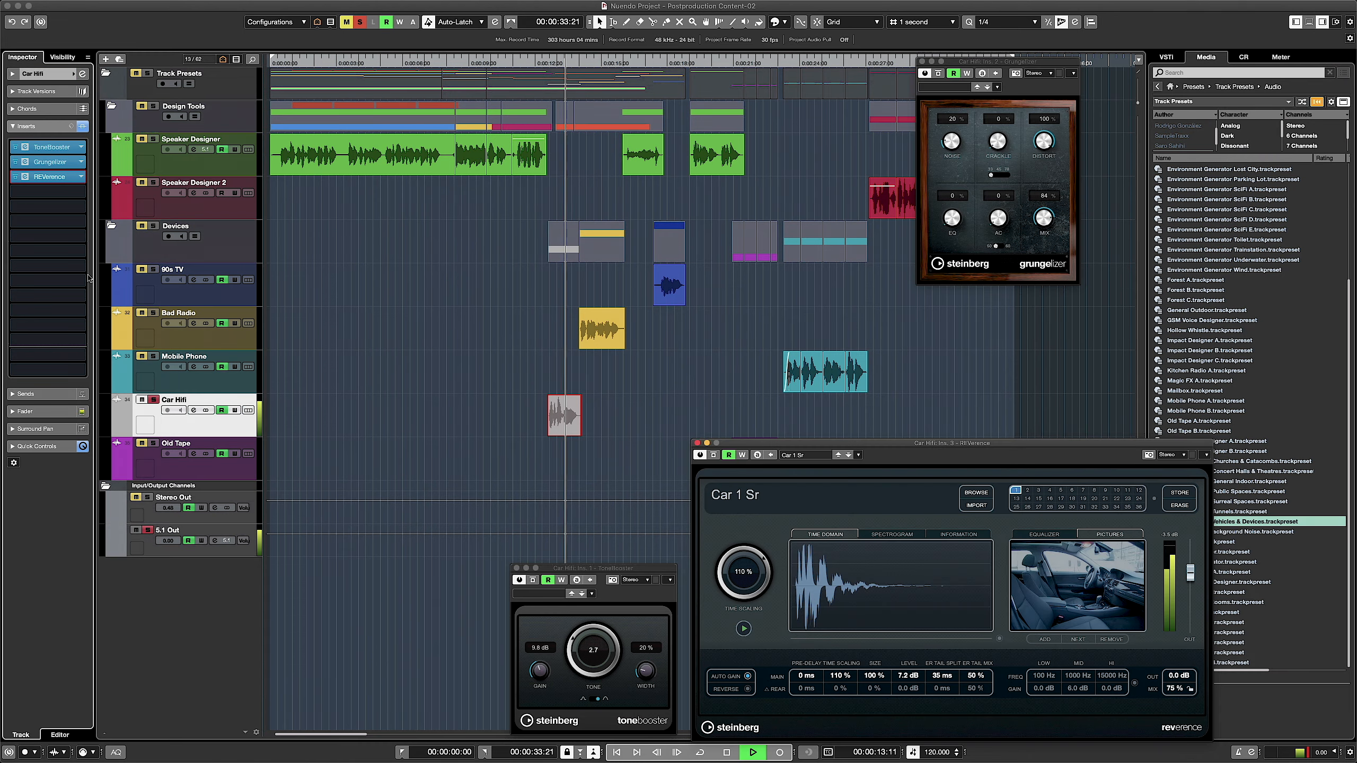
key(Up)
key(Up)
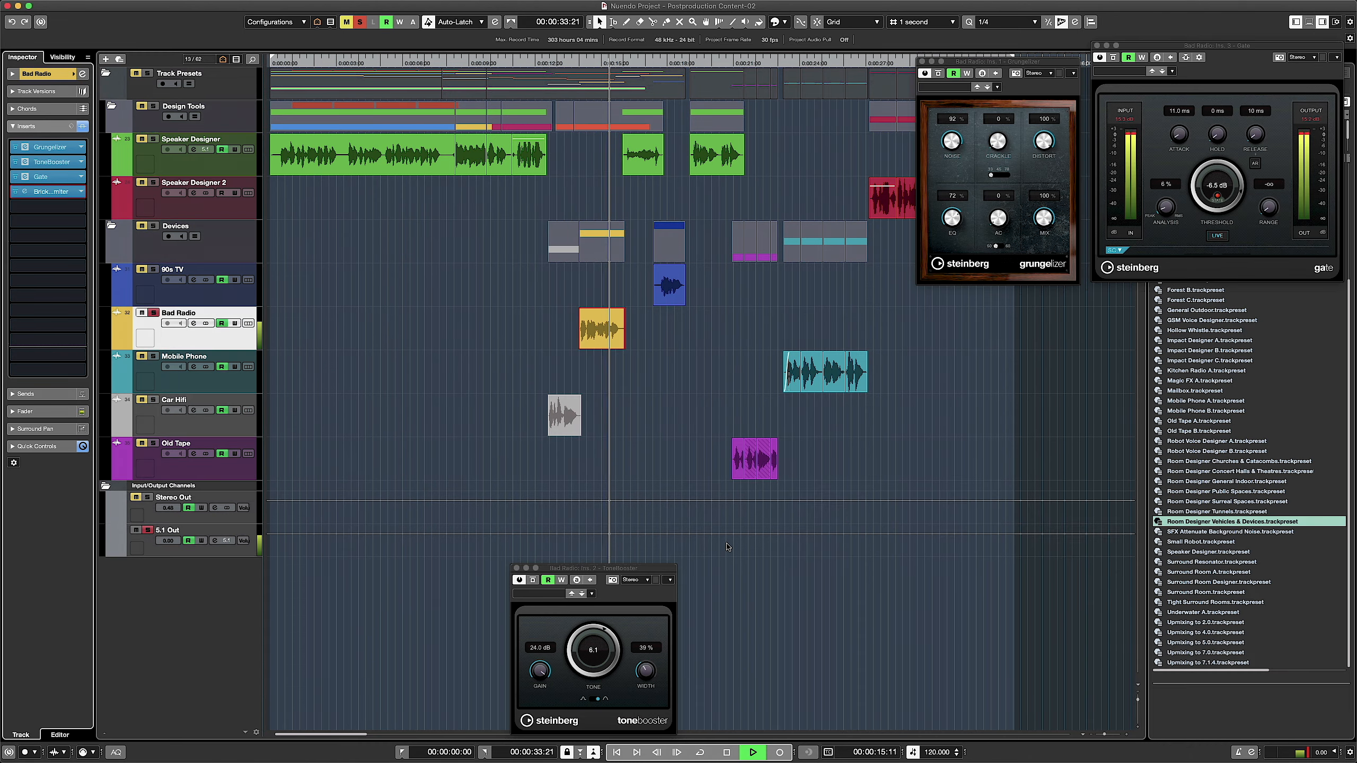
key(Down)
key(Down)
key(Down)
key(Up)
key(Up)
key(Up)
key(Up)
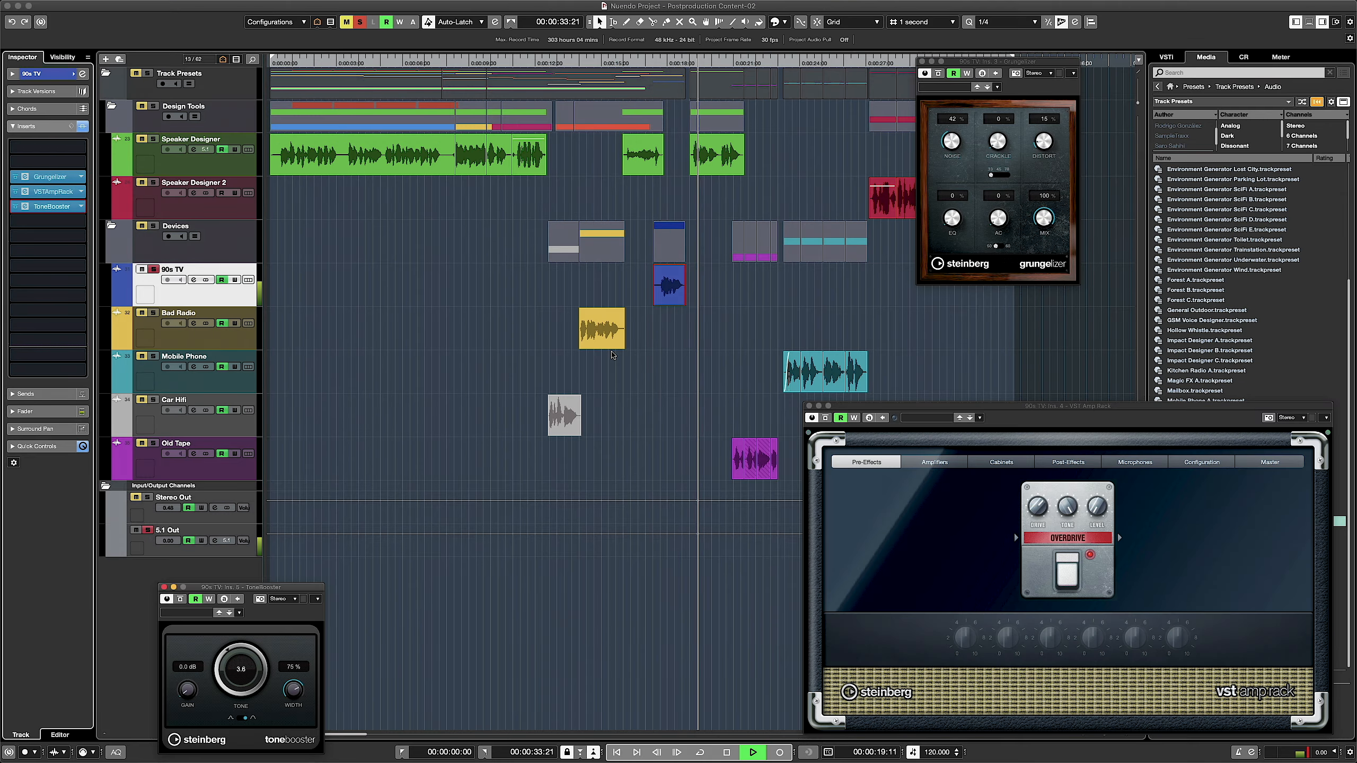
key(Down)
key(Down)
key(Down)
key(Down)
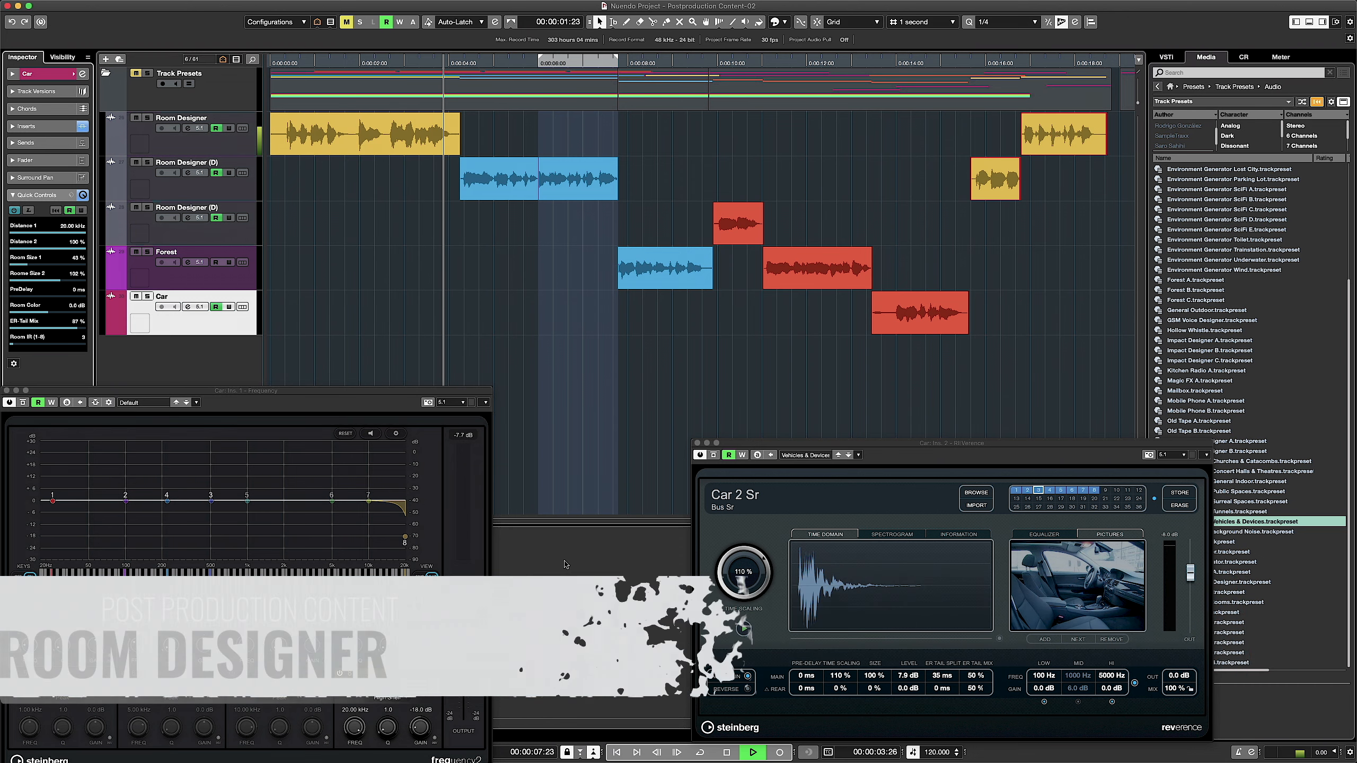
- Examine the reverb and delay plug-ins on the Car, Forest and Room Designer (D) tracks during playback
key(Up)
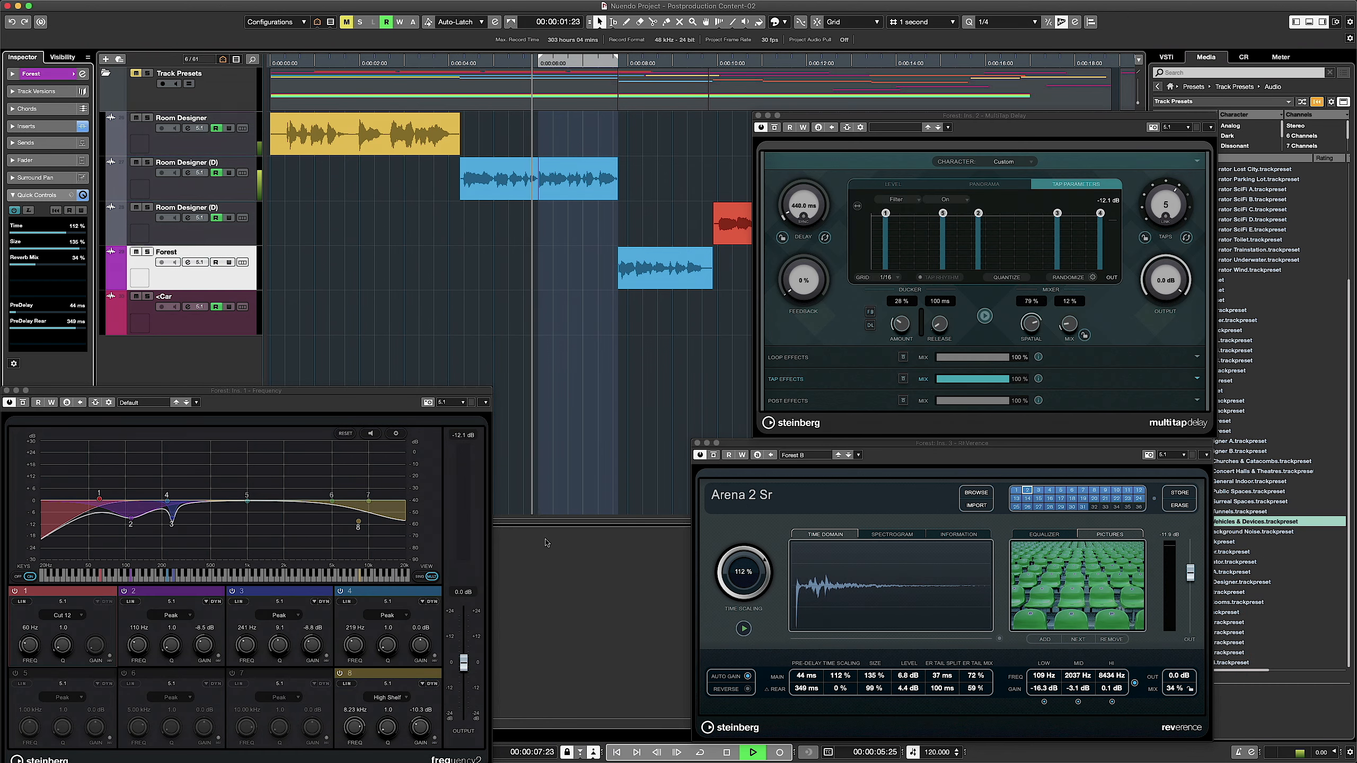
key(Up)
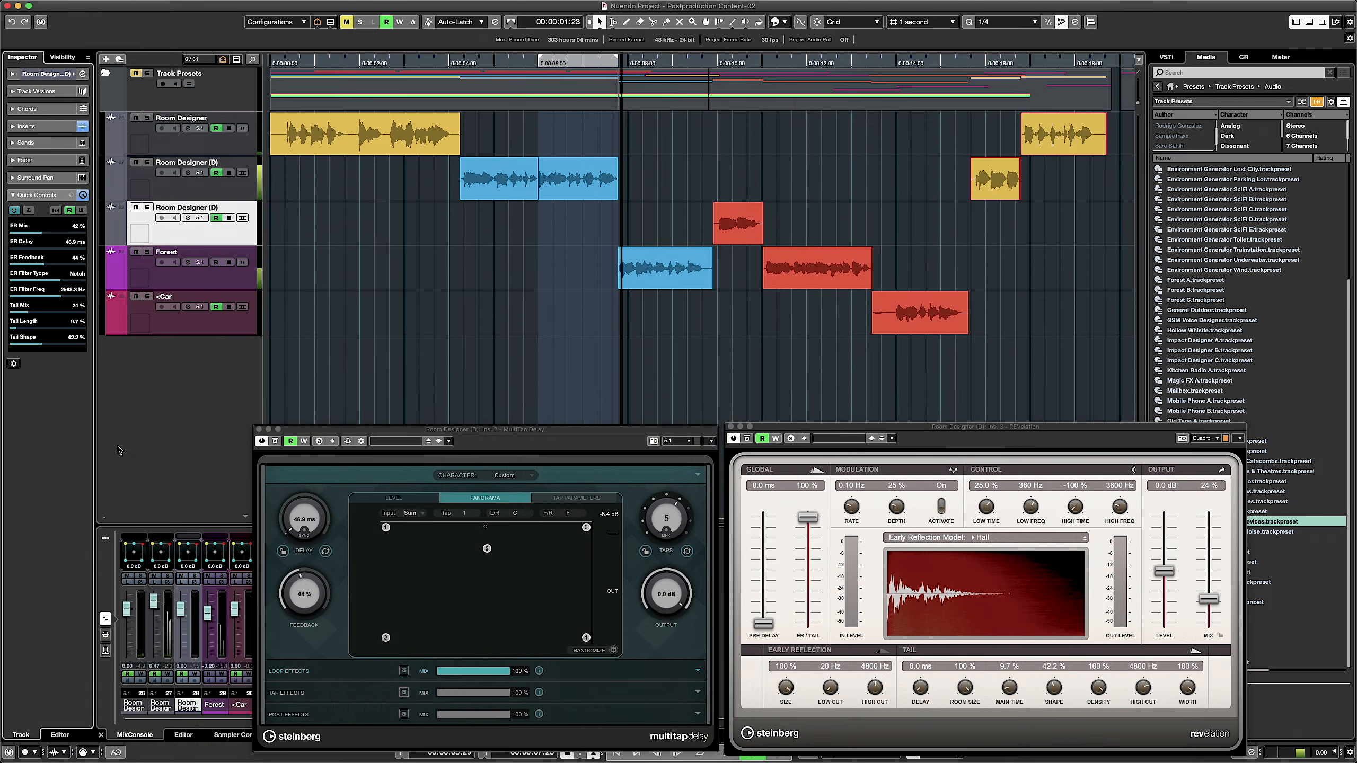
key(Up)
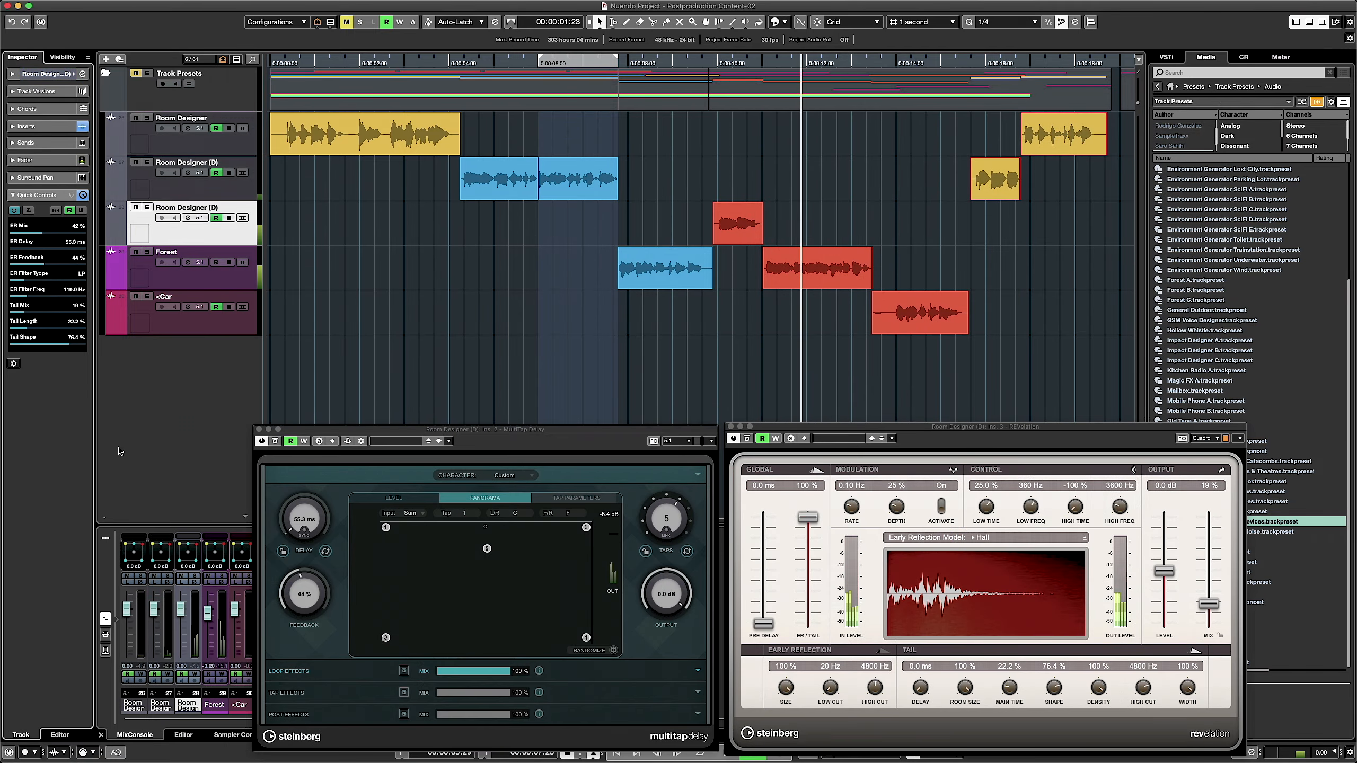
key(Down)
key(Down)
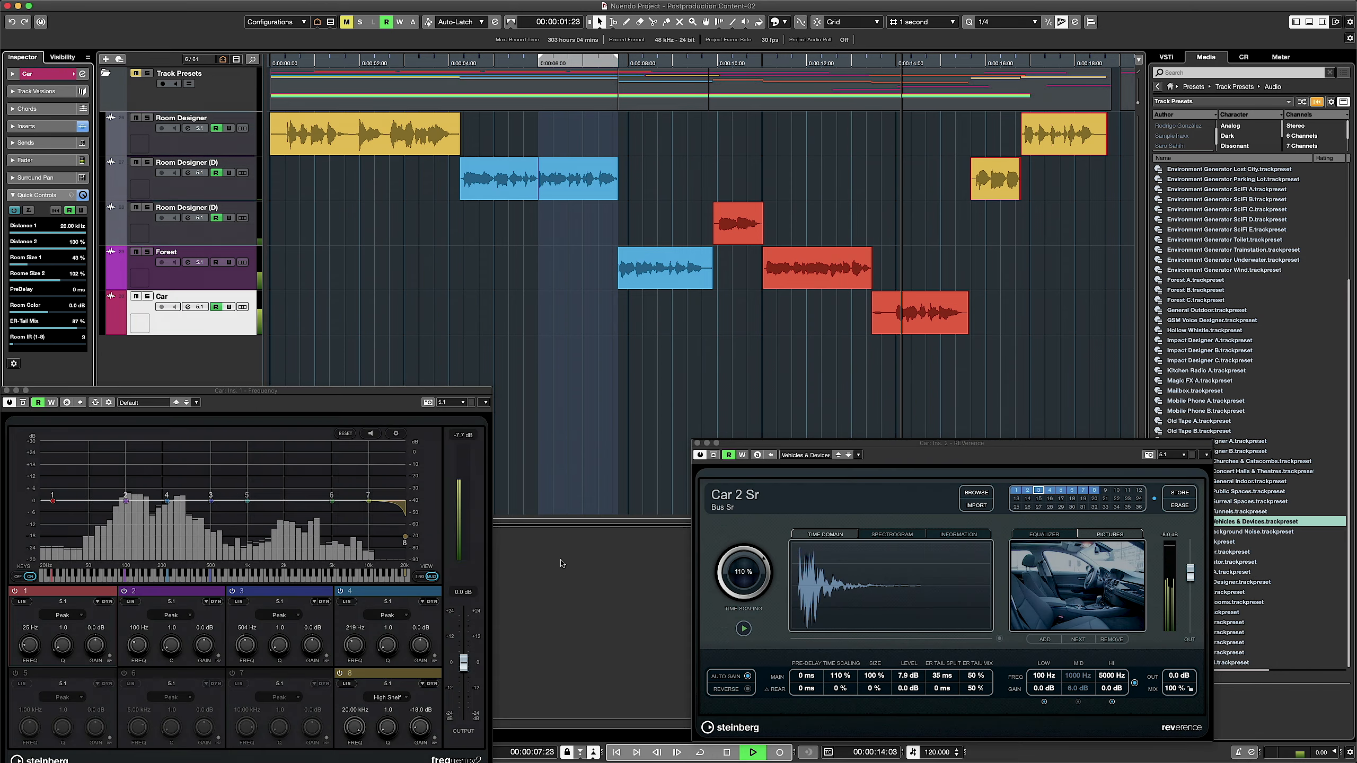
key(Up)
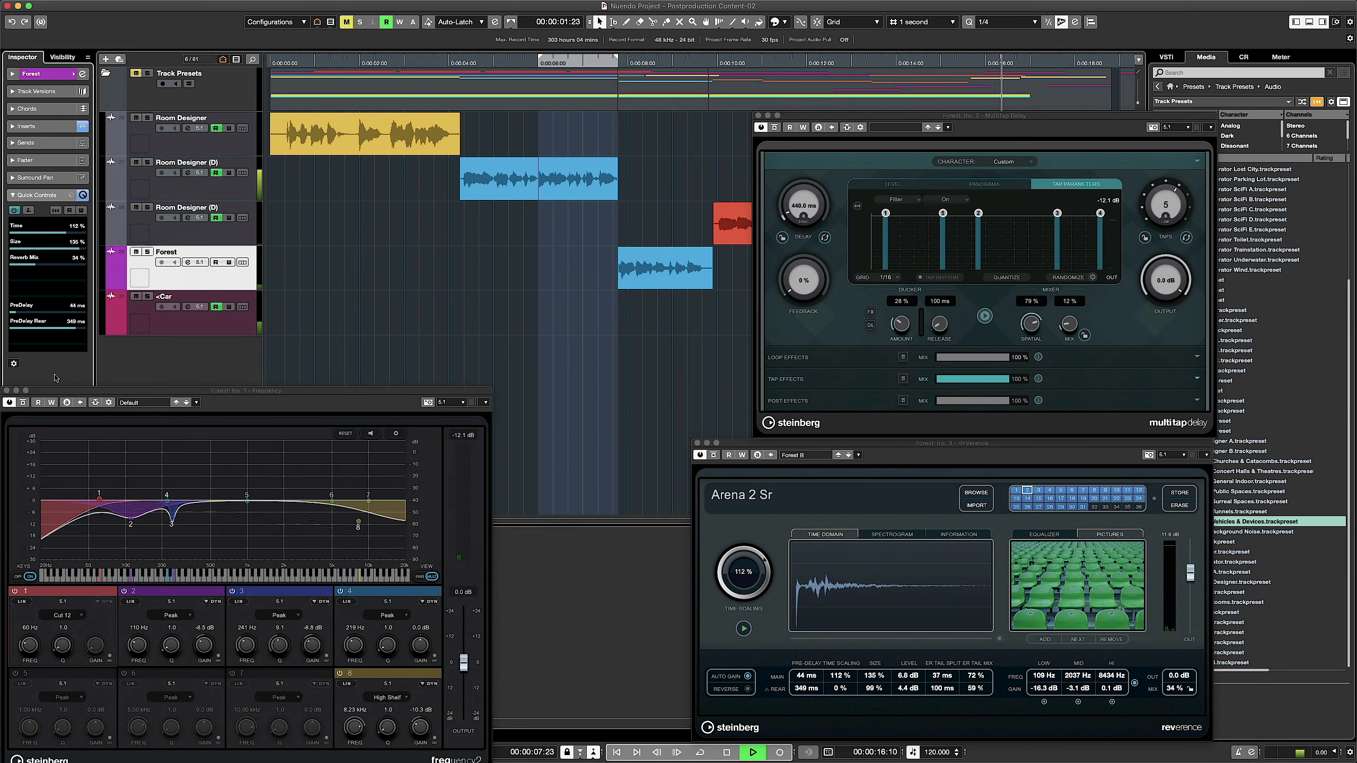
key(Down)
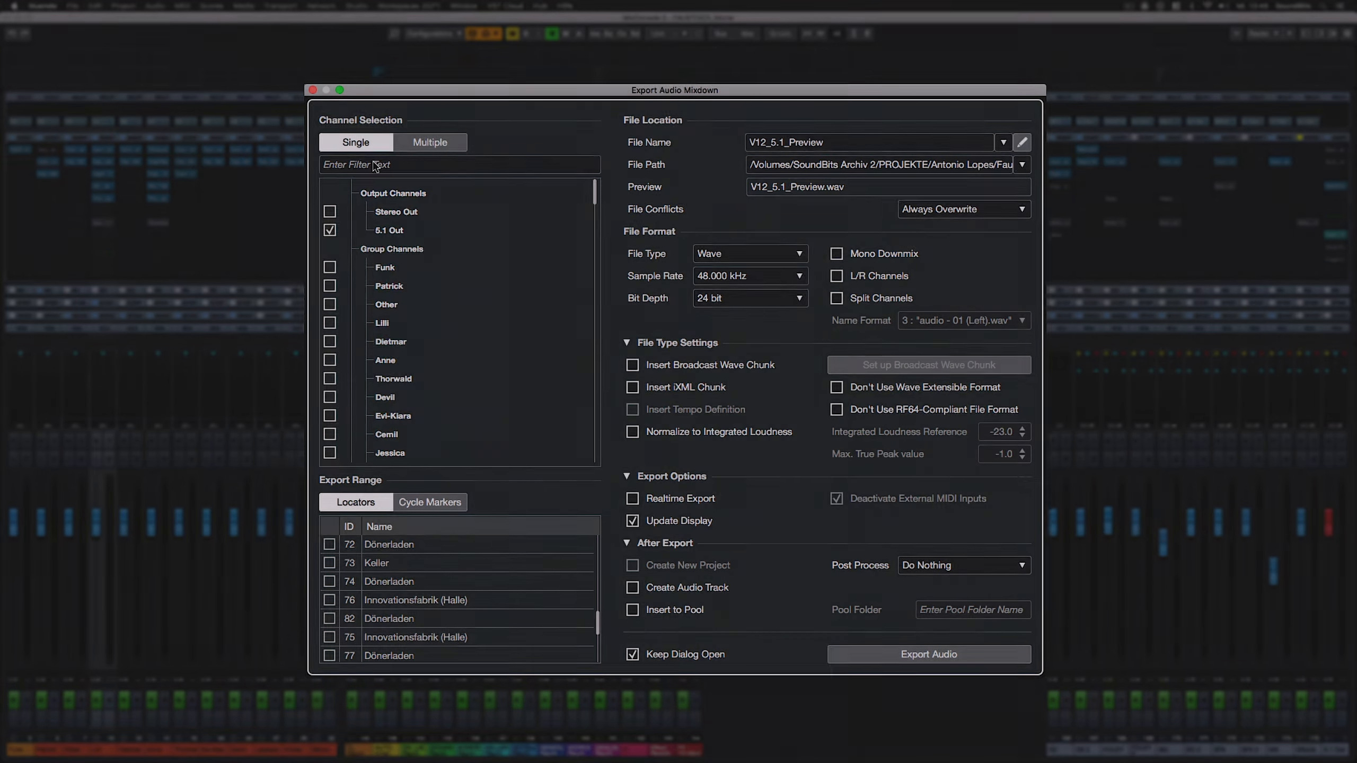
- Filter the mixdown's export channels by SFX and set the channel selection to Multiple
click(353, 164)
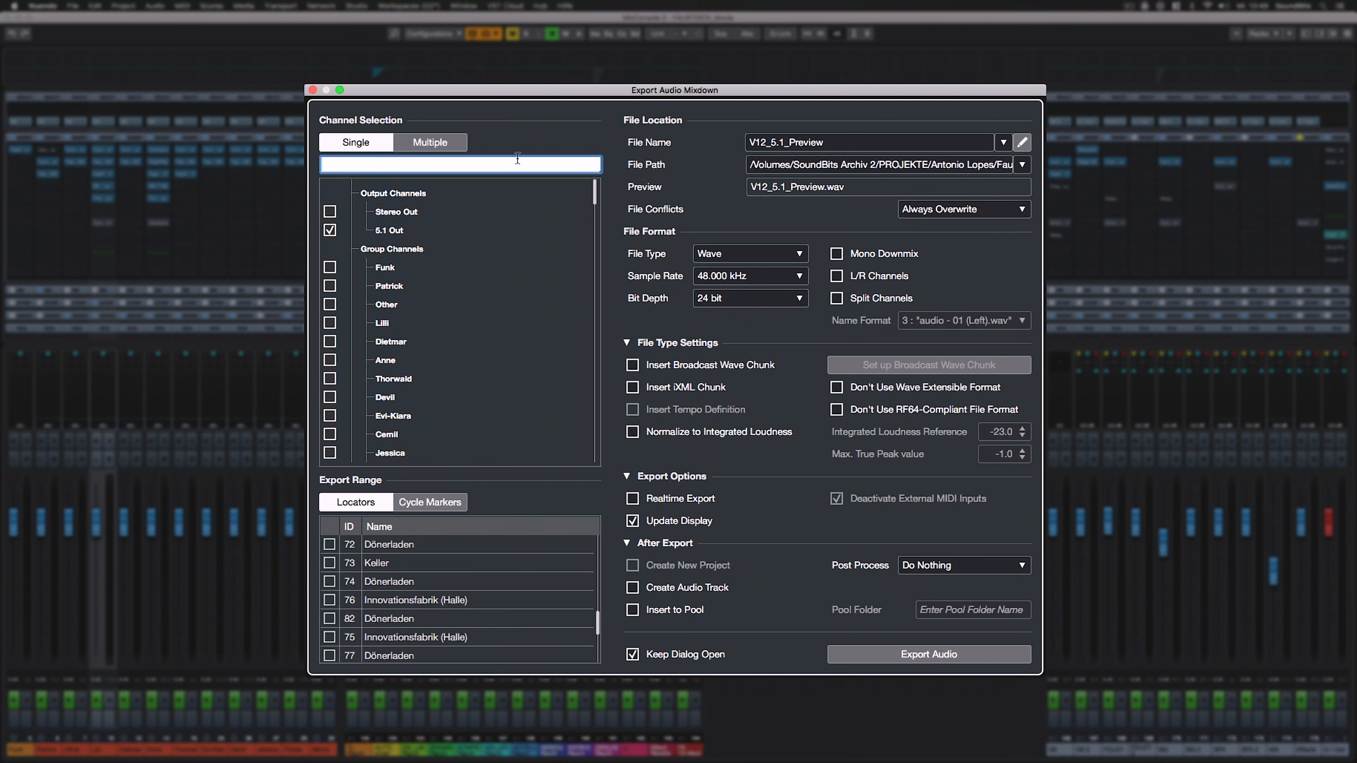
text(SFX)
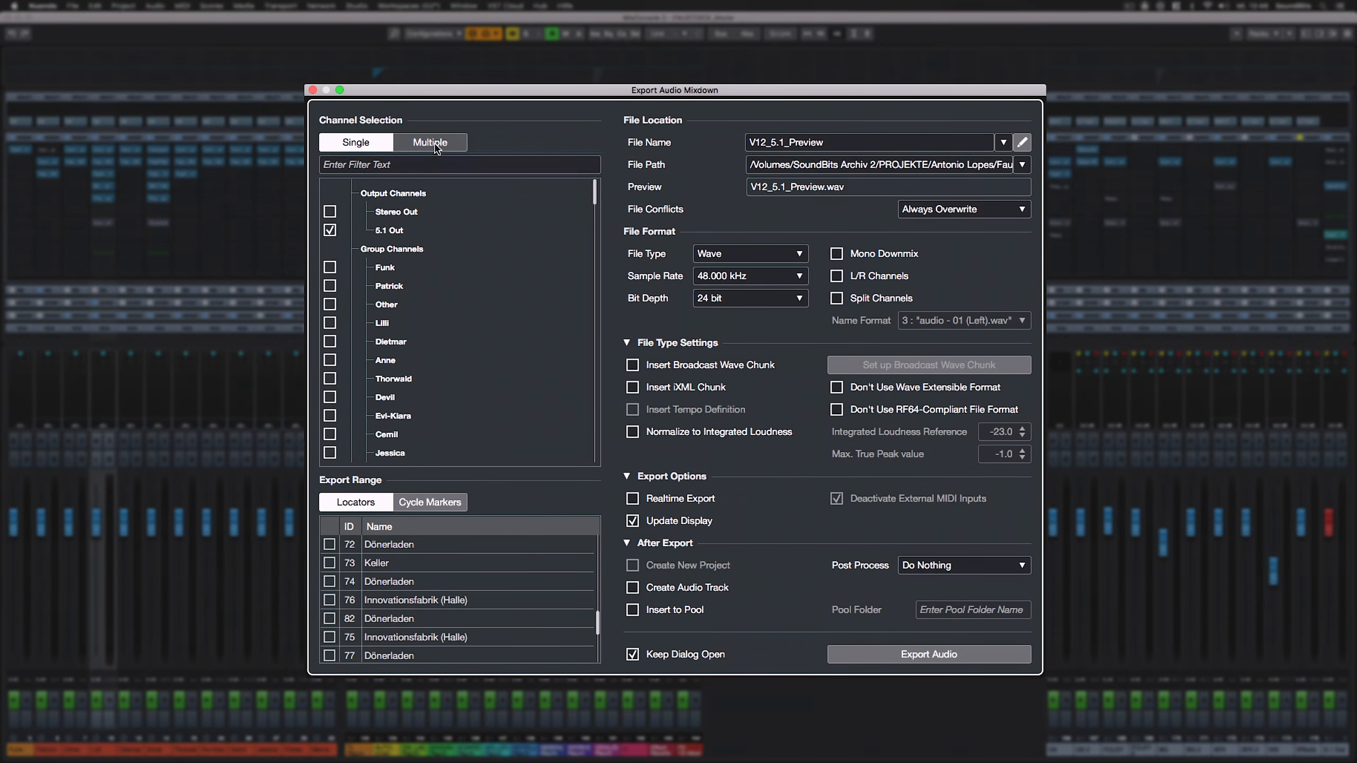
click(433, 149)
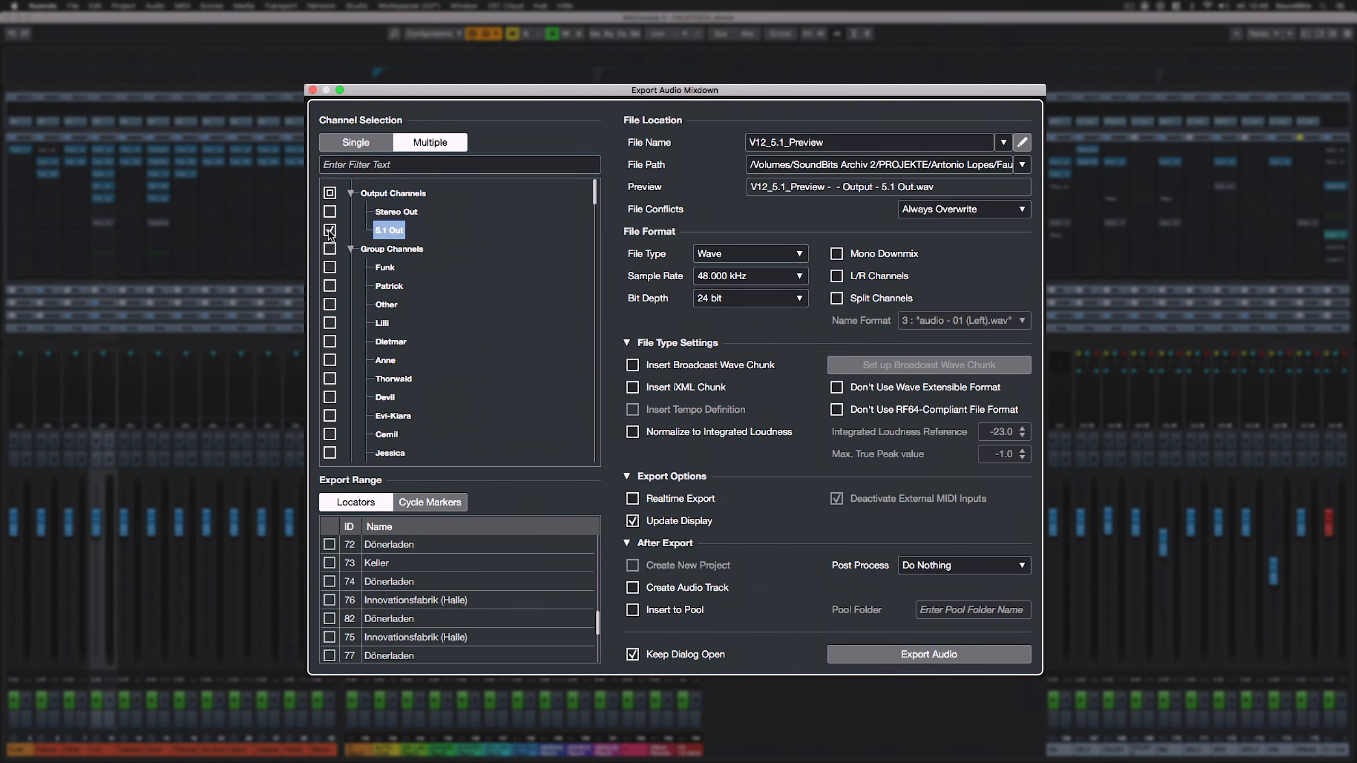
- Include the DX 2, FOLEY 2, BG 2, SFX 2, MX and Effects group channels in the multi-channel export
scroll(435, 267, down, 5)
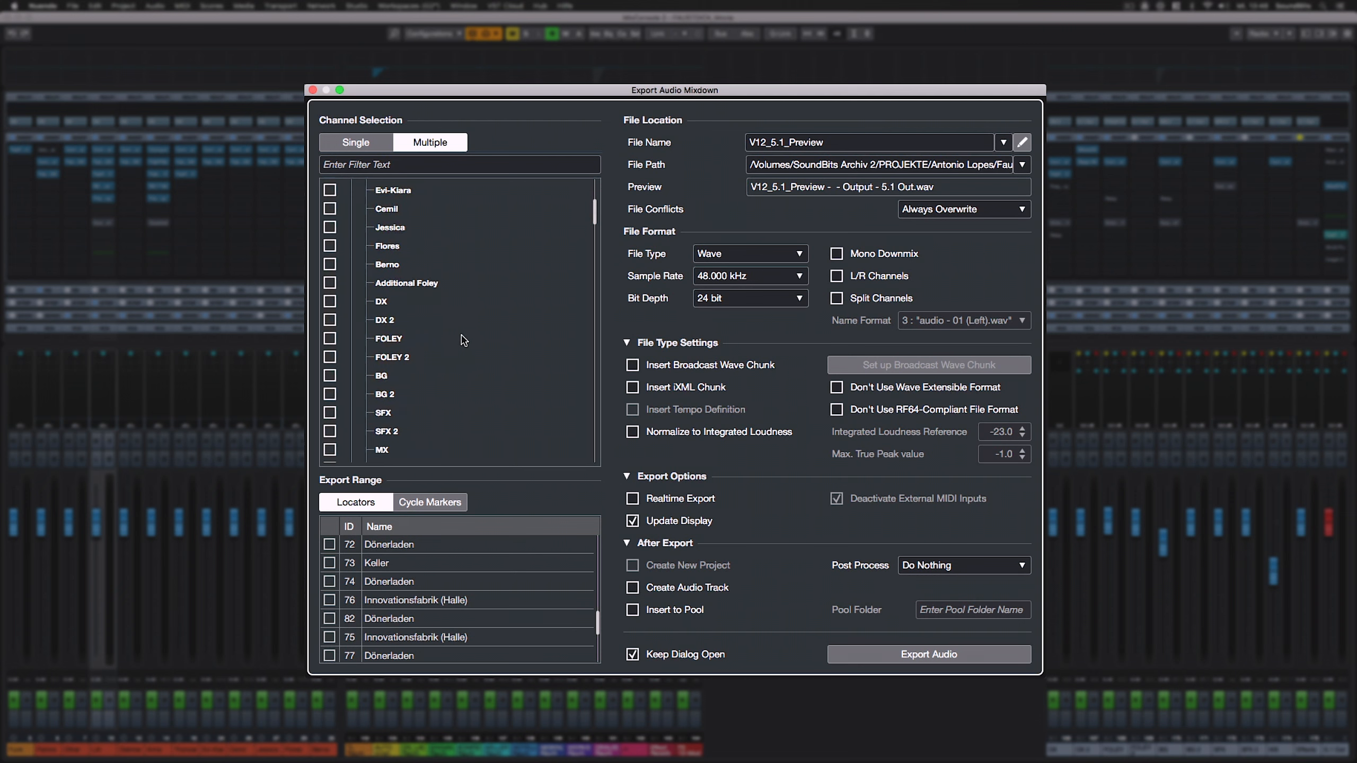
click(329, 319)
click(330, 358)
click(329, 393)
click(329, 430)
scroll(433, 433, down, 3)
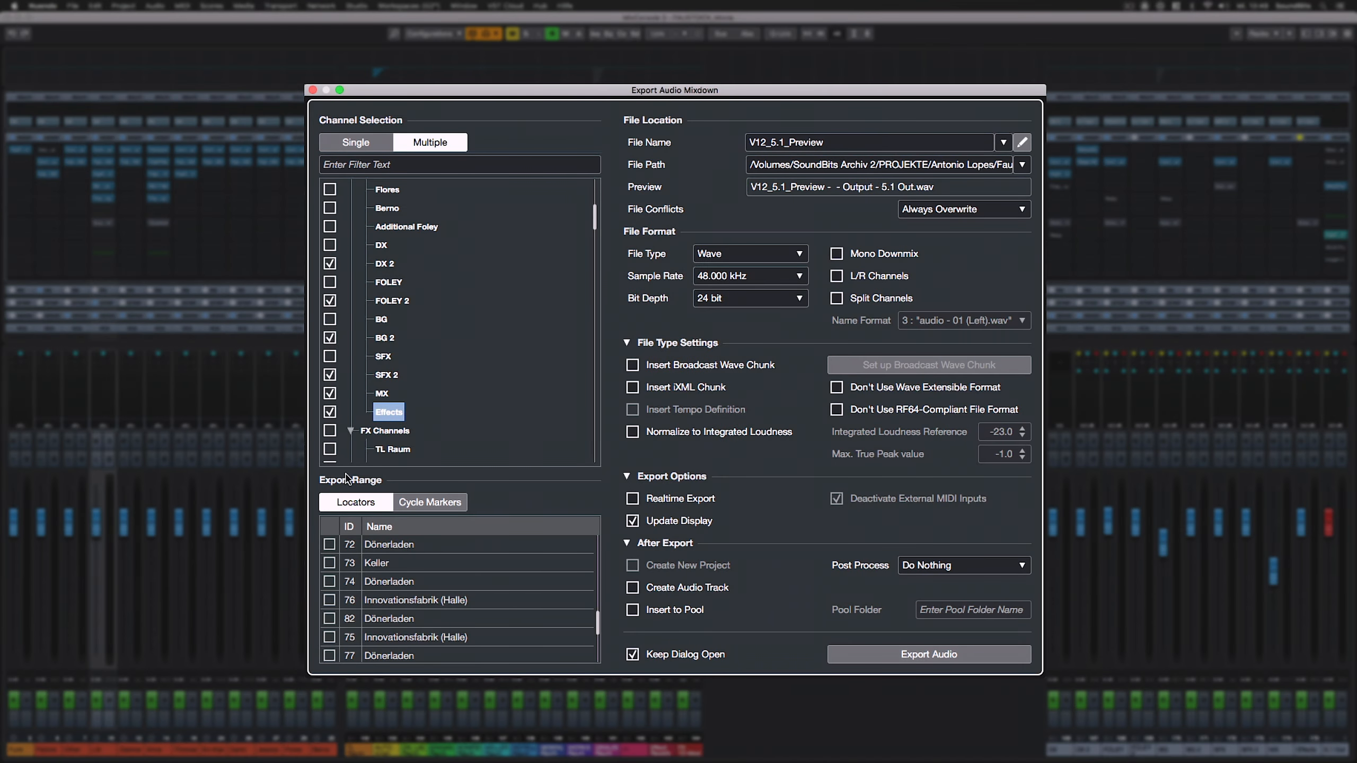
- Set the export range to cycle markers and enable normalization to integrated loudness
click(417, 505)
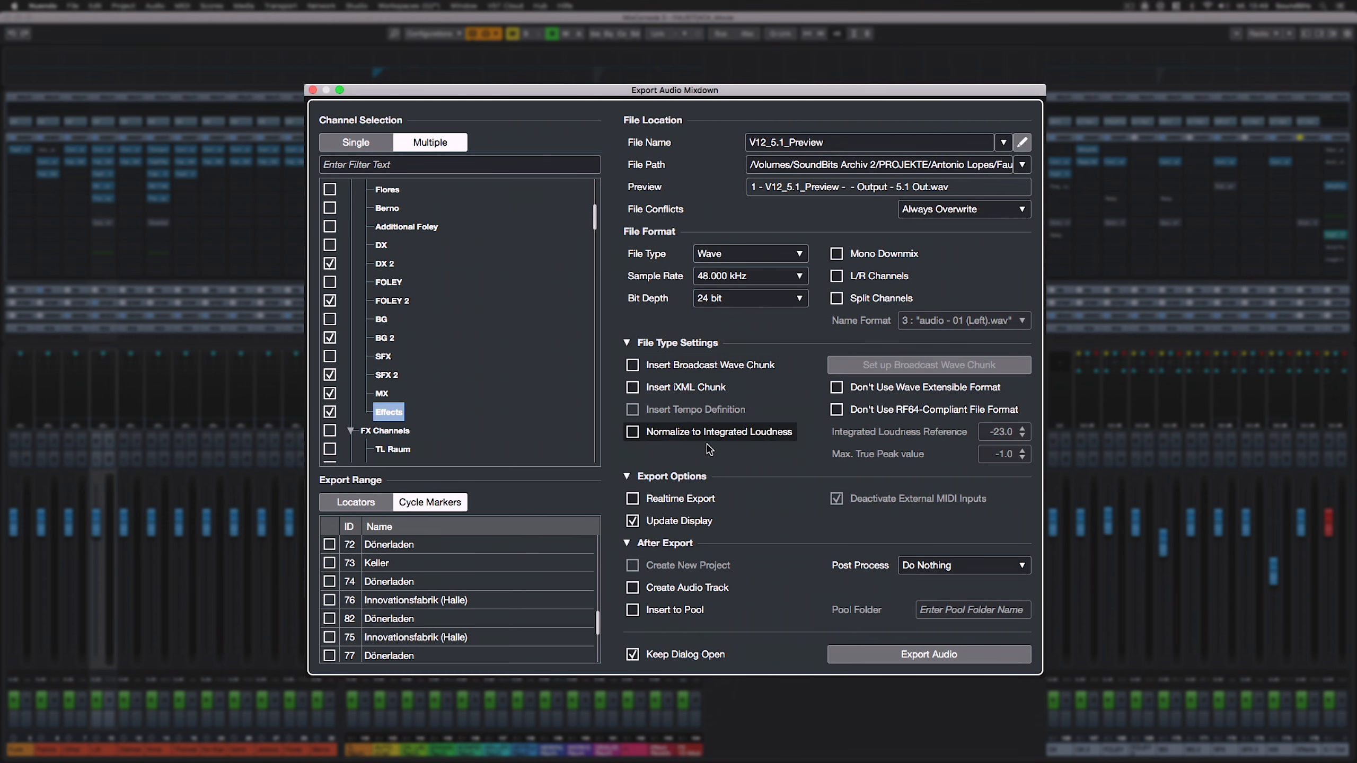
click(631, 431)
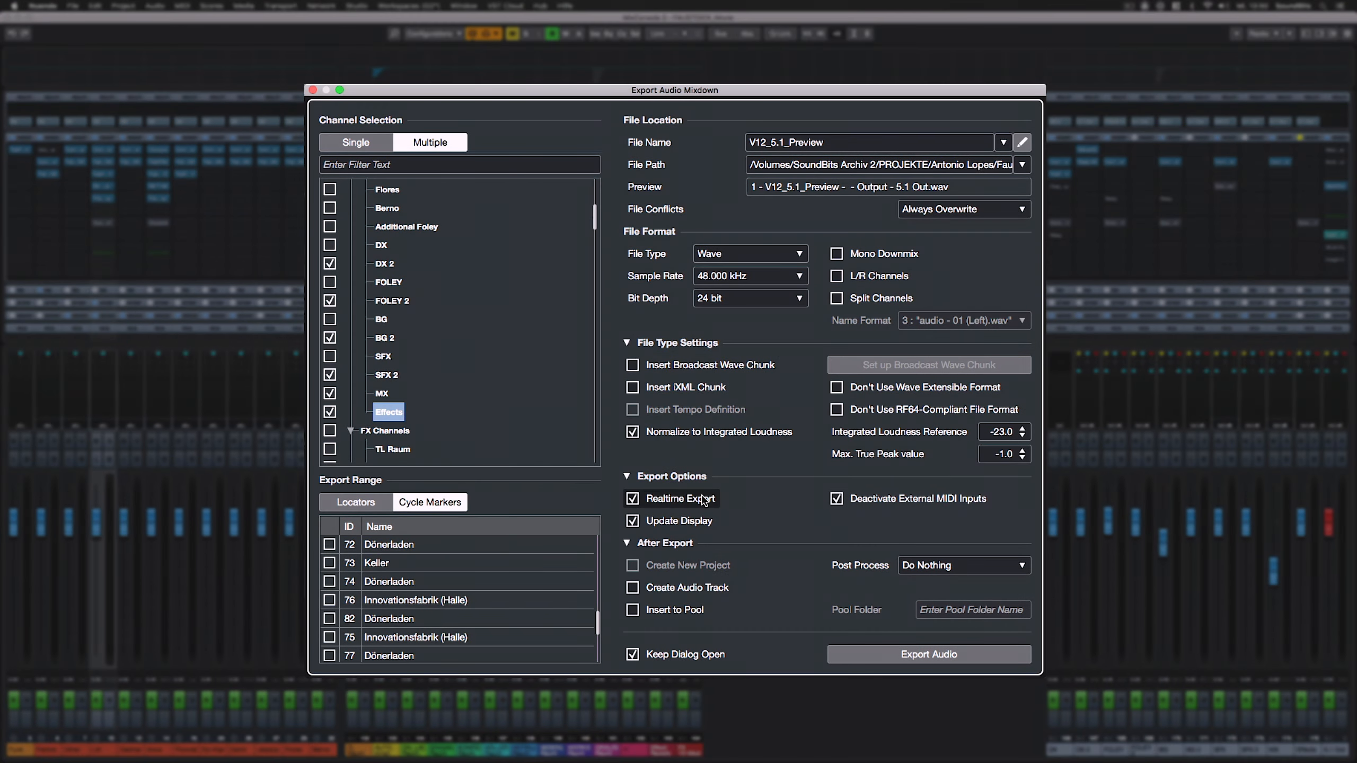
click(704, 587)
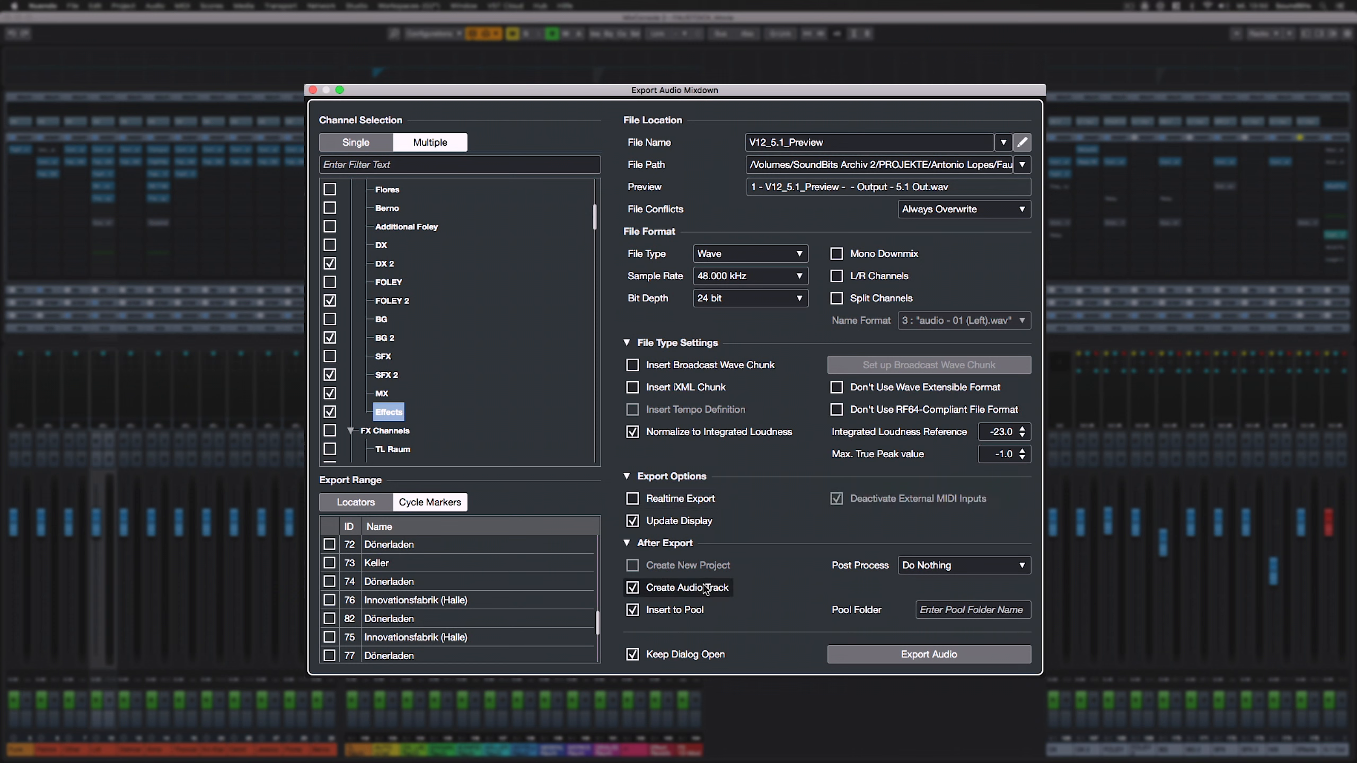
click(710, 610)
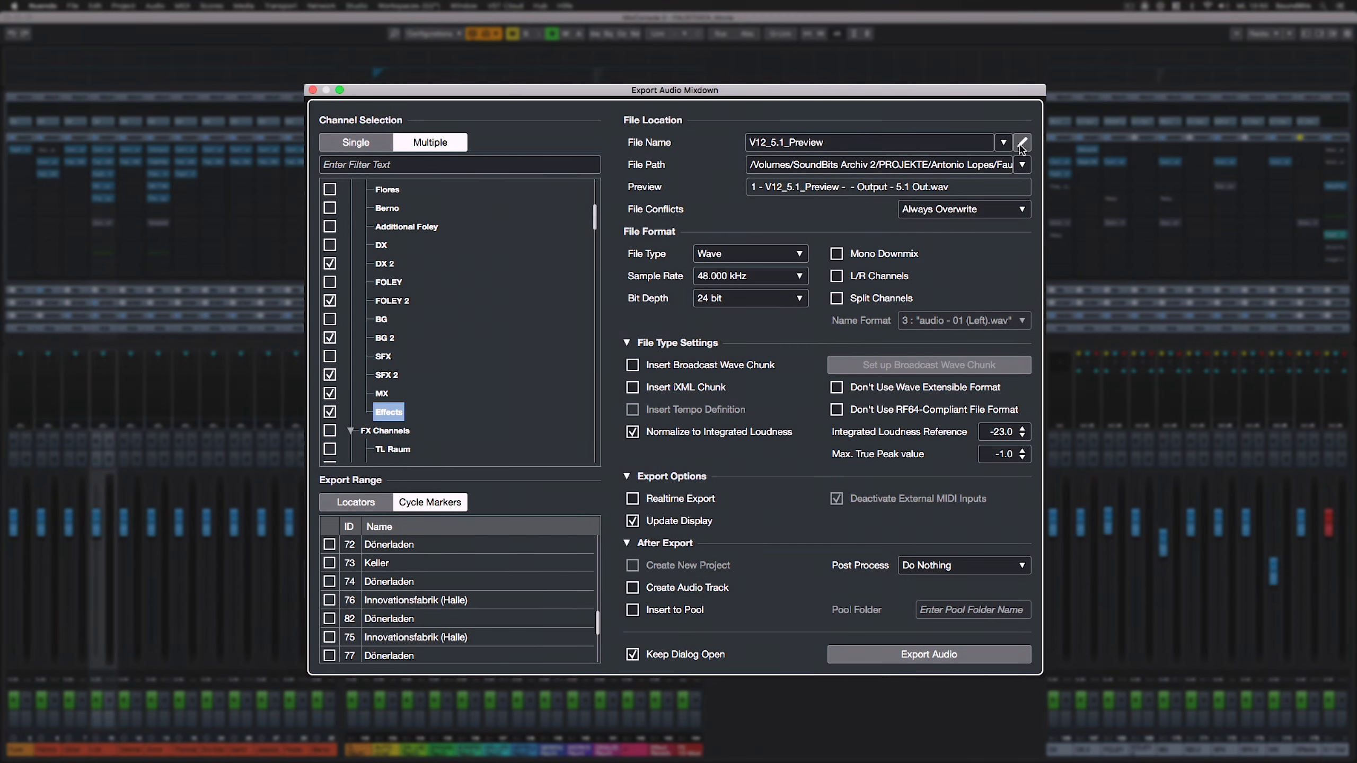
- Replace the attributes of the channel batch cycle marker naming scheme with Project Name and Channel Name
click(1021, 142)
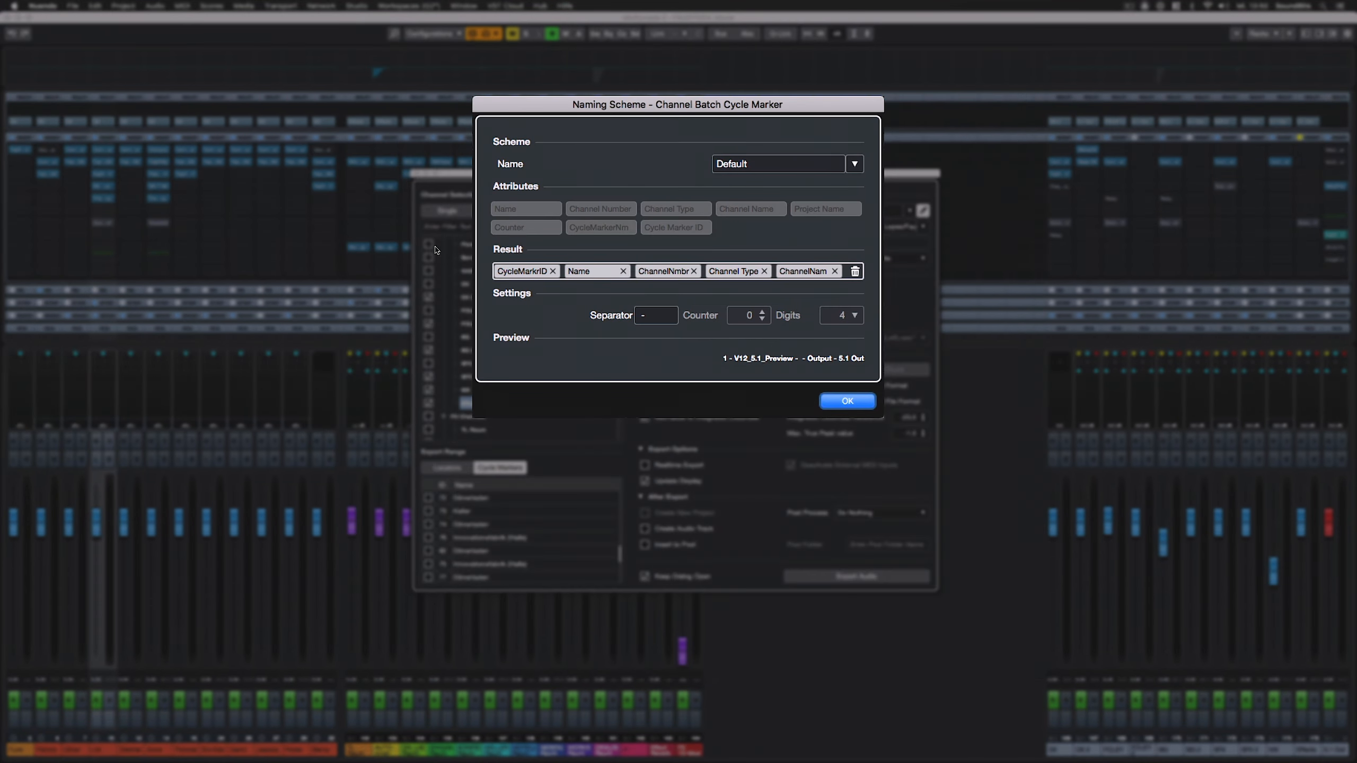
click(553, 271)
click(553, 272)
click(553, 272)
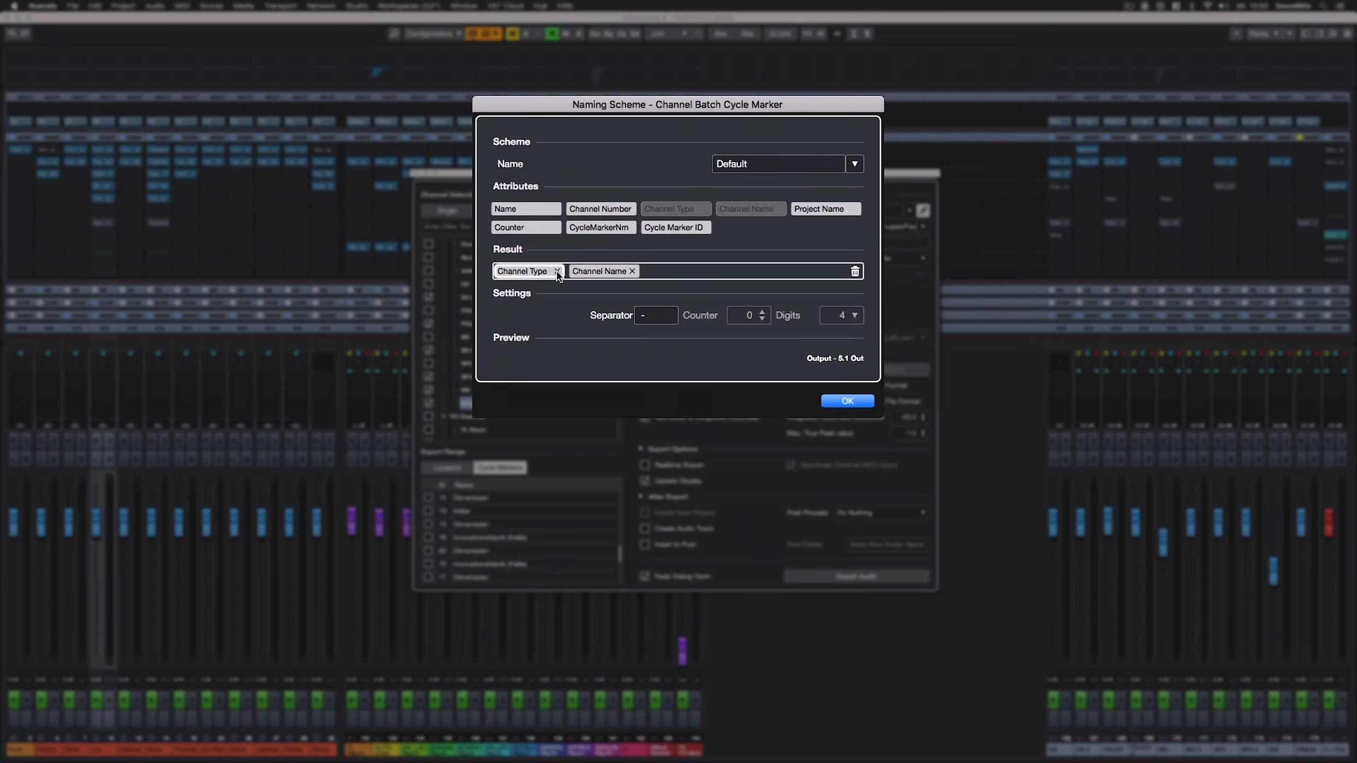
click(556, 271)
click(556, 271)
drag(740, 273, 739, 272)
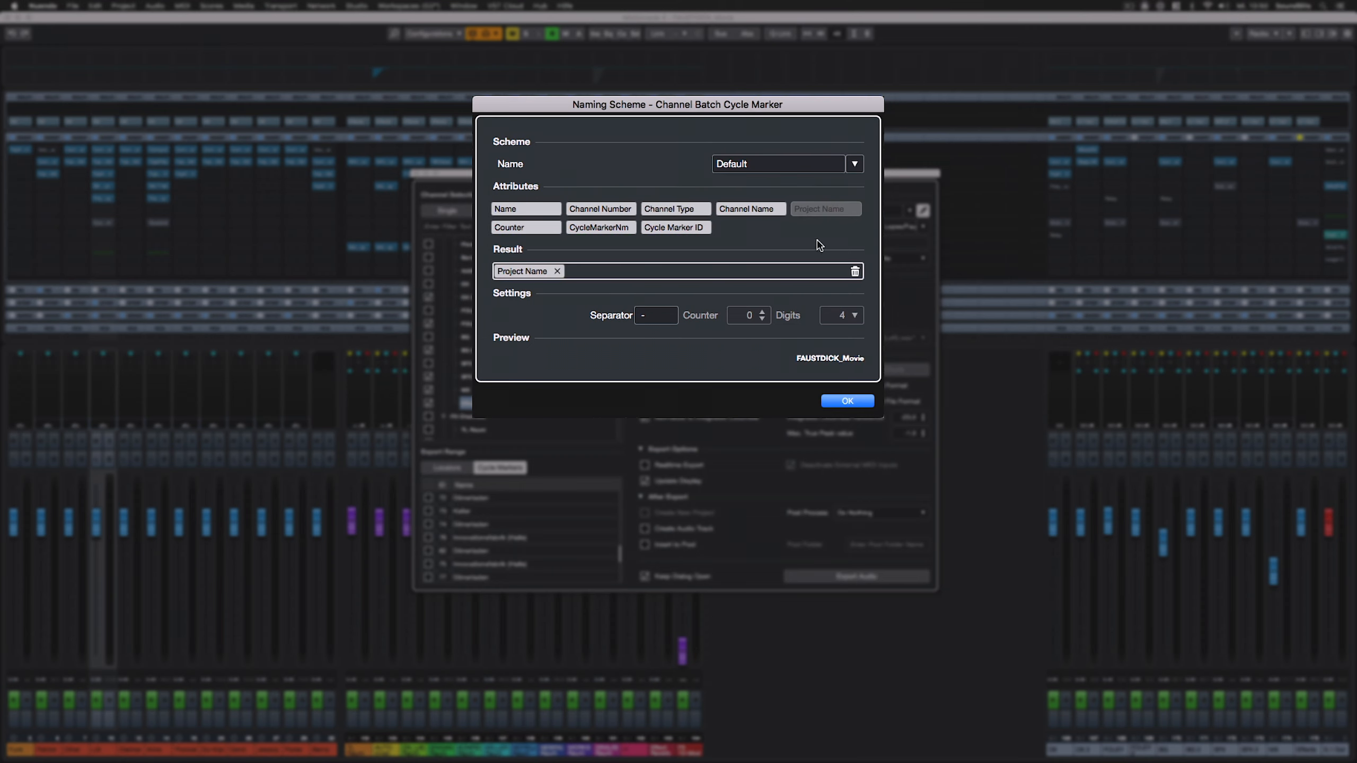
drag(750, 208, 682, 271)
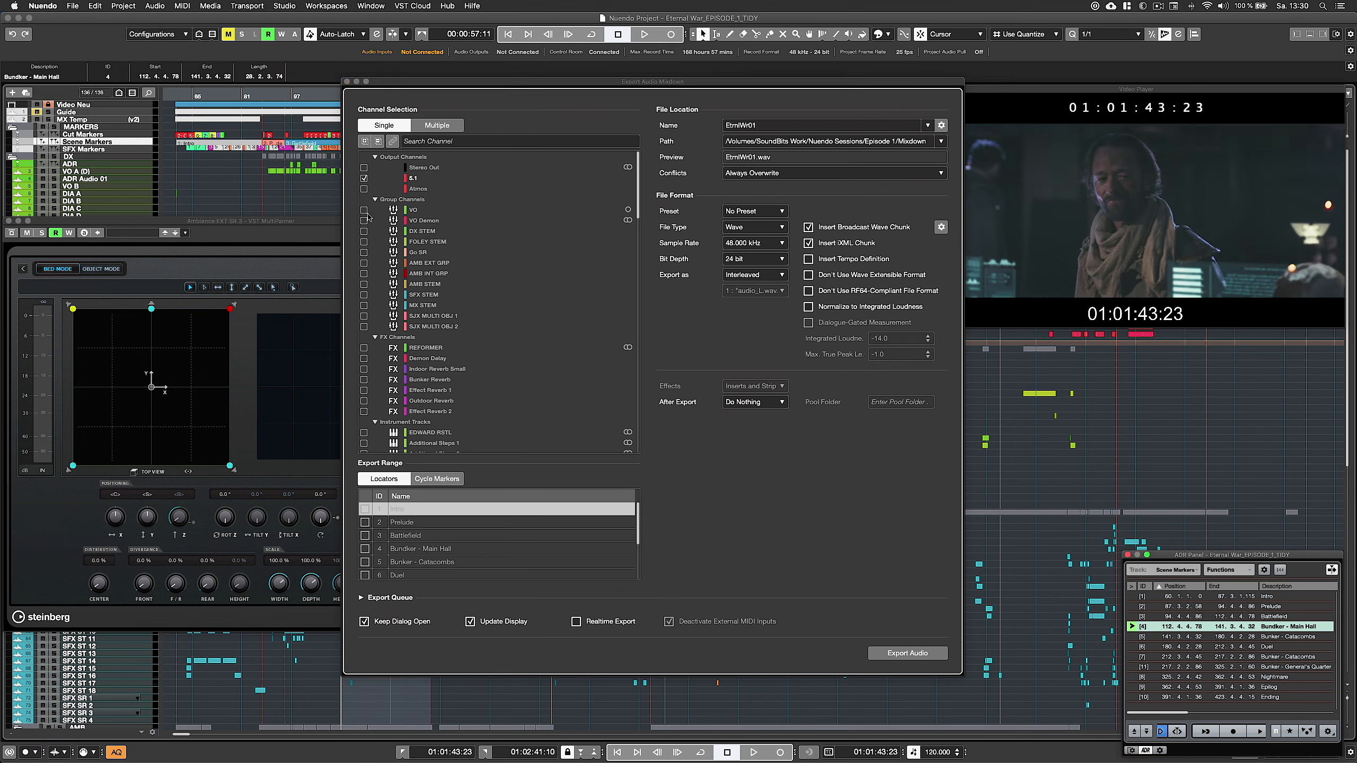
- Set the mixdown to export as Split Channels and export the 5.1 output channel
click(751, 274)
click(757, 296)
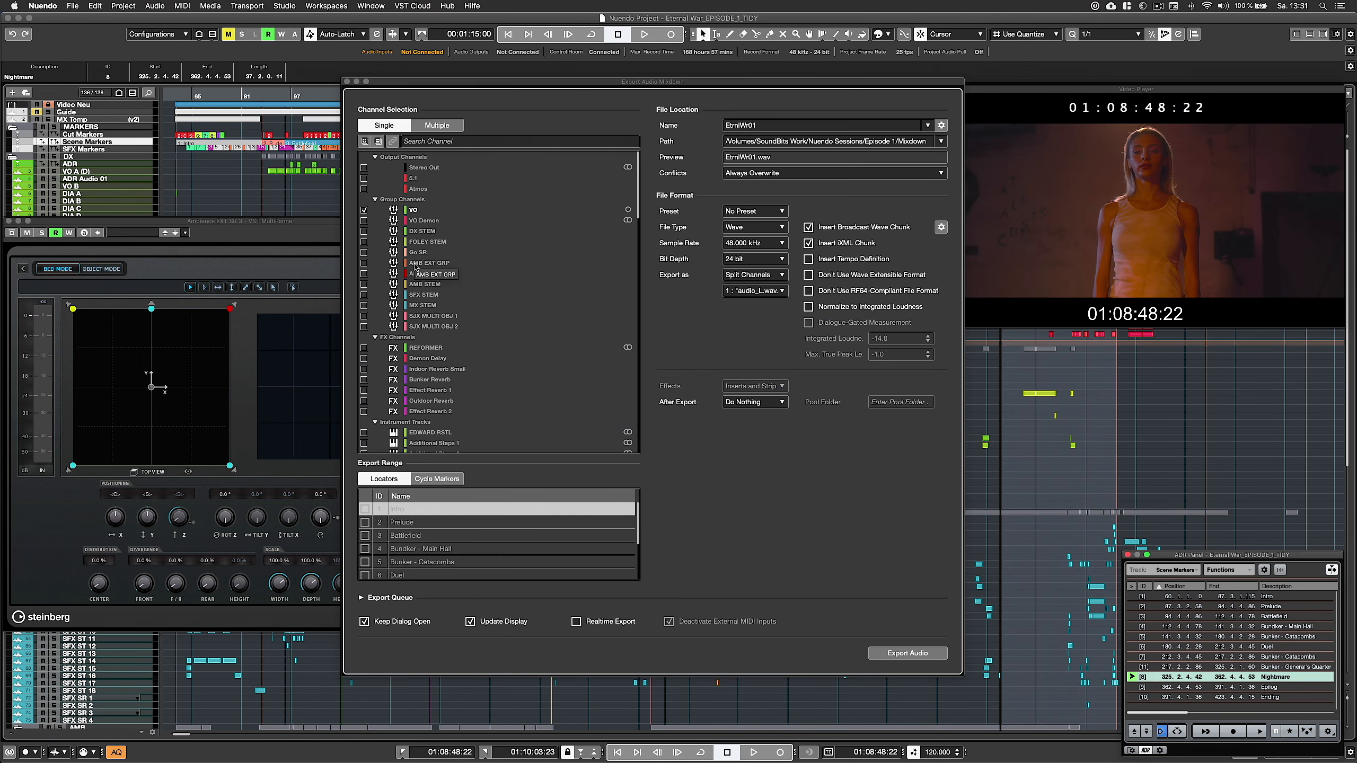
click(907, 653)
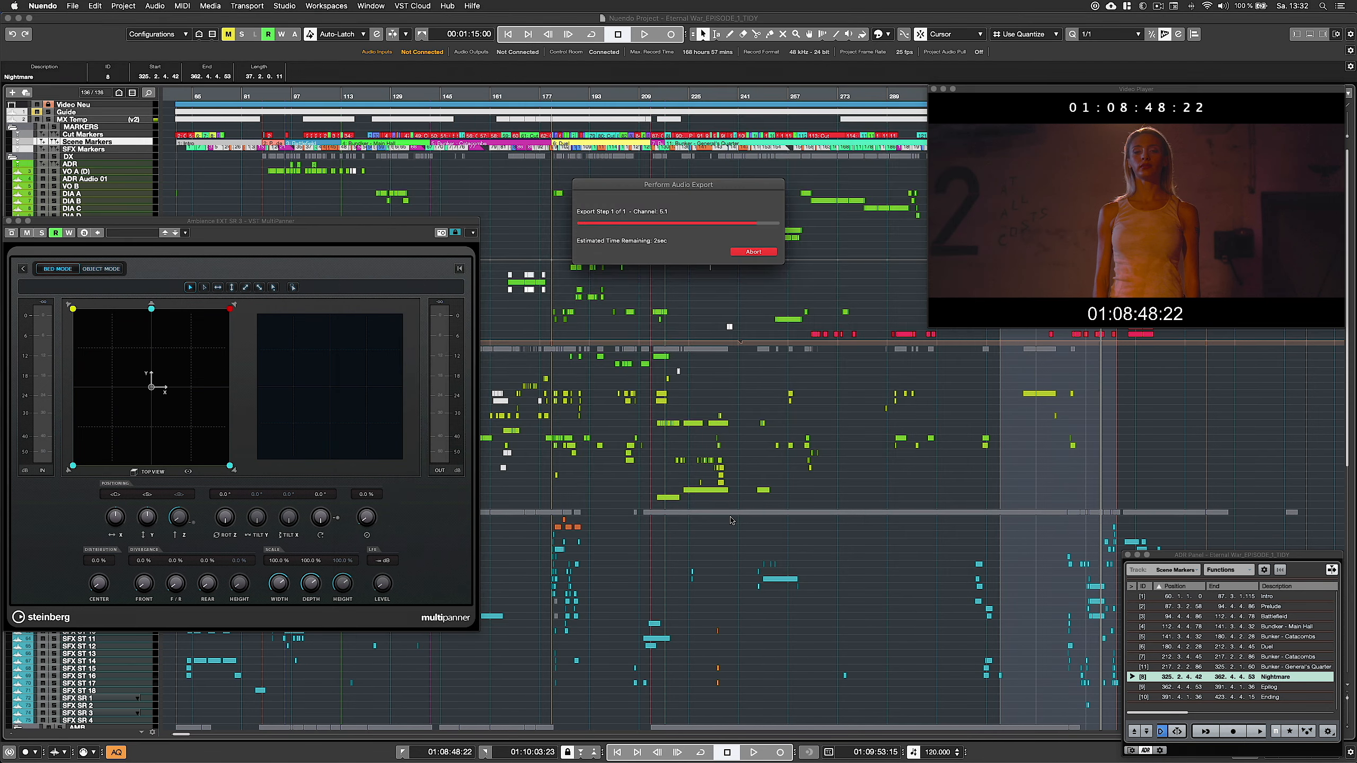
- Export the Demon Delay channel as an audio mixdown
click(906, 653)
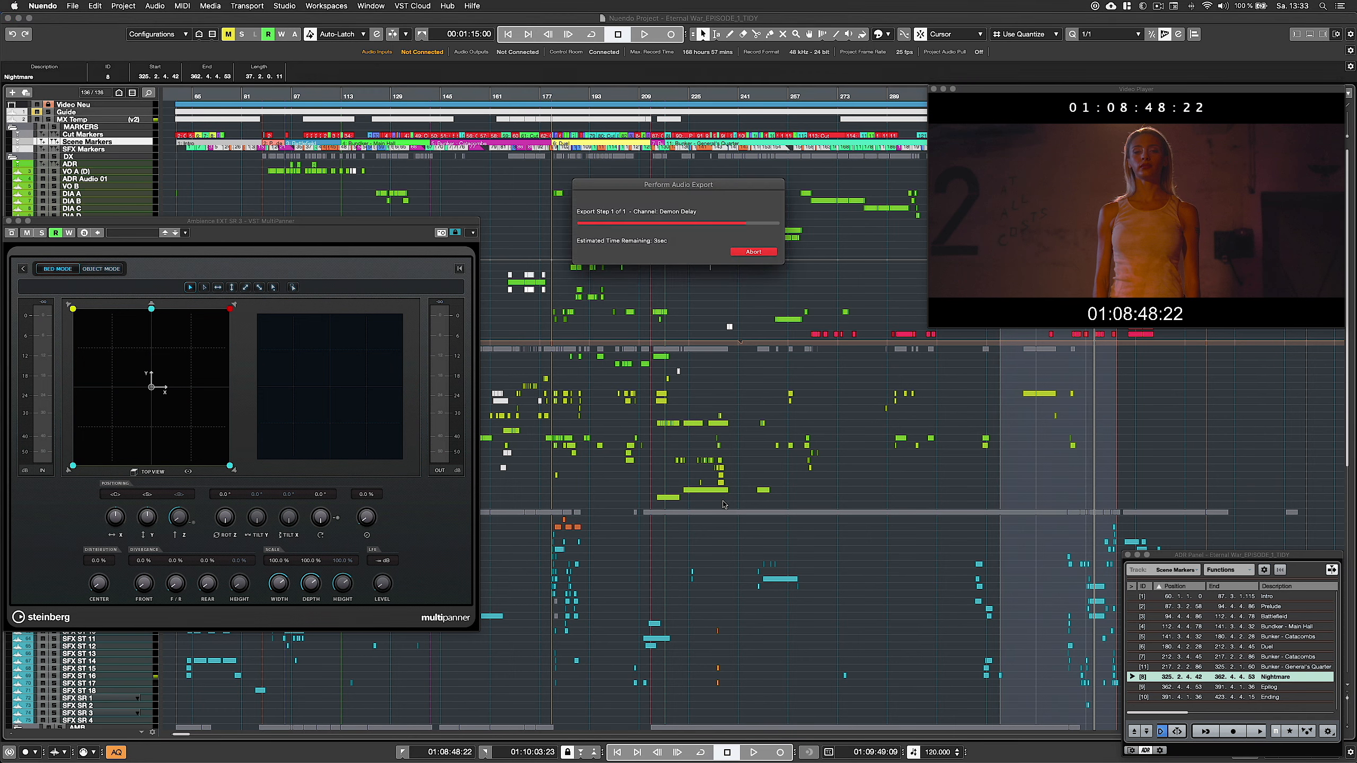
click(743, 277)
click(744, 277)
click(907, 652)
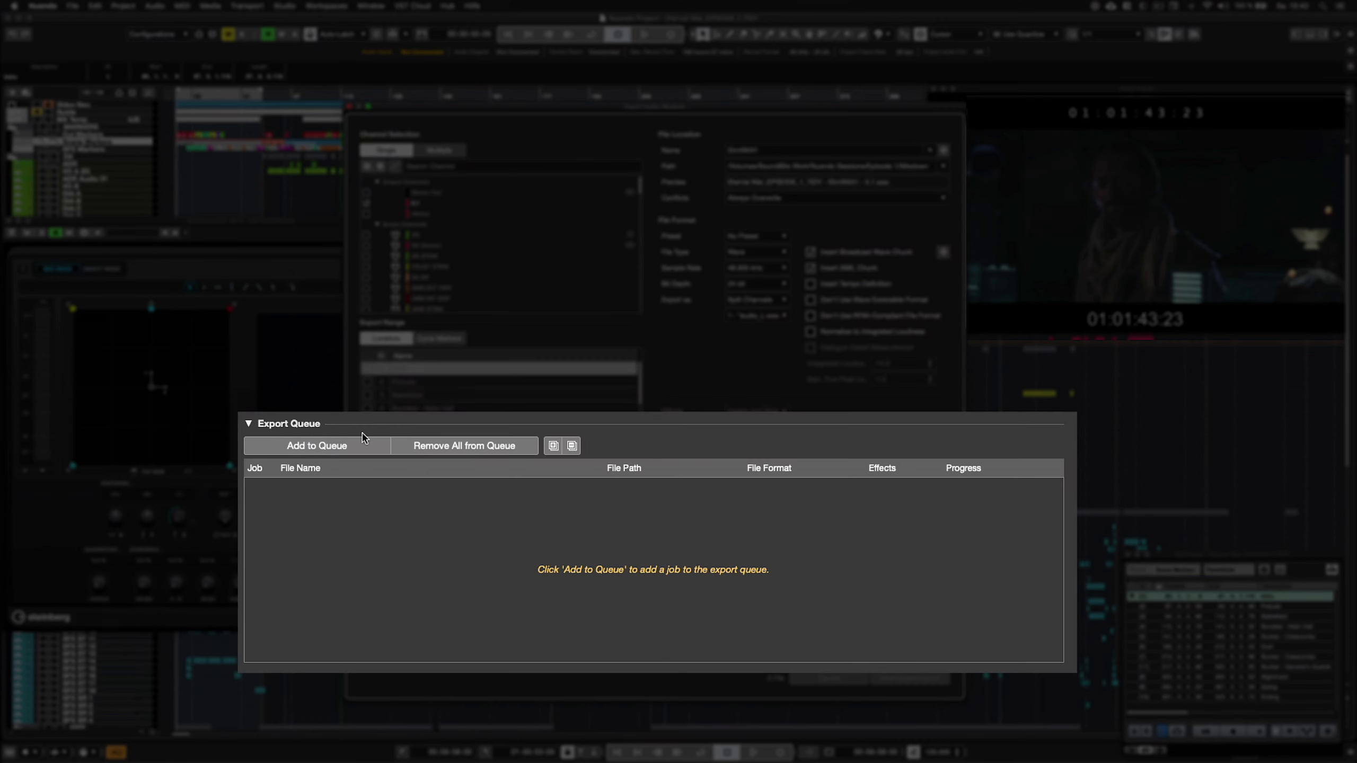
- Add the 5.1 mixdown, channel batch, cycle marker and channel batch, and cycle marker jobs to the export queue
click(357, 445)
click(359, 445)
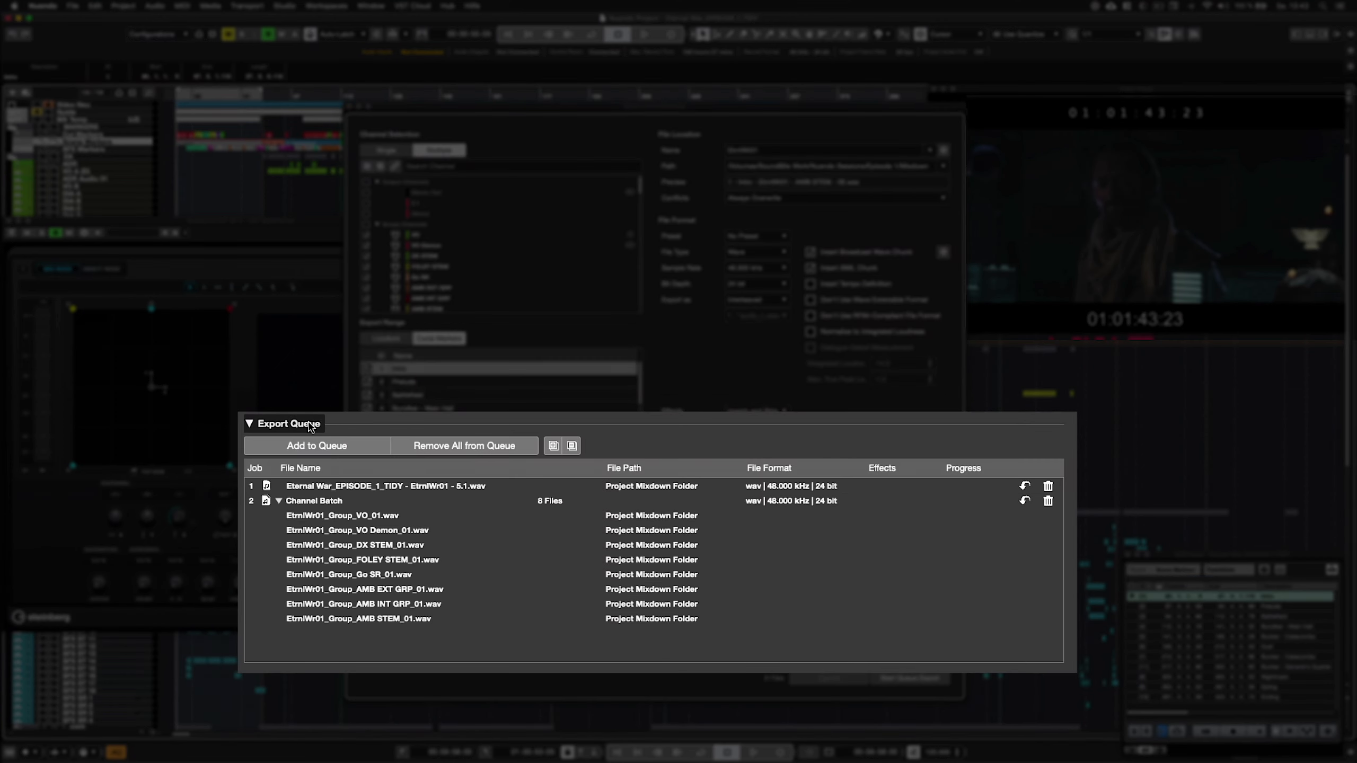
click(359, 445)
click(359, 445)
click(359, 445)
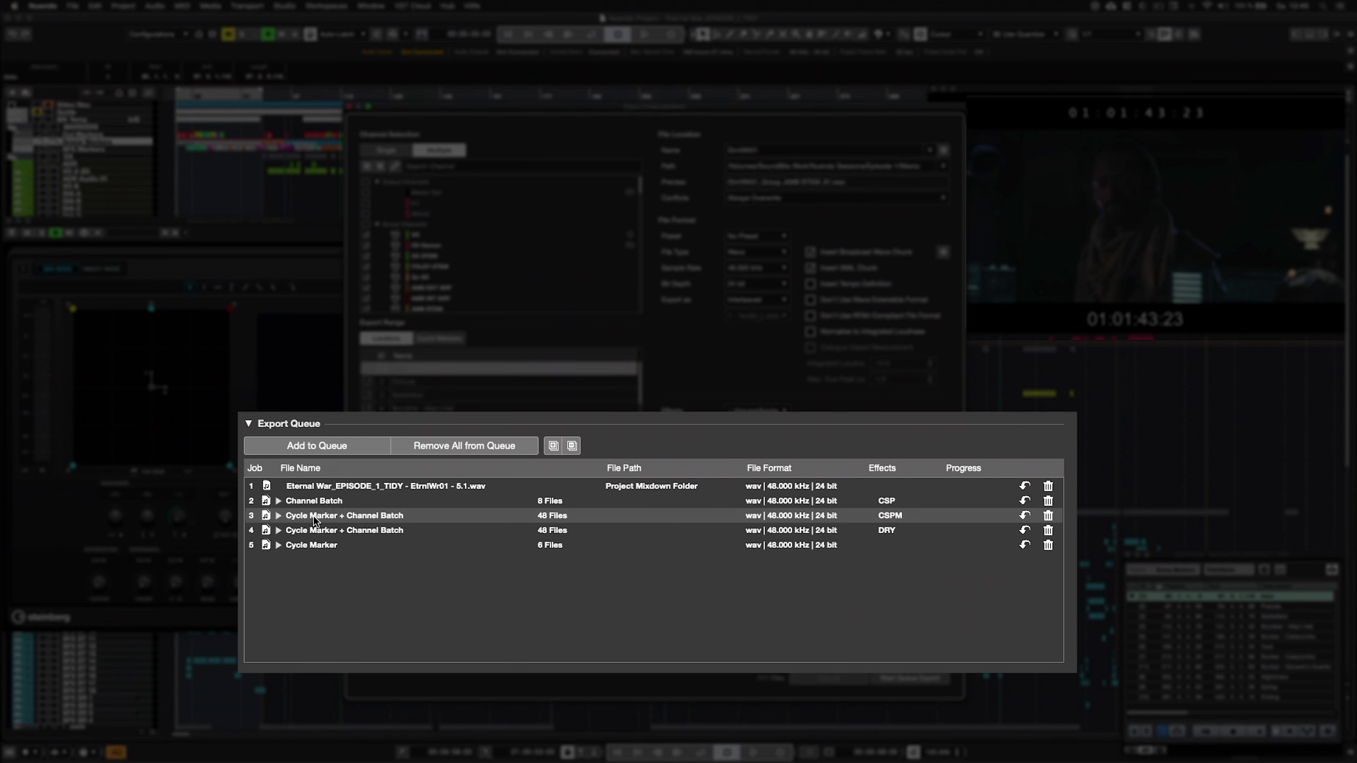
- Examine the file names and paths of the Channel Batch job and the first Cycle Marker + Channel Batch job in the queue
click(278, 502)
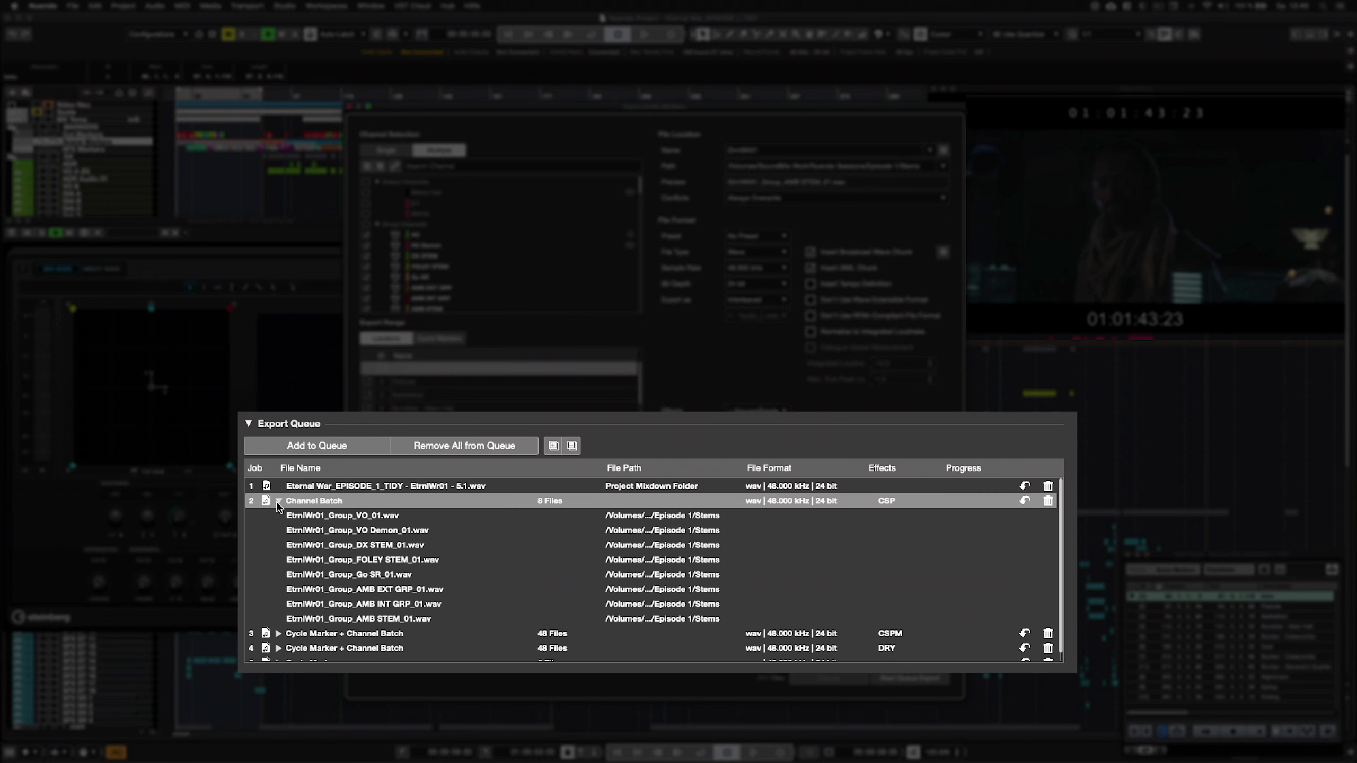
click(278, 501)
click(278, 515)
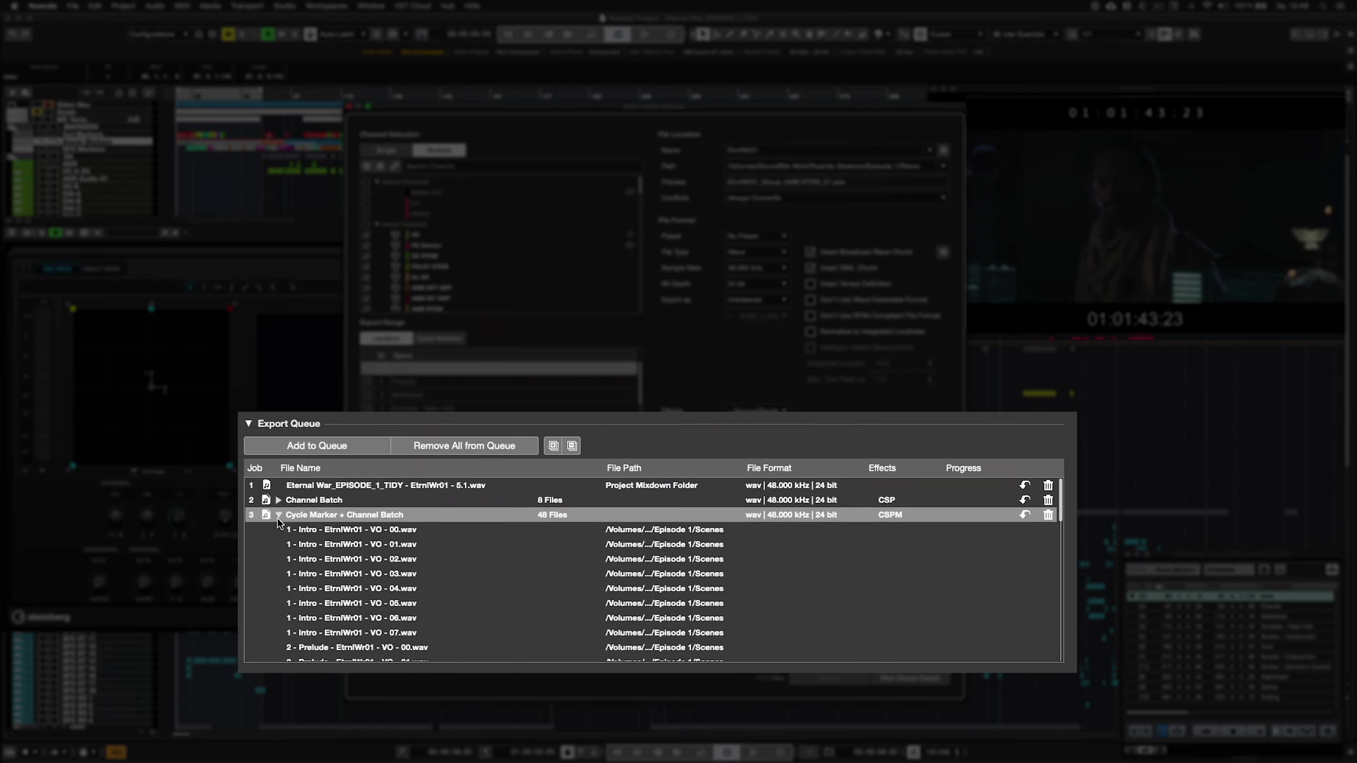
scroll(277, 520, down, 5)
scroll(278, 523, down, 10)
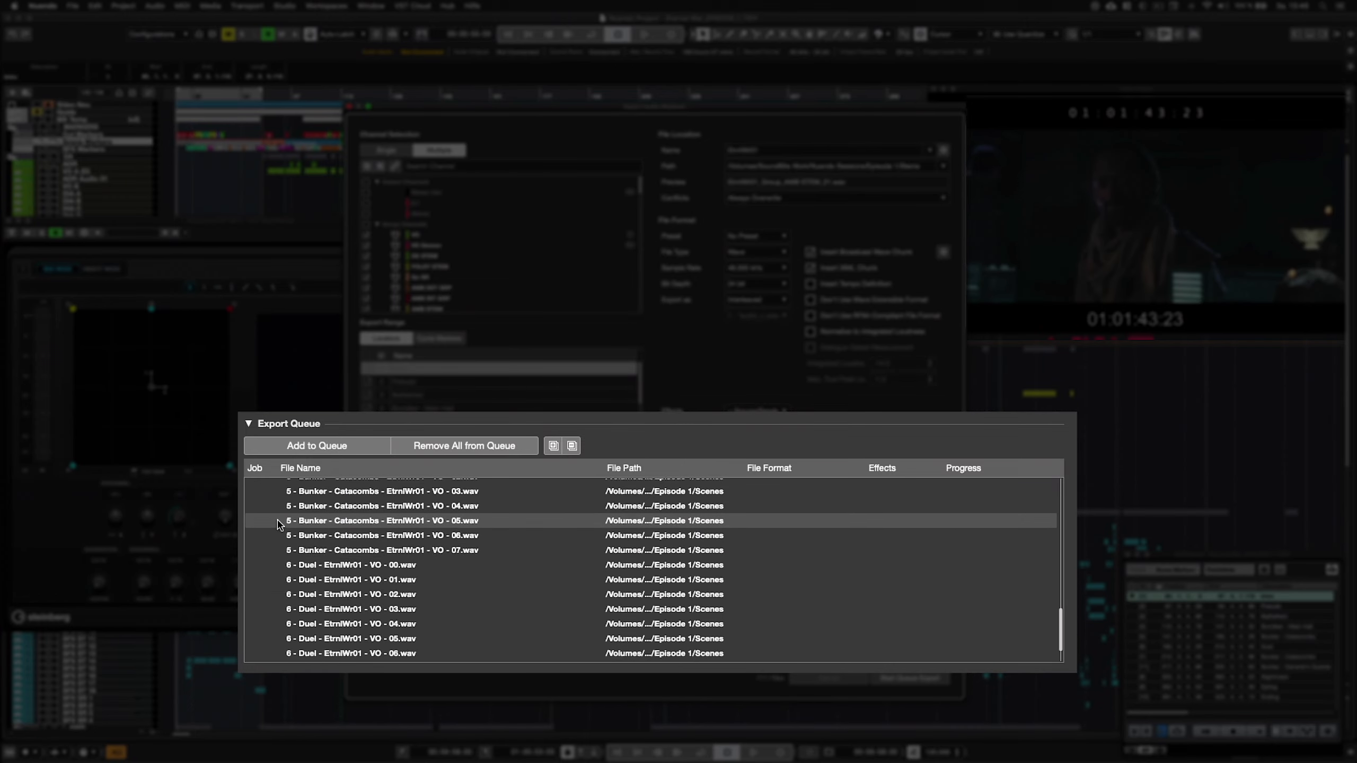
scroll(277, 524, up, 15)
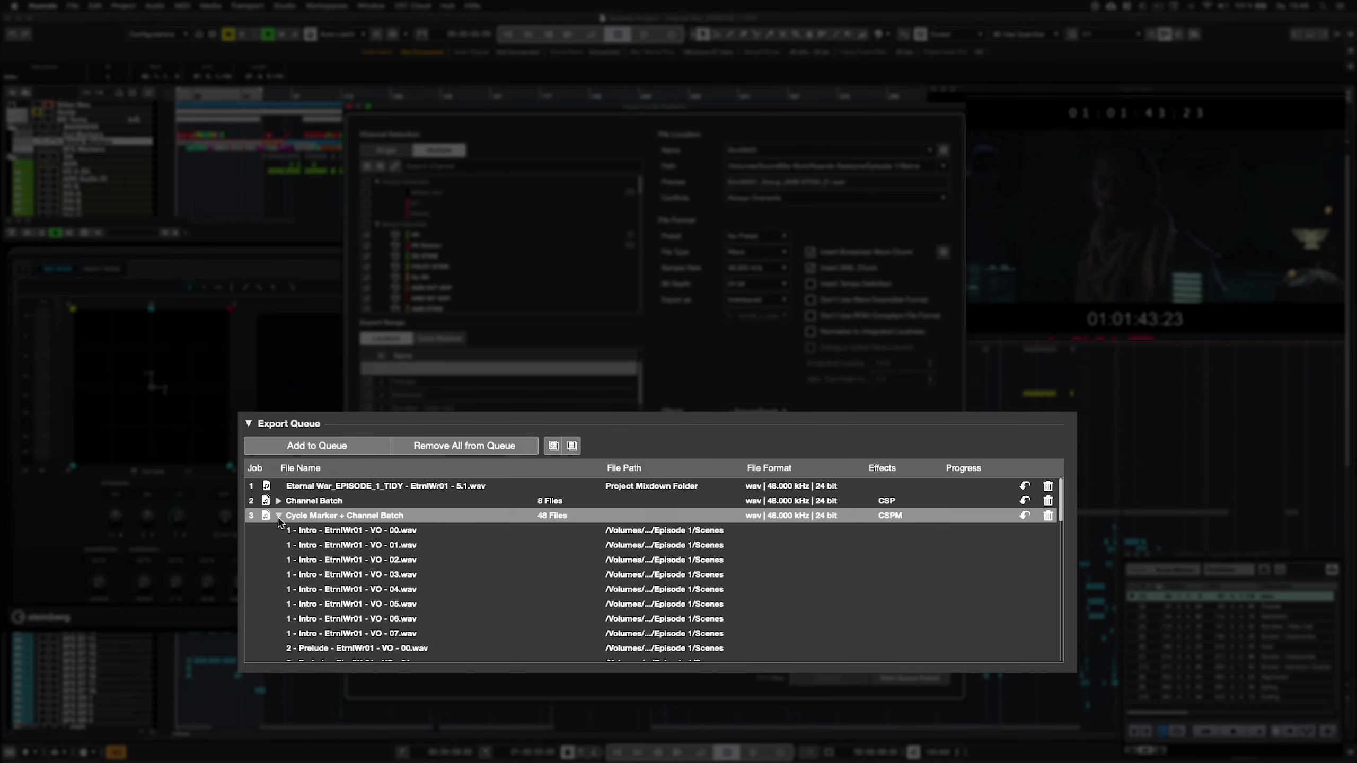
click(278, 515)
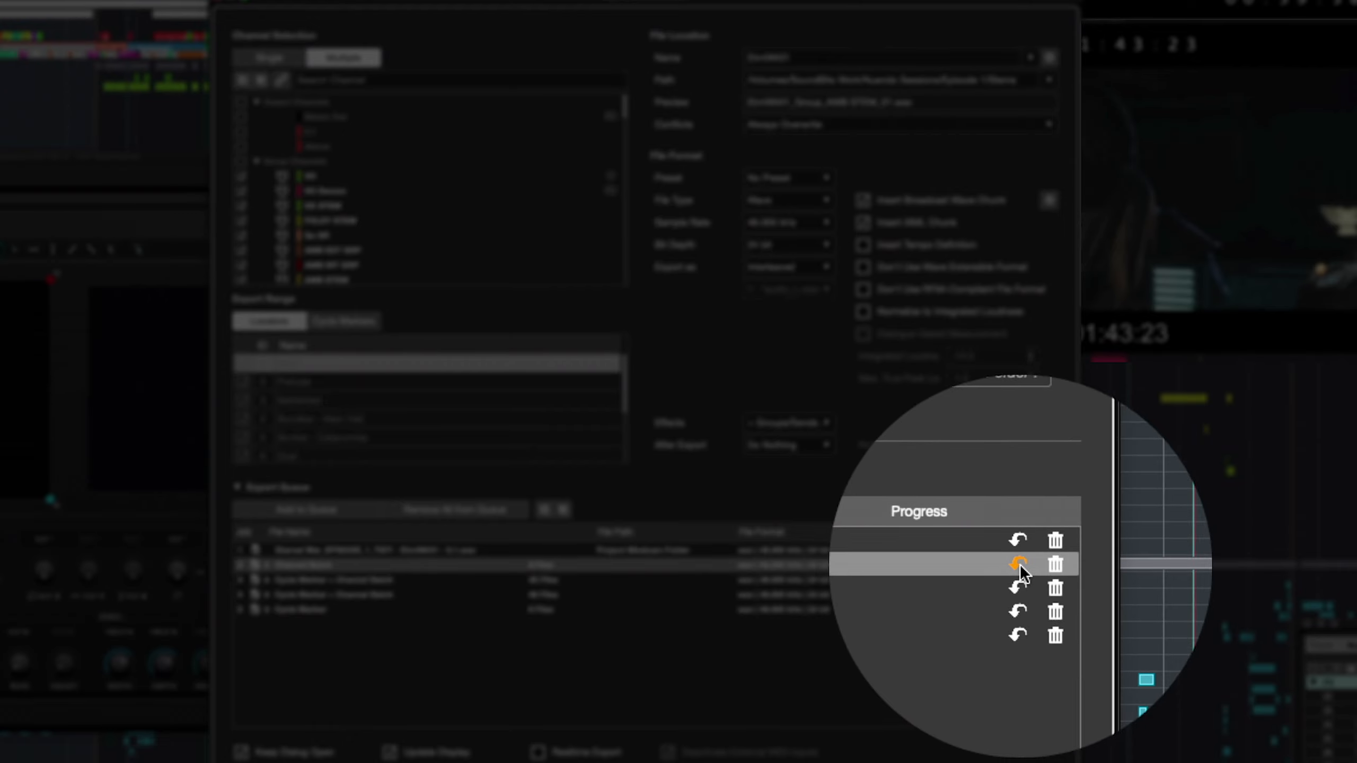
- Recall the export settings of queue job 1 and remove job 4 from the queue
click(1018, 540)
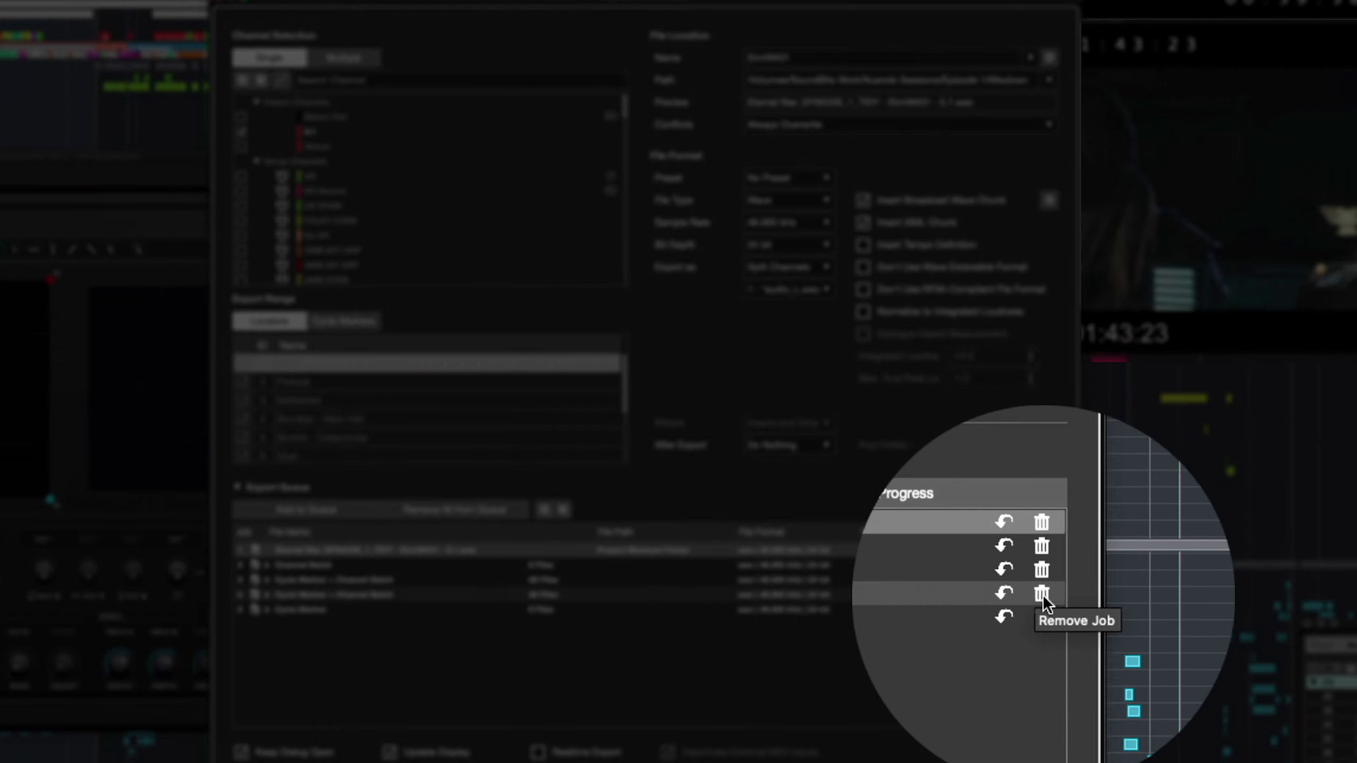
click(1043, 593)
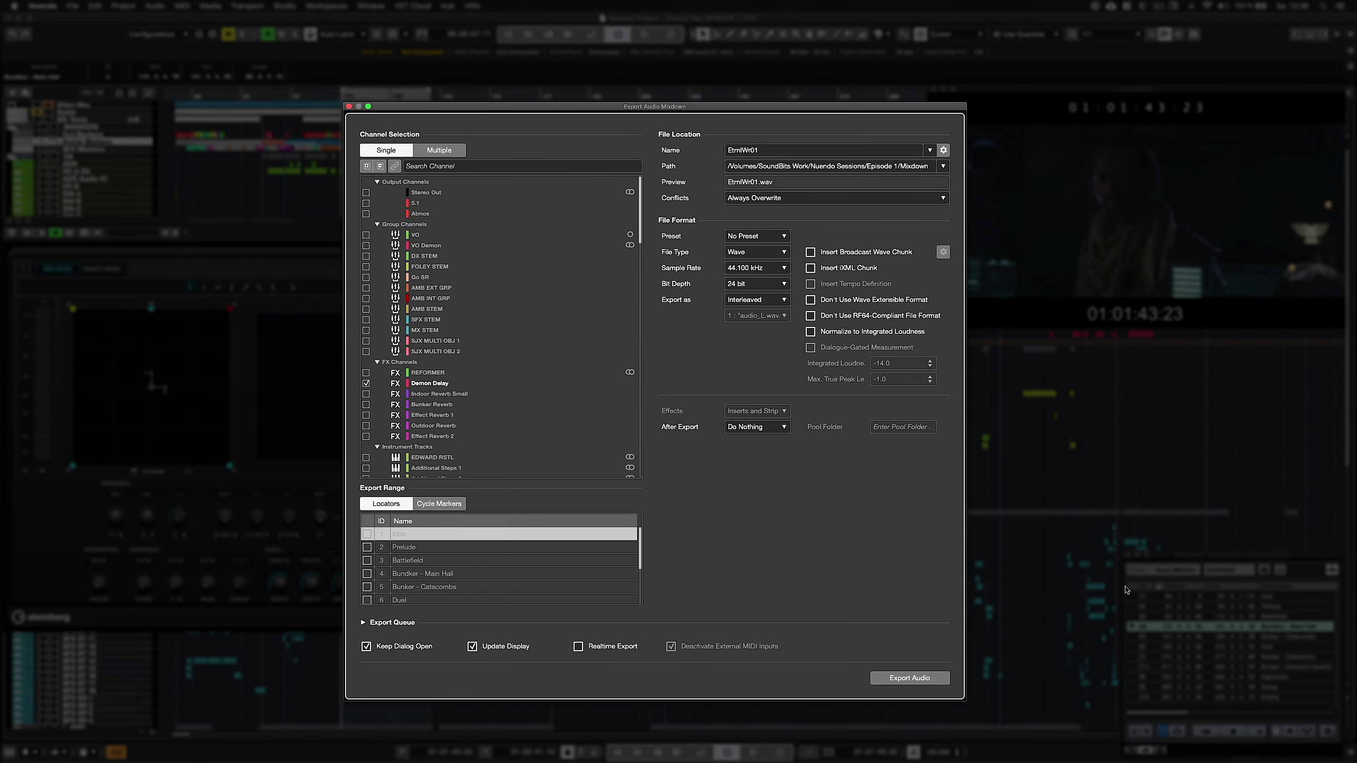
- Set the export range in turn to the Intro, Battlefield and first Bunker - Catacombs scene markers
click(1132, 598)
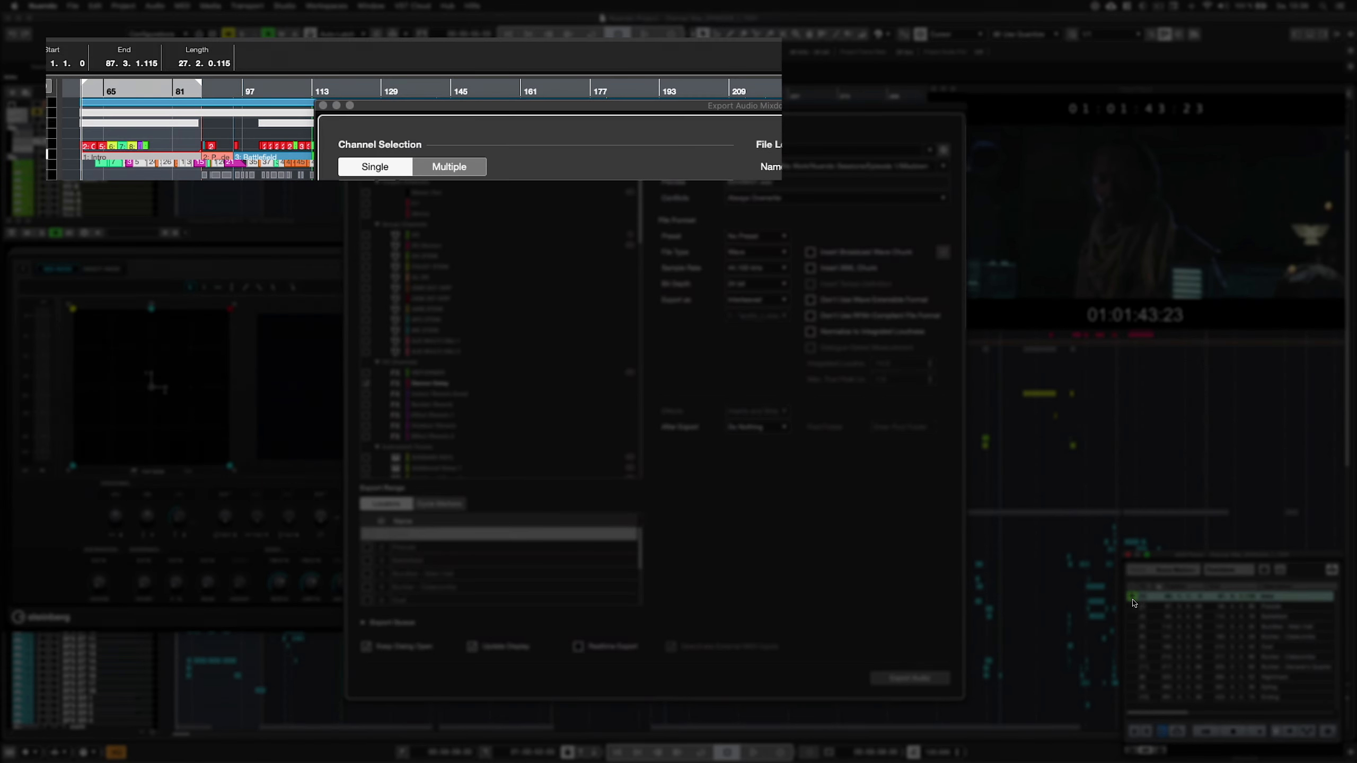
click(1130, 616)
click(1129, 636)
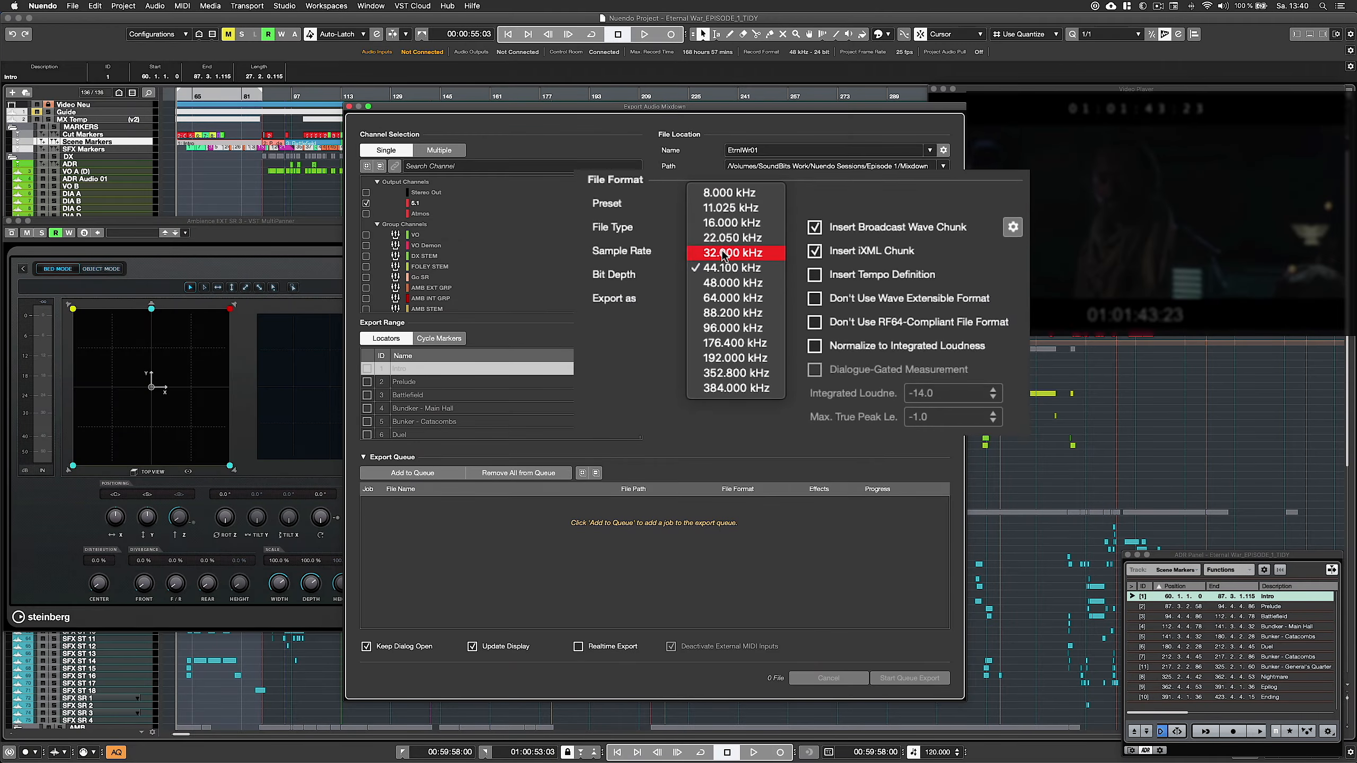
- Set the mixdown's sample rate to 48.000 kHz and export it as Split Channels
click(724, 286)
click(727, 283)
click(725, 323)
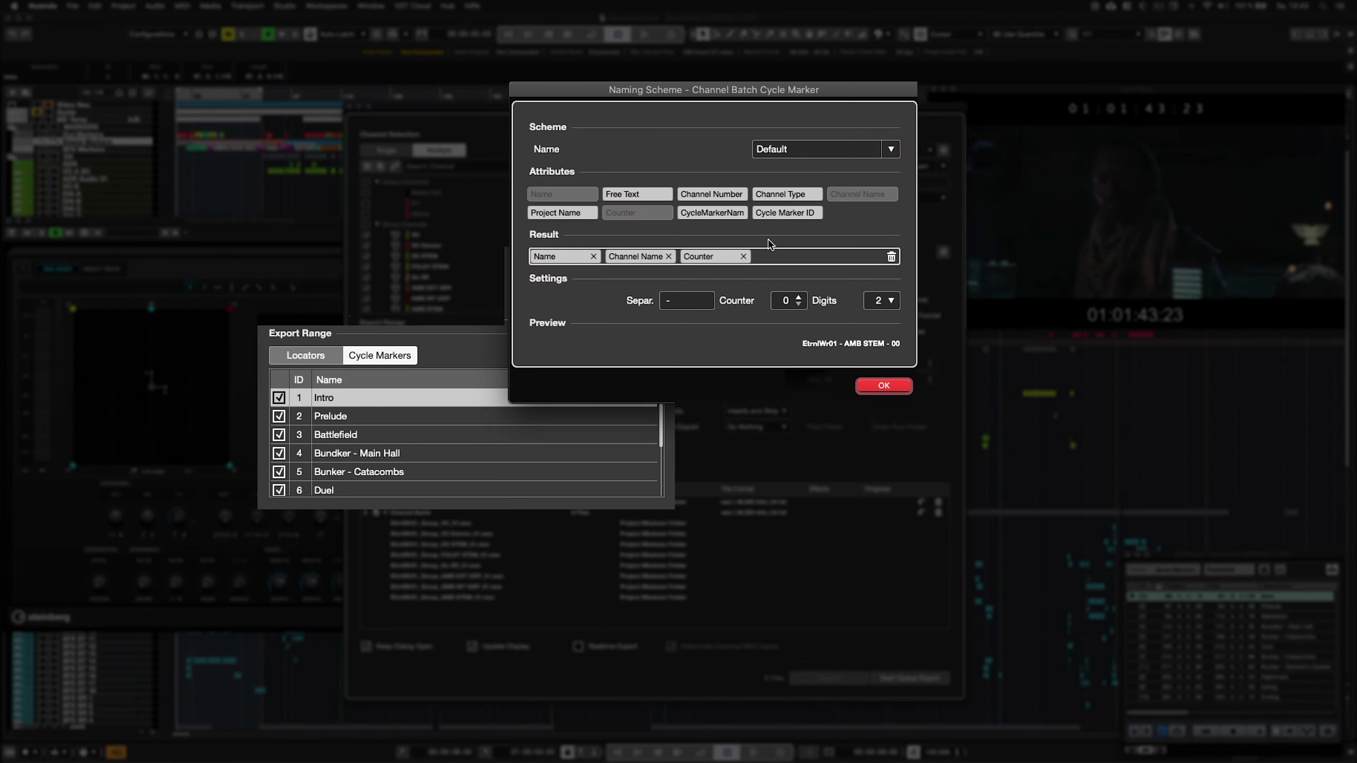
- Add the cycle marker name and Cycle Marker ID attributes to the channel batch cycle marker naming scheme
drag(546, 263, 534, 262)
drag(788, 212, 822, 257)
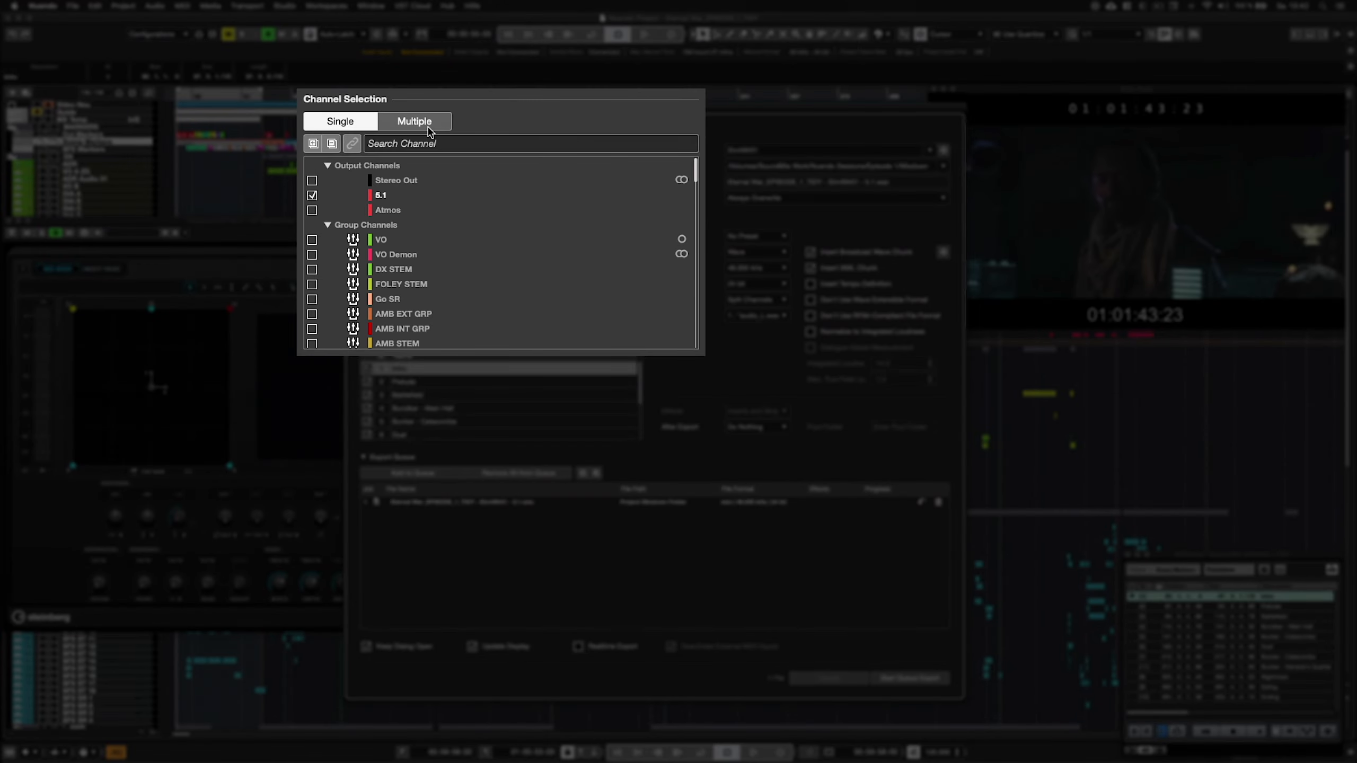
- Set the channel selection to Multiple and the export effects to + Groups/Sends (CSP)
click(414, 121)
click(756, 411)
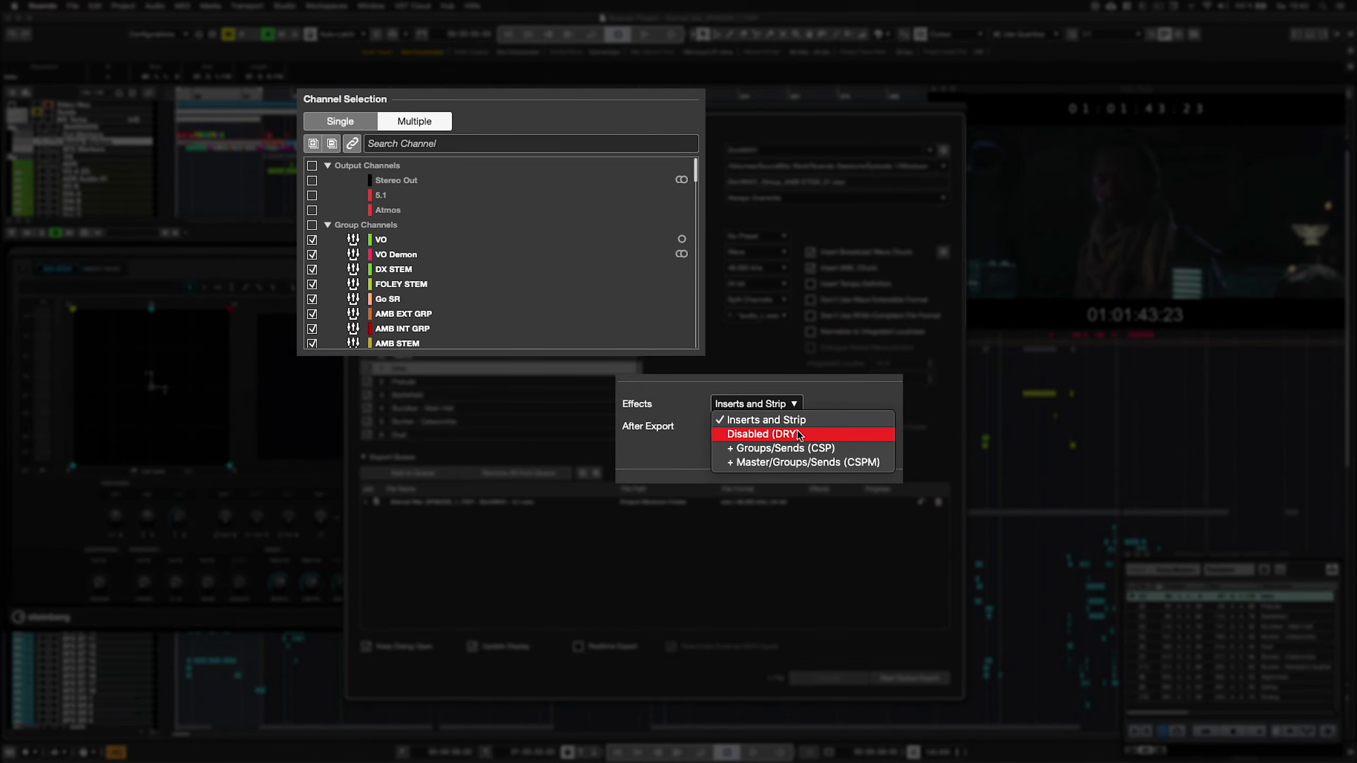
click(864, 452)
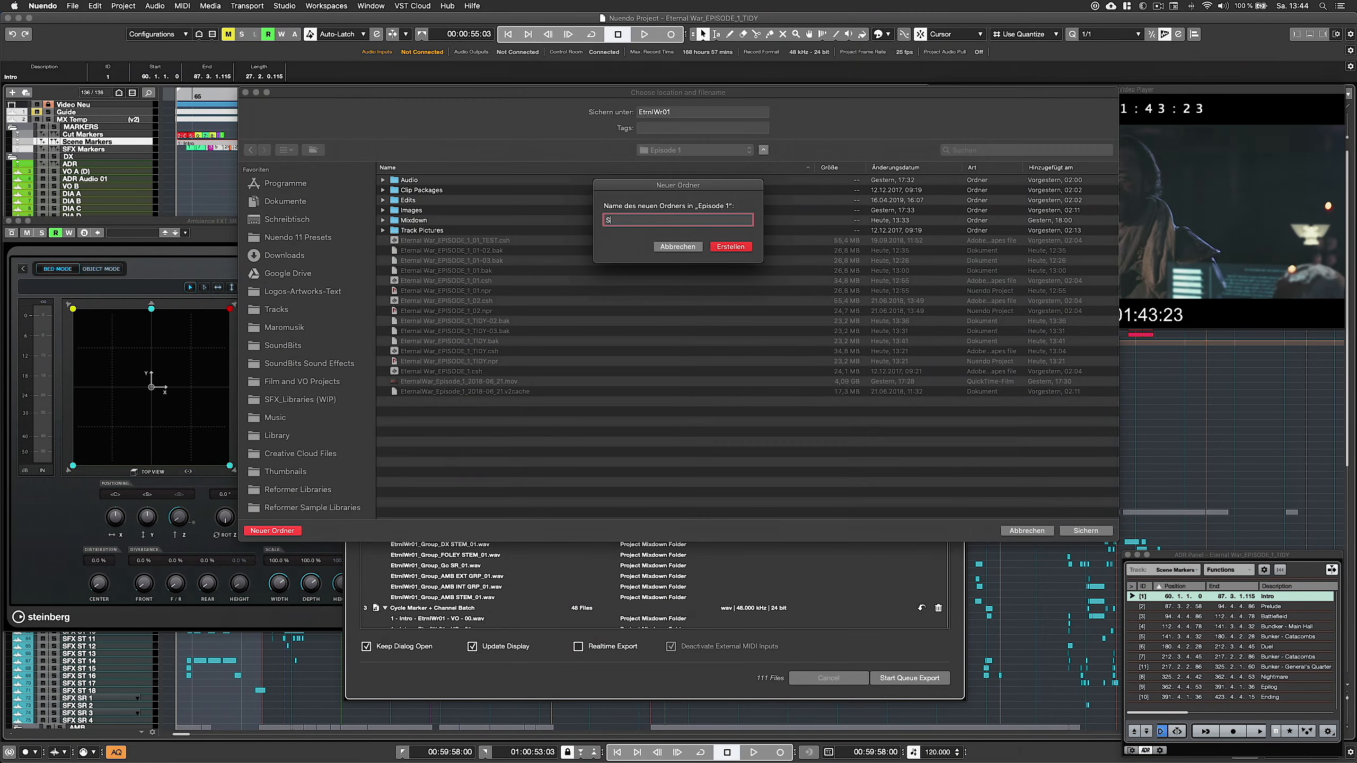
- Create Stems and Scenes folders inside Episode 1 and choose them as export paths
text(Stems)
key(Return)
click(1076, 532)
text(Scenes)
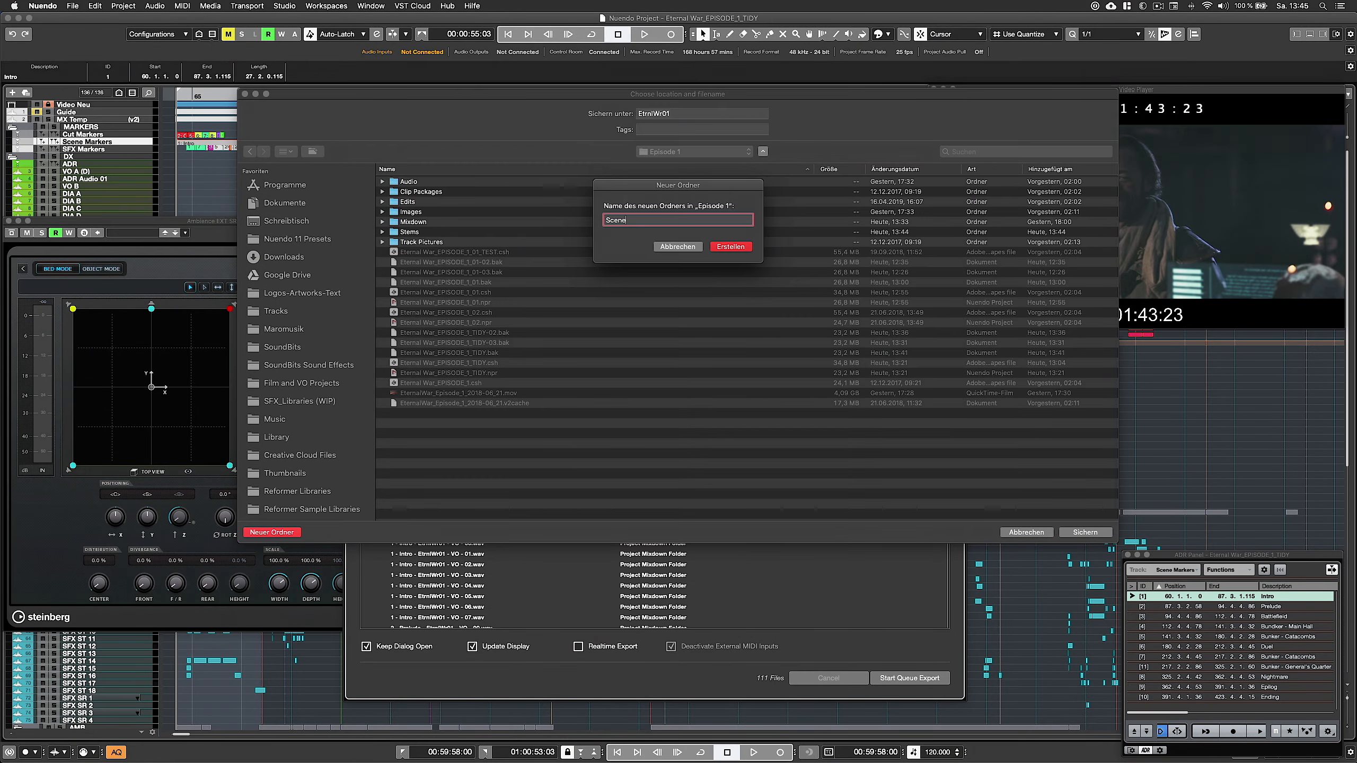
key(Return)
click(1072, 532)
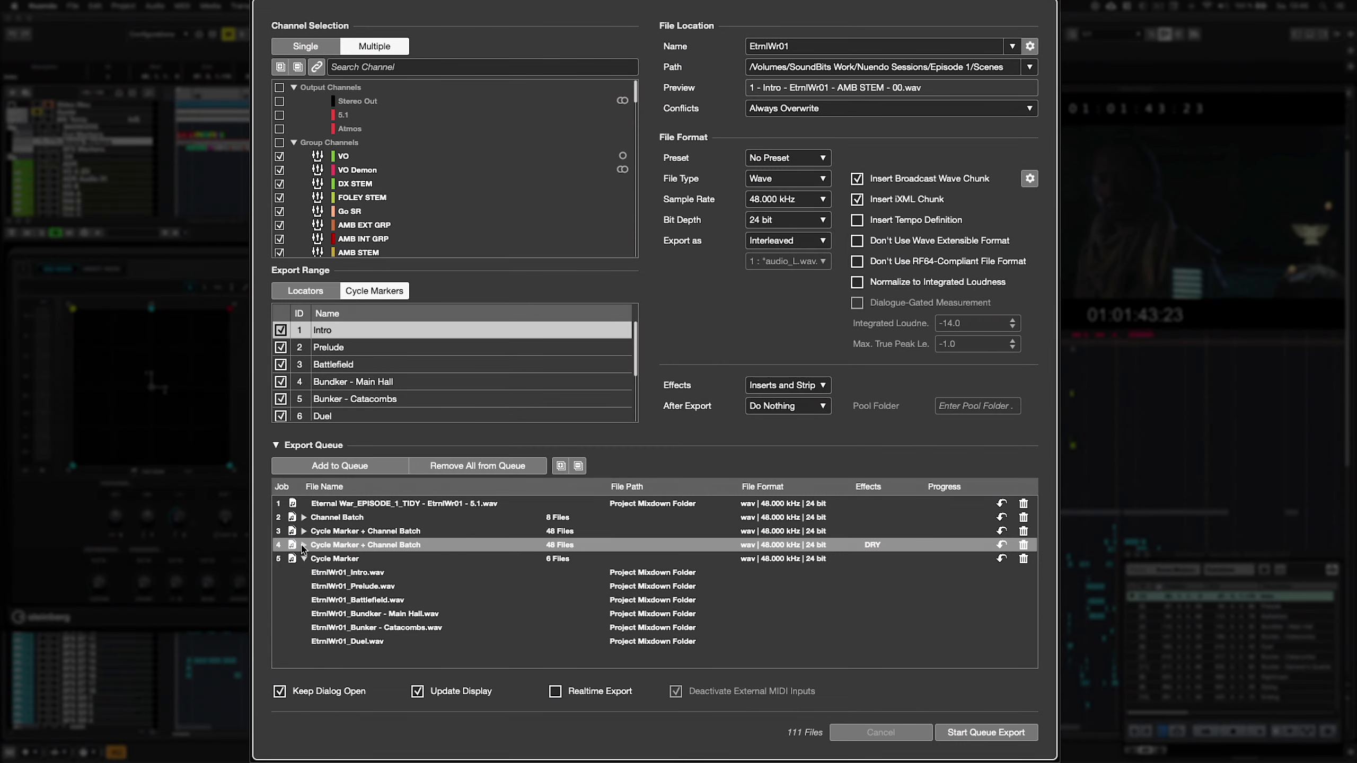
- Collapse the file lists of the batch jobs in the export queue and start the queue export
click(304, 546)
click(303, 531)
click(303, 532)
click(304, 518)
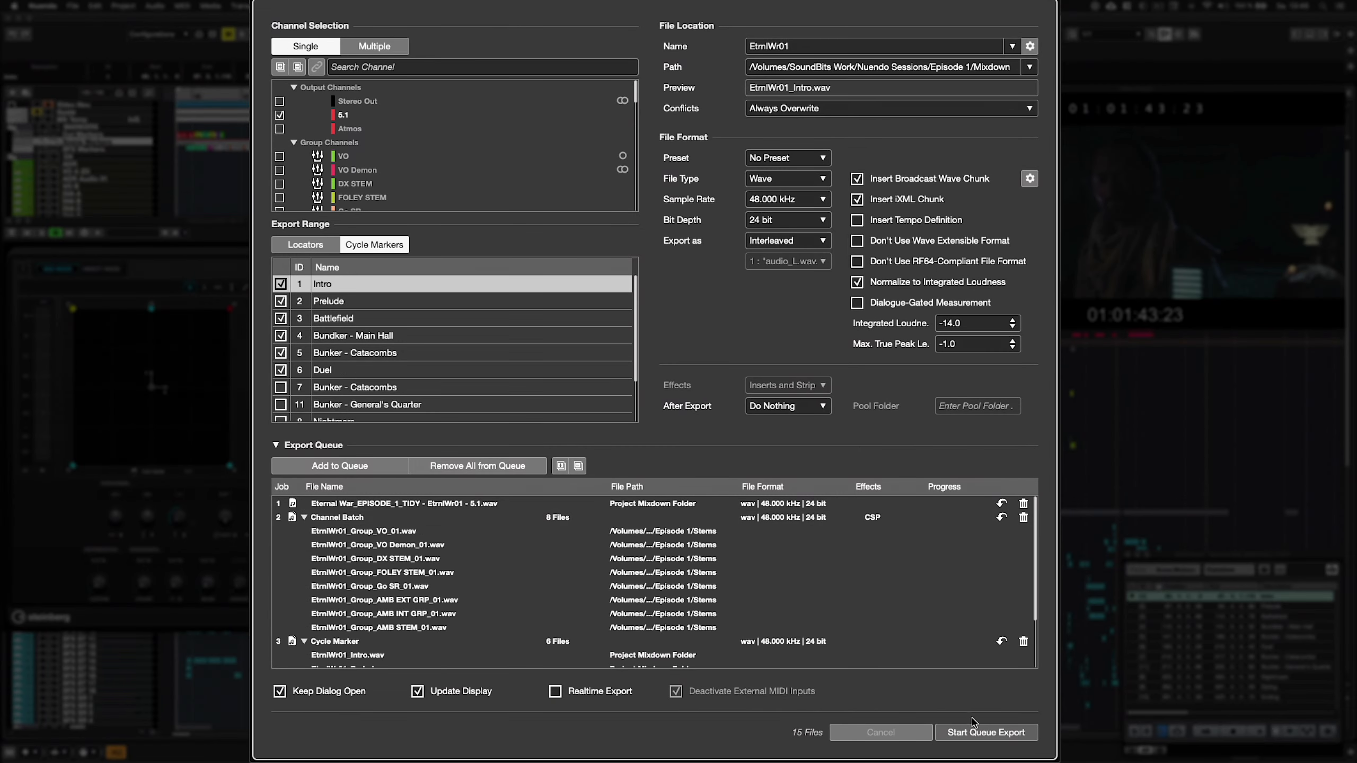
click(972, 730)
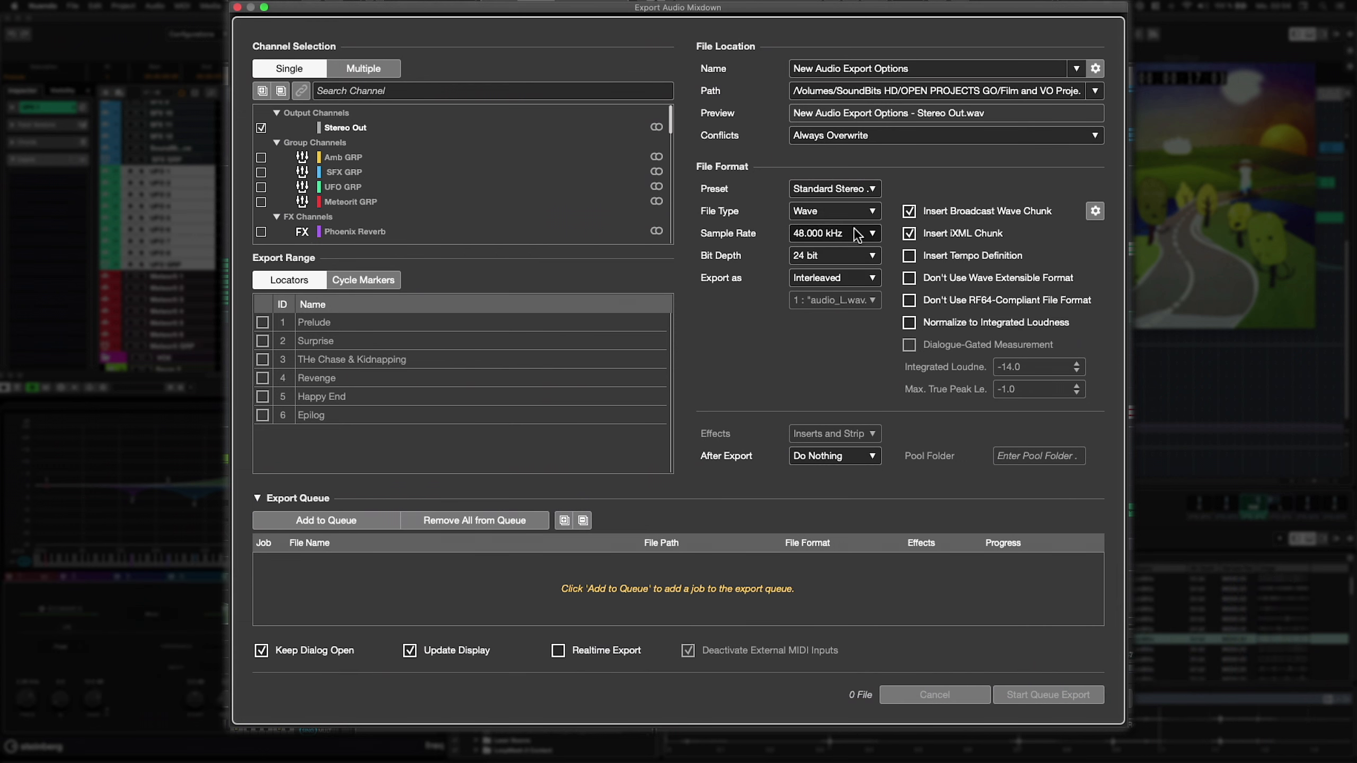
- Apply the HQ MP3 file format preset to the Stereo Out export
click(850, 190)
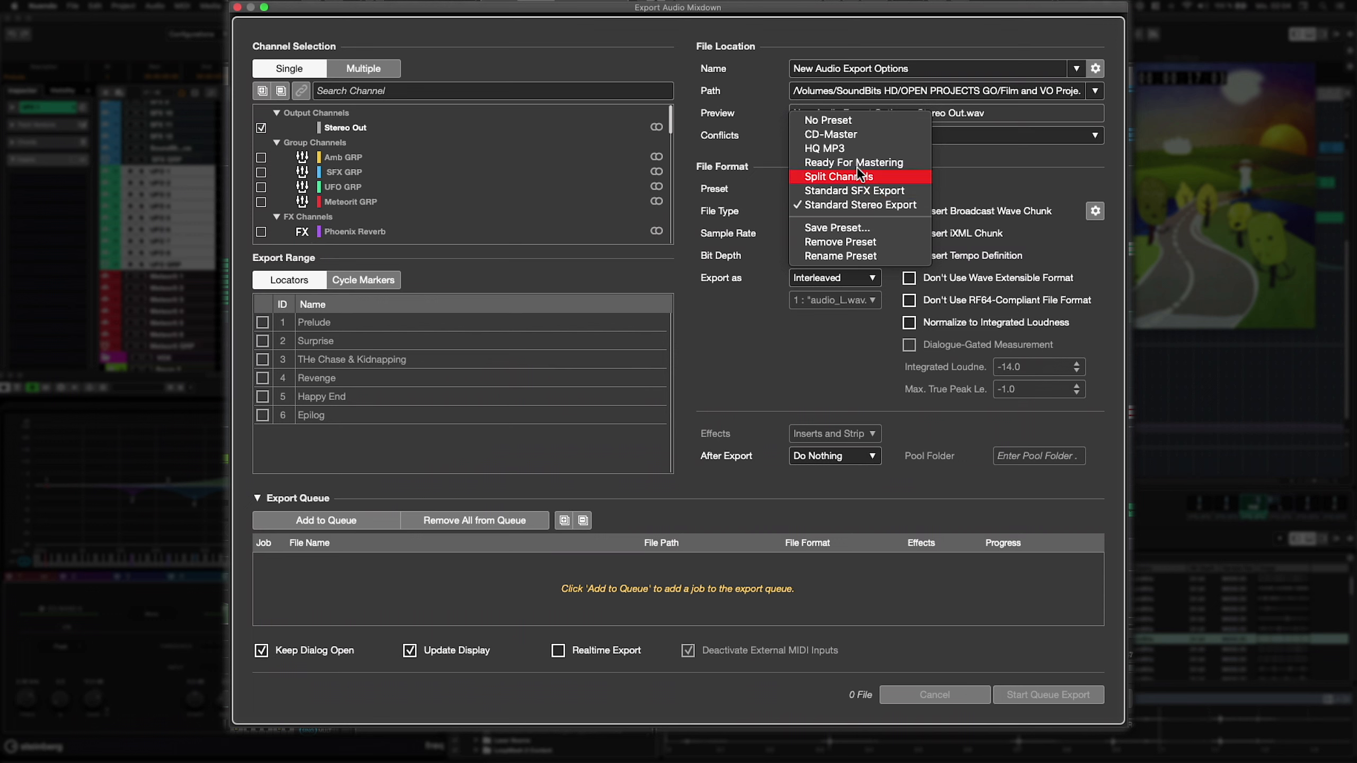
click(860, 149)
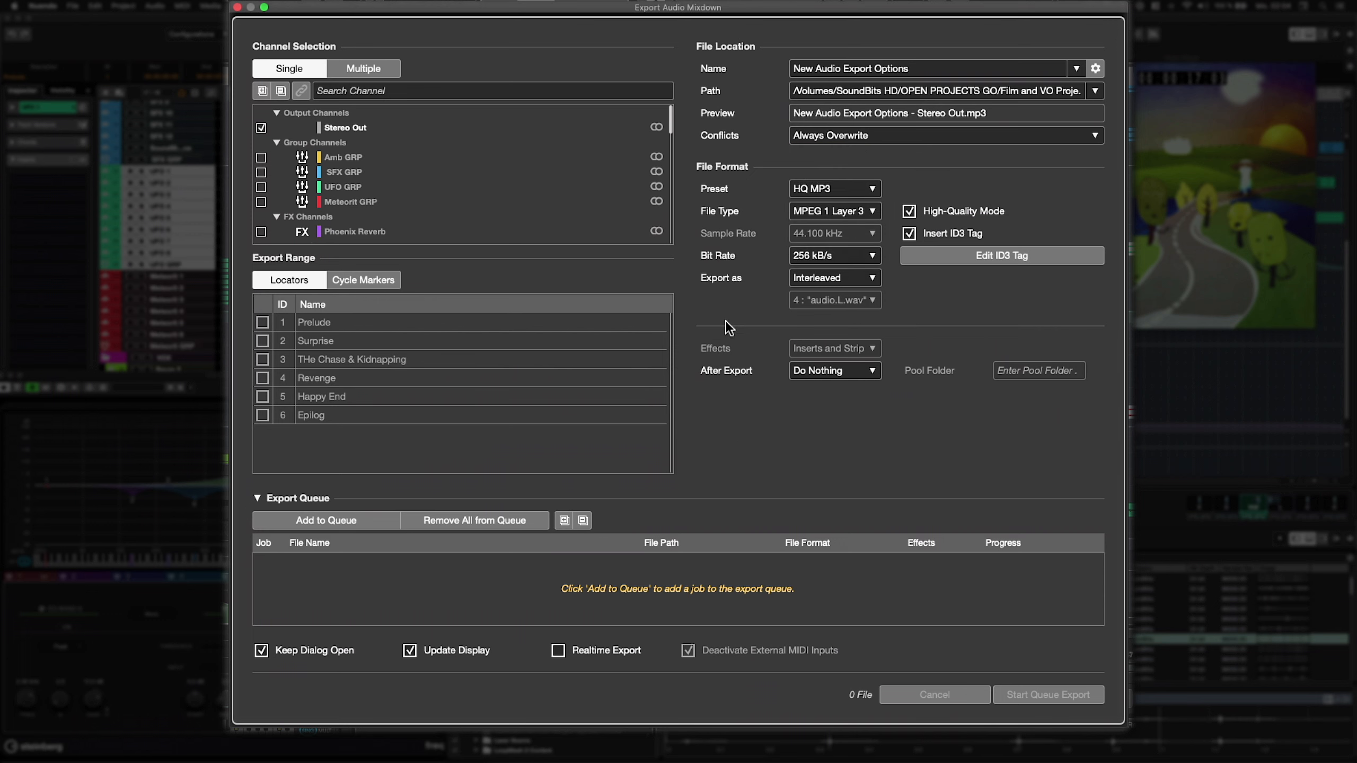
- Queue the Stereo Out MP3 export, apply the Standard Stereo Export format preset and queue Stereo Out again
click(356, 519)
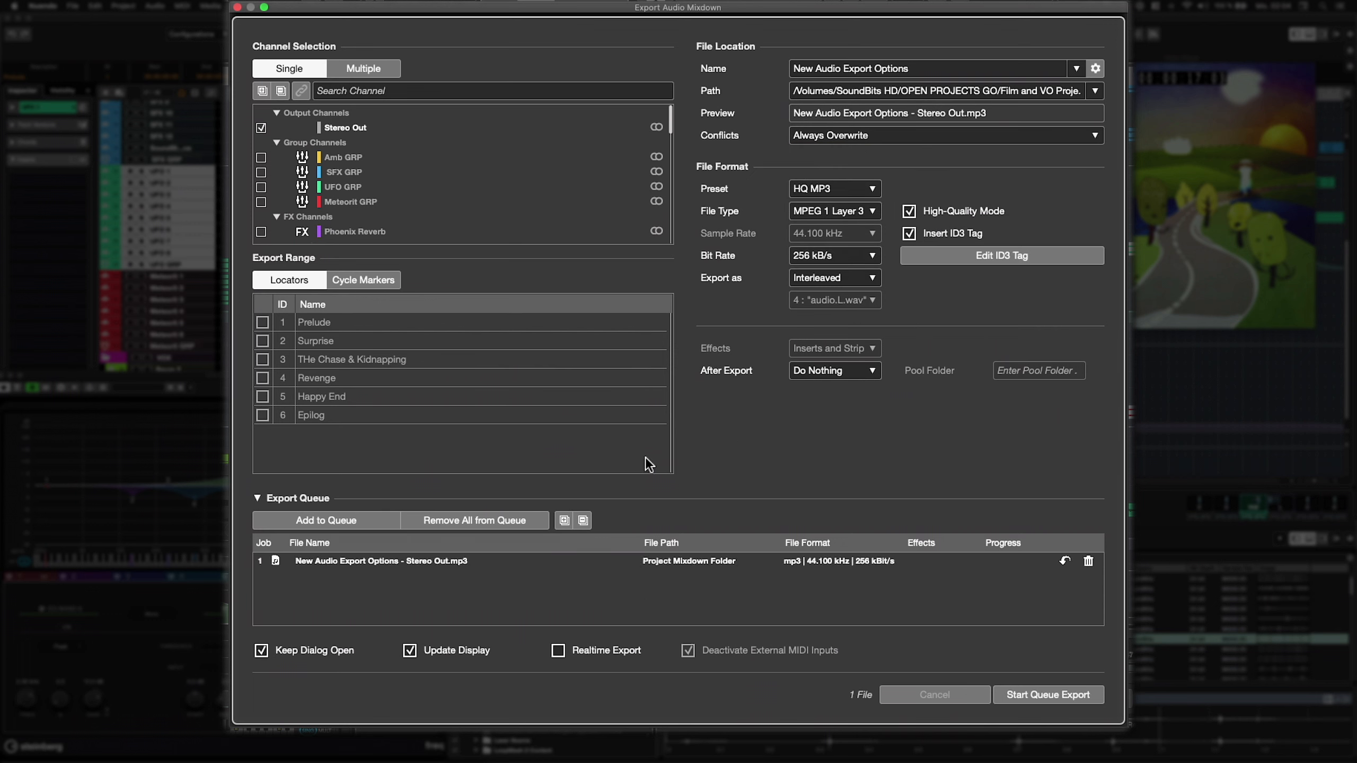
click(833, 189)
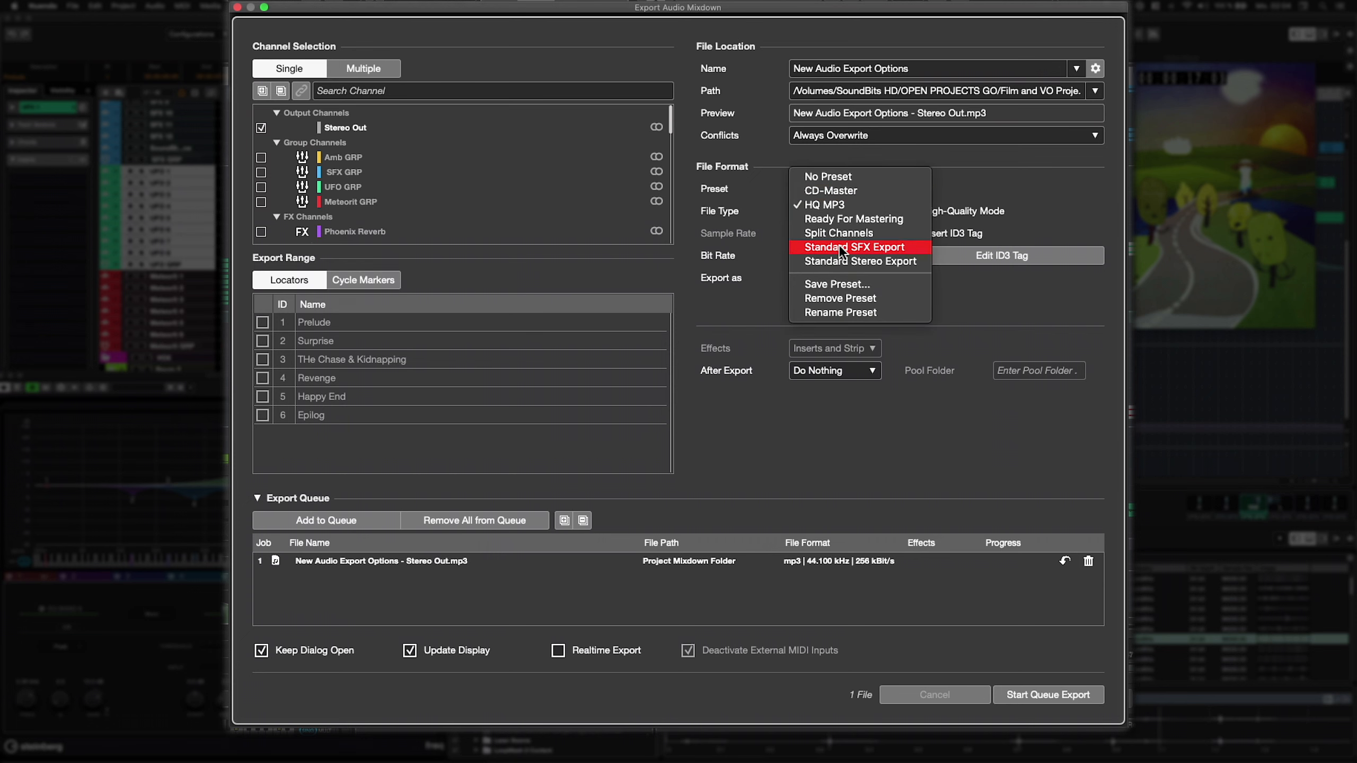
click(835, 261)
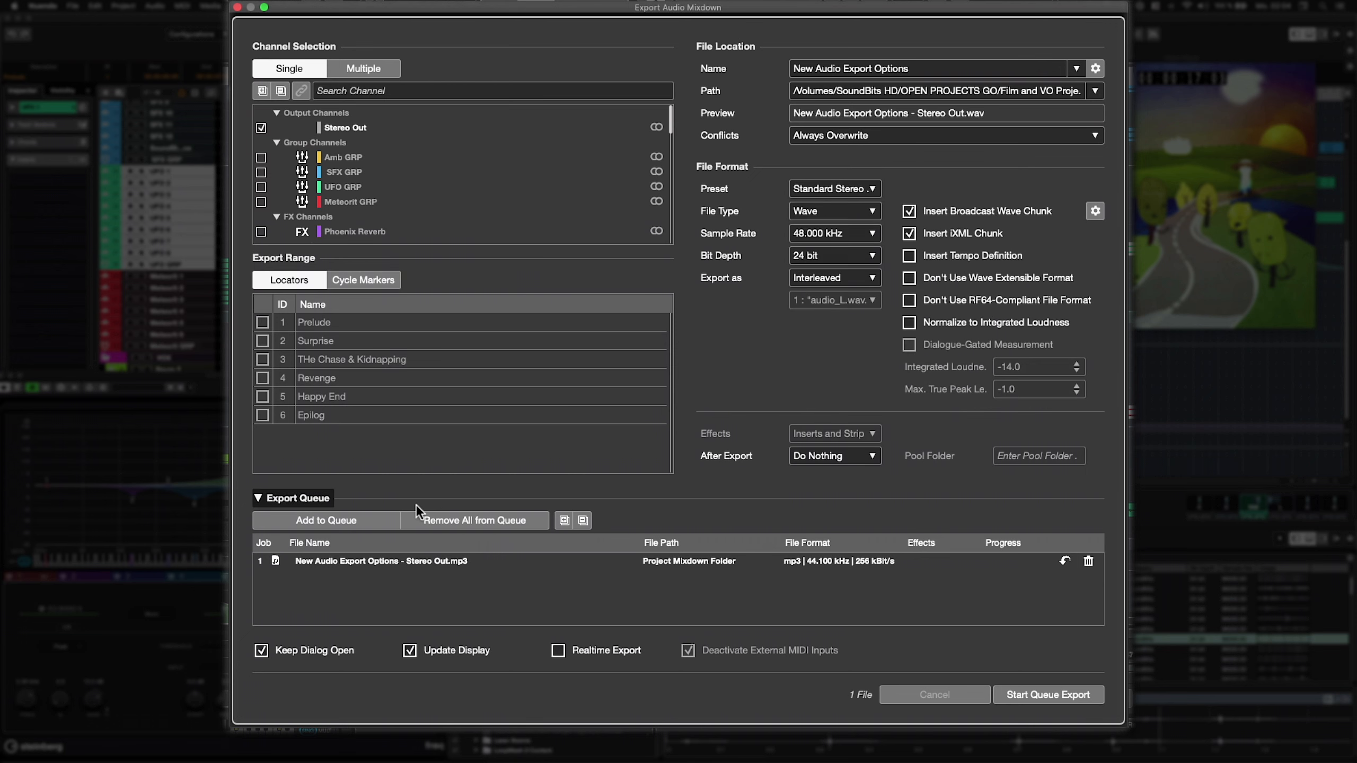
click(338, 520)
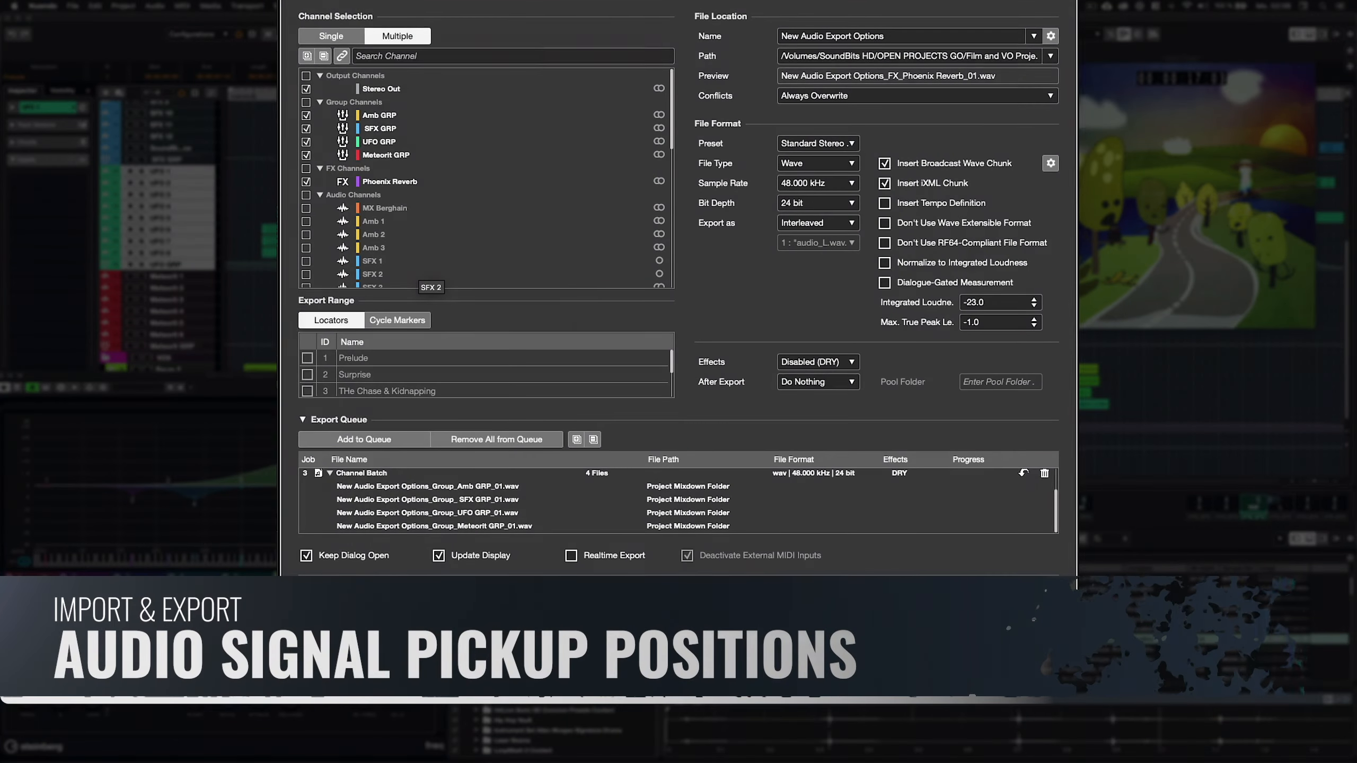
- Open the export effects choices and enable Normalize to Integrated Loudness
click(853, 365)
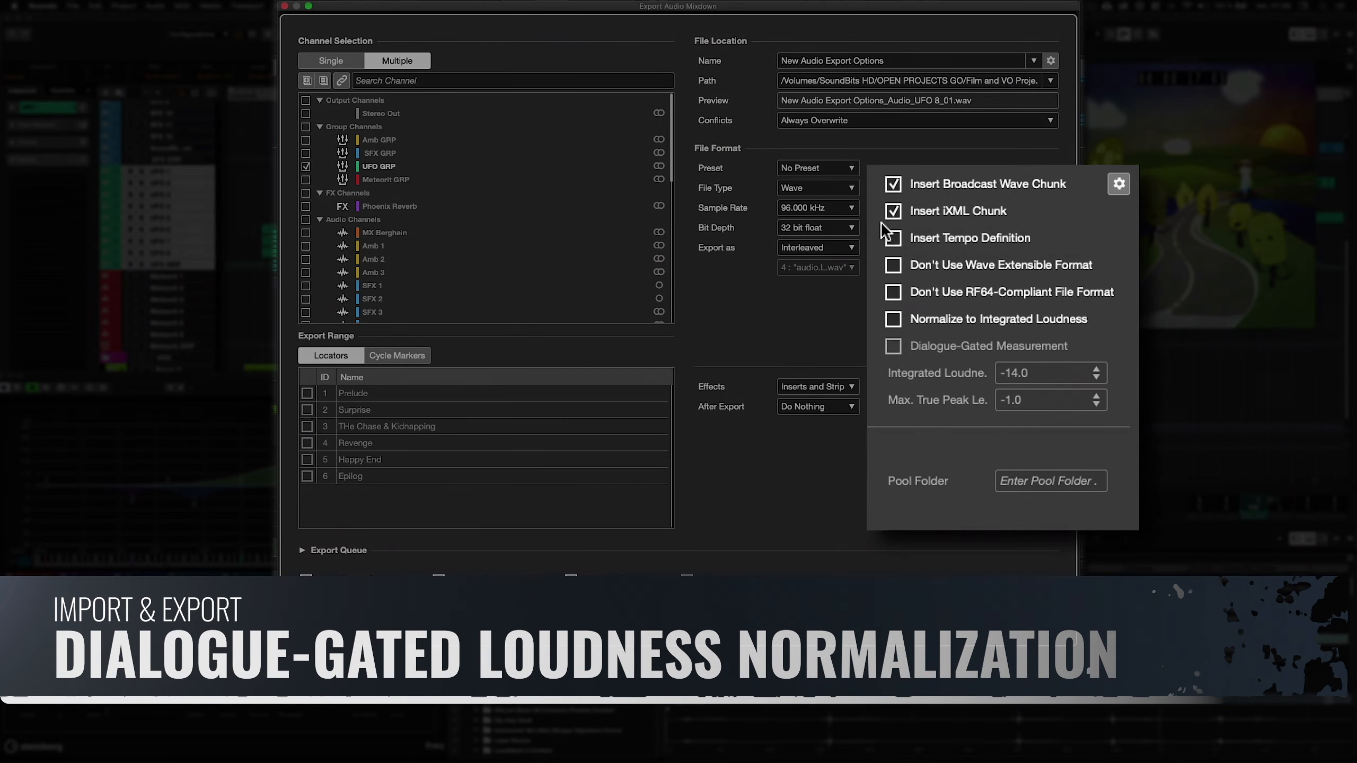
click(892, 319)
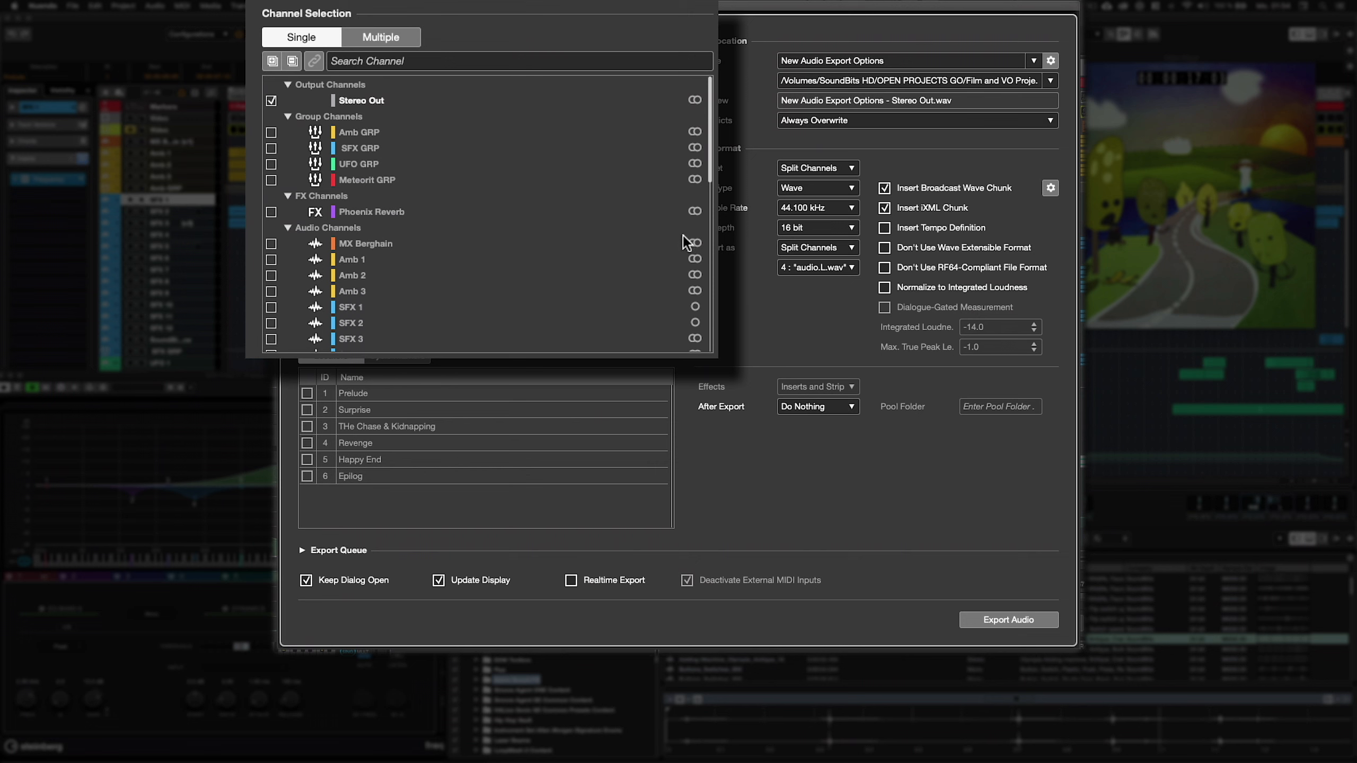
- Set the channel selection to Multiple and include the audio channels SFX 1 through SFX 7 in the export
click(384, 36)
scroll(476, 315, down, 3)
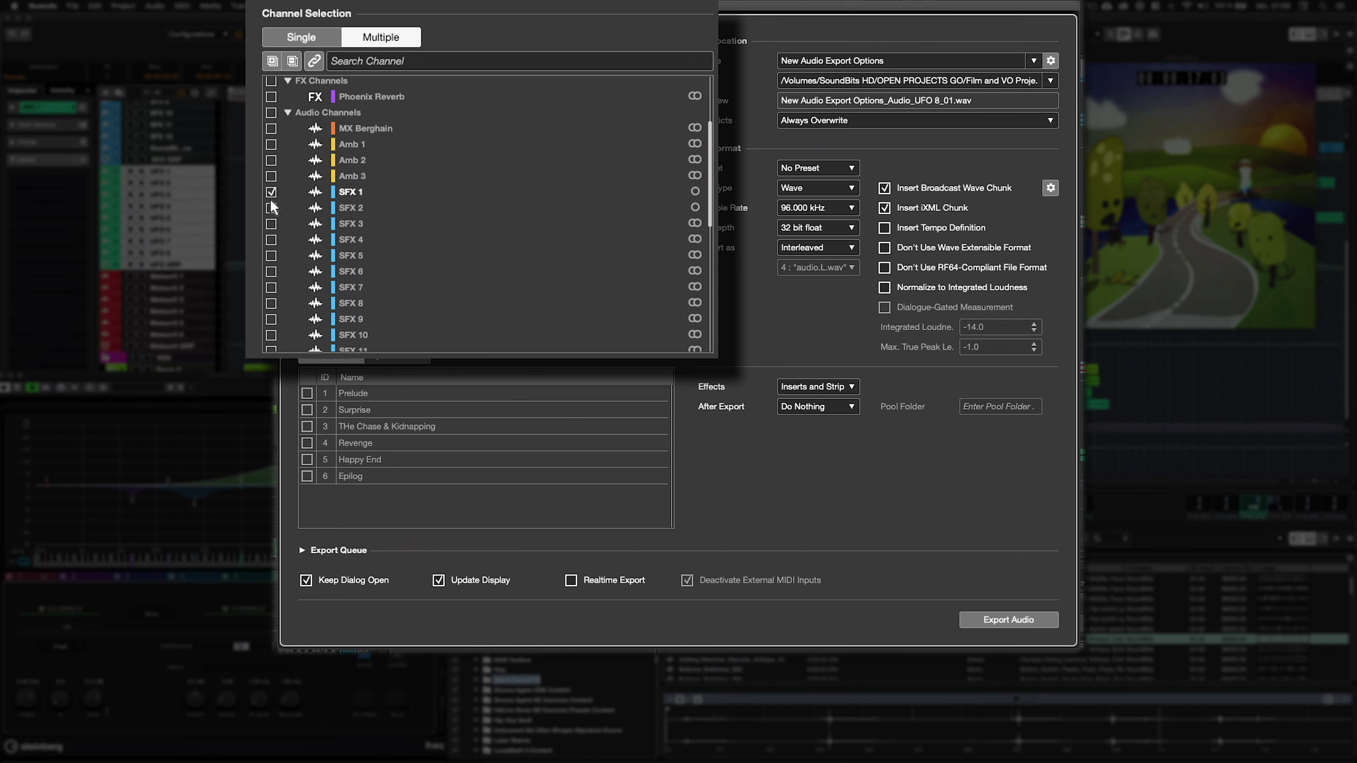
drag(271, 207, 270, 288)
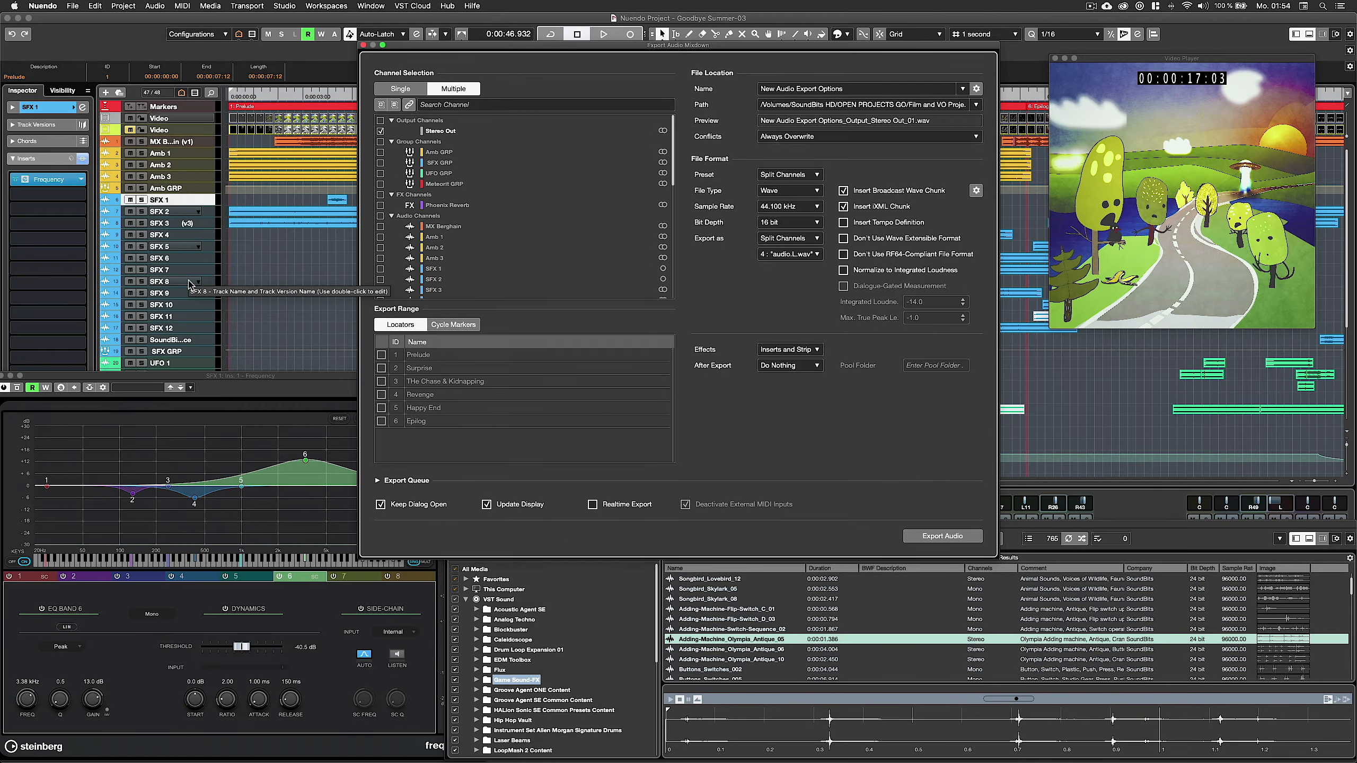
- Select the tracks from SFX 1 to SFX GRP and synchronize the export channel selection with the project selection
shift+click(172, 351)
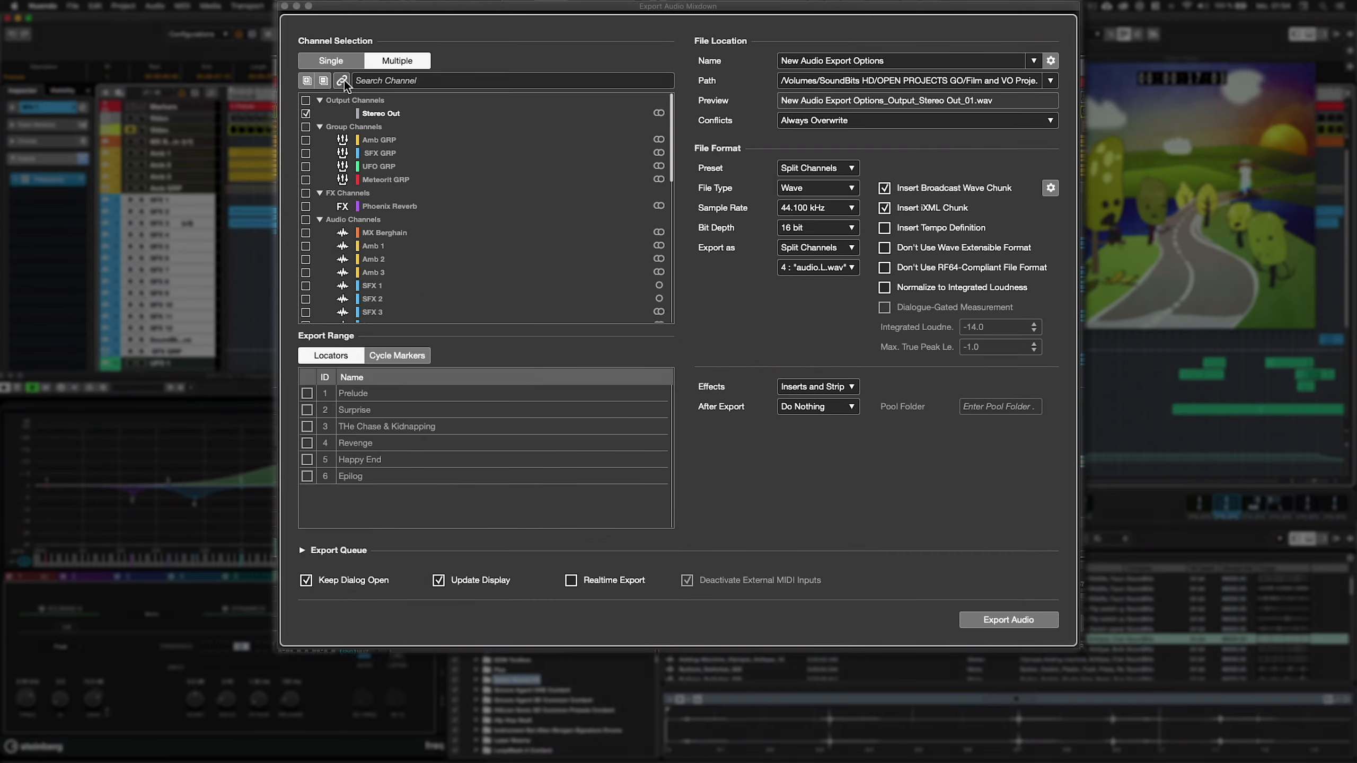
click(342, 80)
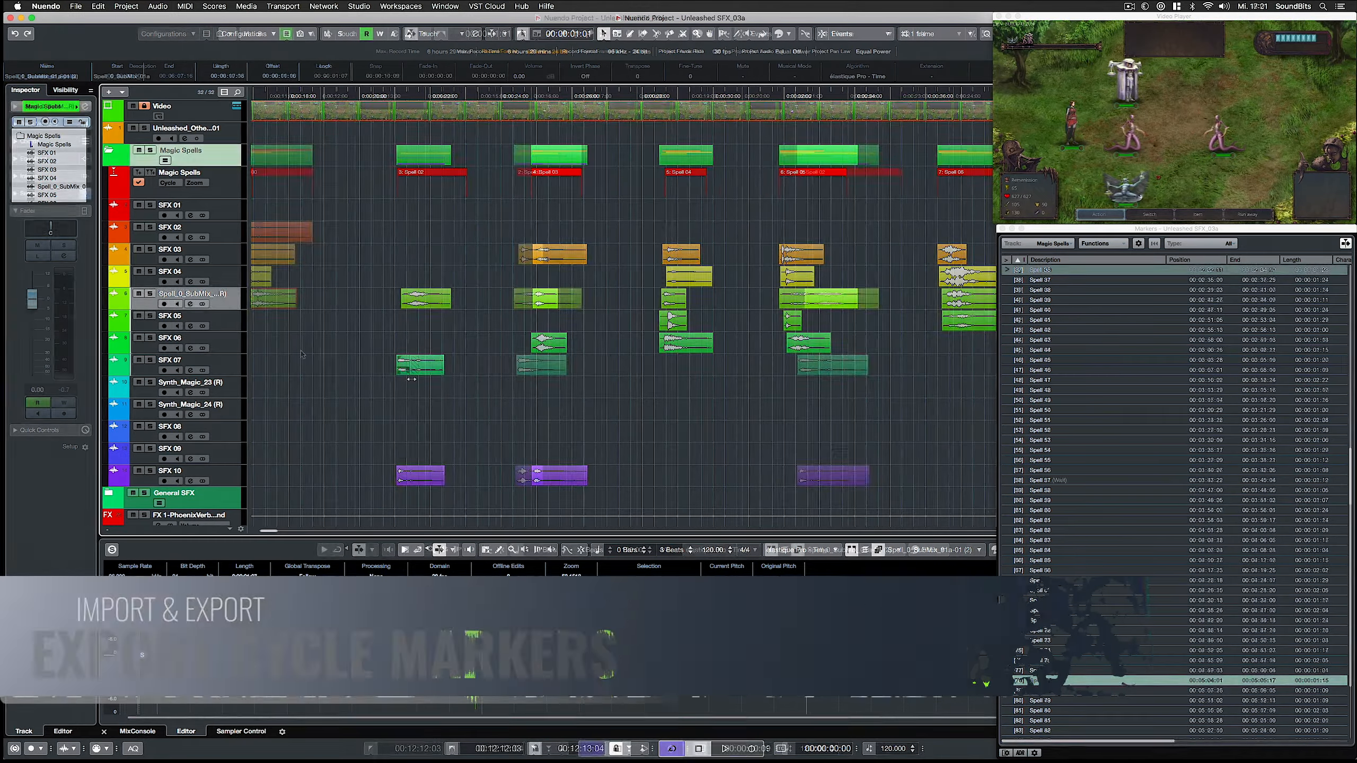
- Play the Magic Spells sounds while jumping between the spell cycle markers
key(space)
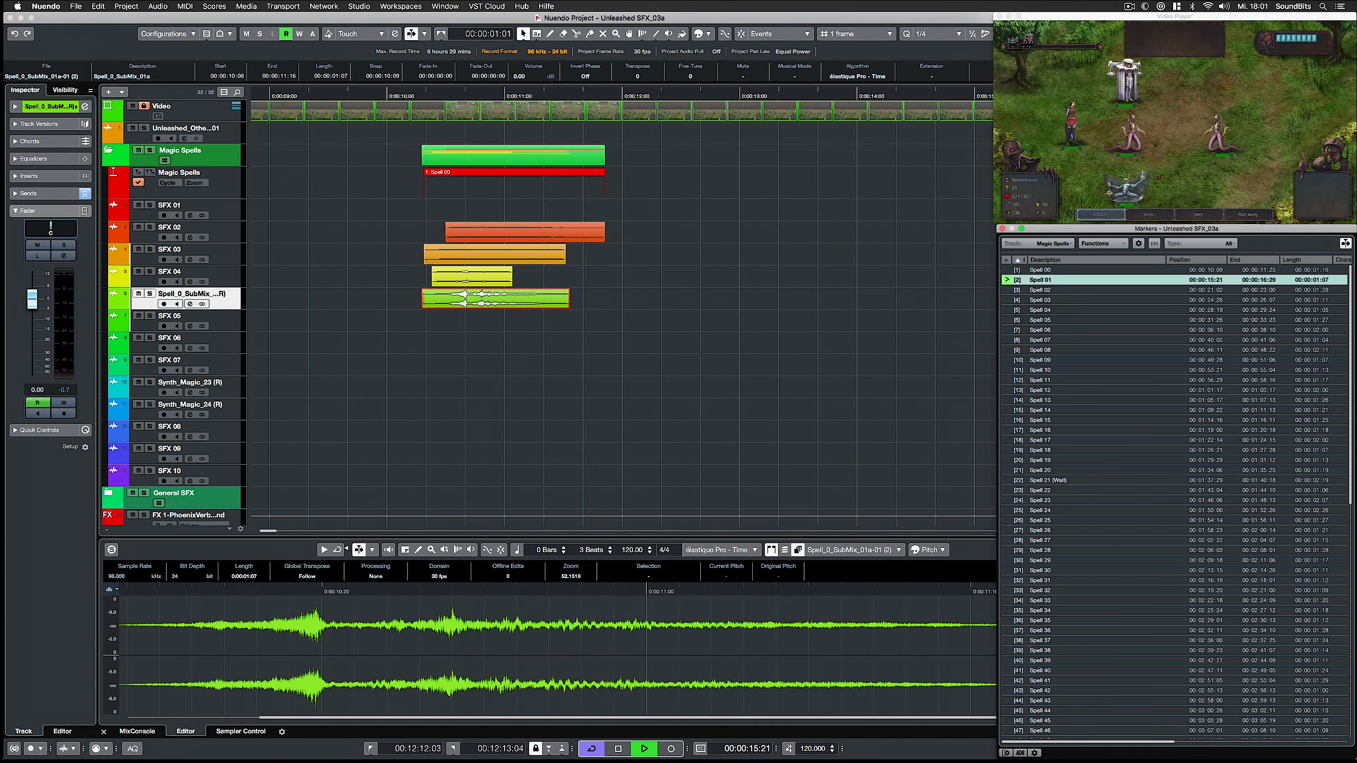
key(KP_9)
key(shift+n)
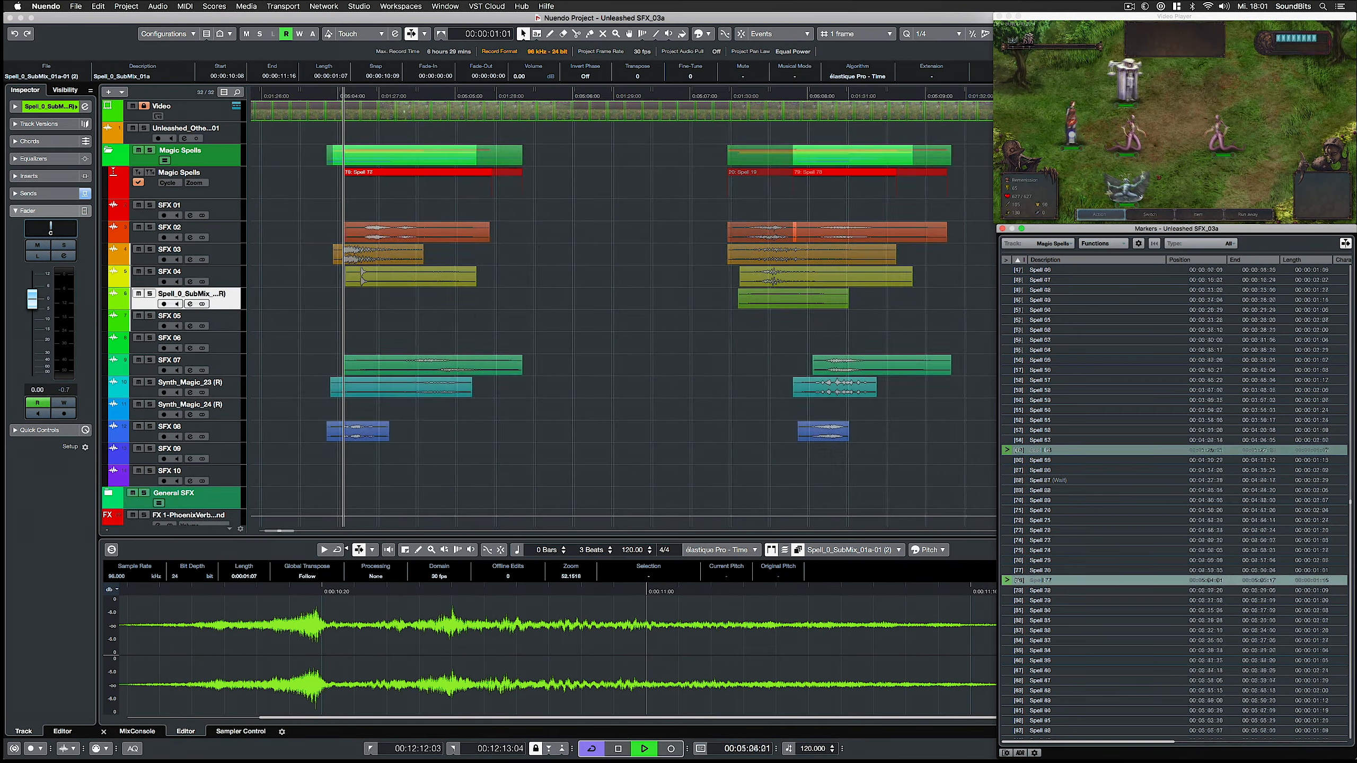
key(shift+n)
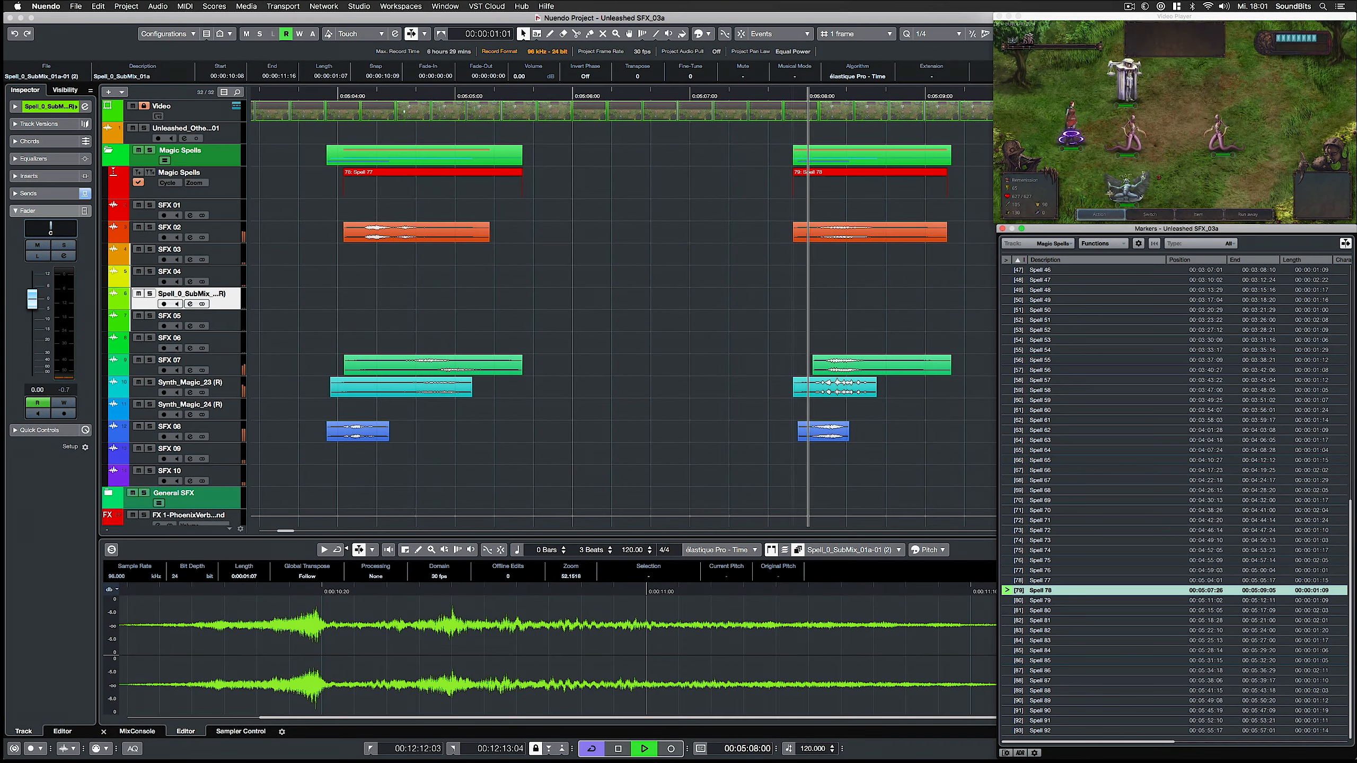
key(shift+b)
key(shift+b)
key(shift+b)
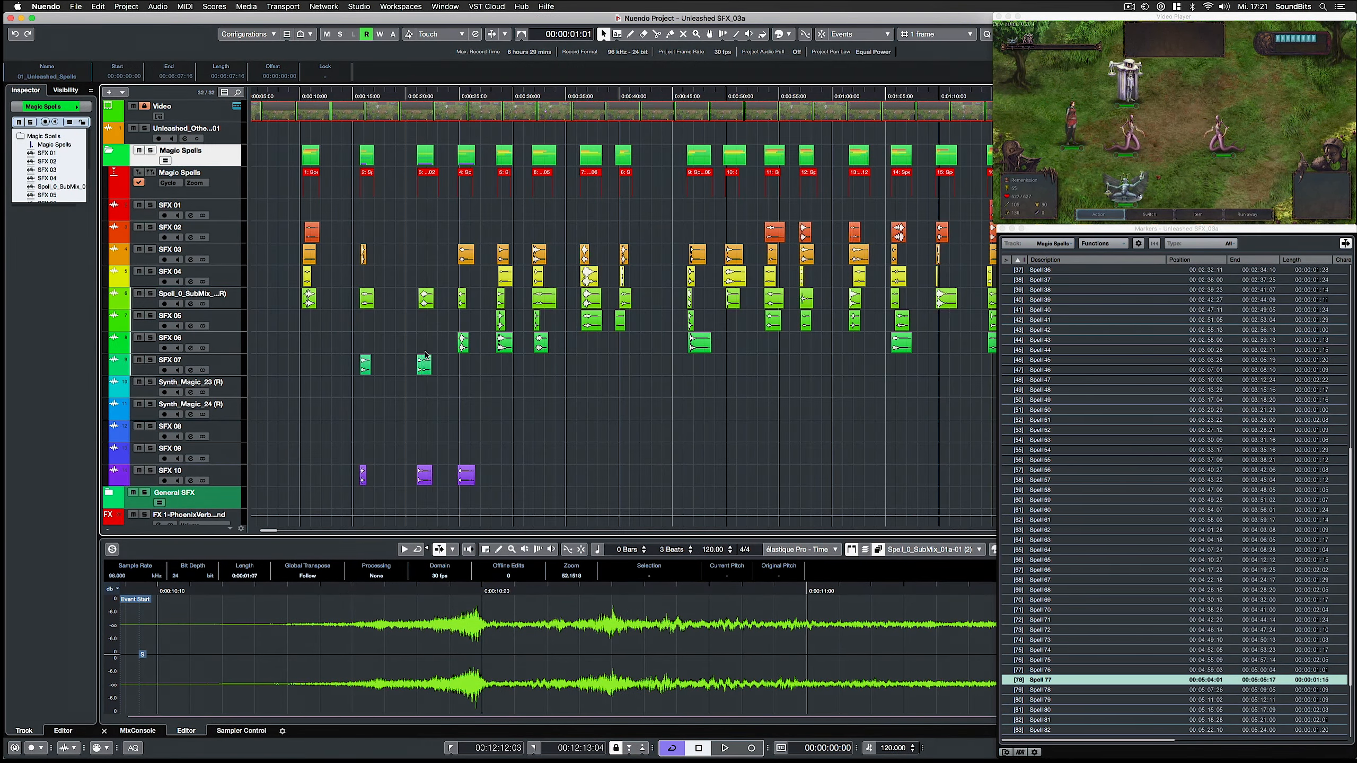
- Extend the export range to include the remaining spell cycle markers for the Stereo Out mixdown
scroll(426, 354, down, 2)
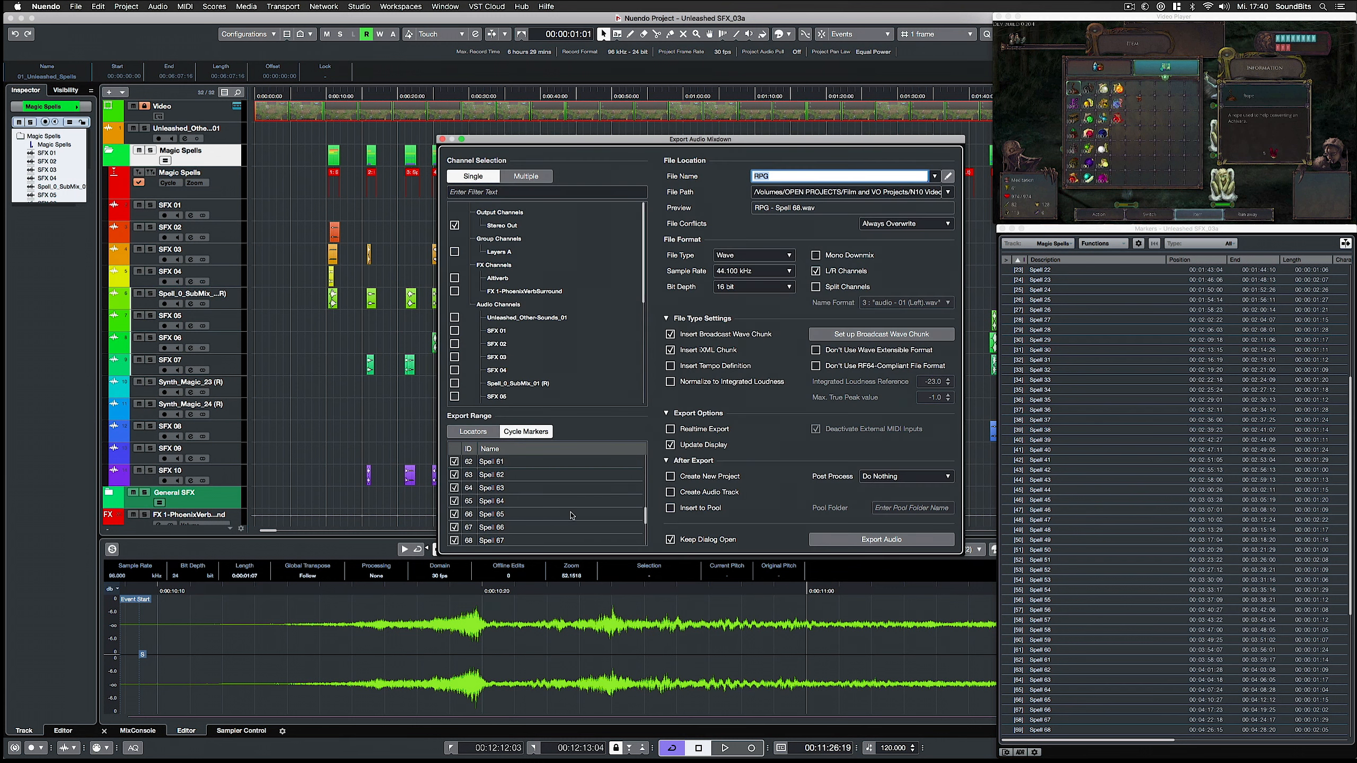
scroll(471, 502, down, 12)
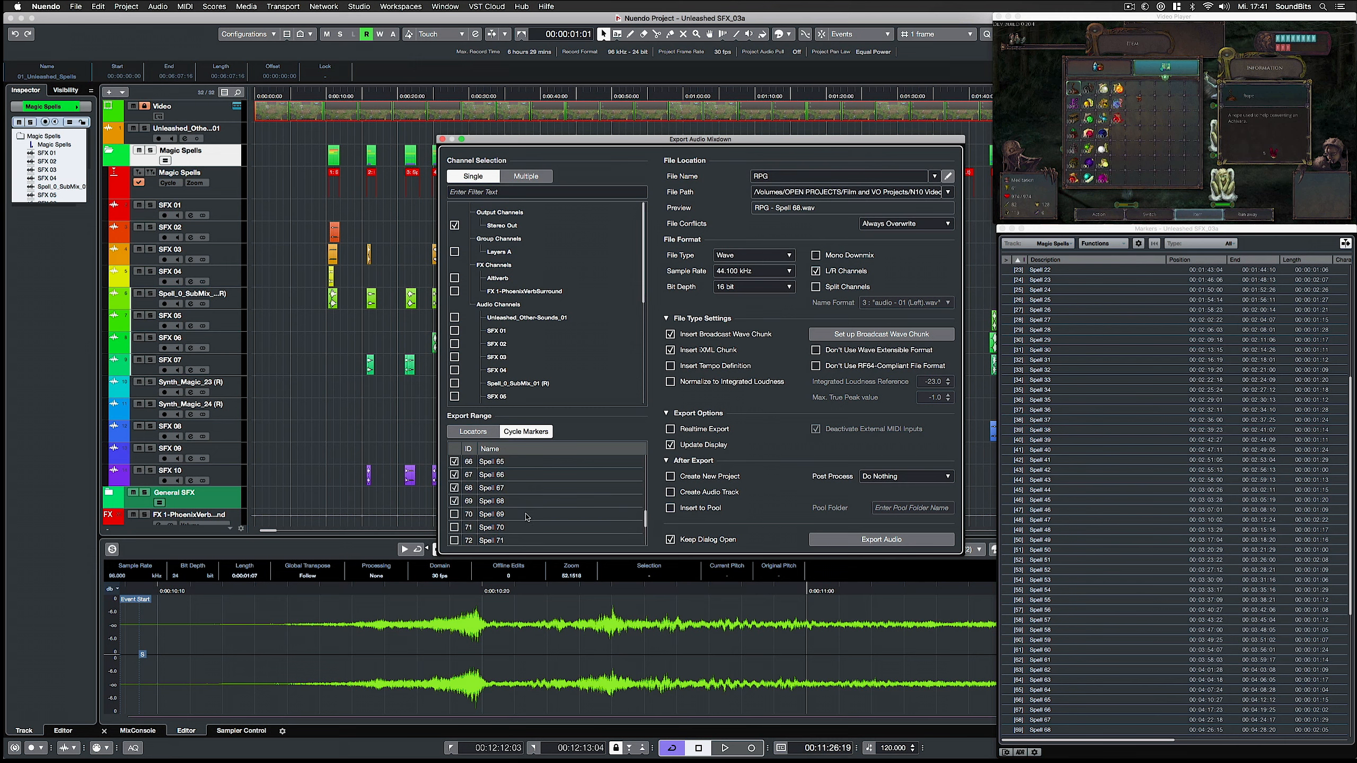
shift+click(473, 543)
scroll(554, 503, up, 15)
- Add the cycle marker name after the Name attribute in the file naming scheme
click(947, 176)
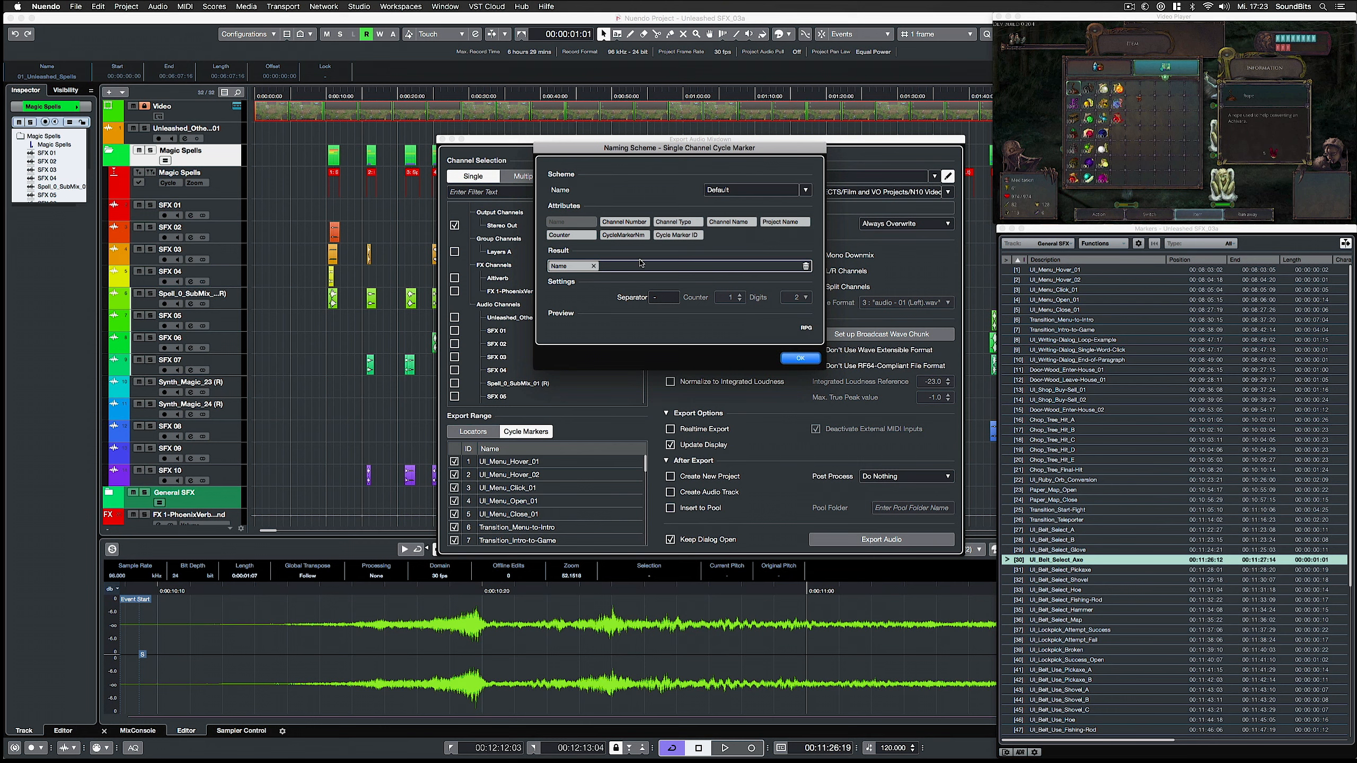
drag(623, 235, 616, 268)
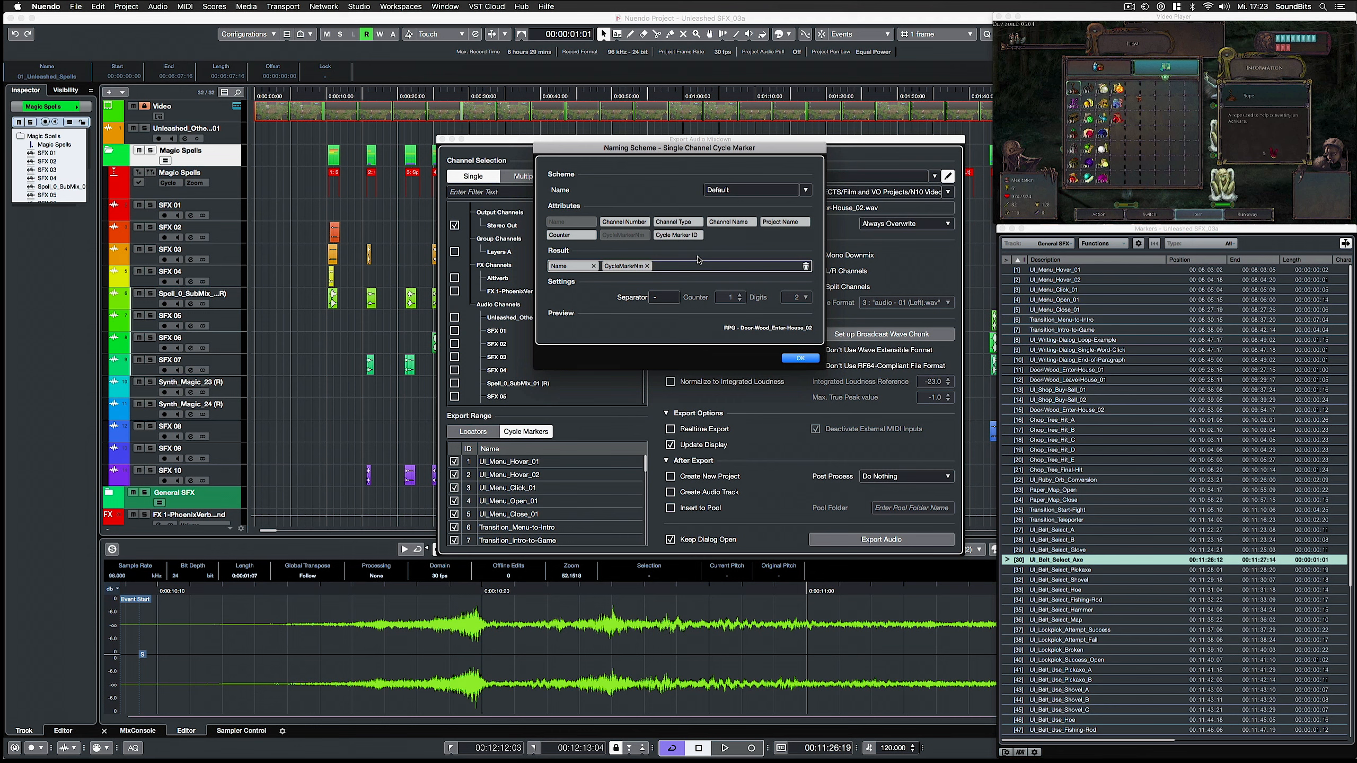
click(800, 359)
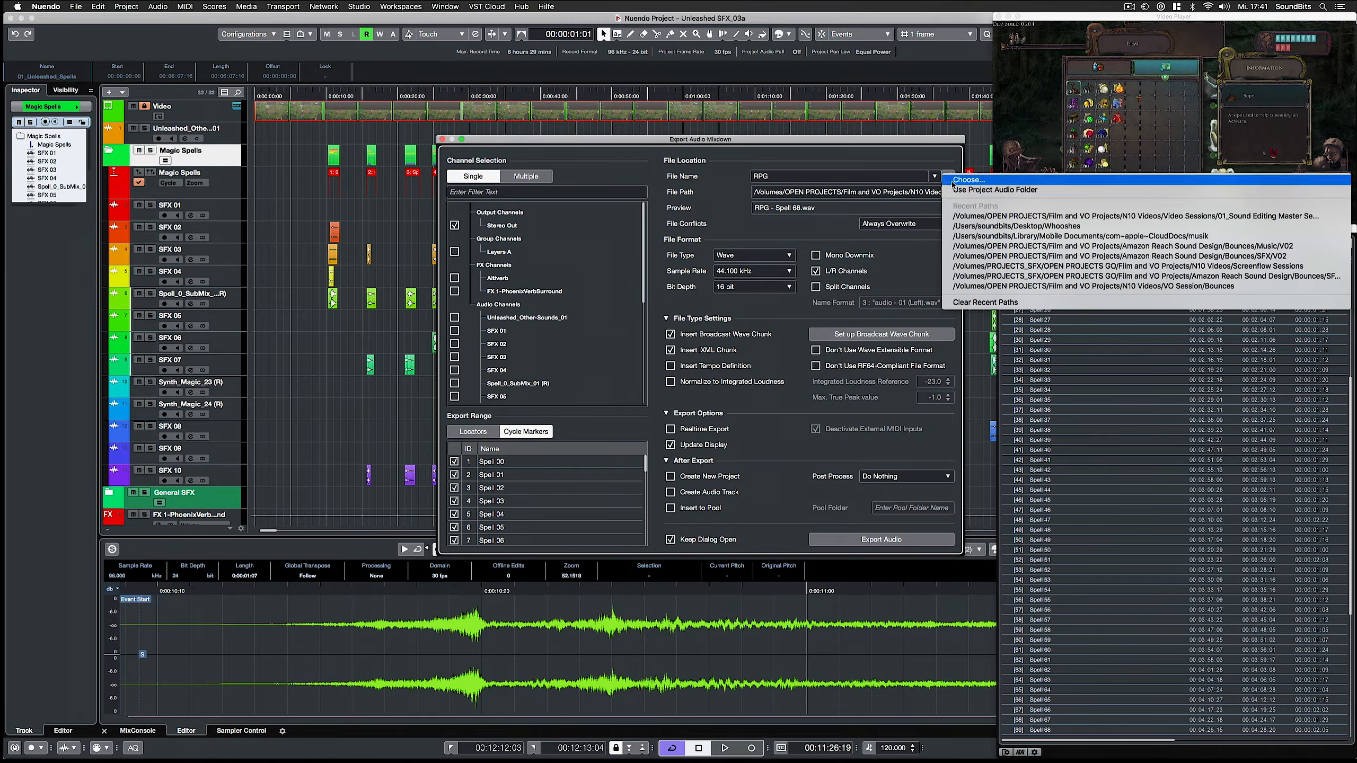
- Choose the Spells folder as the export path and export the selected cycle marker ranges as separate audio files
double_click(571, 188)
click(906, 522)
click(889, 539)
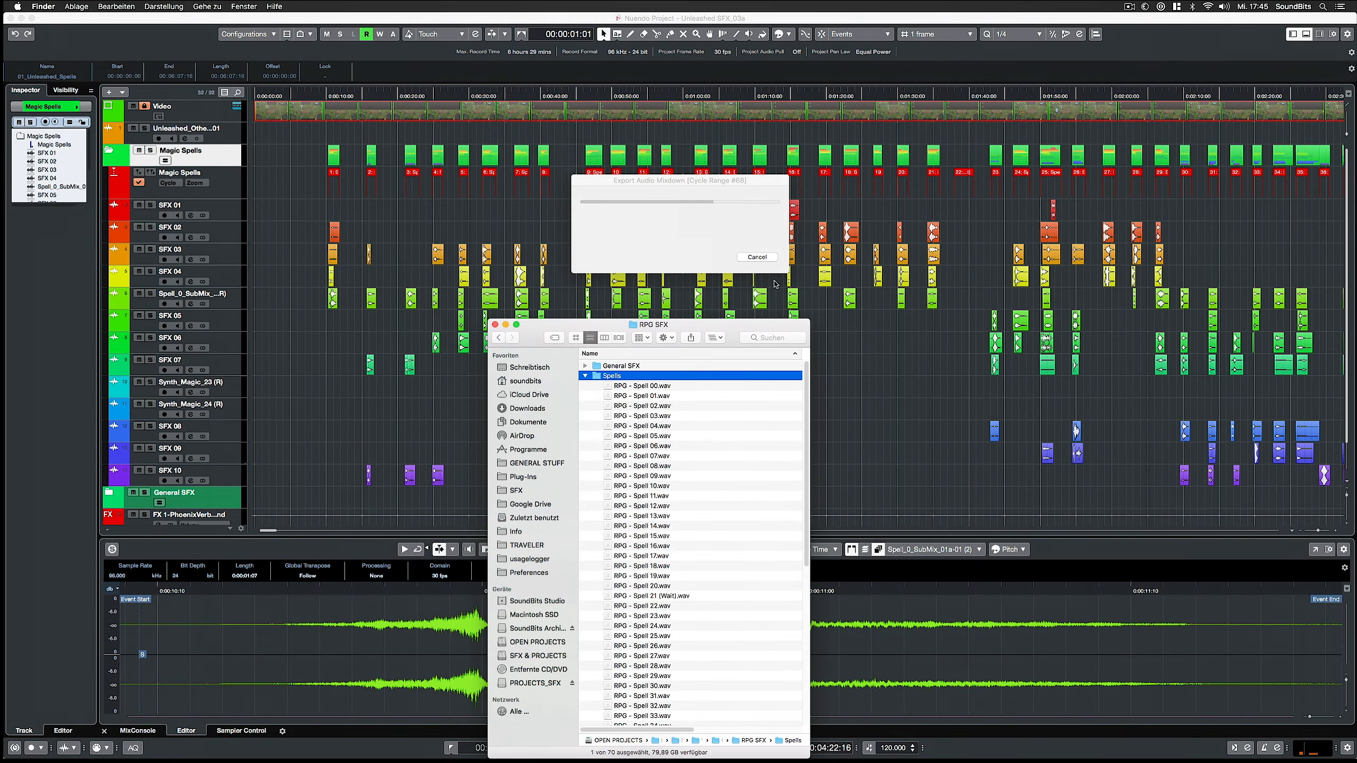
scroll(682, 428, down, 5)
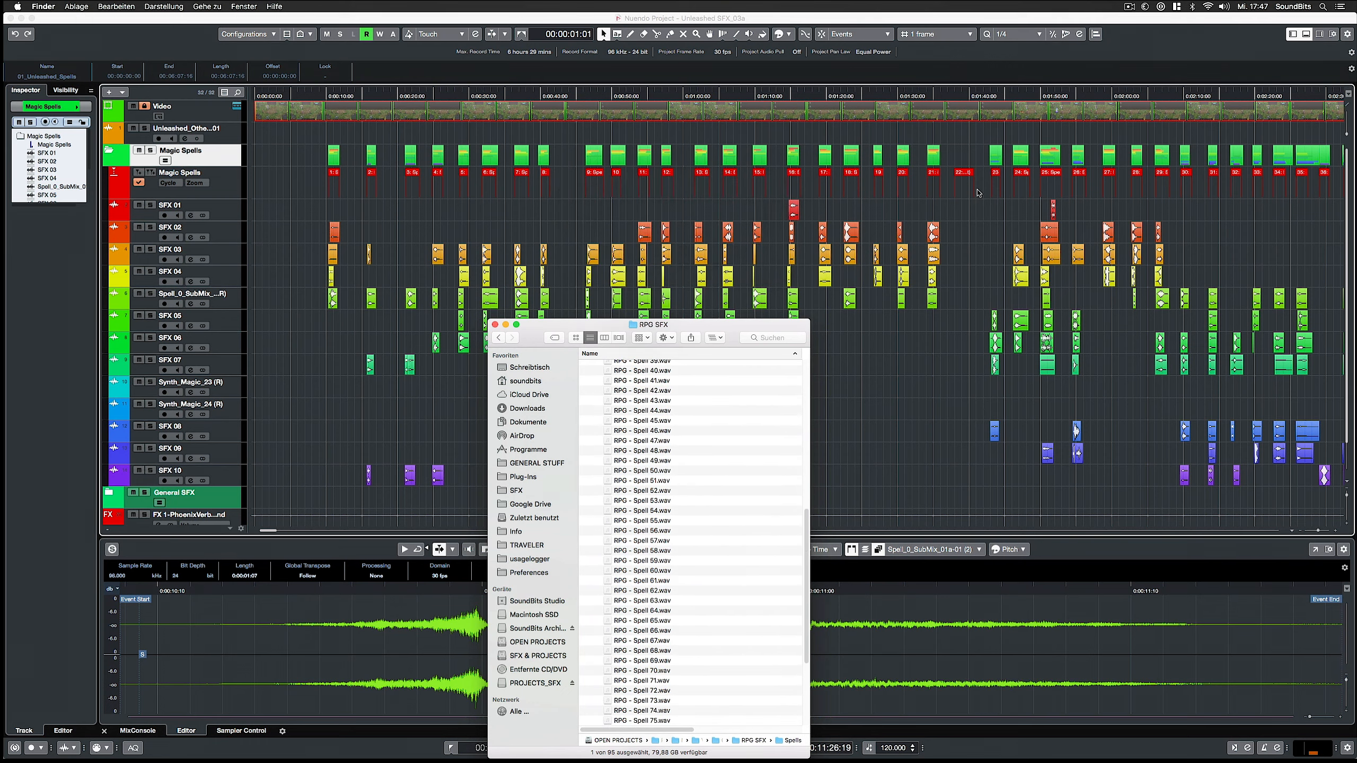
scroll(768, 463, down, 4)
scroll(767, 462, down, 2)
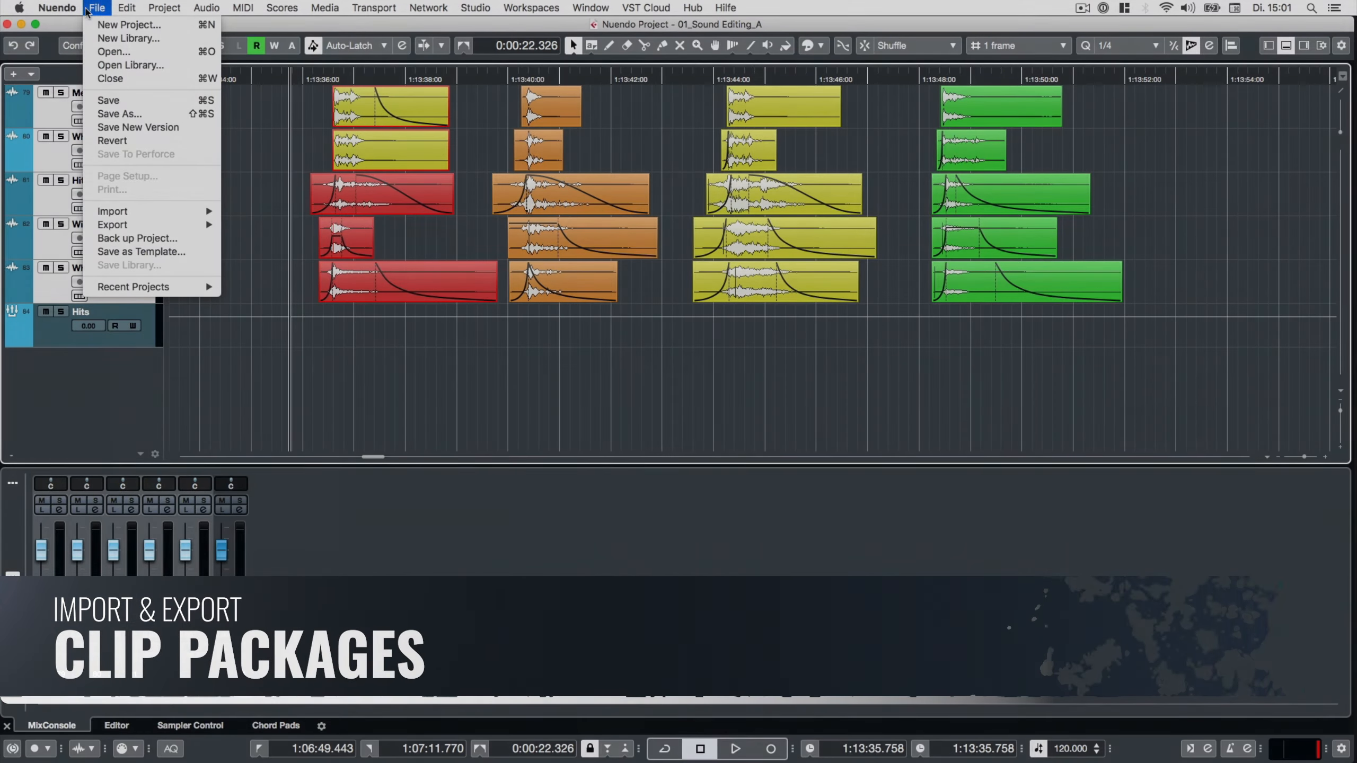
- Export the first group of selected whoosh and hit events as a clip package named Whoosh-Hit_01
mouse_move(150, 211)
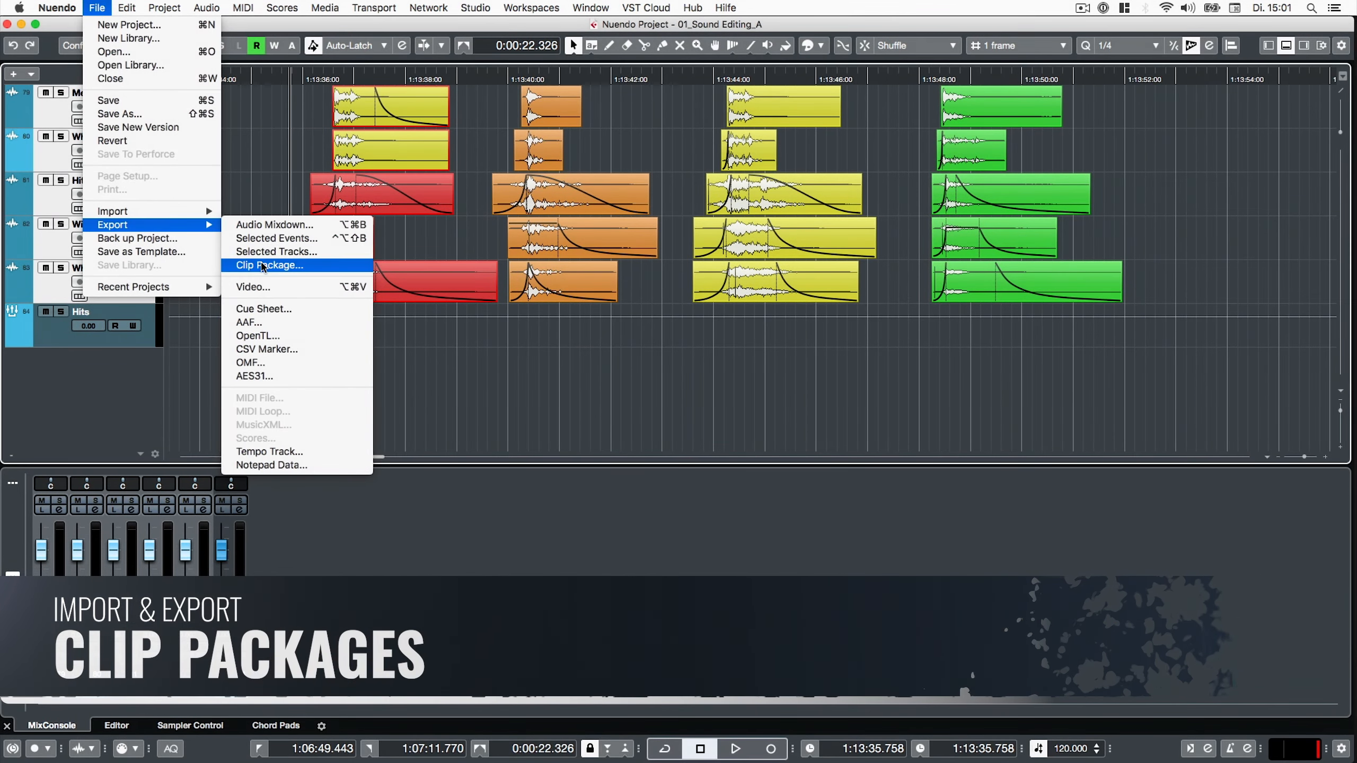
click(291, 264)
text(Whoosh-Hit_01)
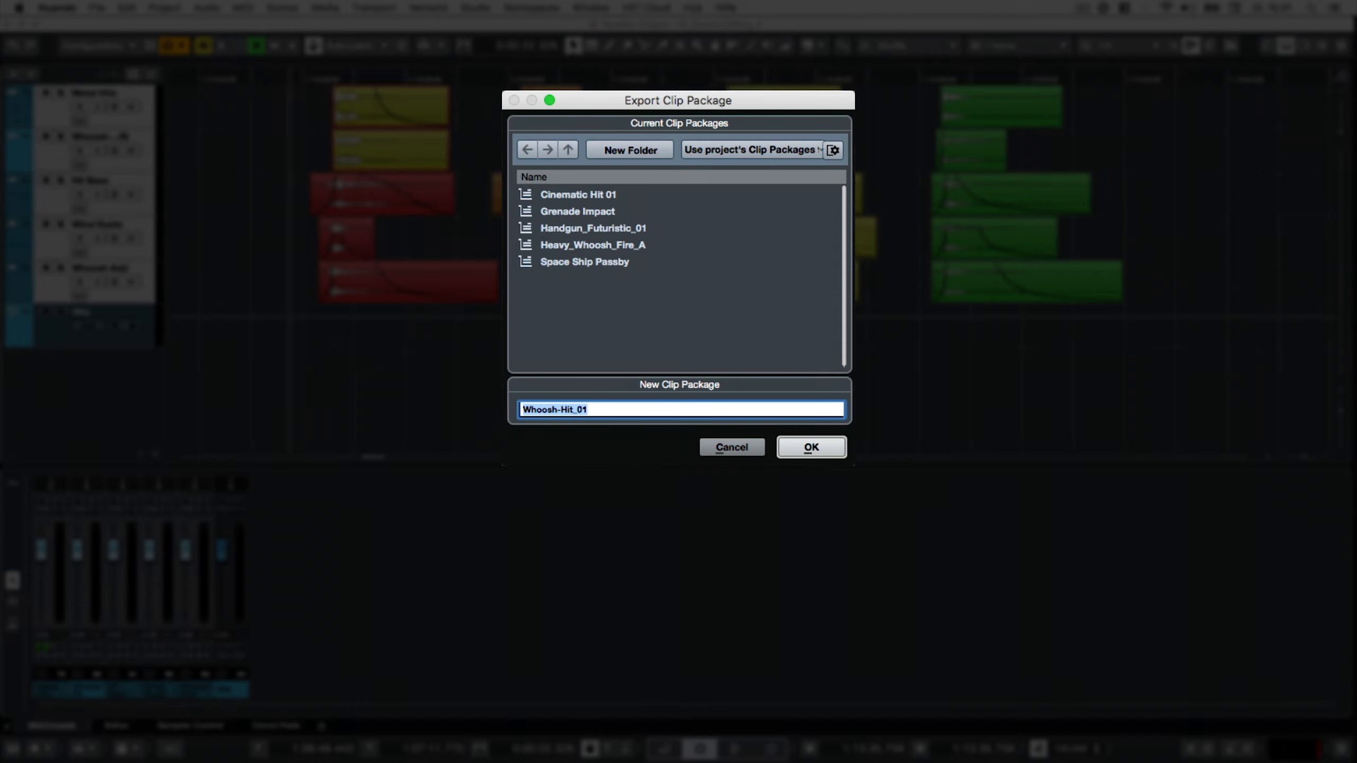
key(Return)
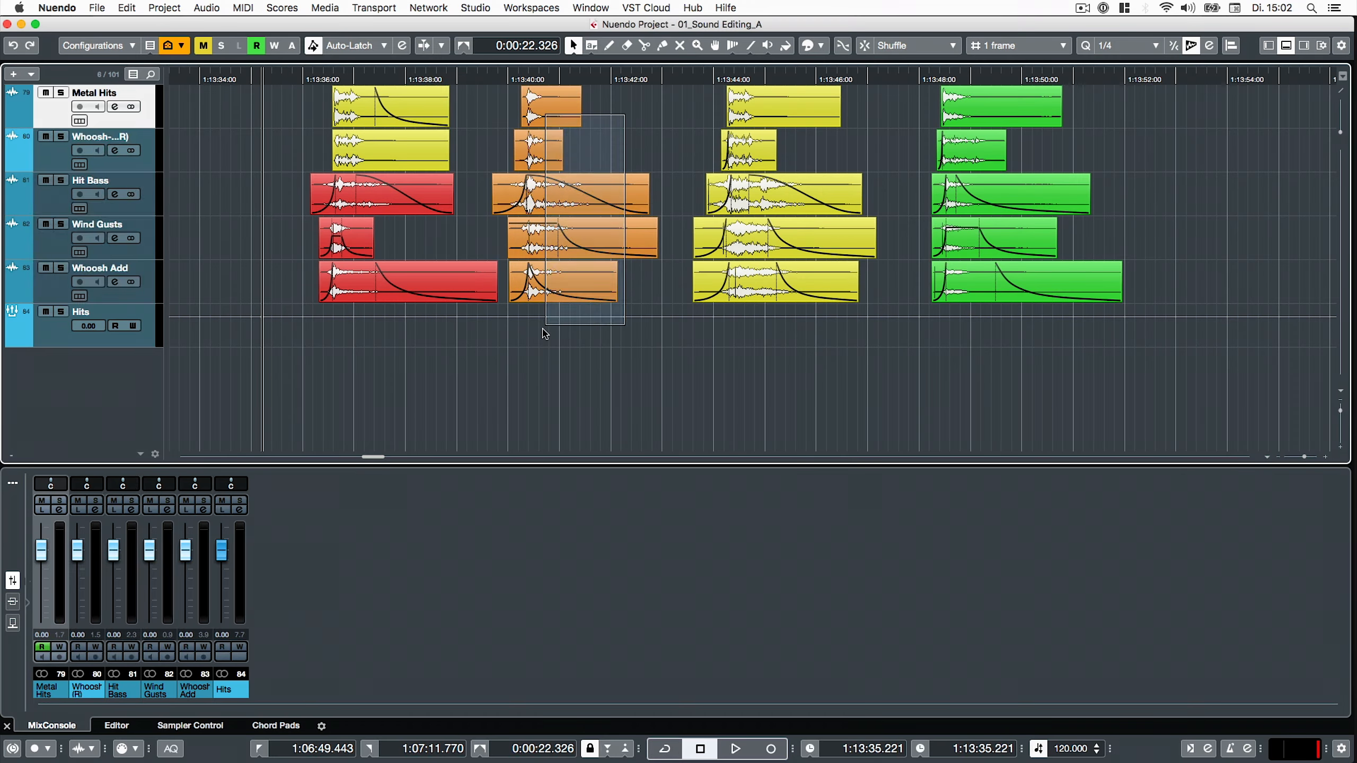
click(96, 8)
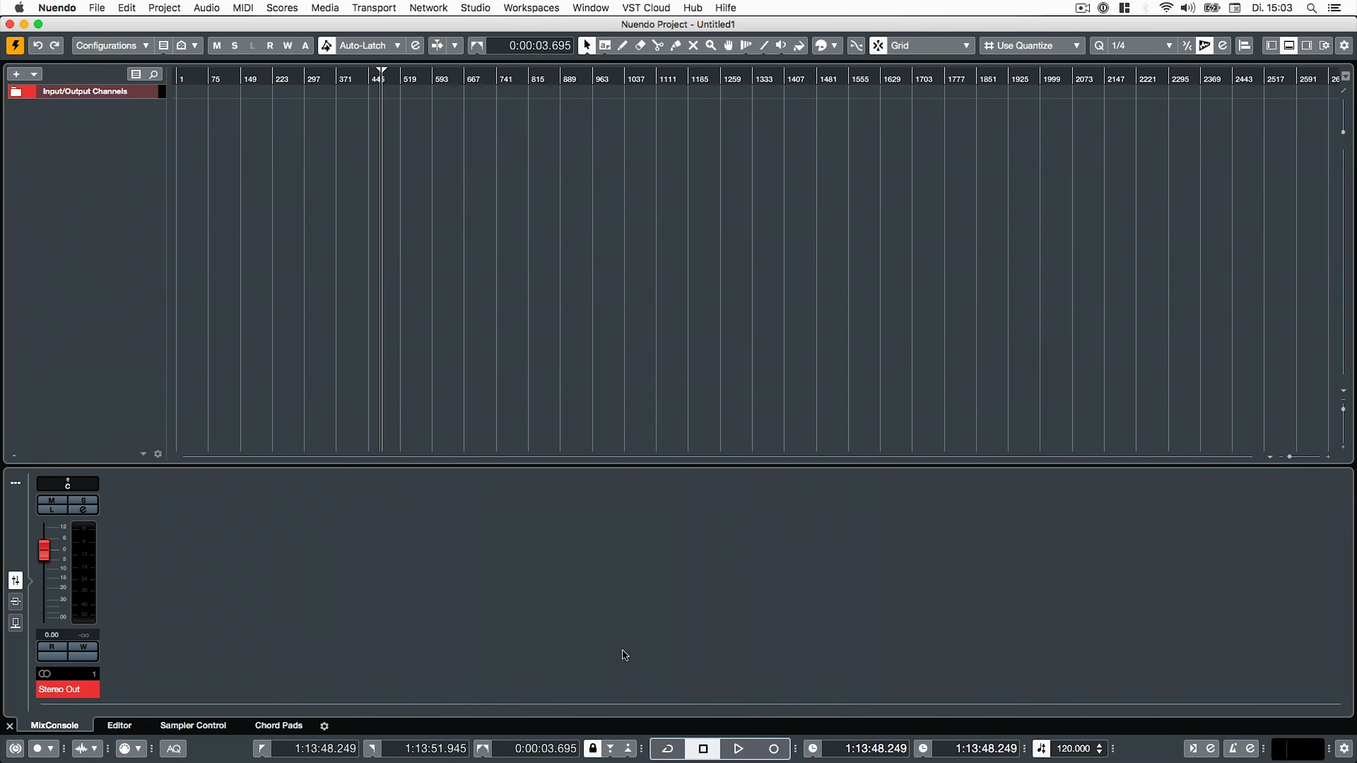
- Import the Whoosh-Hit_01 clip package from the Clip Packages folder into the empty project and play it back
click(96, 7)
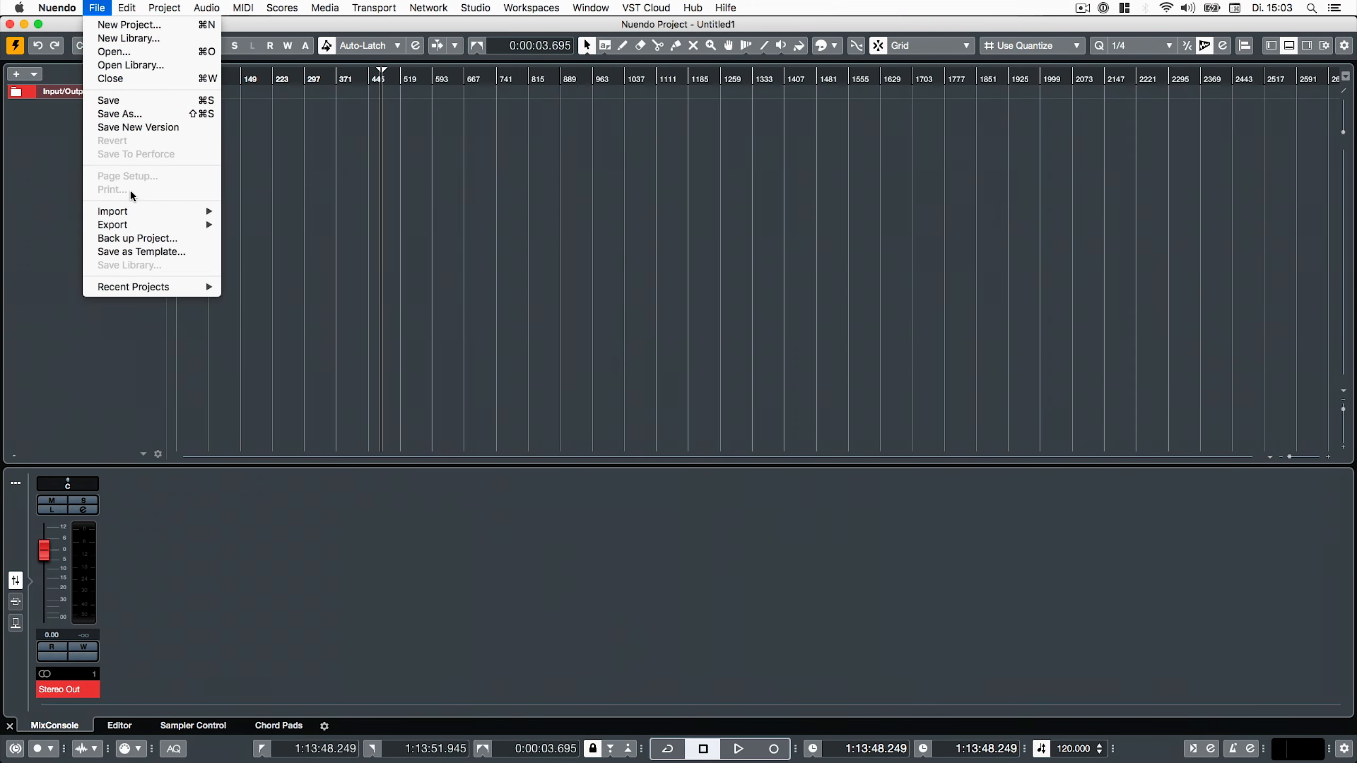
mouse_move(193, 210)
click(272, 252)
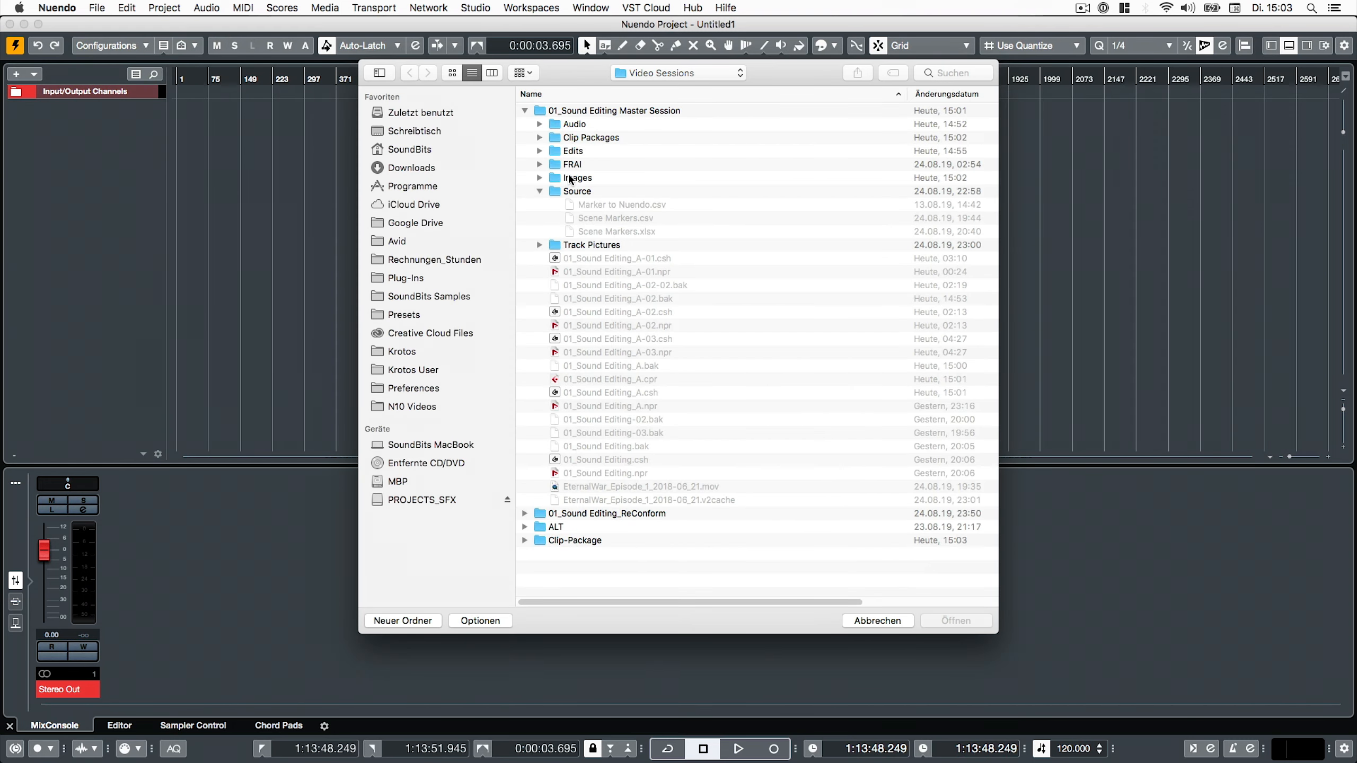
double_click(578, 138)
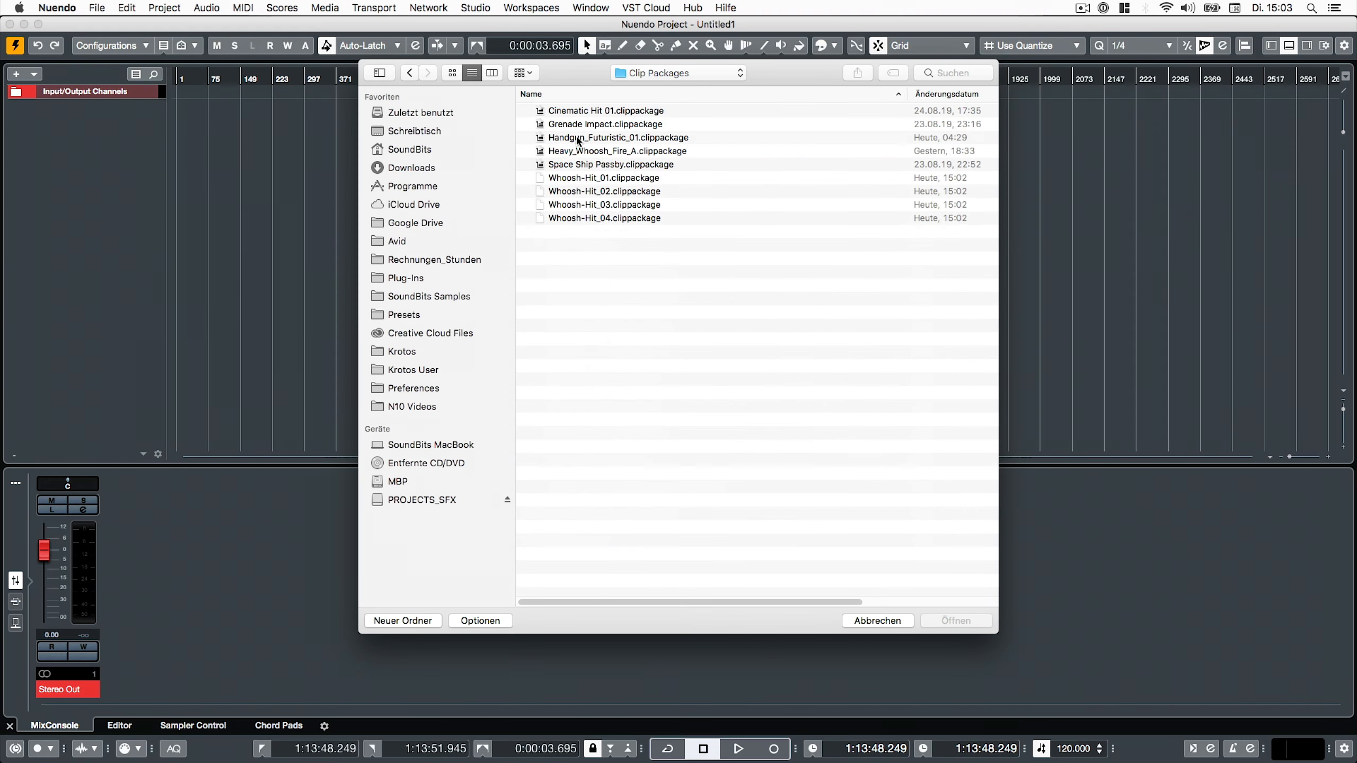
click(683, 178)
key(Return)
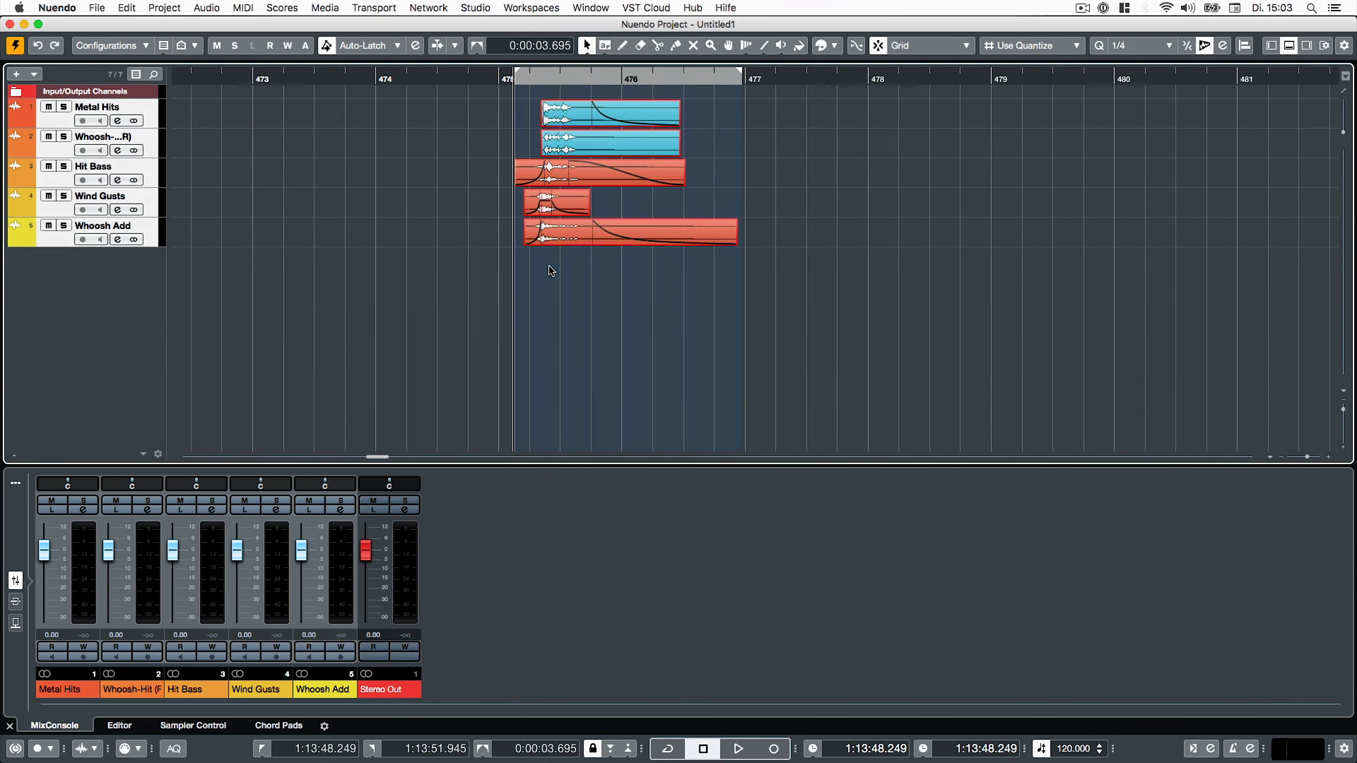
key(space)
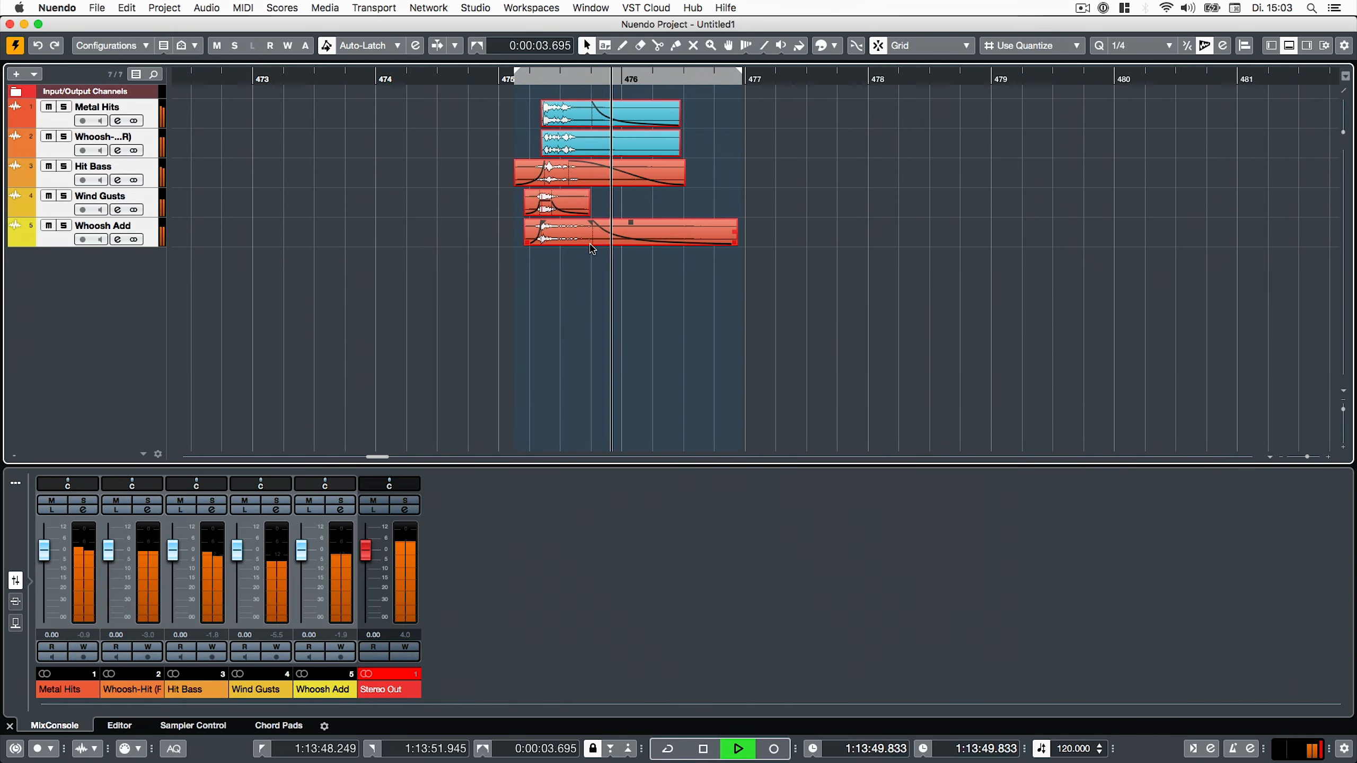
key(space)
- Import two more clip packages into the project, placing the second one at a new cursor position
click(97, 8)
mouse_move(160, 212)
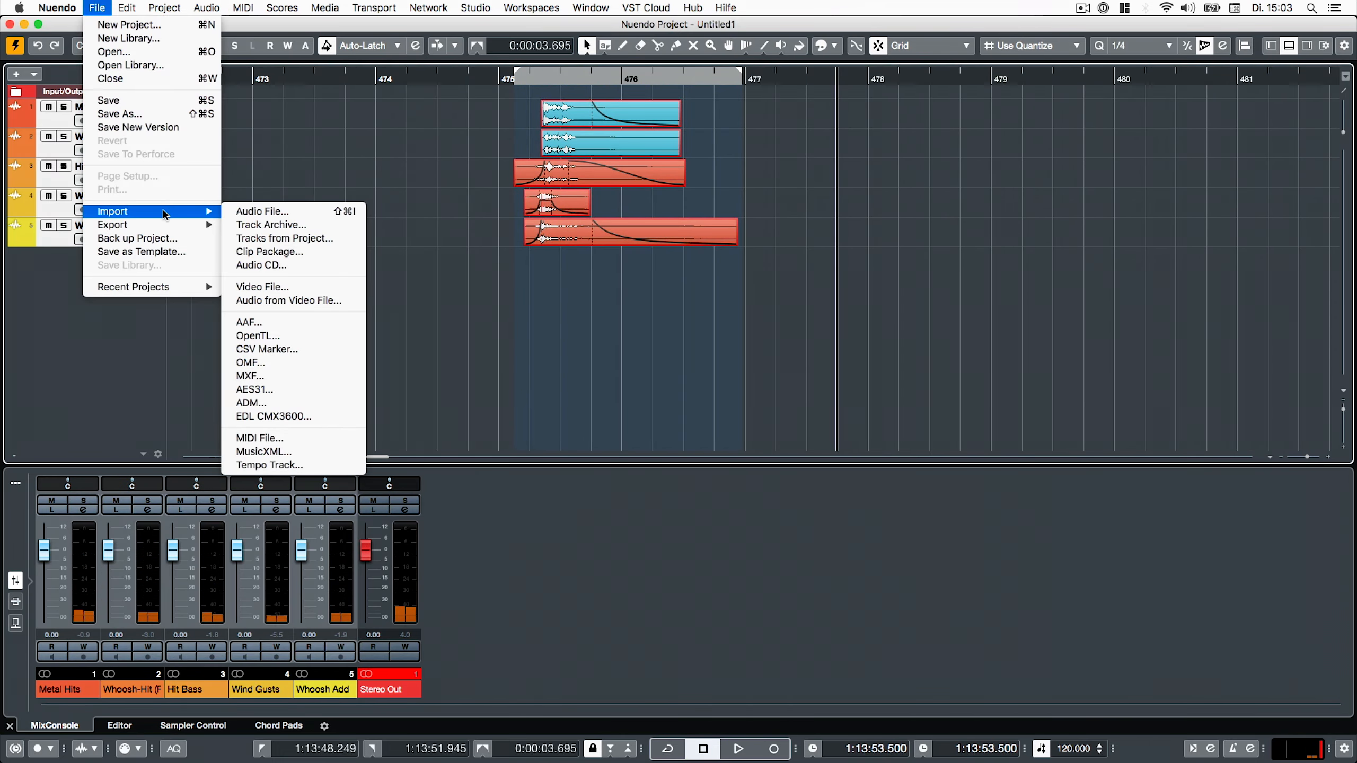
click(267, 251)
click(1114, 79)
click(96, 8)
click(266, 252)
key(Return)
key(g)
key(g)
key(g)
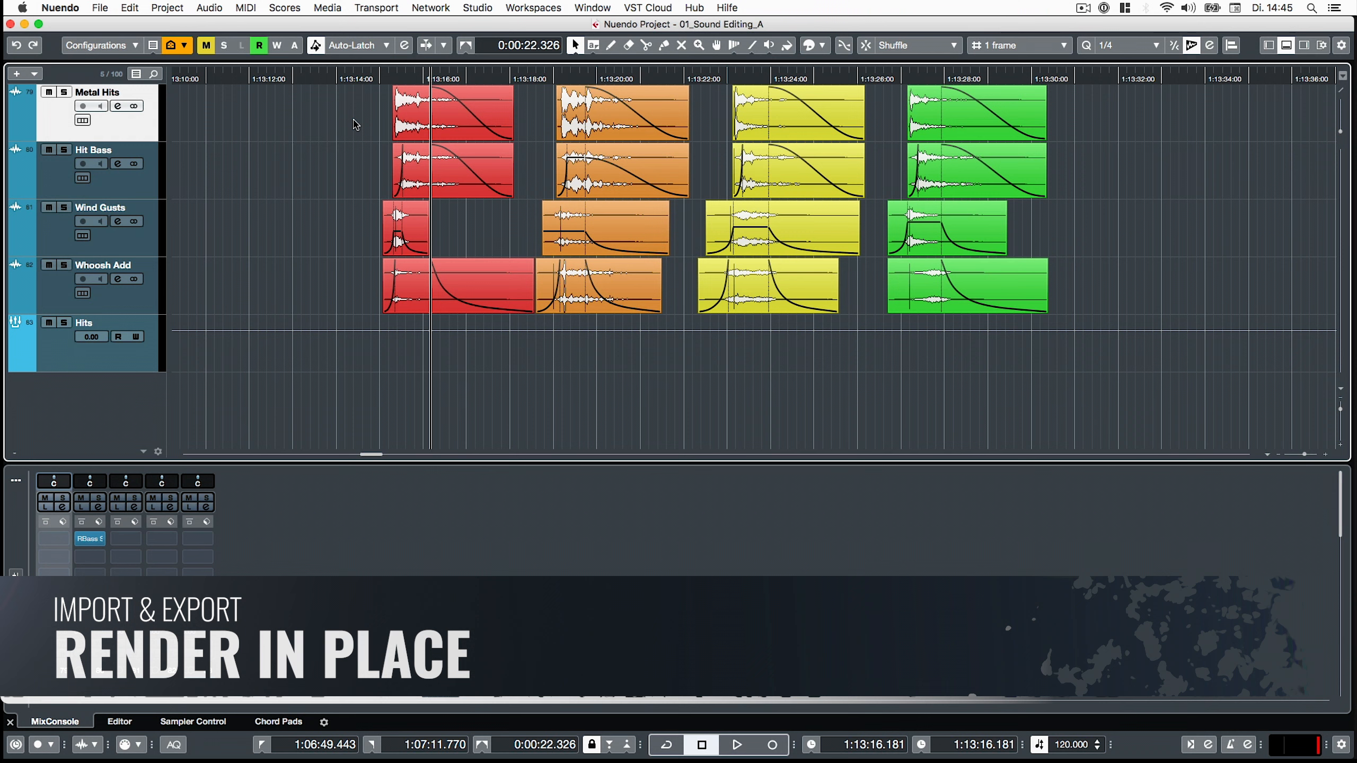
- Render the red events on the four whoosh and hit tracks in place as one event named Whoosh-Hit_01, with zero tail size
drag(356, 124, 440, 298)
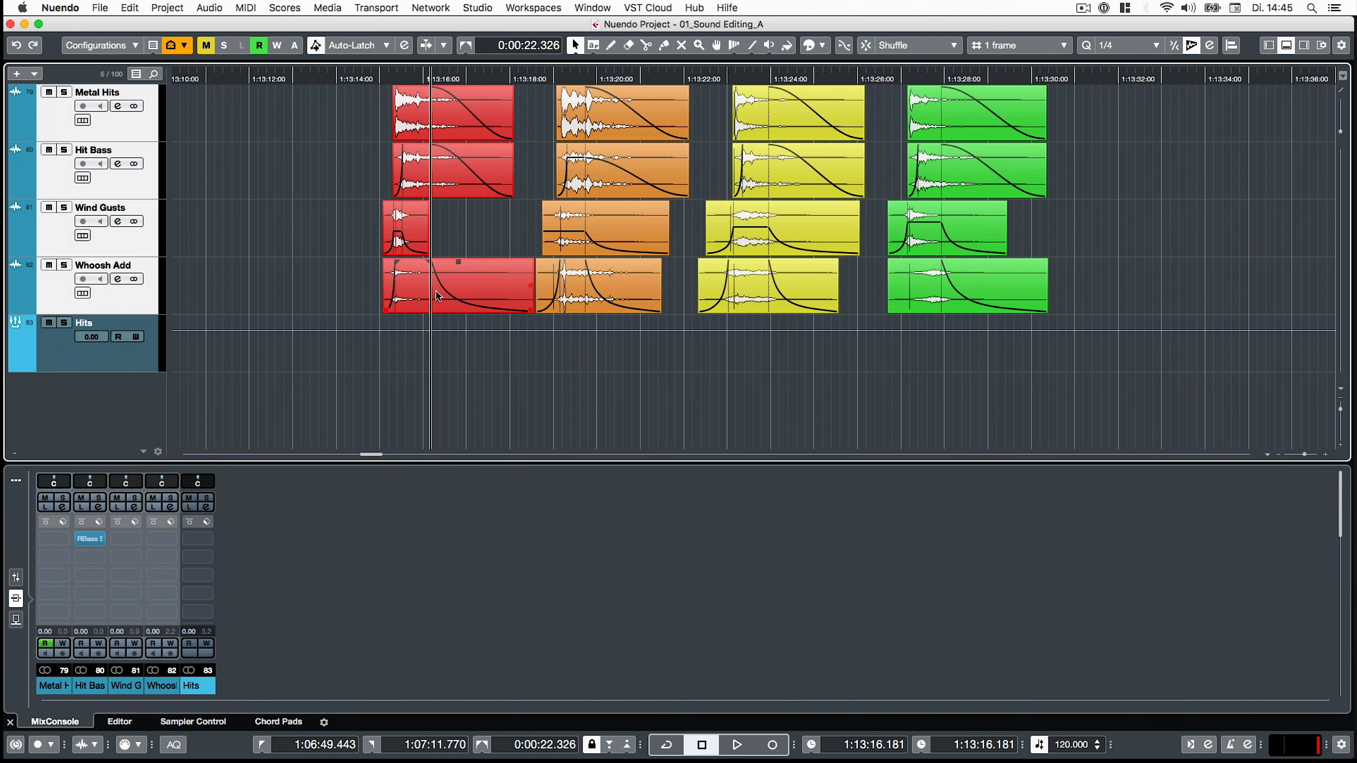
key(alt+r)
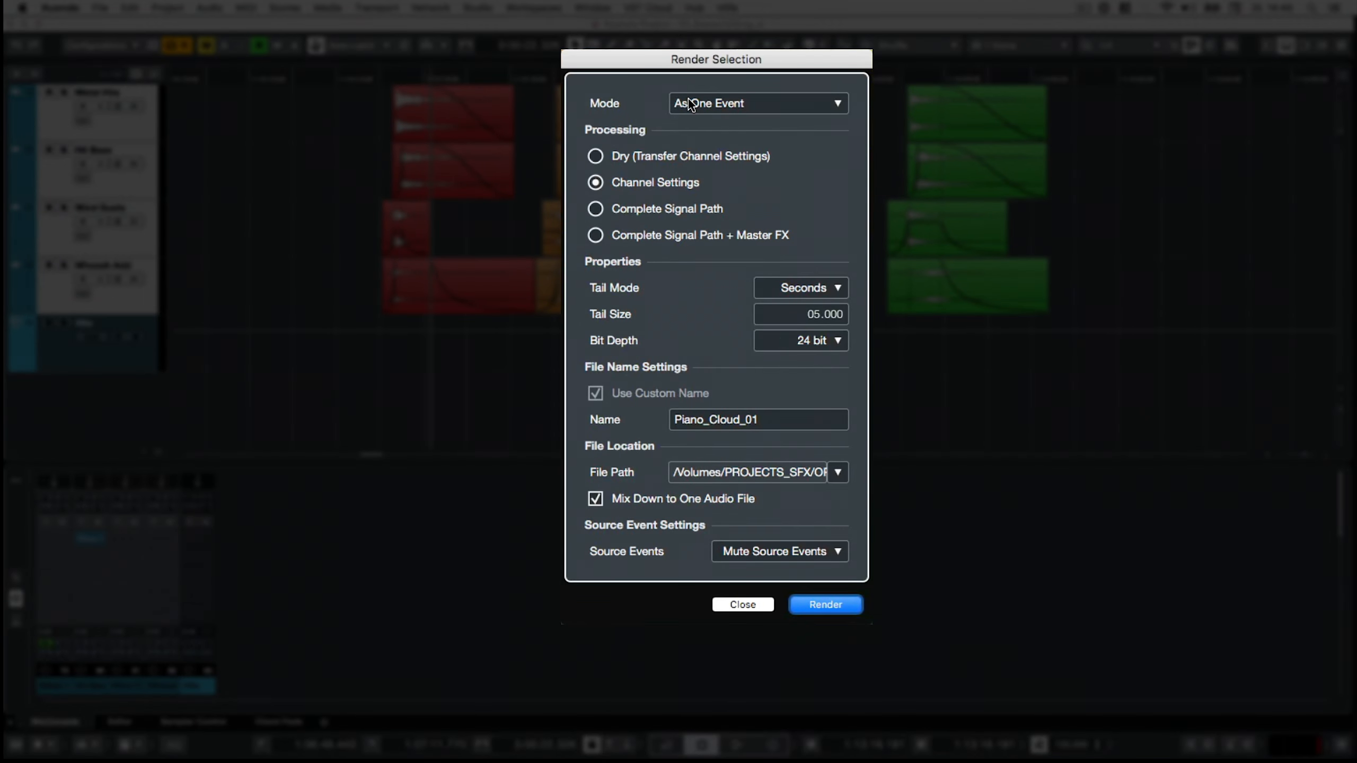
click(694, 106)
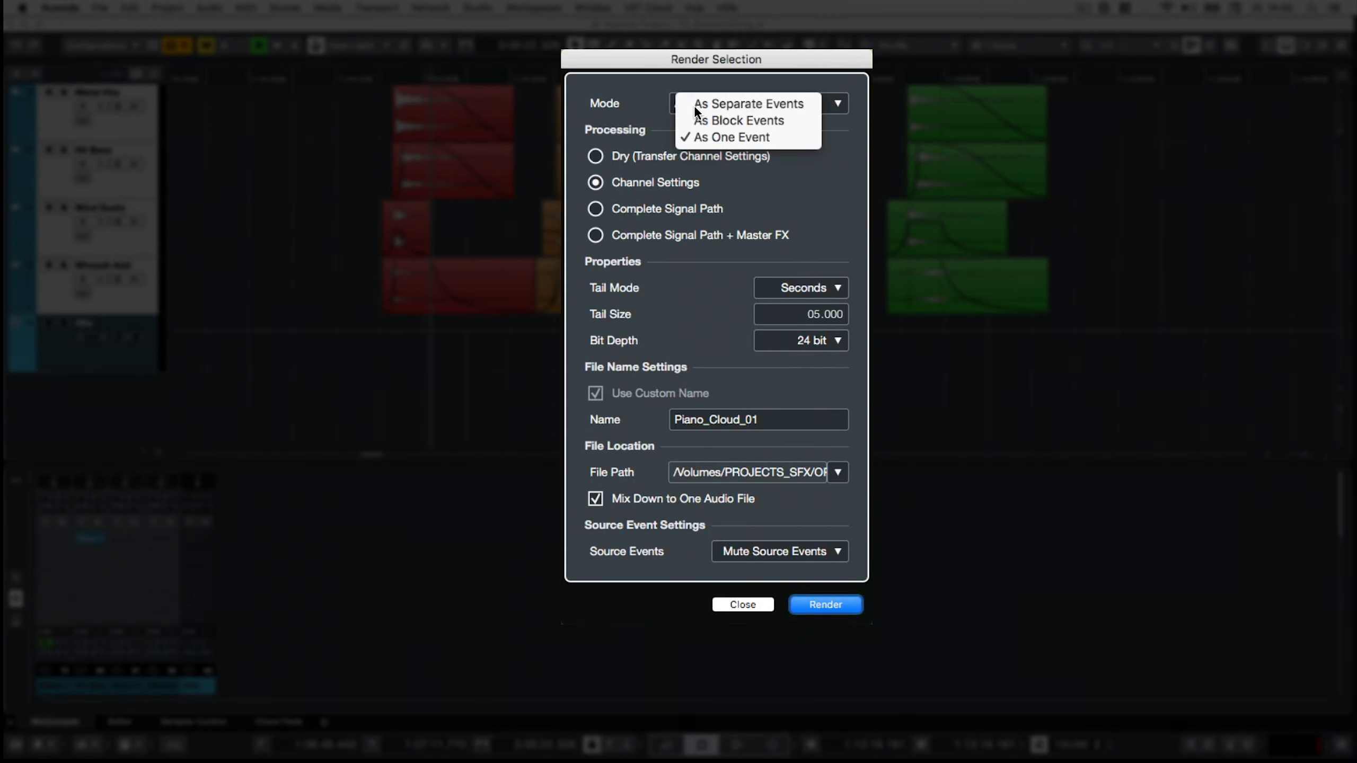
click(752, 135)
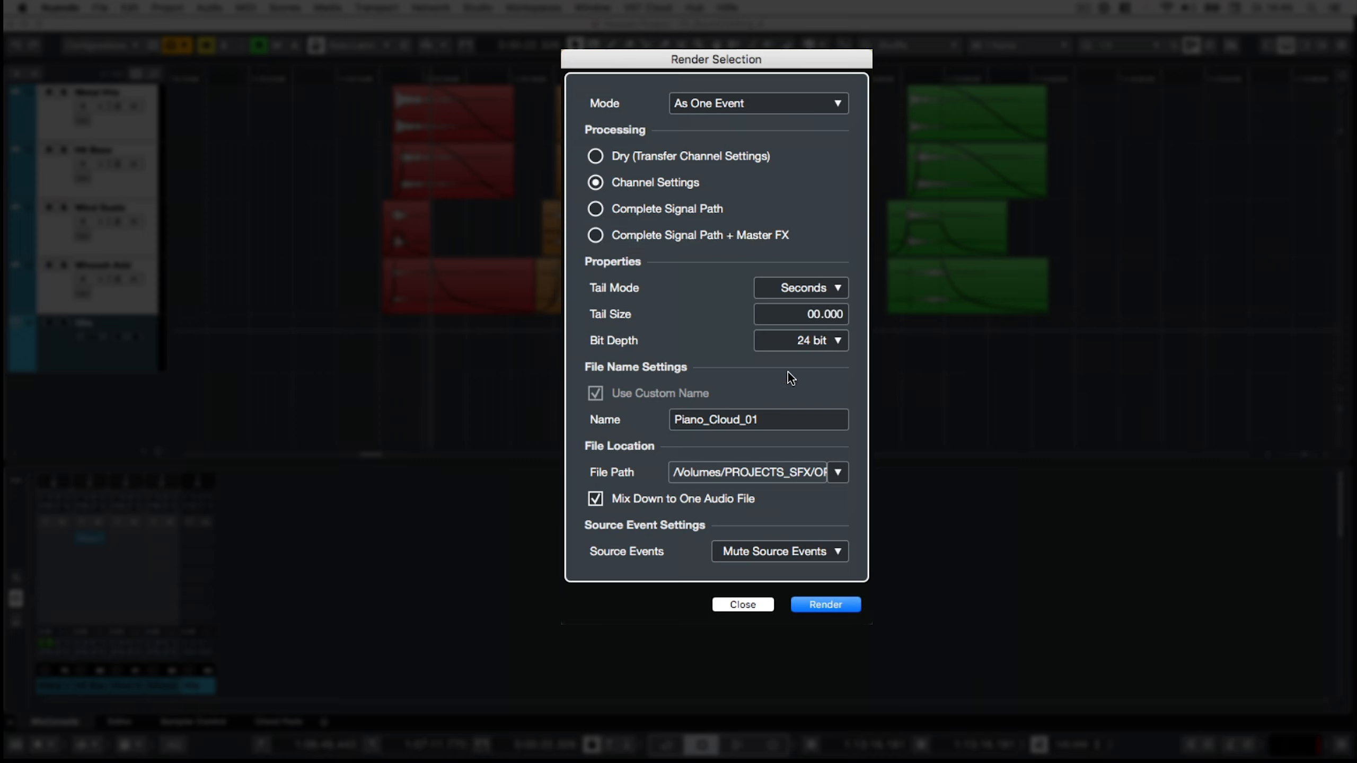
click(769, 418)
text(Whoosh-Hit_01)
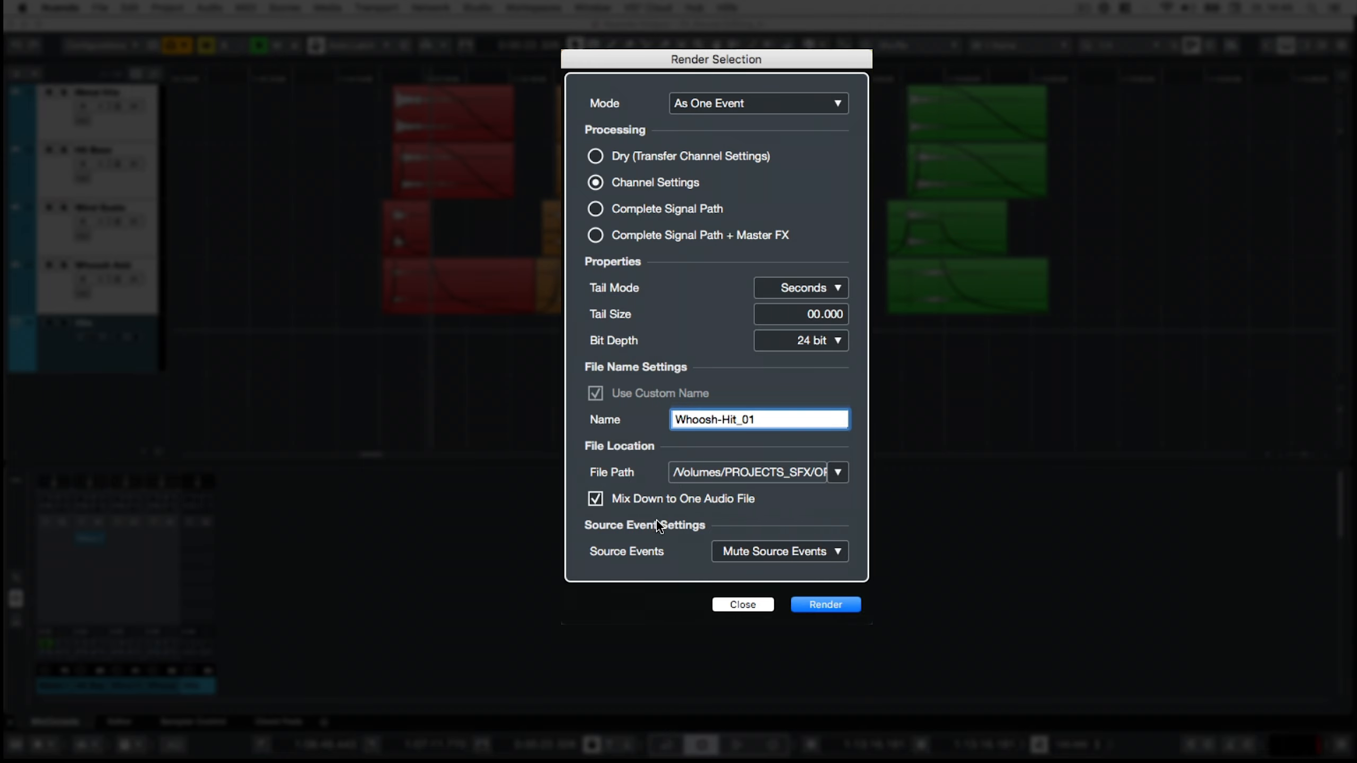
click(824, 605)
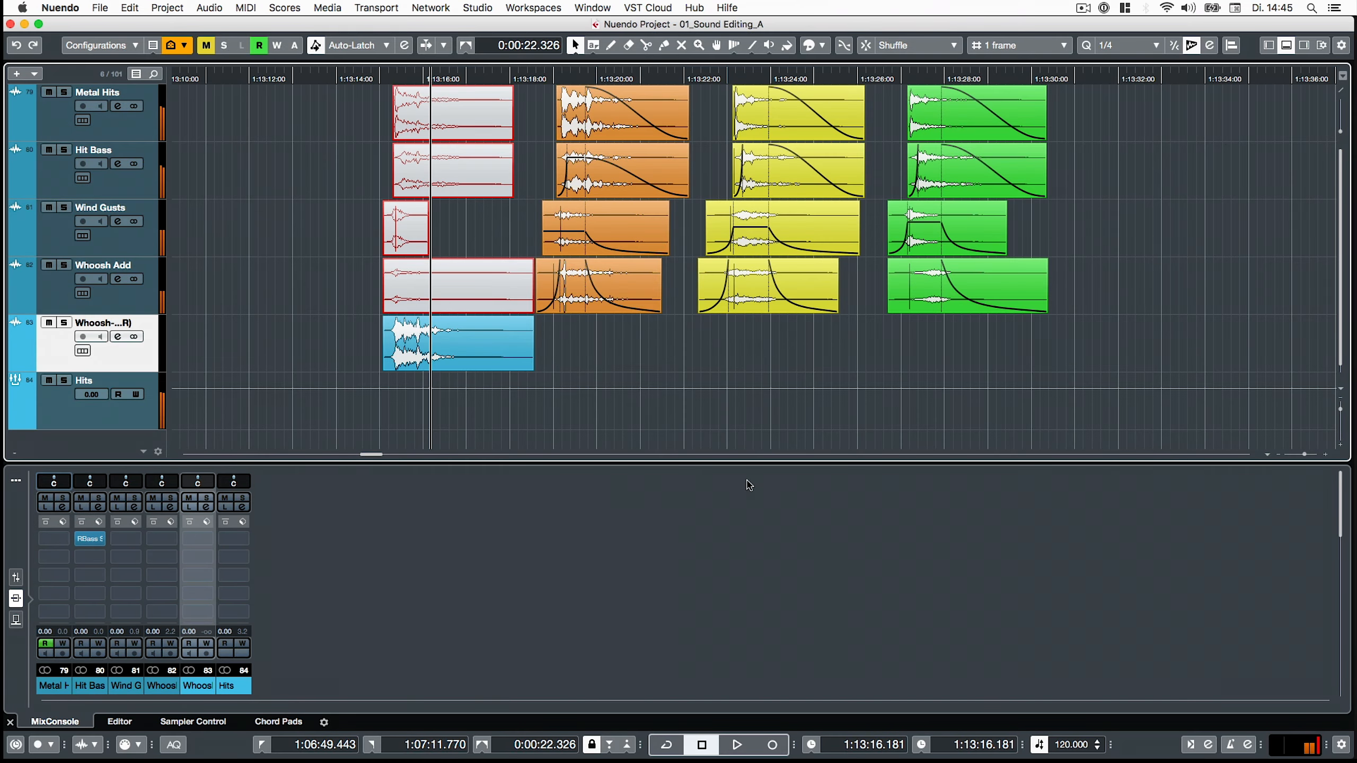
- Render the orange, yellow and green event groups in place as block events named Whoosh-Hit
drag(606, 361, 964, 130)
key(alt+r)
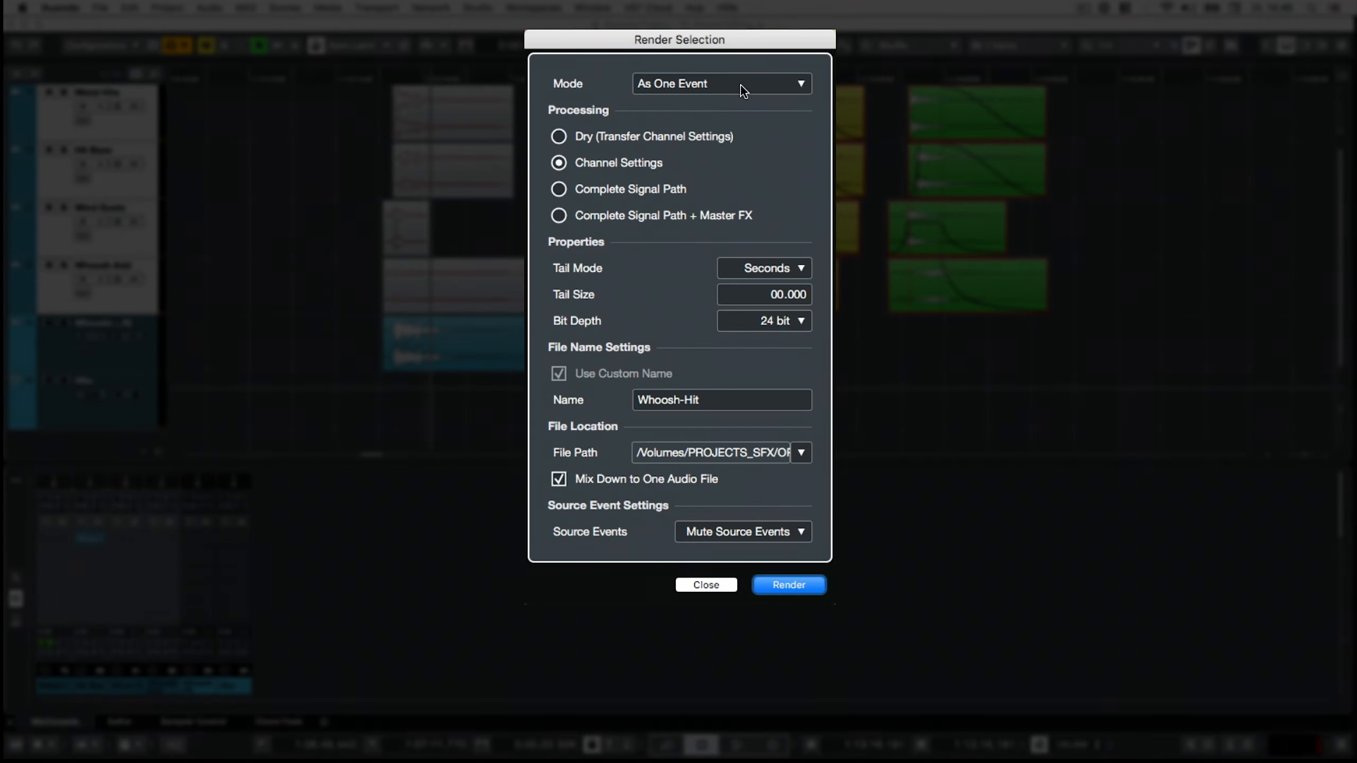
click(740, 85)
click(741, 99)
click(782, 586)
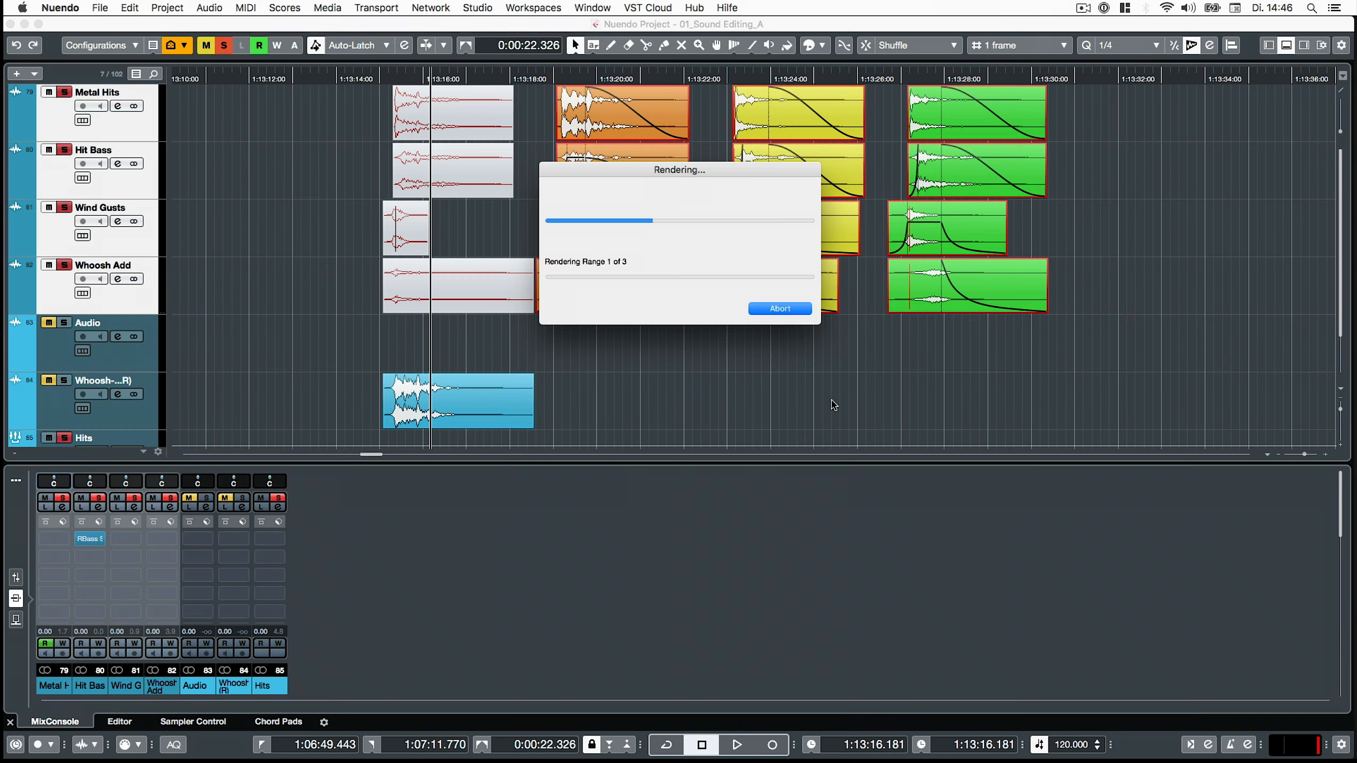
- Solo the track with the three rendered block events and play back each of them
click(657, 359)
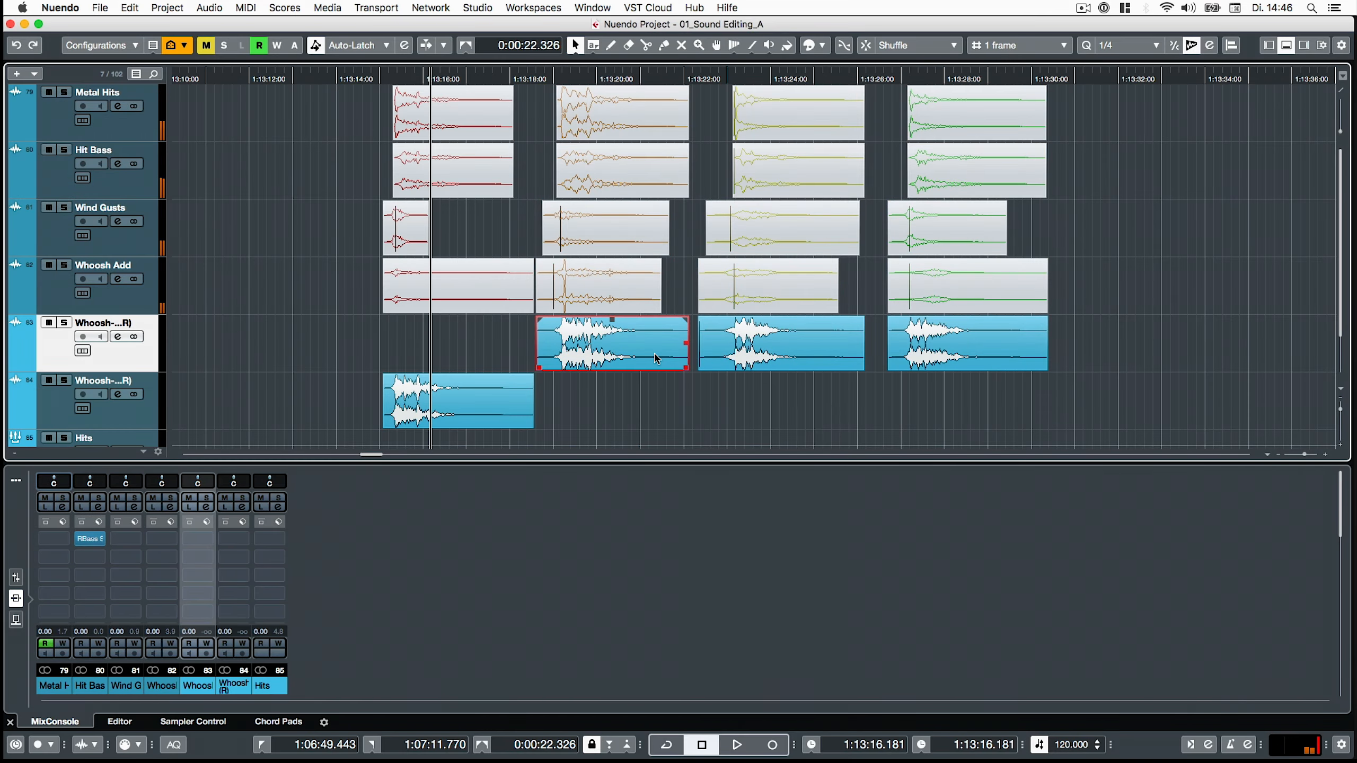
key(s)
key(space)
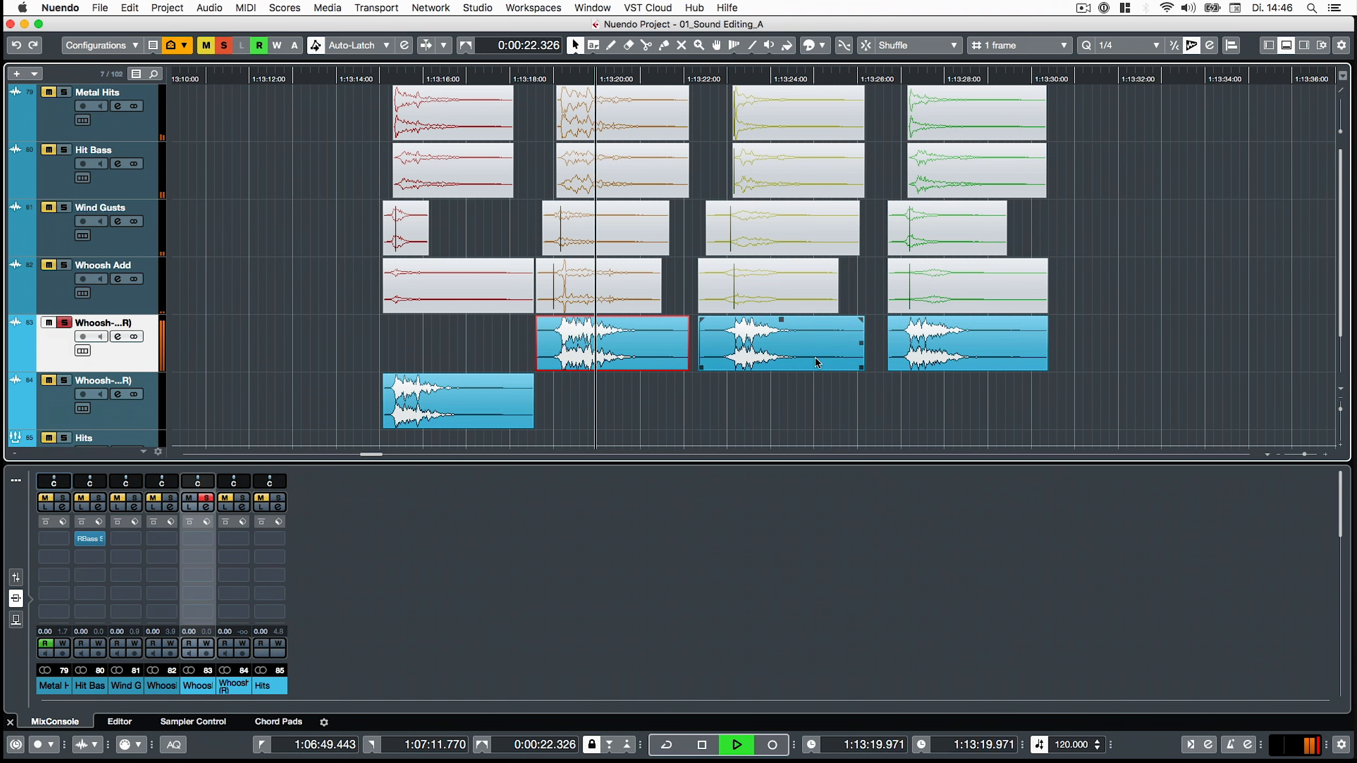
click(818, 364)
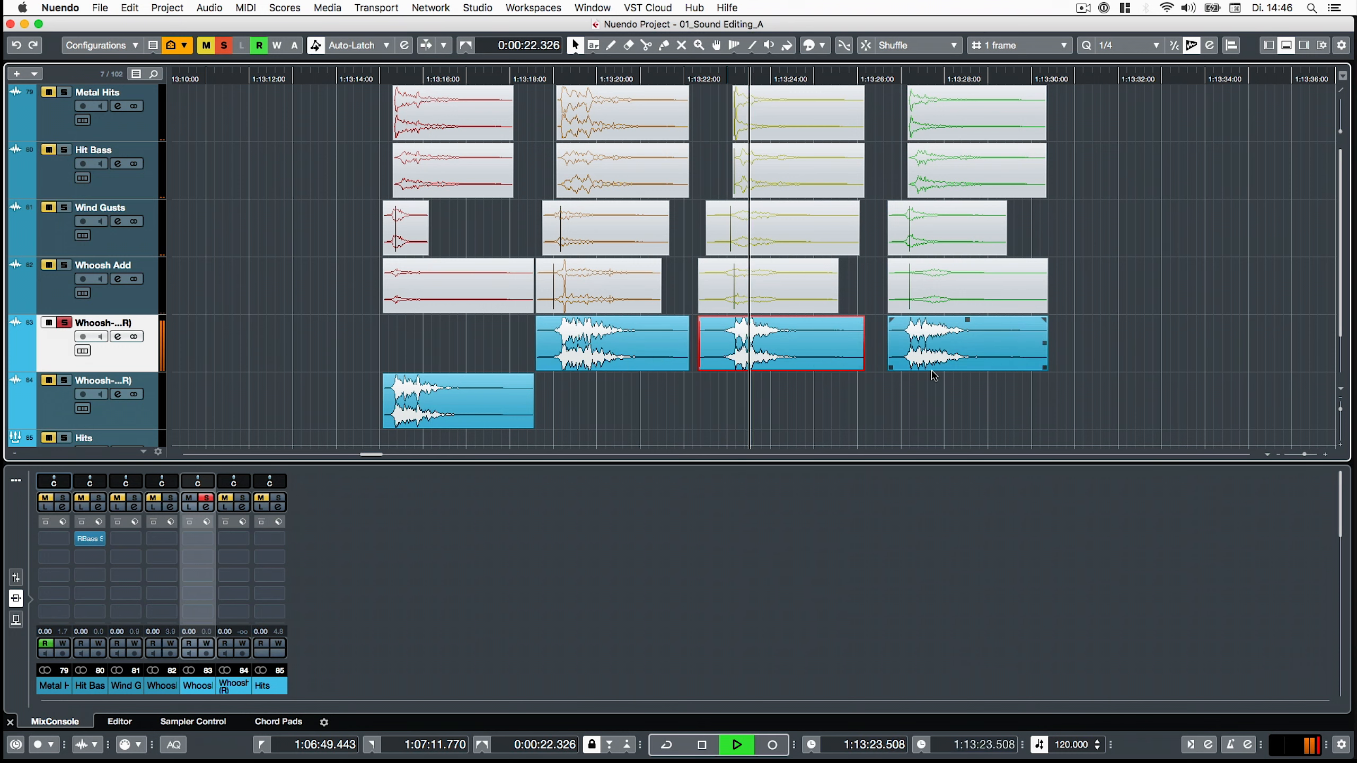
click(943, 365)
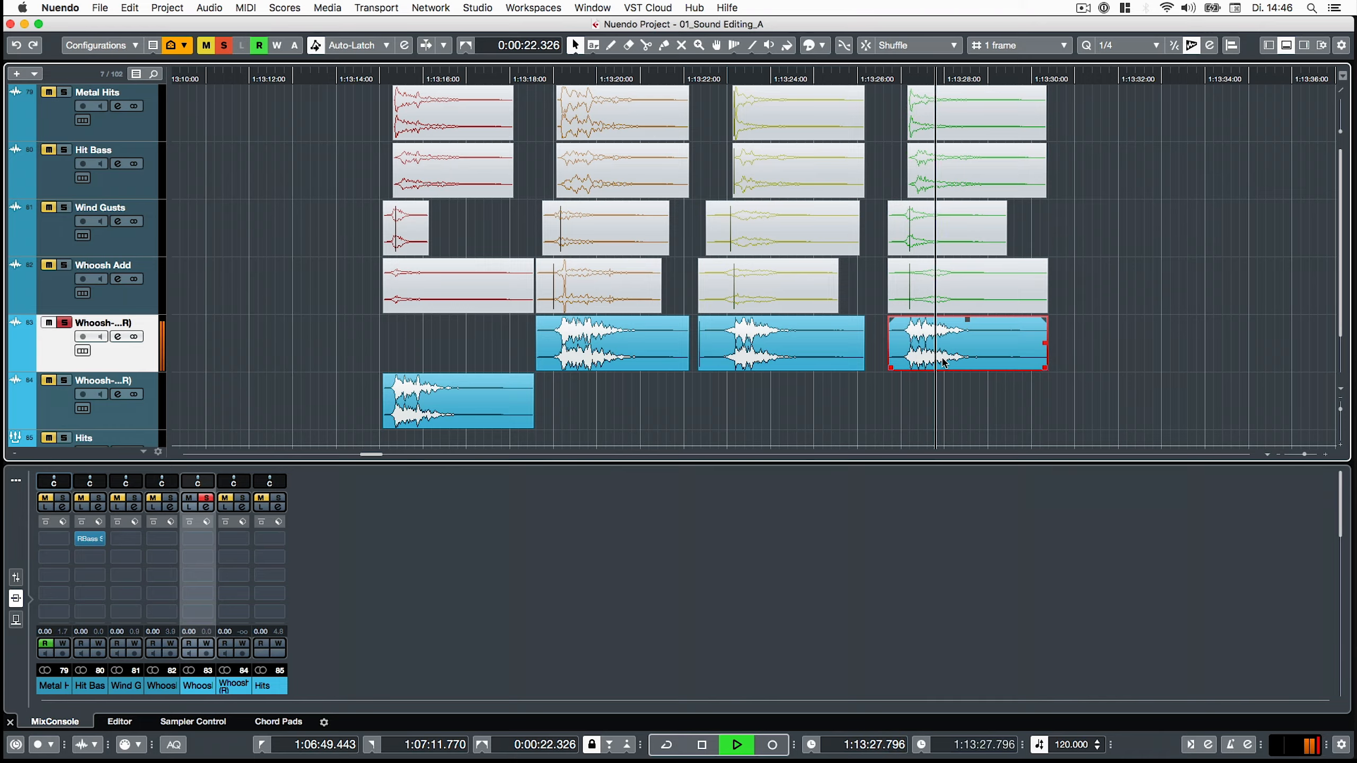
key(space)
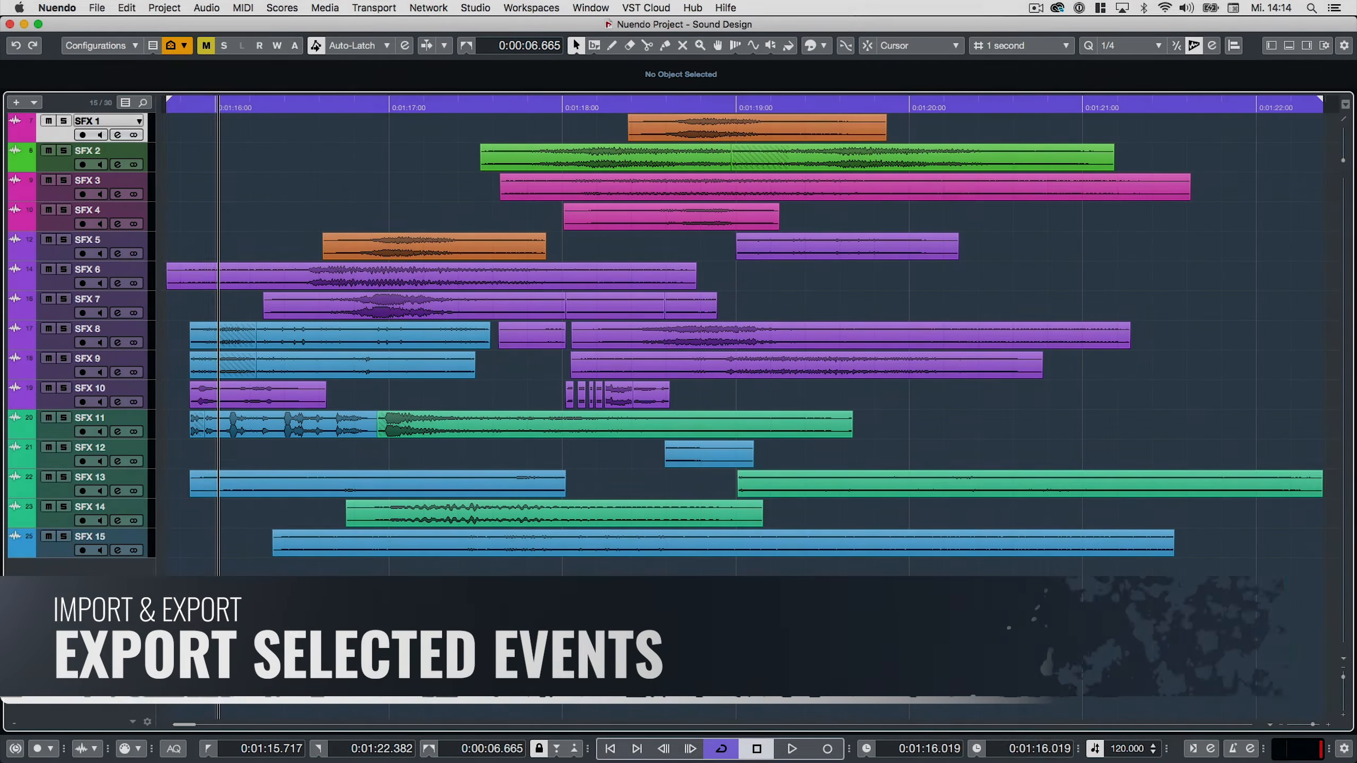
- Select all SFX events and set up their export as one event with Complete Signal Path processing
key(KP_1)
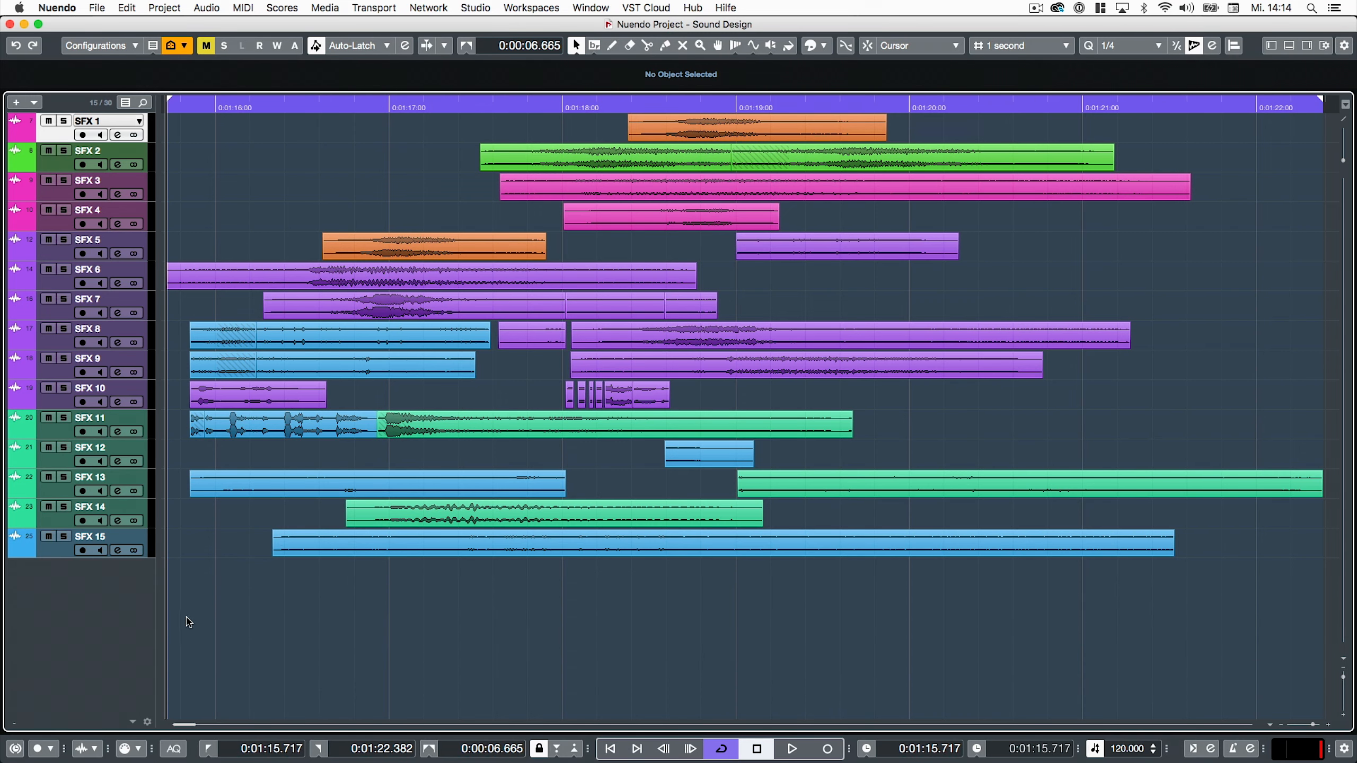
drag(188, 622, 1224, 133)
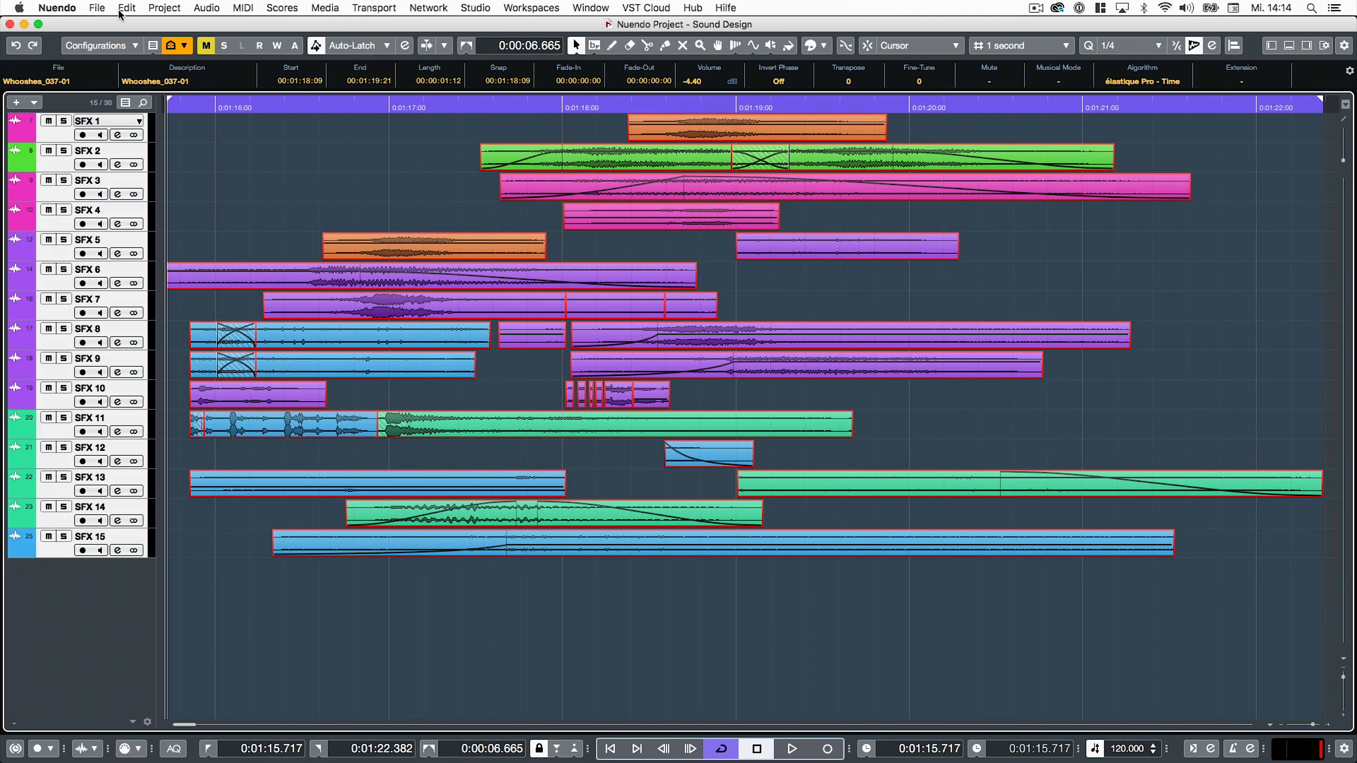
click(96, 8)
mouse_move(134, 225)
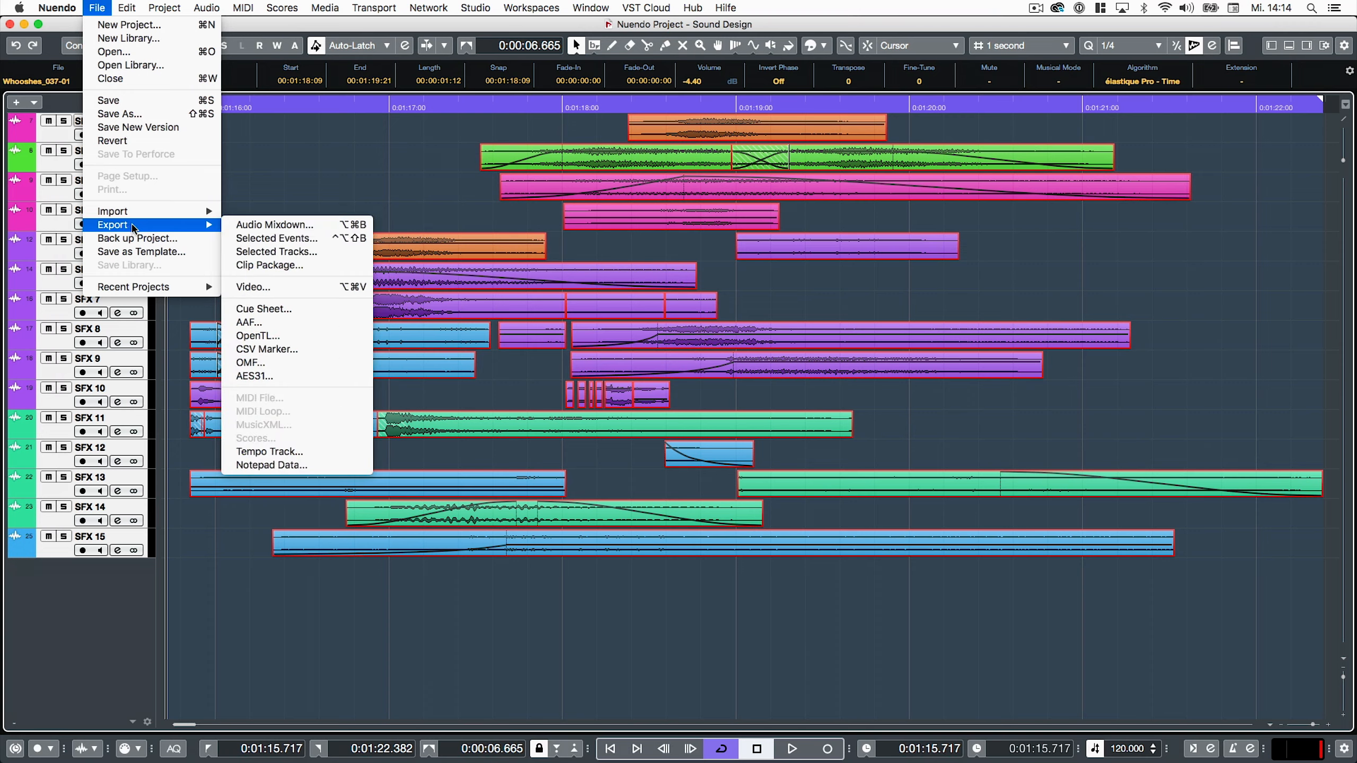
click(323, 240)
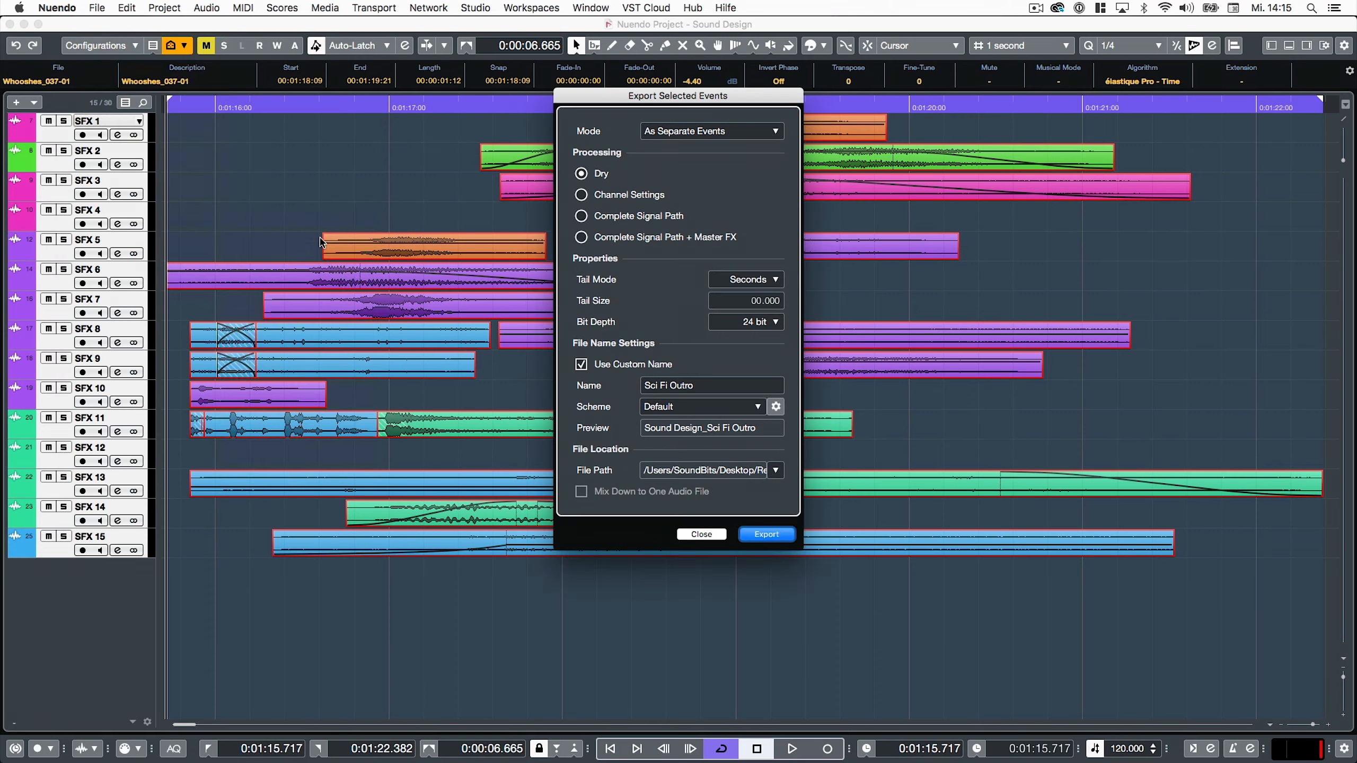
click(680, 131)
click(685, 155)
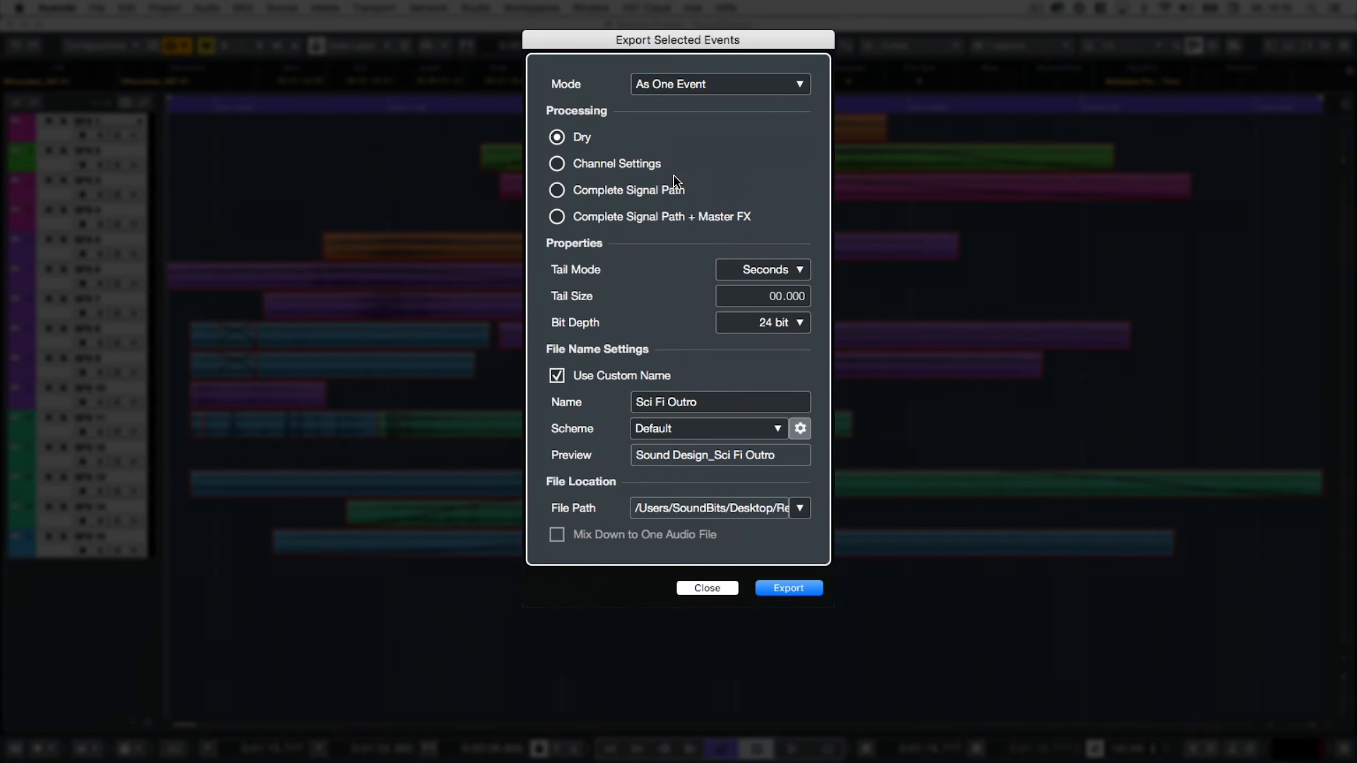
click(668, 215)
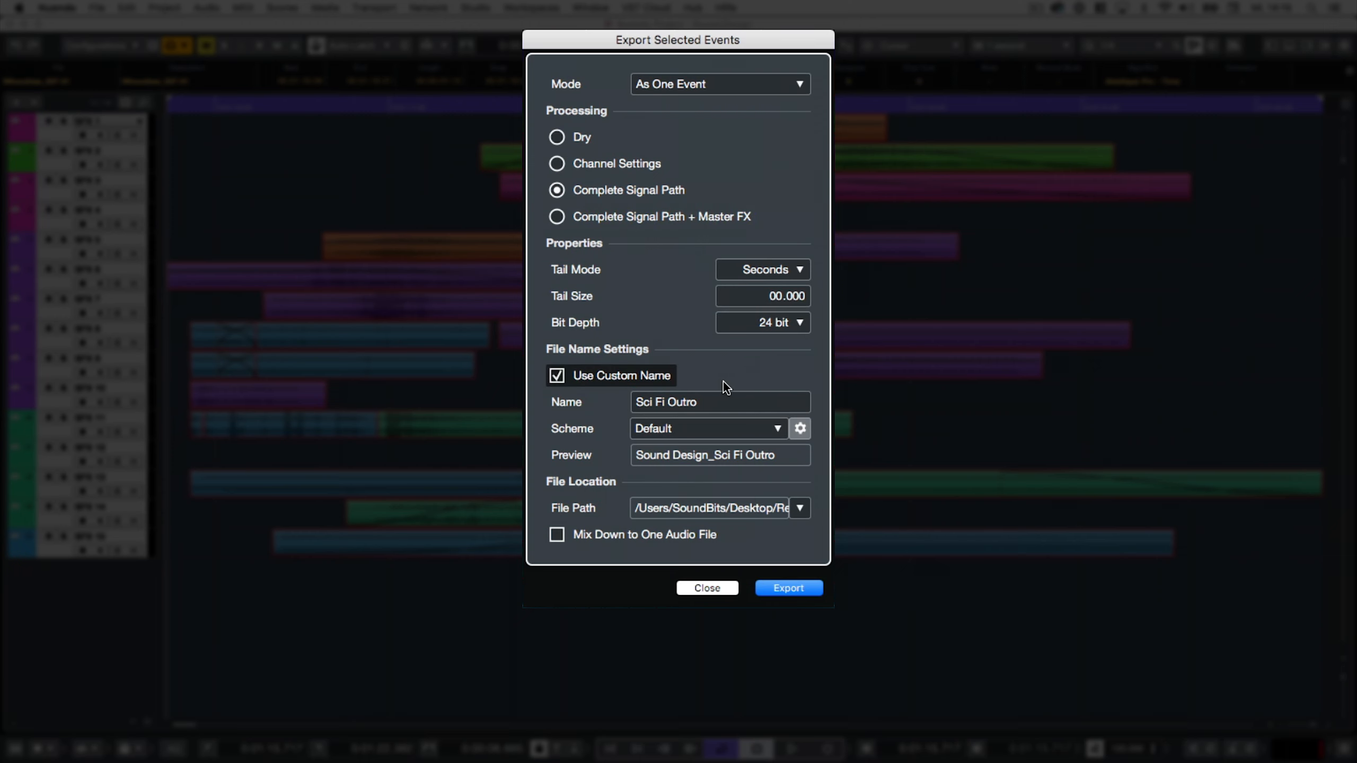
- Build the export naming scheme from the Project Name attribute followed by the Name attribute
click(799, 428)
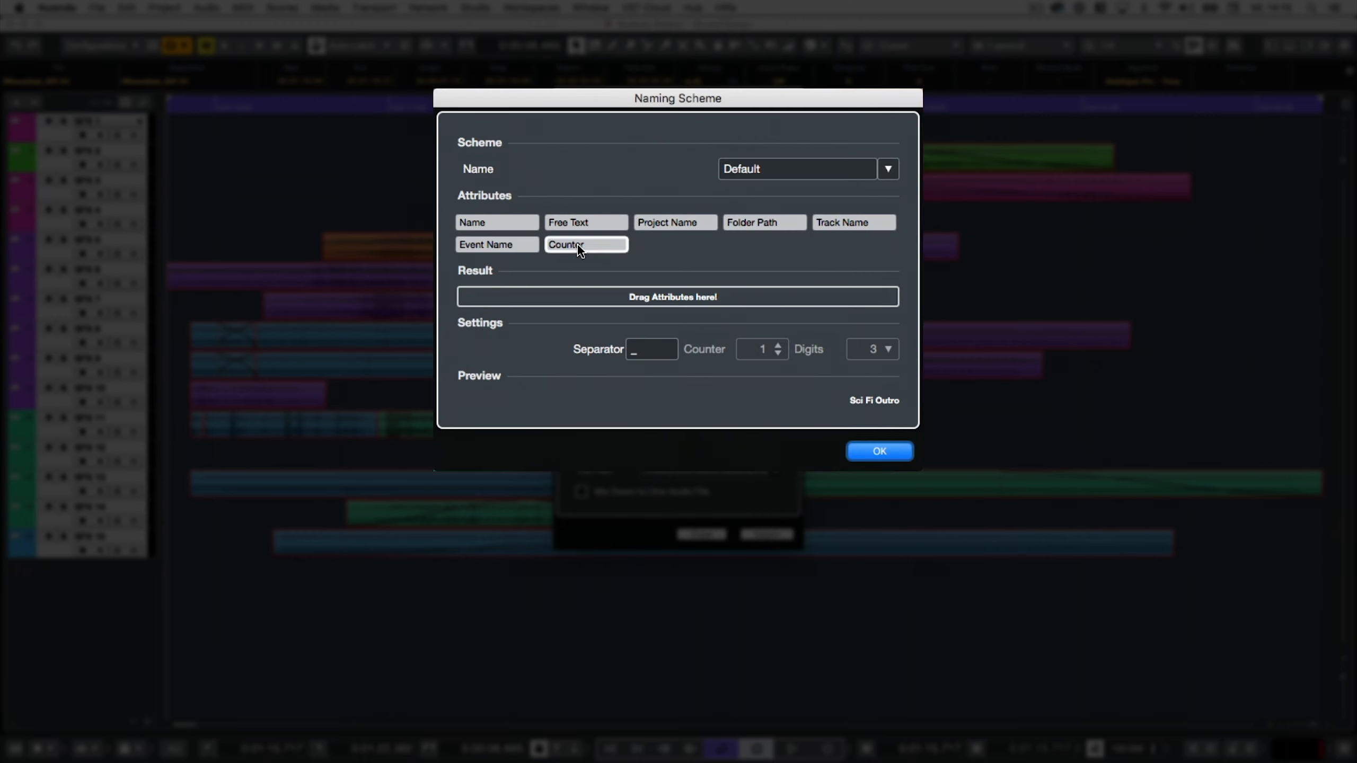
drag(675, 222, 501, 296)
drag(497, 222, 588, 297)
click(879, 451)
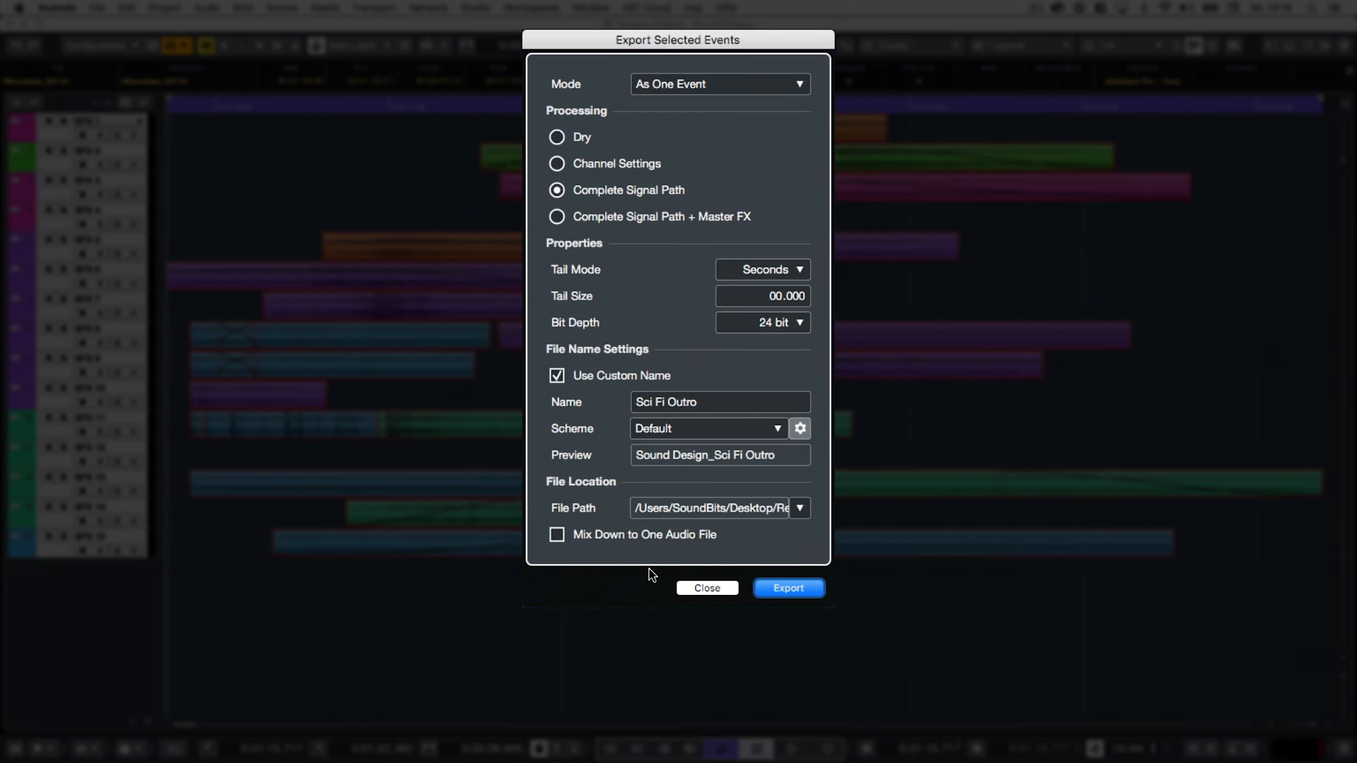
- Export the selected events mixed down to one audio file and preview Sci Fi Outro.wav in Finder
click(678, 534)
click(778, 587)
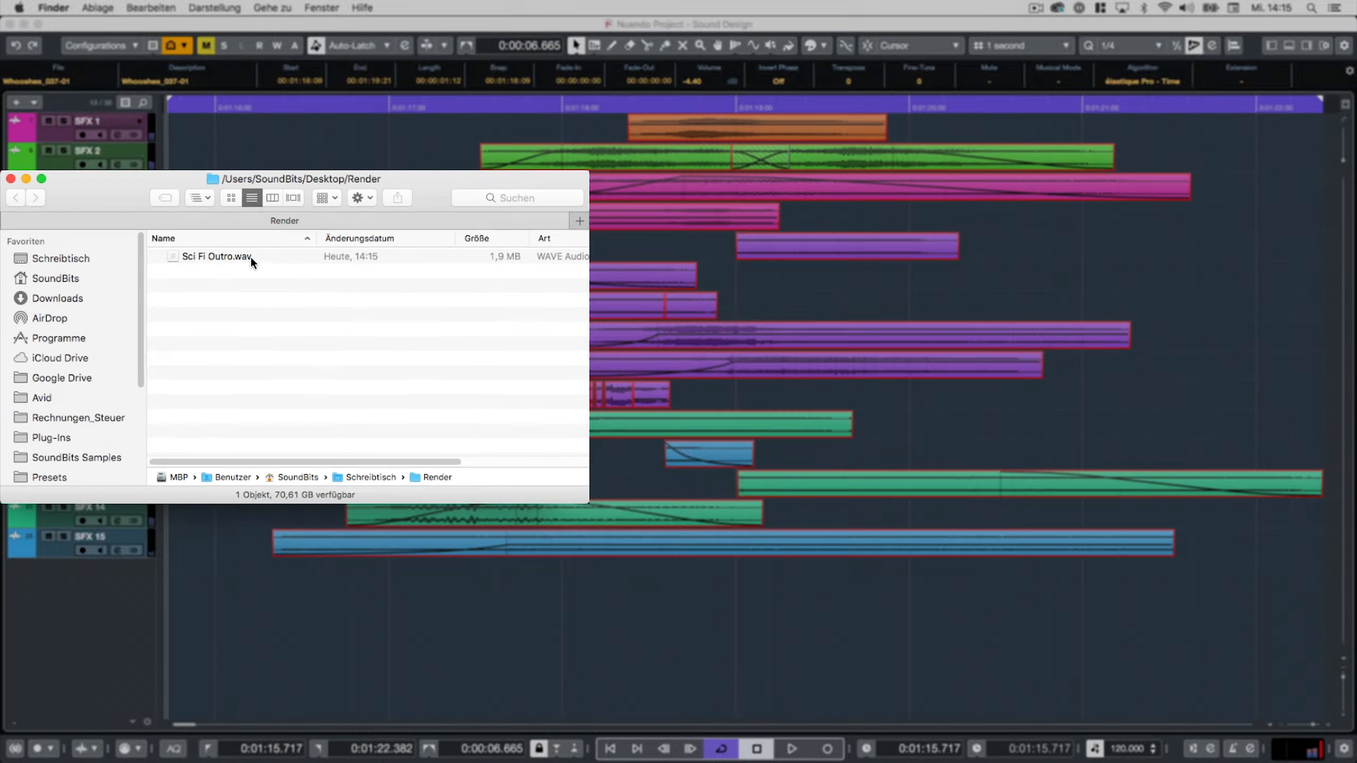
click(250, 257)
key(space)
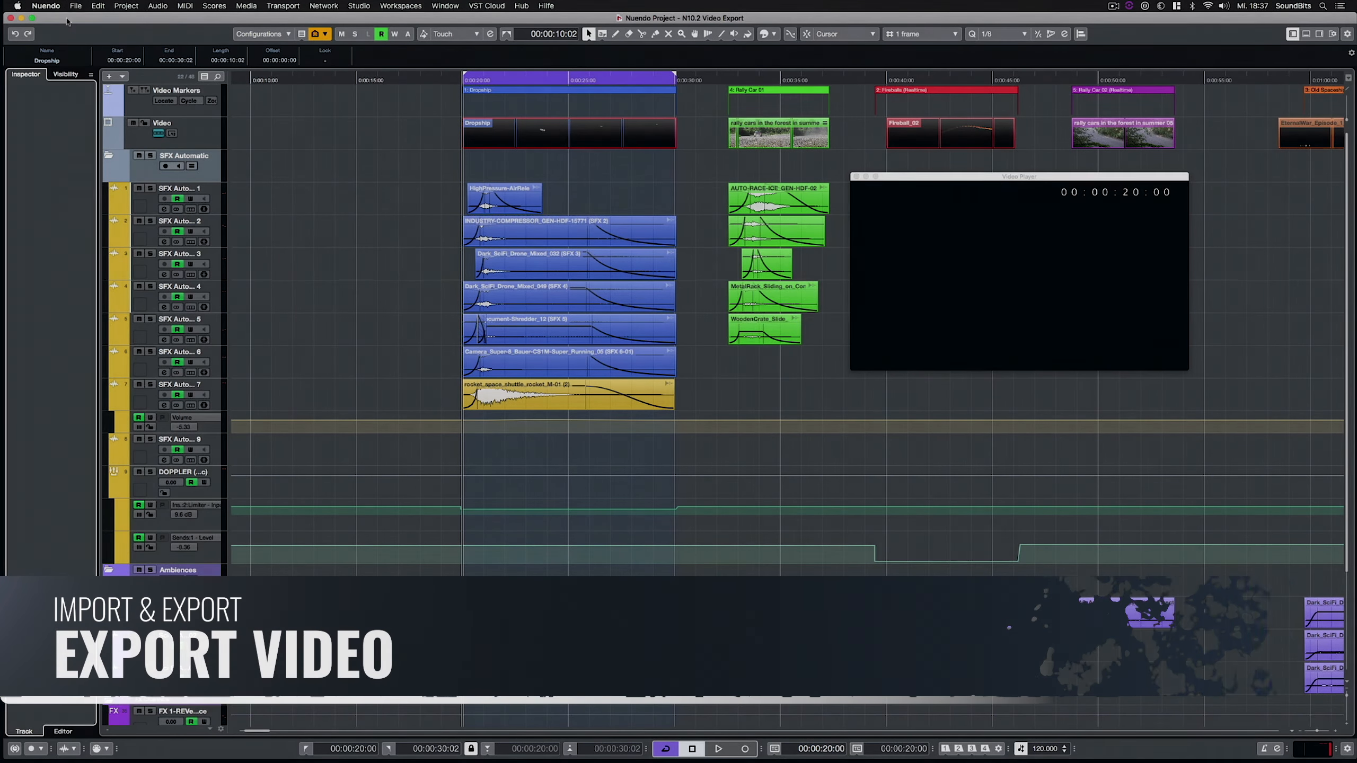
- Set up a video export named Doppler Spaceship Preview with the project's Exports folder as the file path
click(59, 6)
mouse_move(124, 203)
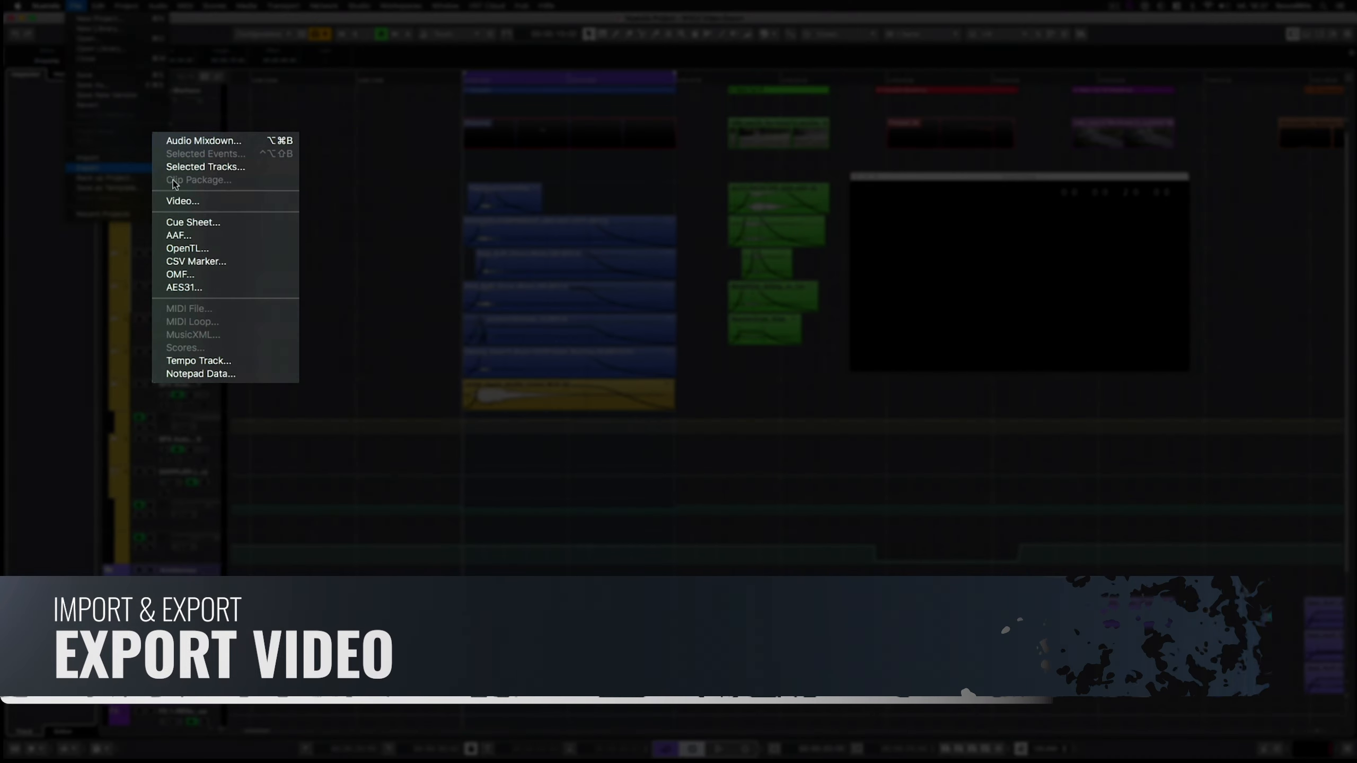
click(214, 200)
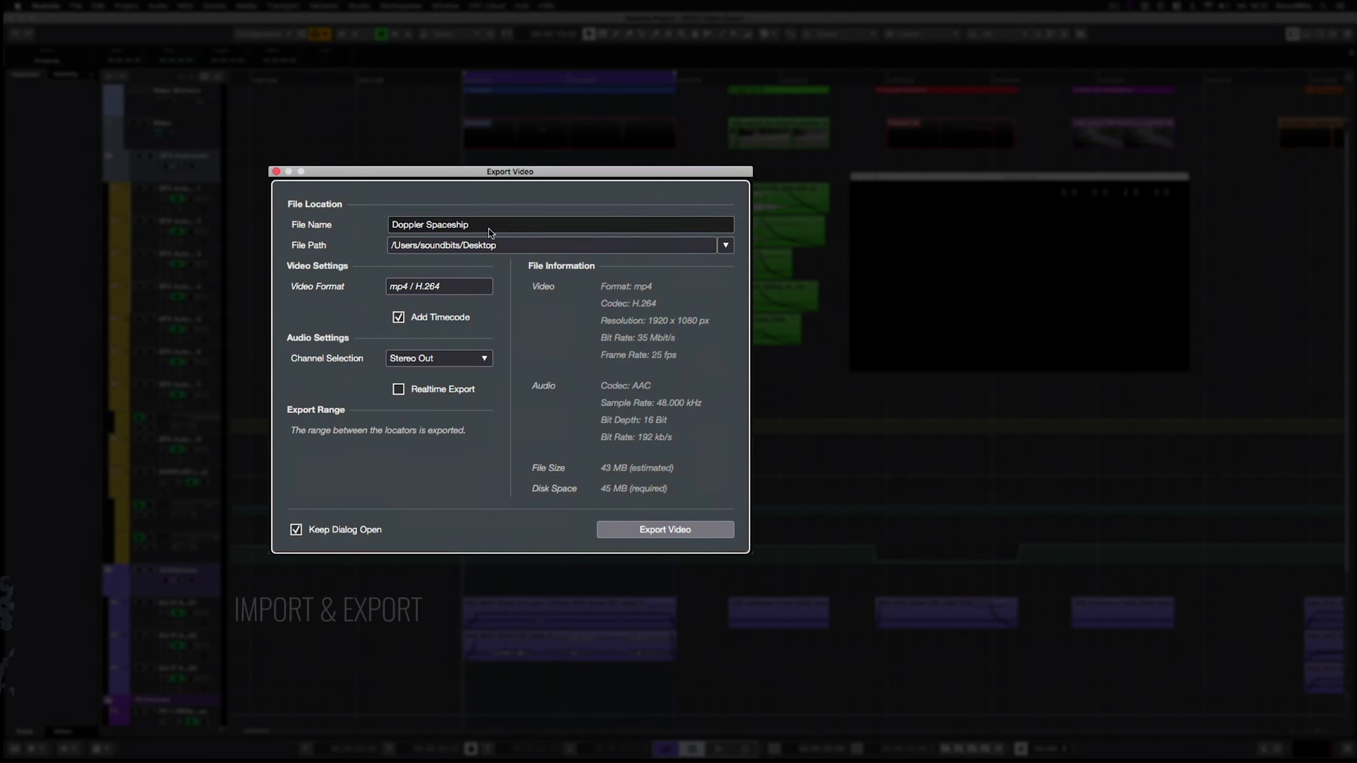
click(492, 225)
click(513, 246)
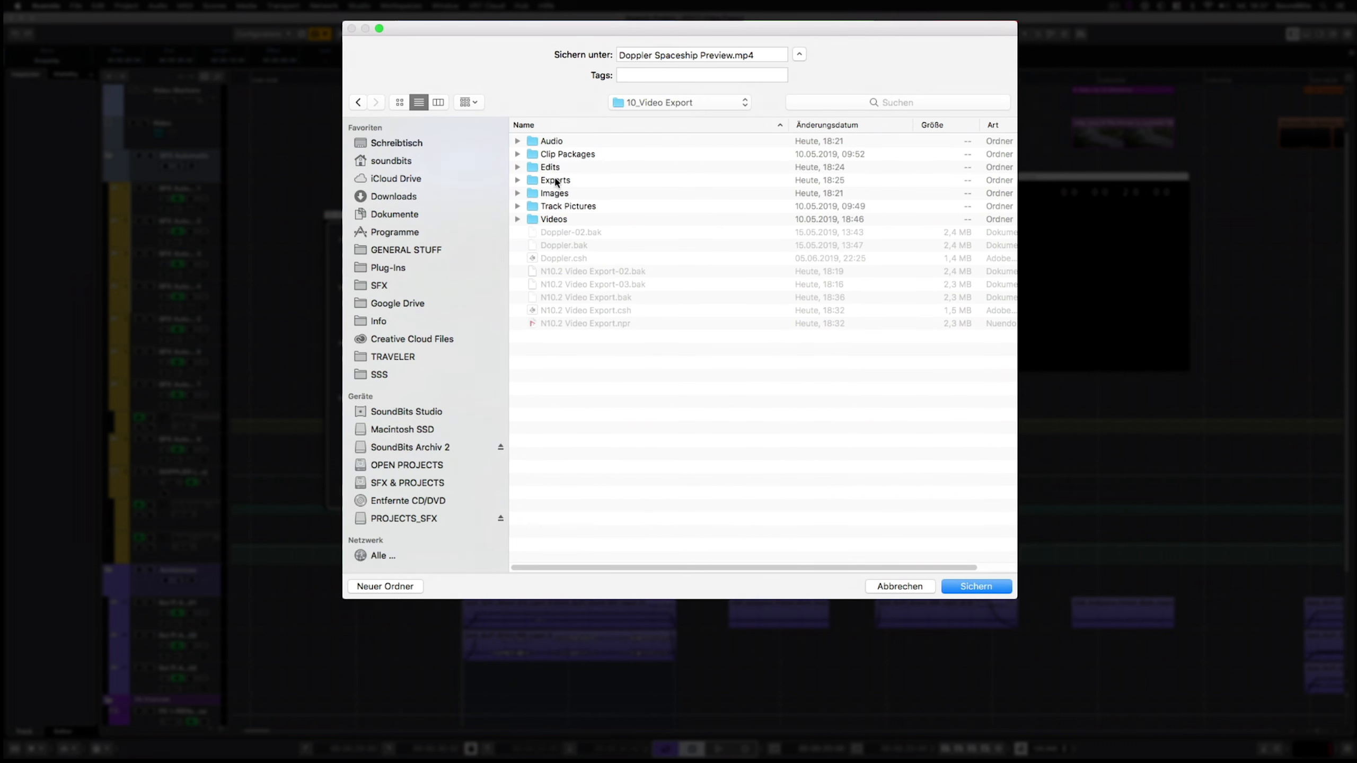
double_click(556, 182)
click(976, 586)
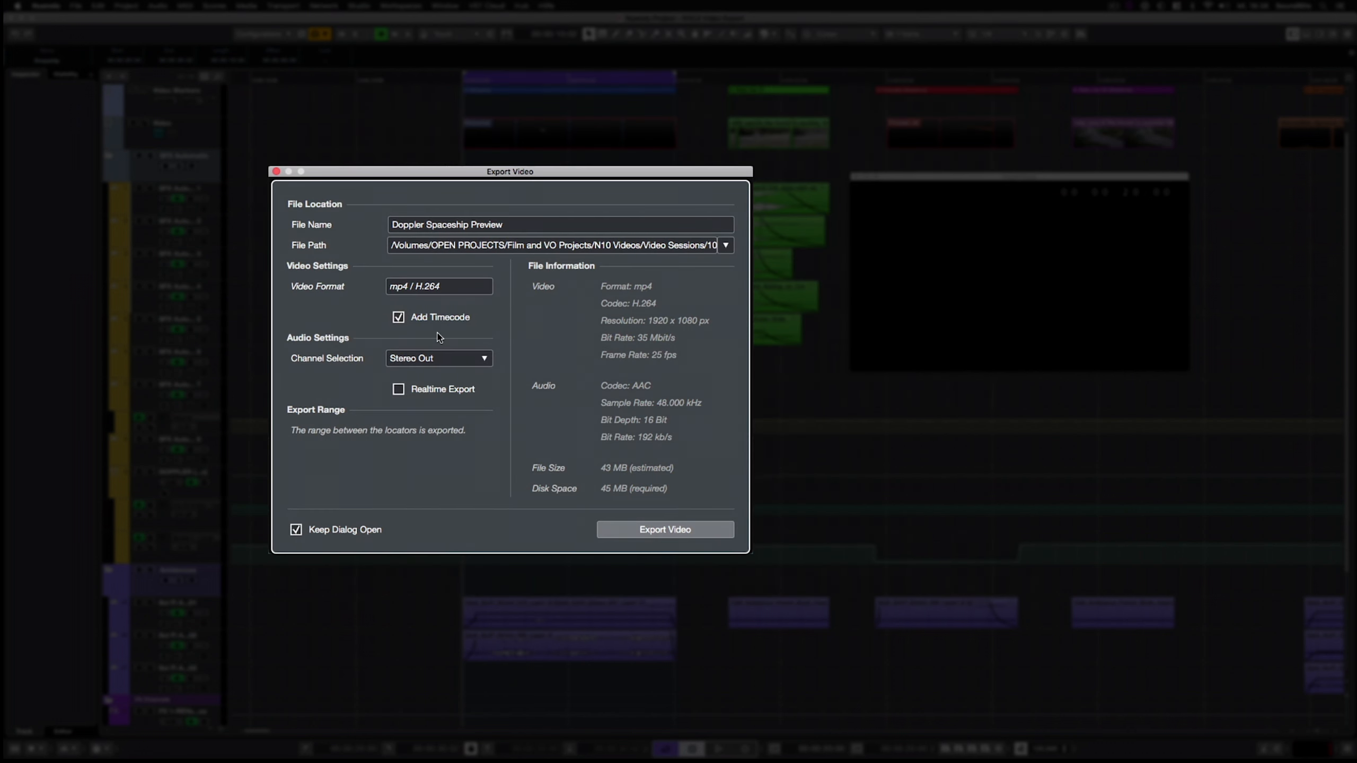
- Export the video, switch to Finder and preview the exported file
click(633, 528)
key(super+Tab)
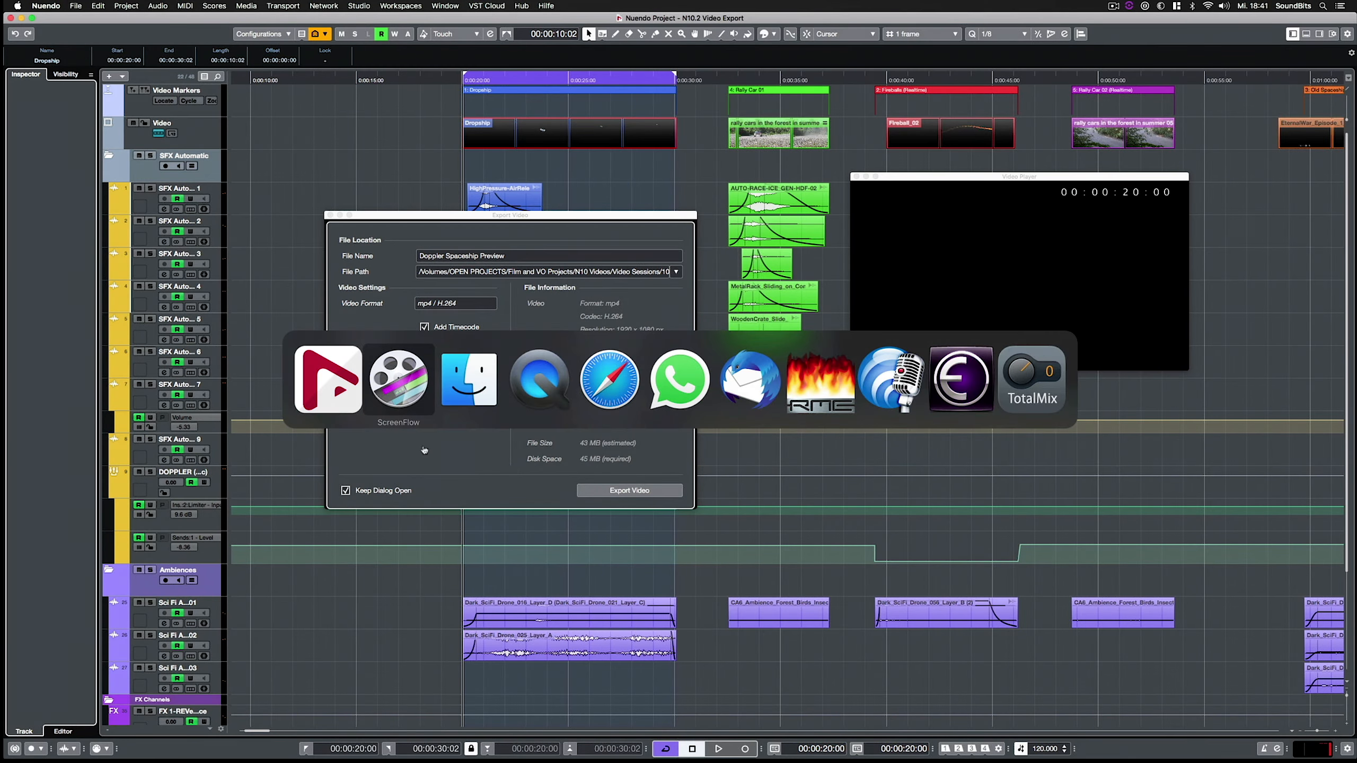
click(466, 105)
key(space)
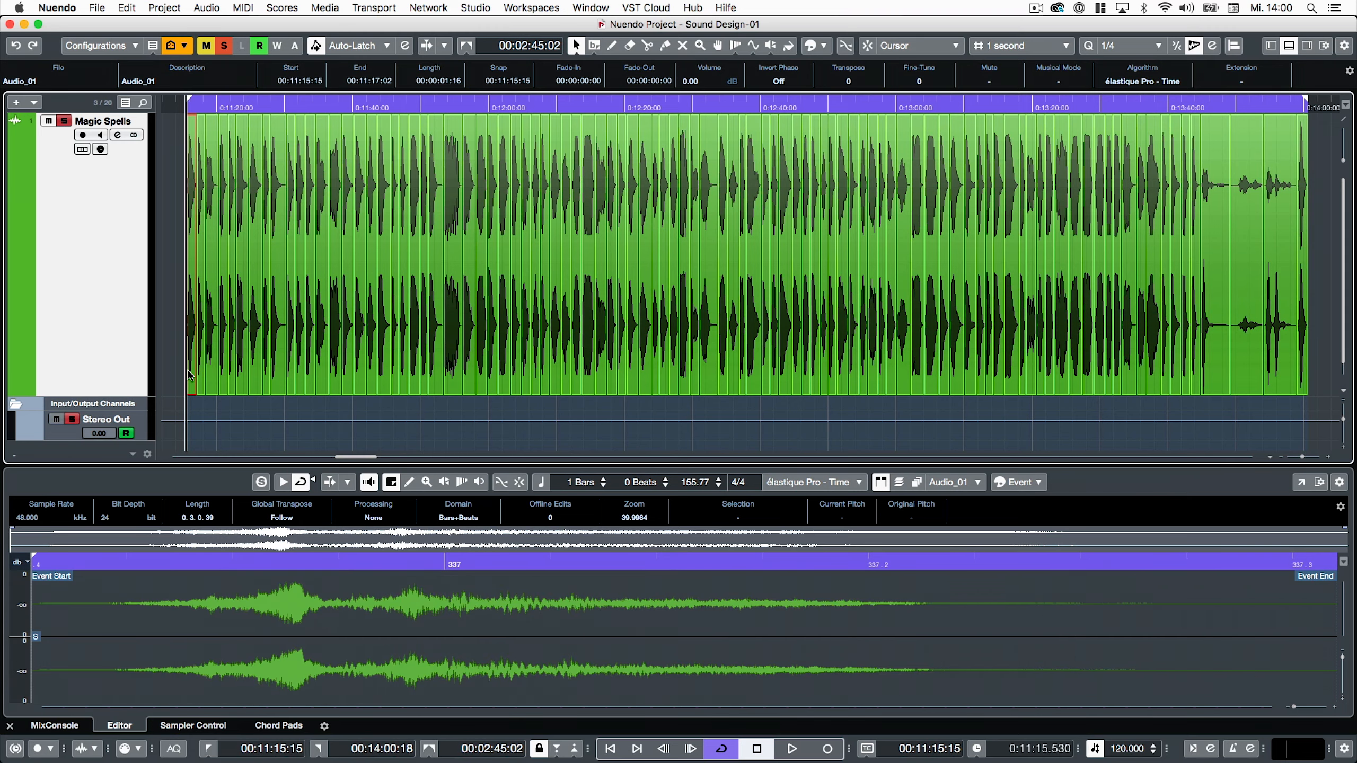
- Step through the events on the Magic Spells track from the first one and check their names in the event information
key(Right)
key(Right)
key(Right)
key(Right)
key(Right)
key(Right)
key(Right)
key(Right)
key(Right)
key(Right)
key(Right)
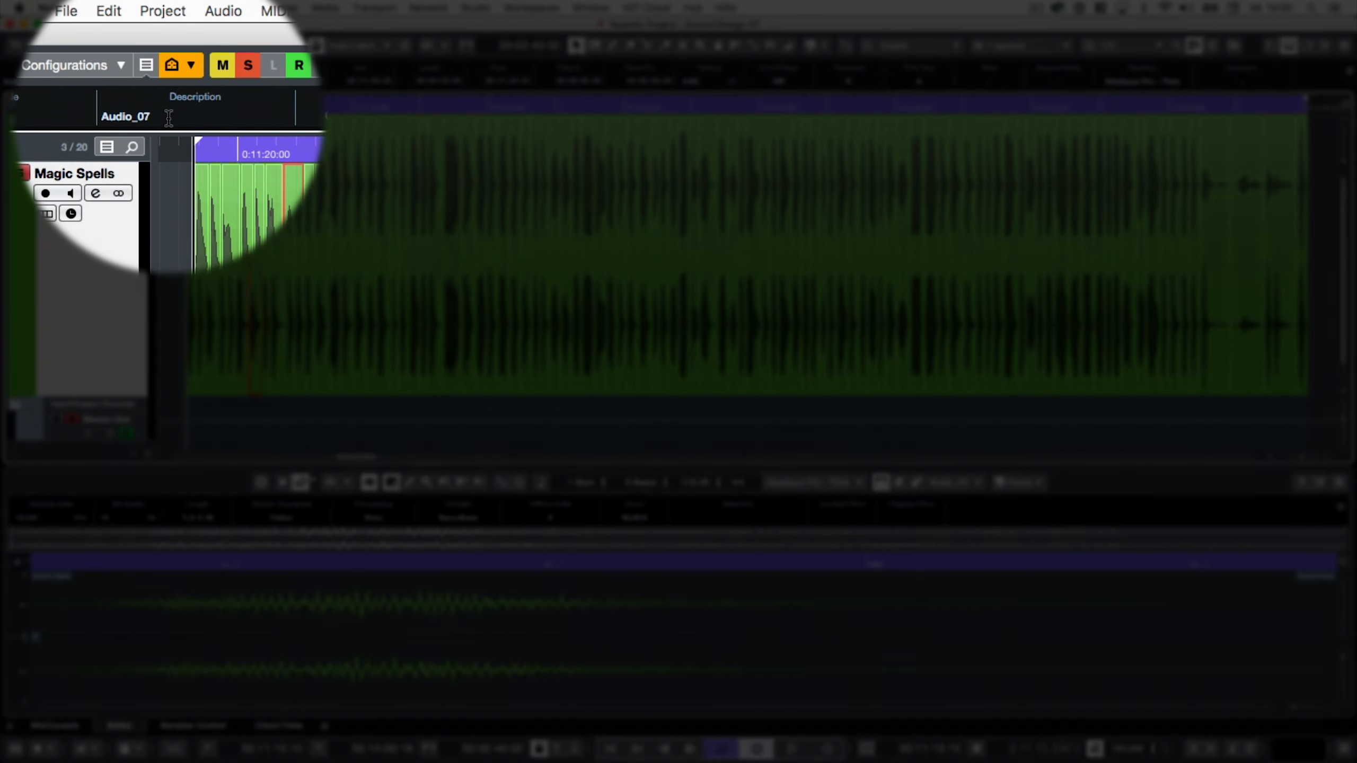
key(Right)
key(Right)
key(Right)
key(Right)
key(Right)
key(Right)
key(Right)
key(Right)
key(Right)
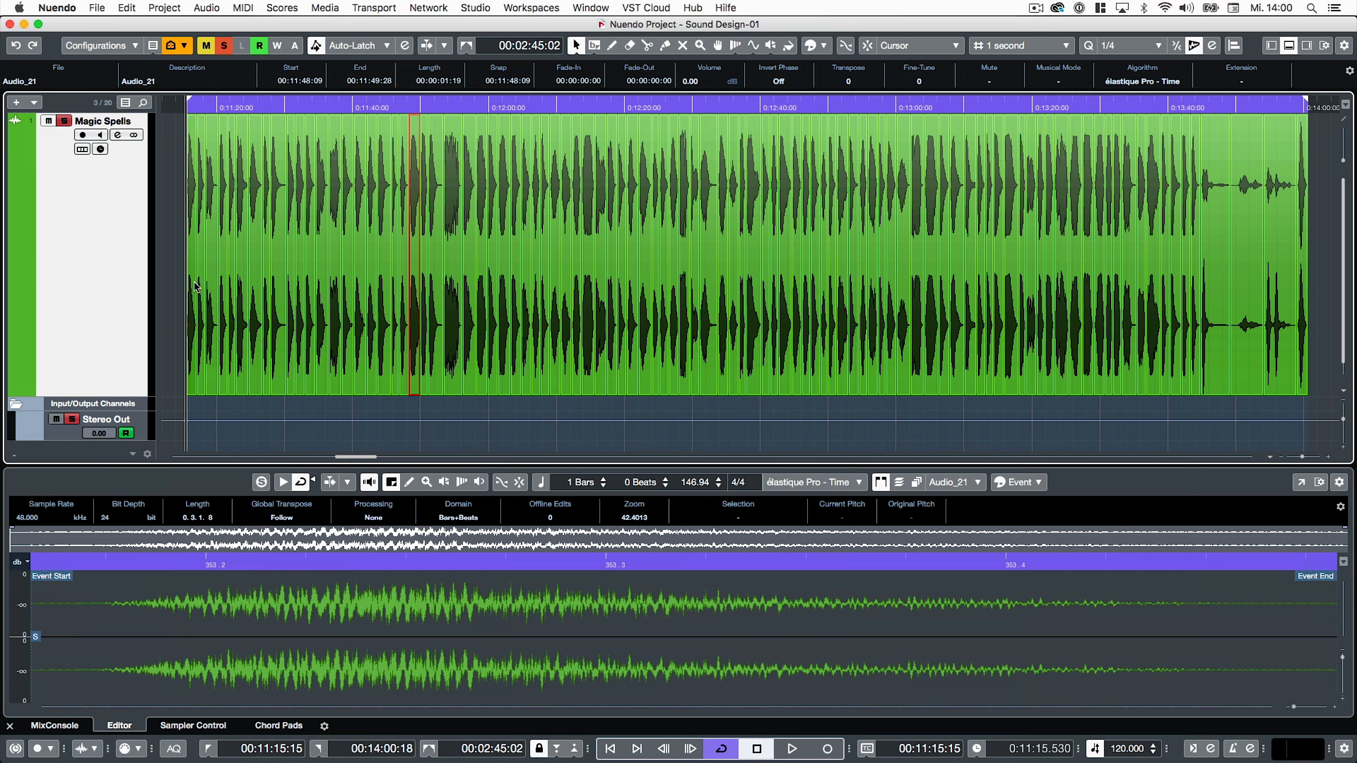
- Select all events on the Magic Spells track and load Magic Spells List.csv for renaming events from a list
click(193, 284)
drag(170, 258, 1329, 307)
click(127, 8)
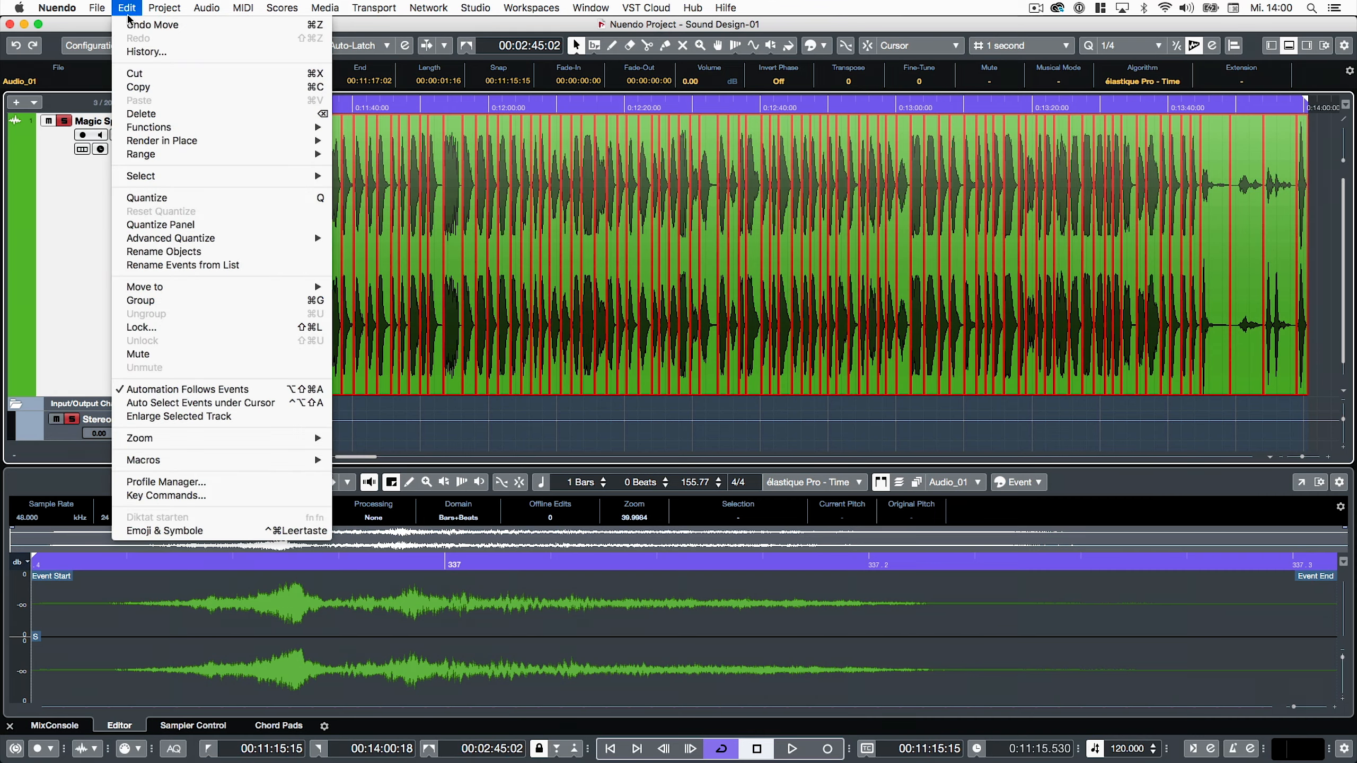
click(161, 265)
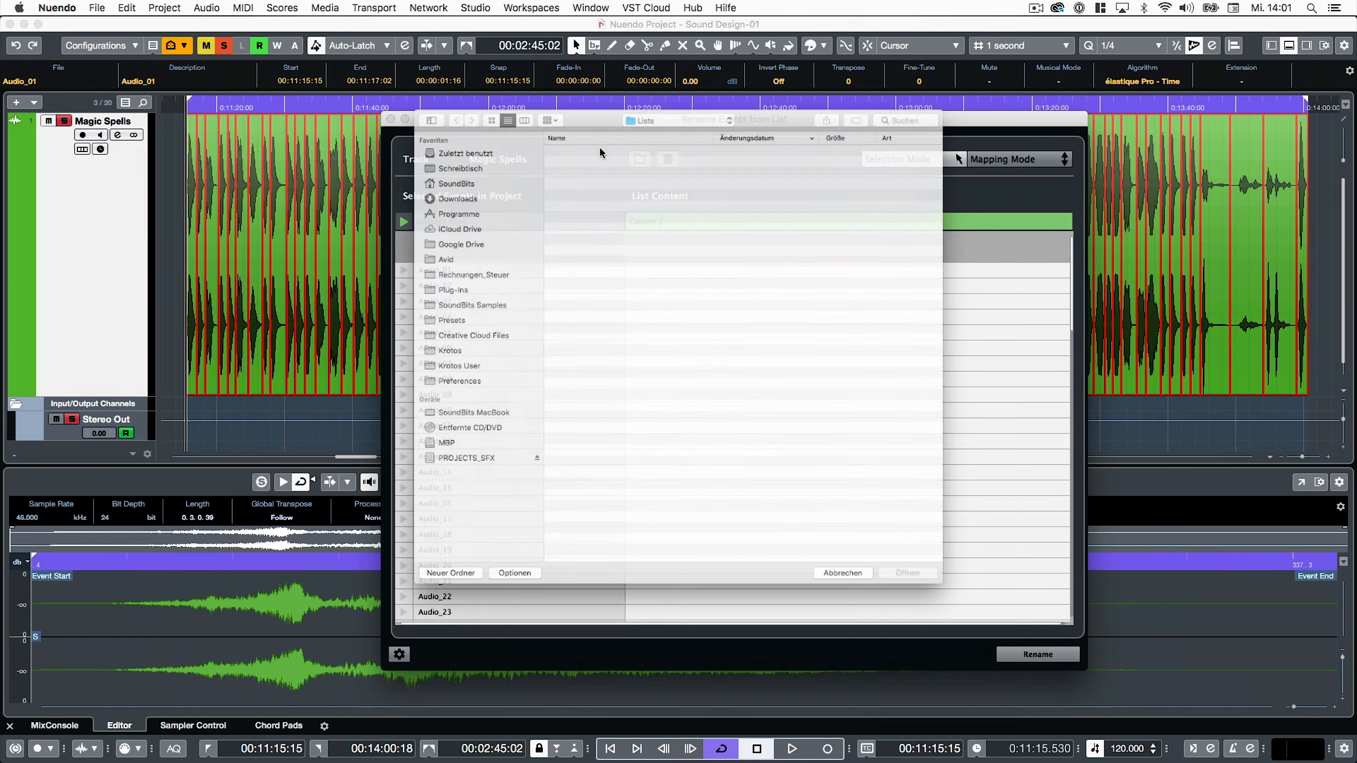
double_click(618, 126)
click(765, 416)
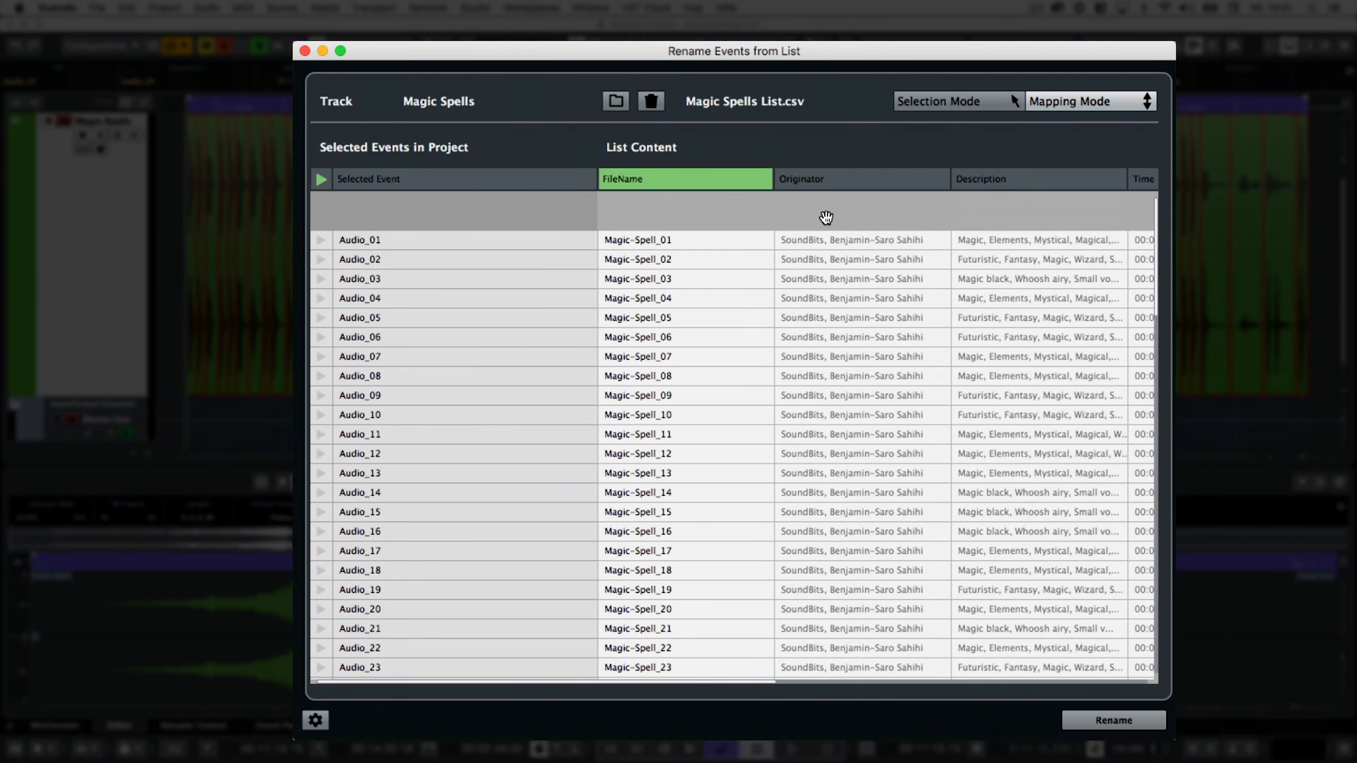
- Choose the FileName column as the name source, rename the selected Magic Spells events from the list and close the rename window
click(824, 181)
click(995, 178)
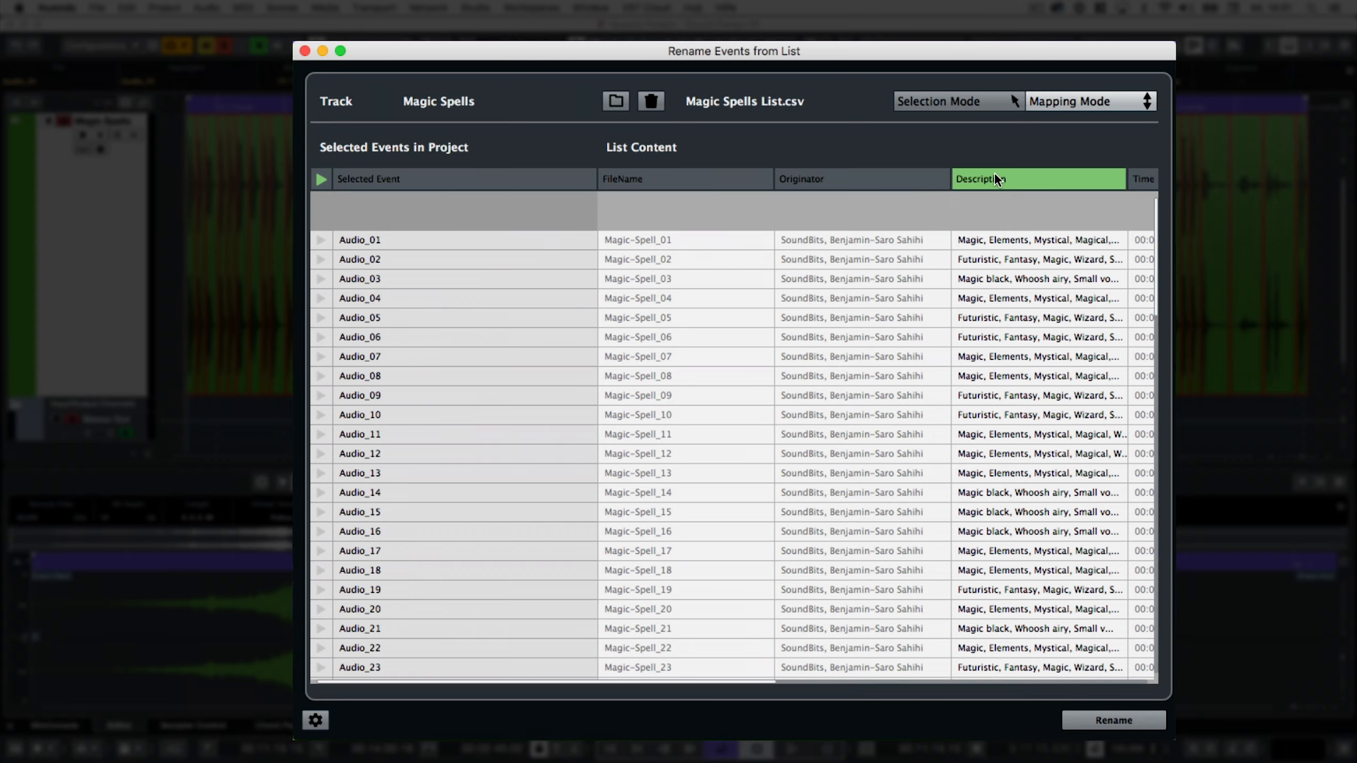
click(661, 179)
click(319, 722)
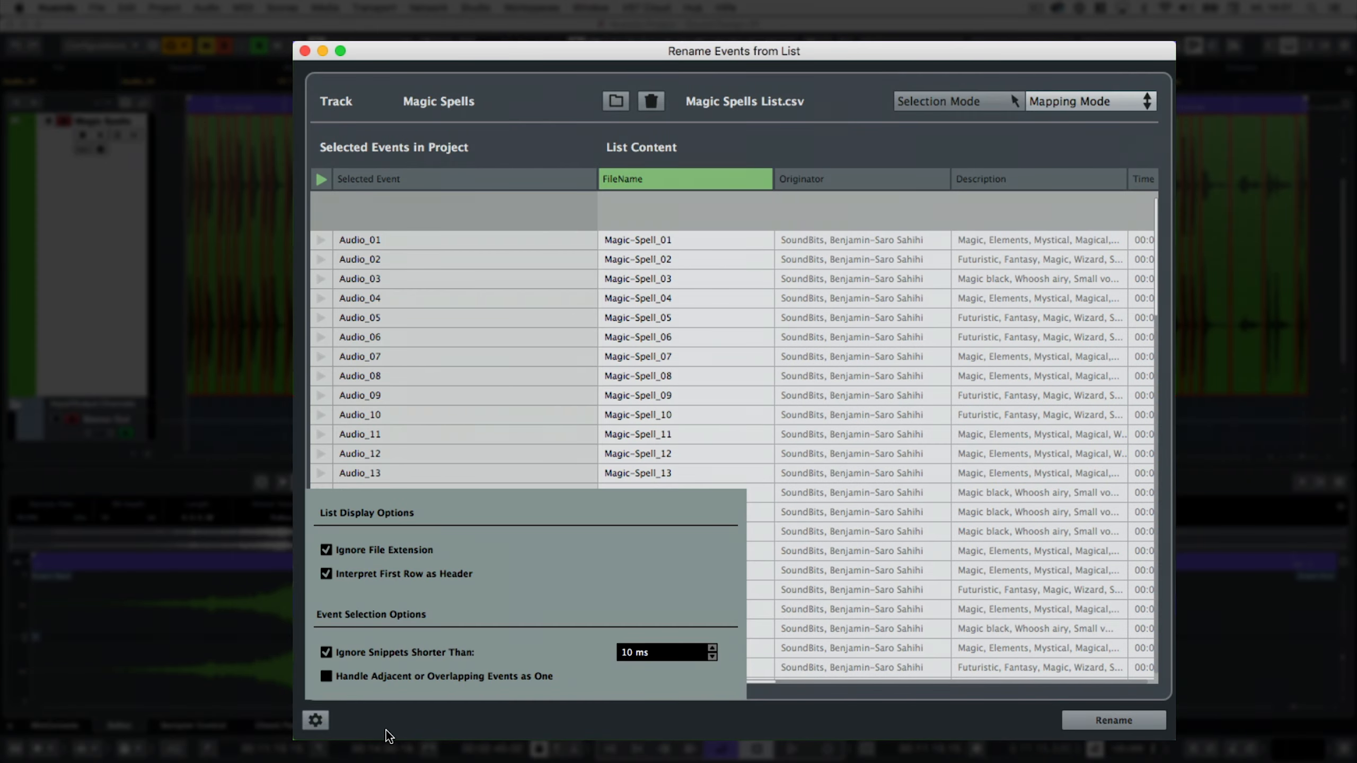
click(315, 722)
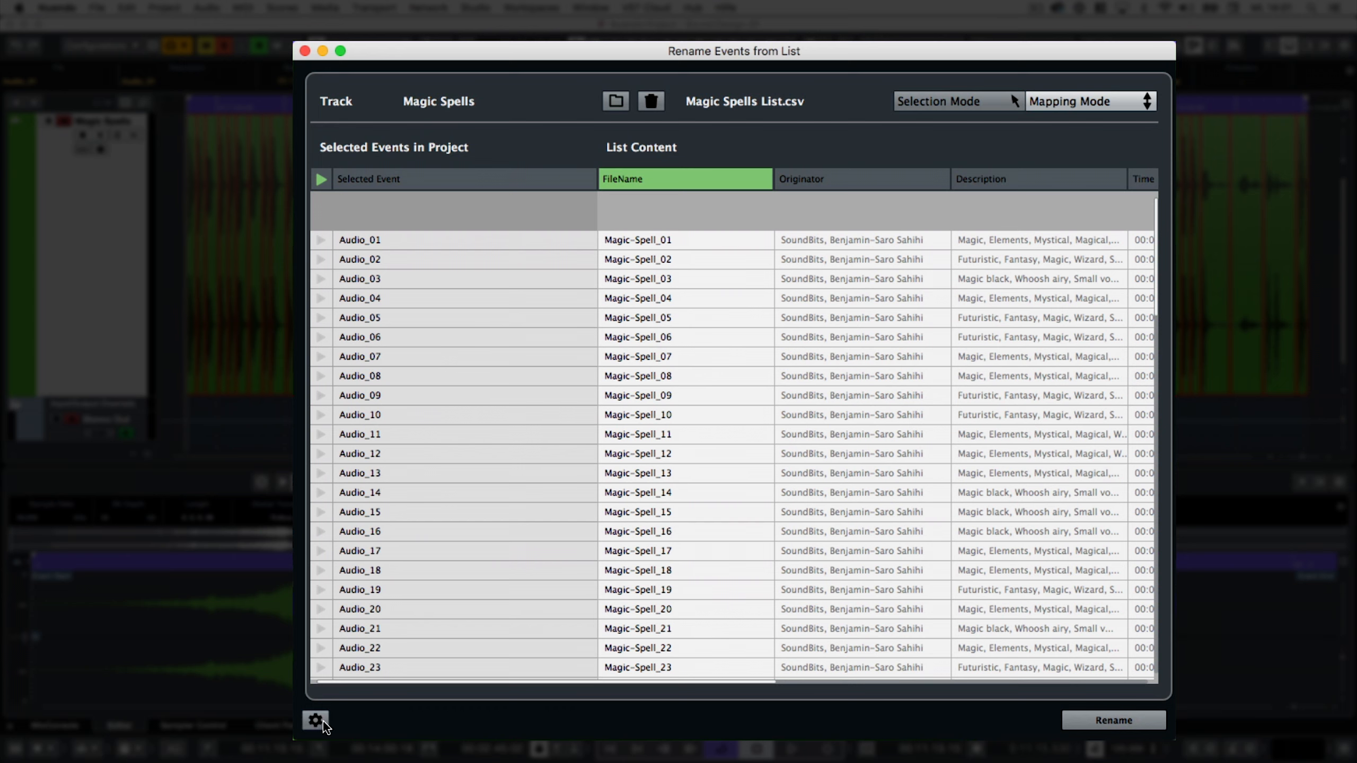
click(1103, 724)
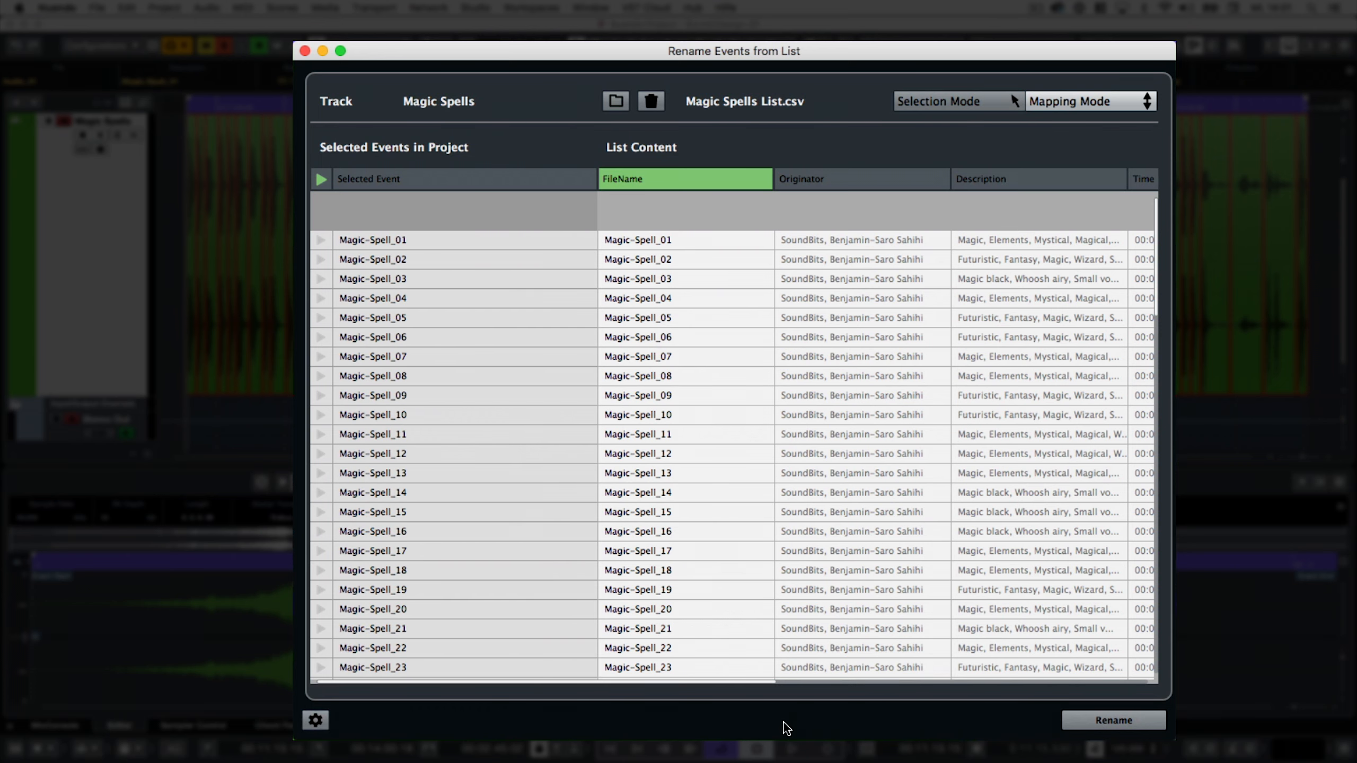
click(305, 51)
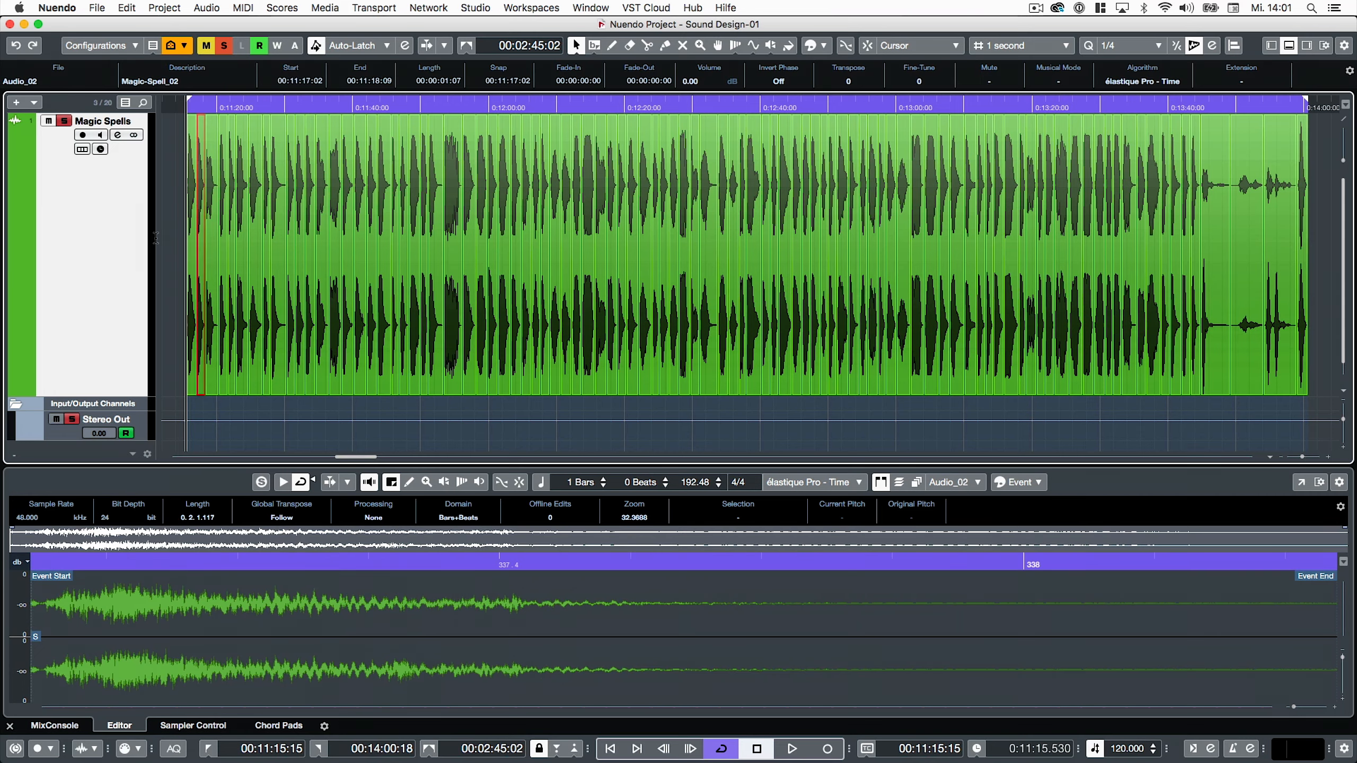
- Step through the renamed events on the Magic Spells track and check their descriptions in the event information
key(Right)
key(Right)
key(Right)
key(Right)
key(Right)
key(Right)
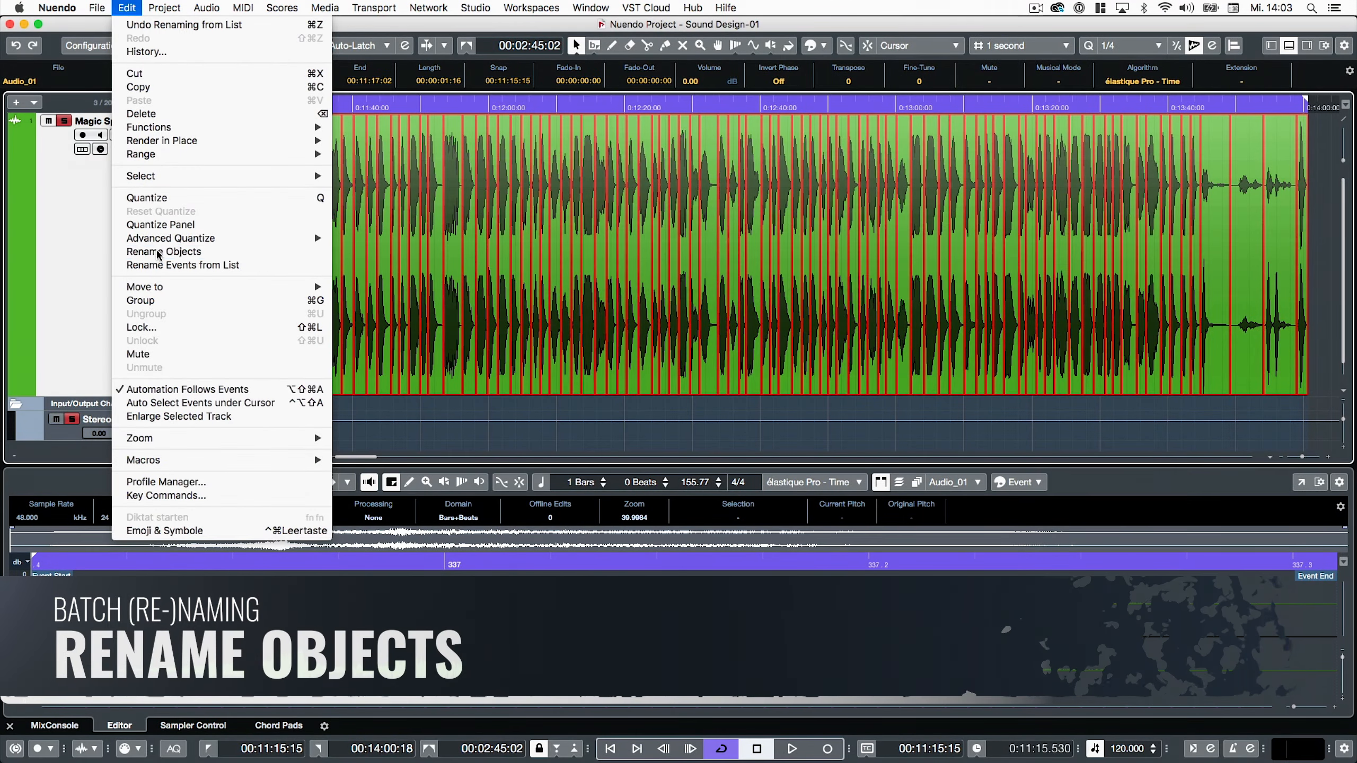
- Start Rename Objects for all Magic Spells events and set the first three name elements to Free Text, Original Name and Number
click(158, 252)
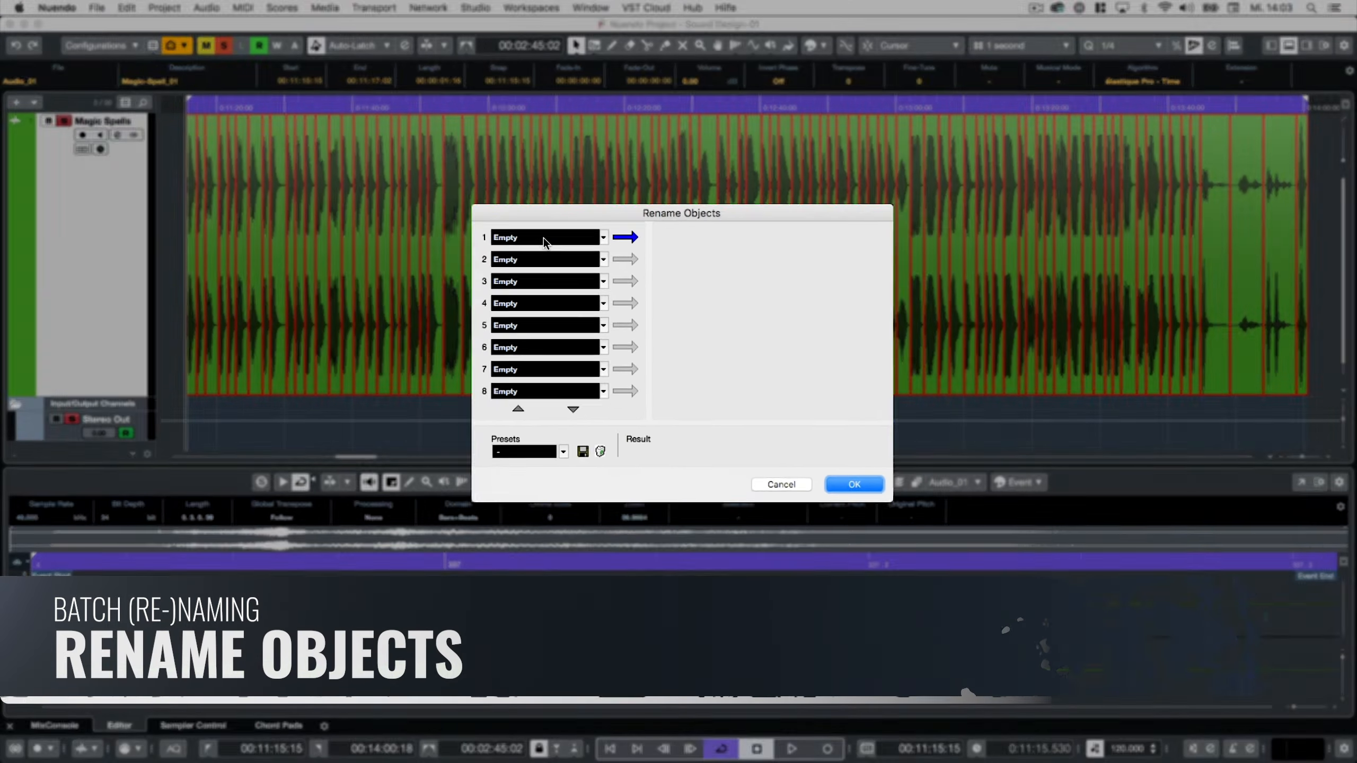
click(528, 223)
click(531, 238)
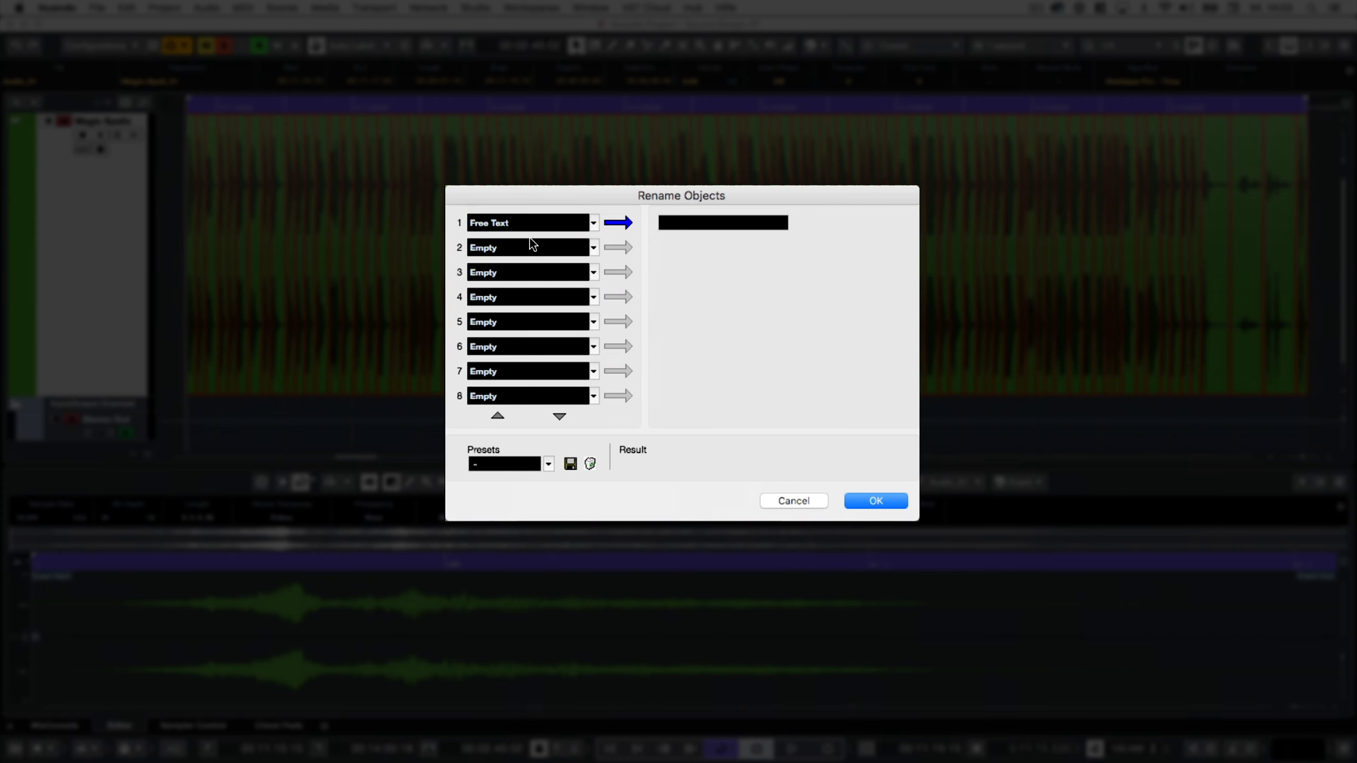
click(527, 247)
click(524, 278)
click(538, 272)
click(531, 320)
click(618, 272)
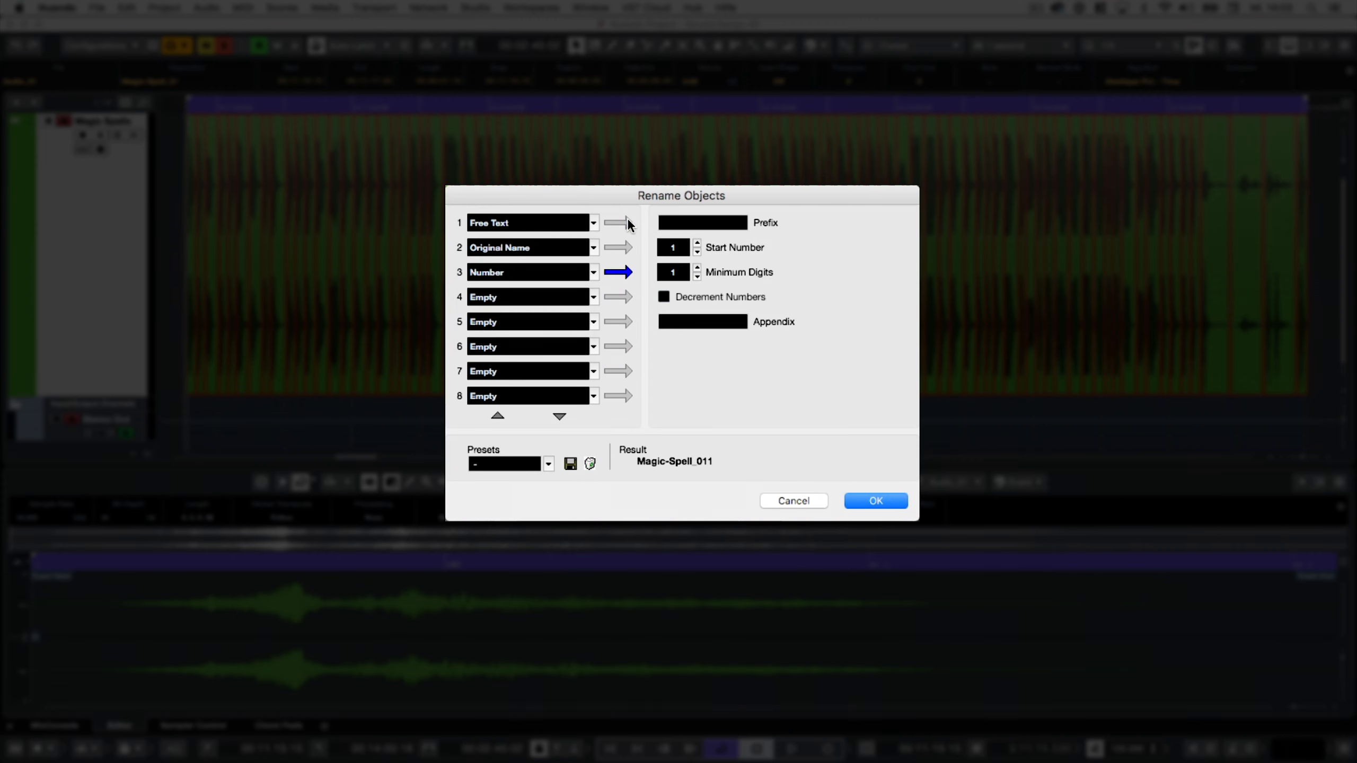
- Set the free text to SoundBits_ and remove all numbers and non-alphanumeric characters from the original name
click(618, 222)
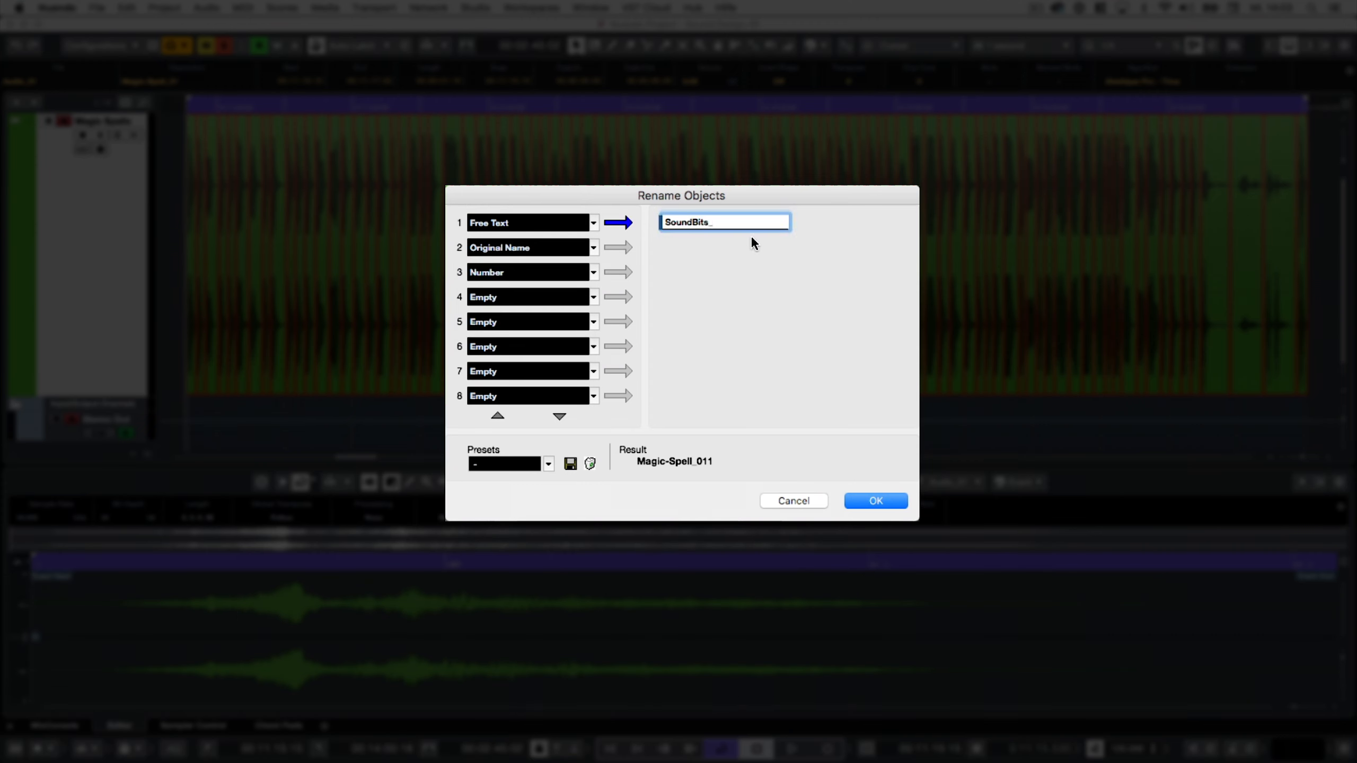
click(617, 248)
click(694, 253)
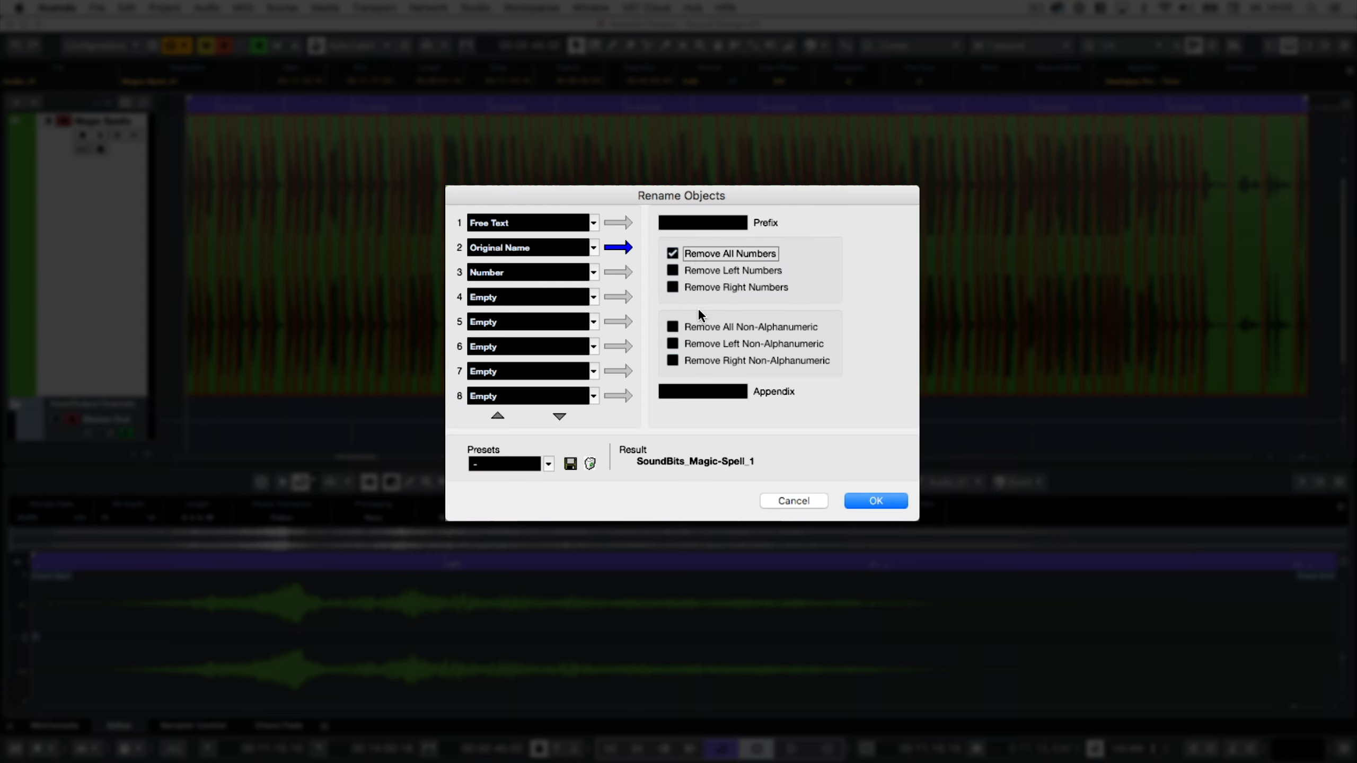
click(695, 327)
- Give the number a _ prefix and two minimum digits, and add a Date element with a _ prefix and the user-defined format YYYY_MM
click(618, 272)
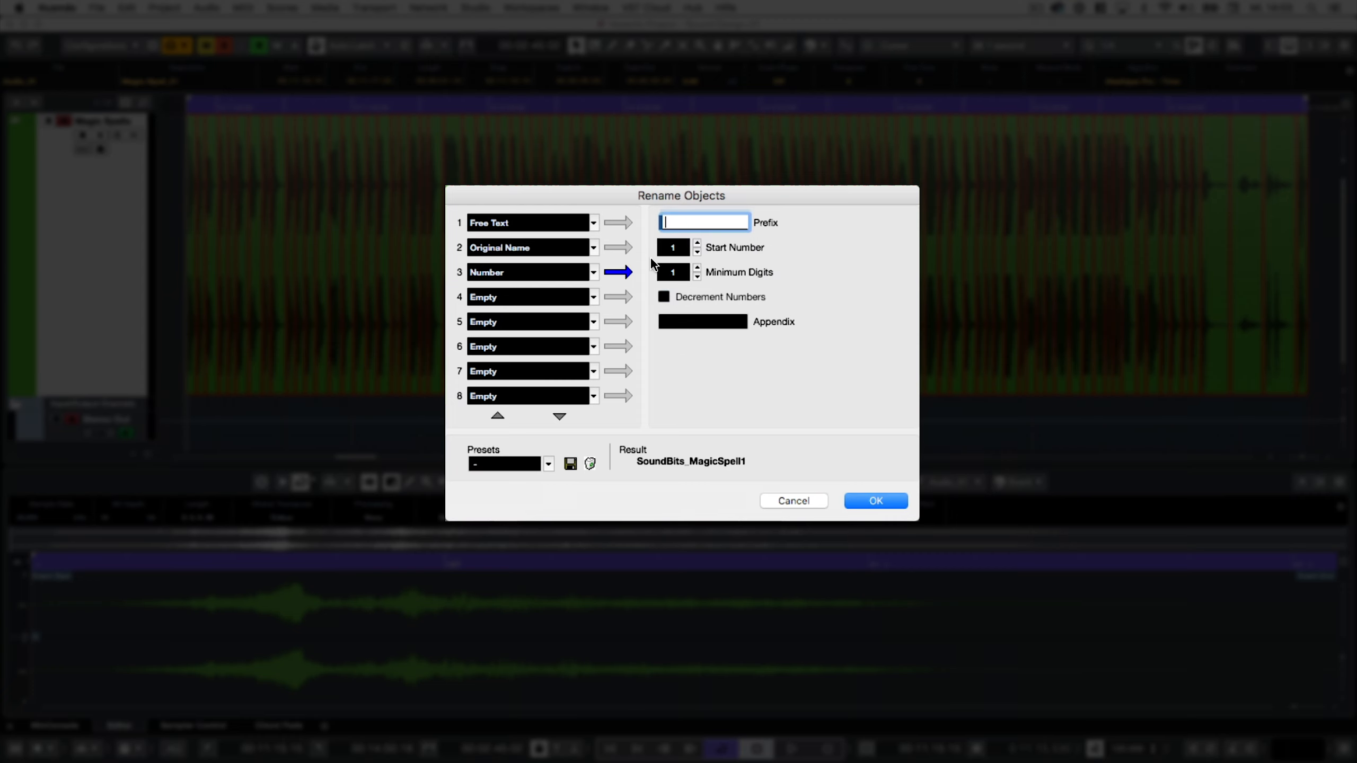
click(696, 268)
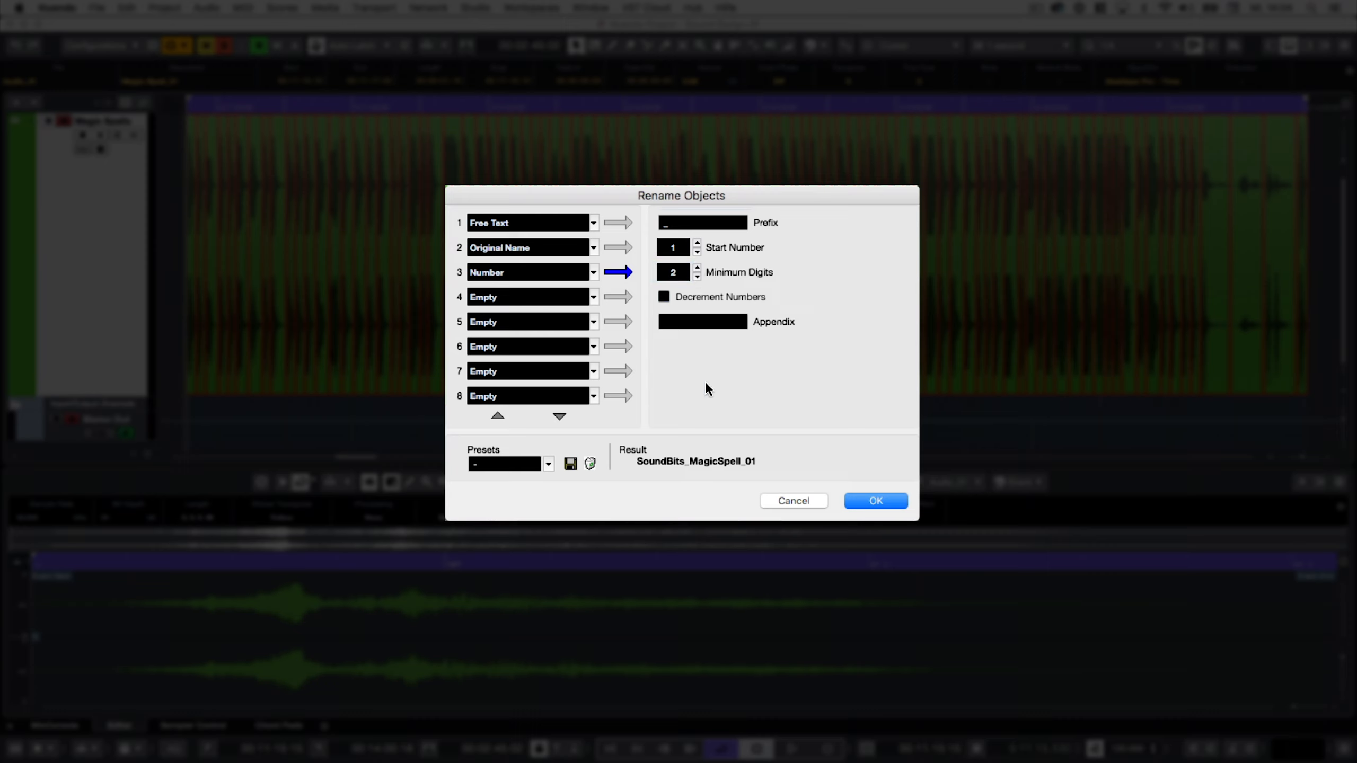
click(626, 298)
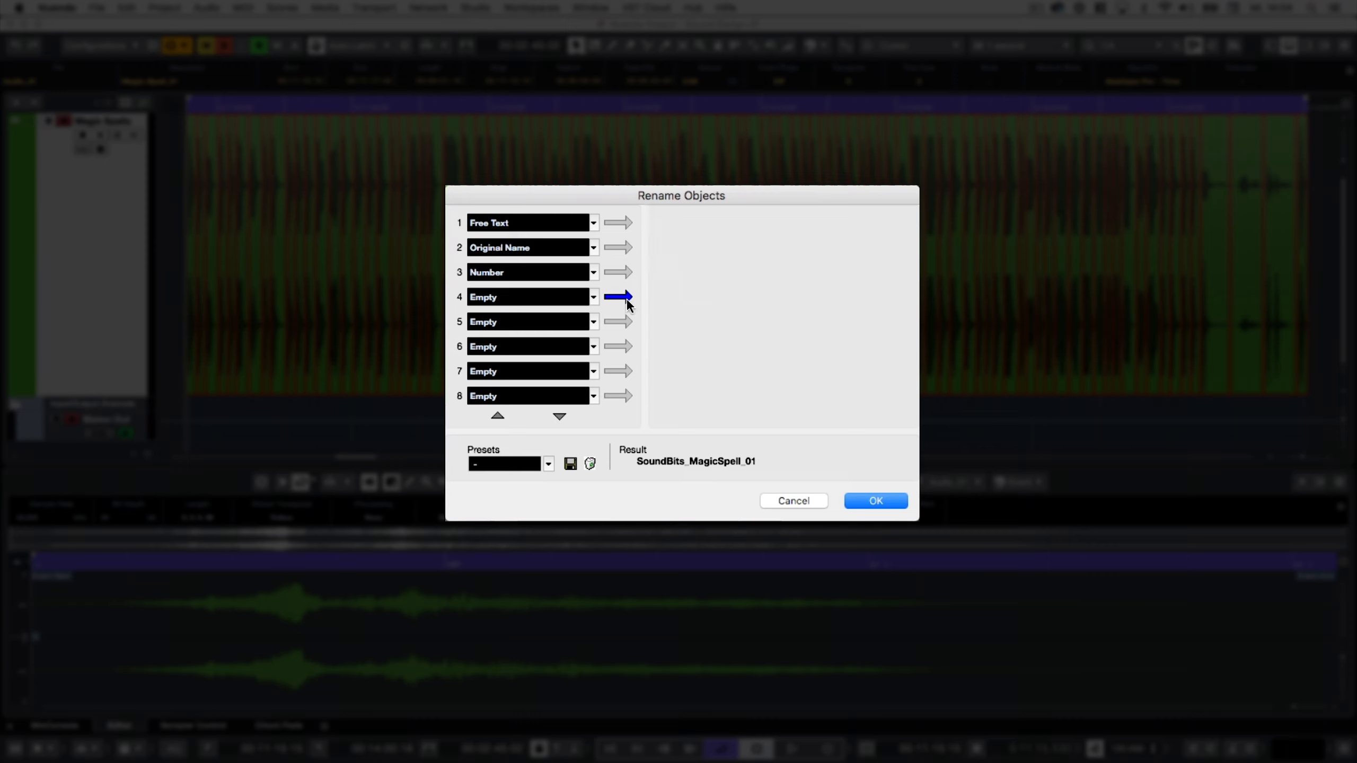
click(541, 296)
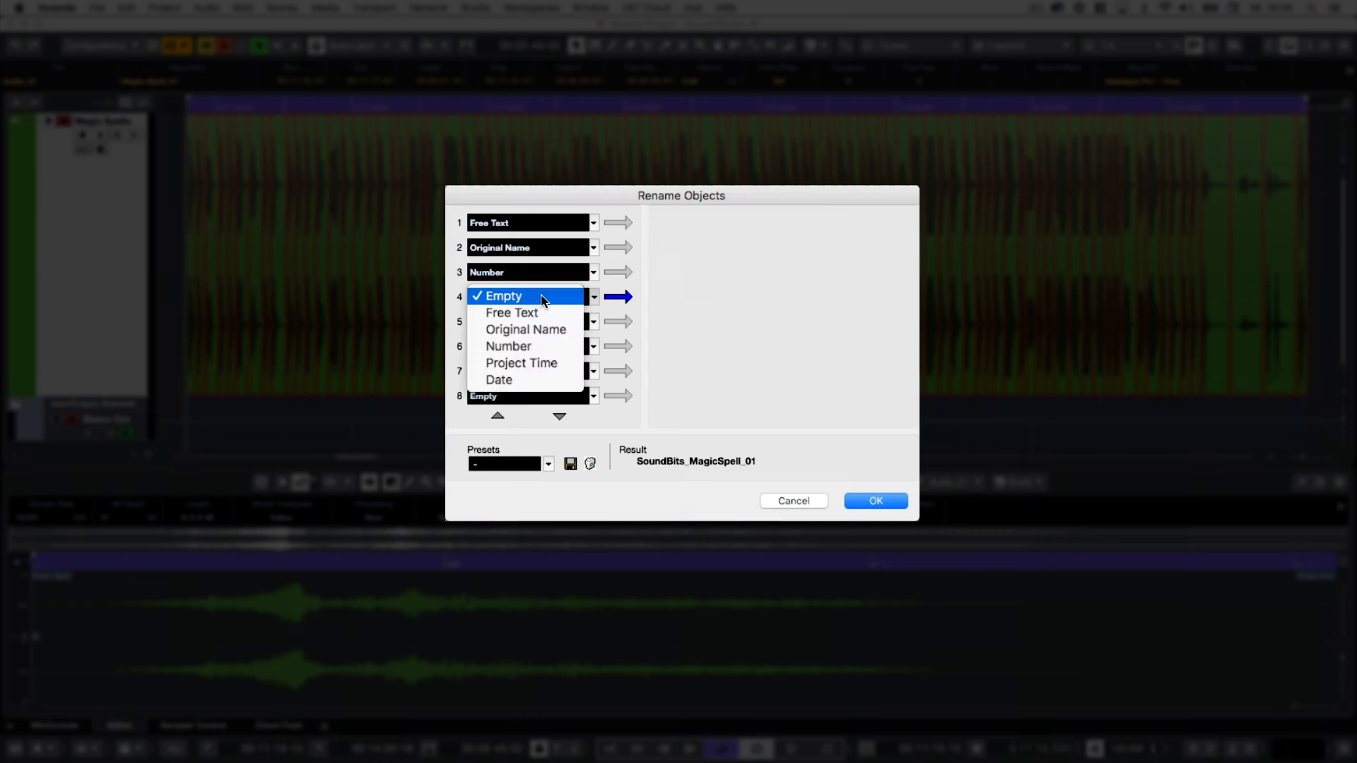
click(536, 373)
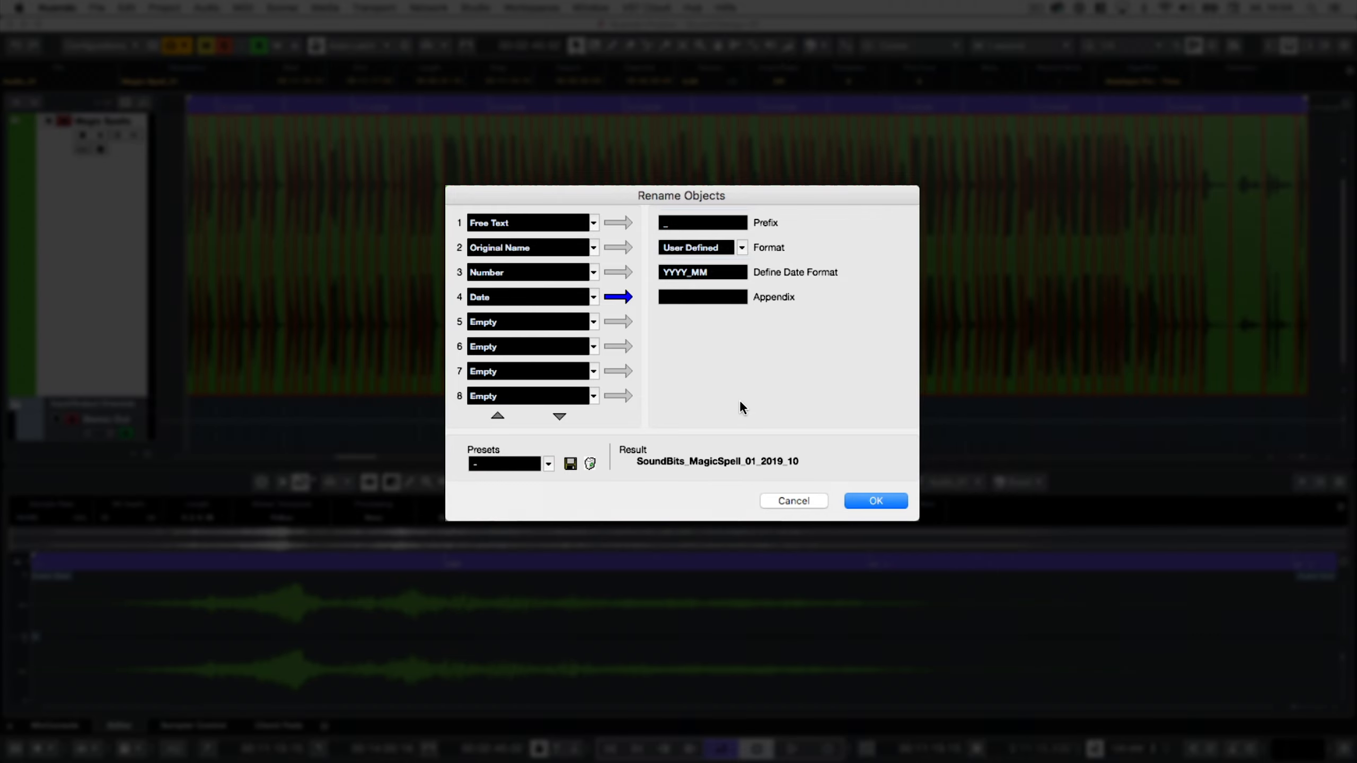
key(Return)
click(242, 331)
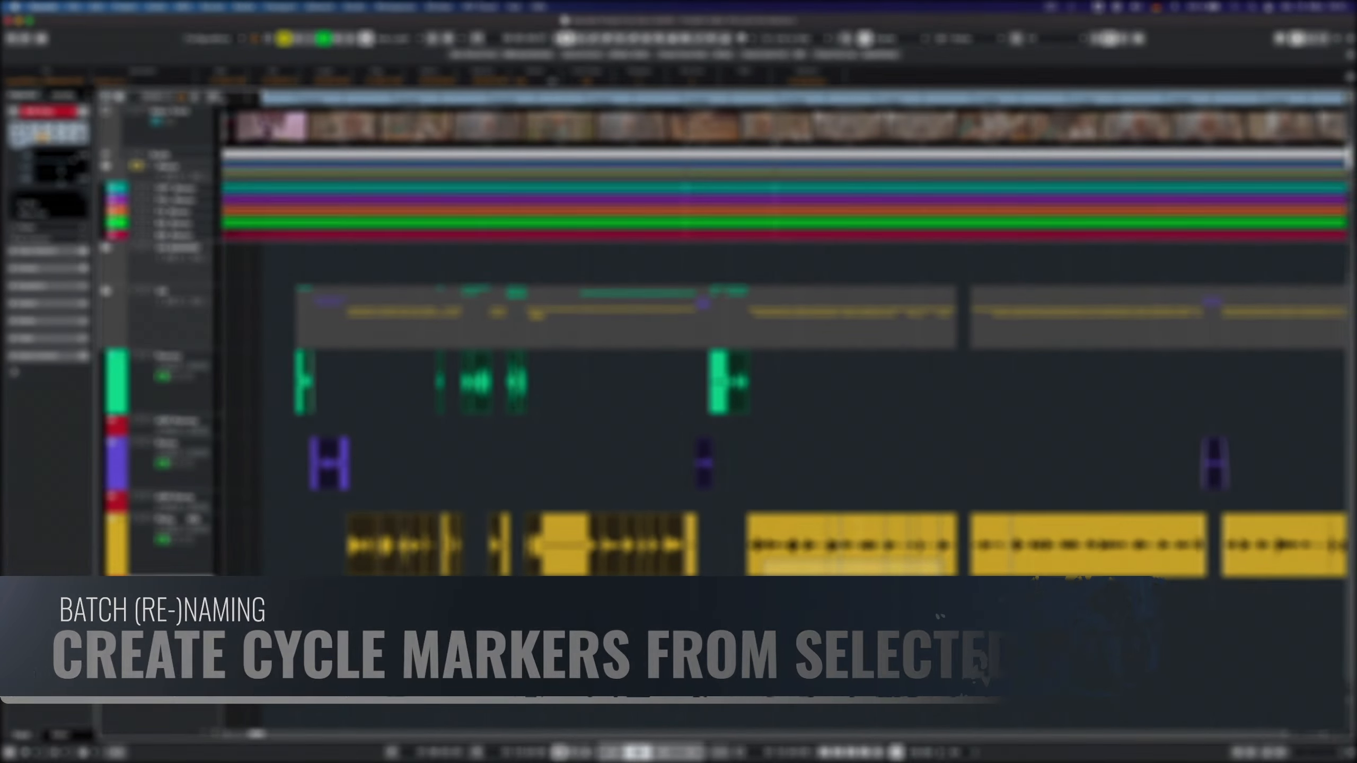
- Select the dialogue events on the tracks in the DX folder and open Create Markers from Events for them
drag(762, 597, 1198, 558)
scroll(1198, 558, right, 3)
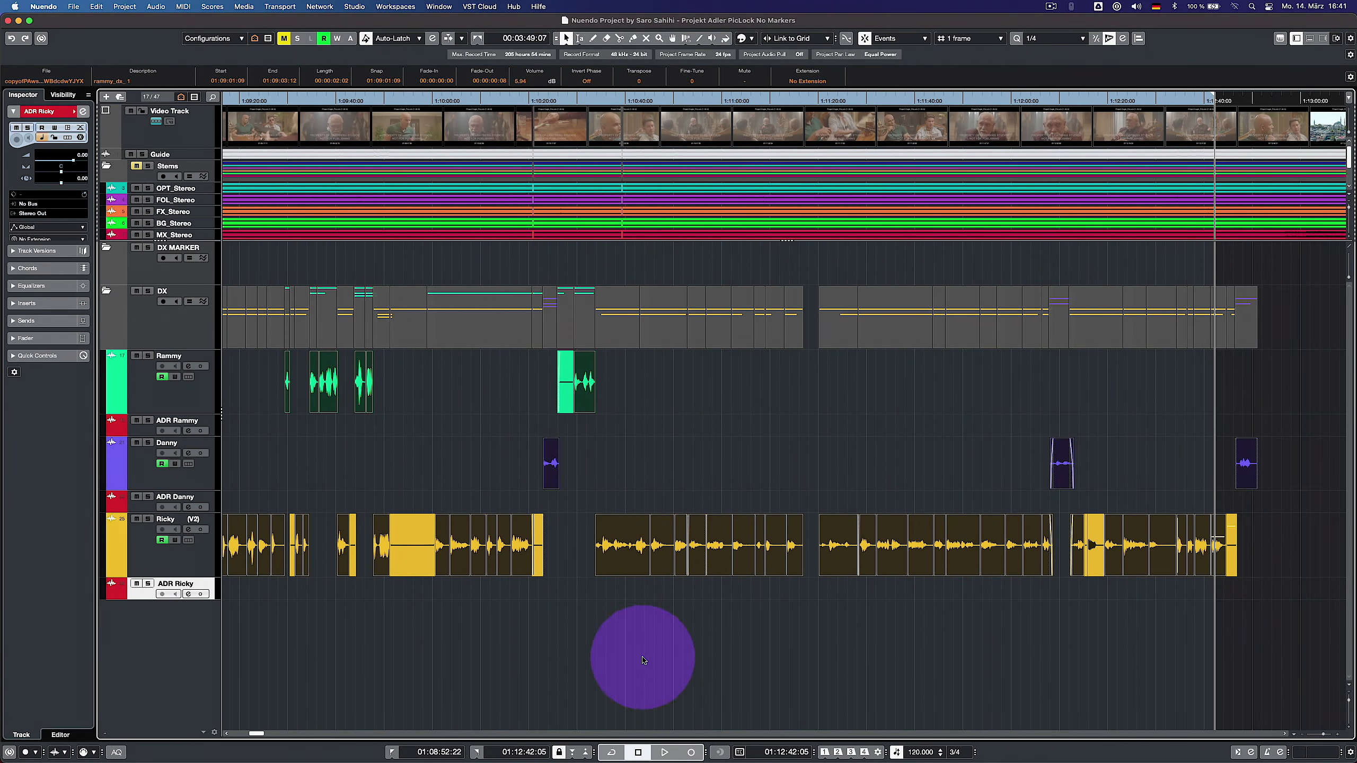
scroll(643, 661, left, 5)
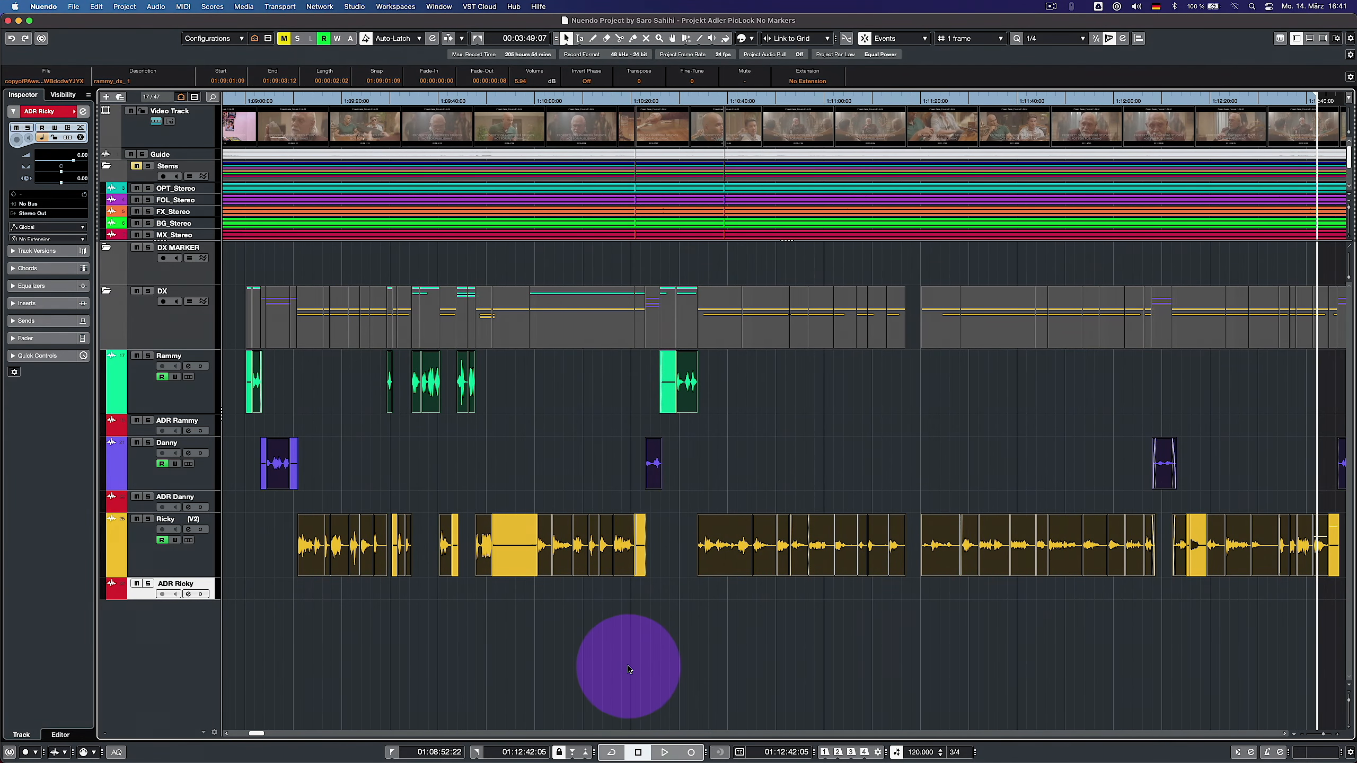
scroll(627, 671, right, 2)
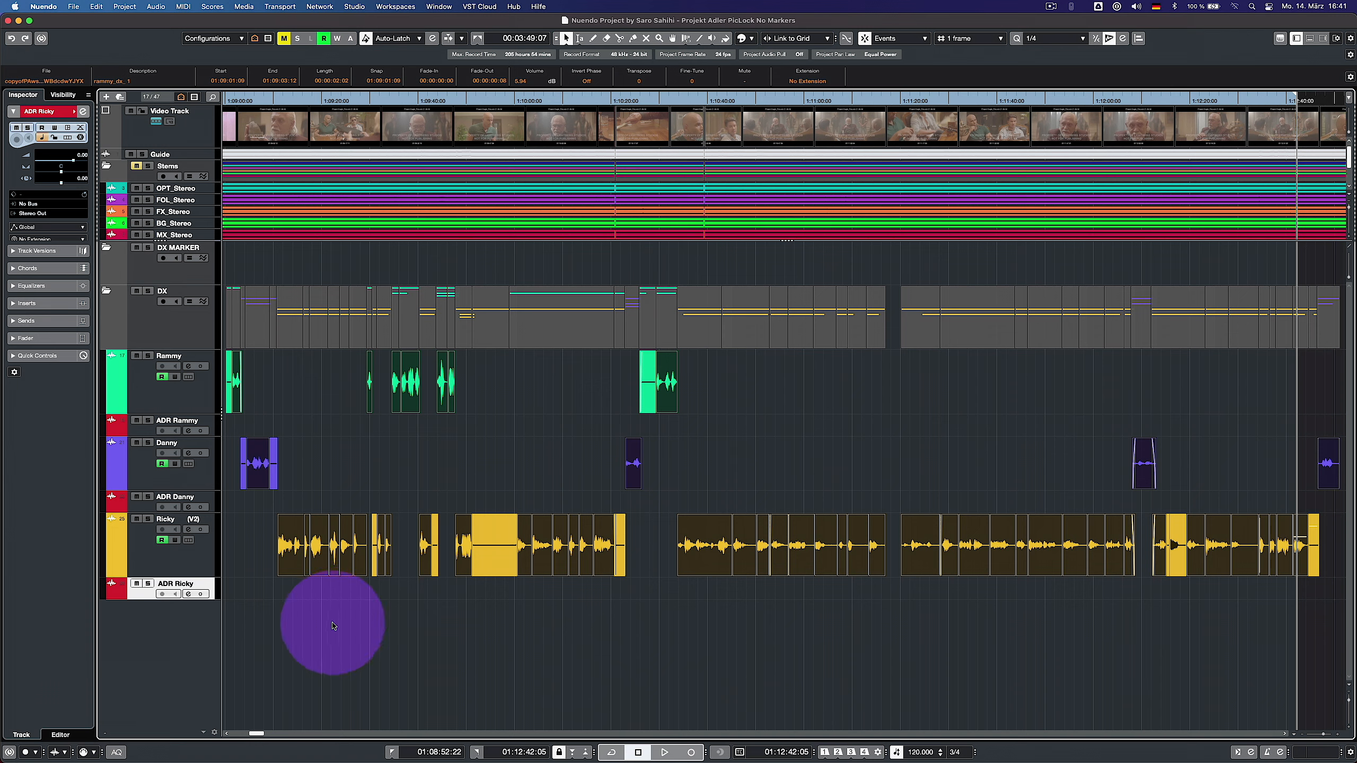
click(127, 8)
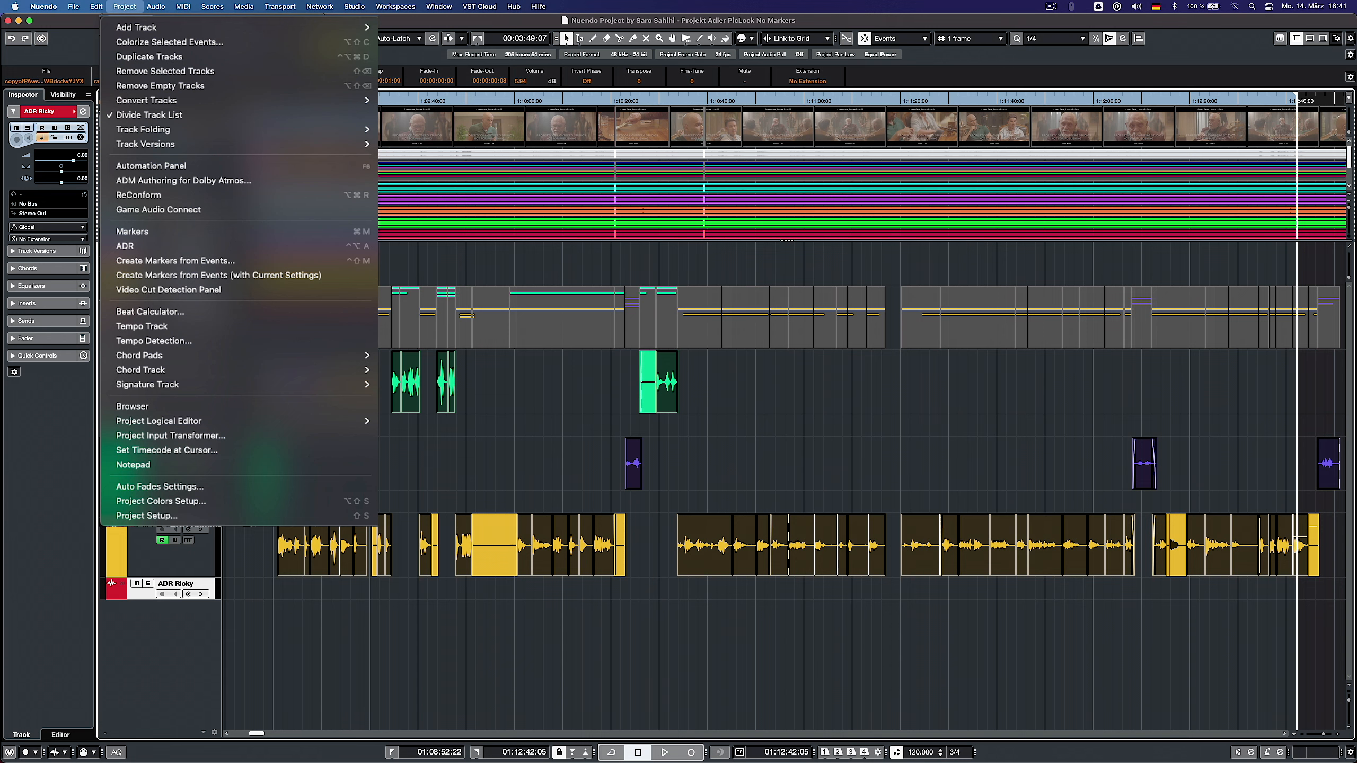
click(257, 260)
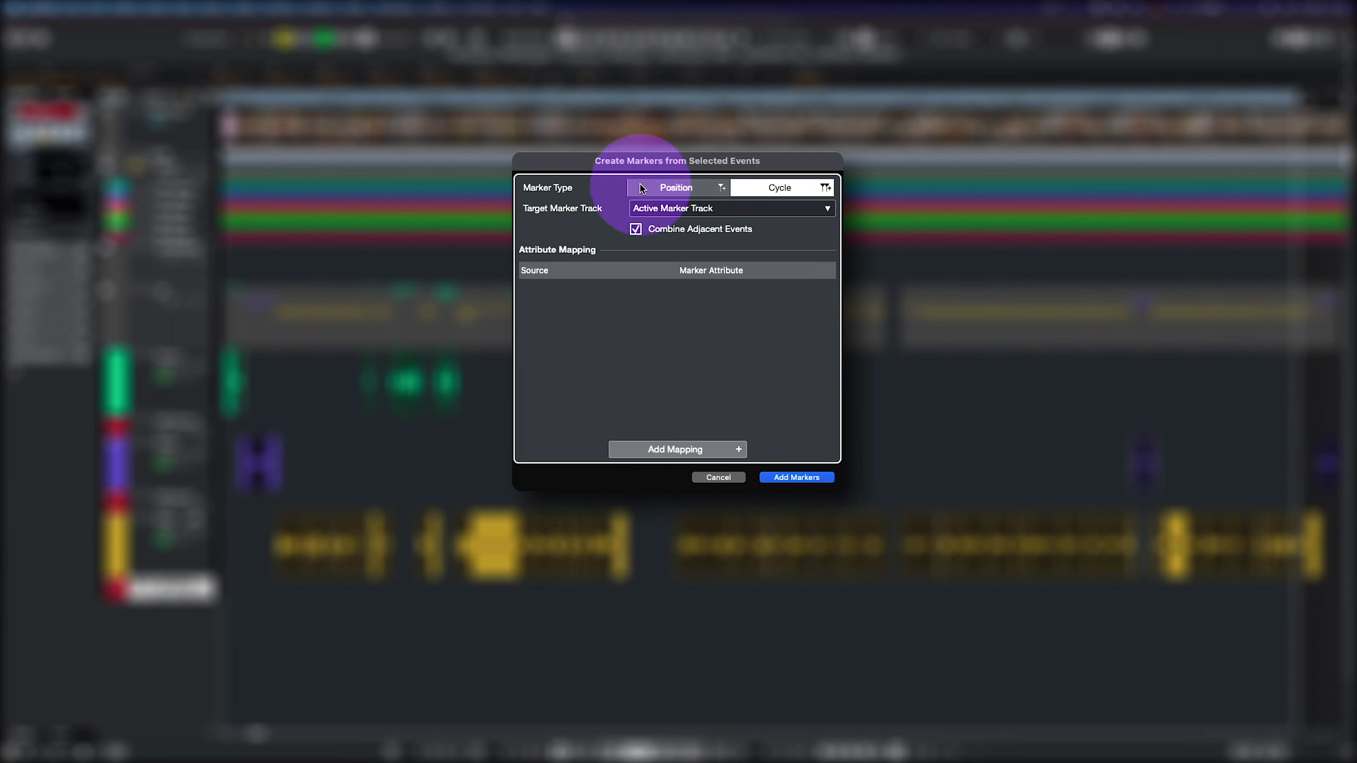
- Set the marker type to Cycle, target New Marker Track per Source Track, and disable Combine Adjacent Events
click(758, 195)
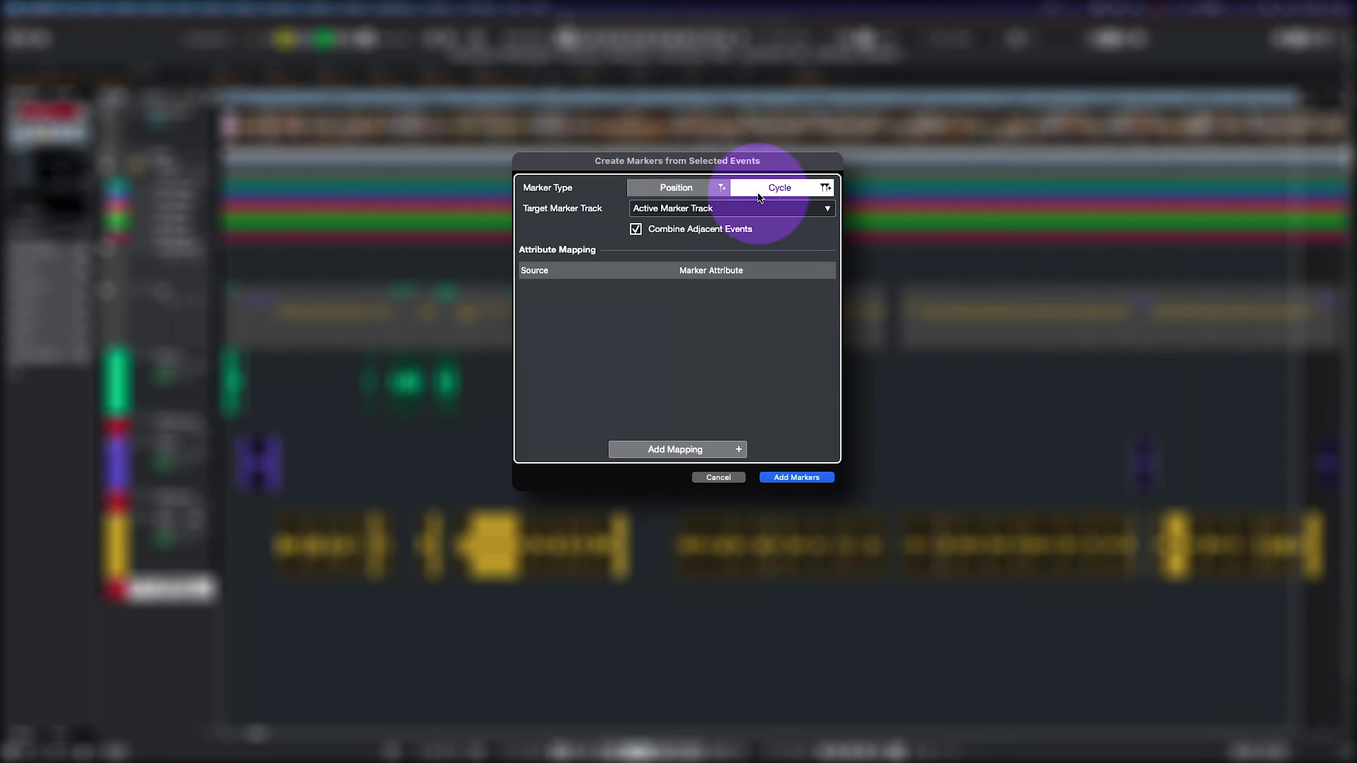
click(761, 205)
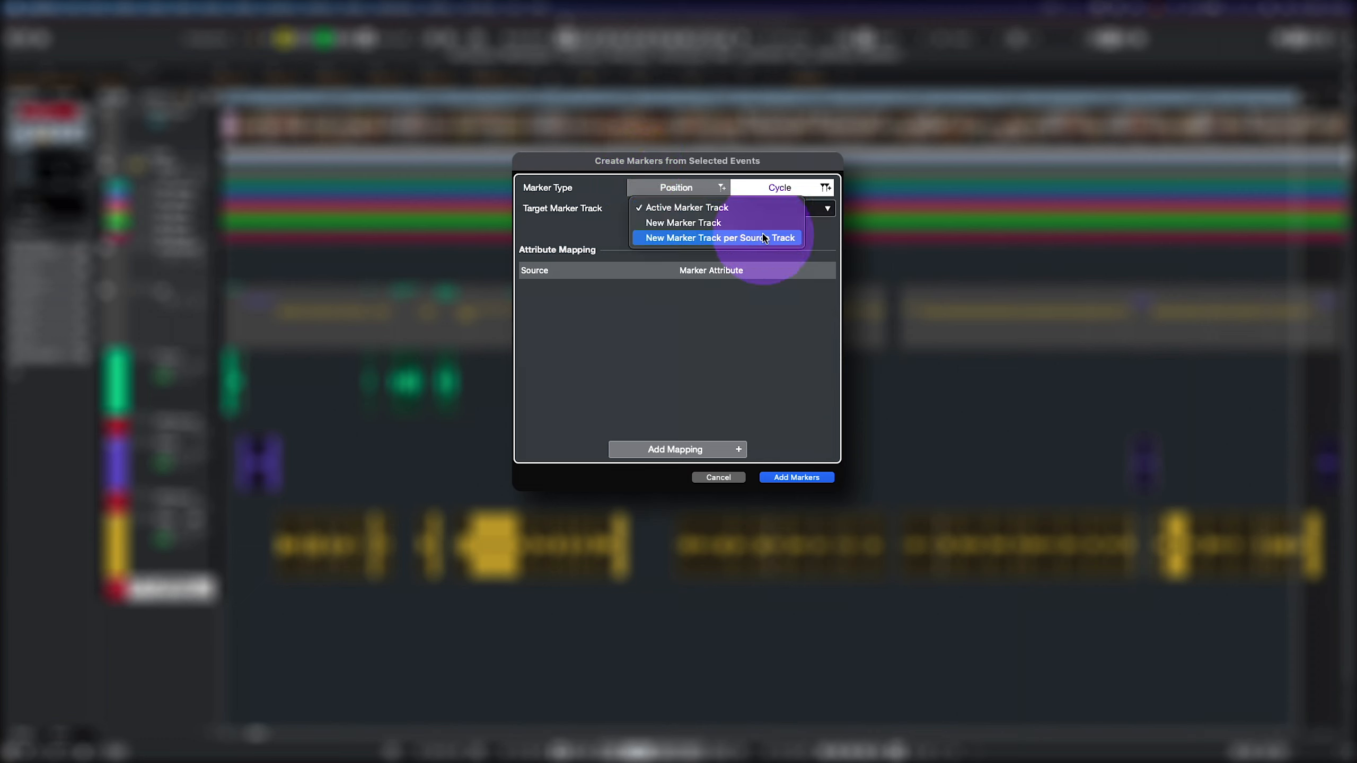
click(793, 239)
click(636, 230)
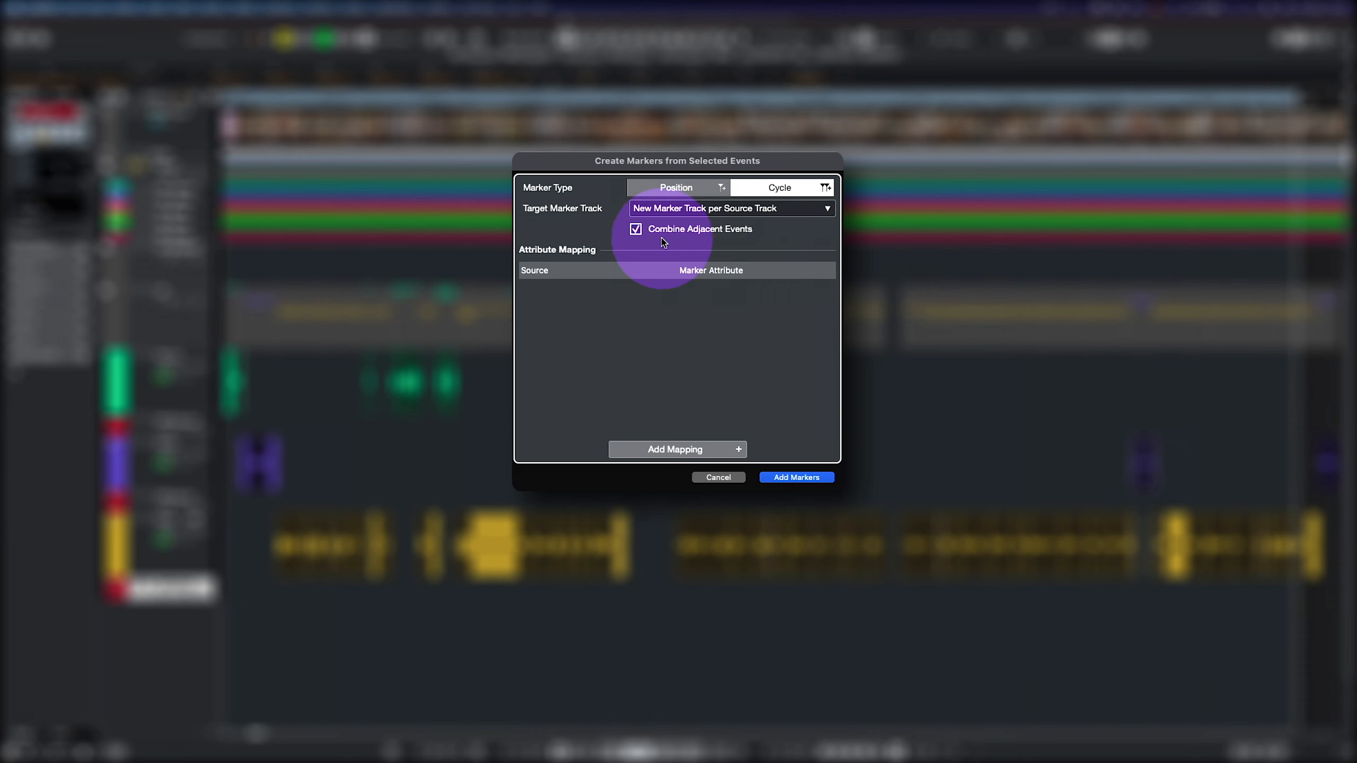
click(658, 449)
click(657, 449)
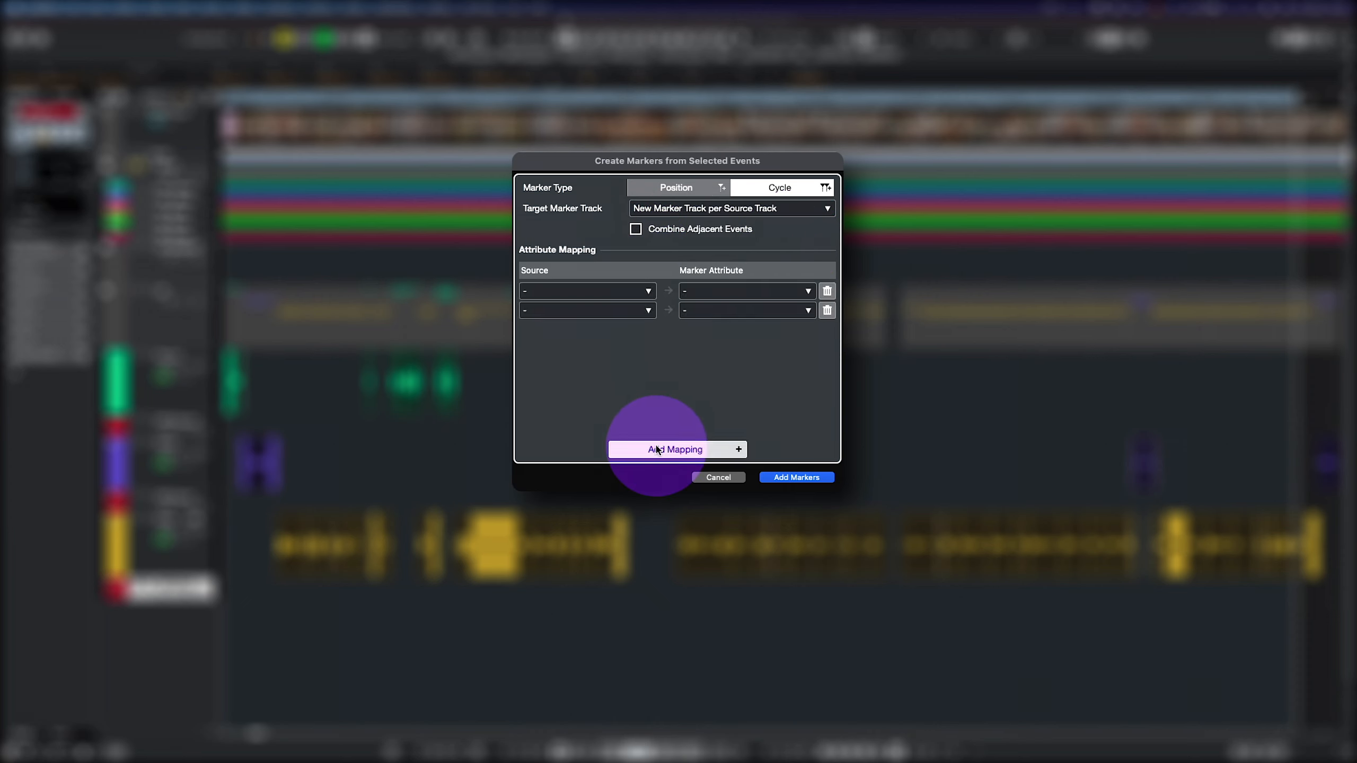
click(657, 449)
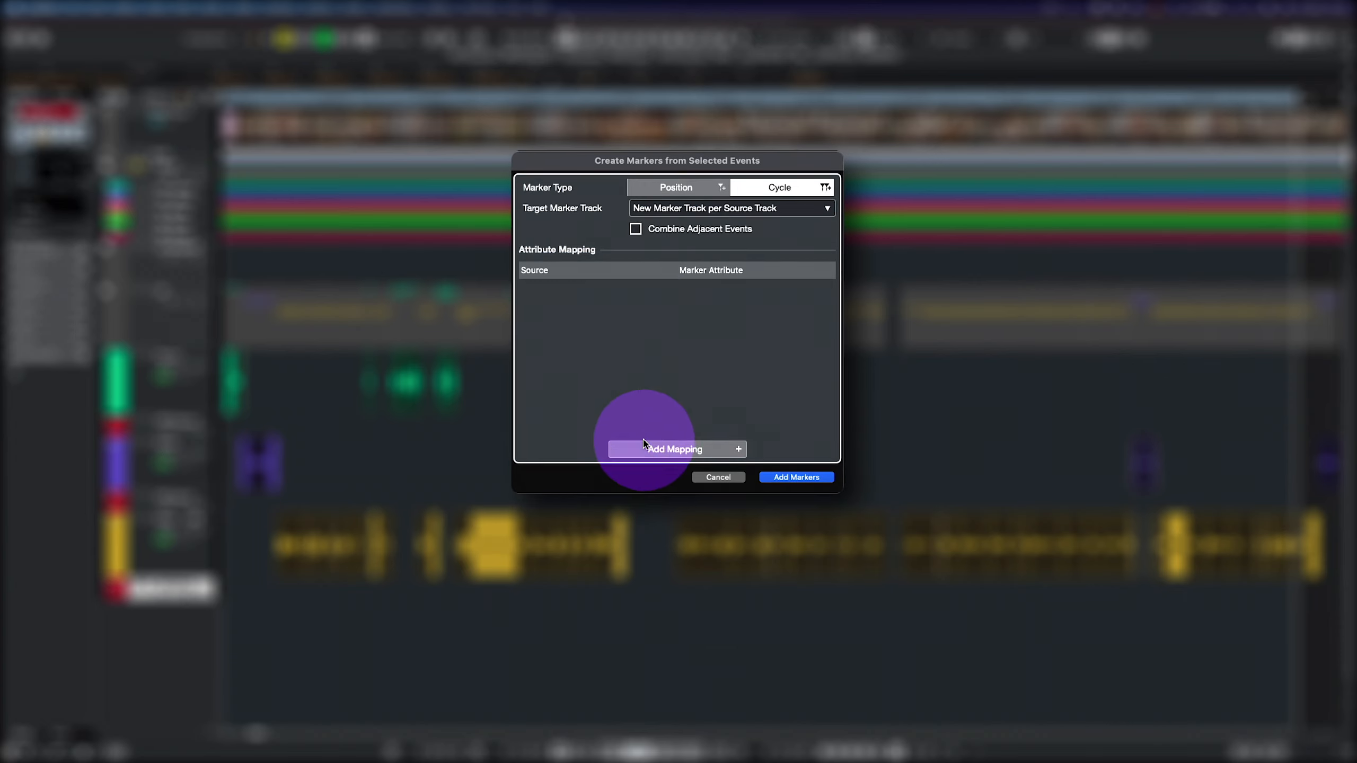
- Add an attribute mapping from Track Name to the Character marker attribute
click(654, 449)
click(528, 293)
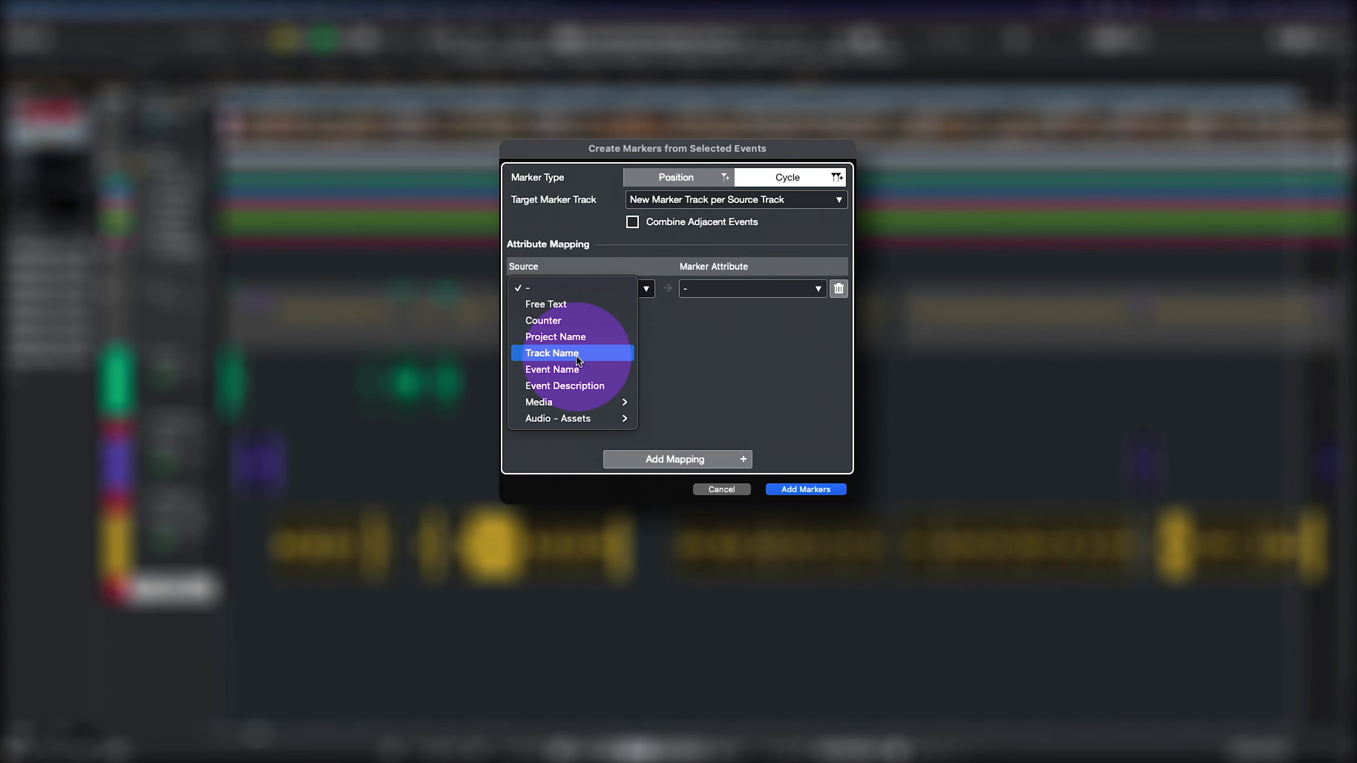
click(560, 351)
click(730, 292)
click(758, 434)
- Add a second attribute mapping from Event Name to the Script Note marker attribute
click(677, 457)
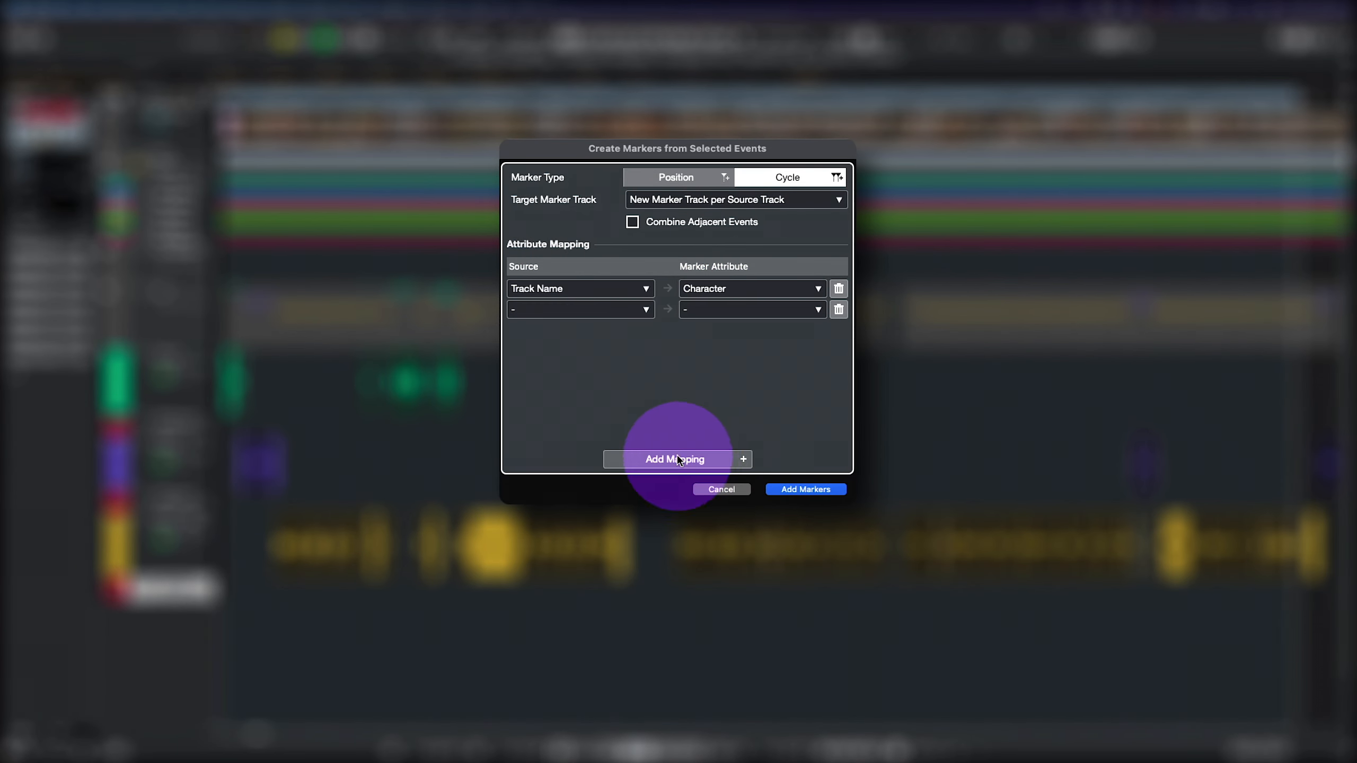
click(619, 311)
click(556, 394)
click(758, 310)
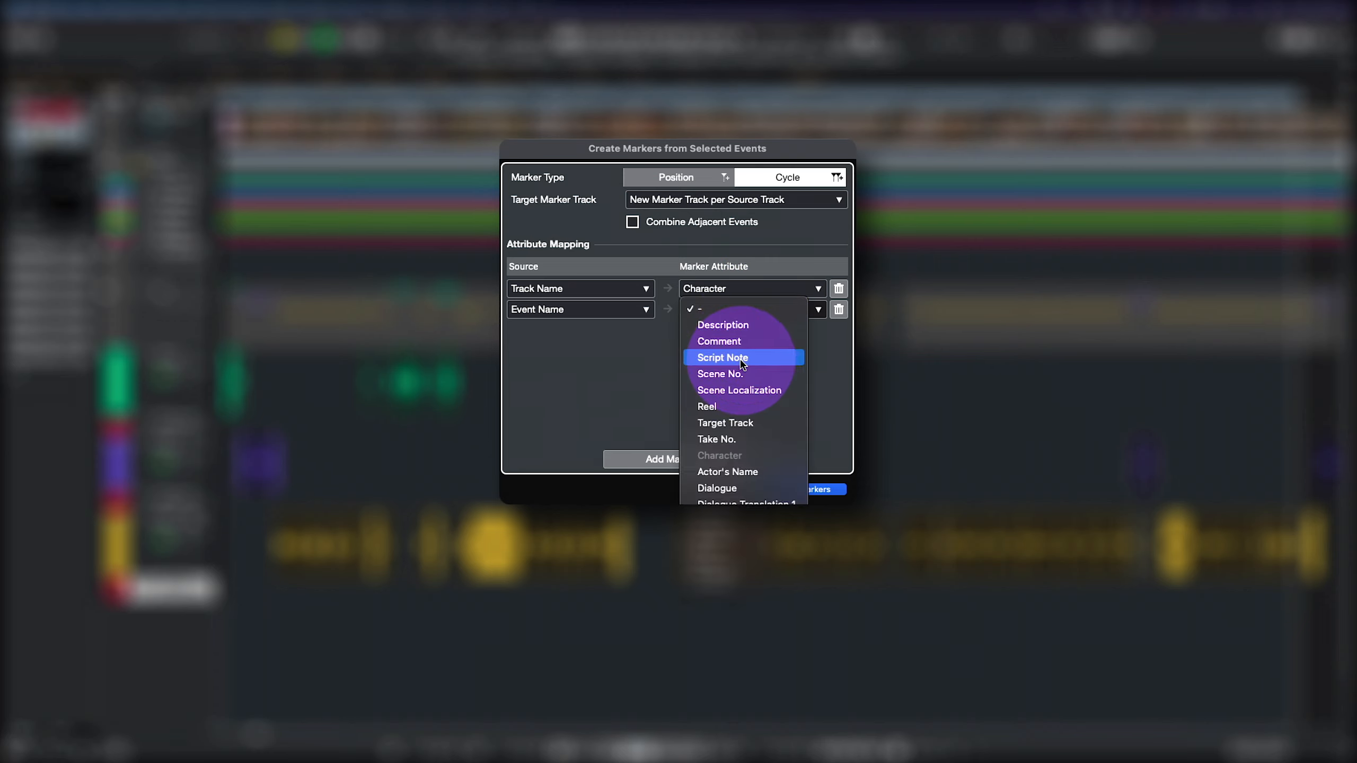
click(769, 358)
- Add a third mapping from Event Description to the Description marker attribute and create the markers
click(649, 454)
click(588, 330)
click(592, 426)
click(689, 330)
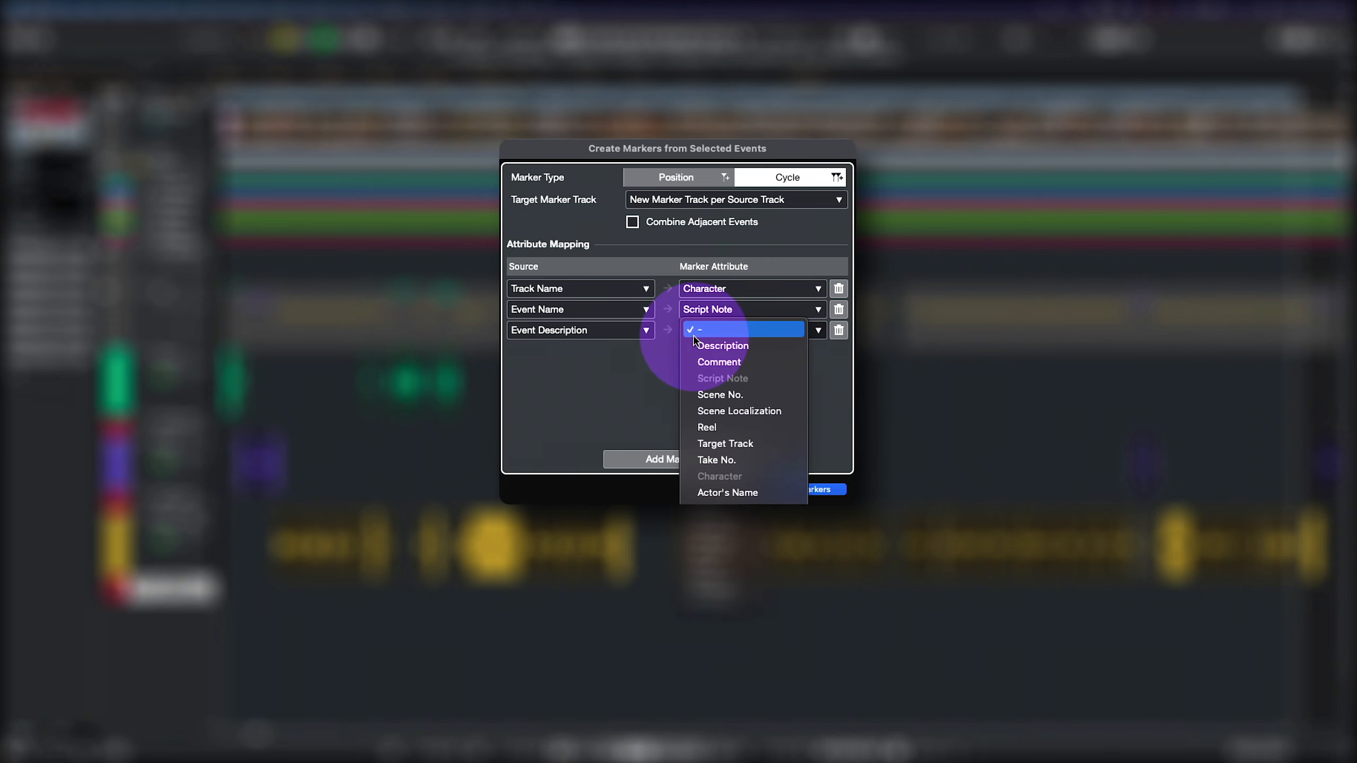
click(700, 345)
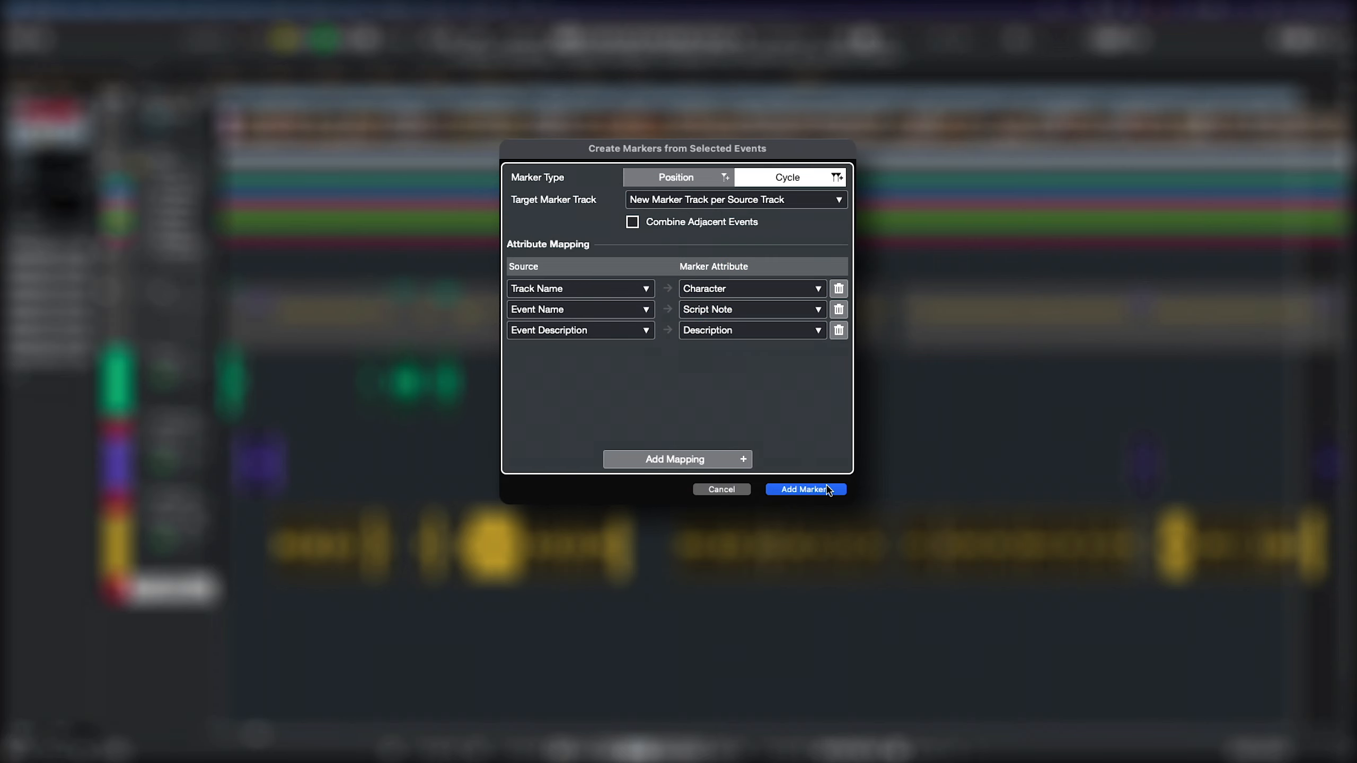
click(804, 490)
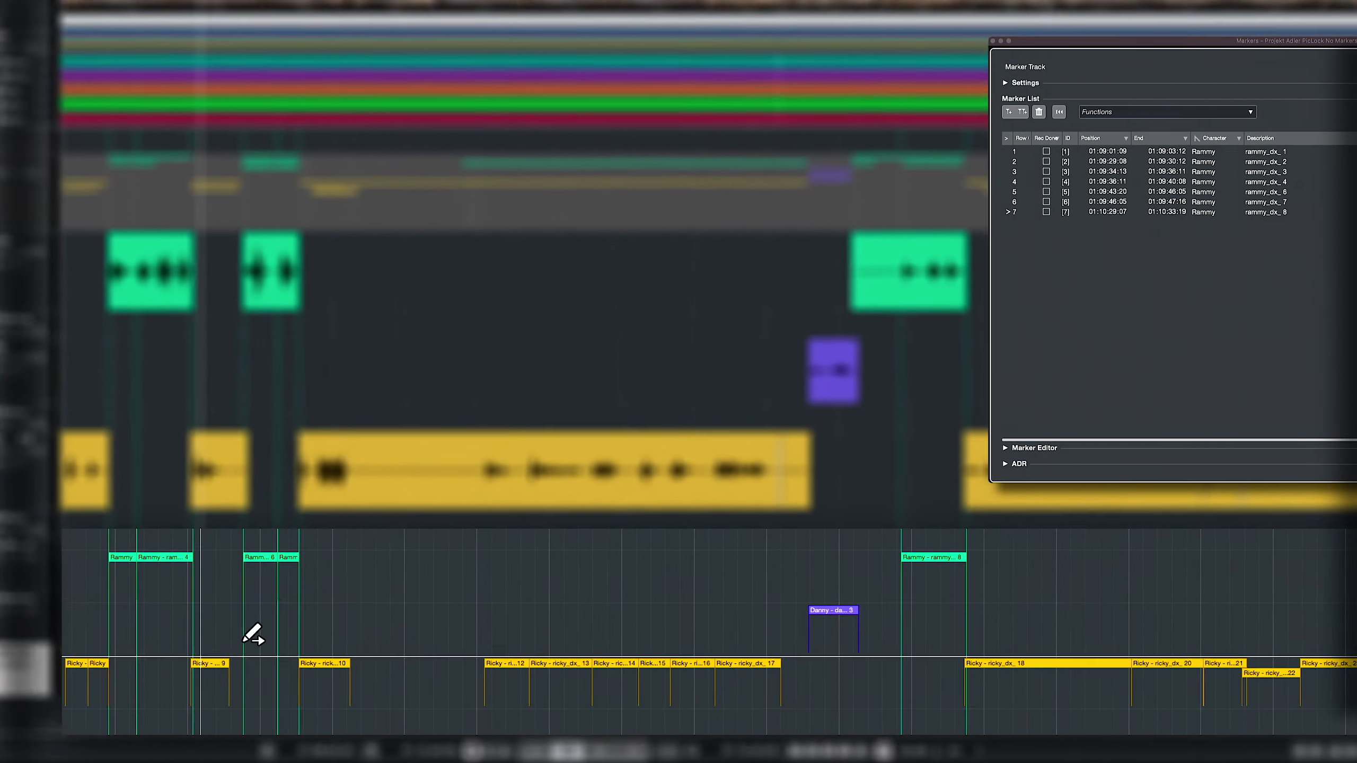